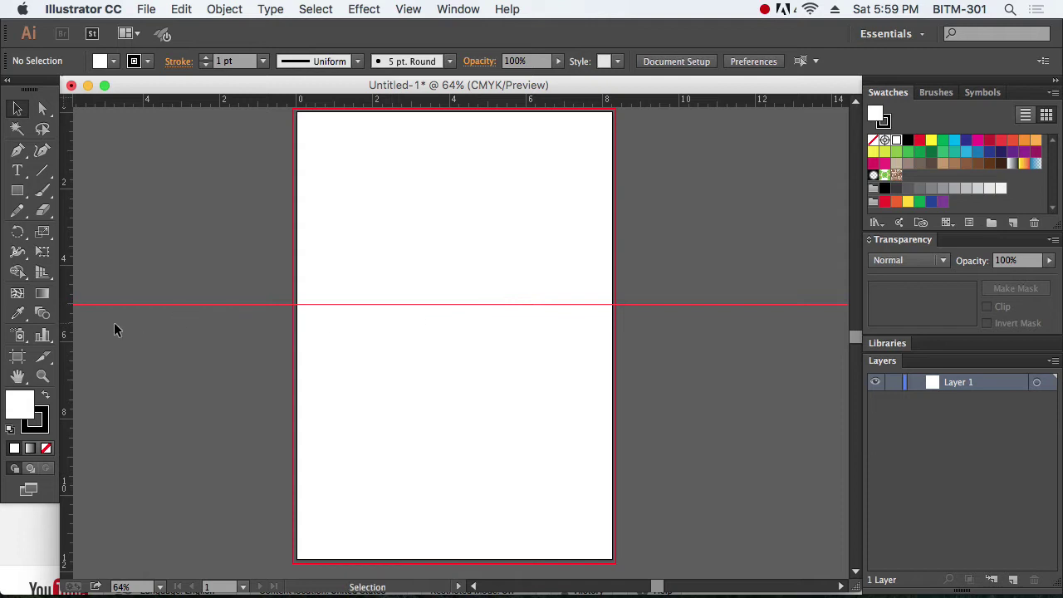
Step: Drag a vertical guide from the left ruler through the artboard centre, crossing the horizontal guide
{"action": "left_click_drag", "start_coordinate": [68, 330], "coordinate": [459, 361]}
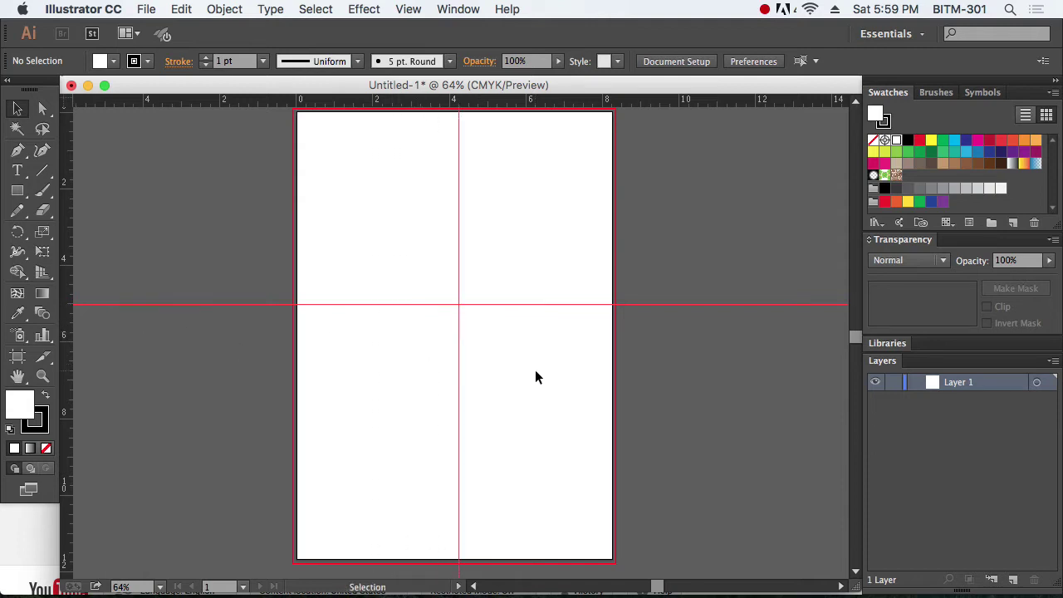
{"action": "right_click", "coordinate": [526, 342]}
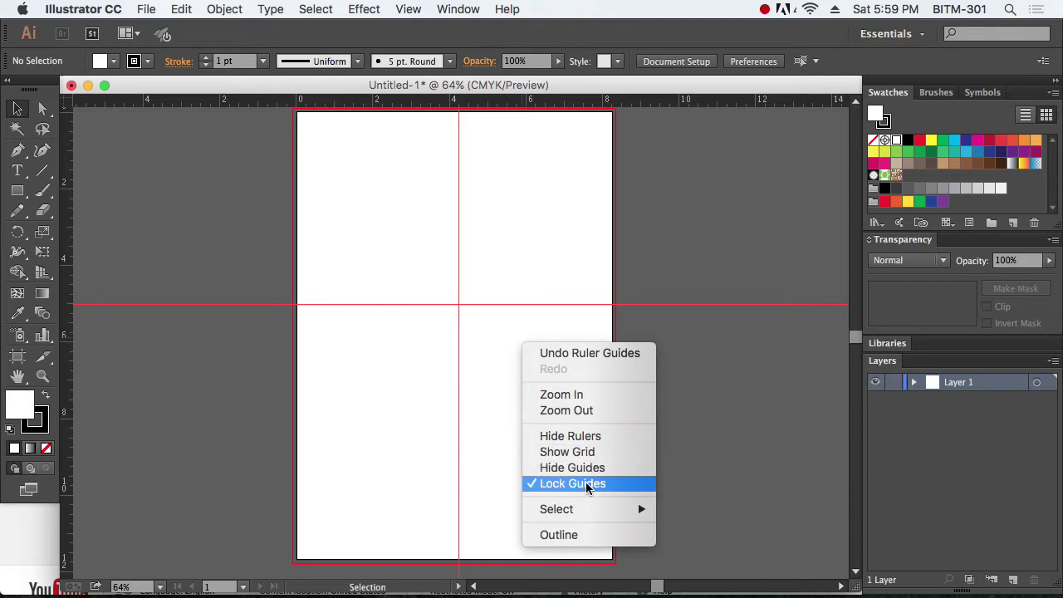
{"action": "left_click", "coordinate": [757, 402]}
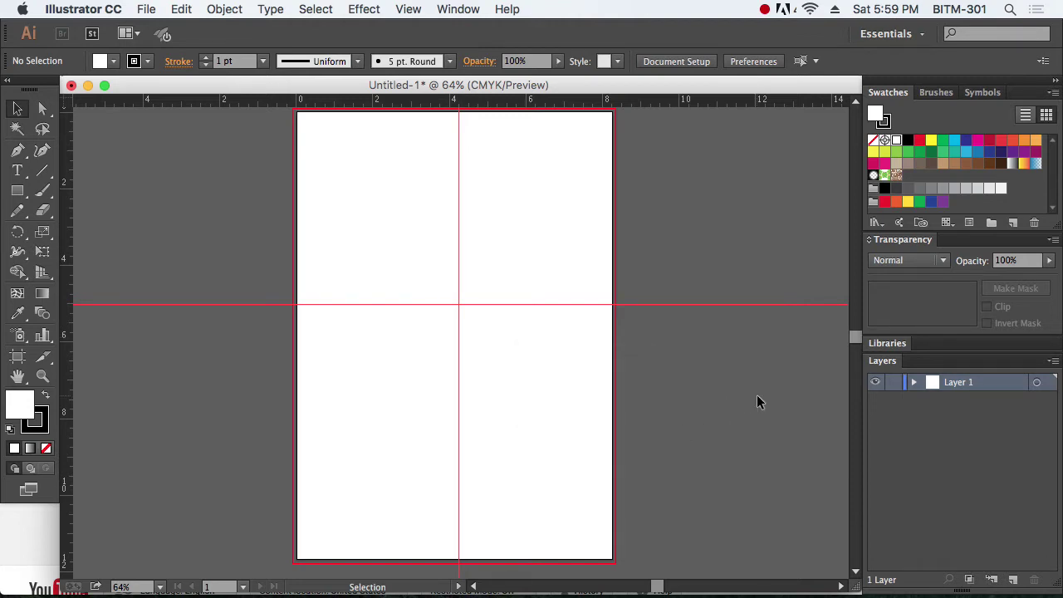
Step: Zoom in on the guide crossing, then reframe the artboard at about 128%
{"action": "key", "text": "z"}
{"action": "left_click_drag", "start_coordinate": [457, 297], "coordinate": [479, 314]}
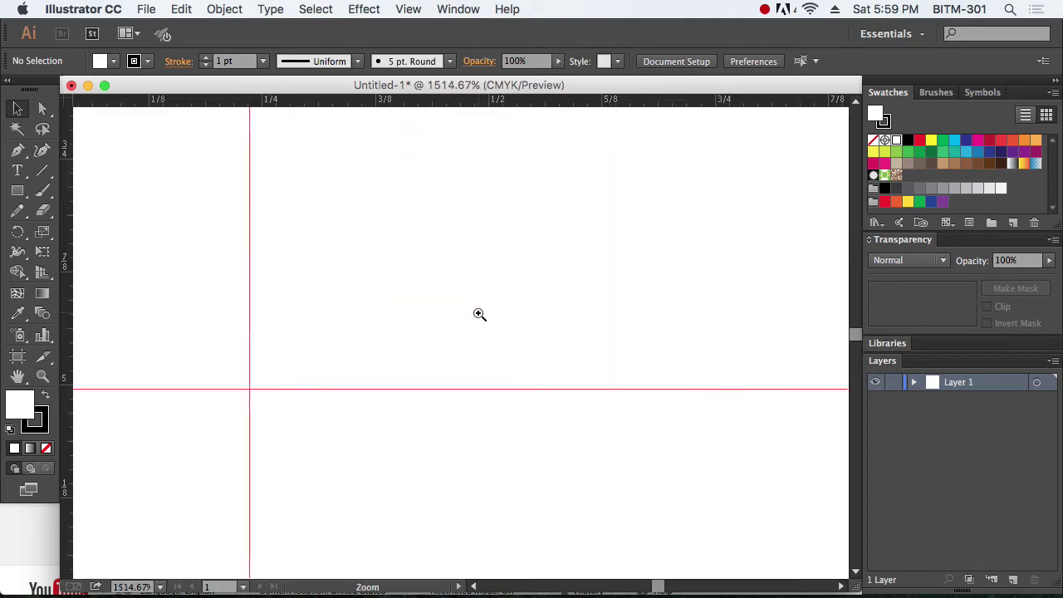
{"action": "left_click", "coordinate": [370, 325], "text": "alt"}
{"action": "left_click", "coordinate": [371, 325], "text": "alt"}
{"action": "left_click", "coordinate": [370, 324], "text": "alt"}
{"action": "left_click", "coordinate": [371, 326], "text": "alt"}
{"action": "left_click", "coordinate": [371, 326], "text": "alt"}
{"action": "left_click", "coordinate": [371, 326], "text": "alt"}
{"action": "left_click", "coordinate": [371, 326], "text": "alt"}
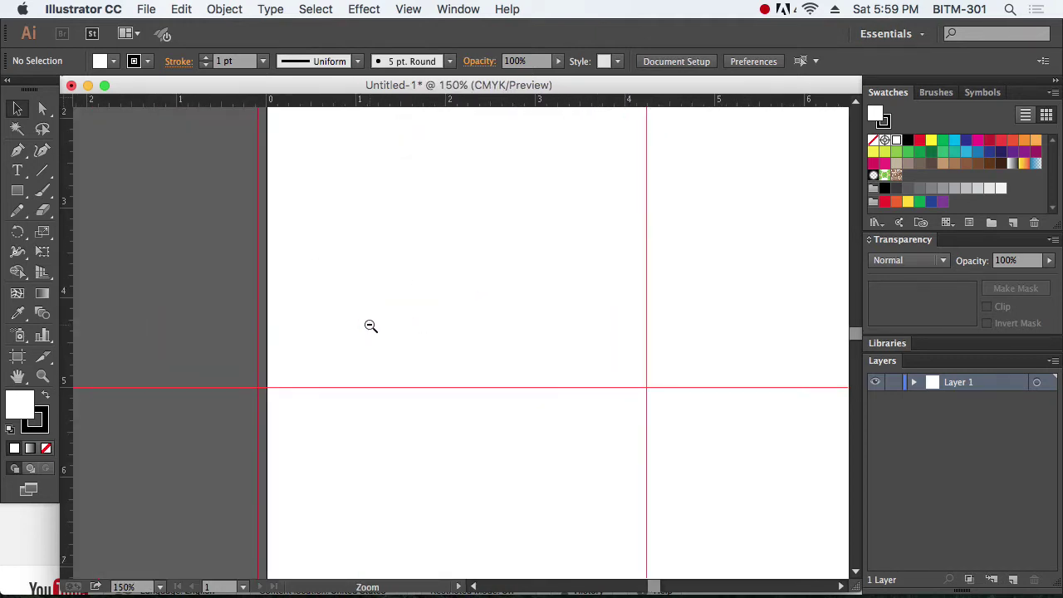
{"action": "left_click", "coordinate": [371, 326], "text": "alt"}
{"action": "scroll", "coordinate": [545, 344], "scroll_direction": "right", "scroll_amount": 5}
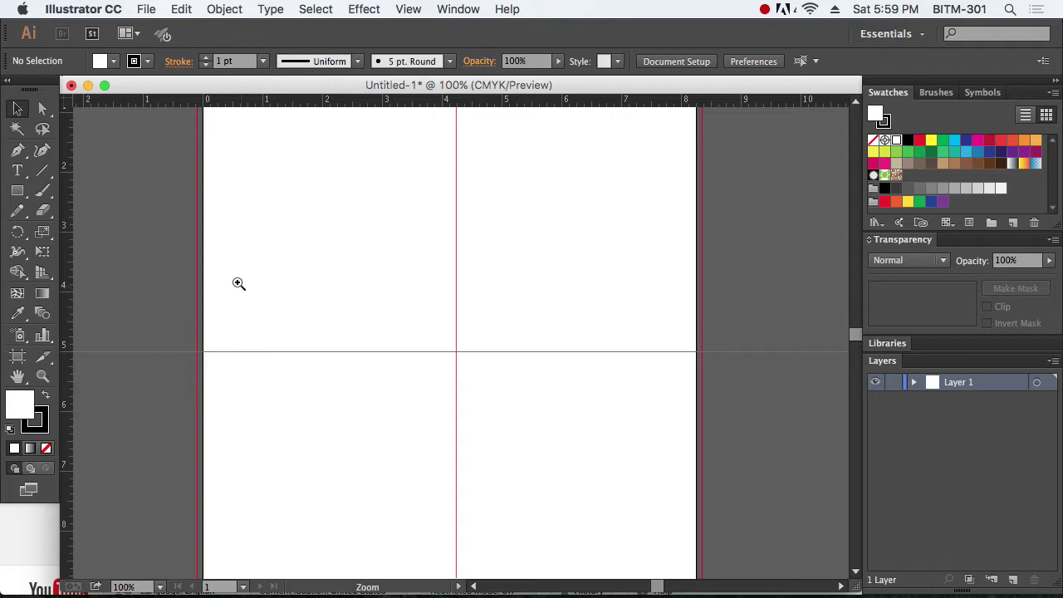
{"action": "left_click_drag", "start_coordinate": [149, 263], "coordinate": [753, 503]}
{"action": "left_click_drag", "start_coordinate": [695, 430], "coordinate": [684, 457]}
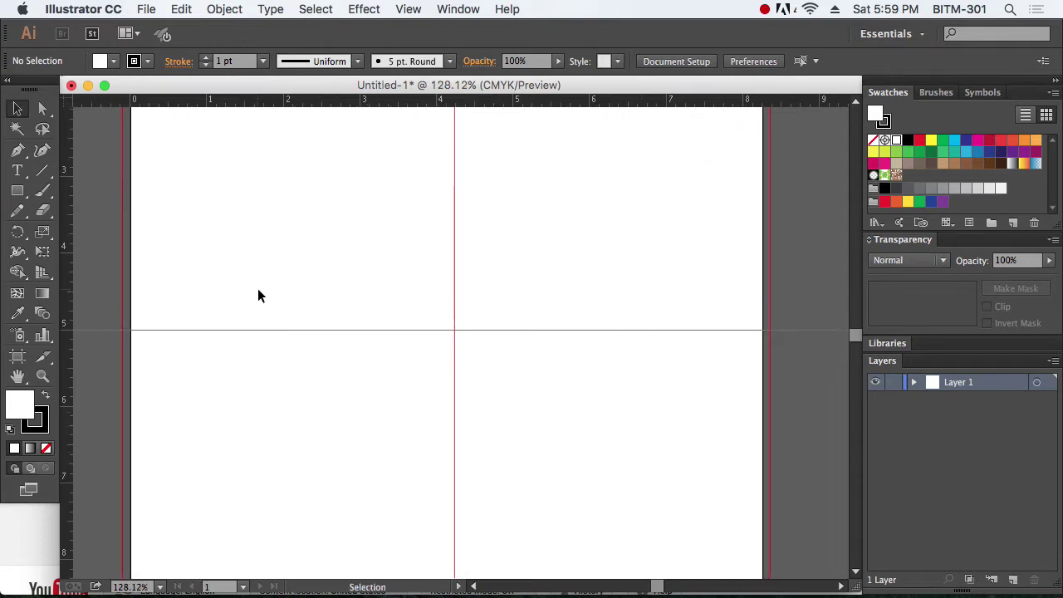
Step: Draw a Shift-constrained hexagon out from the guide crossing with the Polygon tool
{"action": "left_click", "coordinate": [20, 192]}
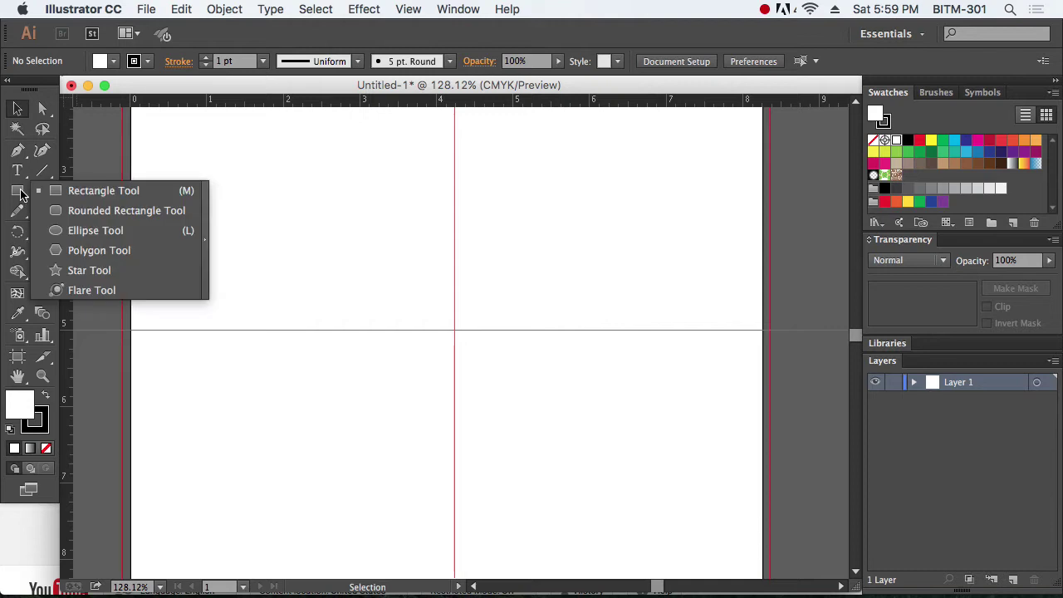
{"action": "left_click", "coordinate": [114, 252]}
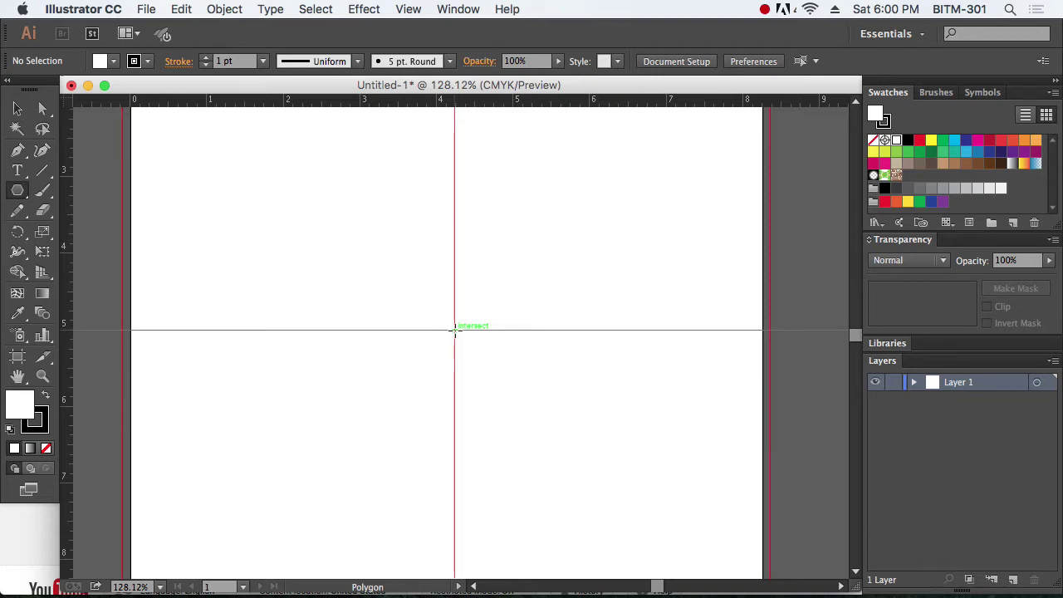
{"action": "left_click_drag", "start_coordinate": [454, 329], "coordinate": [455, 471]}
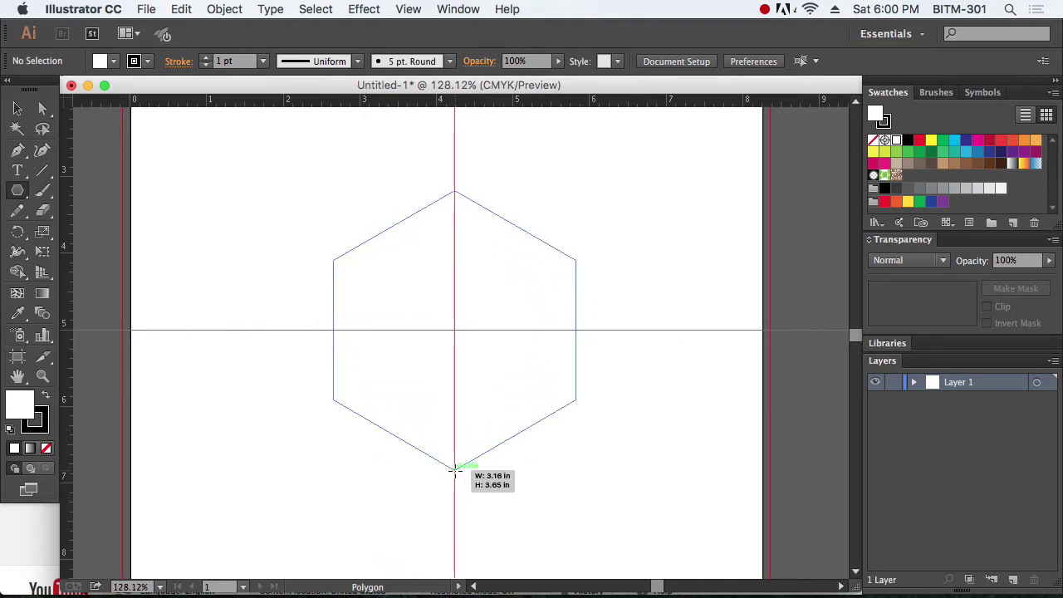
{"action": "left_click_drag", "start_coordinate": [455, 471], "coordinate": [516, 457]}
{"action": "key", "text": "shift"}
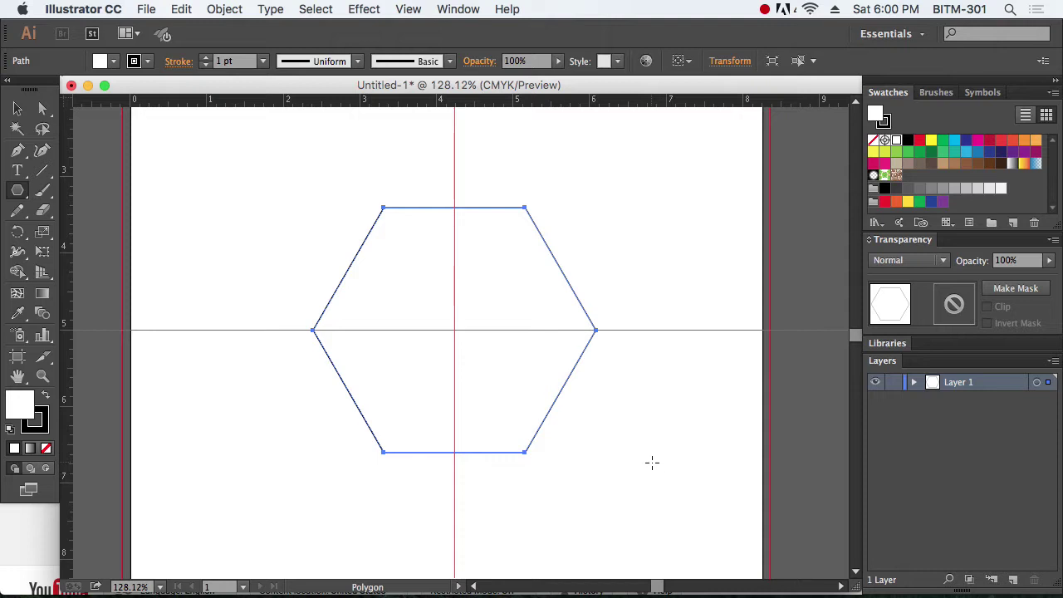
Step: Set the hexagon's fill to None, rotate it 90°, then deselect it
{"action": "left_click", "coordinate": [17, 108]}
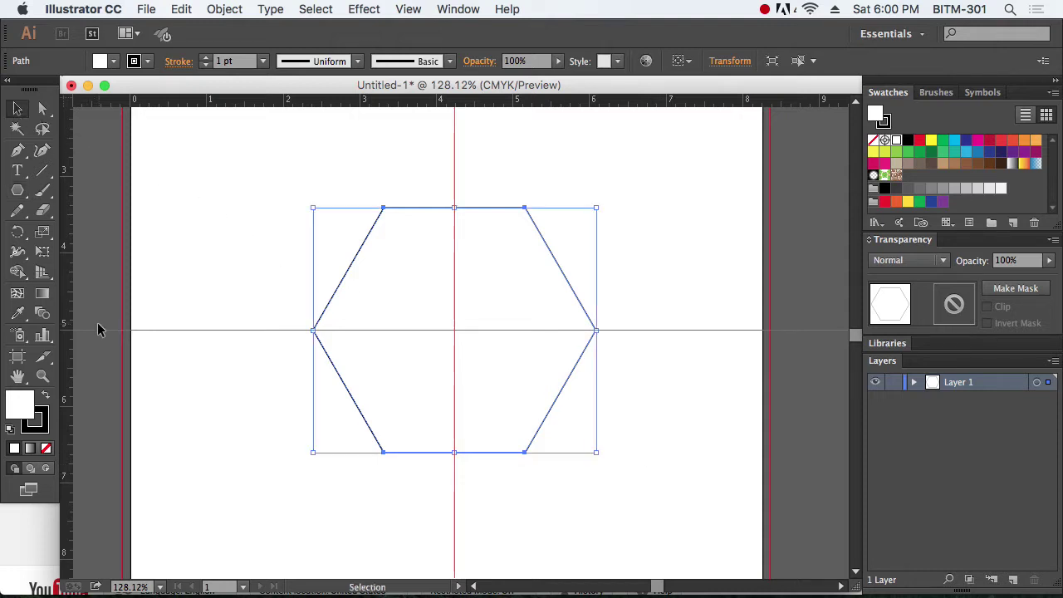
{"action": "left_click", "coordinate": [45, 448]}
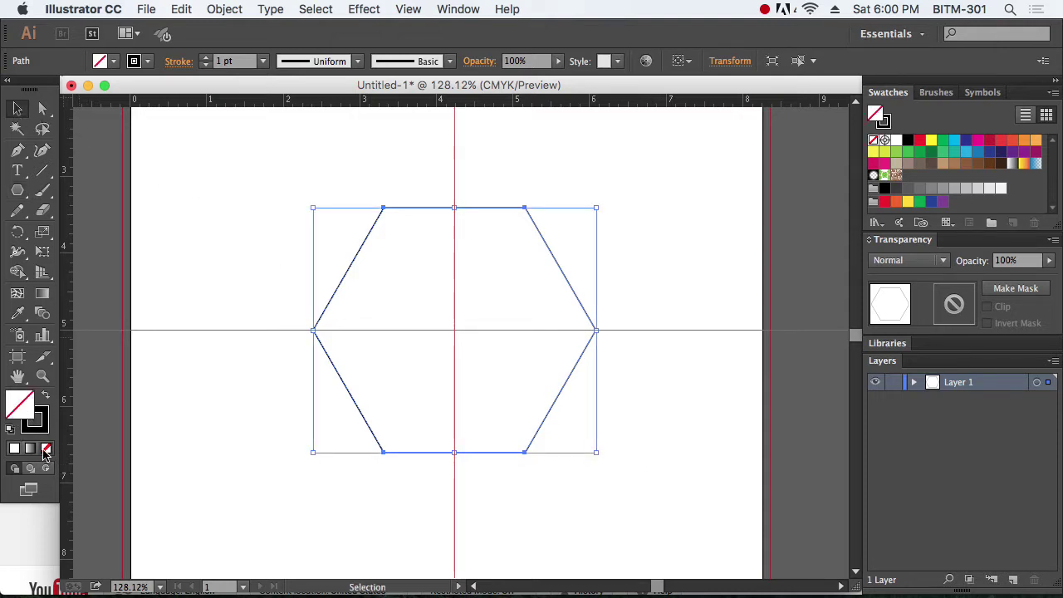
{"action": "double_click", "coordinate": [17, 232]}
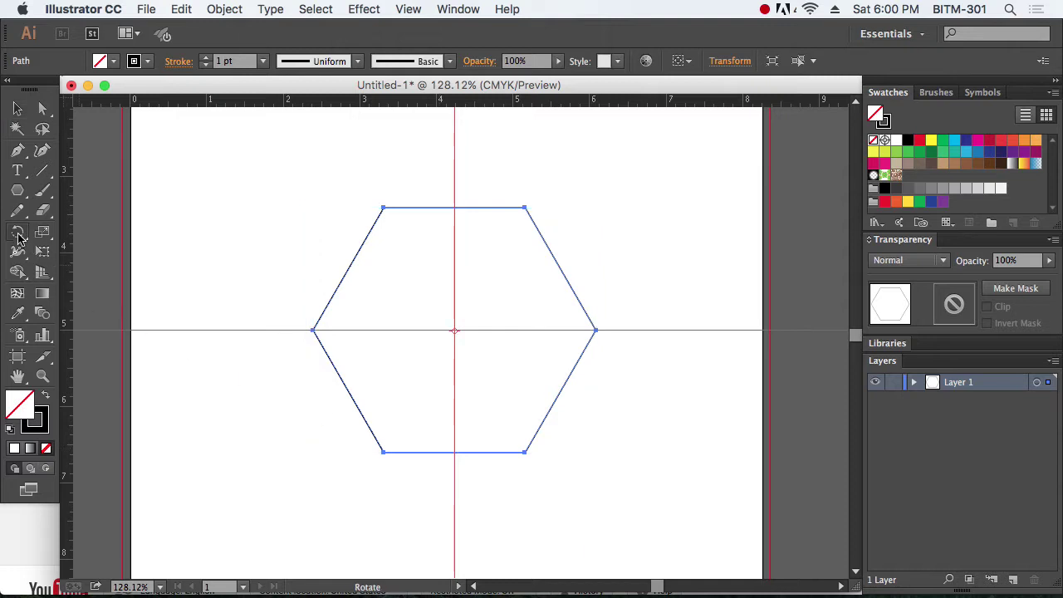
{"action": "type", "text": "90"}
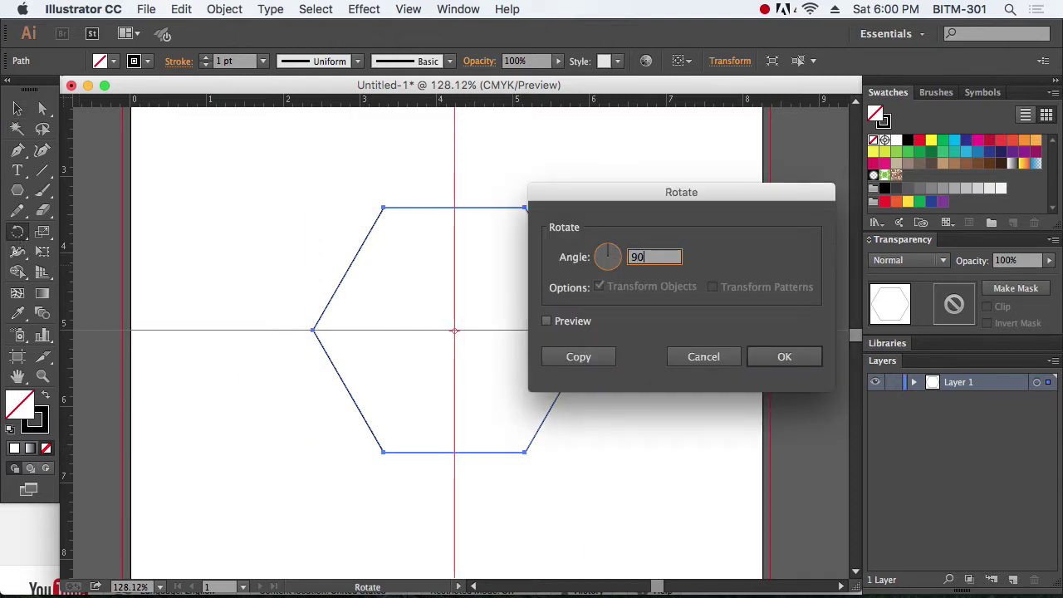
{"action": "left_click", "coordinate": [548, 321]}
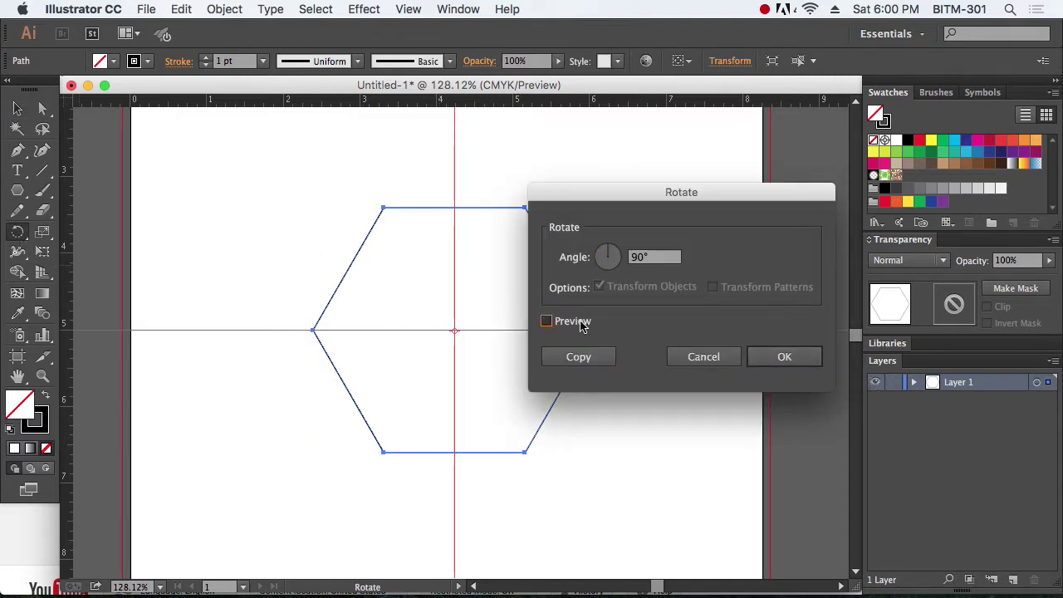
{"action": "left_click", "coordinate": [784, 356]}
{"action": "left_click", "coordinate": [18, 108]}
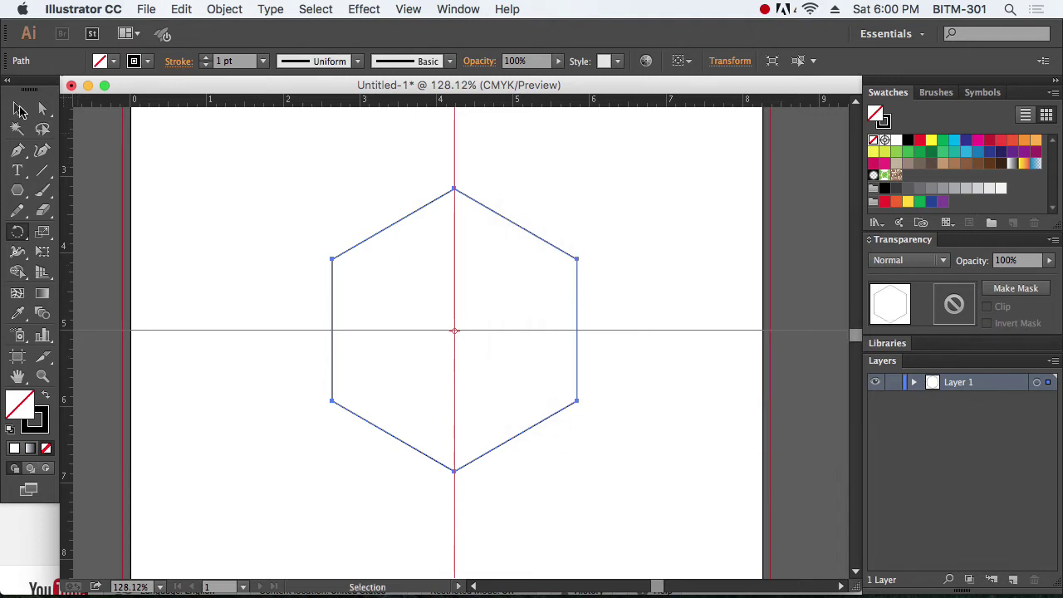
{"action": "left_click", "coordinate": [636, 248]}
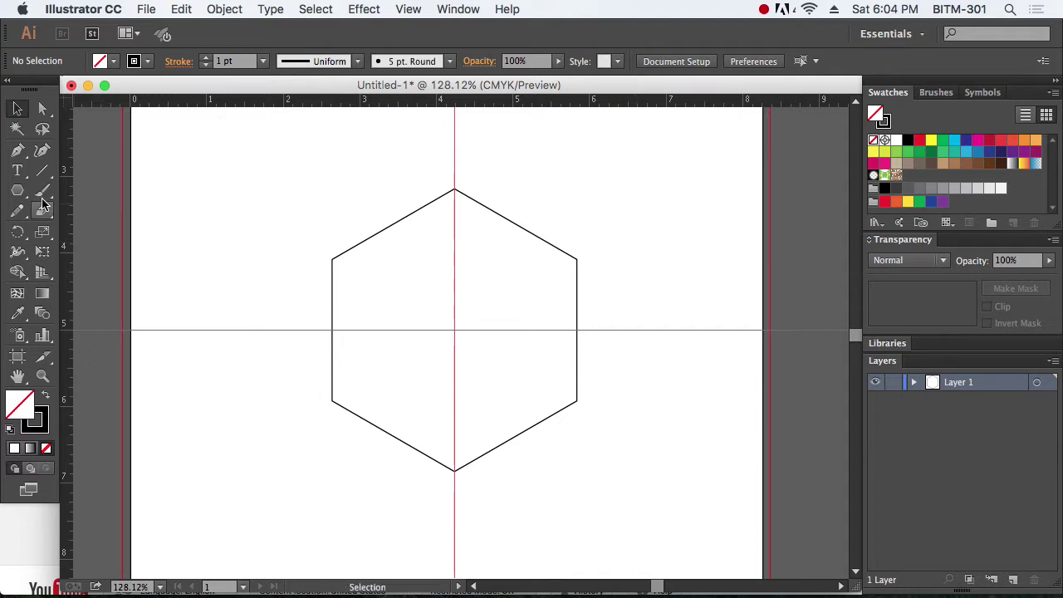
Step: Choose the Ellipse tool and tear off the shape tools as a floating panel
{"action": "left_click", "coordinate": [18, 190]}
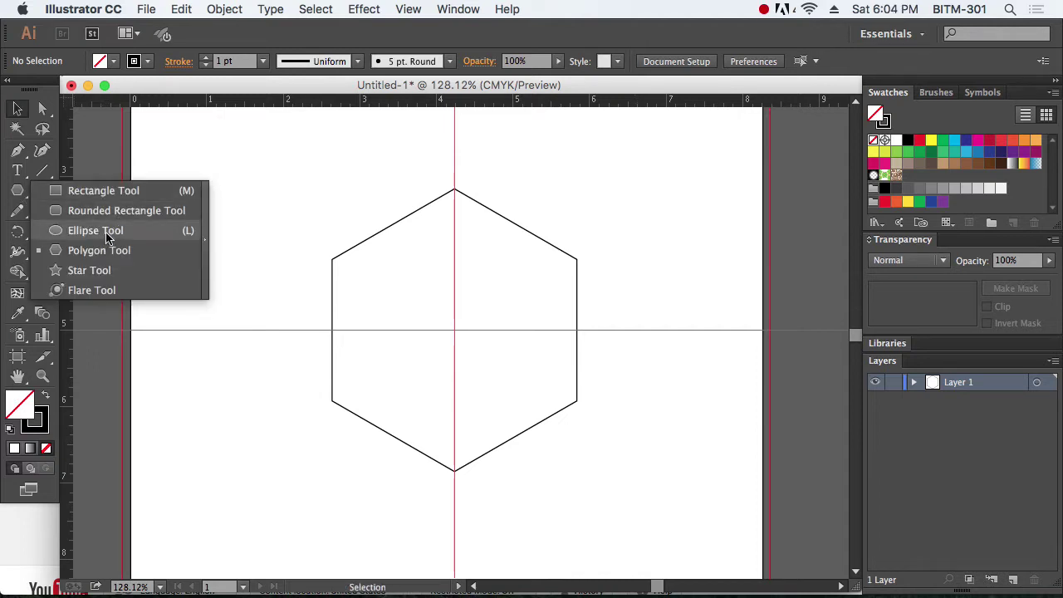
{"action": "left_click", "coordinate": [107, 238]}
{"action": "left_click", "coordinate": [17, 190]}
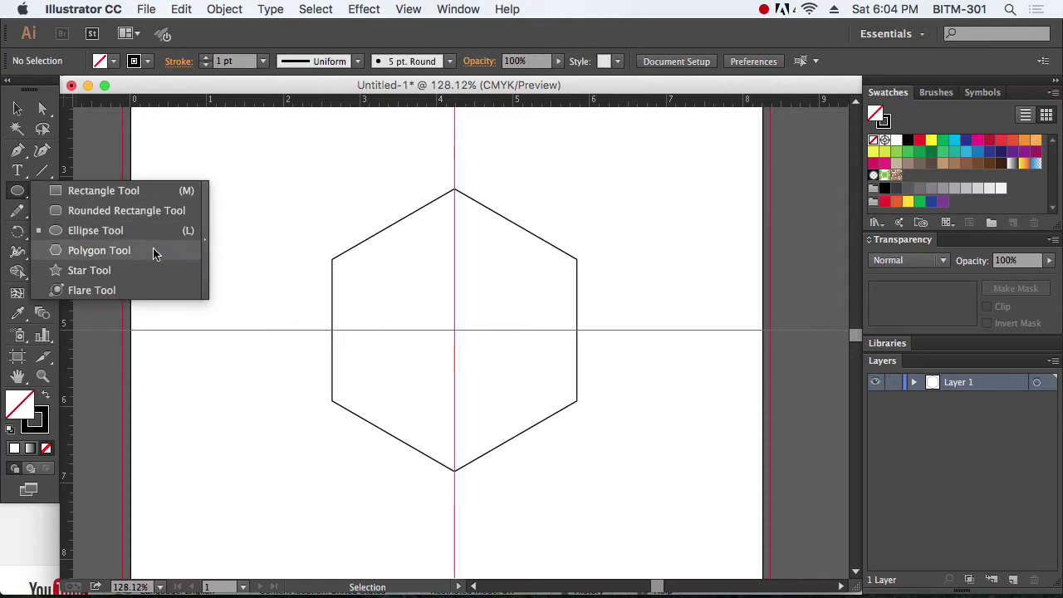
{"action": "left_click", "coordinate": [205, 236]}
{"action": "left_click_drag", "start_coordinate": [106, 197], "coordinate": [170, 179]}
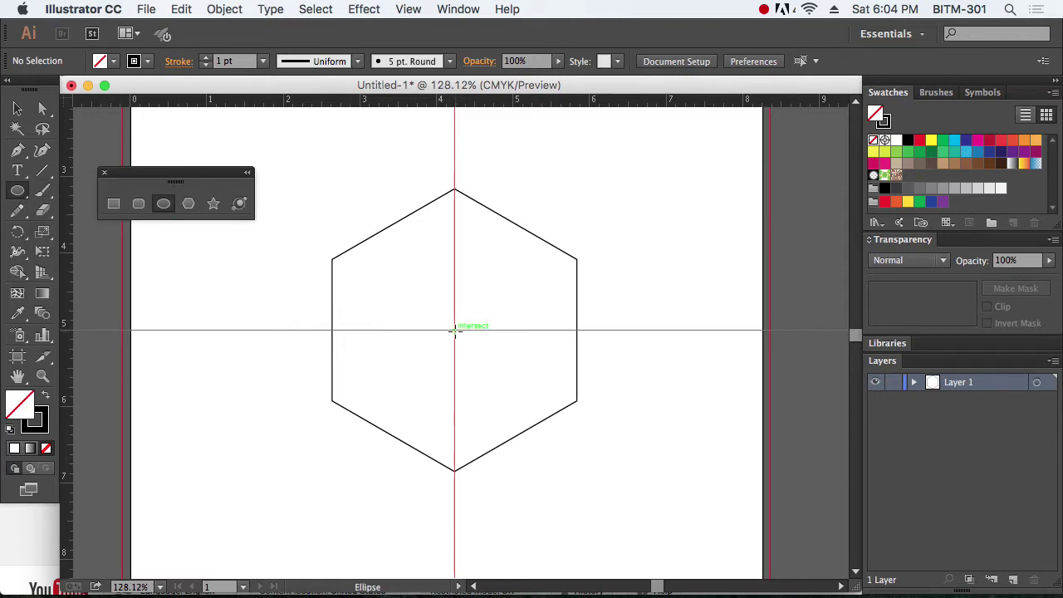
Step: Alt-drag a wide 4.87 × 1.4 in ellipse from the hexagon's centre and select both shapes
{"action": "left_click_drag", "start_coordinate": [456, 331], "coordinate": [545, 368]}
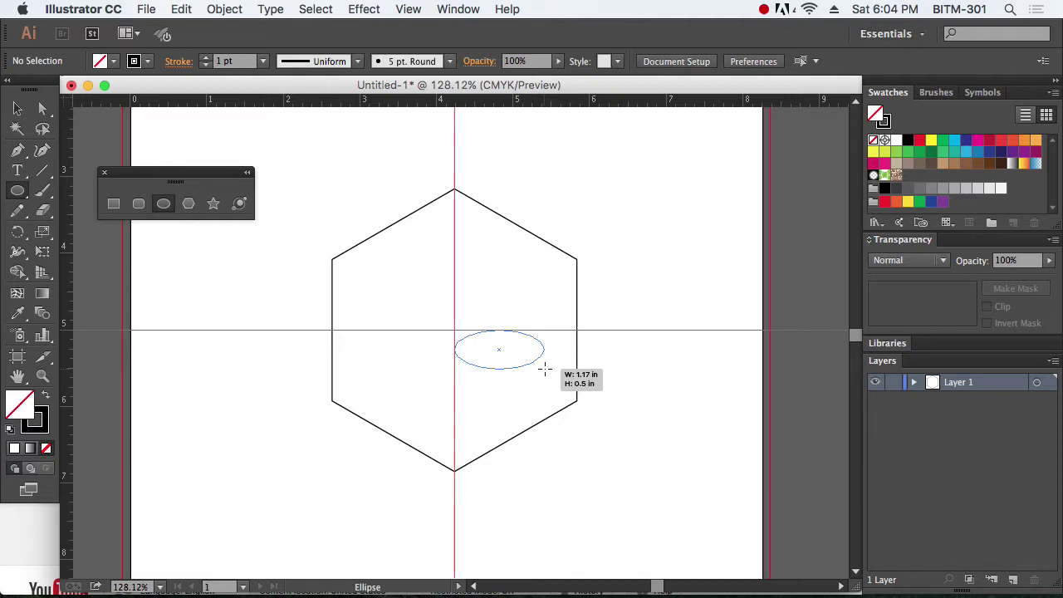
{"action": "mouse_move", "coordinate": [545, 369]}
{"action": "left_mouse_down"}
{"action": "mouse_move", "coordinate": [667, 363]}
{"action": "mouse_move", "coordinate": [643, 379]}
{"action": "mouse_move", "coordinate": [640, 420]}
{"action": "mouse_move", "coordinate": [637, 349]}
{"action": "mouse_move", "coordinate": [640, 384]}
{"action": "left_mouse_up"}
{"action": "key", "text": "alt"}
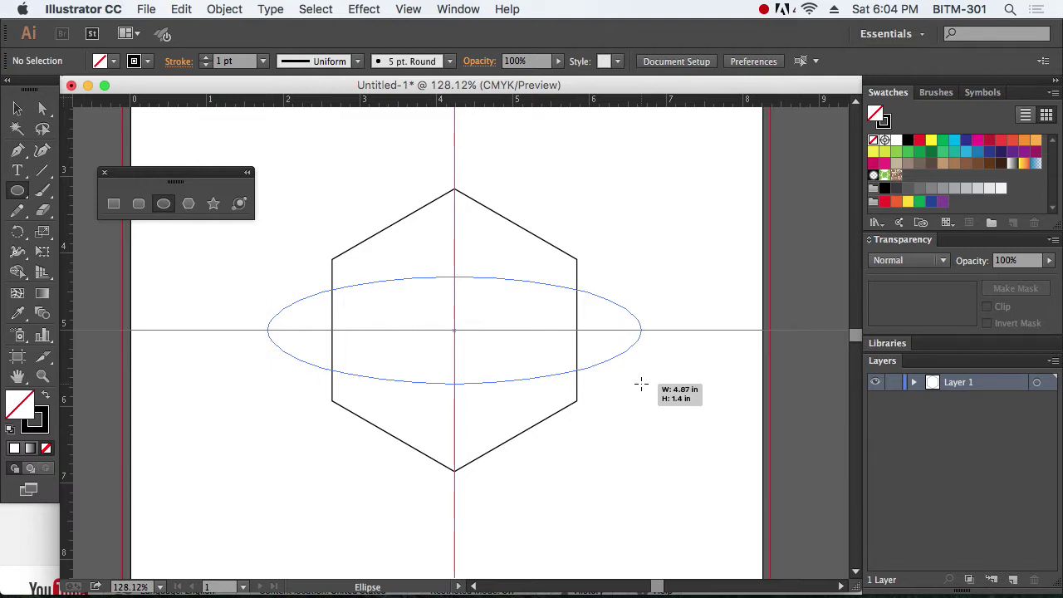
{"action": "left_click_drag", "start_coordinate": [640, 383], "coordinate": [640, 383]}
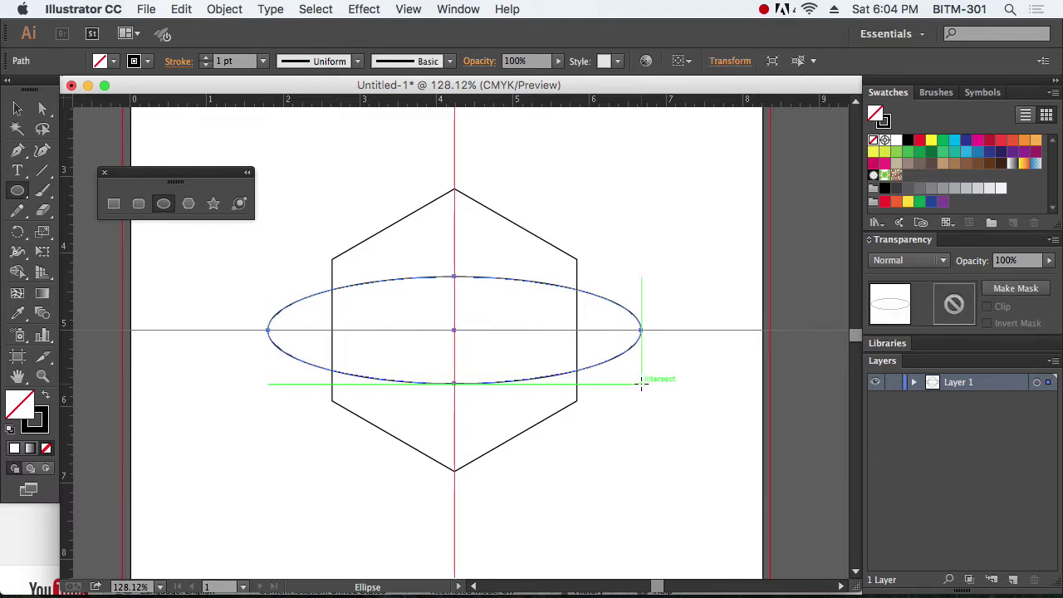
{"action": "left_click", "coordinate": [20, 111]}
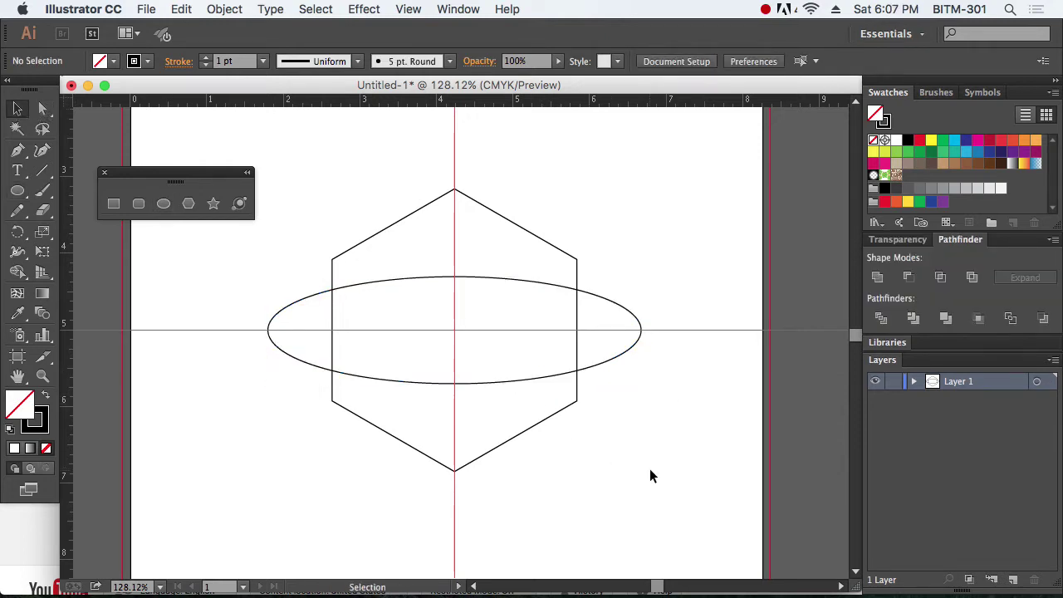
{"action": "left_click_drag", "start_coordinate": [612, 440], "coordinate": [512, 342]}
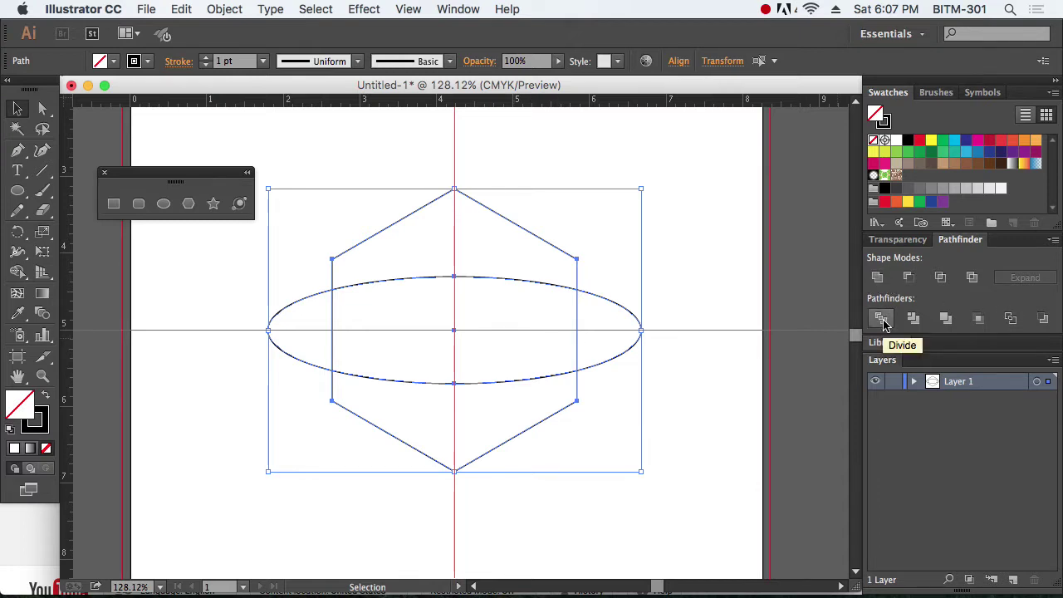
Step: Divide the hexagon and ellipse with Pathfinder and ungroup the resulting pieces
{"action": "left_click", "coordinate": [882, 320]}
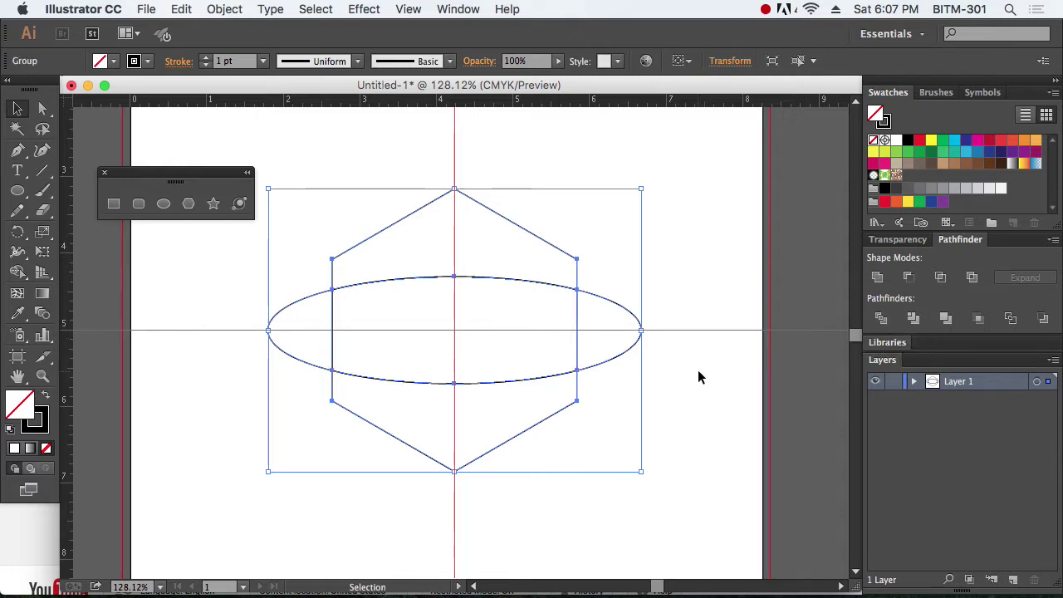
{"action": "left_click", "coordinate": [235, 11]}
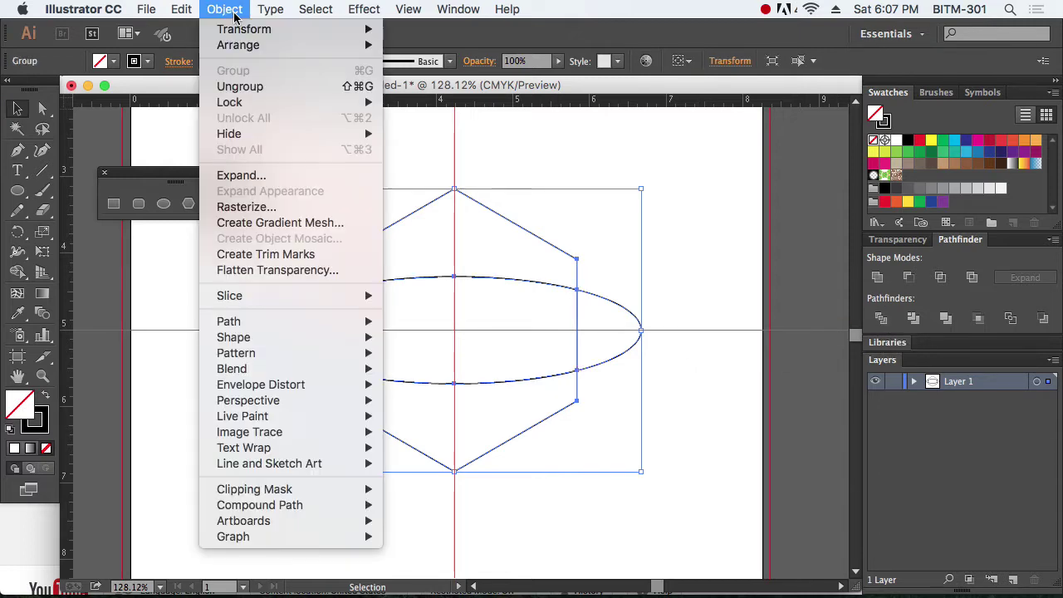
{"action": "left_click", "coordinate": [267, 88]}
{"action": "left_click", "coordinate": [690, 487]}
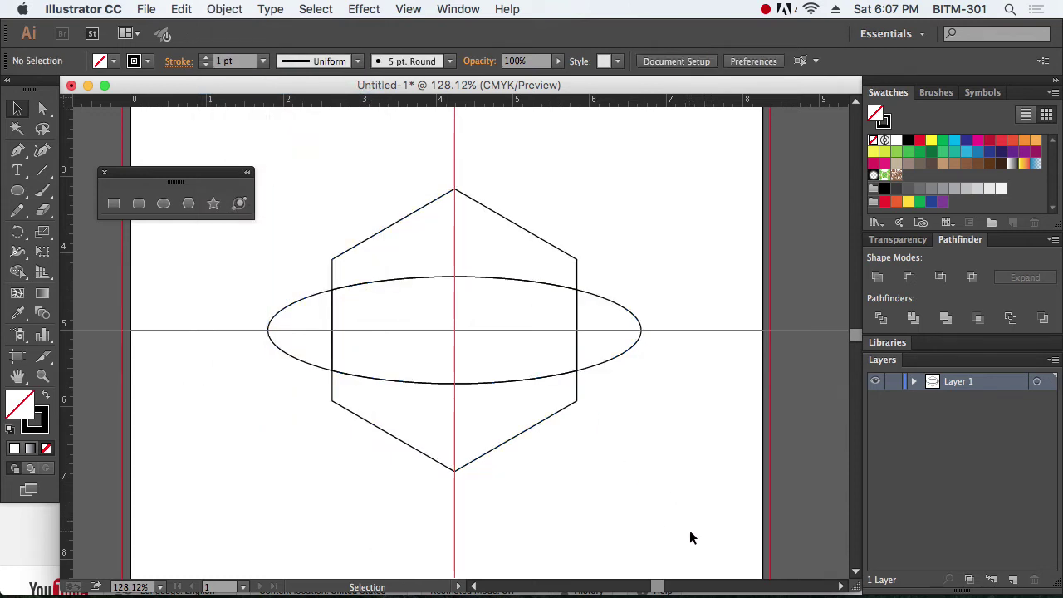
Step: Select the ellipse and lower hexagon pieces and delete them
{"action": "left_click_drag", "start_coordinate": [197, 512], "coordinate": [677, 332]}
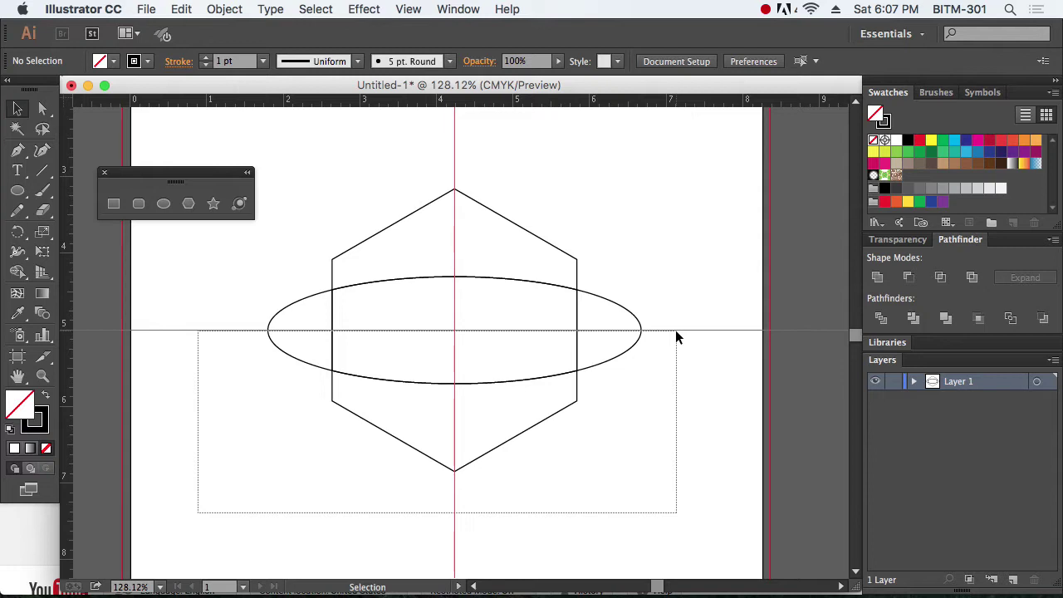
{"action": "left_click_drag", "start_coordinate": [675, 330], "coordinate": [675, 330]}
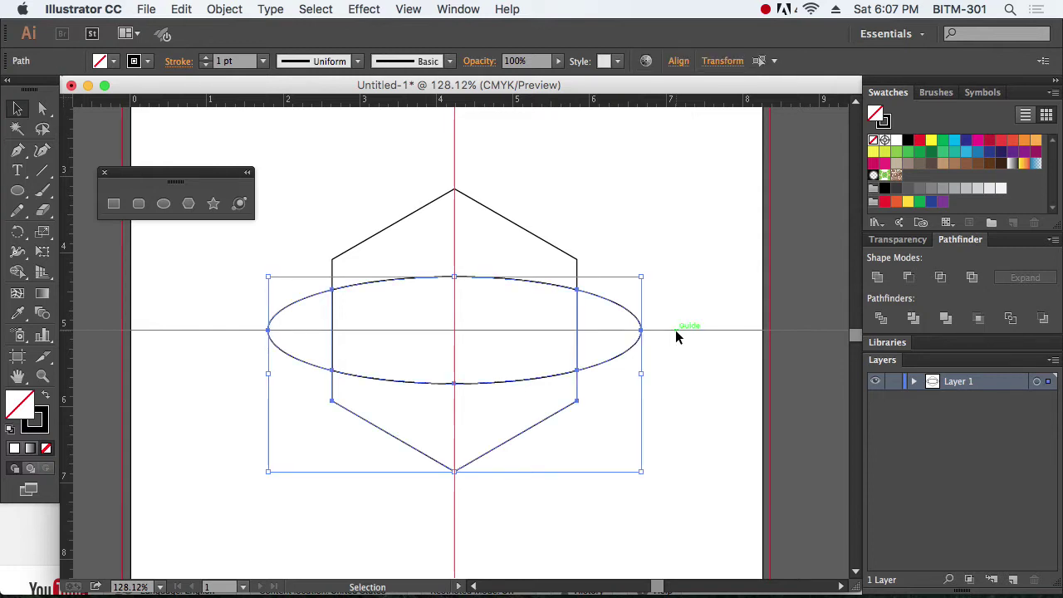
{"action": "key", "text": "Delete"}
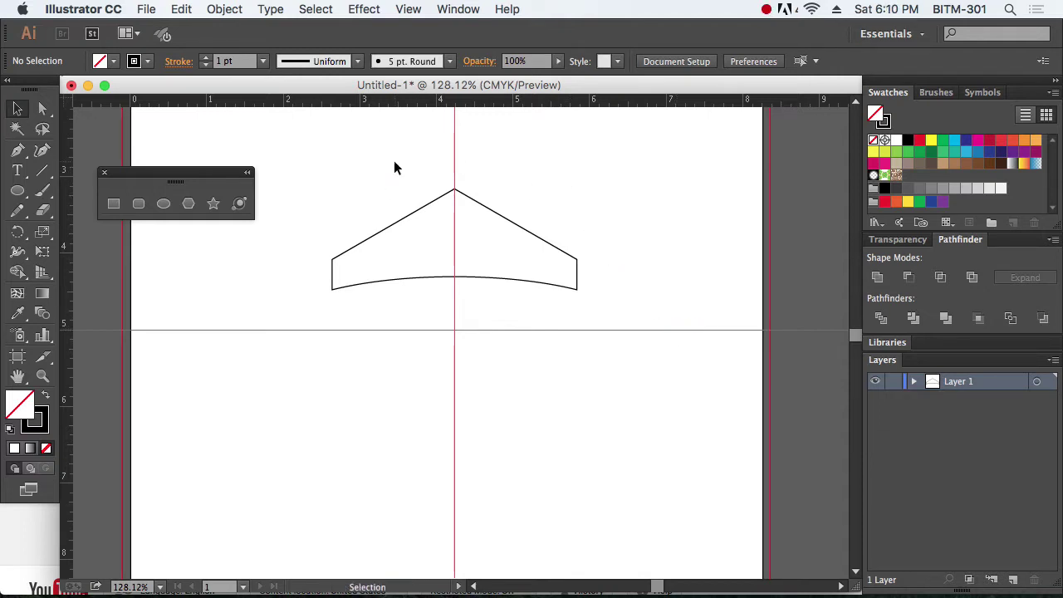
Step: Select the wing piece, close the shape-tools panel, and float the Rotate/Reflect tools with Rotate active
{"action": "left_click", "coordinate": [510, 222]}
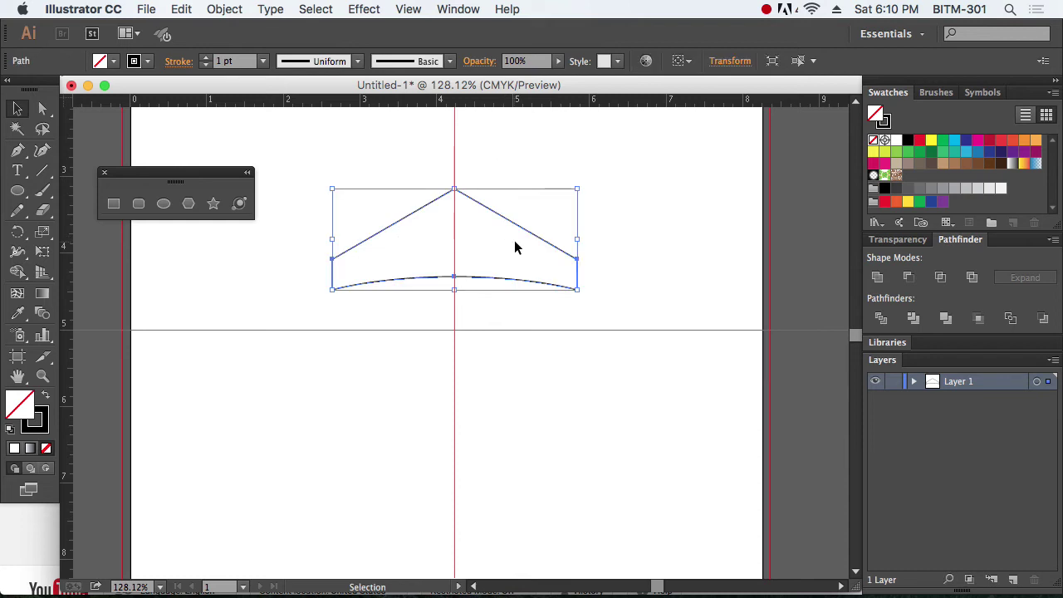
{"action": "left_click", "coordinate": [105, 175]}
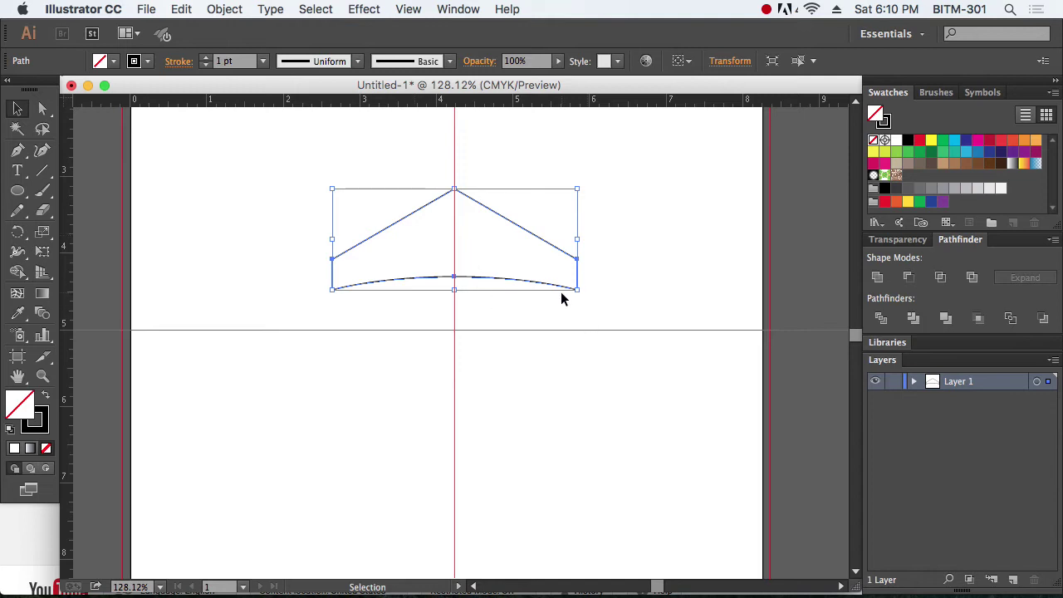
{"action": "left_click_drag", "start_coordinate": [17, 233], "coordinate": [162, 243]}
{"action": "left_click_drag", "start_coordinate": [55, 254], "coordinate": [715, 156]}
{"action": "left_click", "coordinate": [704, 167]}
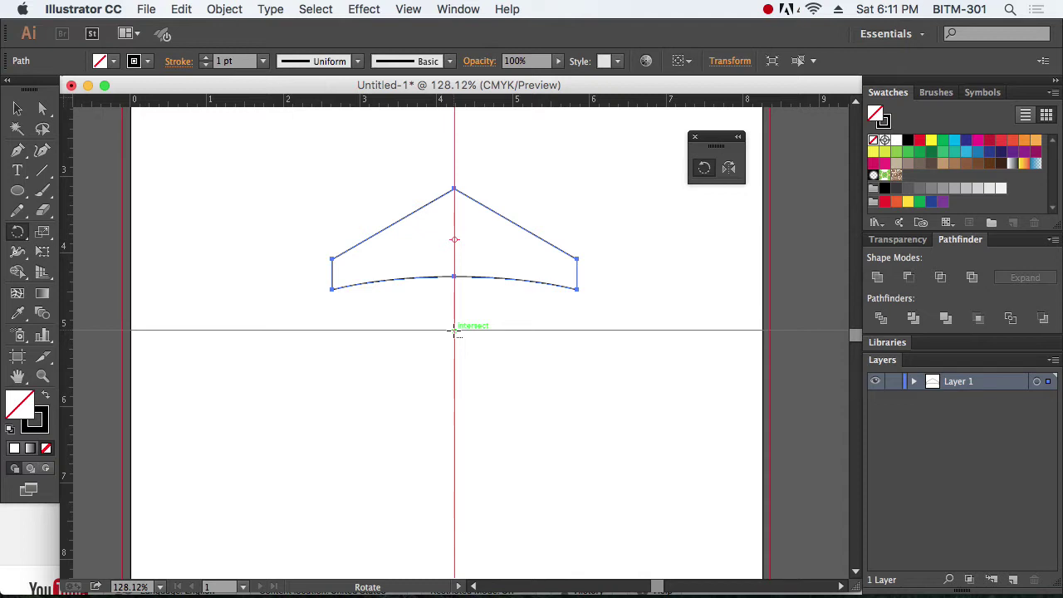
Step: Make a 60° rotated copy of the wing around the guide intersection and select both wings
{"action": "left_click", "coordinate": [454, 330], "text": "alt"}
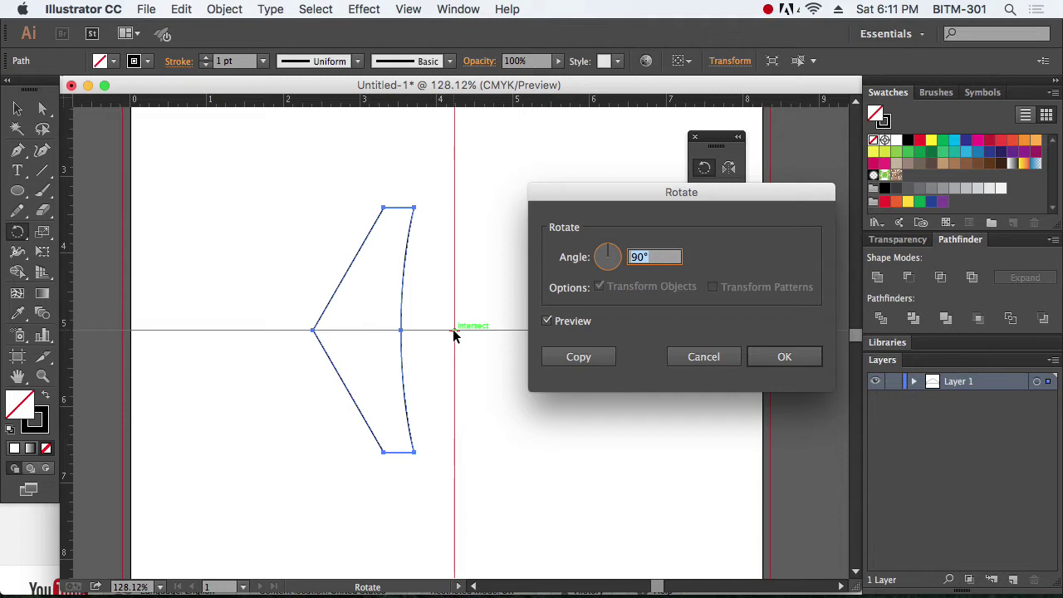
{"action": "type", "text": "60"}
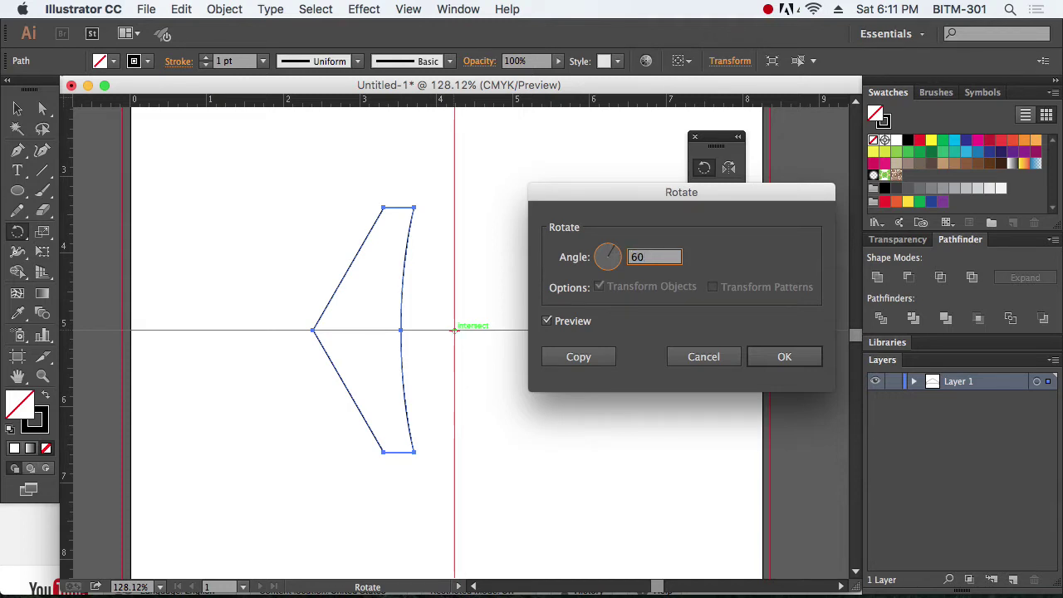
{"action": "left_click", "coordinate": [579, 357]}
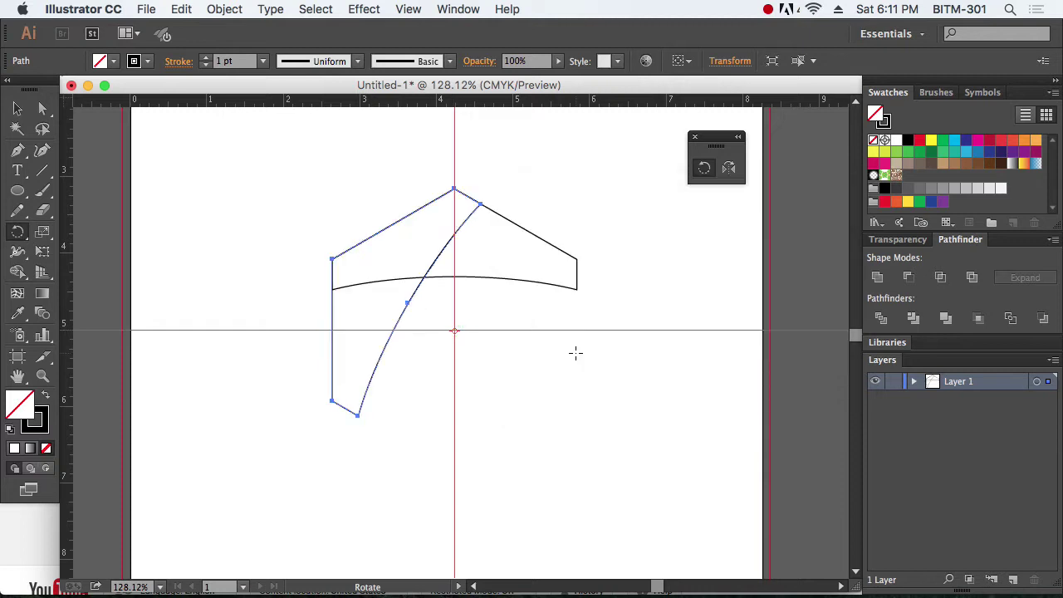
{"action": "left_click", "coordinate": [18, 109]}
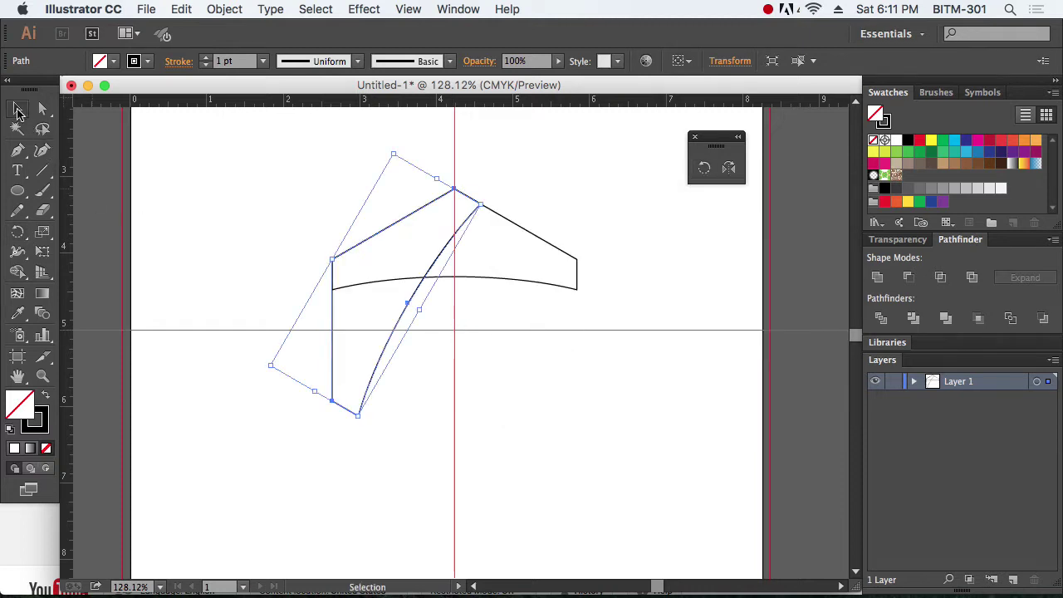
{"action": "left_click", "coordinate": [568, 383]}
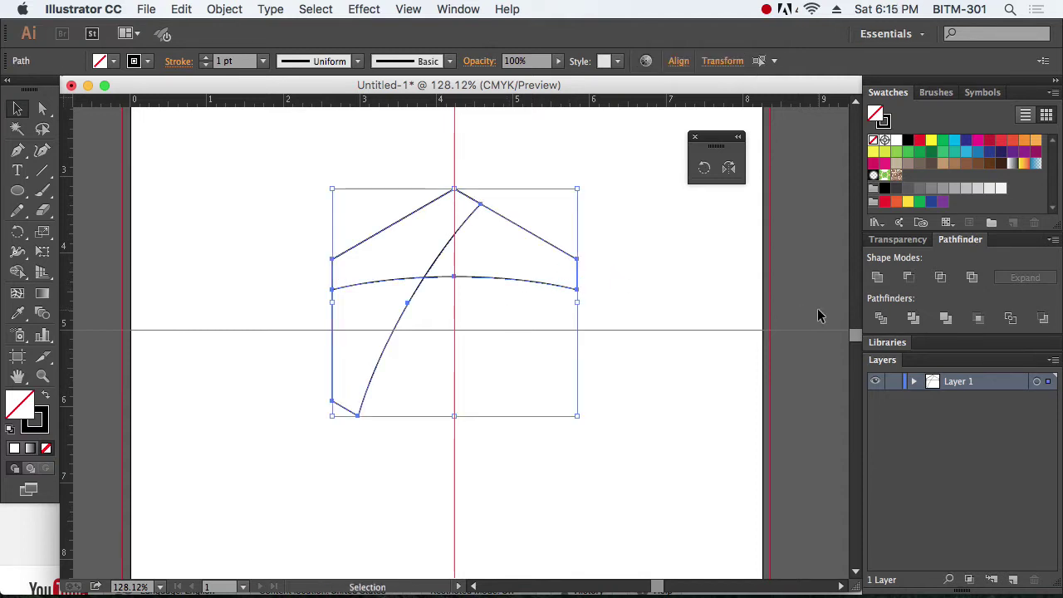
Step: Divide the overlapping wings with Pathfinder, ungroup, and paste the pieces back in front
{"action": "left_click", "coordinate": [883, 322]}
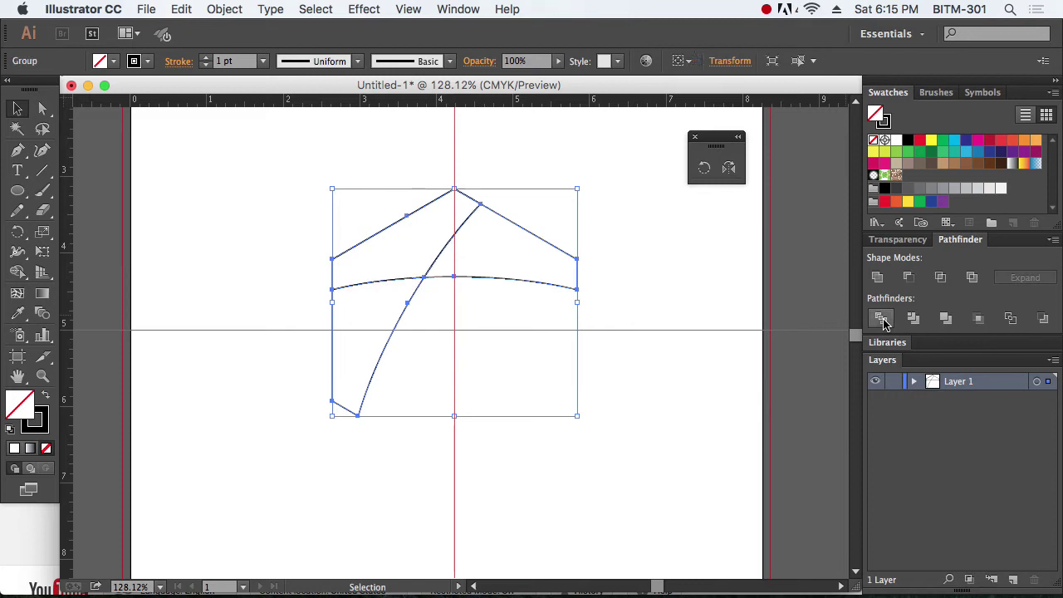
{"action": "left_click", "coordinate": [221, 9]}
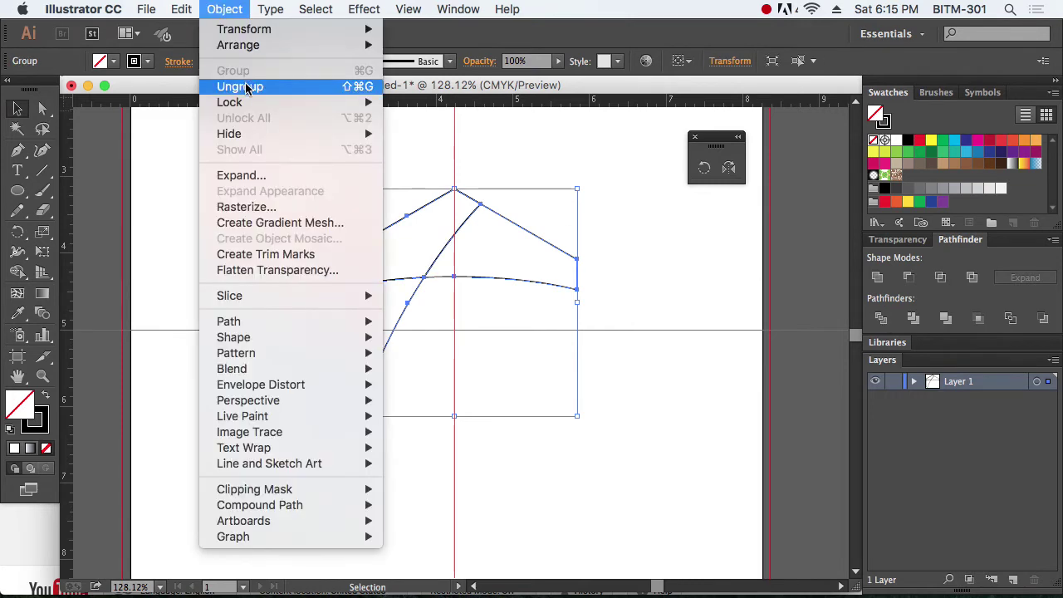
{"action": "left_click", "coordinate": [240, 86]}
{"action": "left_click", "coordinate": [557, 338]}
{"action": "left_click_drag", "start_coordinate": [363, 181], "coordinate": [613, 246]}
{"action": "key", "text": "super+x"}
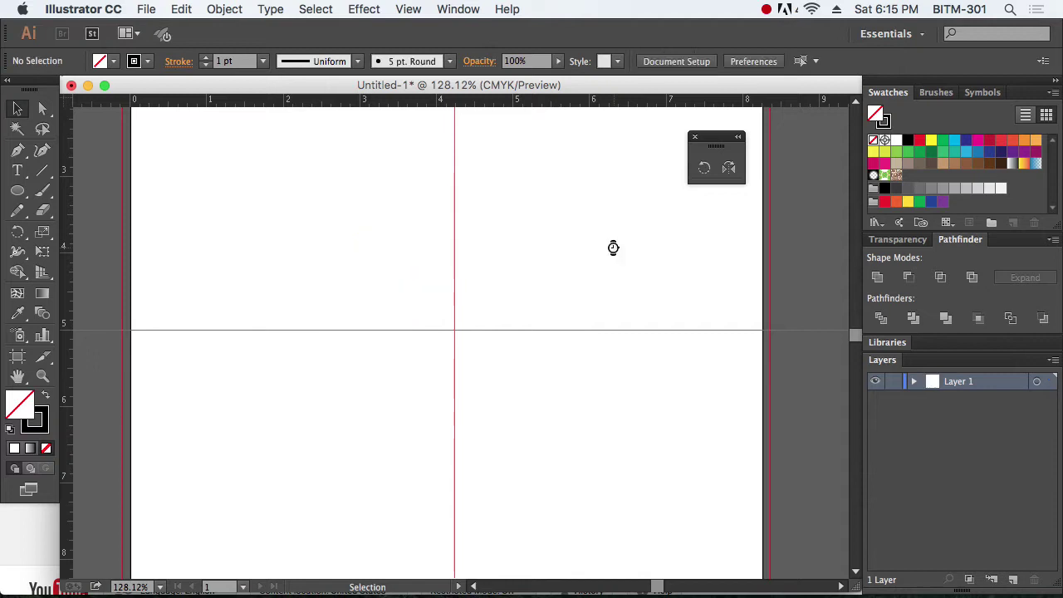
{"action": "key", "text": "super+f"}
{"action": "left_click", "coordinate": [224, 9]}
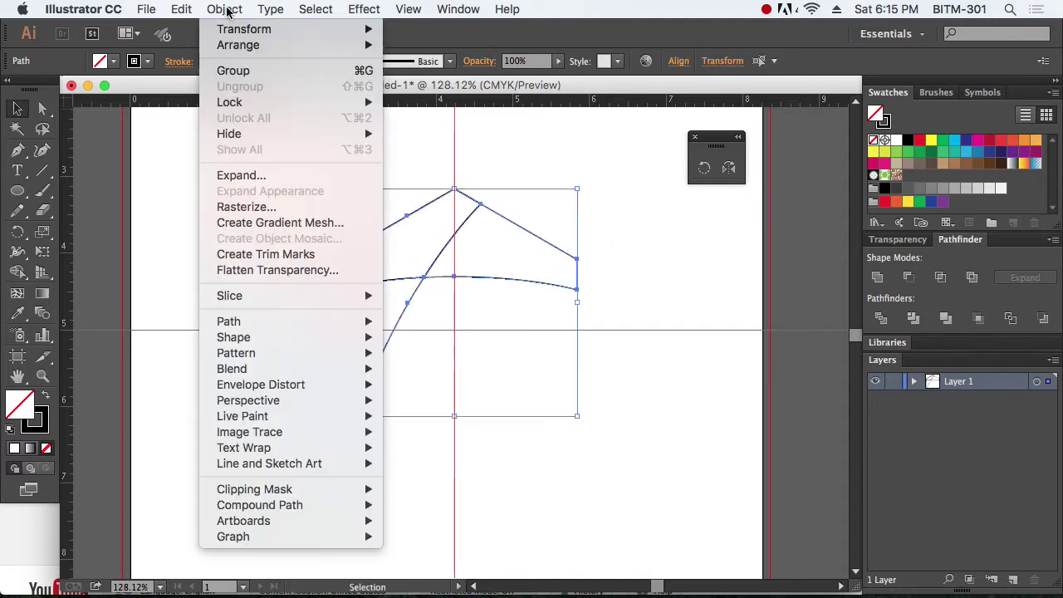
{"action": "left_click", "coordinate": [620, 285]}
{"action": "left_click", "coordinate": [617, 243]}
Step: Delete the upper-right and upper-left pieces, then select the path's top endpoint with Direct Selection
{"action": "left_click_drag", "start_coordinate": [618, 238], "coordinate": [536, 312]}
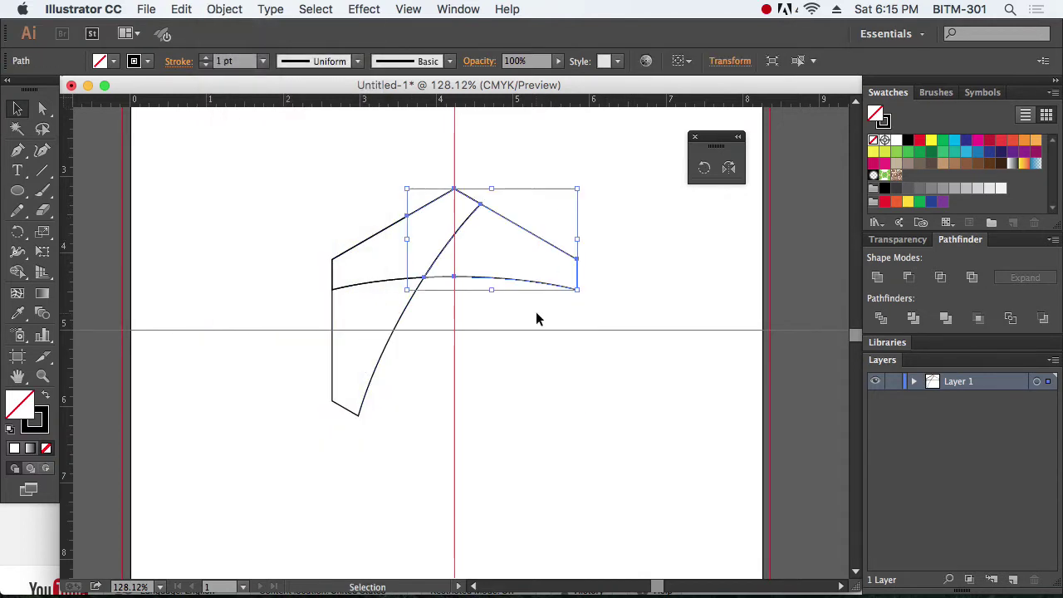
{"action": "left_click", "coordinate": [636, 306]}
{"action": "left_click_drag", "start_coordinate": [629, 223], "coordinate": [536, 301]}
{"action": "key", "text": "Delete"}
{"action": "left_click_drag", "start_coordinate": [491, 258], "coordinate": [446, 235]}
{"action": "key", "text": "Delete"}
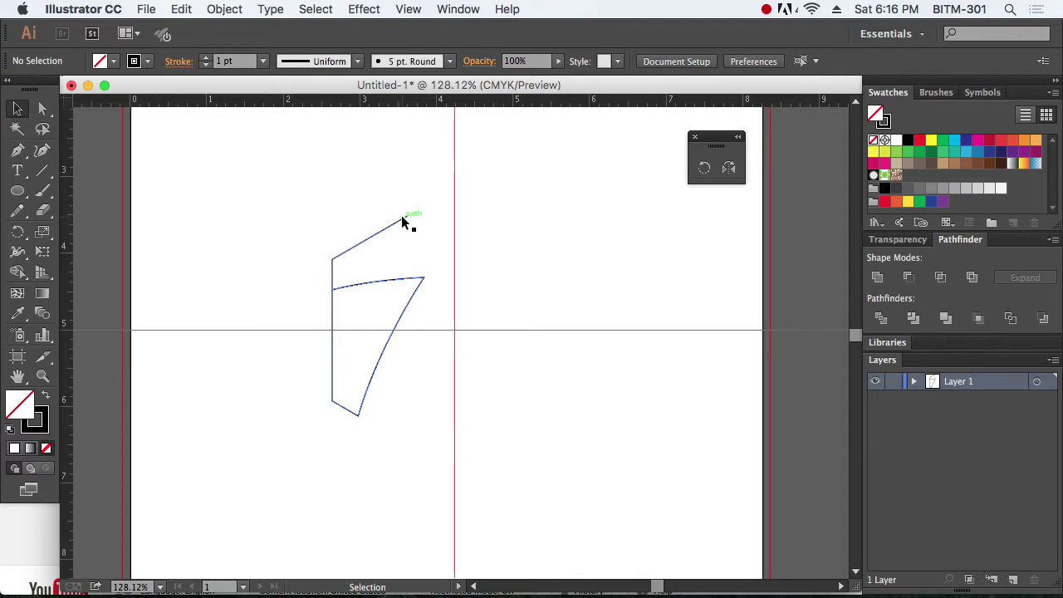
{"action": "left_click", "coordinate": [42, 109]}
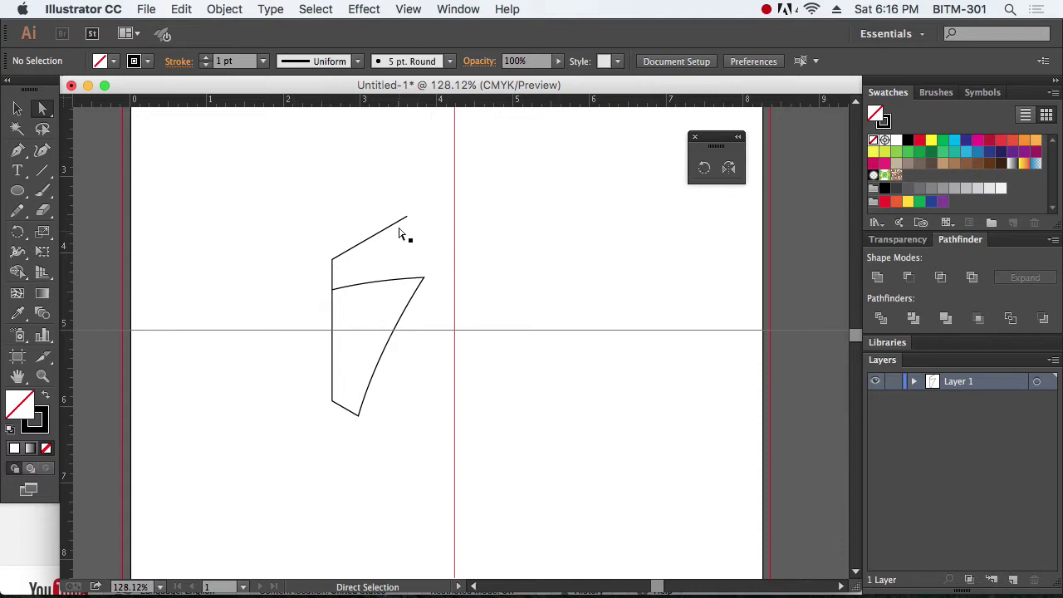
{"action": "left_click_drag", "start_coordinate": [388, 193], "coordinate": [422, 224]}
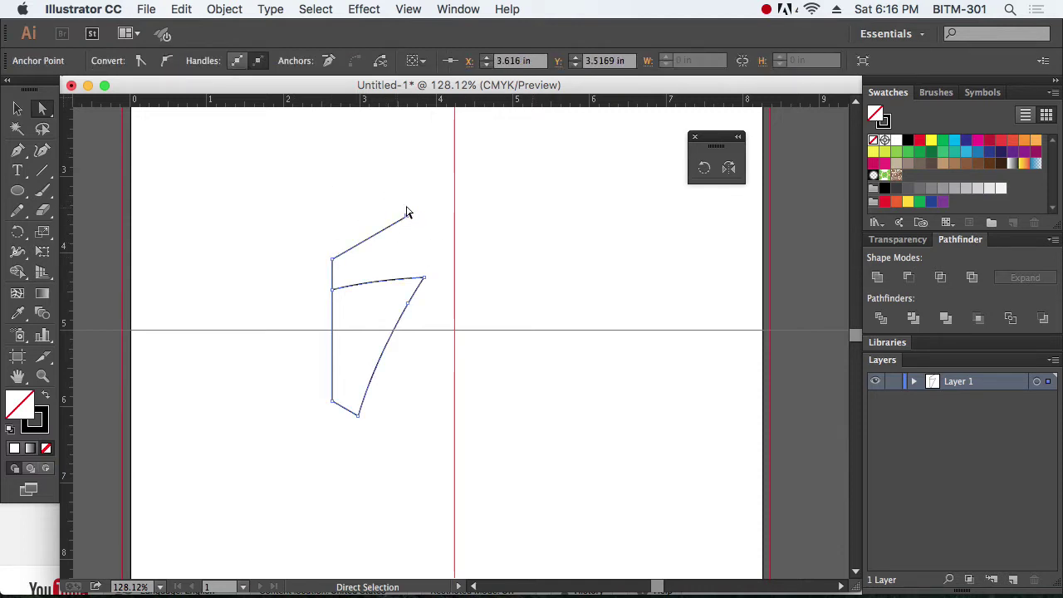
Step: Delete the top anchor and its segment, then zoom in on the leftover vertical stub
{"action": "key", "text": "Delete"}
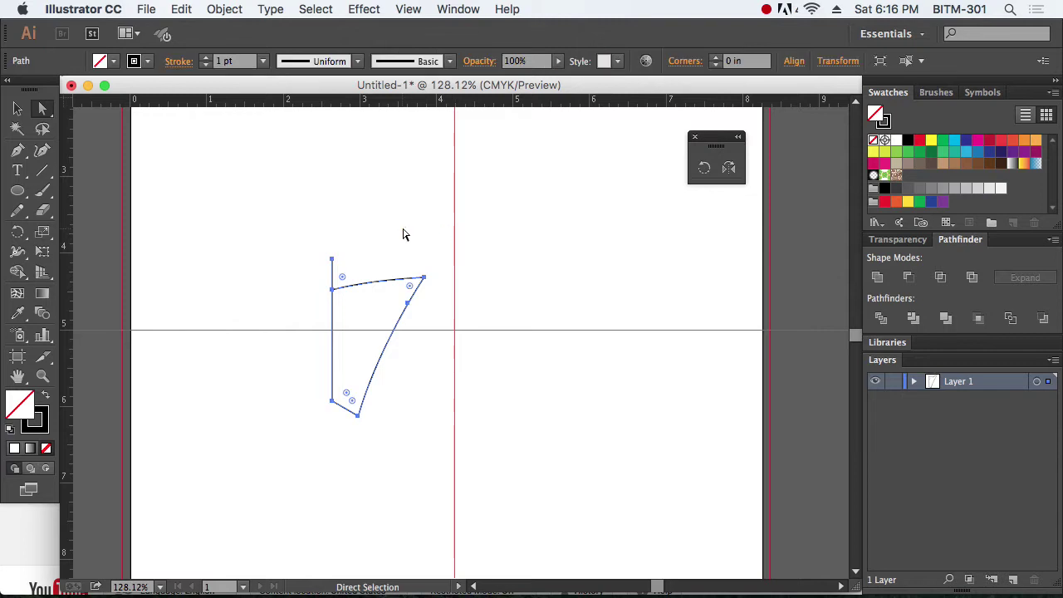
{"action": "left_click", "coordinate": [403, 235]}
{"action": "key", "text": "z"}
{"action": "left_click_drag", "start_coordinate": [269, 223], "coordinate": [433, 341]}
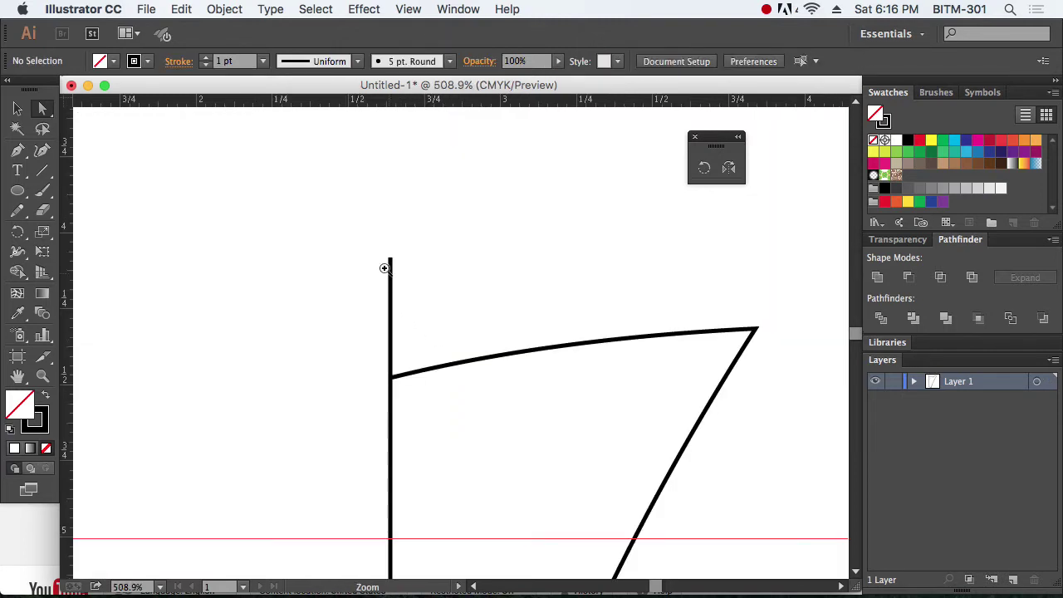
{"action": "key", "text": "a"}
{"action": "left_click_drag", "start_coordinate": [340, 228], "coordinate": [477, 300]}
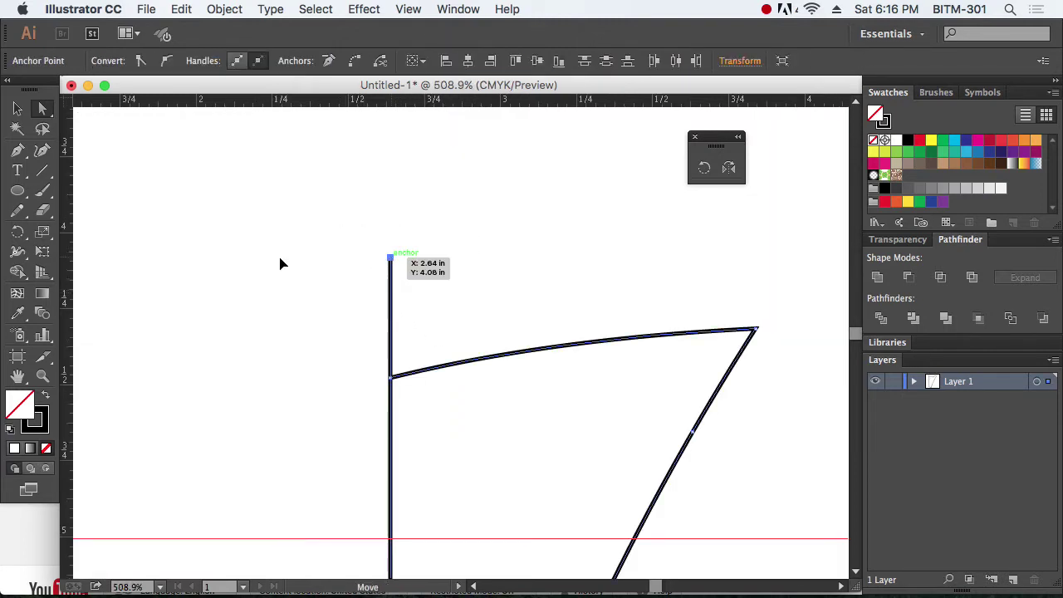
{"action": "left_click_drag", "start_coordinate": [279, 264], "coordinate": [271, 260]}
{"action": "key", "text": "super+z"}
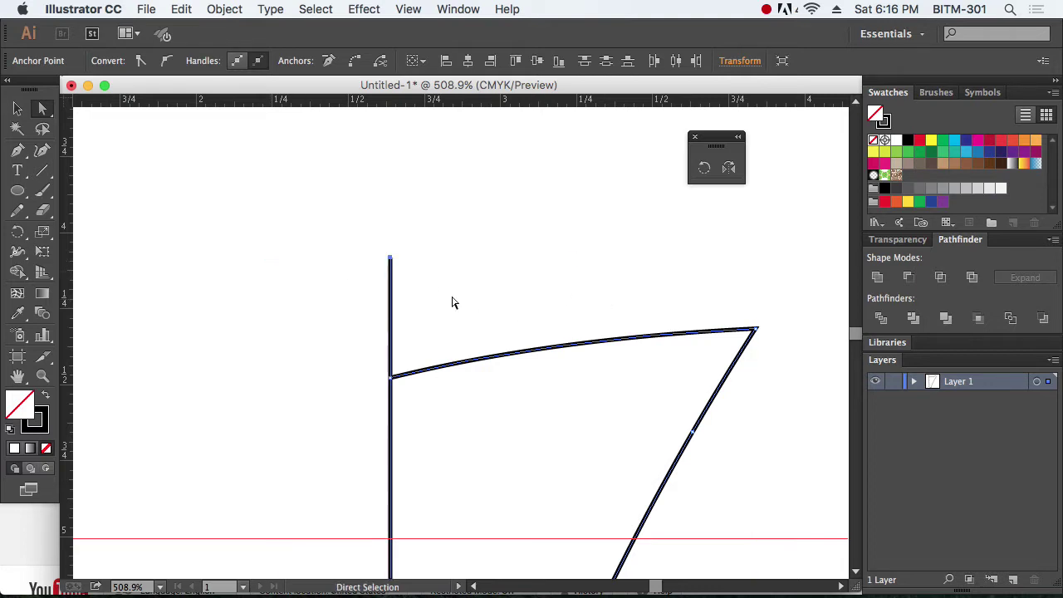
Step: Remove the stub's top anchor with the Delete Anchor Point tool and zoom back out
{"action": "key", "text": "super+space"}
{"action": "left_click_drag", "start_coordinate": [369, 247], "coordinate": [438, 287]}
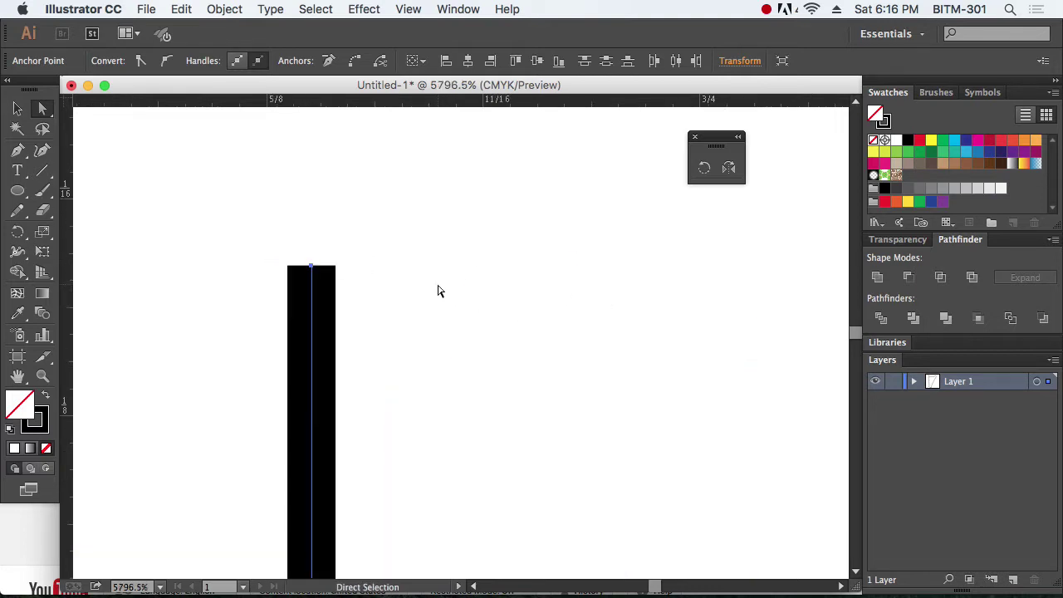
{"action": "left_click", "coordinate": [468, 327], "text": "alt+super"}
{"action": "left_click", "coordinate": [468, 328], "text": "alt+super"}
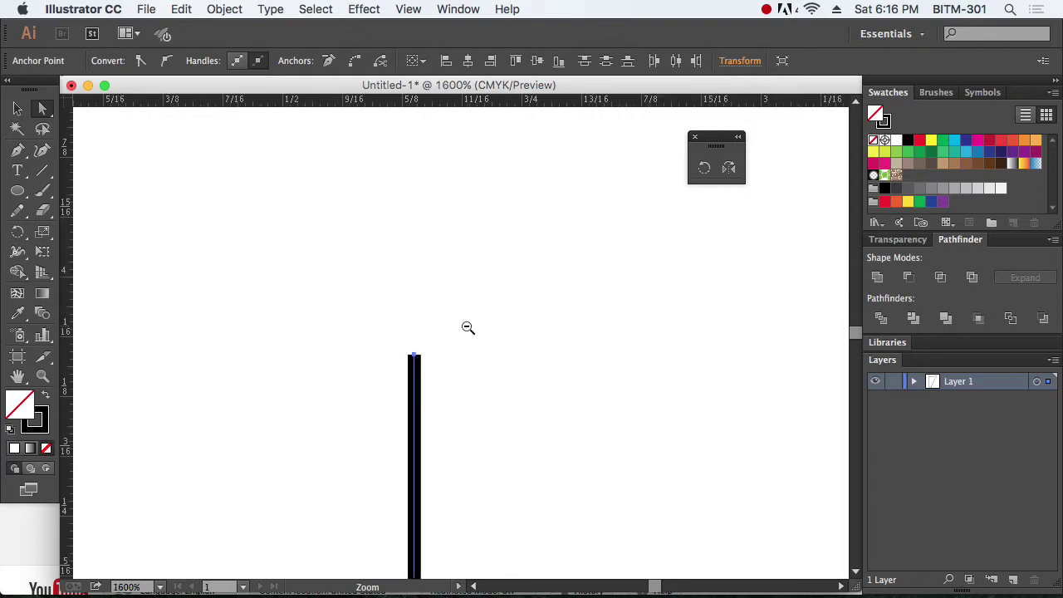
{"action": "left_click", "coordinate": [468, 327], "text": "alt+super"}
{"action": "left_click_drag", "start_coordinate": [485, 312], "coordinate": [451, 244]}
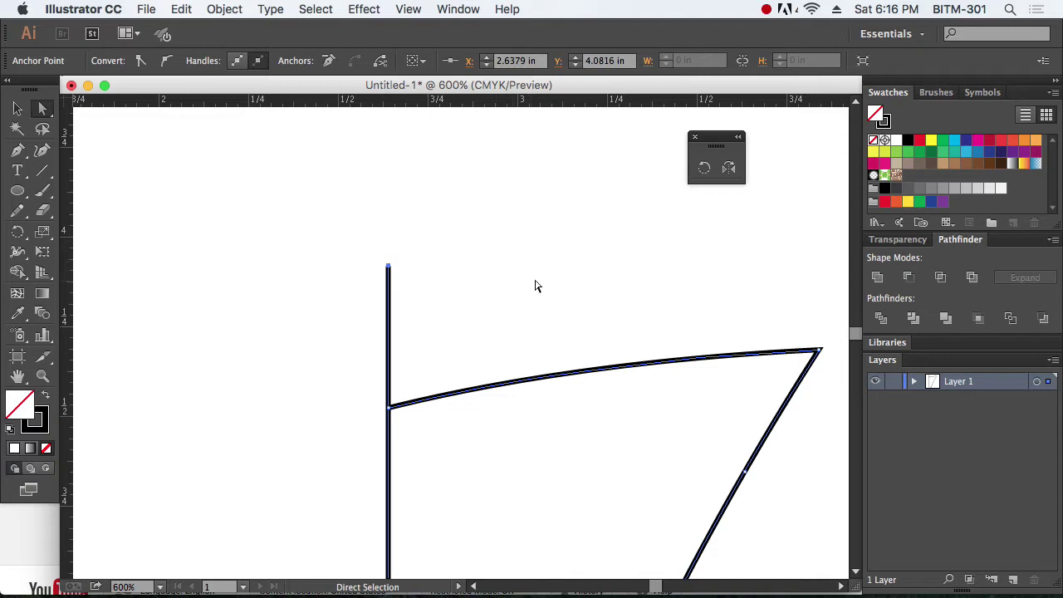
{"action": "left_click_drag", "start_coordinate": [18, 149], "coordinate": [138, 193]}
{"action": "left_click", "coordinate": [388, 266]}
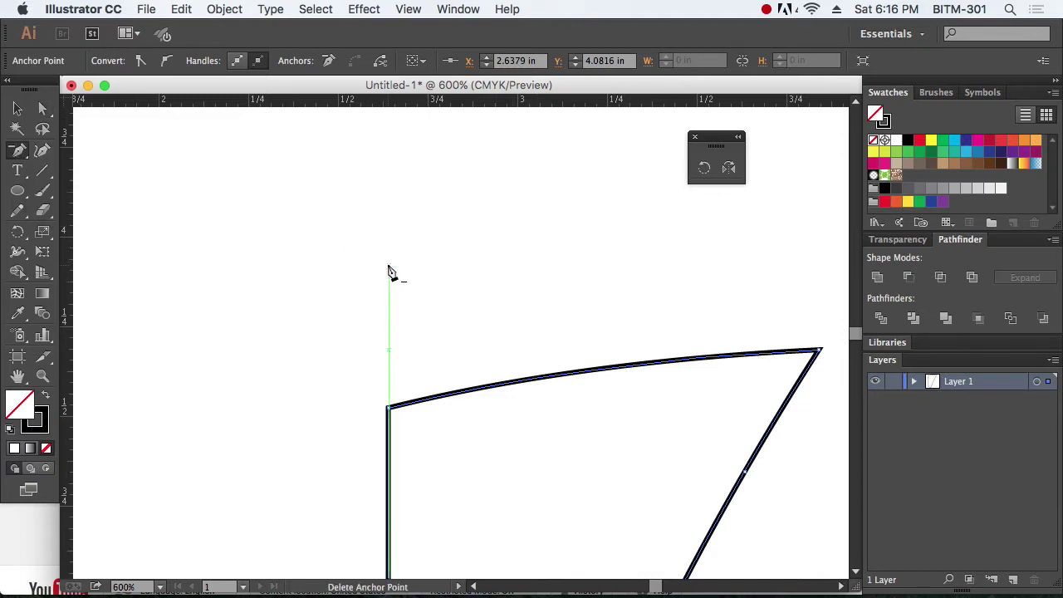
{"action": "left_click", "coordinate": [42, 108]}
{"action": "left_click", "coordinate": [487, 235]}
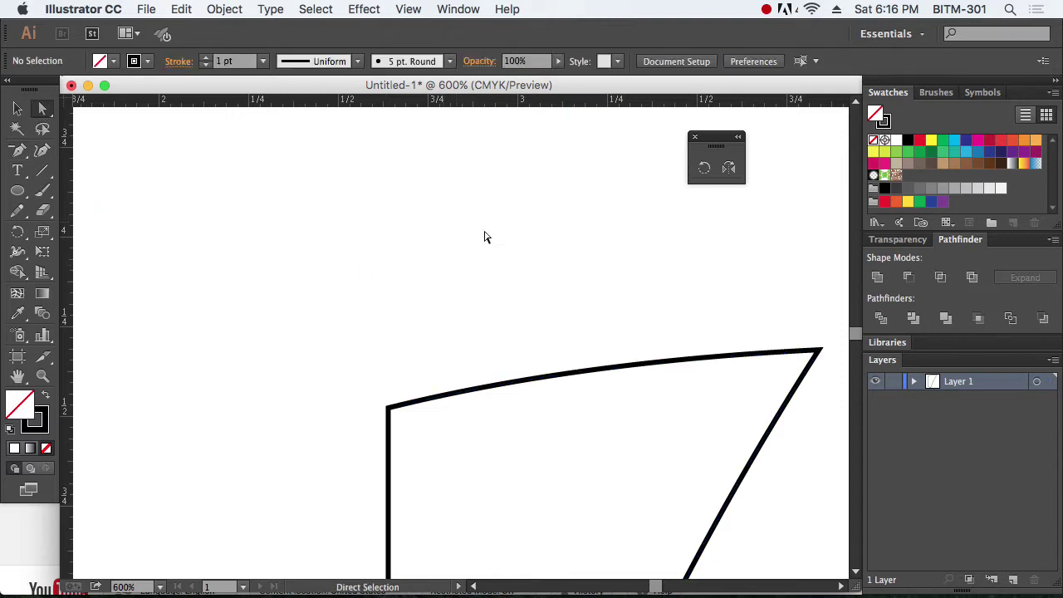
{"action": "left_click", "coordinate": [602, 307], "text": "alt+super"}
{"action": "left_click", "coordinate": [548, 304], "text": "alt+super"}
{"action": "left_click_drag", "start_coordinate": [493, 342], "coordinate": [499, 276]}
Step: Copy the blade at 60° around the guide crossing and repeat with Ctrl+D for six blades
{"action": "key", "text": "v"}
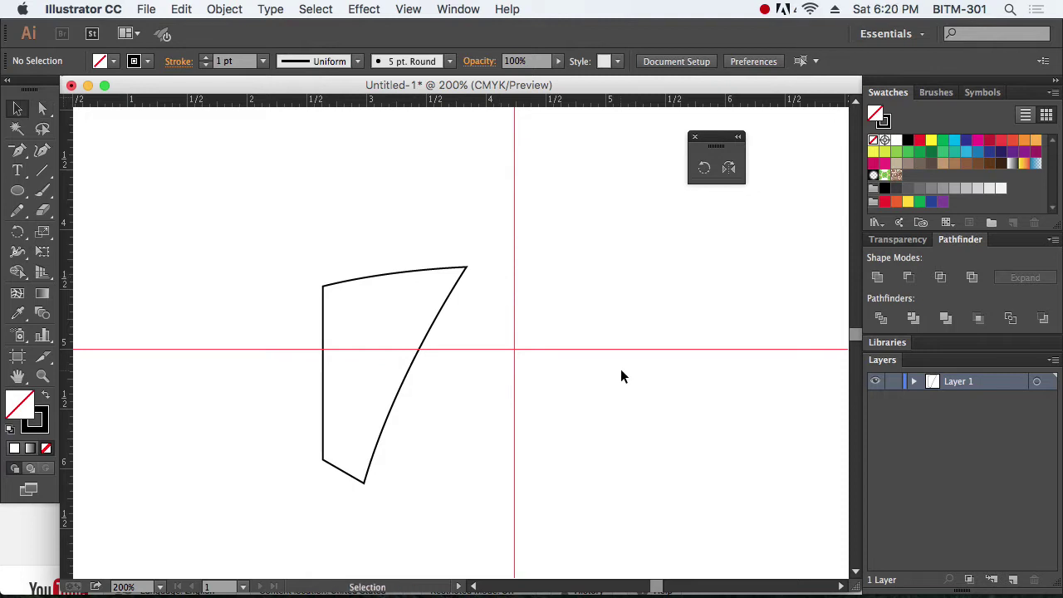
{"action": "left_click", "coordinate": [523, 333], "text": "alt+super"}
{"action": "left_click_drag", "start_coordinate": [426, 391], "coordinate": [537, 363]}
{"action": "left_click_drag", "start_coordinate": [390, 249], "coordinate": [453, 315]}
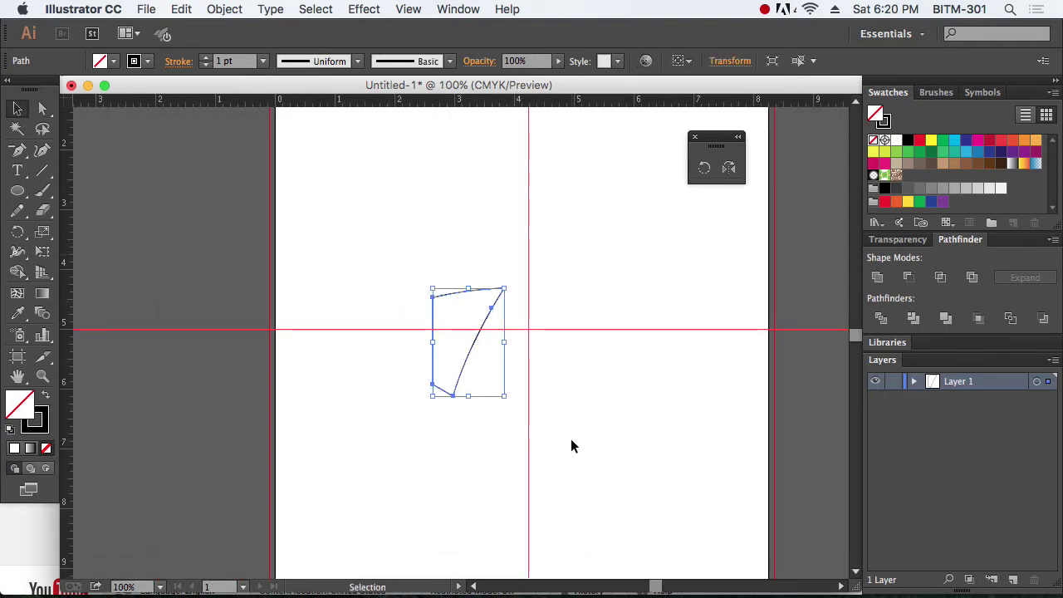
{"action": "left_click", "coordinate": [706, 168]}
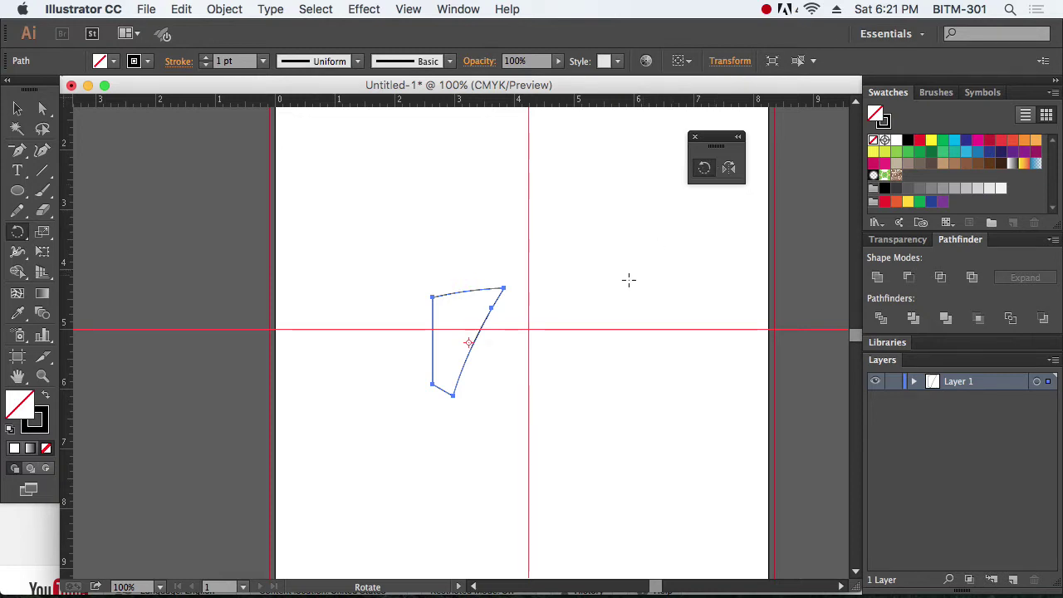
{"action": "left_click", "coordinate": [529, 330], "text": "alt"}
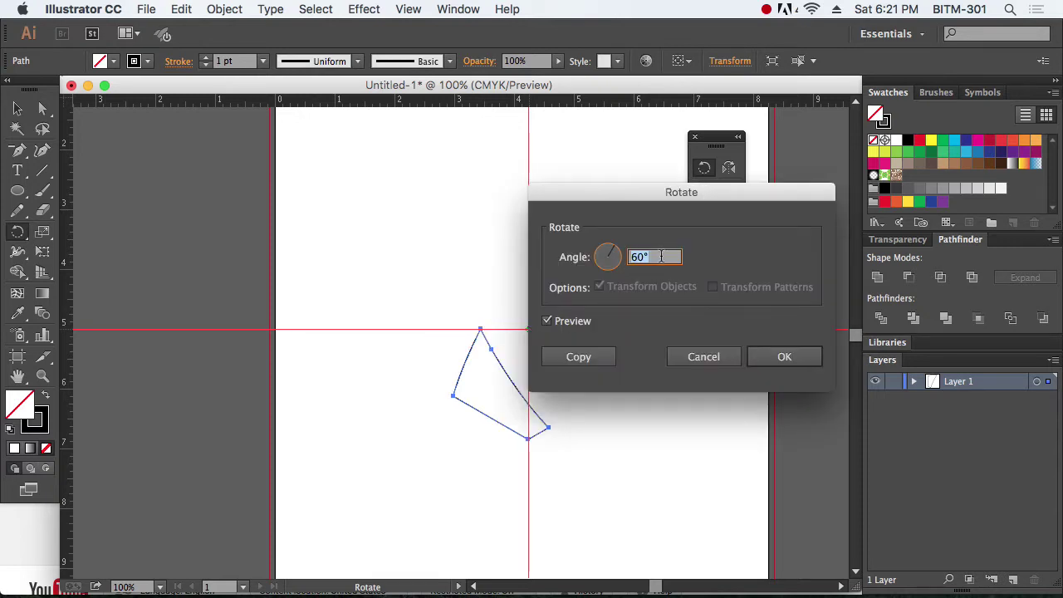
{"action": "left_click", "coordinate": [595, 358]}
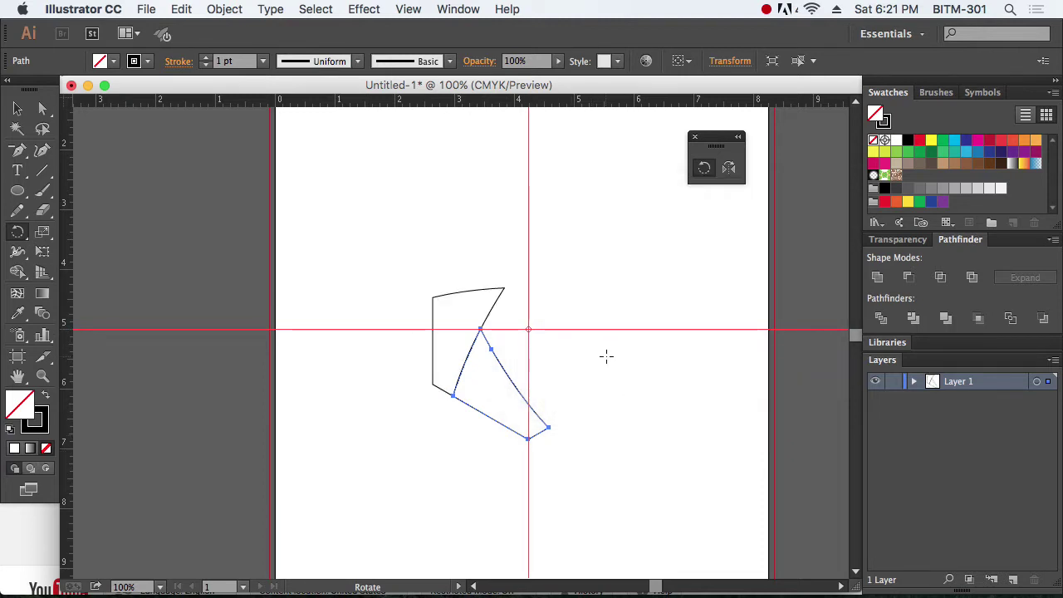
{"action": "key", "text": "ctrl+d"}
{"action": "key", "text": "ctrl+d"}
{"action": "key", "text": "ctrl+d"}
{"action": "key", "text": "ctrl+d"}
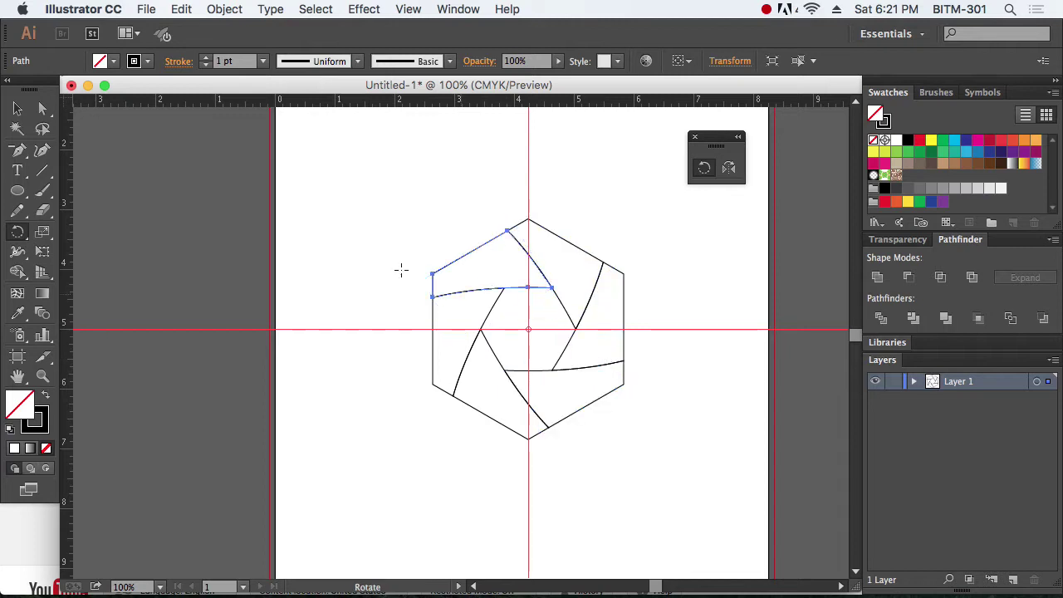
{"action": "left_click", "coordinate": [16, 108]}
{"action": "left_click", "coordinate": [237, 187]}
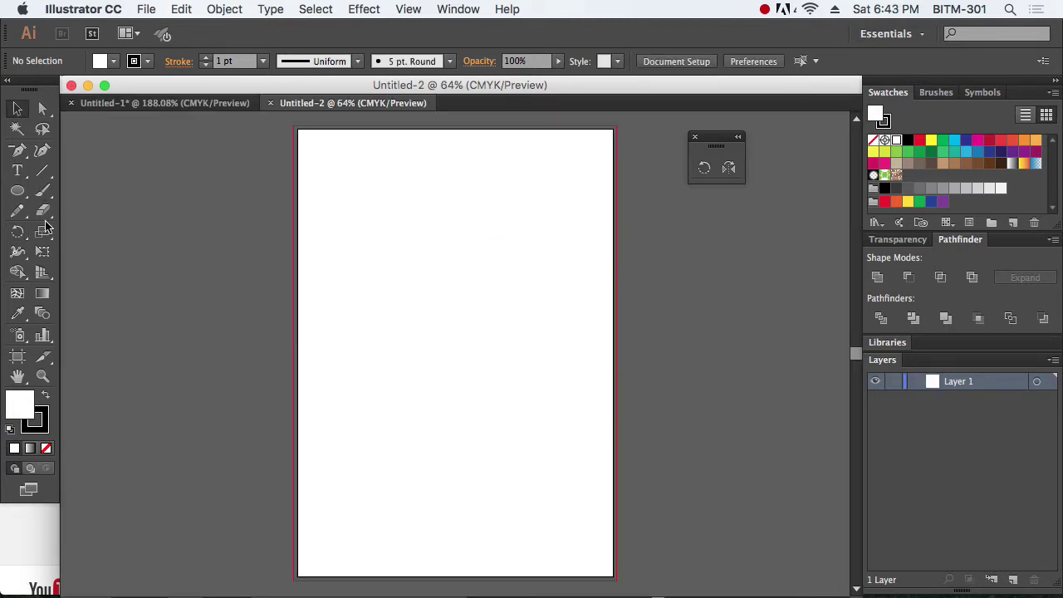
Step: Tear off the Type tools into a floating panel placed up and right of the page
{"action": "left_click", "coordinate": [20, 171]}
{"action": "left_click", "coordinate": [22, 173]}
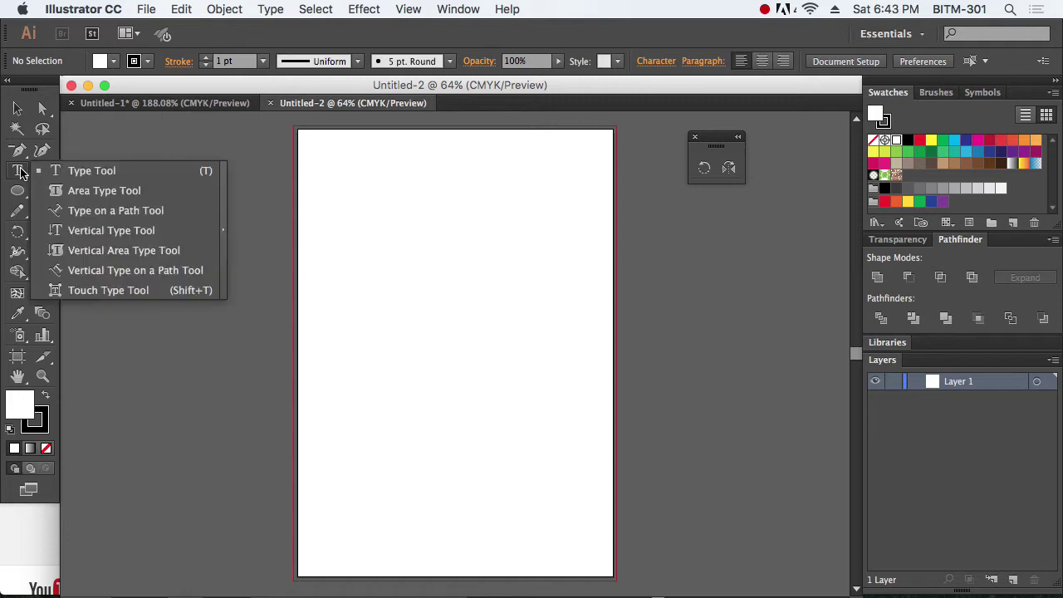
{"action": "left_click", "coordinate": [225, 202]}
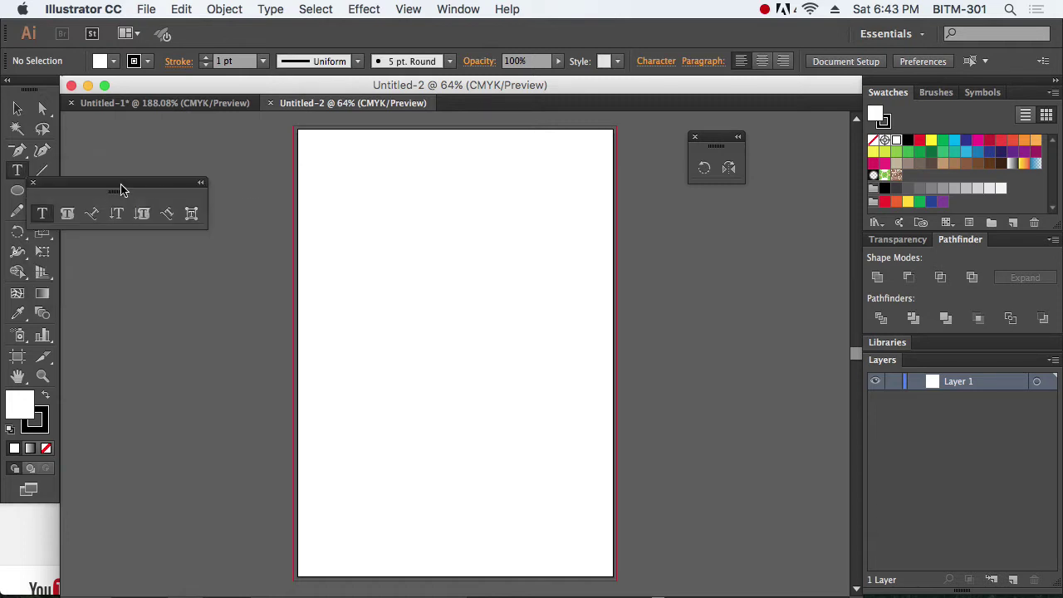
{"action": "left_click_drag", "start_coordinate": [121, 185], "coordinate": [653, 248]}
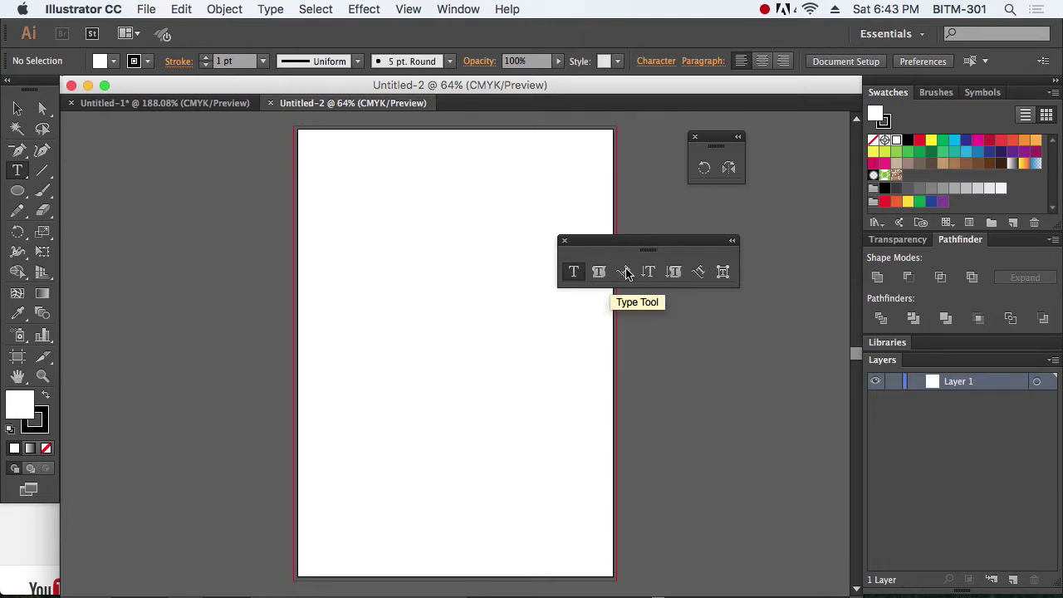
{"action": "left_click_drag", "start_coordinate": [657, 245], "coordinate": [744, 217]}
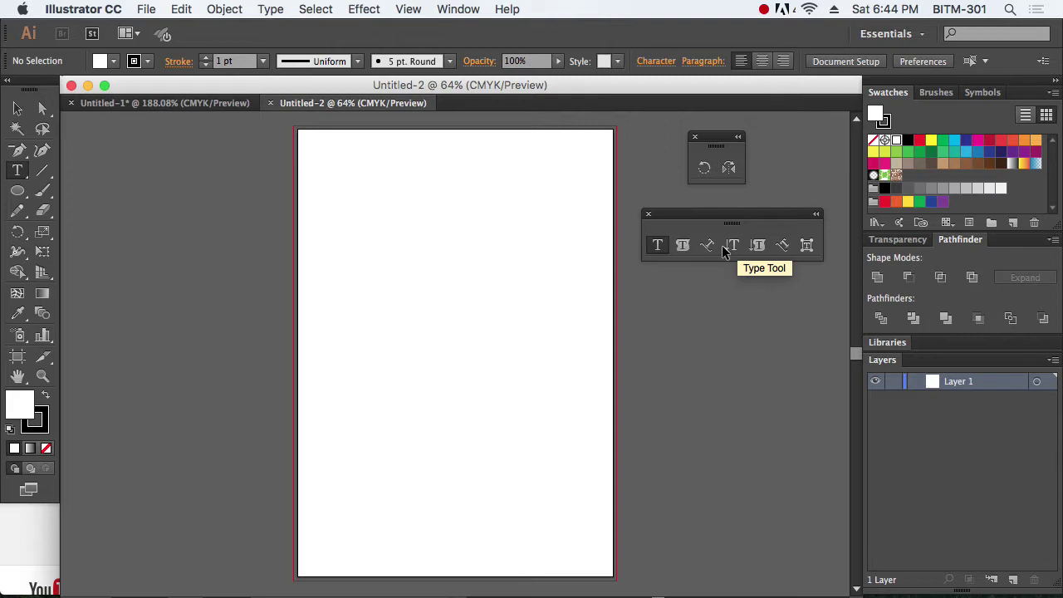
Step: View at 100%, type test text 'gdgd' near the page top, then delete it
{"action": "key", "text": "super+1"}
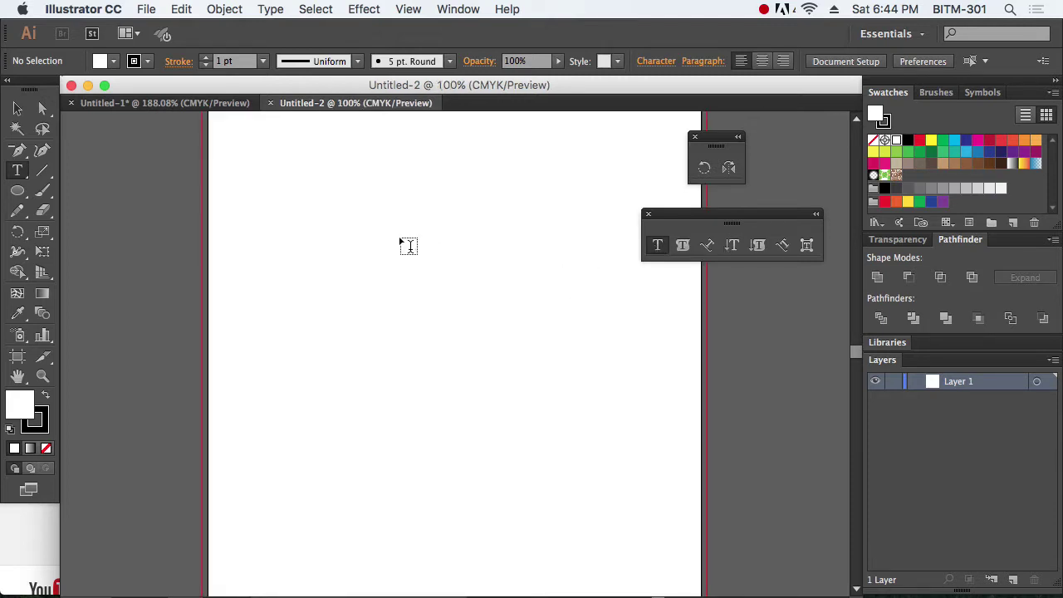
{"action": "left_click", "coordinate": [370, 201]}
{"action": "type", "text": "gdgdfgdfgdgdfgd"}
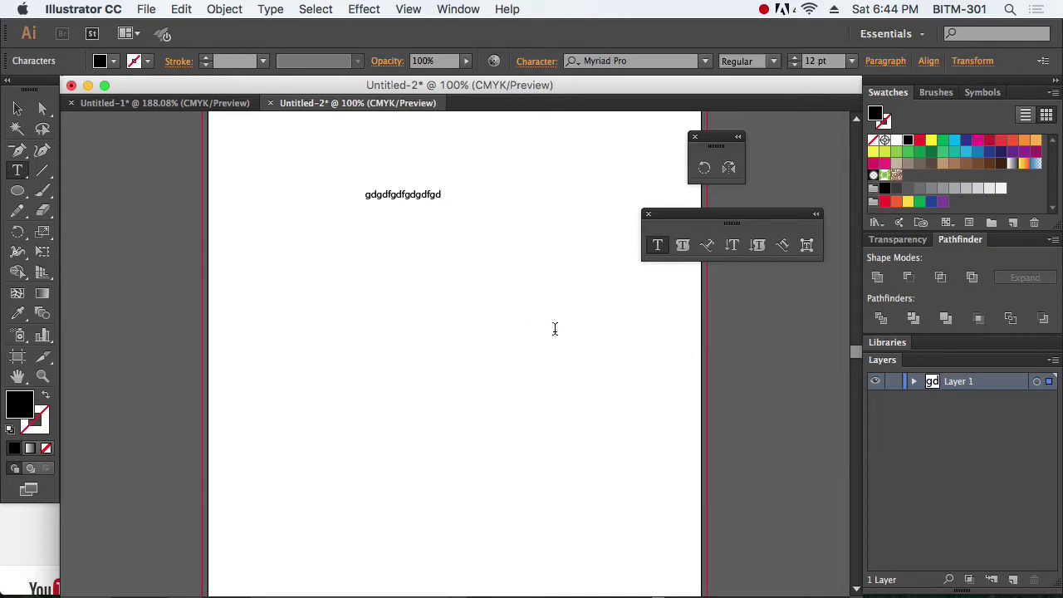
{"action": "key", "text": "Escape"}
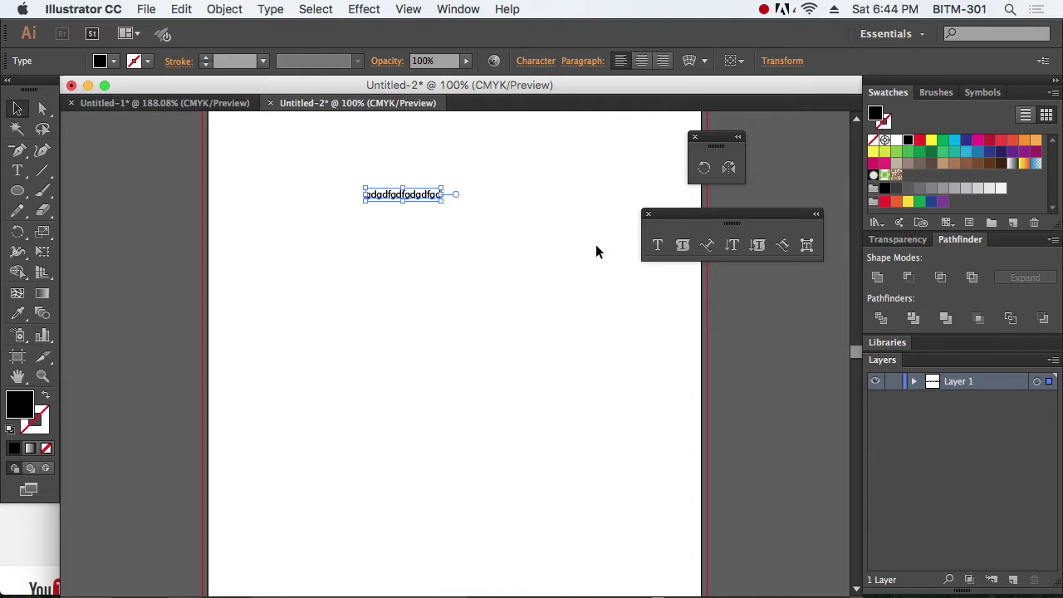
{"action": "key", "text": "Delete"}
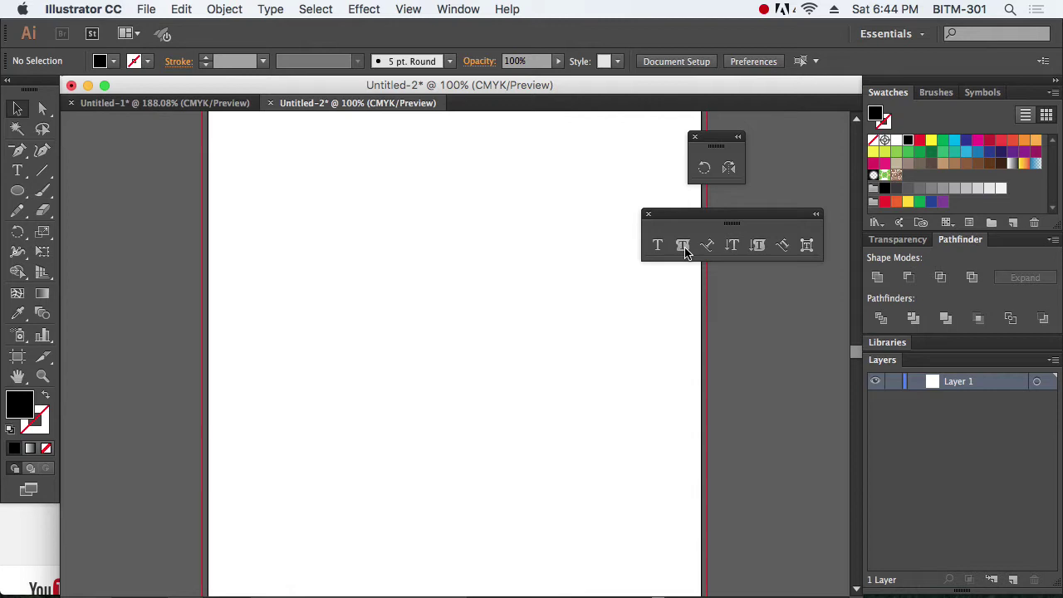
{"action": "left_click", "coordinate": [15, 153]}
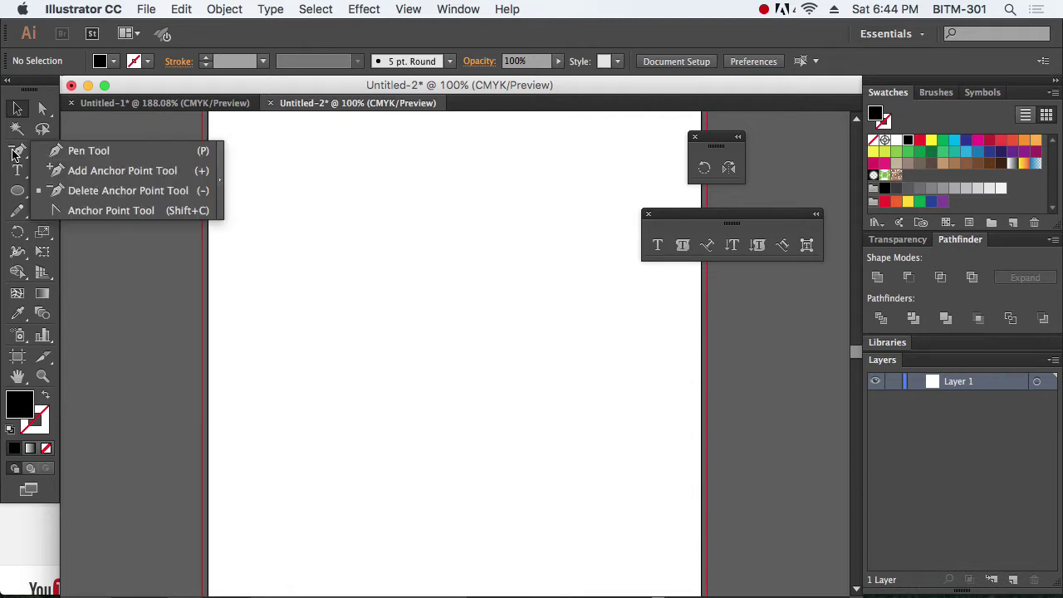
{"action": "left_click", "coordinate": [21, 172]}
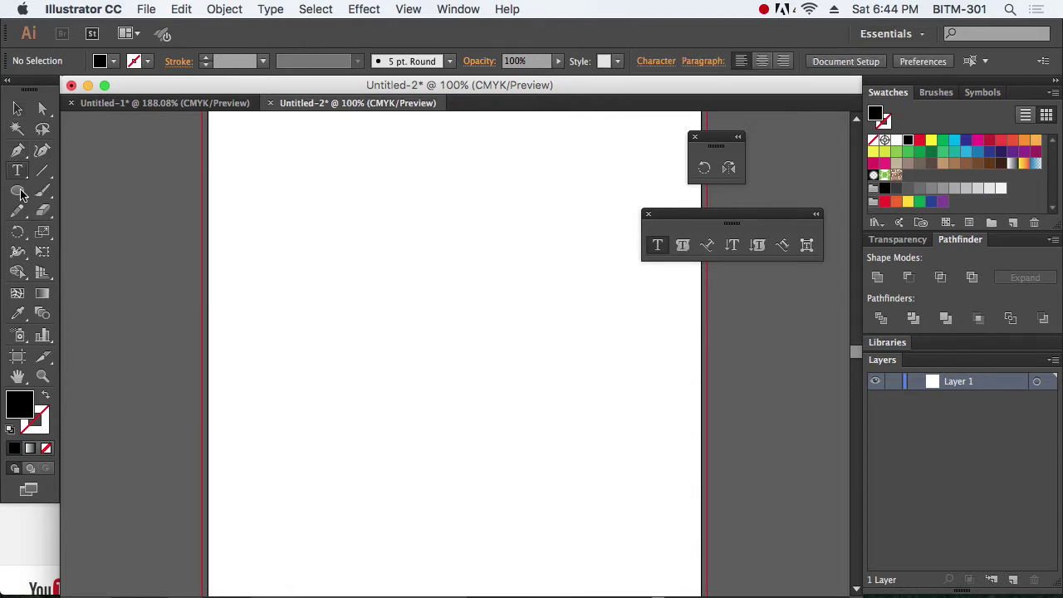
{"action": "left_click", "coordinate": [20, 192]}
{"action": "left_click", "coordinate": [19, 192]}
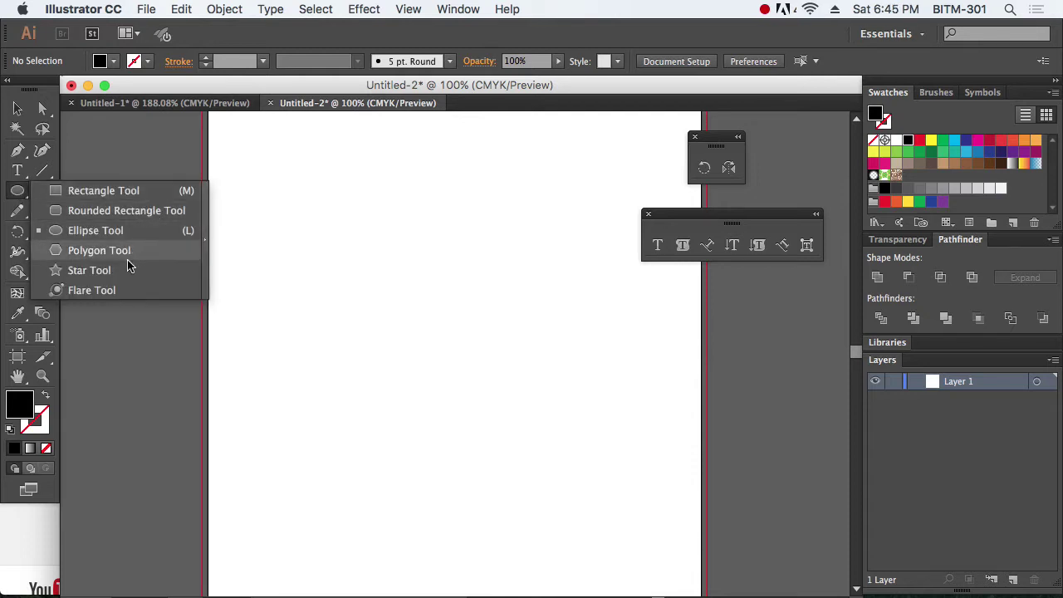
{"action": "left_click", "coordinate": [137, 200]}
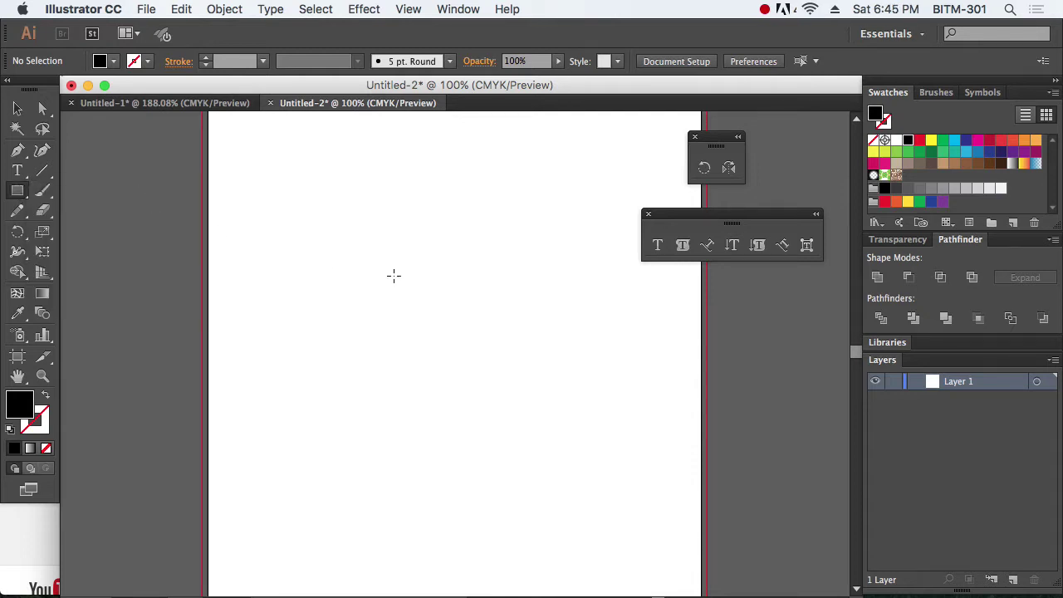
{"action": "left_click_drag", "start_coordinate": [347, 245], "coordinate": [552, 388]}
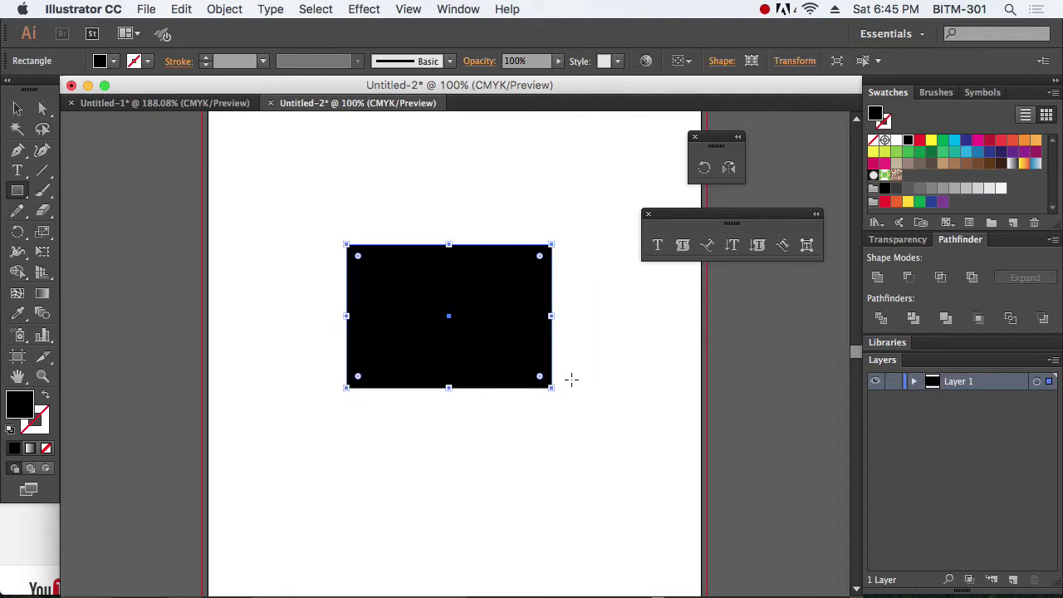
{"action": "left_click", "coordinate": [682, 246]}
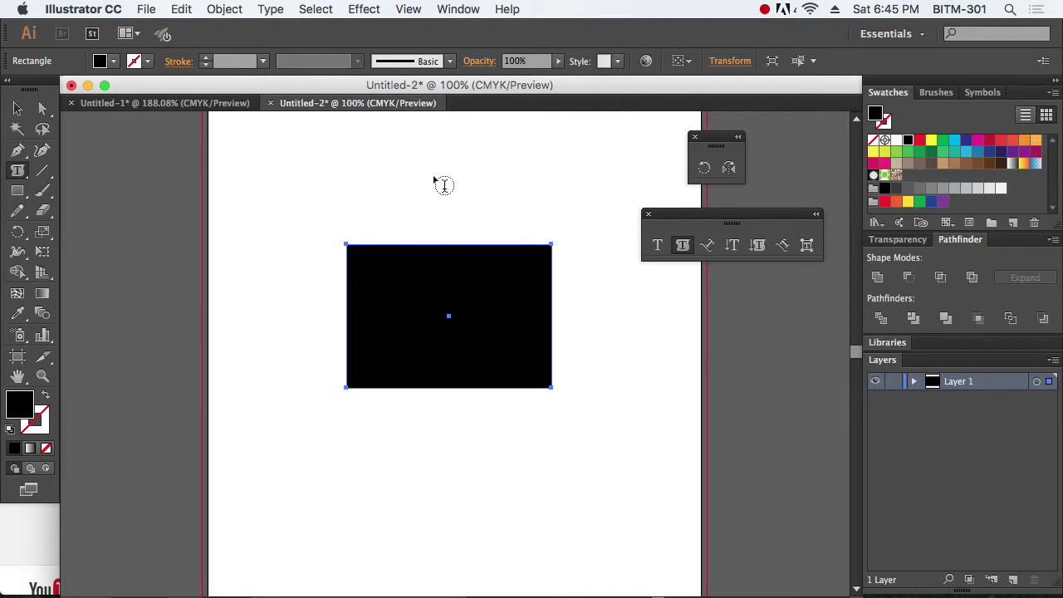
{"action": "left_click", "coordinate": [363, 253]}
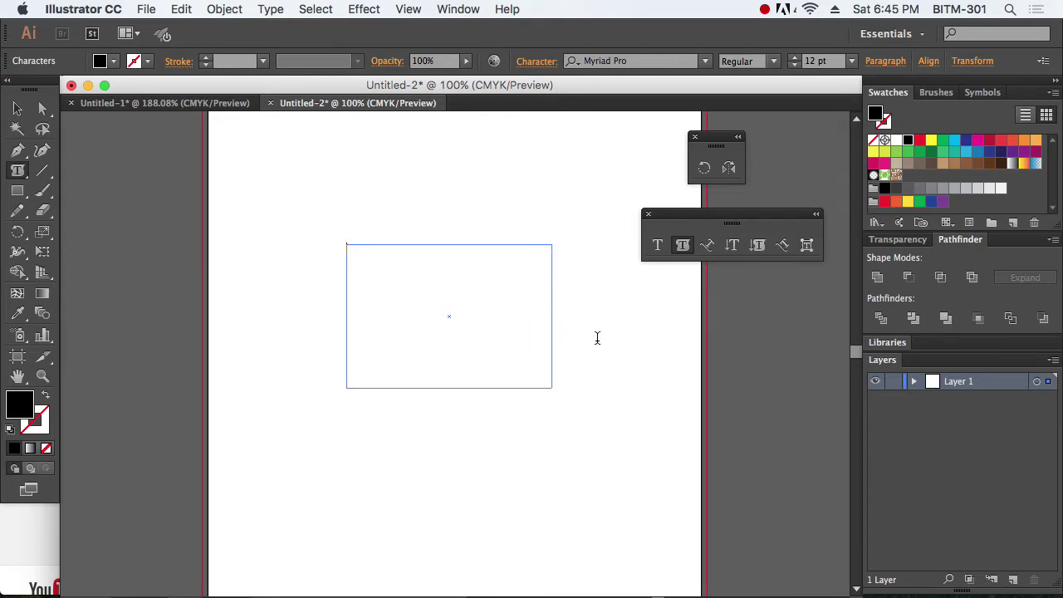
{"action": "type", "text": "fdsfsdfsf sdfsdf sdf sdfsdf sdf sdf"}
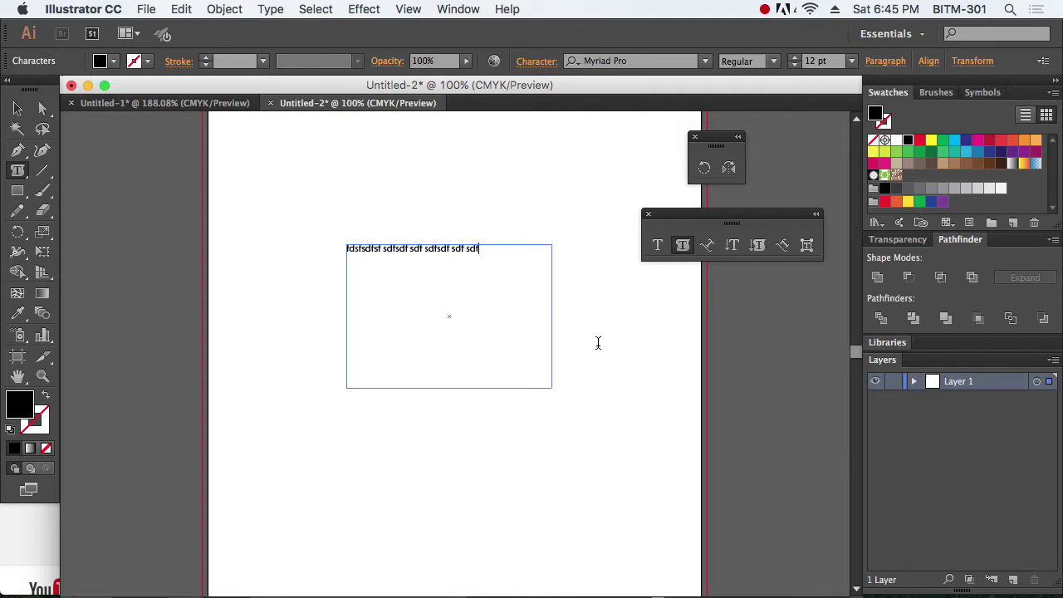
{"action": "type", "text": "sdfhs fshfsdf shfsdfsdfsdfsdfsfsdfhsdfhs"}
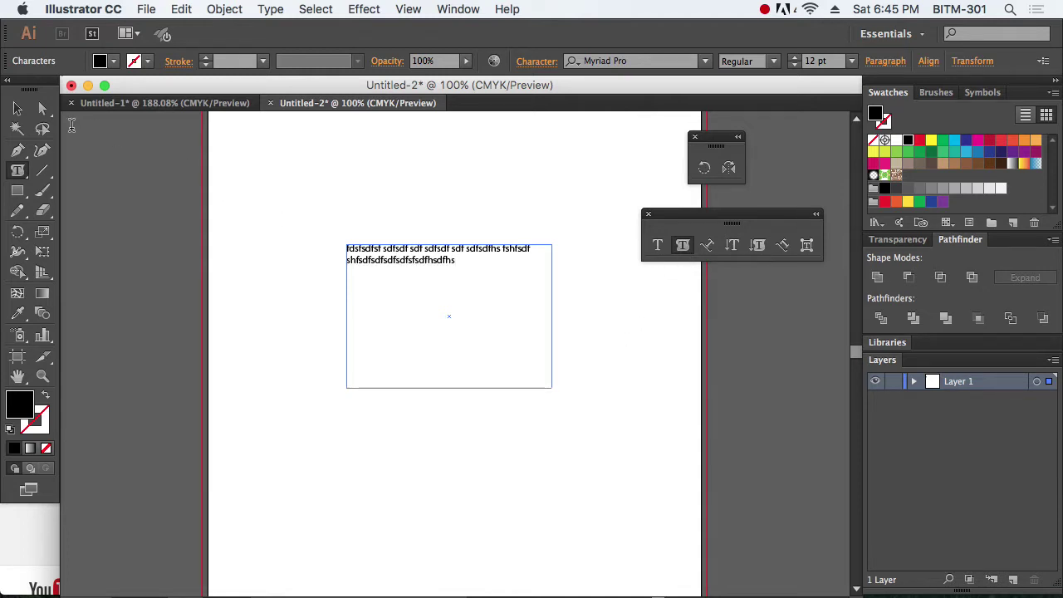
{"action": "left_click", "coordinate": [18, 109]}
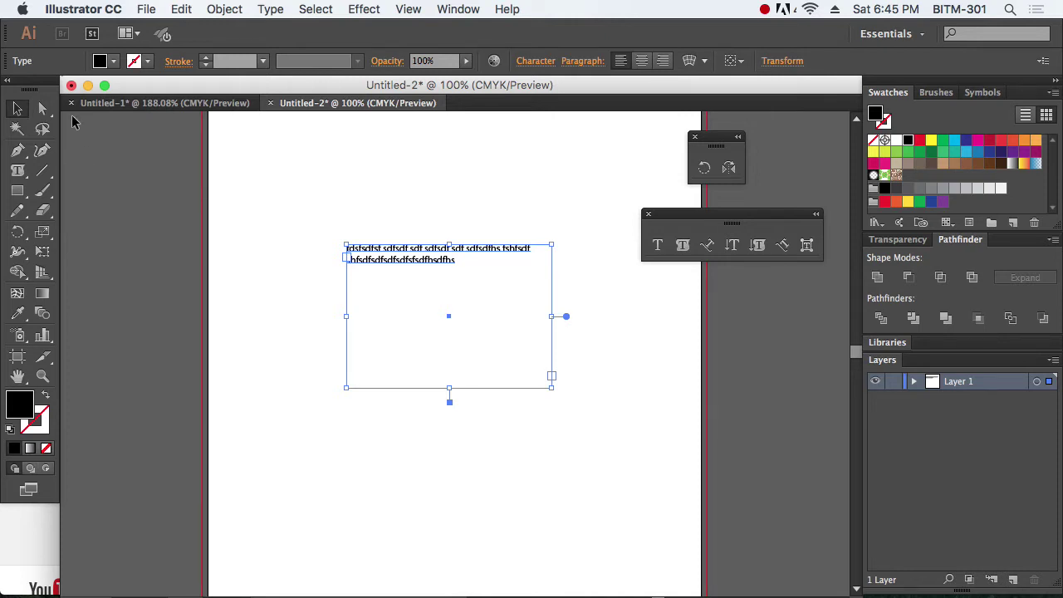
{"action": "key", "text": "Delete"}
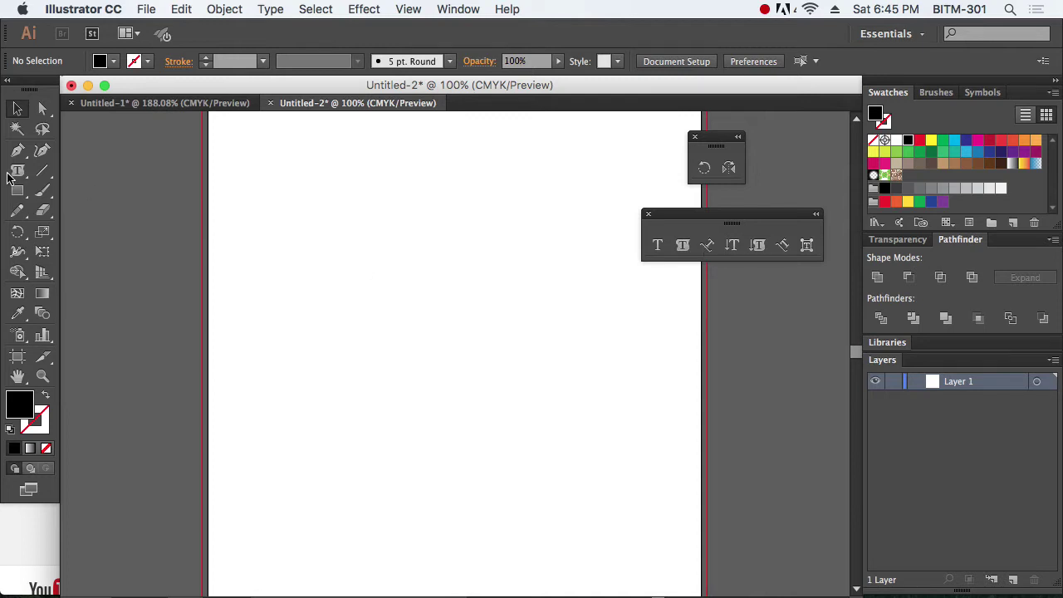
Step: Draw a two-point curved path with the Pen tool and select it
{"action": "left_click", "coordinate": [18, 152]}
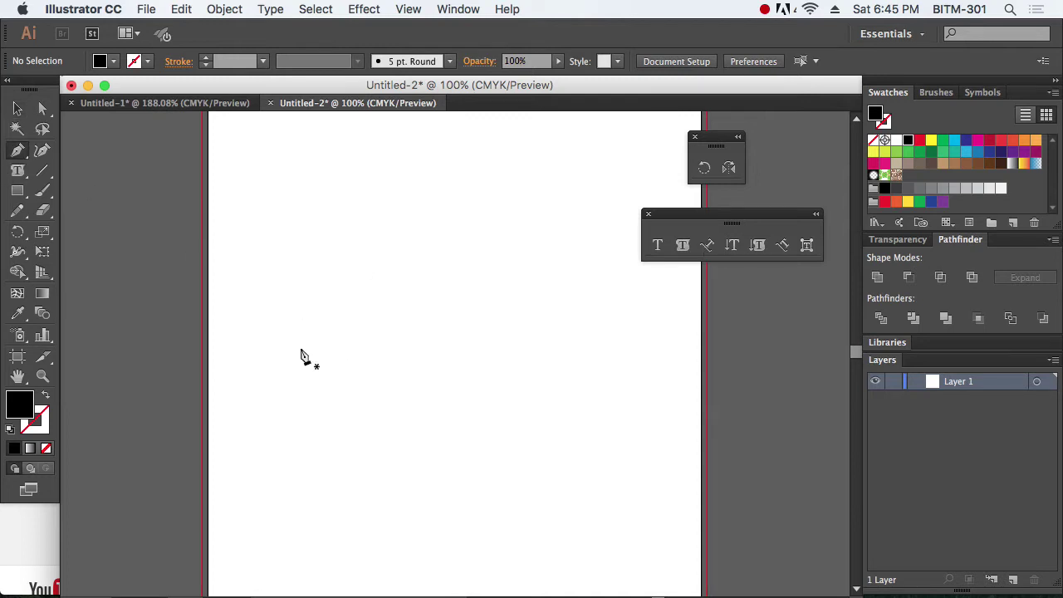
{"action": "left_click", "coordinate": [300, 347]}
{"action": "left_click_drag", "start_coordinate": [484, 309], "coordinate": [553, 448]}
{"action": "left_click", "coordinate": [21, 109]}
{"action": "left_click", "coordinate": [487, 233]}
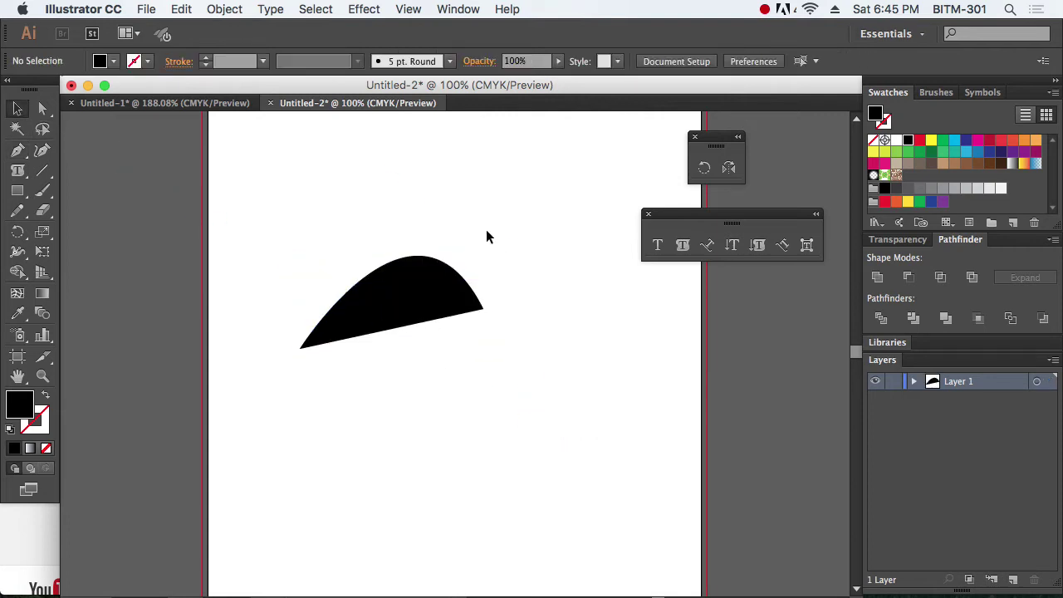
{"action": "left_click", "coordinate": [339, 320]}
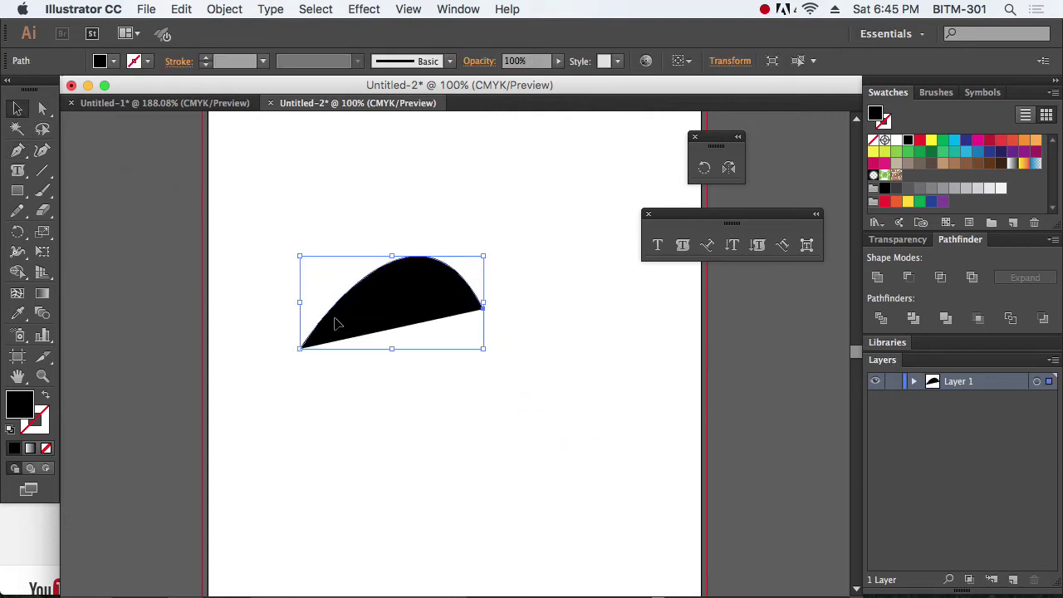
Step: Run the text 'jgjdlsfgjld' along the curve using Type on a Path
{"action": "left_click", "coordinate": [709, 247]}
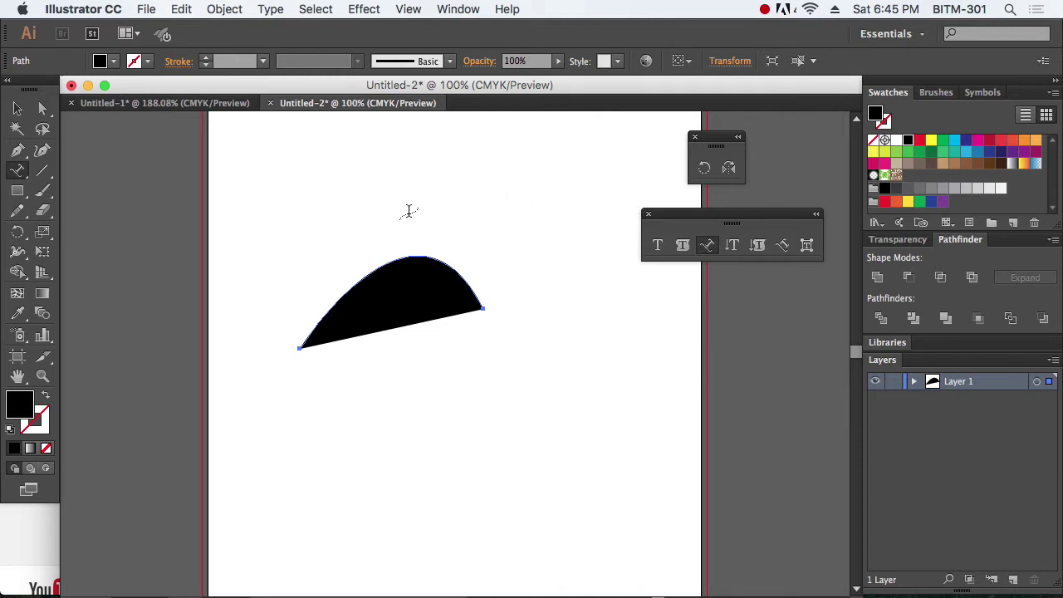
{"action": "left_click", "coordinate": [397, 259]}
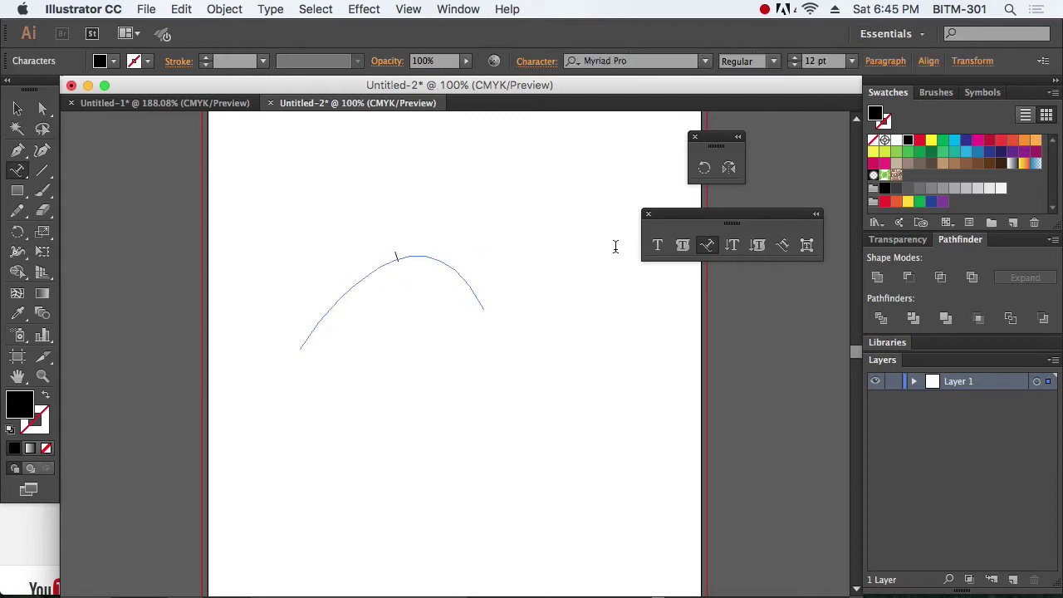
{"action": "type", "text": "jg"}
{"action": "type", "text": "jdlsfgjld"}
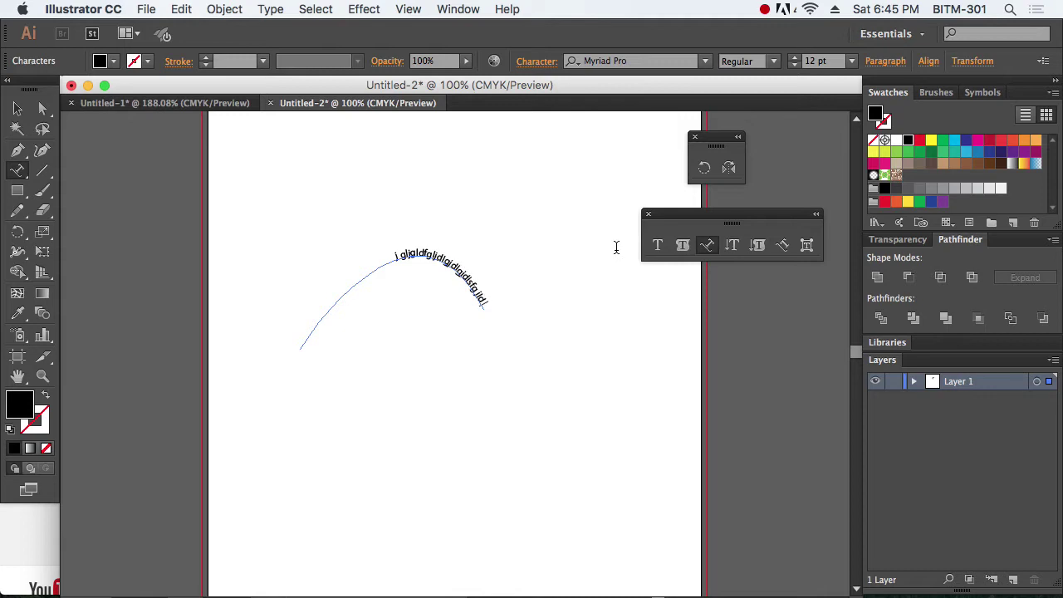
{"action": "left_click", "coordinate": [17, 109]}
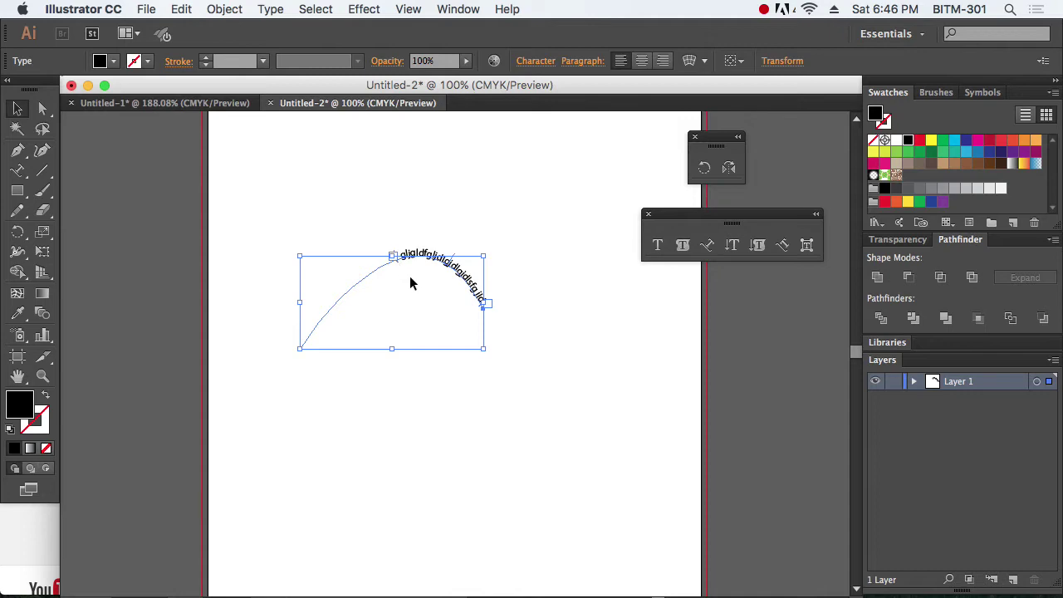
Step: Slide the path text's start toward the curve's lower-left end
{"action": "left_click_drag", "start_coordinate": [361, 218], "coordinate": [565, 334]}
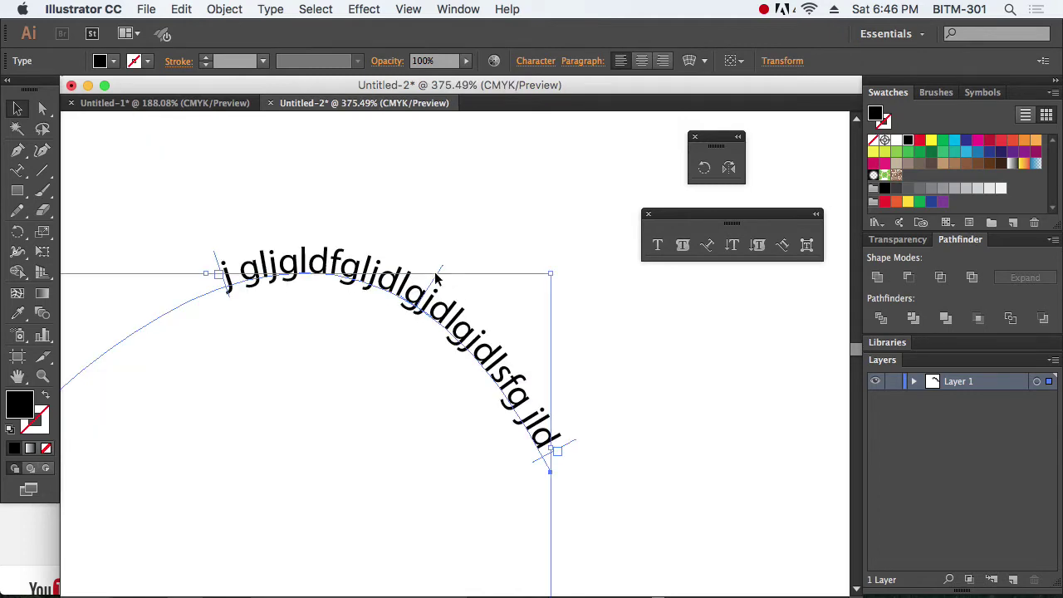
{"action": "left_click_drag", "start_coordinate": [441, 282], "coordinate": [203, 233]}
{"action": "left_click", "coordinate": [420, 365], "text": "alt"}
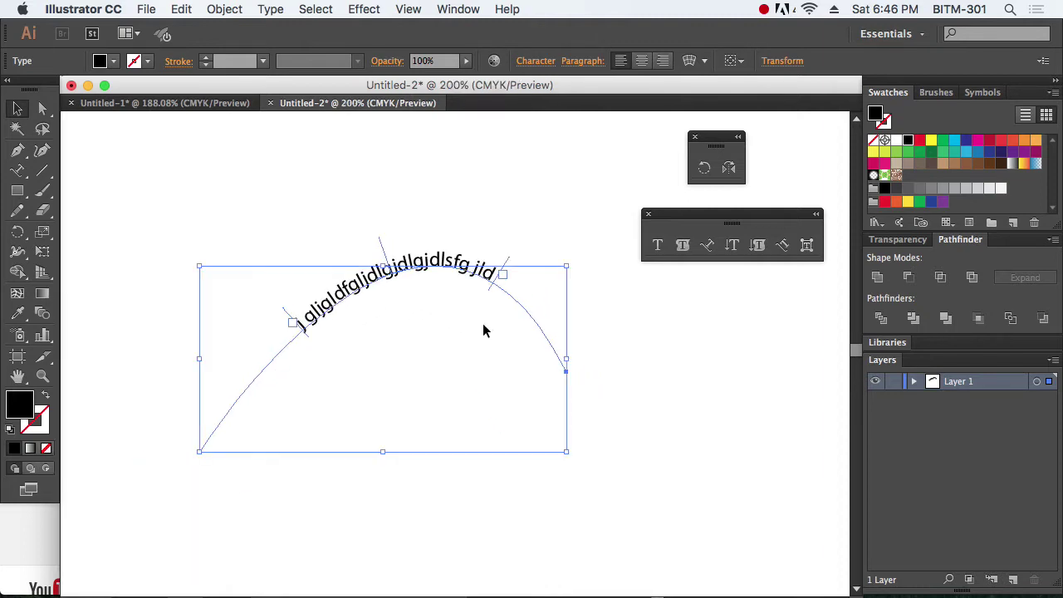
{"action": "key", "text": "space"}
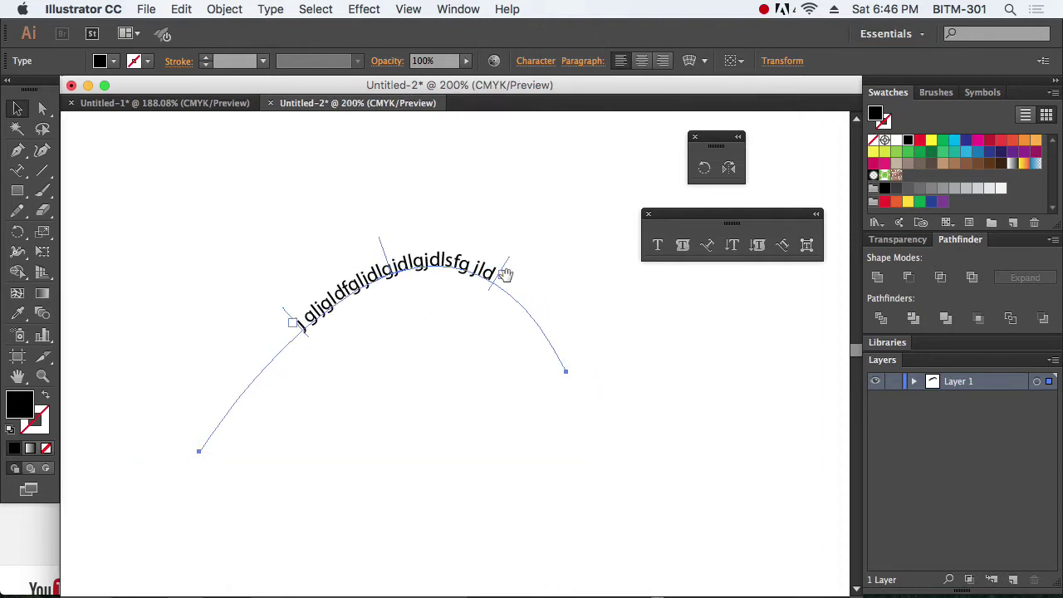
{"action": "left_click", "coordinate": [295, 324]}
{"action": "left_click_drag", "start_coordinate": [291, 319], "coordinate": [205, 417]}
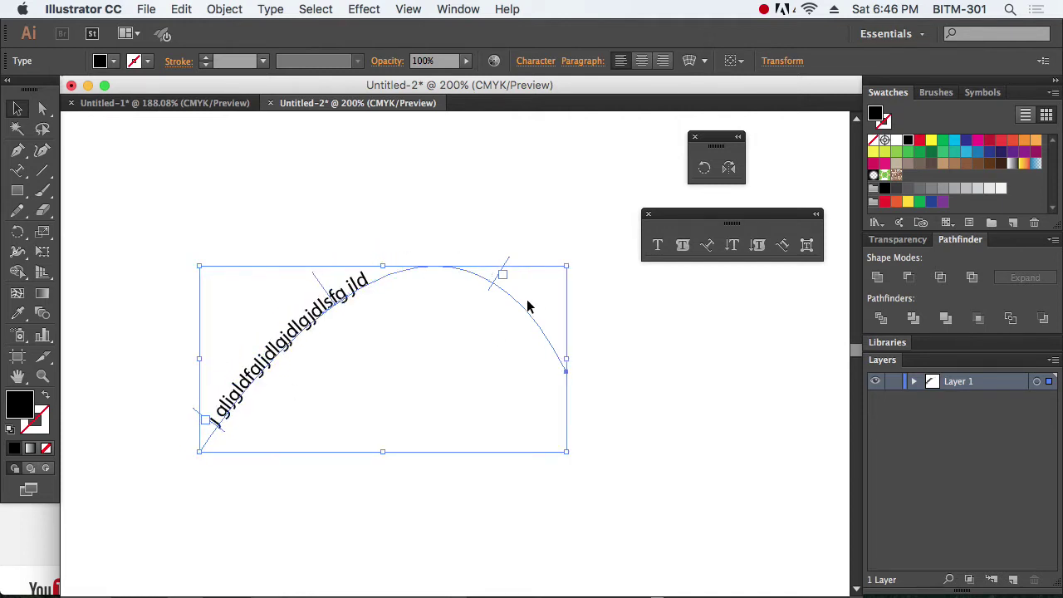
Step: Add extra characters to the path text, delete all of it, then undo the deletion
{"action": "double_click", "coordinate": [347, 293]}
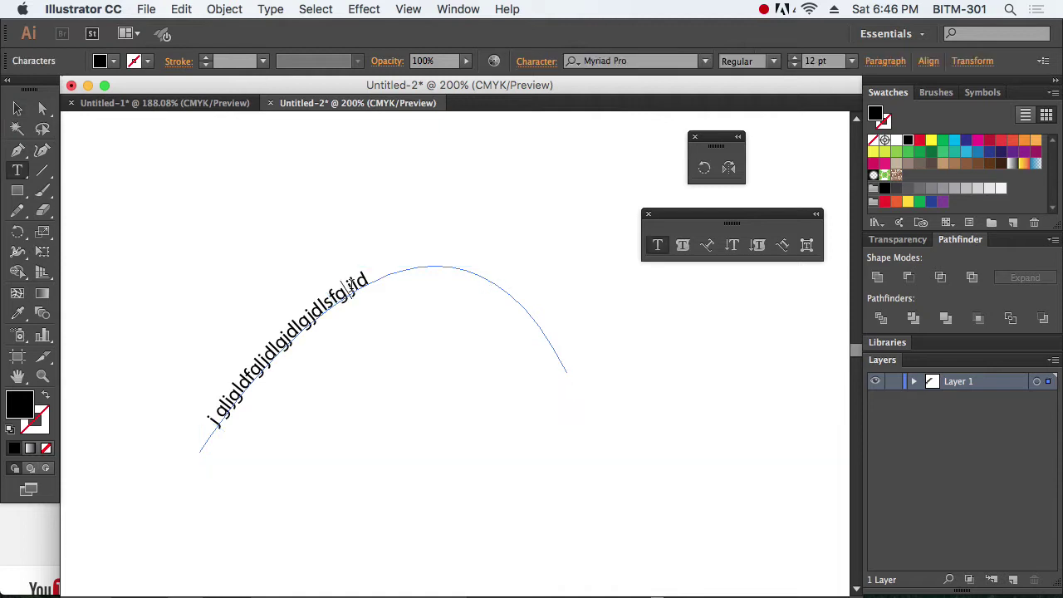
{"action": "type", "text": "cvxvcvxvcvxvcvxvcv"}
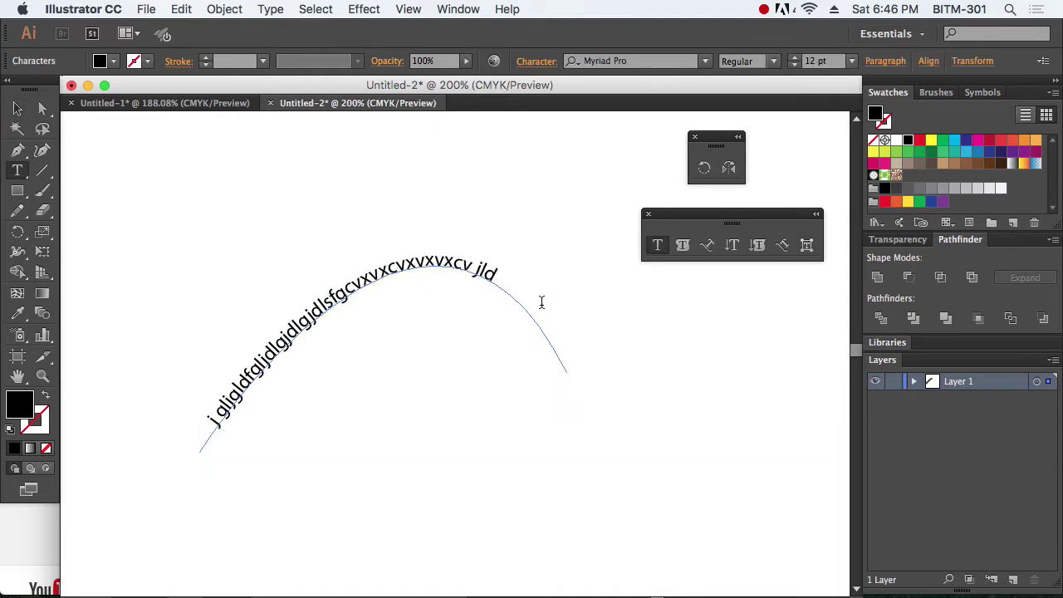
{"action": "key", "text": "ctrl+a"}
{"action": "key", "text": "BackSpace"}
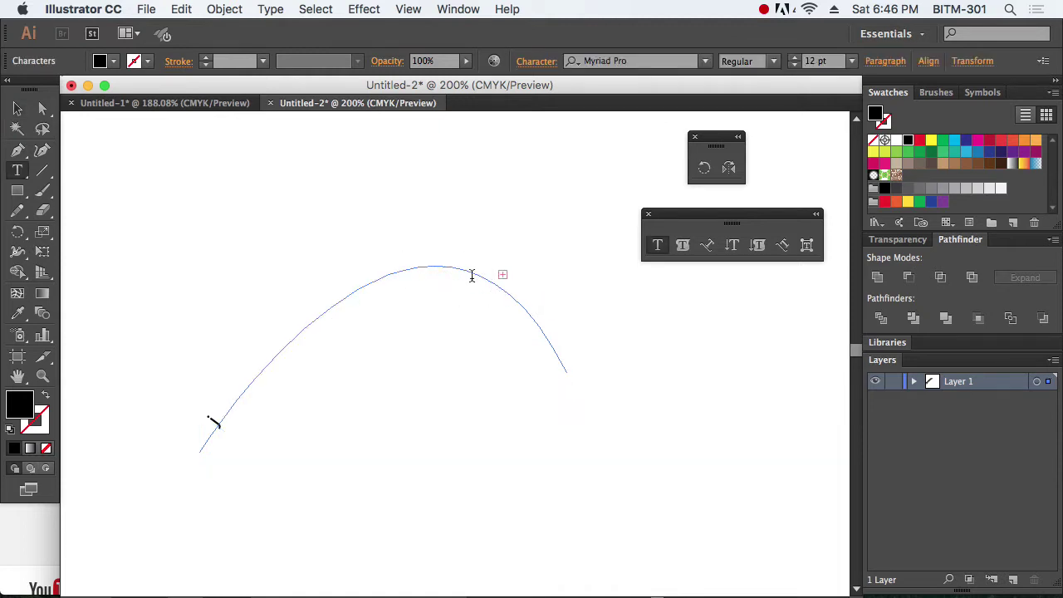
{"action": "key", "text": "super+z"}
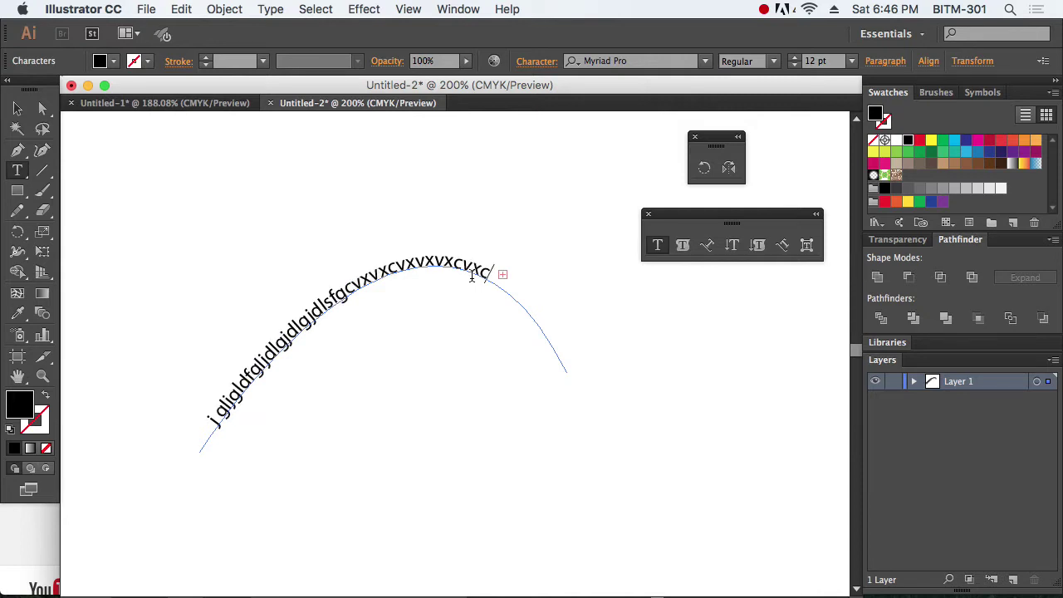
Step: Extend the path text's end bracket further along the curve and deselect it
{"action": "left_click", "coordinate": [18, 108]}
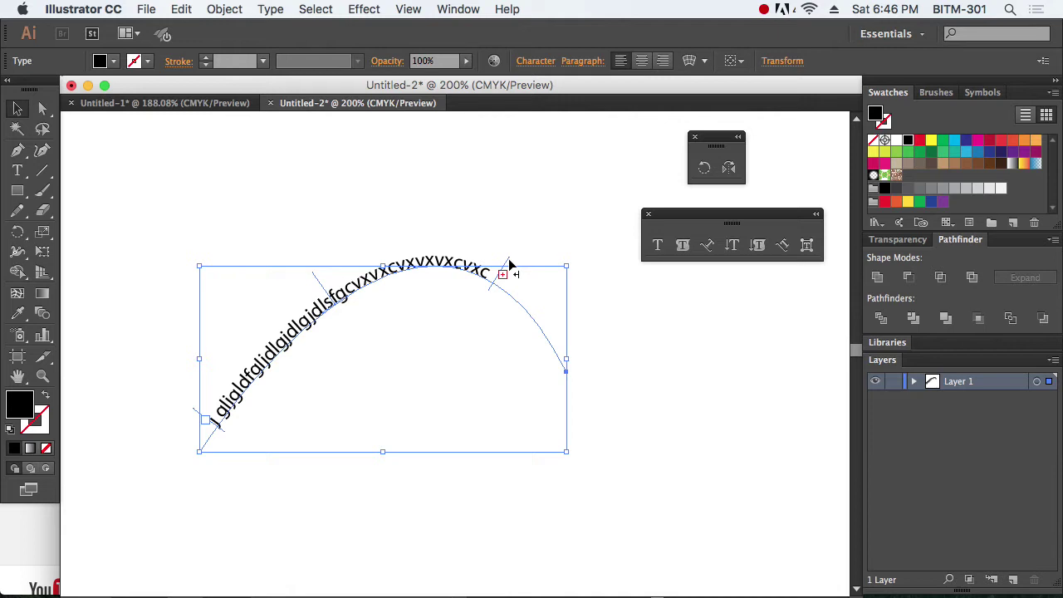
{"action": "left_click_drag", "start_coordinate": [509, 264], "coordinate": [574, 329]}
{"action": "key", "text": "a"}
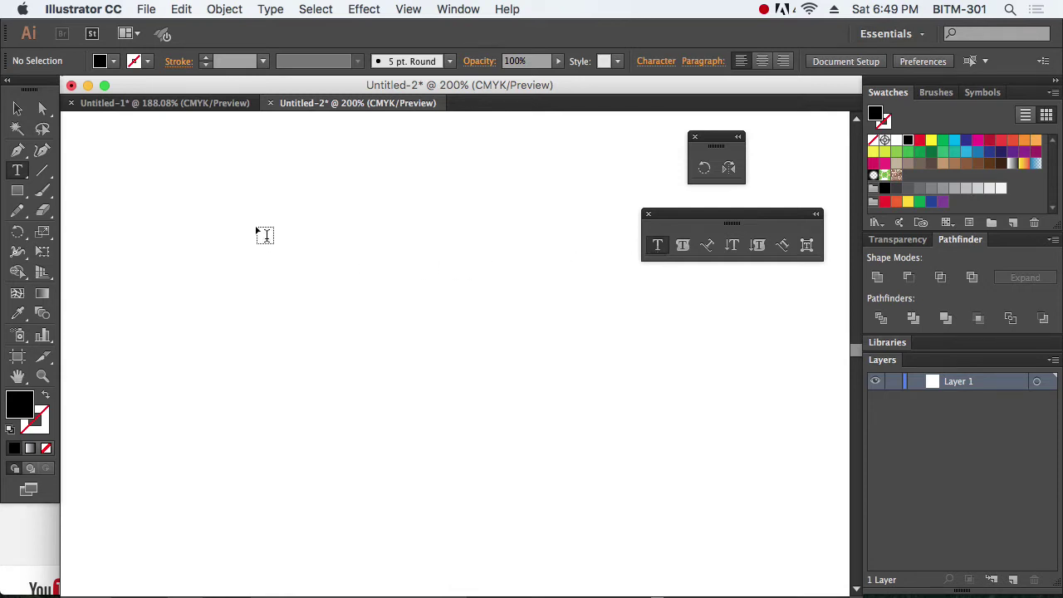
Step: Draw an area-type frame holding two lines of filler characters, select it, and switch to Safari
{"action": "left_click_drag", "start_coordinate": [249, 223], "coordinate": [551, 420]}
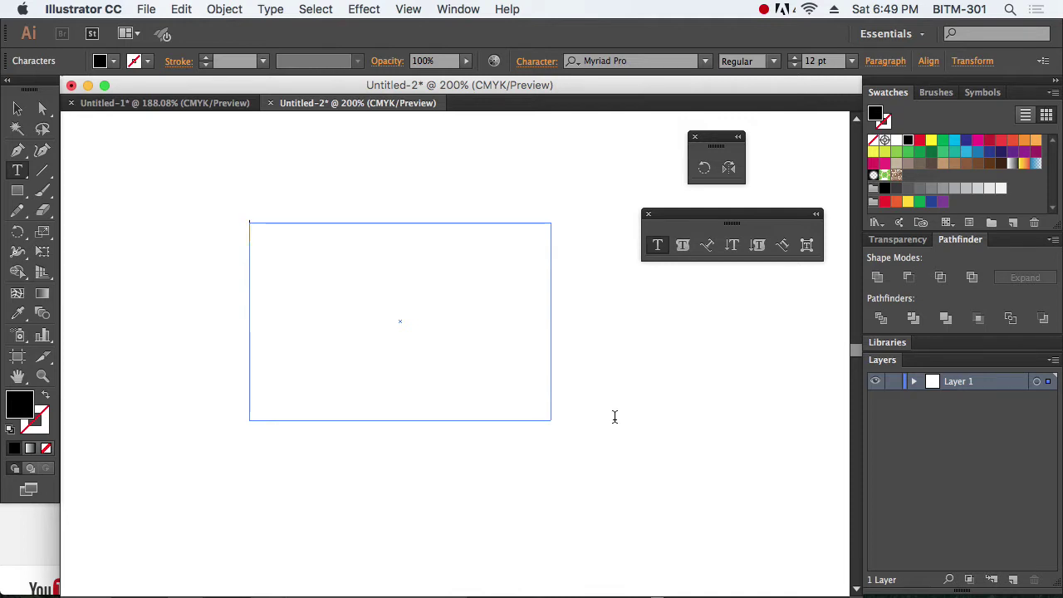
{"action": "type", "text": ";kf;g ;gd;g dg d"}
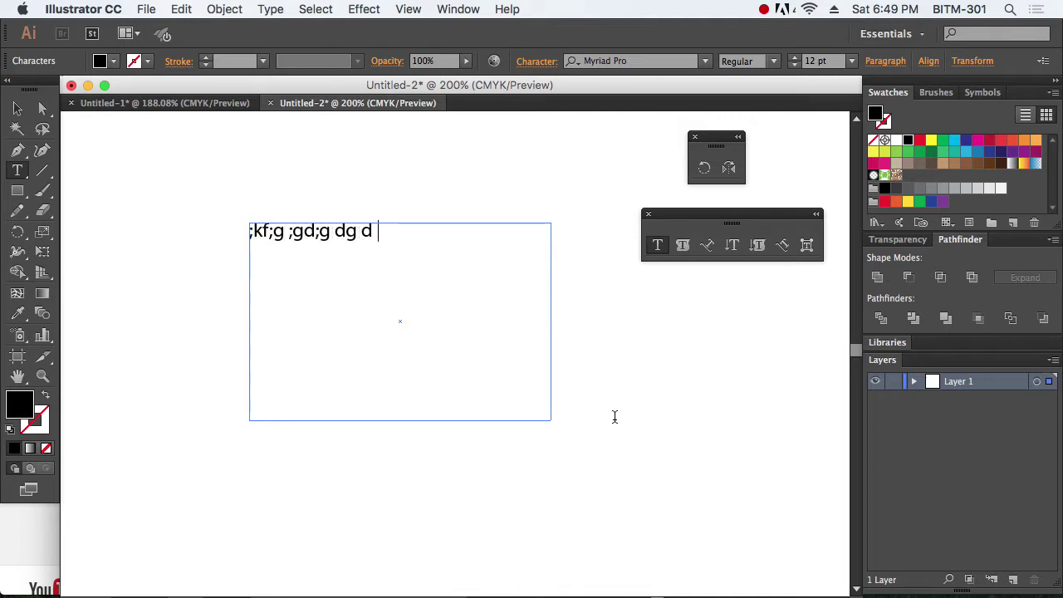
{"action": "type", "text": "fg dgdfgdfgdgfdg dfg d"}
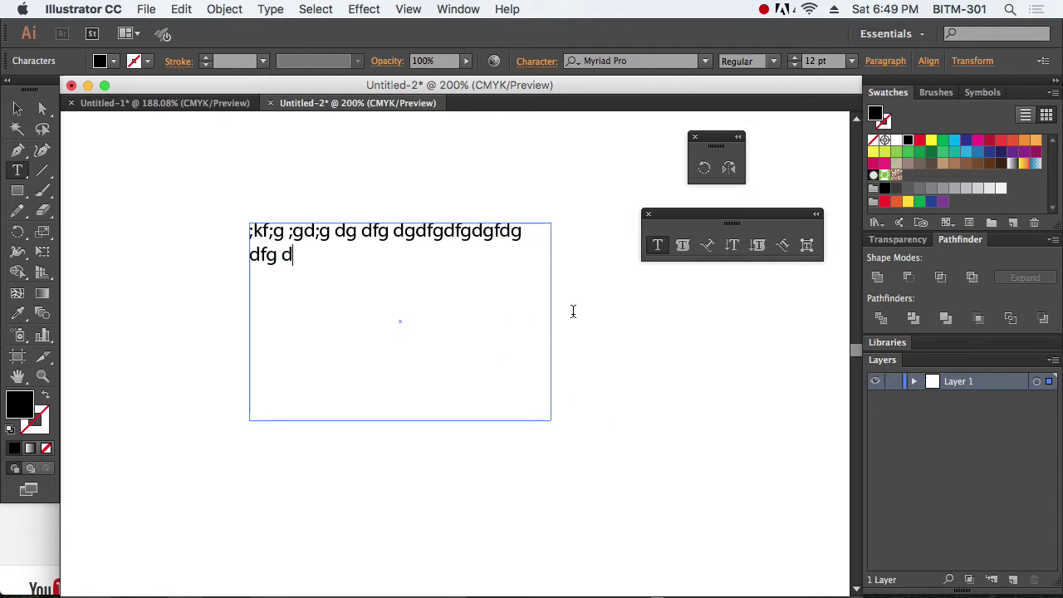
{"action": "left_click", "coordinate": [18, 109]}
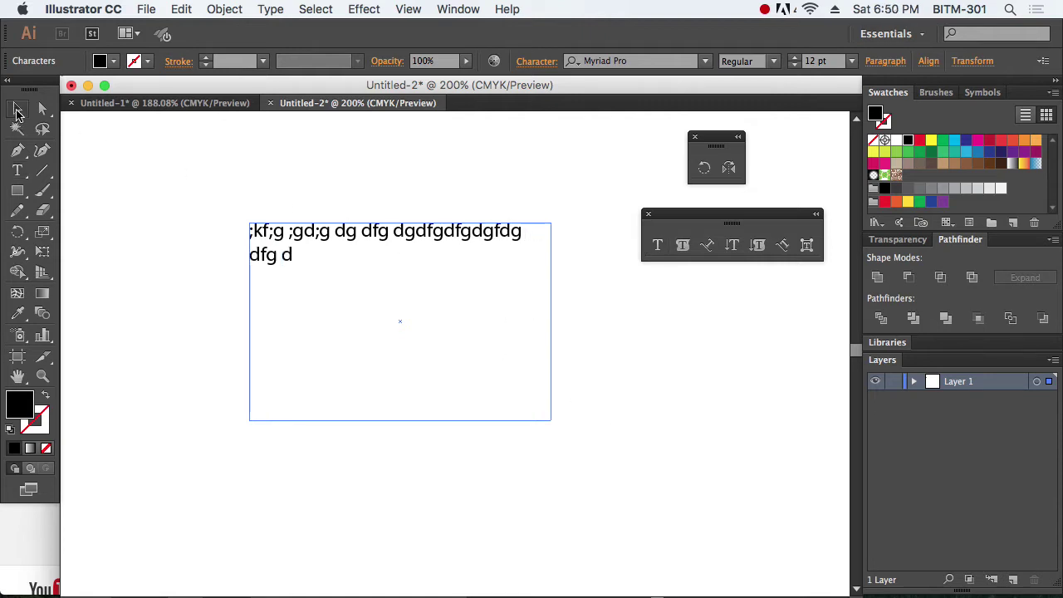
{"action": "left_click", "coordinate": [249, 214]}
{"action": "left_click", "coordinate": [546, 411]}
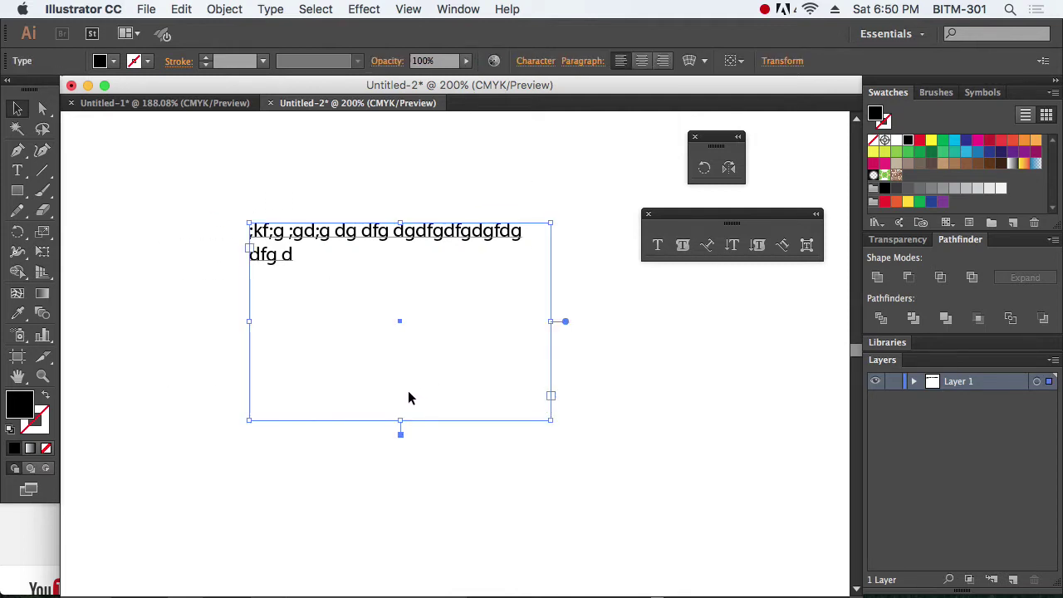
{"action": "key", "text": "super+Tab"}
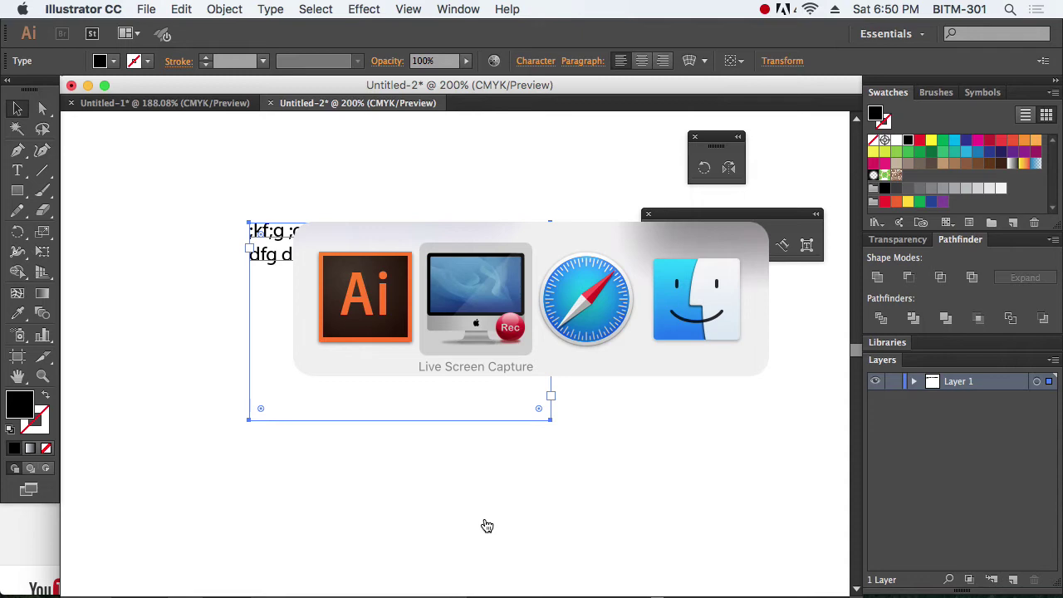
{"action": "key", "text": "super+Tab"}
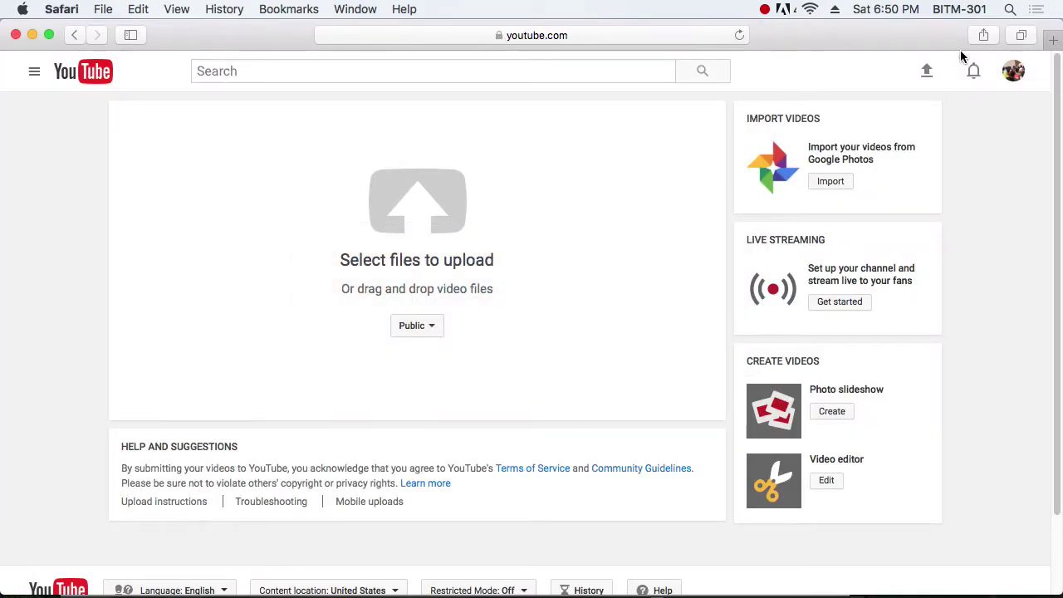
Step: Search 'dummy text' in a new tab and select the opening Lorem ipsum sentences on blindtextgenerator.com
{"action": "key", "text": "super+t"}
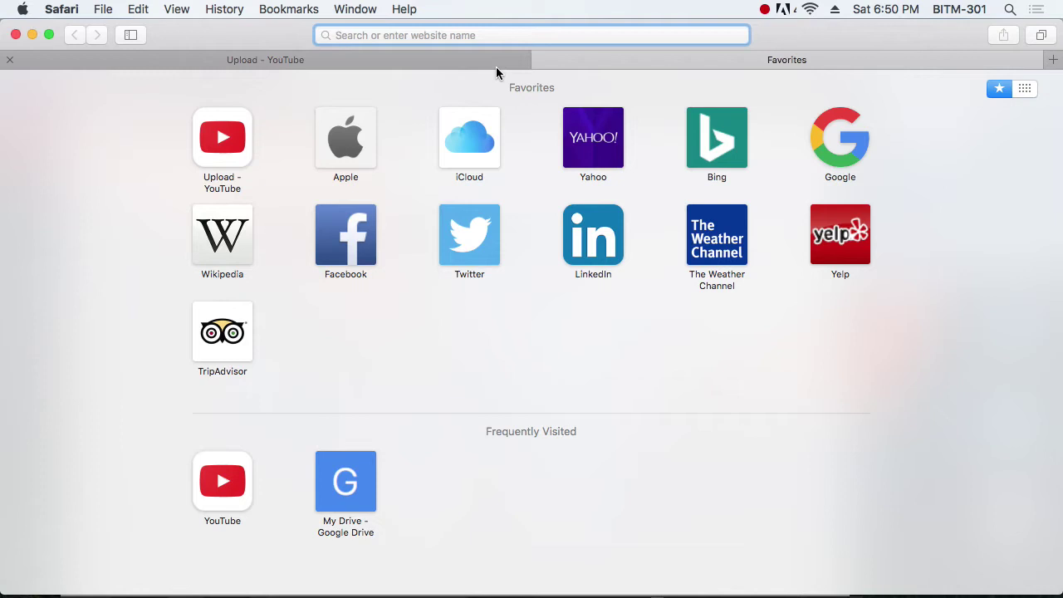
{"action": "type", "text": "d"}
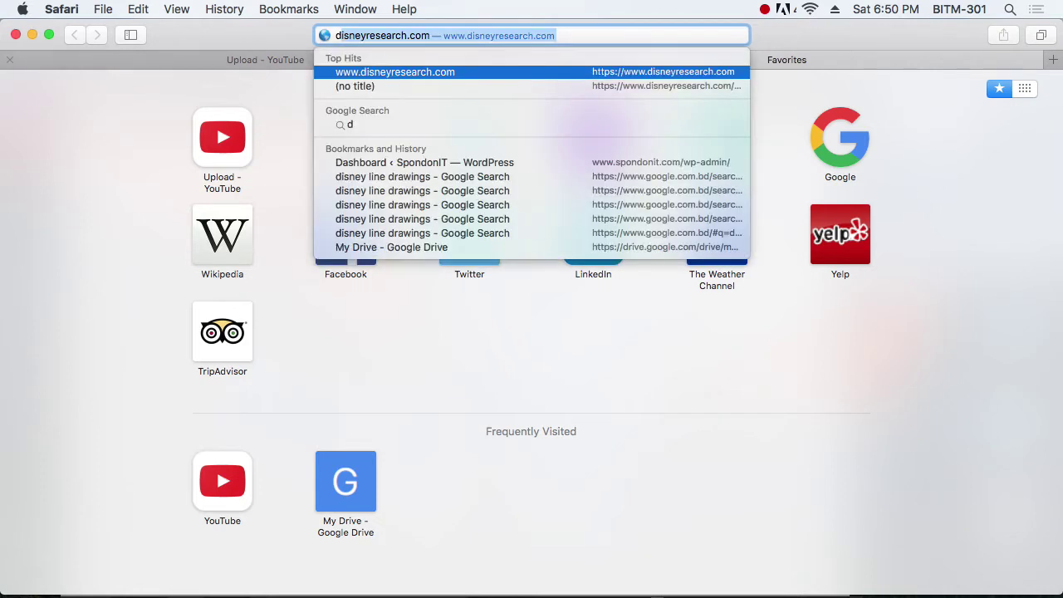
{"action": "type", "text": "ummy text"}
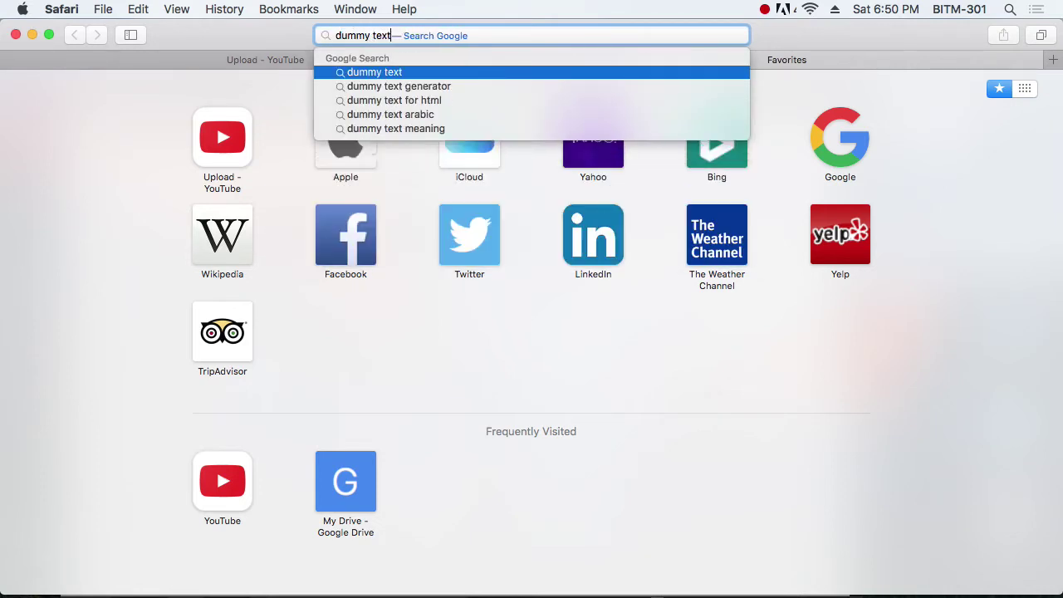
{"action": "key", "text": "Return"}
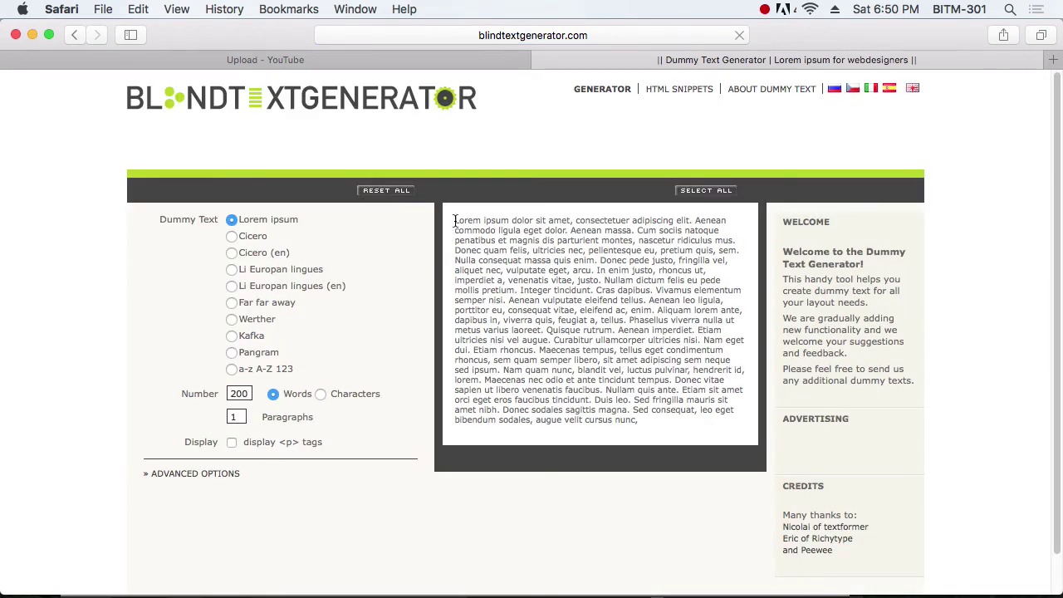
{"action": "left_click_drag", "start_coordinate": [455, 219], "coordinate": [657, 251]}
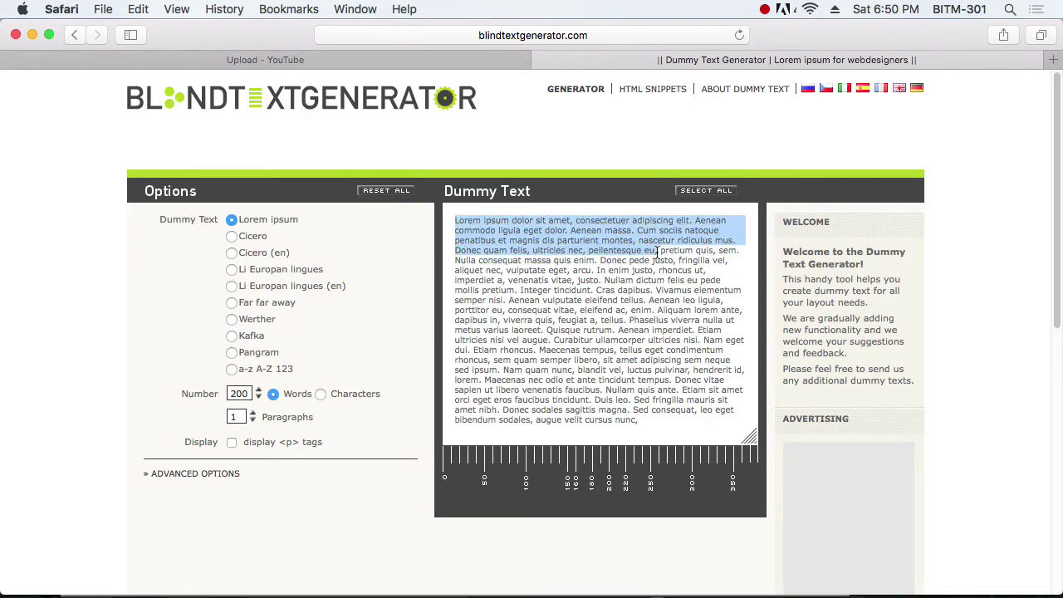
{"action": "key", "text": "super+Tab"}
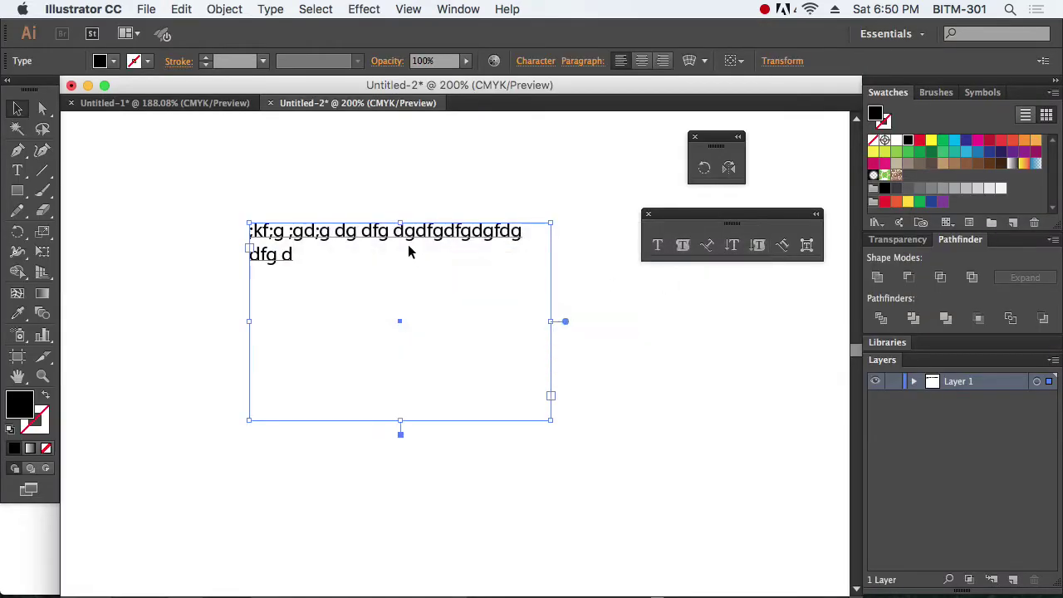
Step: Replace the frame's placeholder characters with the pasted Lorem ipsum paragraph
{"action": "double_click", "coordinate": [408, 247]}
{"action": "key", "text": "super+a"}
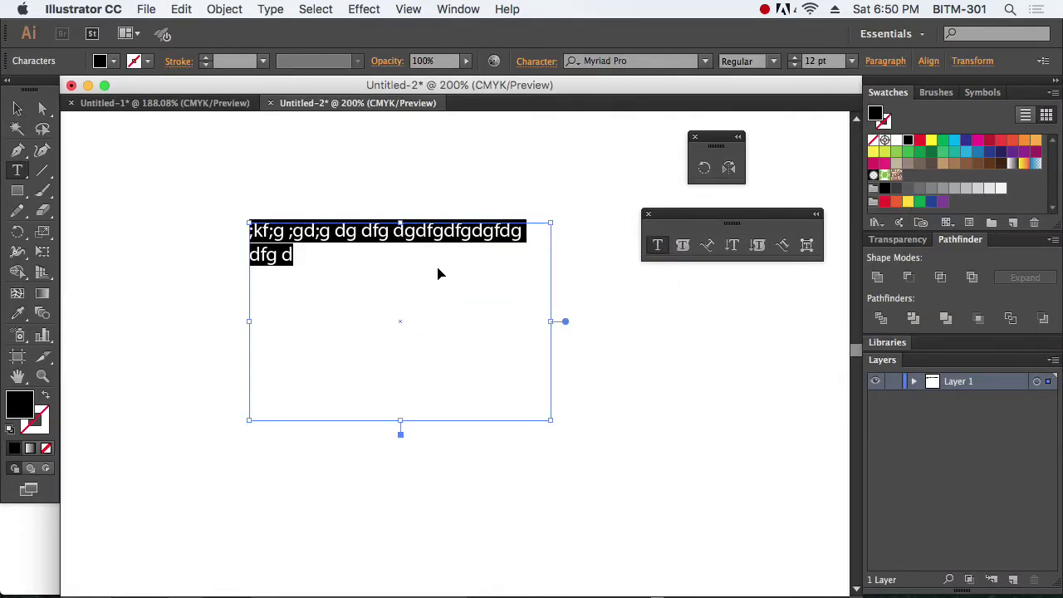
{"action": "key", "text": "super+v"}
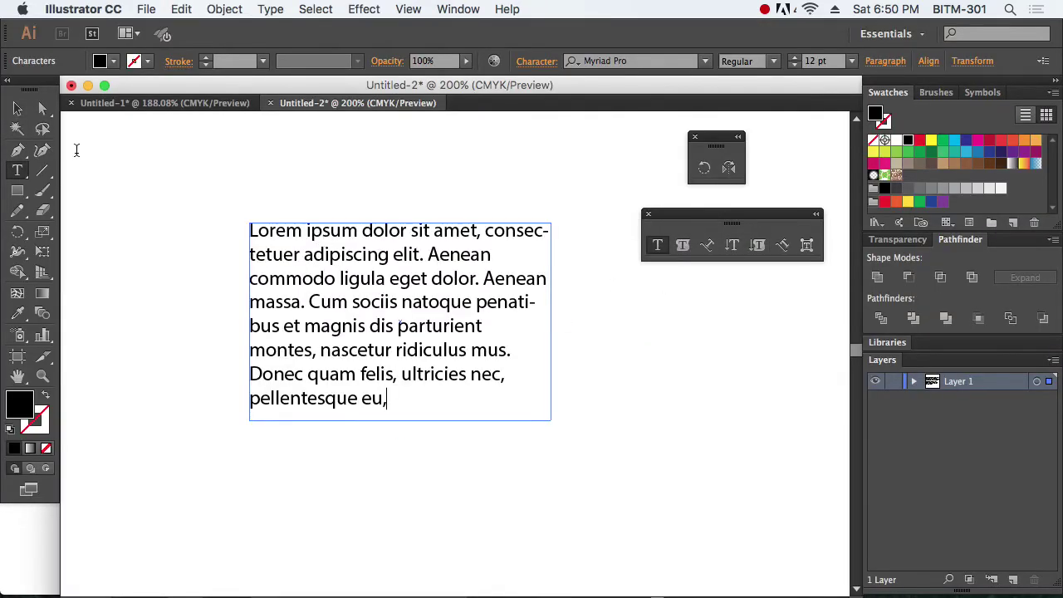
{"action": "left_click", "coordinate": [18, 108]}
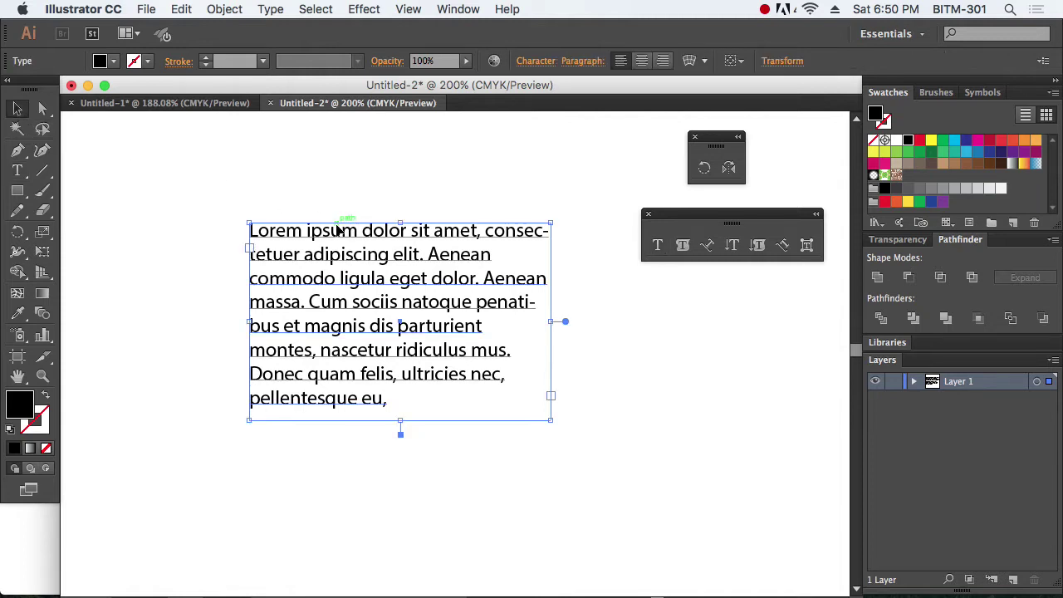
Step: Show the Character panel, then split off the OpenType panel and close it
{"action": "left_click", "coordinate": [467, 10]}
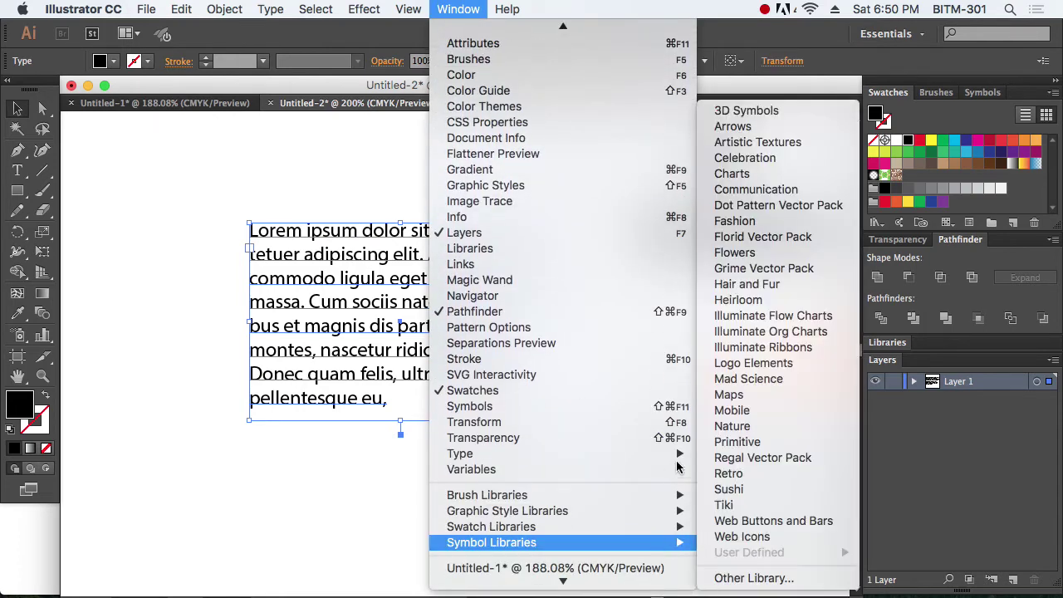
{"action": "mouse_move", "coordinate": [671, 455]}
{"action": "left_click", "coordinate": [743, 454]}
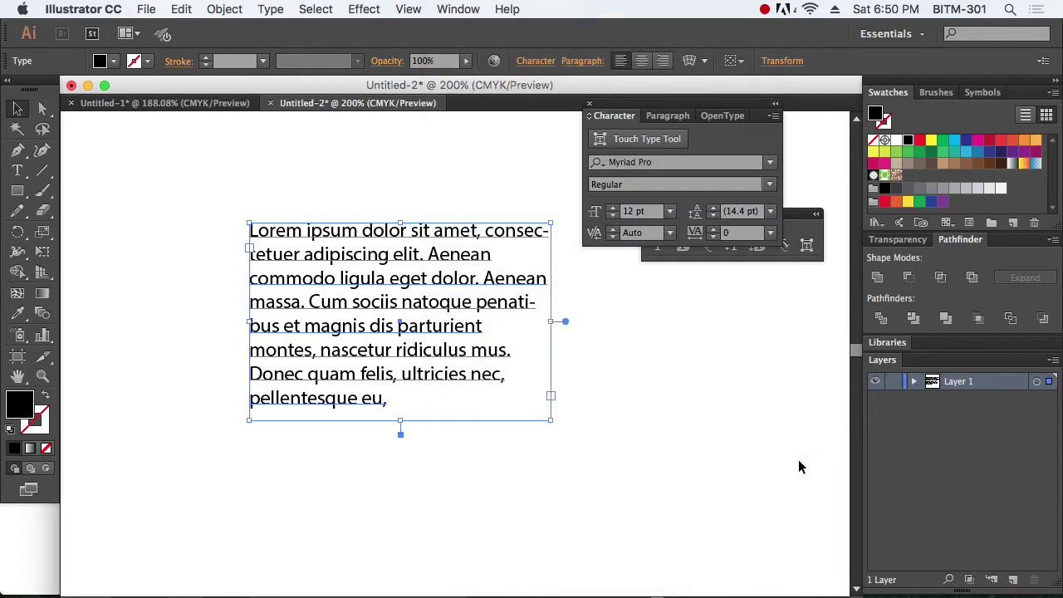
{"action": "left_click", "coordinate": [667, 116]}
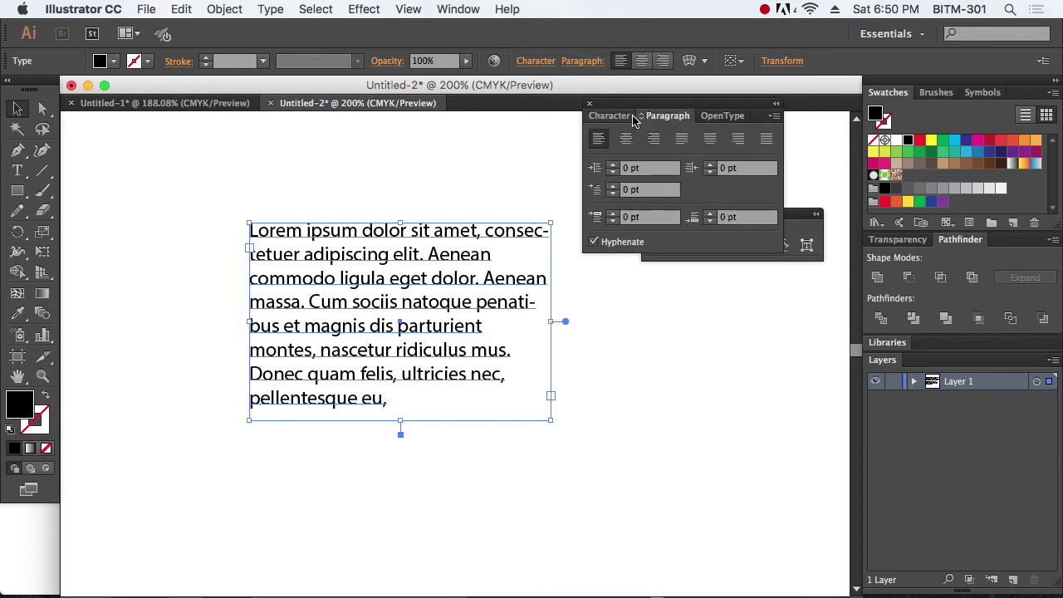
{"action": "left_click", "coordinate": [617, 118]}
{"action": "left_click", "coordinate": [725, 116]}
{"action": "left_click_drag", "start_coordinate": [735, 115], "coordinate": [757, 408]}
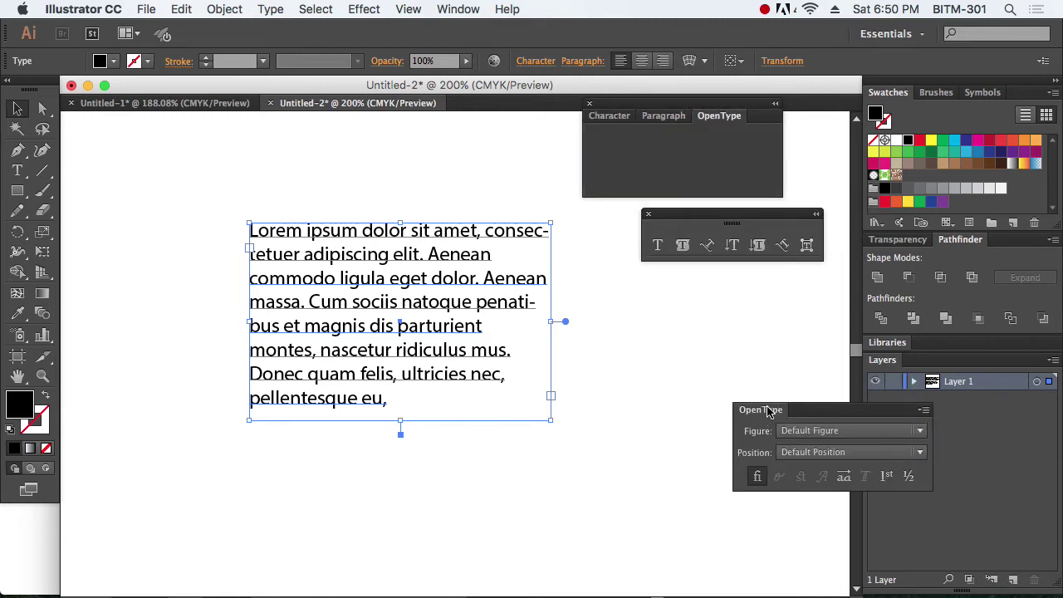
{"action": "left_click", "coordinate": [740, 398]}
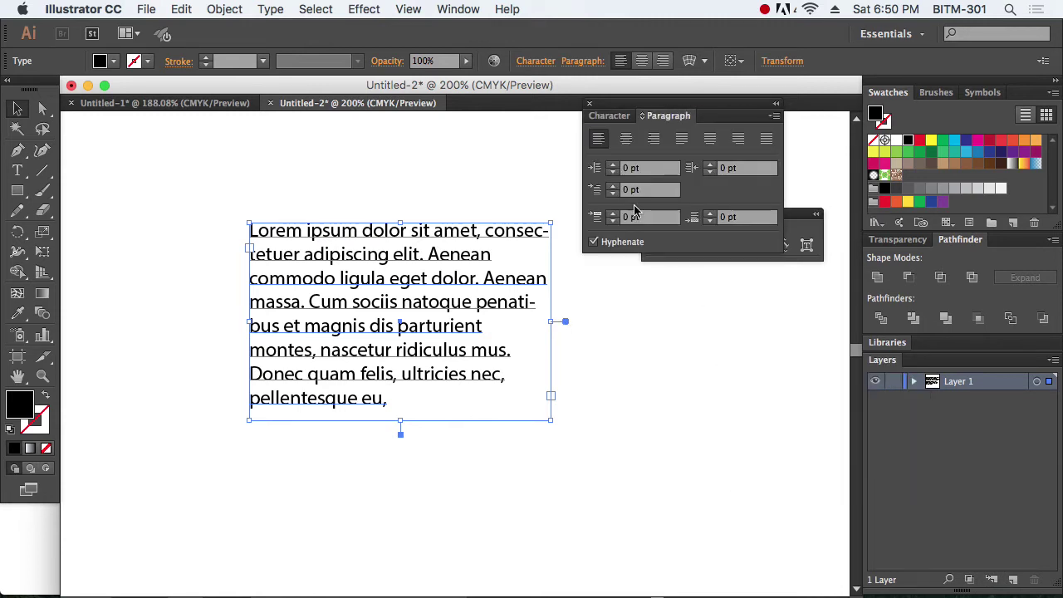
{"action": "left_click", "coordinate": [607, 121]}
Step: Close the floating rotation panel, turn on Show Options for Character, and rearrange the panels
{"action": "left_click_drag", "start_coordinate": [675, 107], "coordinate": [728, 306]}
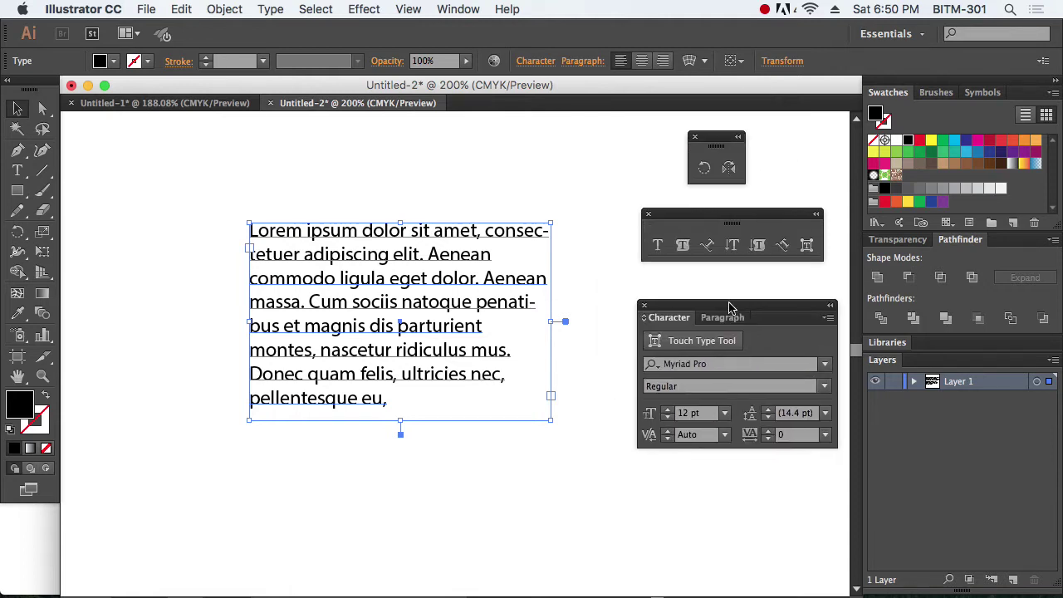
{"action": "left_click", "coordinate": [694, 137]}
{"action": "left_click_drag", "start_coordinate": [735, 305], "coordinate": [729, 286]}
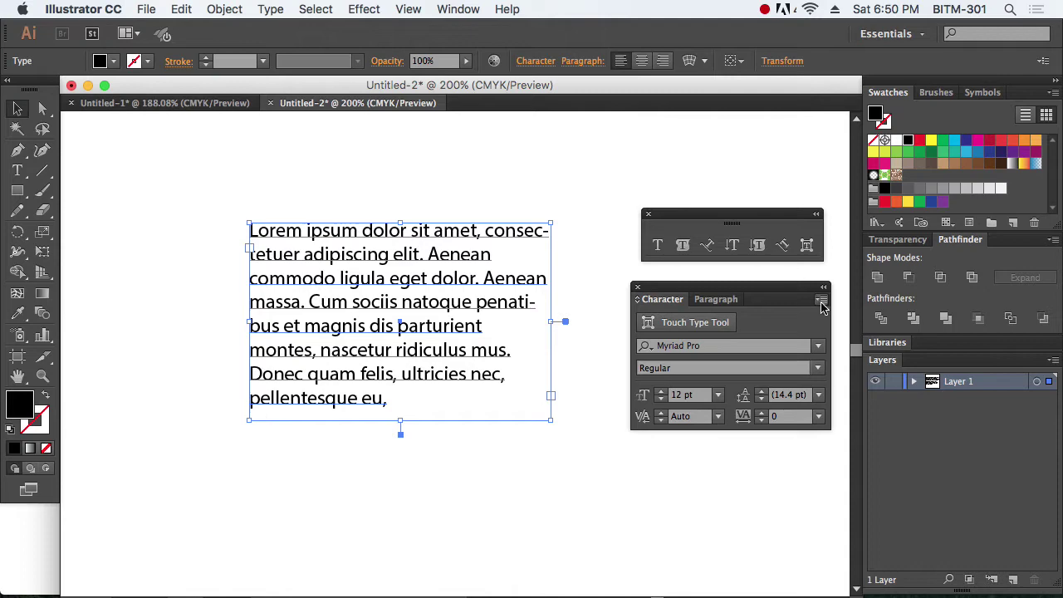
{"action": "left_click", "coordinate": [822, 303]}
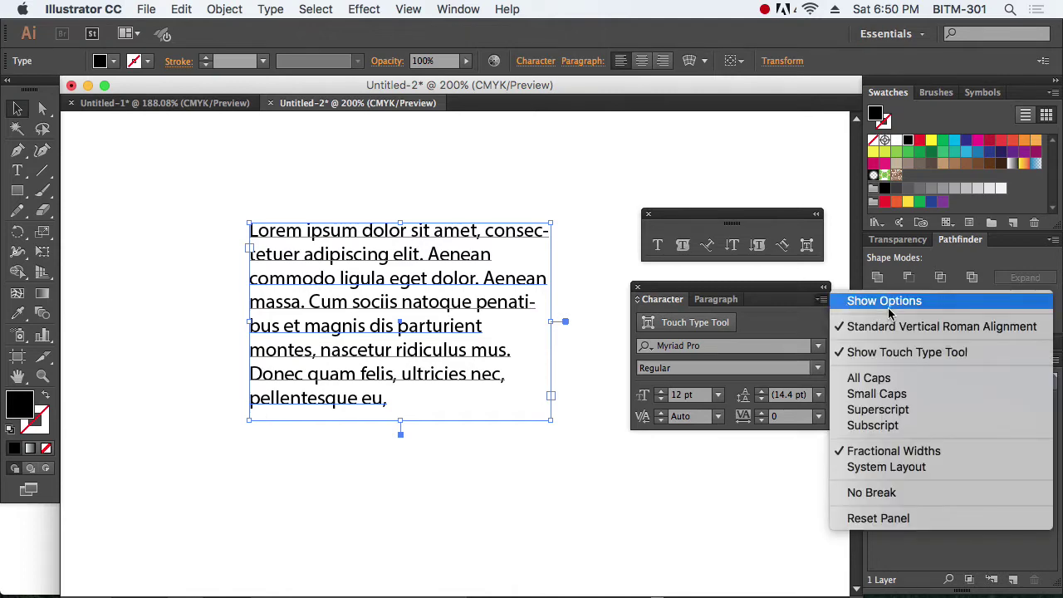
{"action": "left_click", "coordinate": [889, 303]}
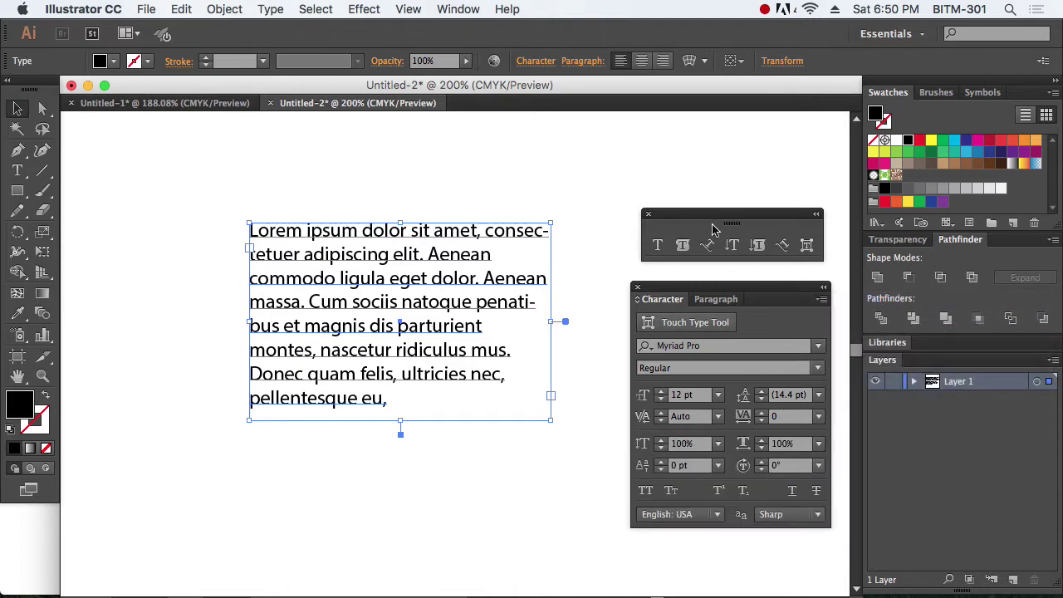
{"action": "left_click_drag", "start_coordinate": [712, 230], "coordinate": [726, 150]}
{"action": "left_click_drag", "start_coordinate": [722, 289], "coordinate": [736, 207]}
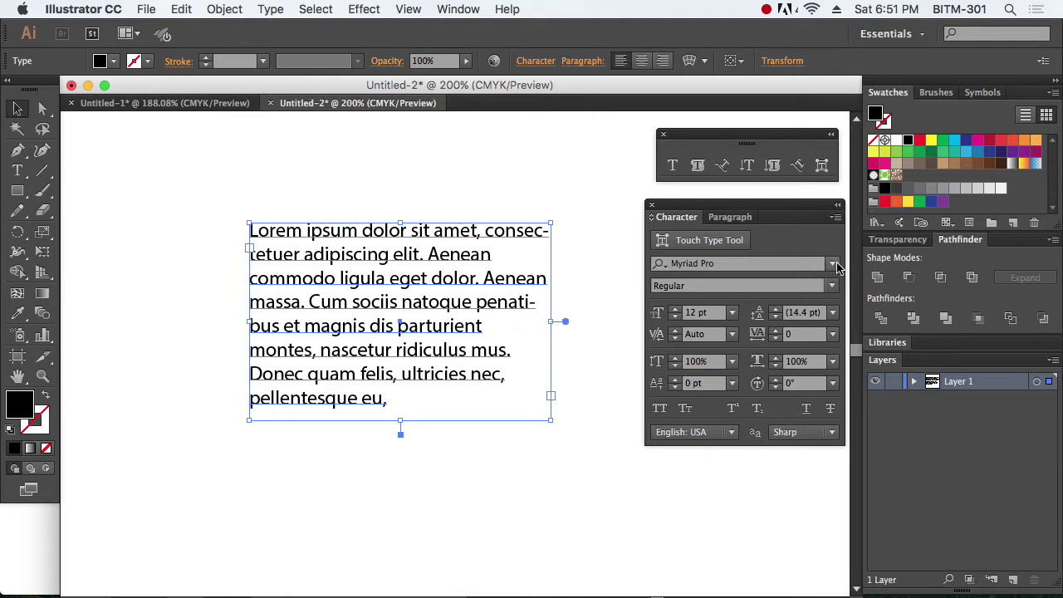
Step: Set the paragraph font to SignPainter-HouseScript and zoom in on it
{"action": "left_click", "coordinate": [834, 264]}
{"action": "scroll", "coordinate": [810, 401], "scroll_direction": "down", "scroll_amount": 10}
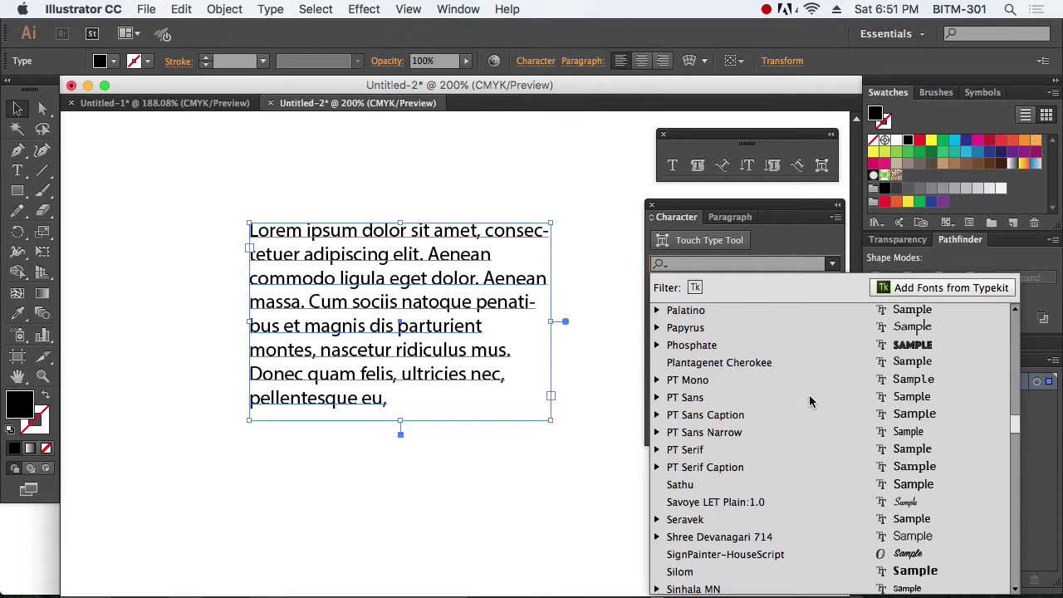
{"action": "left_click", "coordinate": [814, 409]}
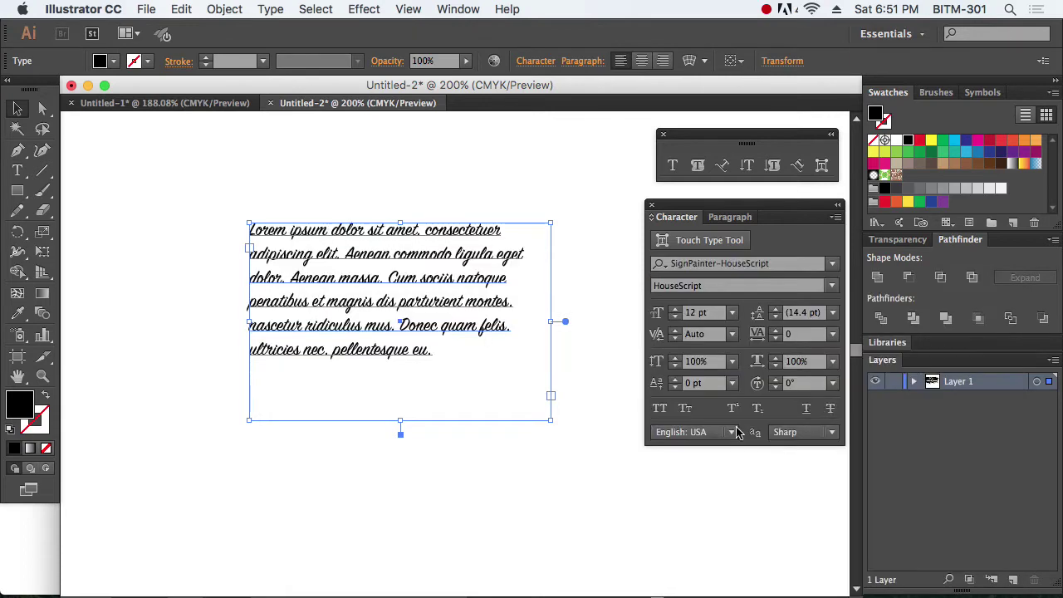
{"action": "left_click", "coordinate": [543, 470]}
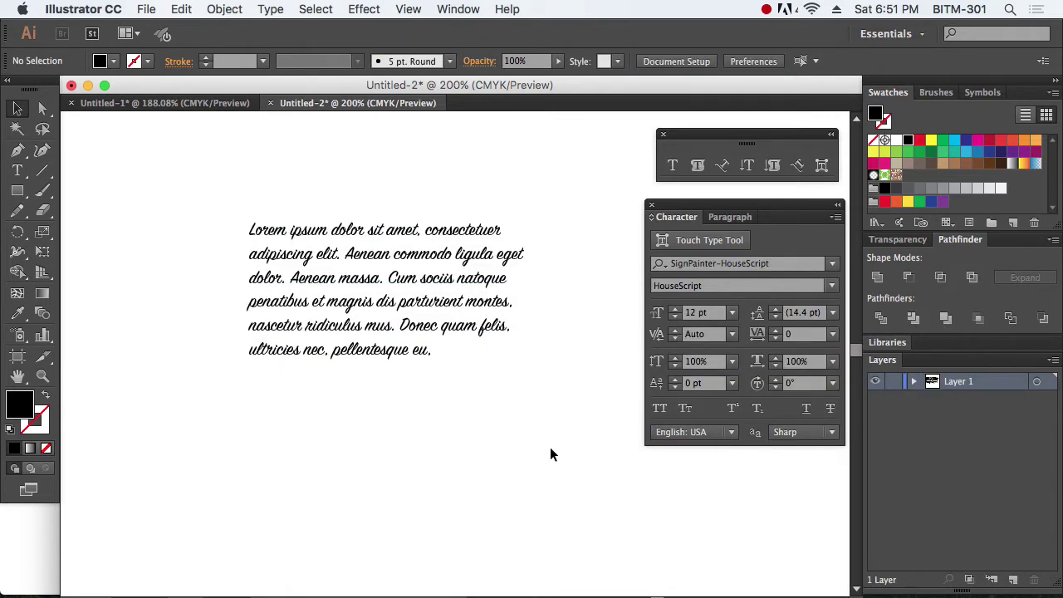
{"action": "left_click_drag", "start_coordinate": [205, 190], "coordinate": [548, 391]}
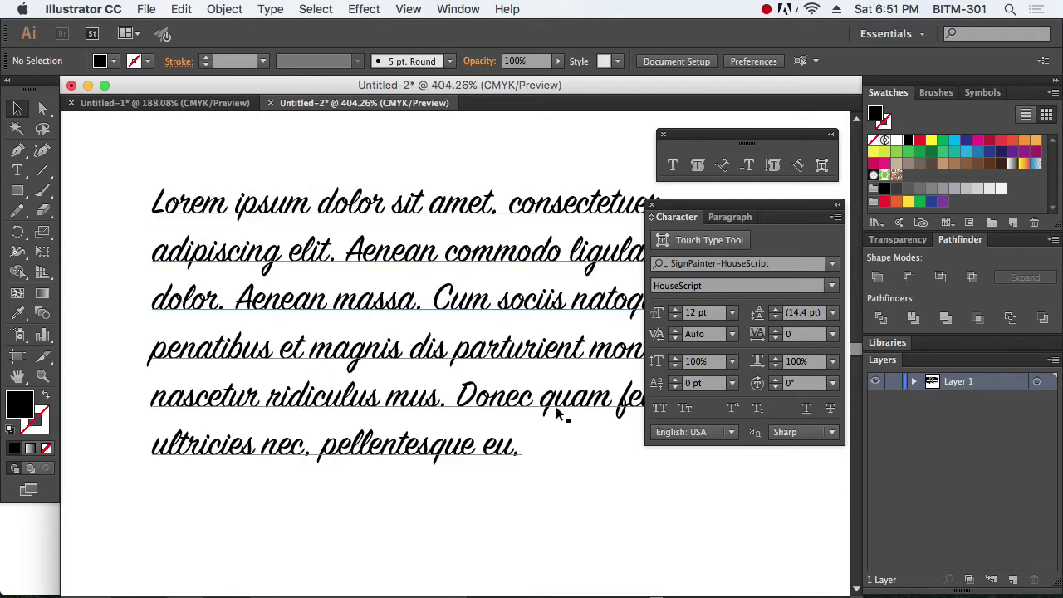
{"action": "left_click", "coordinate": [527, 404]}
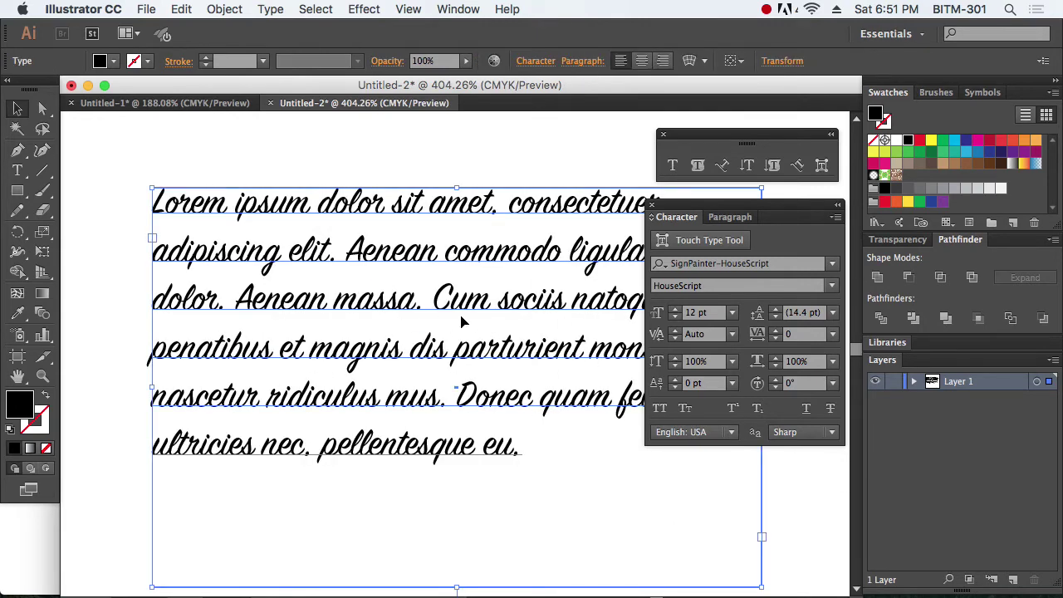
Step: Change the paragraph font to Cochin and zoom in on the text frame
{"action": "left_click", "coordinate": [832, 263]}
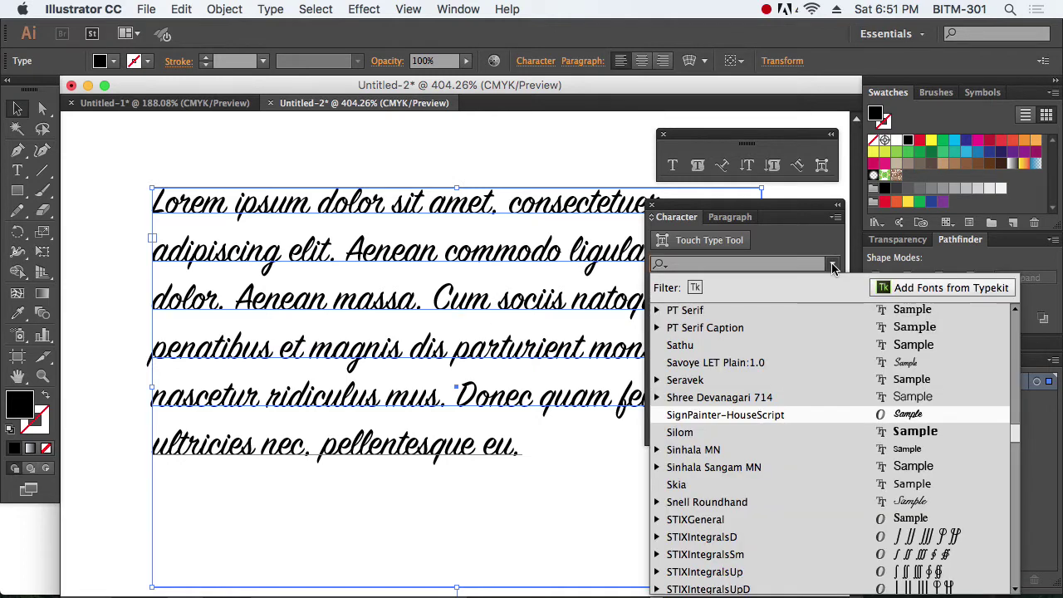
{"action": "scroll", "coordinate": [813, 414], "scroll_direction": "down", "scroll_amount": 15}
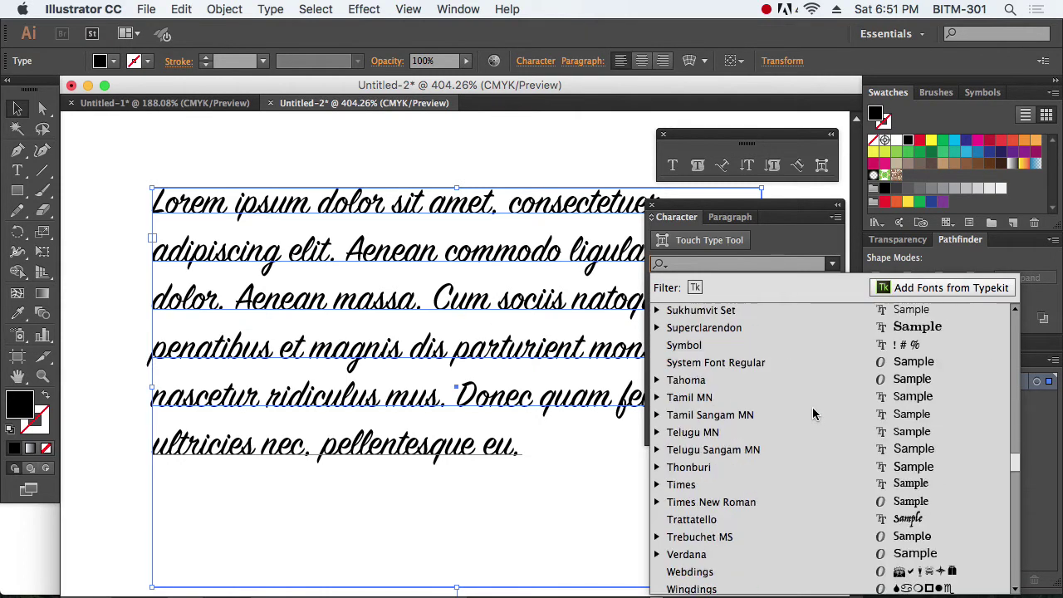
{"action": "scroll", "coordinate": [814, 413], "scroll_direction": "up", "scroll_amount": 20}
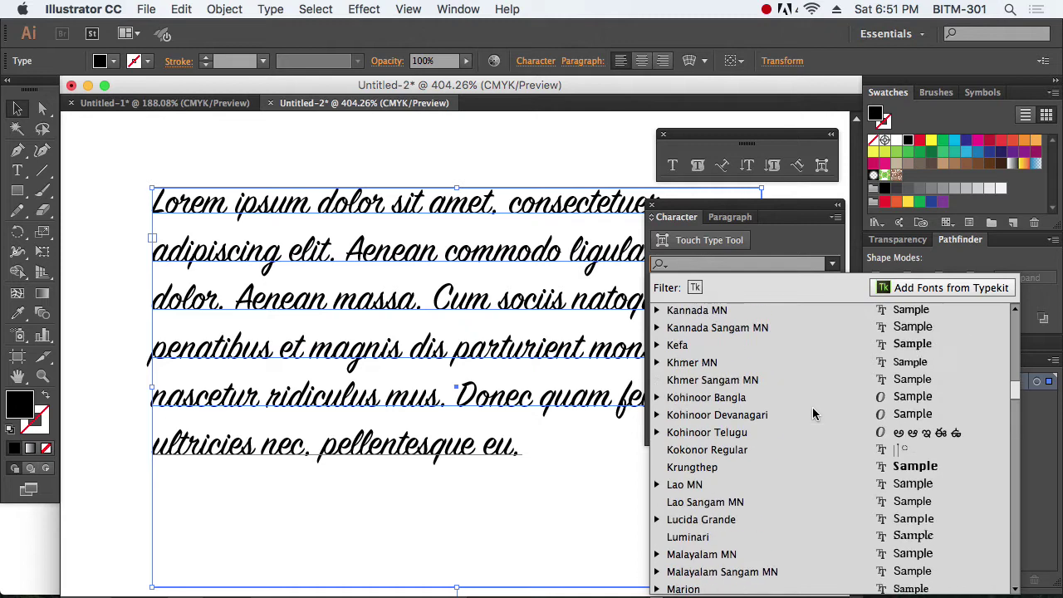
{"action": "scroll", "coordinate": [813, 413], "scroll_direction": "up", "scroll_amount": 6}
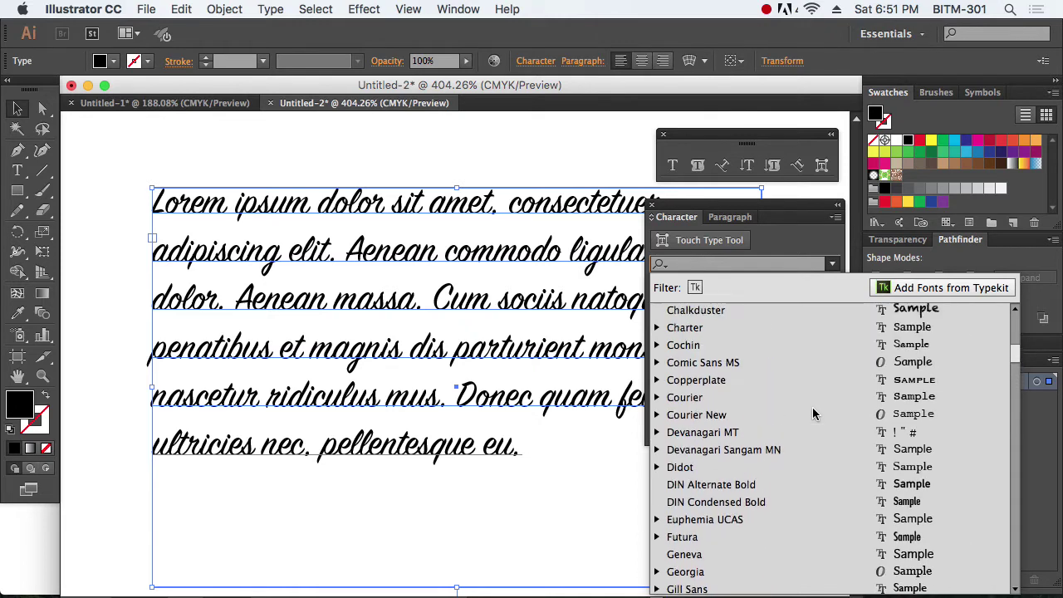
{"action": "left_click", "coordinate": [732, 344]}
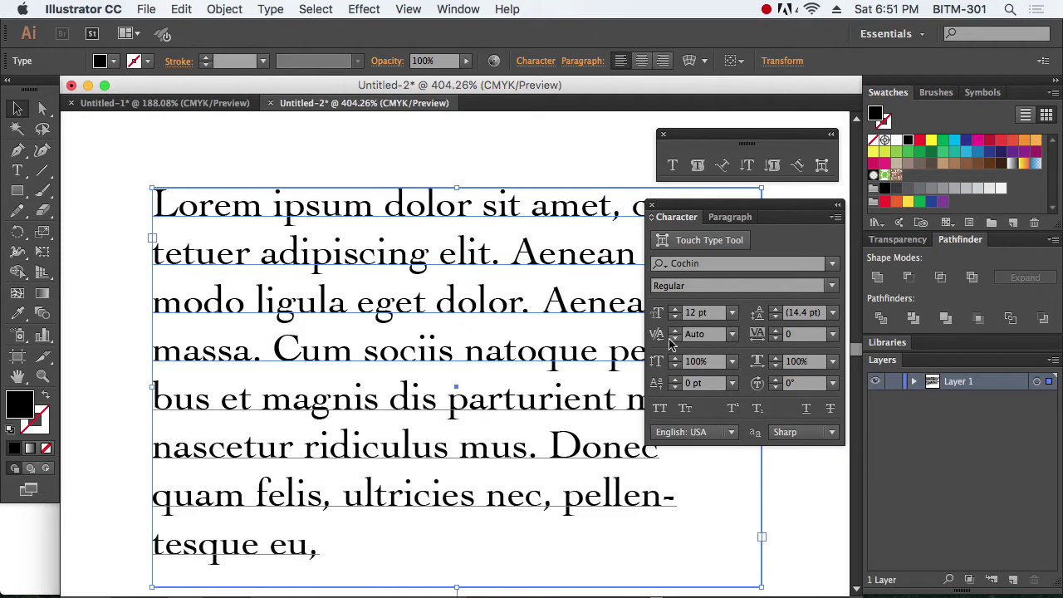
{"action": "key", "text": "super+minus"}
{"action": "key", "text": "super+minus"}
{"action": "key", "text": "super+minus"}
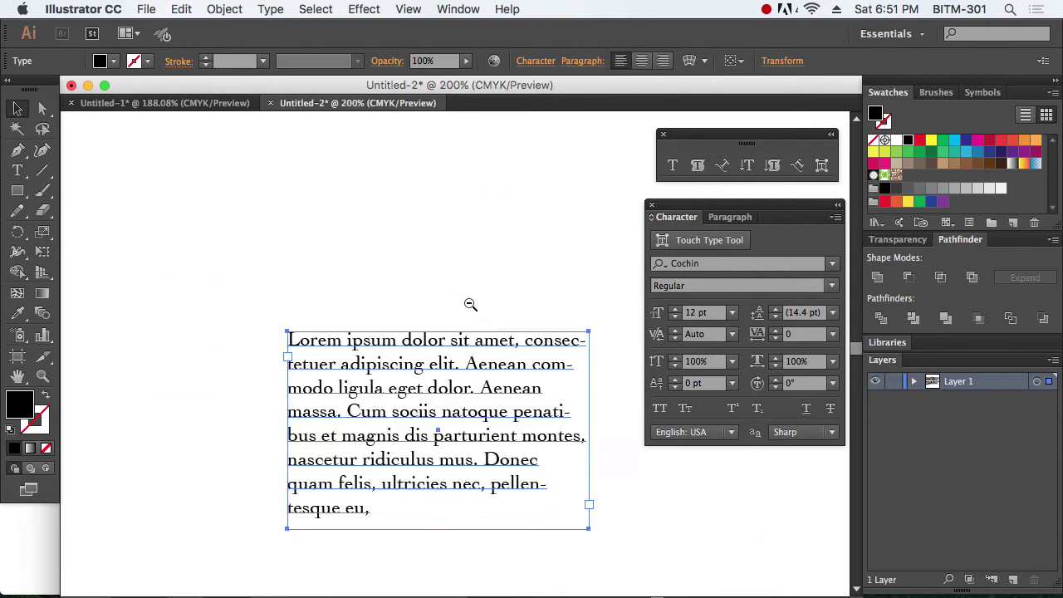
{"action": "left_click_drag", "start_coordinate": [212, 216], "coordinate": [632, 480]}
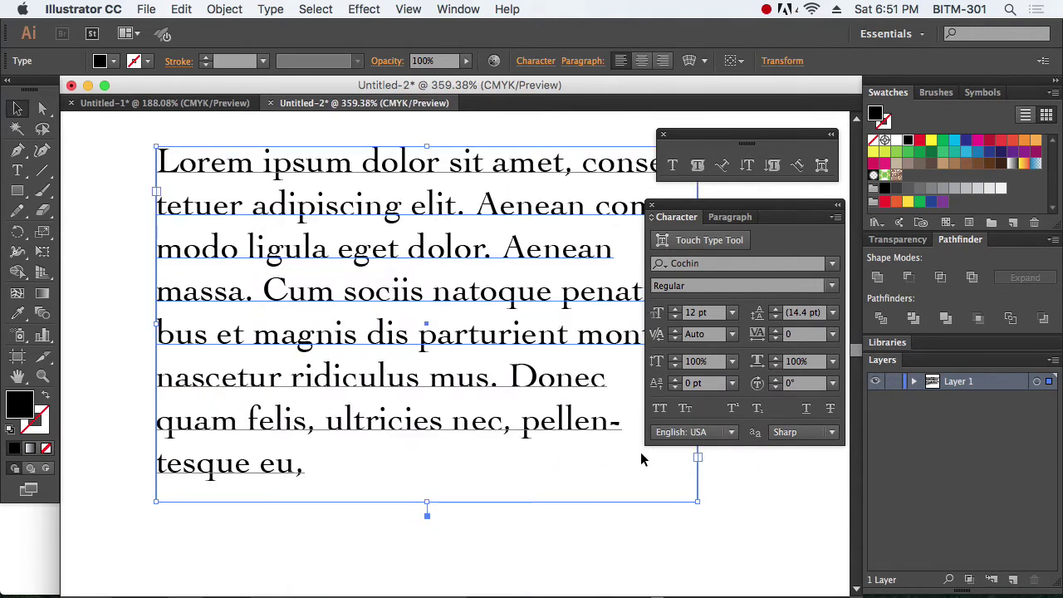
Step: Switch the Cochin style to Italic
{"action": "left_click", "coordinate": [831, 286]}
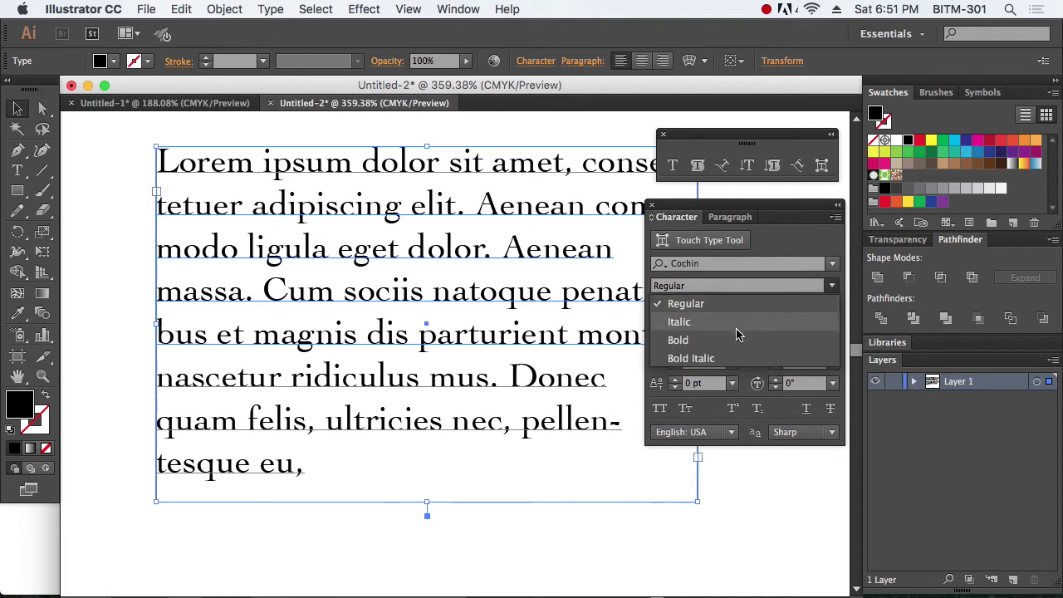
{"action": "left_click", "coordinate": [759, 307]}
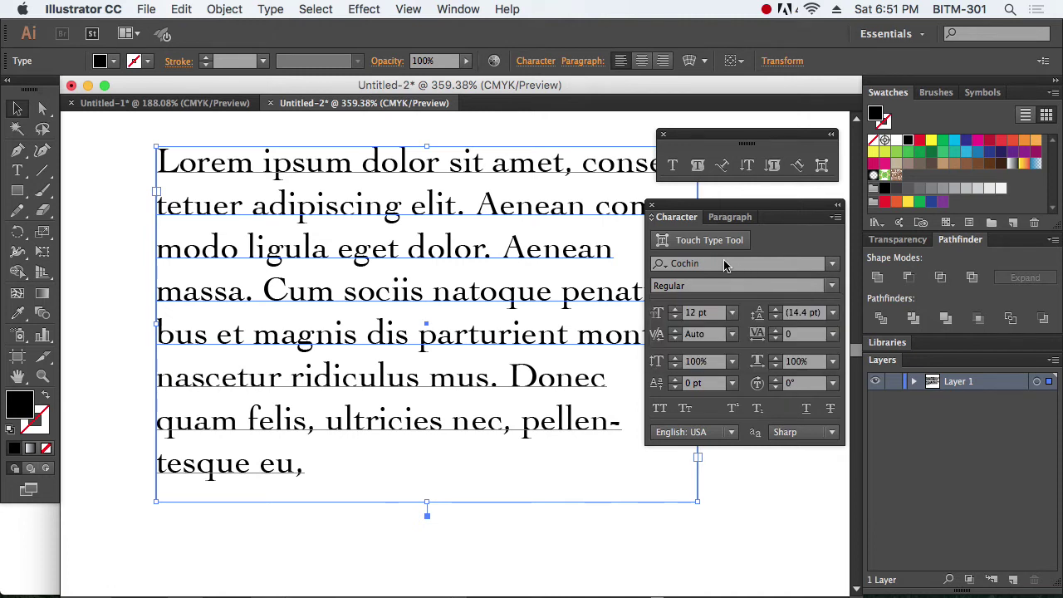
{"action": "left_click", "coordinate": [730, 285]}
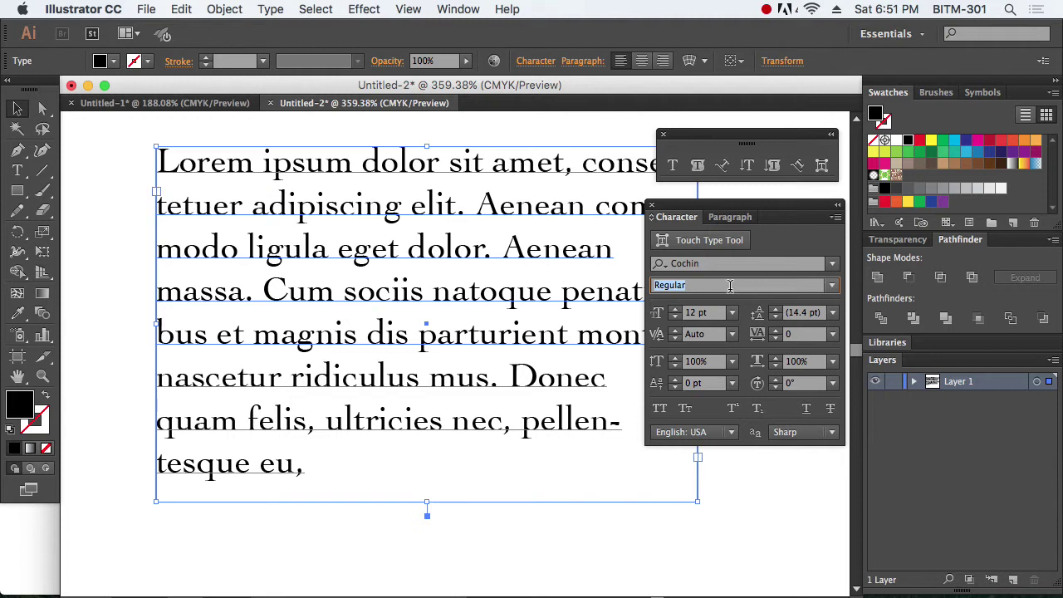
{"action": "left_click", "coordinate": [832, 287]}
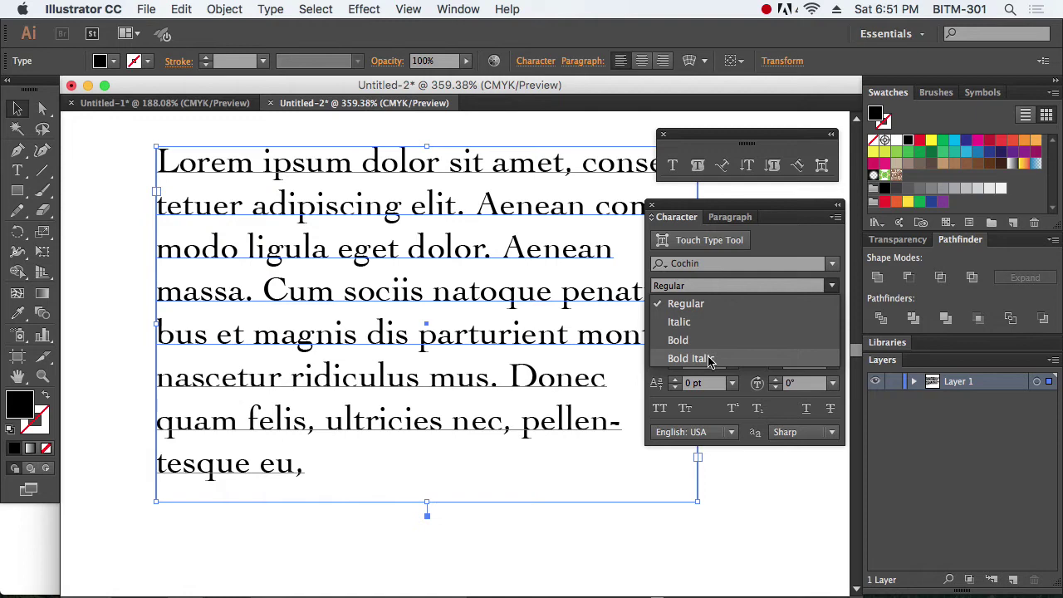
{"action": "left_click", "coordinate": [707, 324]}
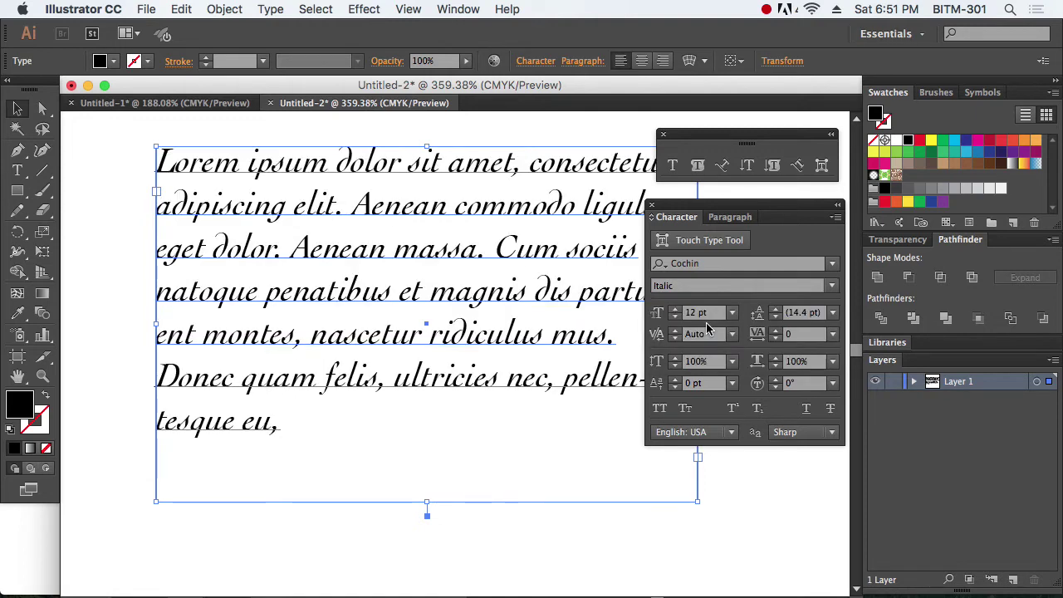
Step: Try Bold and Bold Italic, then return the text to Cochin Regular
{"action": "left_click", "coordinate": [826, 292]}
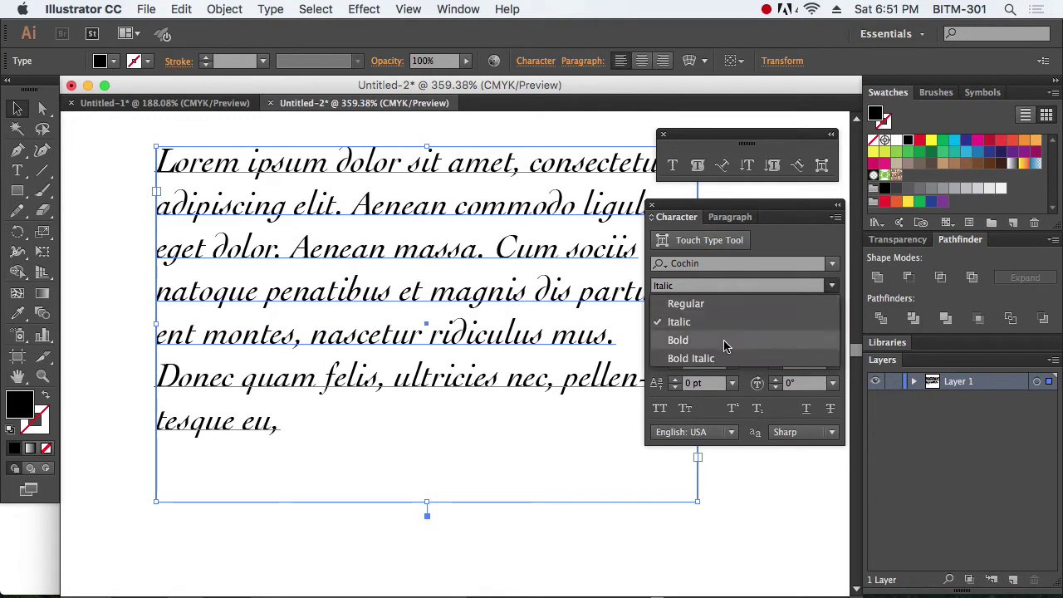
{"action": "left_click", "coordinate": [723, 340]}
{"action": "left_click", "coordinate": [829, 291]}
{"action": "left_click", "coordinate": [735, 359]}
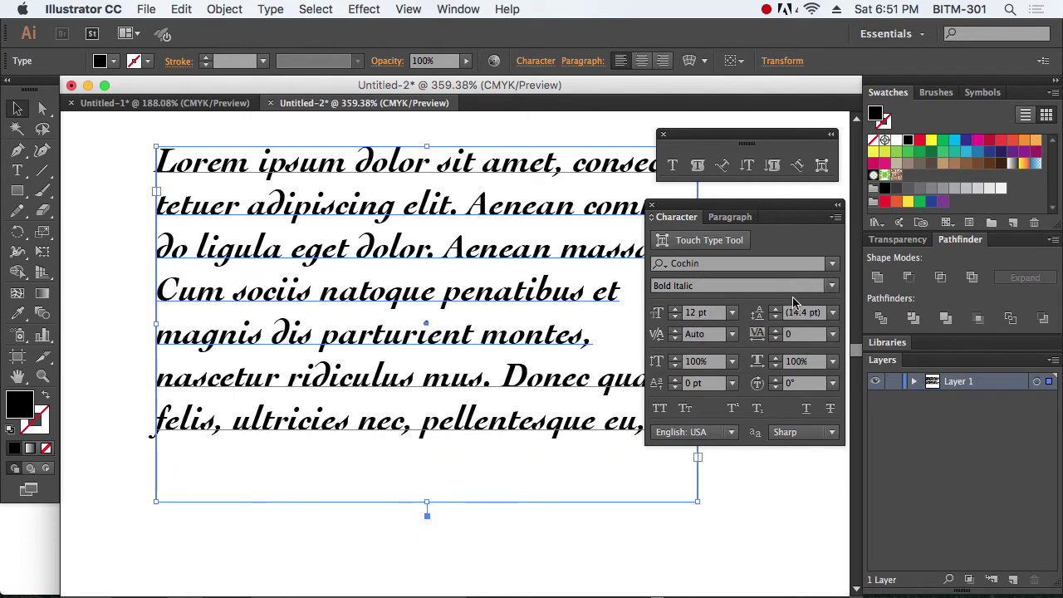
{"action": "left_click", "coordinate": [829, 287]}
{"action": "left_click", "coordinate": [729, 306]}
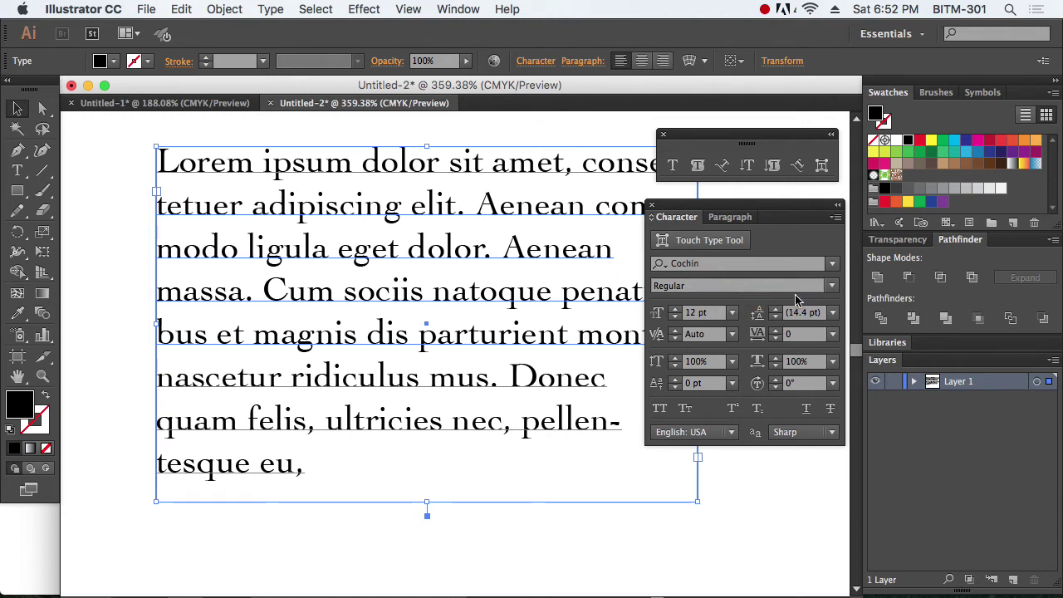
{"action": "left_click", "coordinate": [833, 287]}
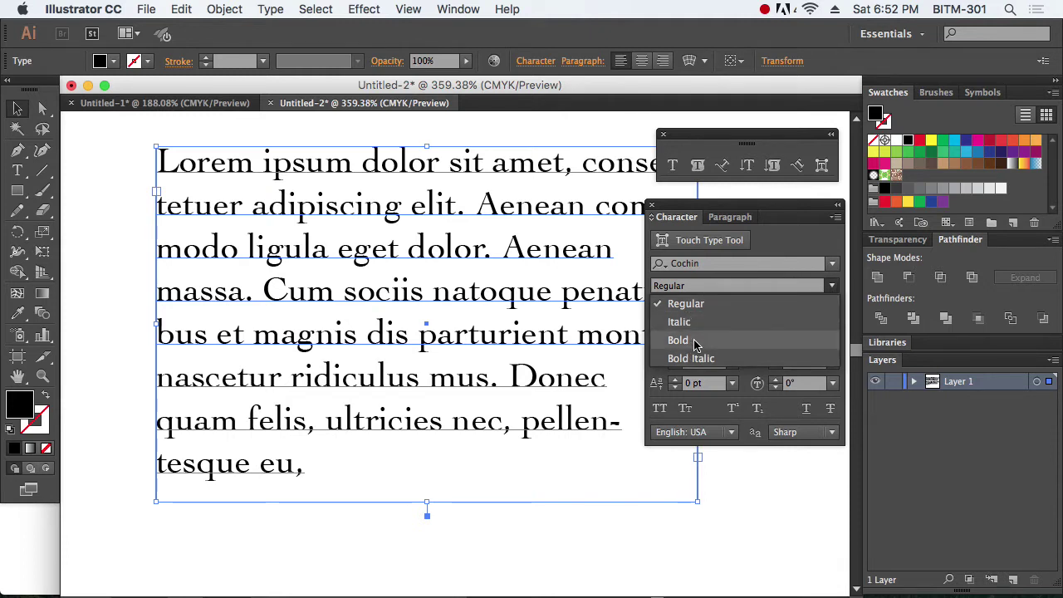
{"action": "left_click", "coordinate": [721, 304]}
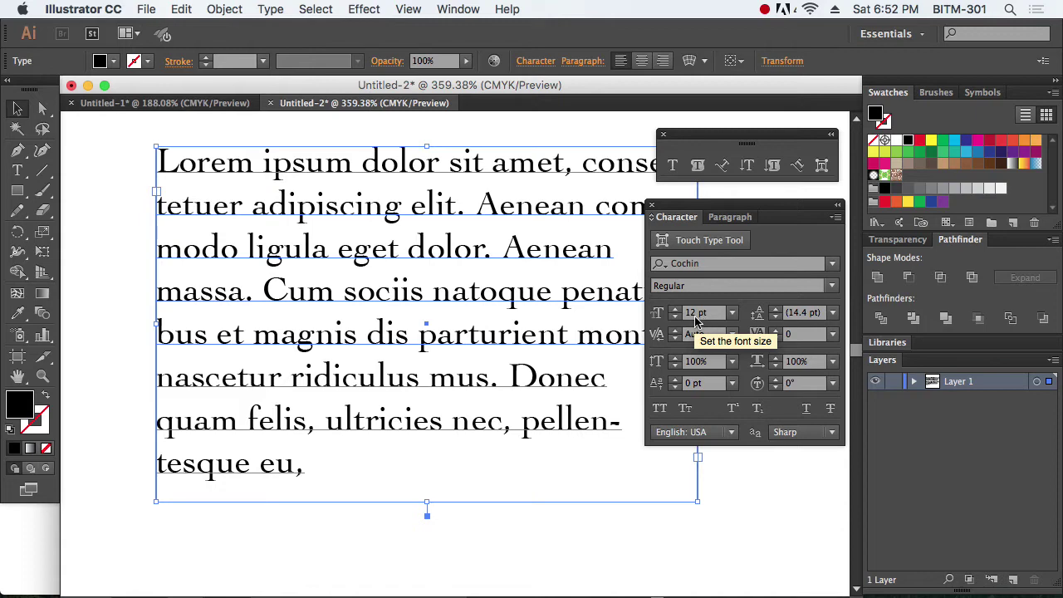
Step: Set the paragraph to 24 pt and enlarge the text frame so lines run wider
{"action": "key", "text": "super+minus"}
{"action": "key", "text": "super+minus"}
{"action": "key", "text": "super+minus"}
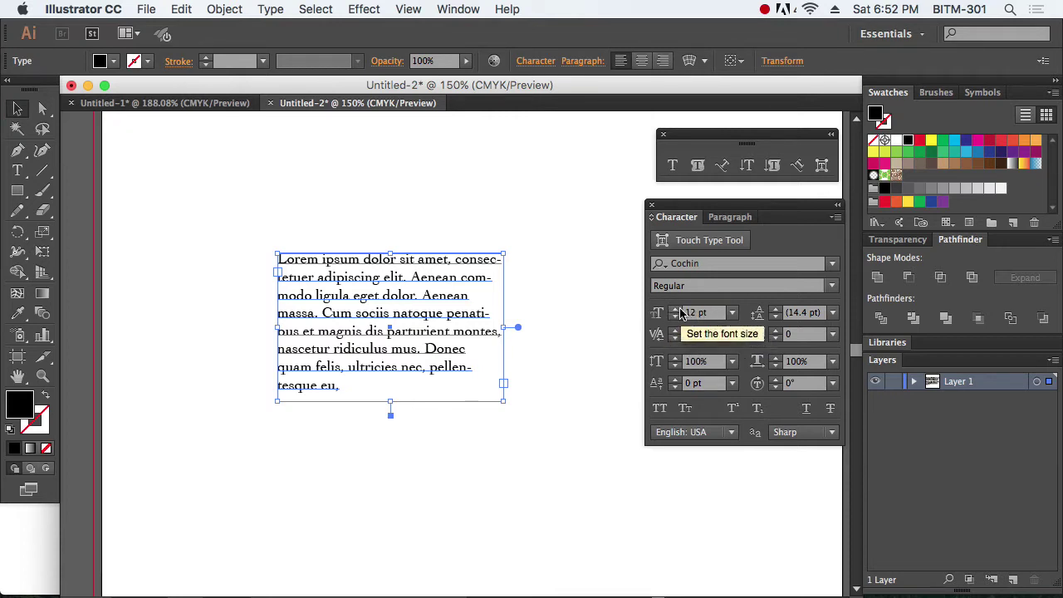
{"action": "left_click", "coordinate": [733, 313]}
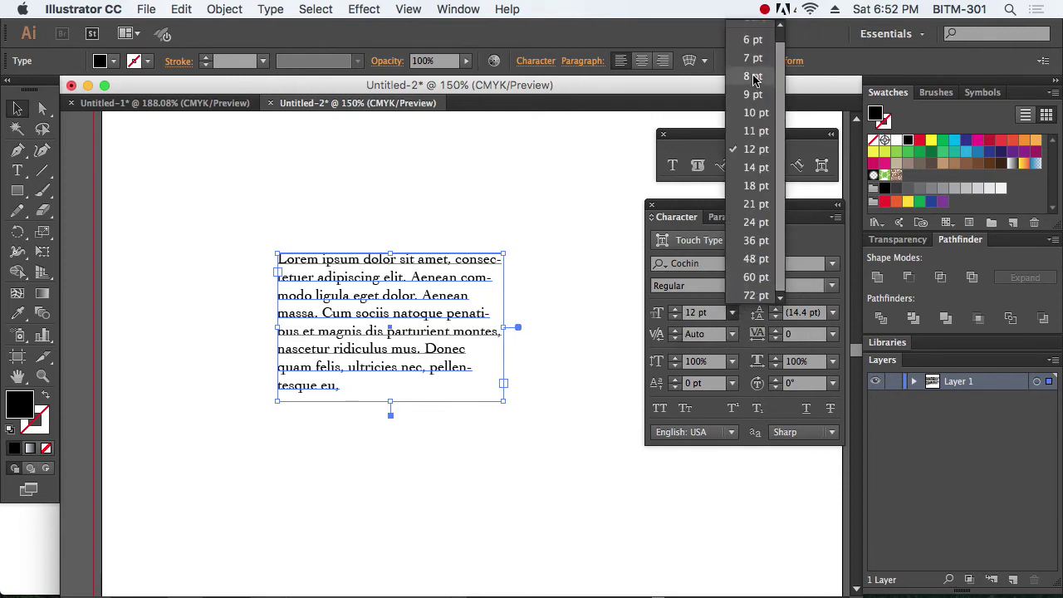
{"action": "scroll", "coordinate": [771, 101], "scroll_direction": "up", "scroll_amount": 1}
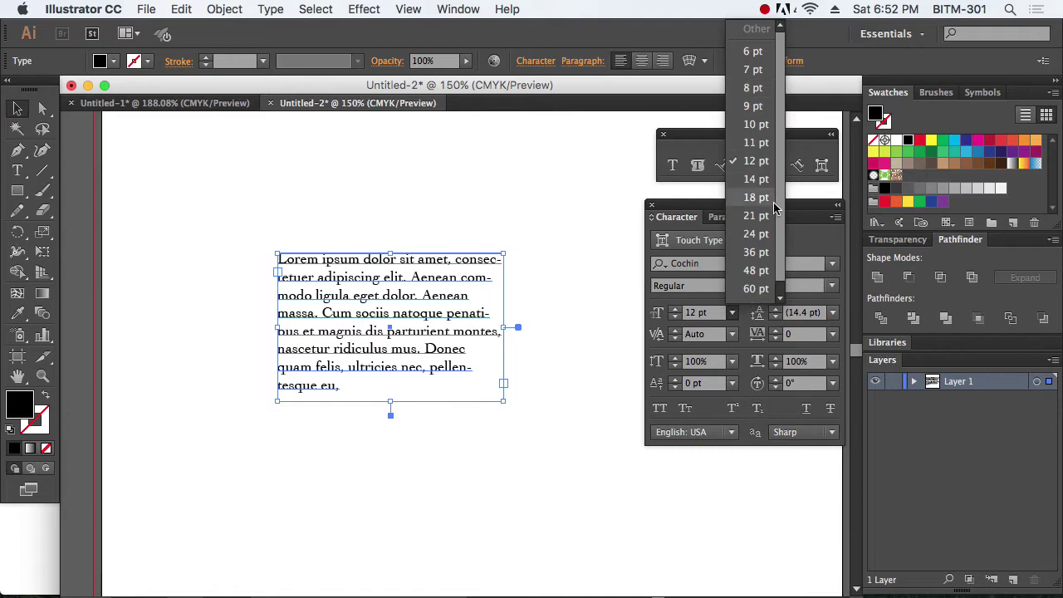
{"action": "left_click", "coordinate": [766, 234]}
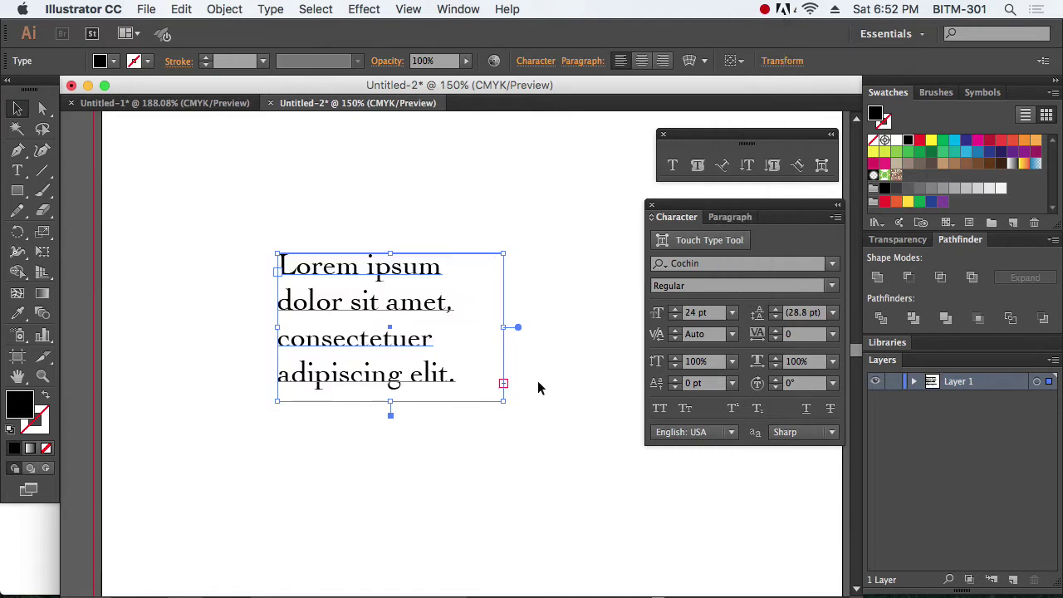
{"action": "left_click_drag", "start_coordinate": [503, 401], "coordinate": [709, 520]}
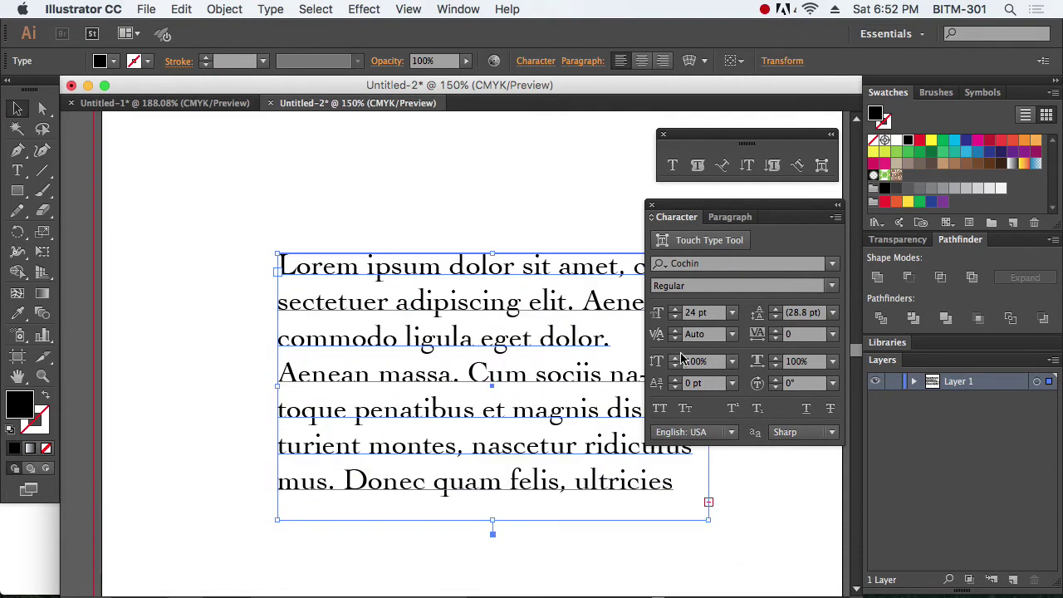
Step: Change the font size to 19 pt and move the frame up and left
{"action": "left_click", "coordinate": [702, 313]}
{"action": "type", "text": "1"}
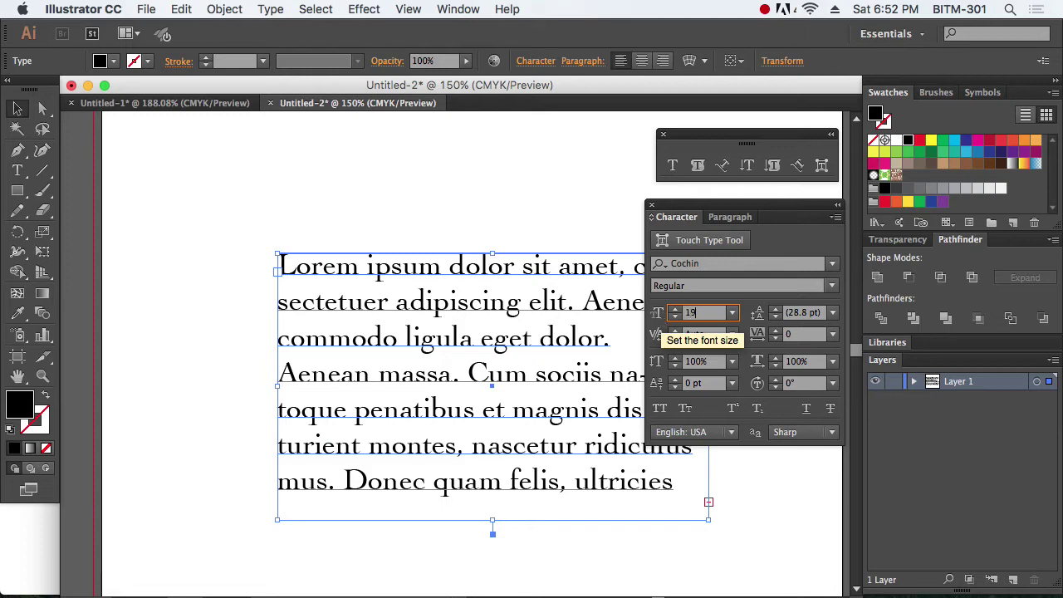
{"action": "type", "text": "9"}
{"action": "key", "text": "Return"}
{"action": "left_click_drag", "start_coordinate": [540, 299], "coordinate": [425, 240]}
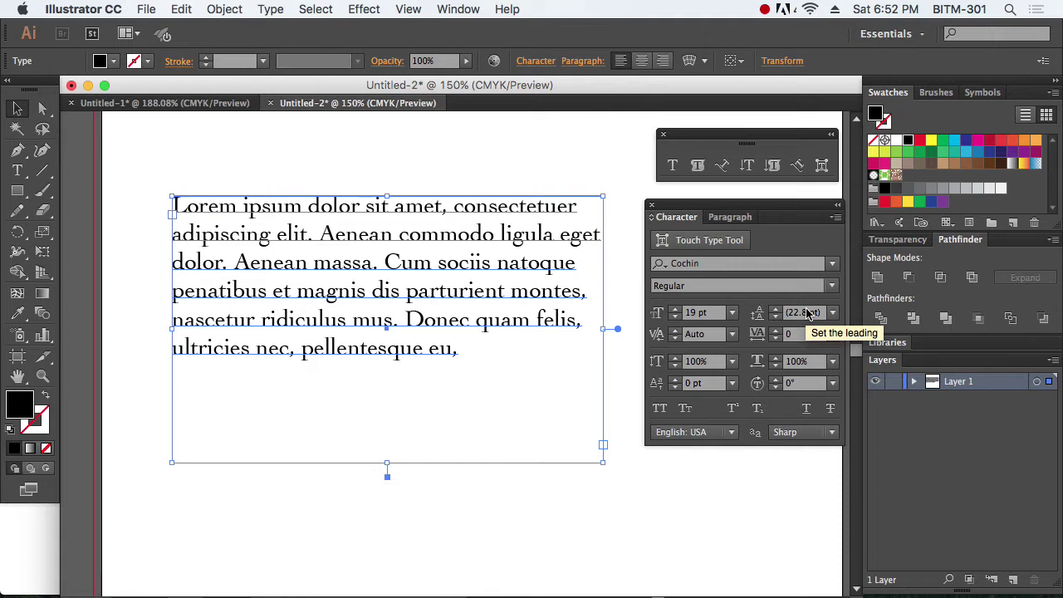
Step: Set the font size to 18 pt and the leading to 27 pt
{"action": "left_click", "coordinate": [833, 312]}
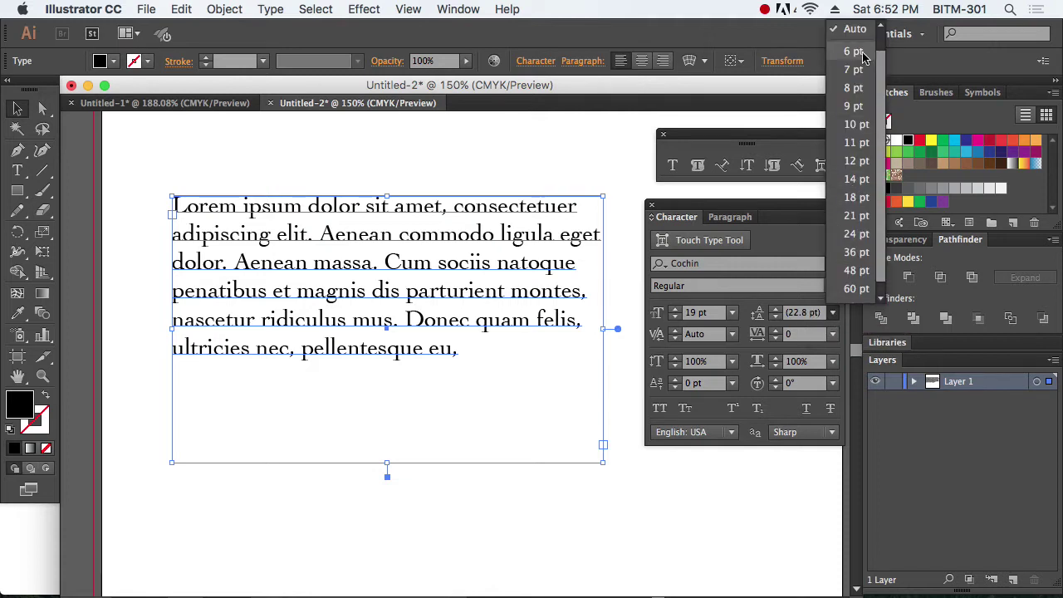
{"action": "left_click", "coordinate": [708, 312]}
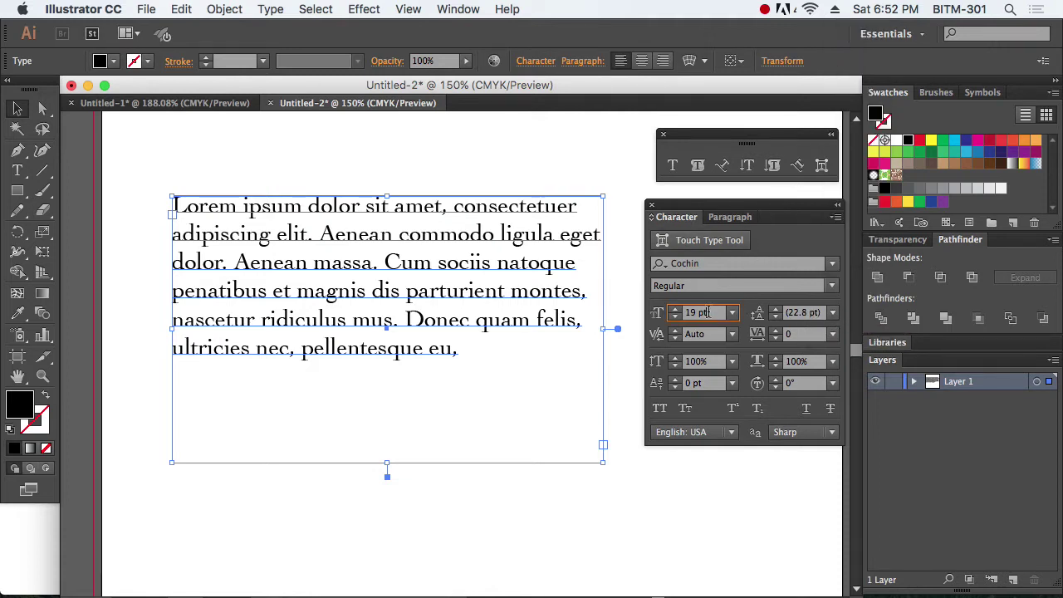
{"action": "double_click", "coordinate": [707, 312]}
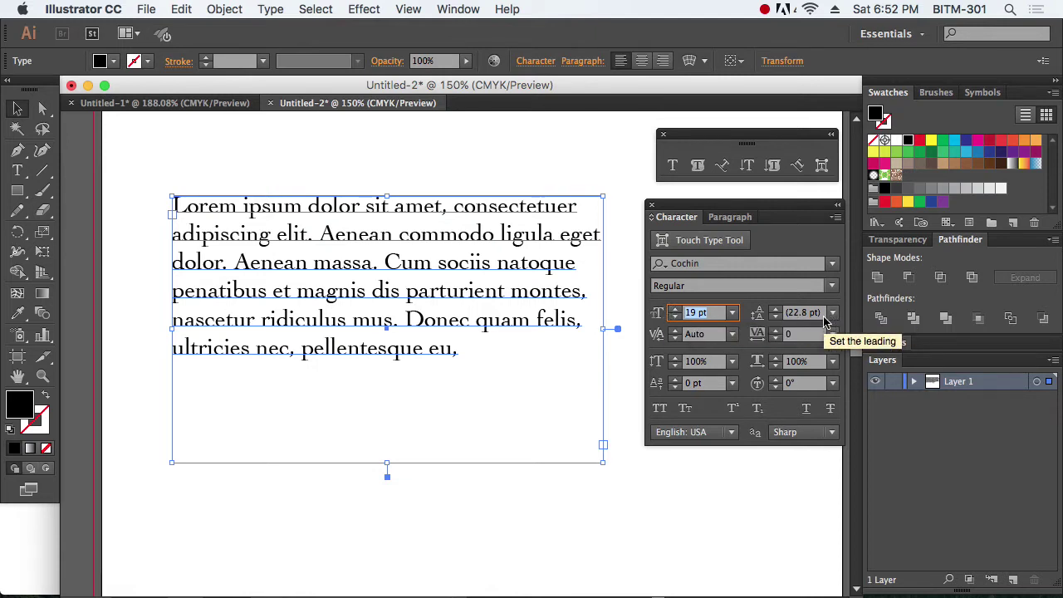
{"action": "key", "text": "Tab"}
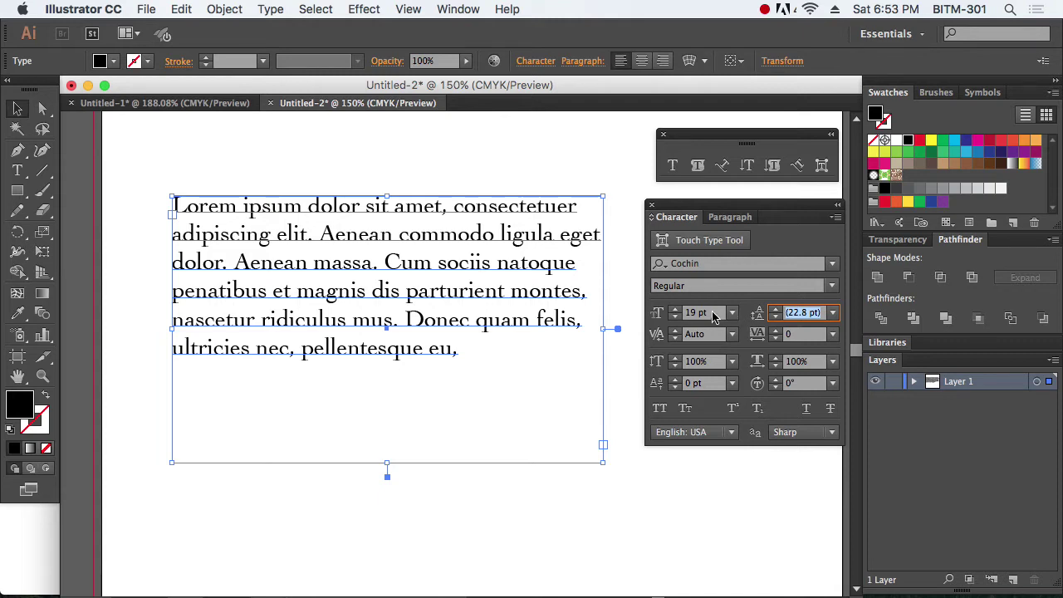
{"action": "left_click", "coordinate": [665, 314]}
{"action": "type", "text": "18"}
{"action": "key", "text": "Return"}
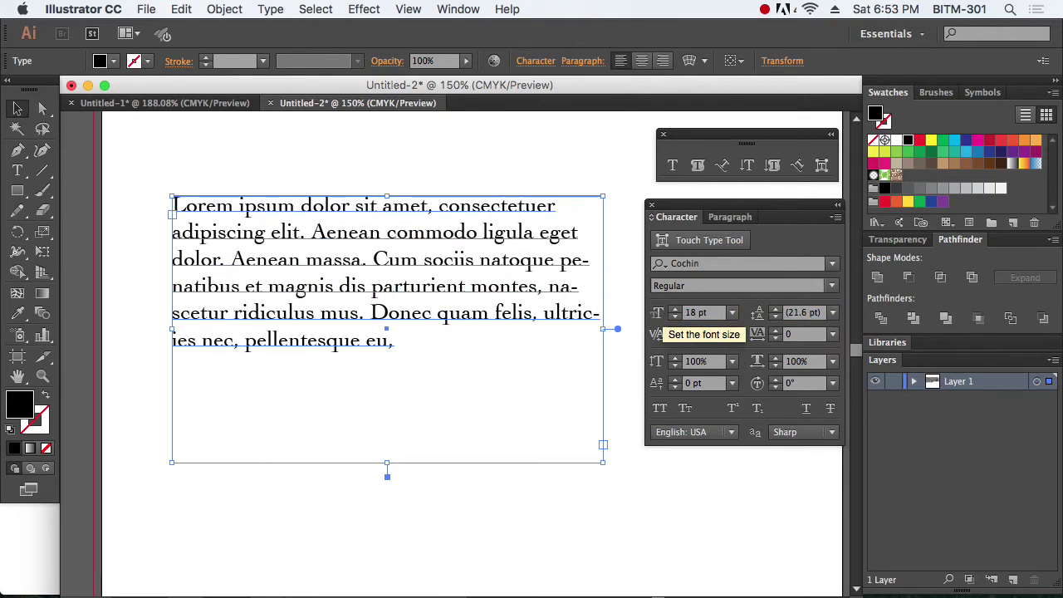
{"action": "left_click", "coordinate": [805, 314]}
{"action": "type", "text": "27"}
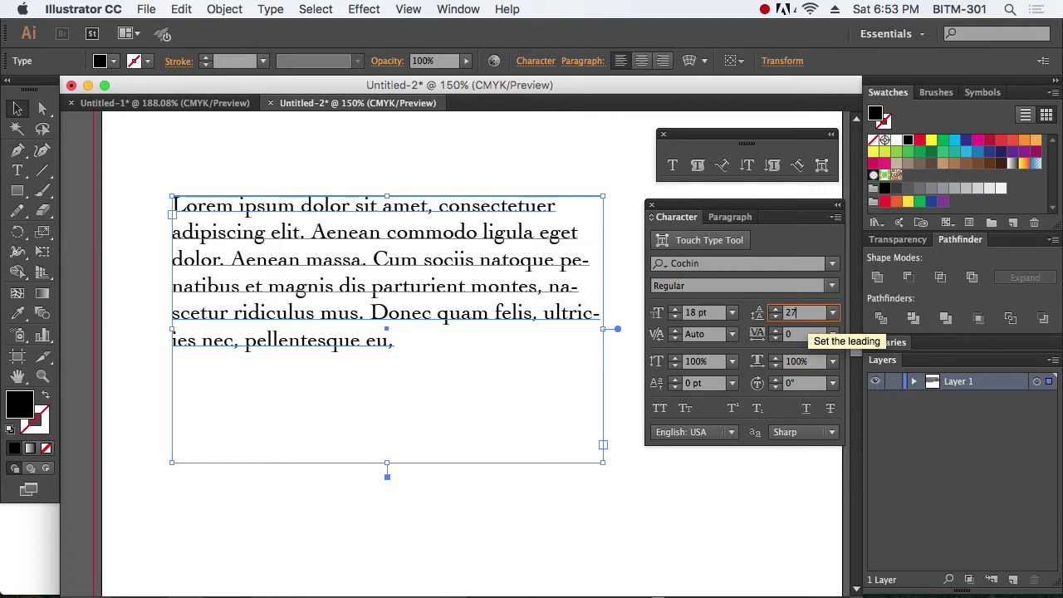
{"action": "key", "text": "Return"}
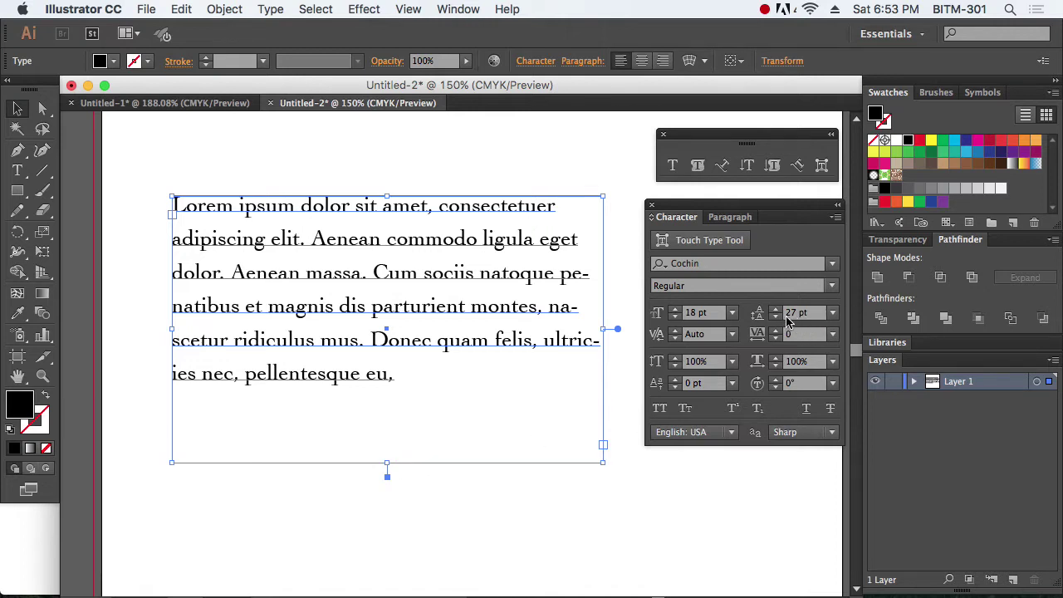
Step: Preview the spacing, try 19 pt leading, then restore 27 pt leading
{"action": "left_click", "coordinate": [607, 496]}
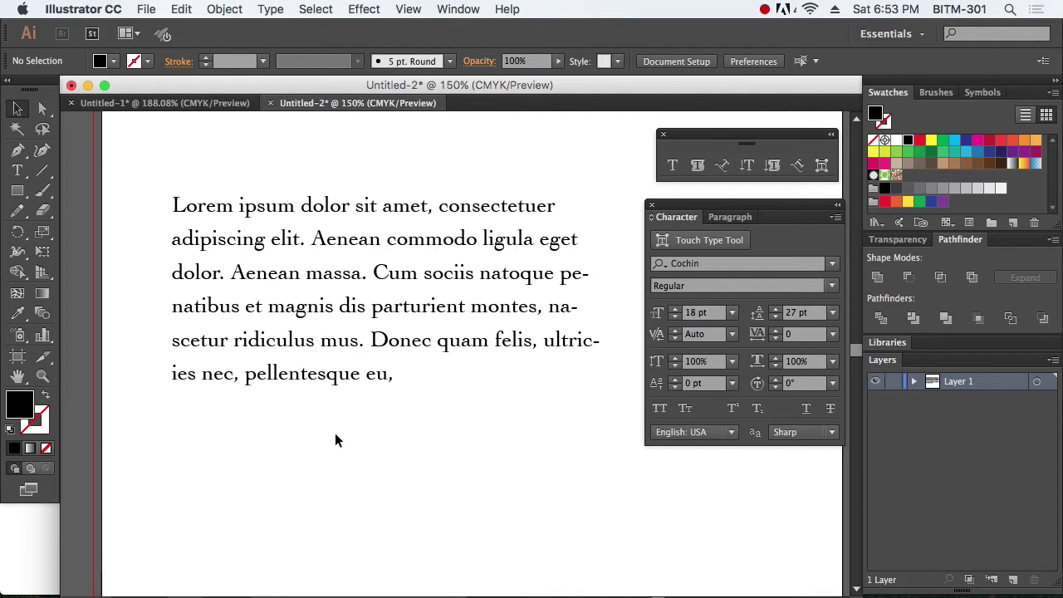
{"action": "left_click", "coordinate": [379, 303]}
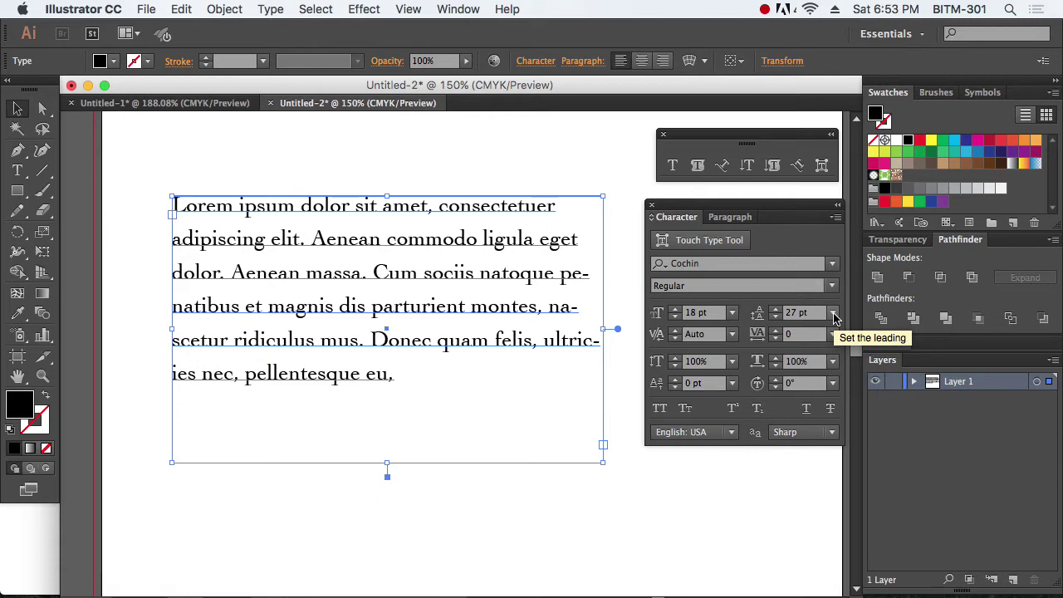
{"action": "left_click", "coordinate": [818, 313]}
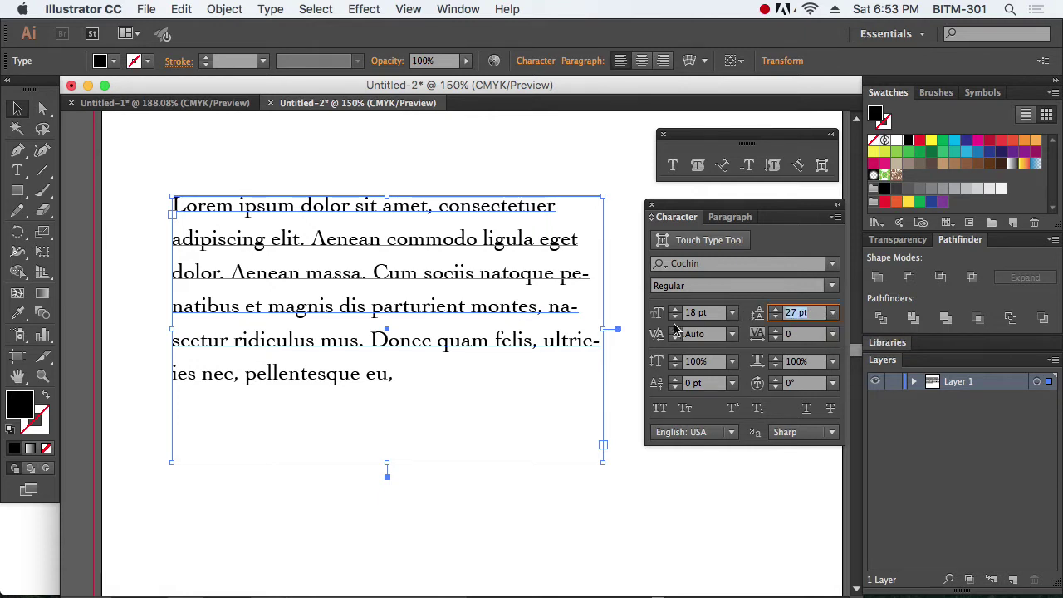
{"action": "type", "text": "19"}
{"action": "key", "text": "Return"}
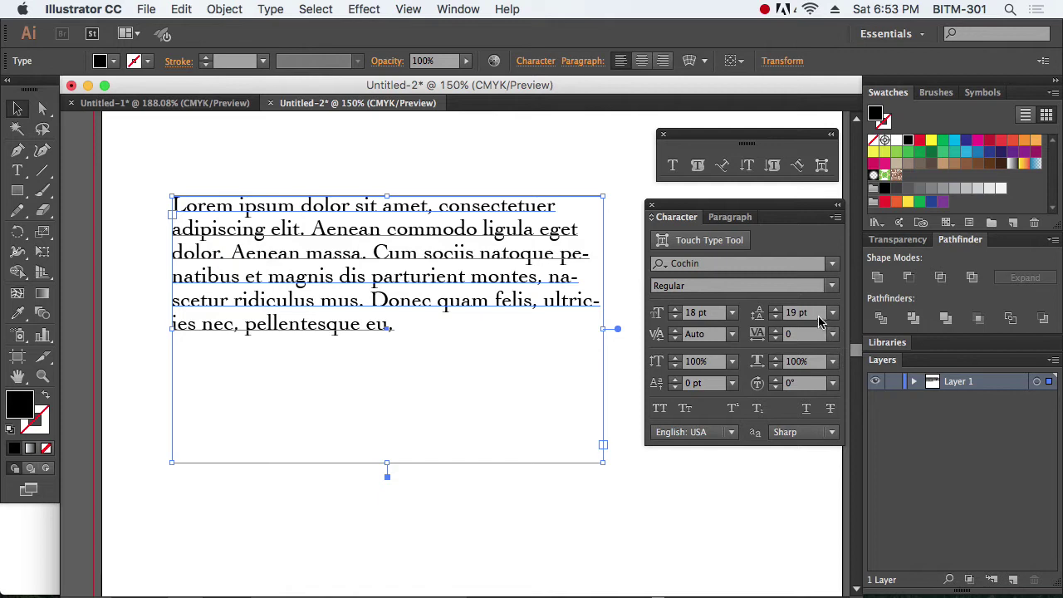
{"action": "left_click", "coordinate": [789, 313]}
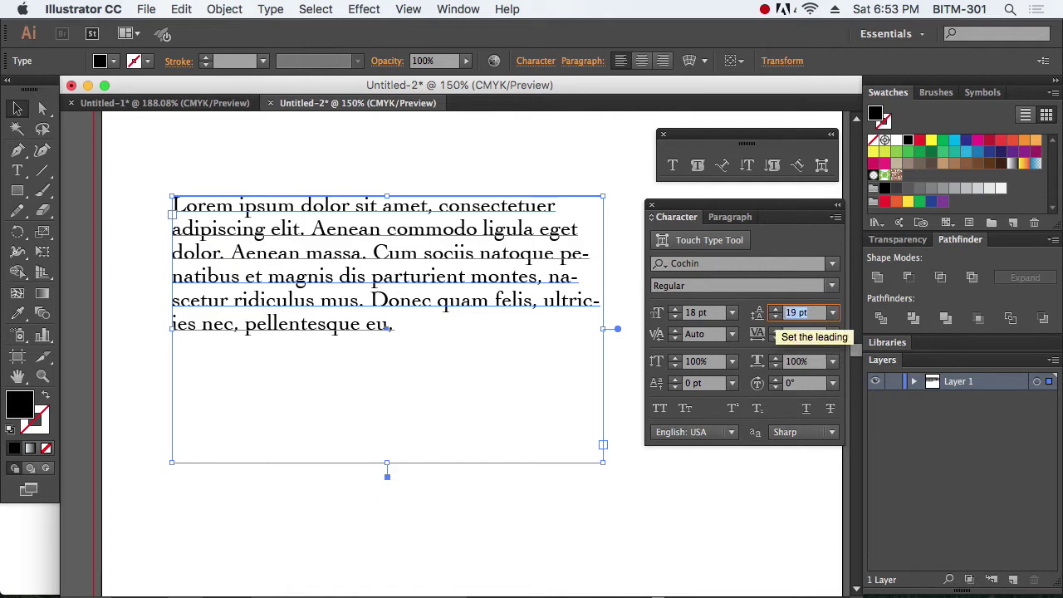
{"action": "type", "text": "27"}
{"action": "key", "text": "Return"}
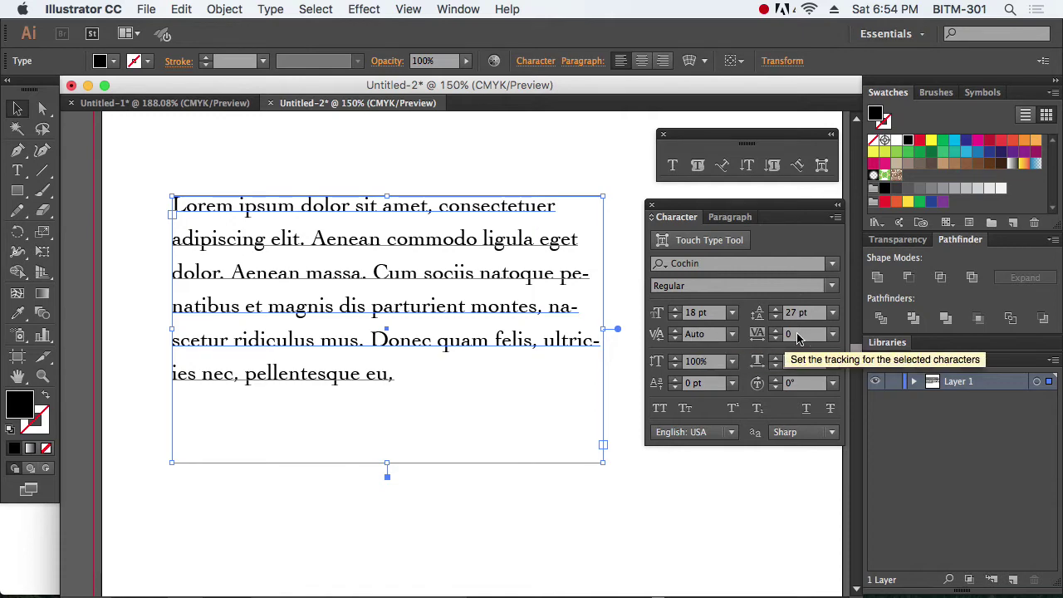
Step: Type 'Bangladesh' as 18 pt Cochin point text above the paragraph, then zoom in on it
{"action": "scroll", "coordinate": [532, 324], "scroll_direction": "up", "scroll_amount": 5}
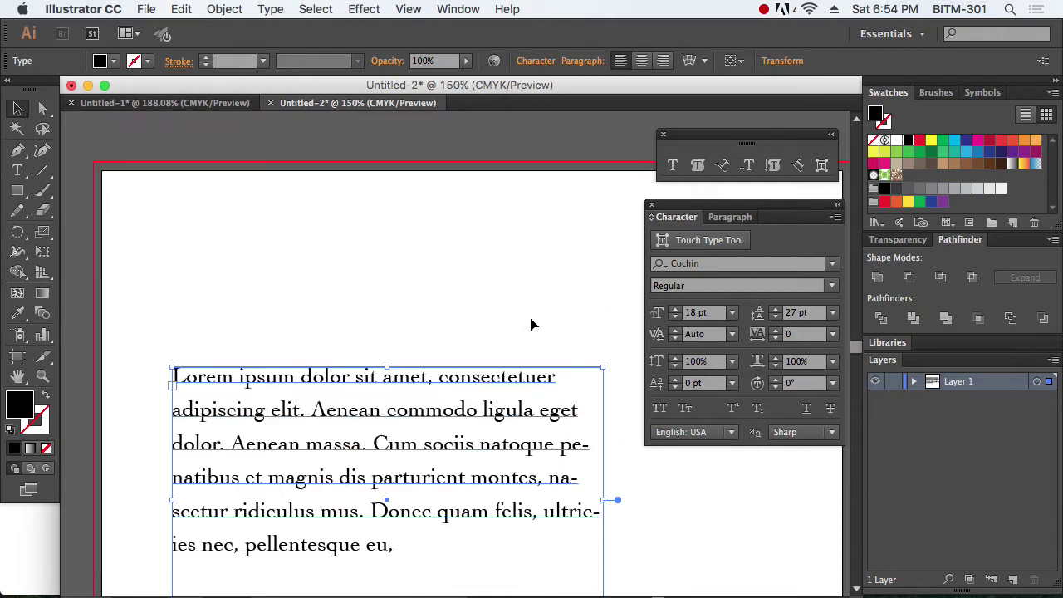
{"action": "left_click", "coordinate": [452, 267]}
{"action": "key", "text": "t"}
{"action": "left_click", "coordinate": [322, 264]}
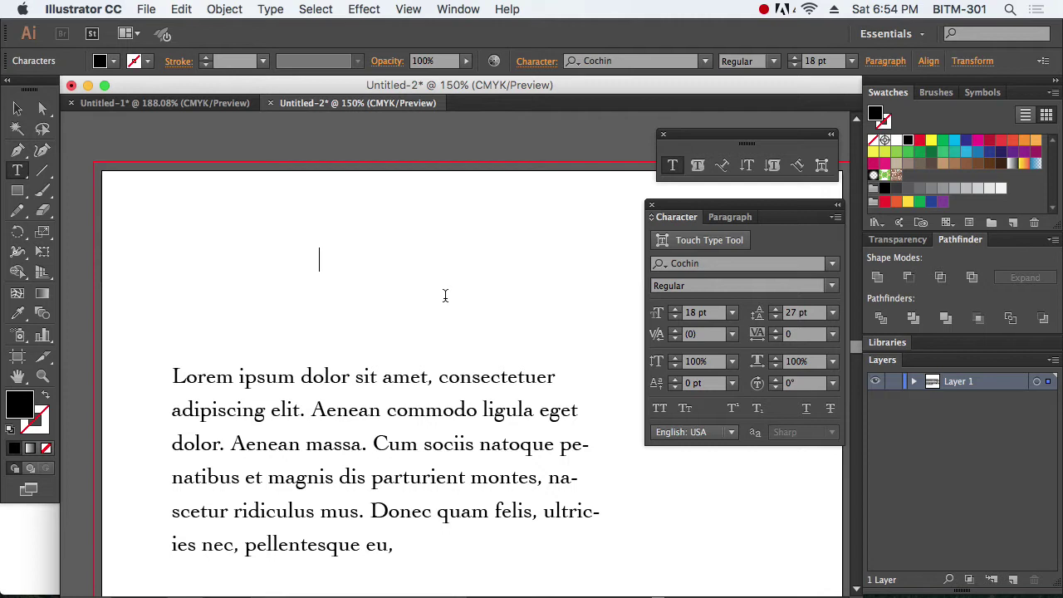
{"action": "type", "text": "Bangla"}
{"action": "key", "text": "BackSpace"}
{"action": "type", "text": "desh"}
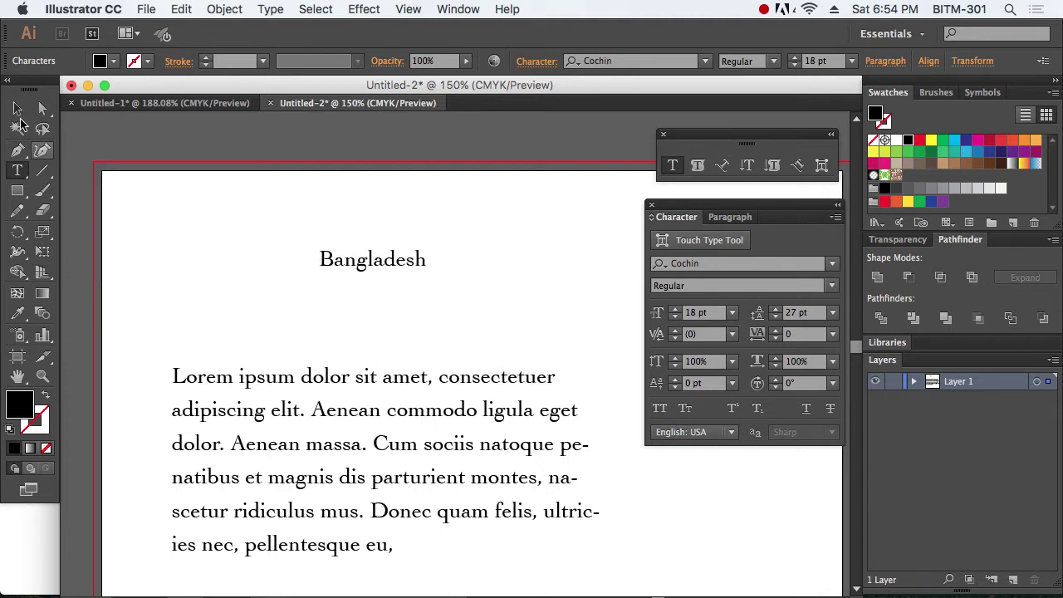
{"action": "key", "text": "Escape"}
{"action": "left_click_drag", "start_coordinate": [398, 264], "coordinate": [375, 268]}
Step: Apply -20 kerning between the d and e of Bangladesh
{"action": "double_click", "coordinate": [375, 267]}
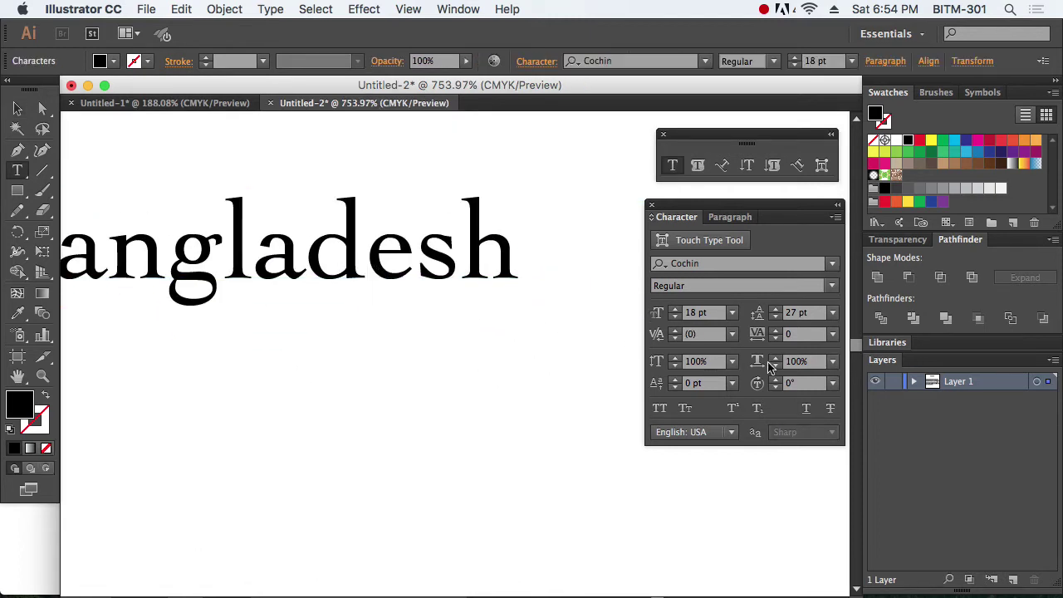
{"action": "left_click", "coordinate": [707, 335]}
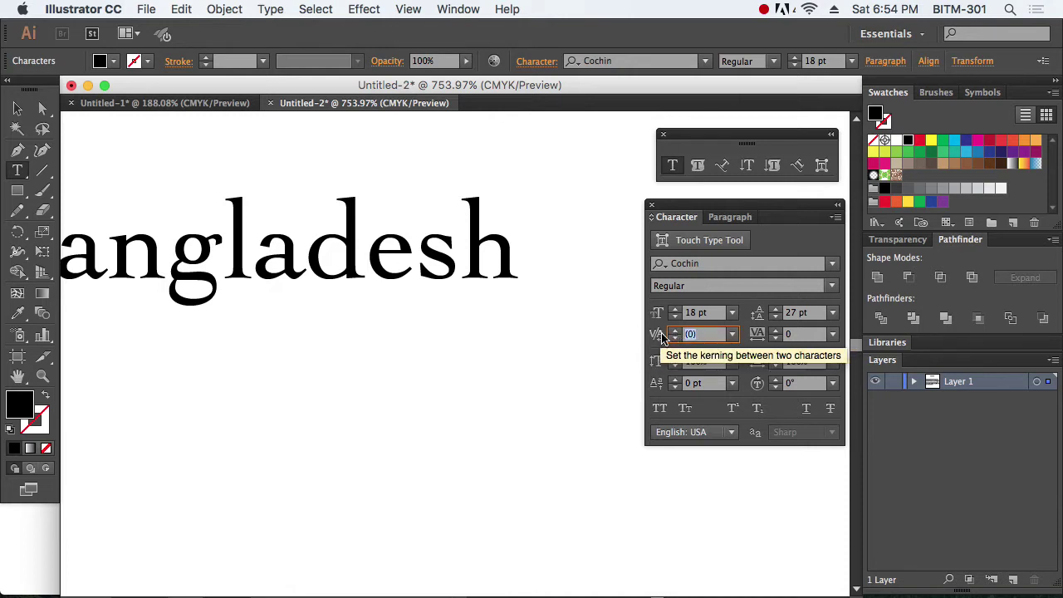
{"action": "type", "text": "-20"}
{"action": "key", "text": "Return"}
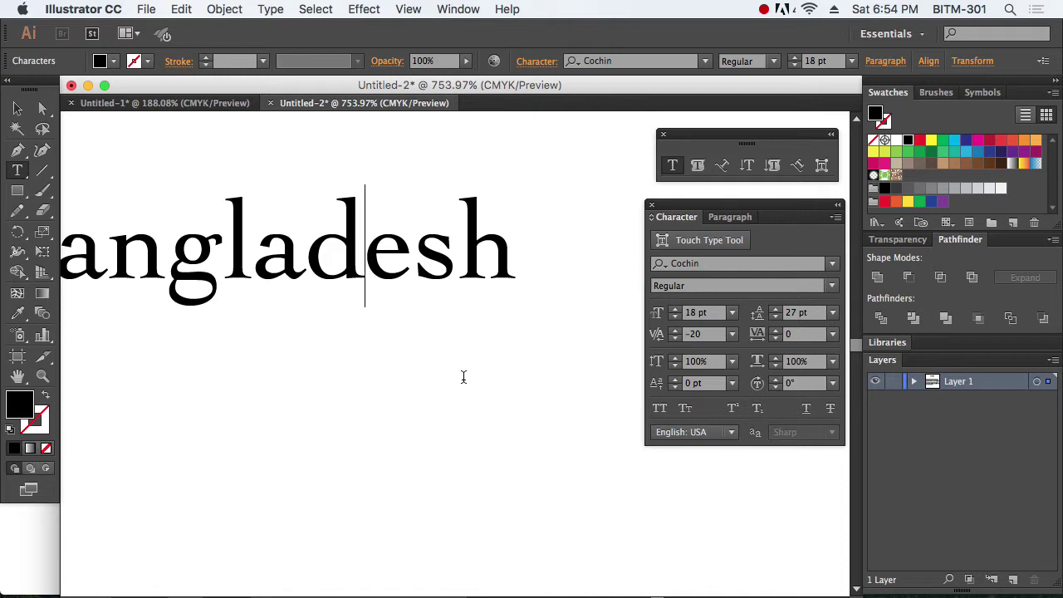
{"action": "key", "text": "Escape"}
{"action": "left_click", "coordinate": [445, 369]}
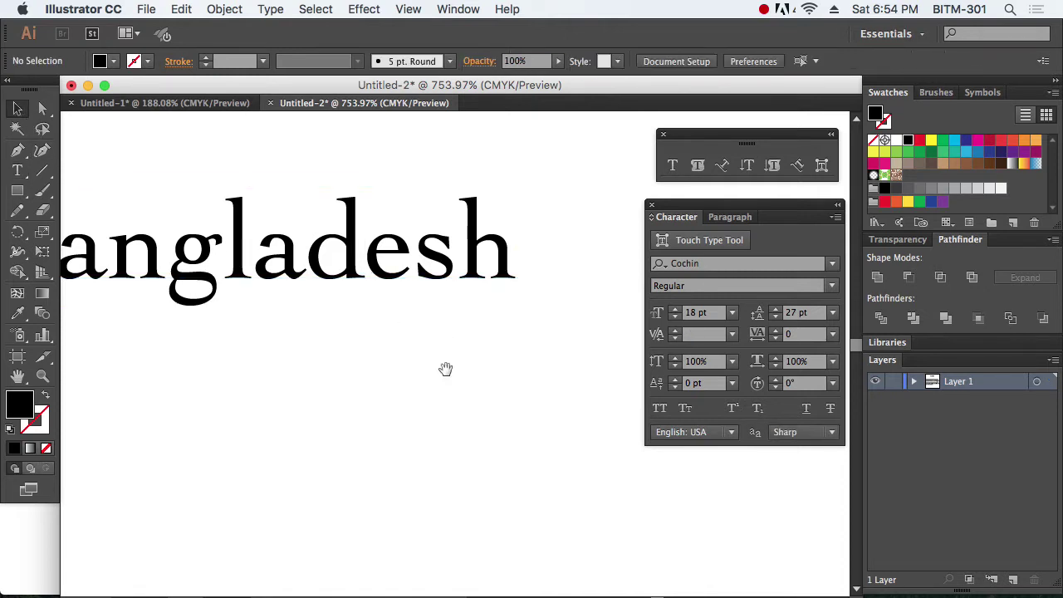
{"action": "scroll", "coordinate": [445, 369], "scroll_direction": "left", "scroll_amount": 5}
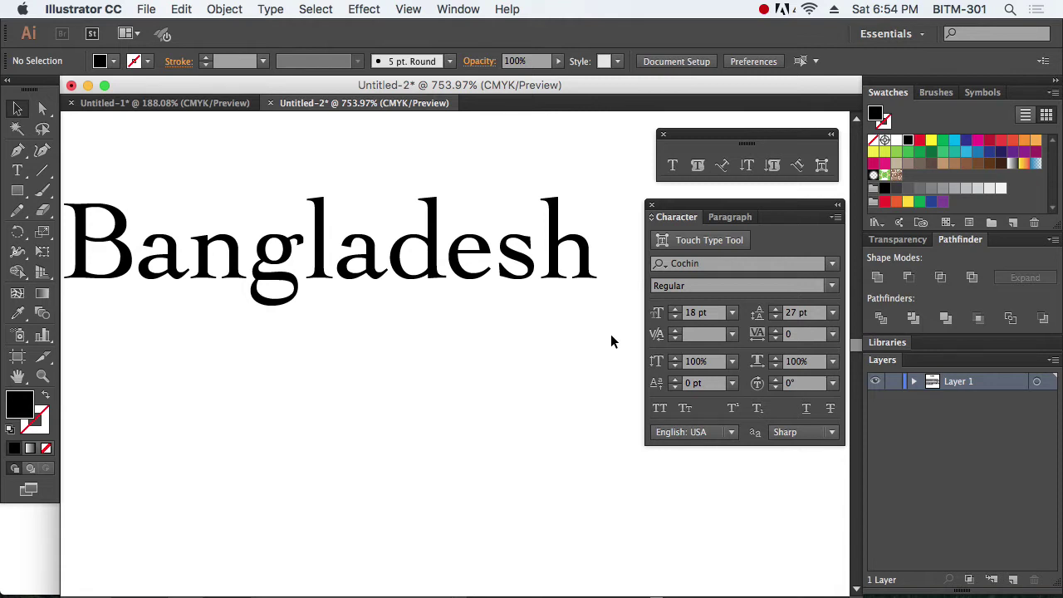
{"action": "left_click_drag", "start_coordinate": [495, 313], "coordinate": [517, 308]}
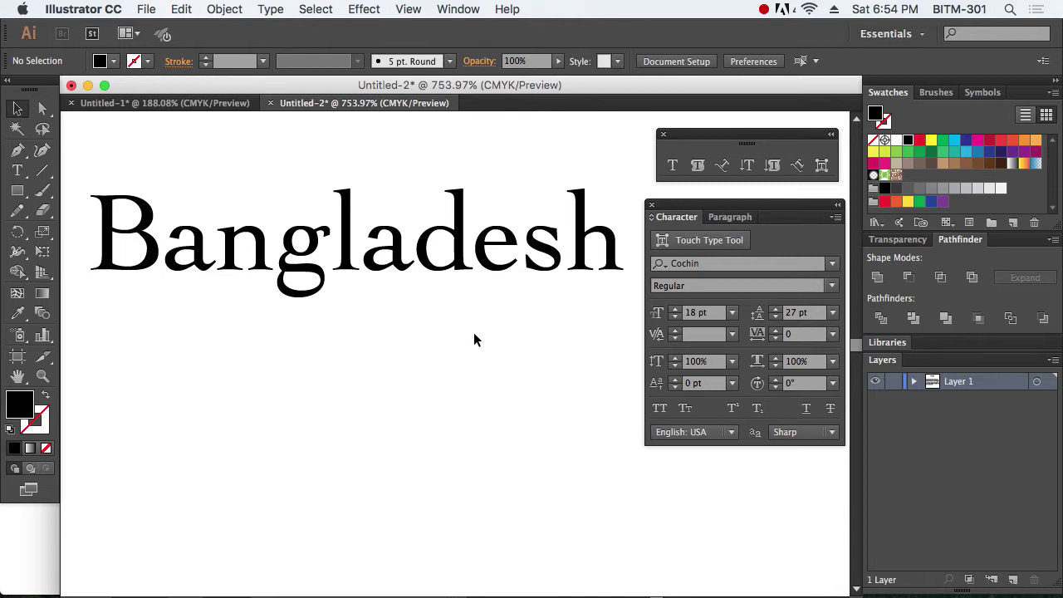
Step: Try kerning values of -15, 50 and 80 between d and e
{"action": "double_click", "coordinate": [475, 264]}
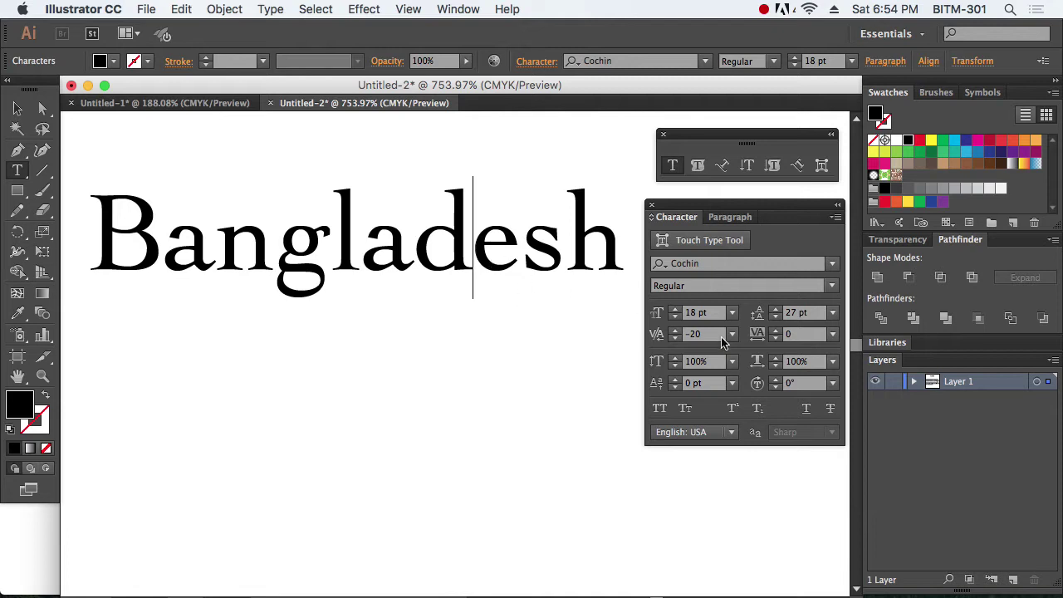
{"action": "left_click", "coordinate": [696, 334]}
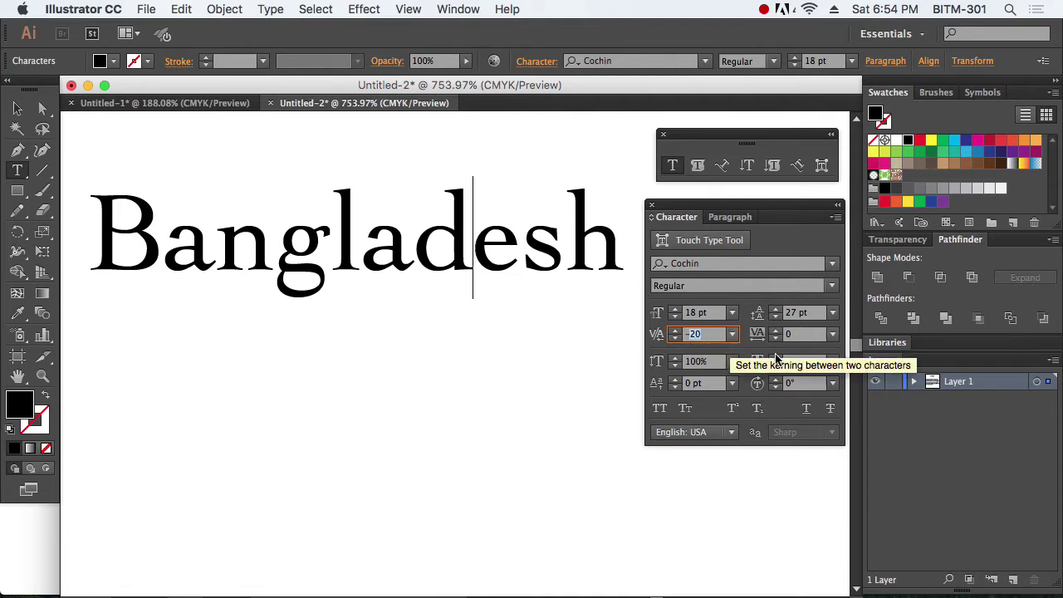
{"action": "type", "text": "-15"}
{"action": "key", "text": "Return"}
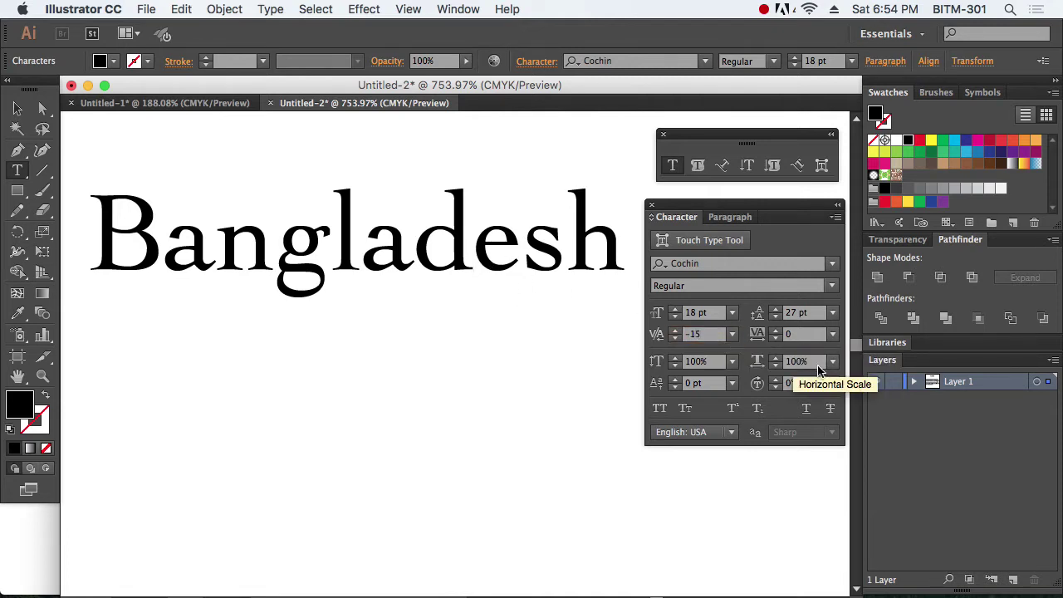
{"action": "left_click", "coordinate": [657, 334]}
{"action": "type", "text": "50"}
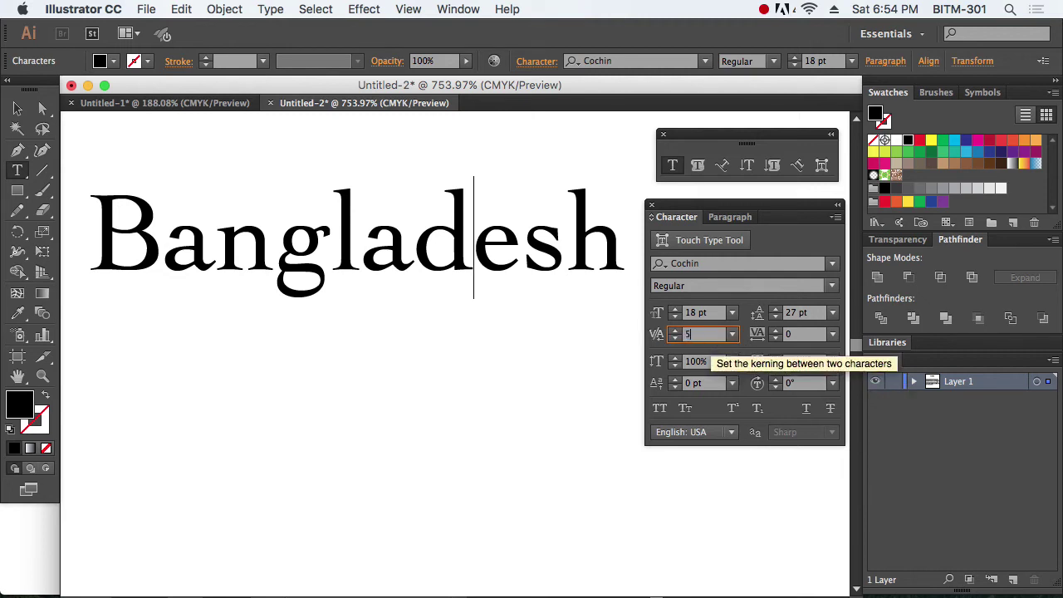
{"action": "key", "text": "Return"}
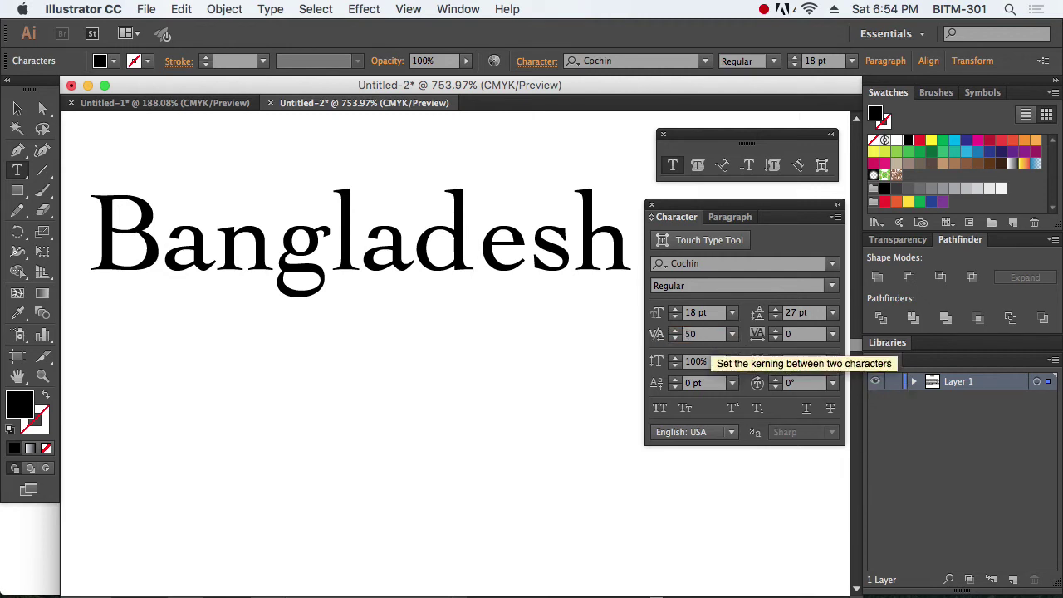
{"action": "left_click", "coordinate": [660, 334]}
{"action": "type", "text": "80"}
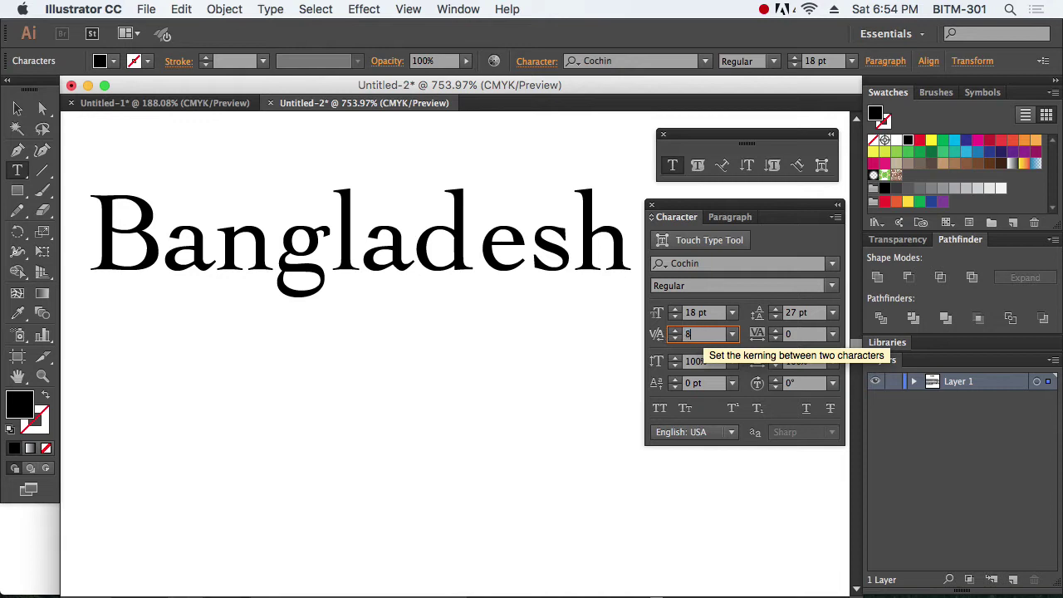
{"action": "key", "text": "Return"}
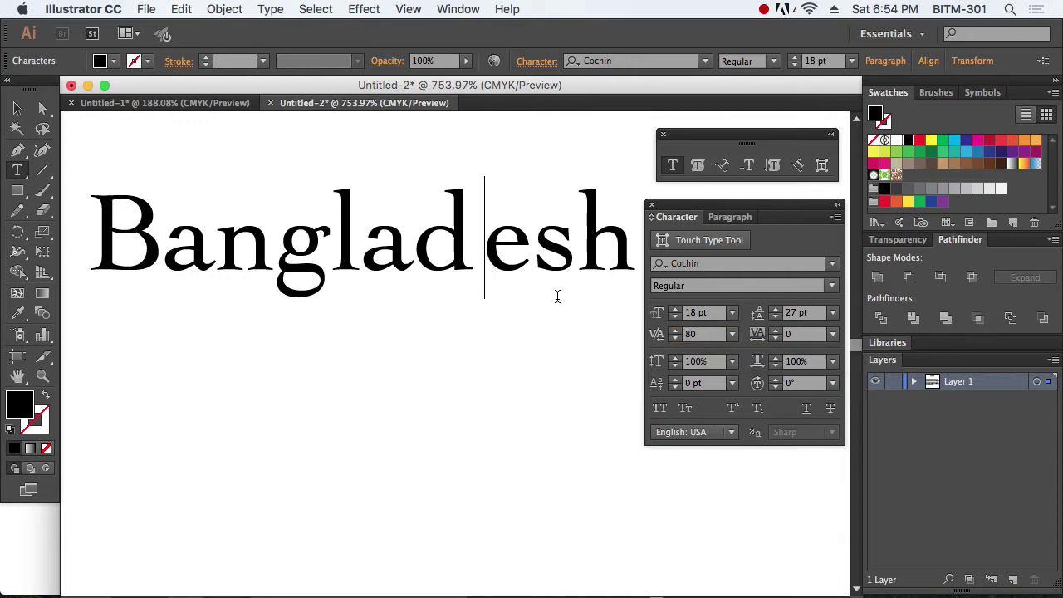
Step: Reset the kerning between d and e back to 0 and leave text editing
{"action": "left_click", "coordinate": [17, 110]}
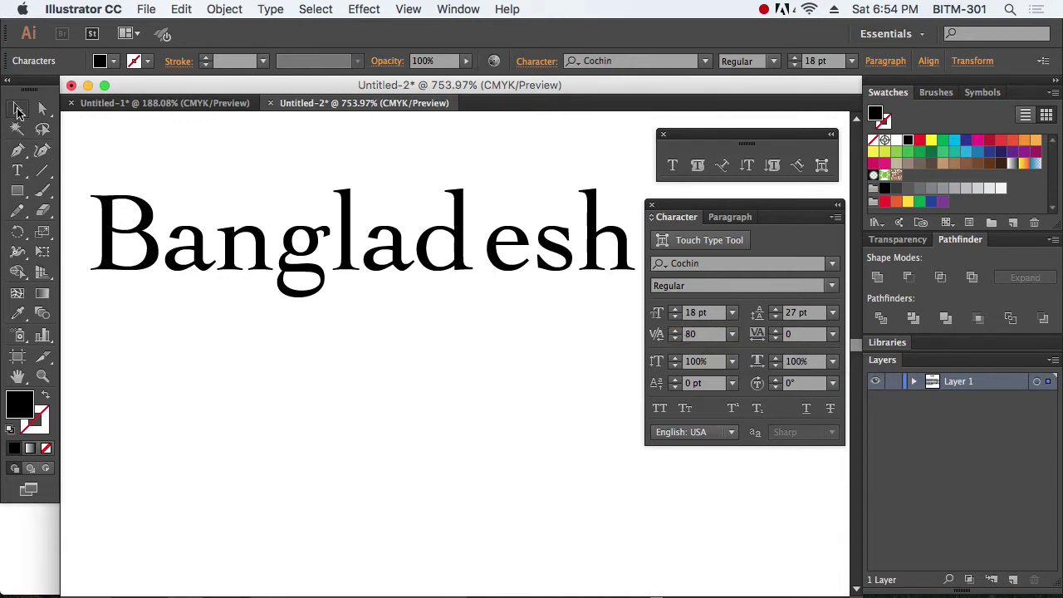
{"action": "left_click", "coordinate": [519, 352]}
{"action": "double_click", "coordinate": [488, 263]}
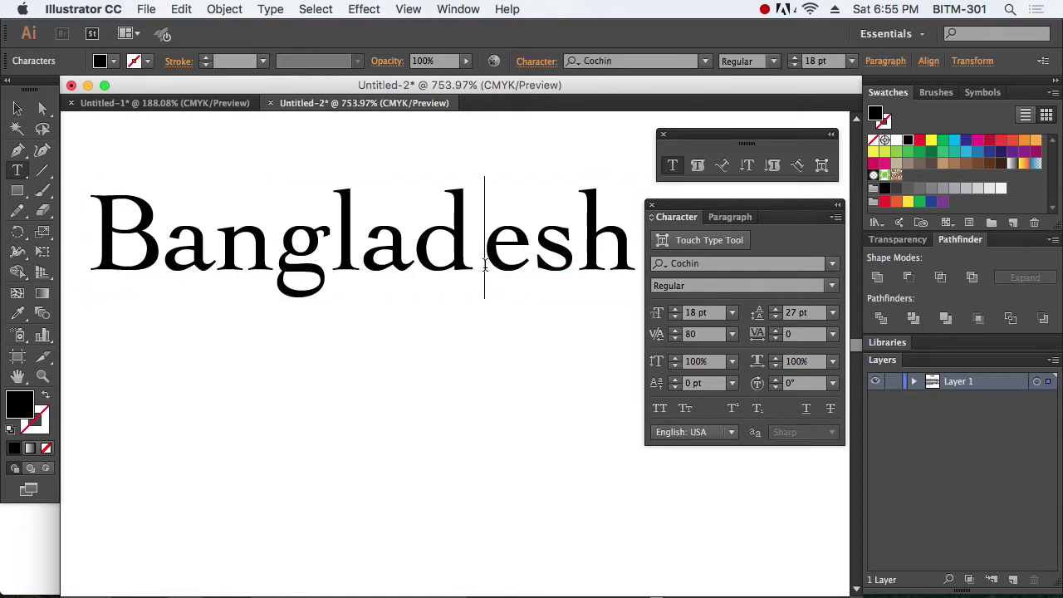
{"action": "double_click", "coordinate": [714, 337]}
{"action": "type", "text": "0"}
{"action": "key", "text": "Return"}
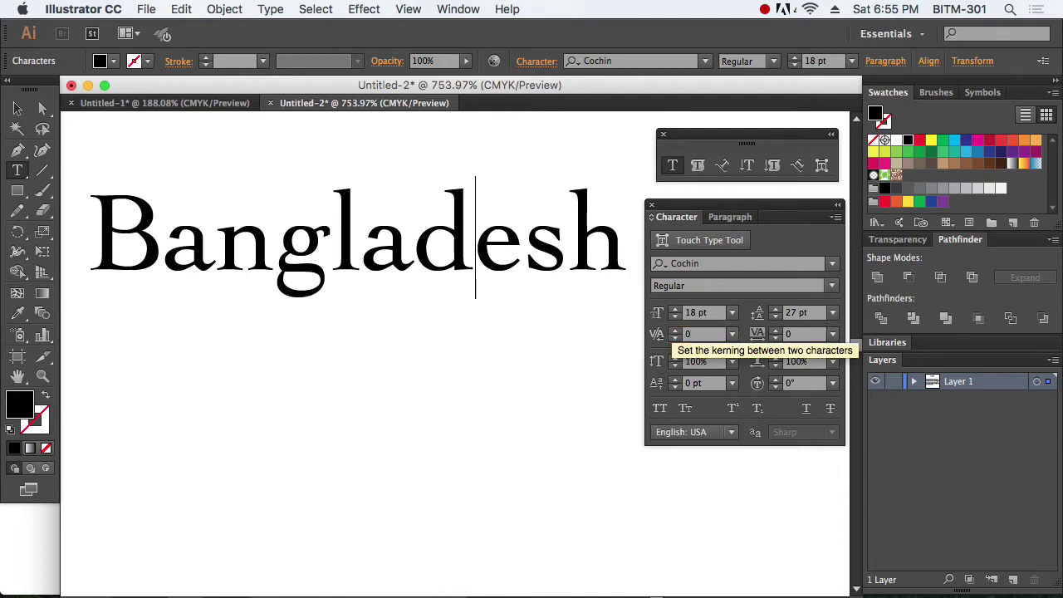
{"action": "left_click_drag", "start_coordinate": [628, 246], "coordinate": [145, 198]}
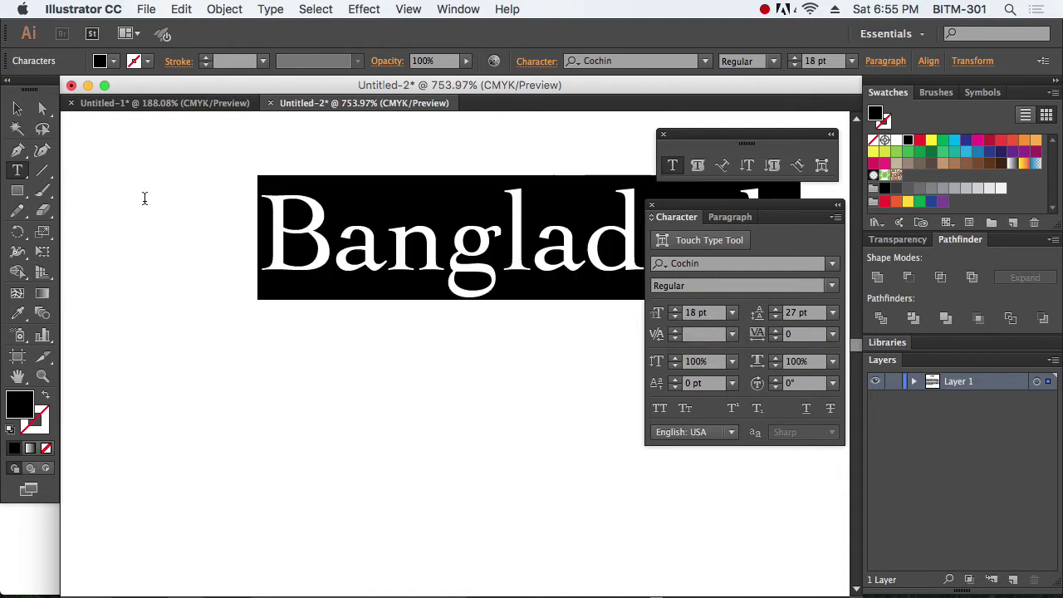
{"action": "left_click", "coordinate": [20, 113]}
Step: Set the tracking of Bangladesh to 100 from the tracking presets
{"action": "key", "text": "super+minus"}
{"action": "key", "text": "super+minus"}
{"action": "key", "text": "super+minus"}
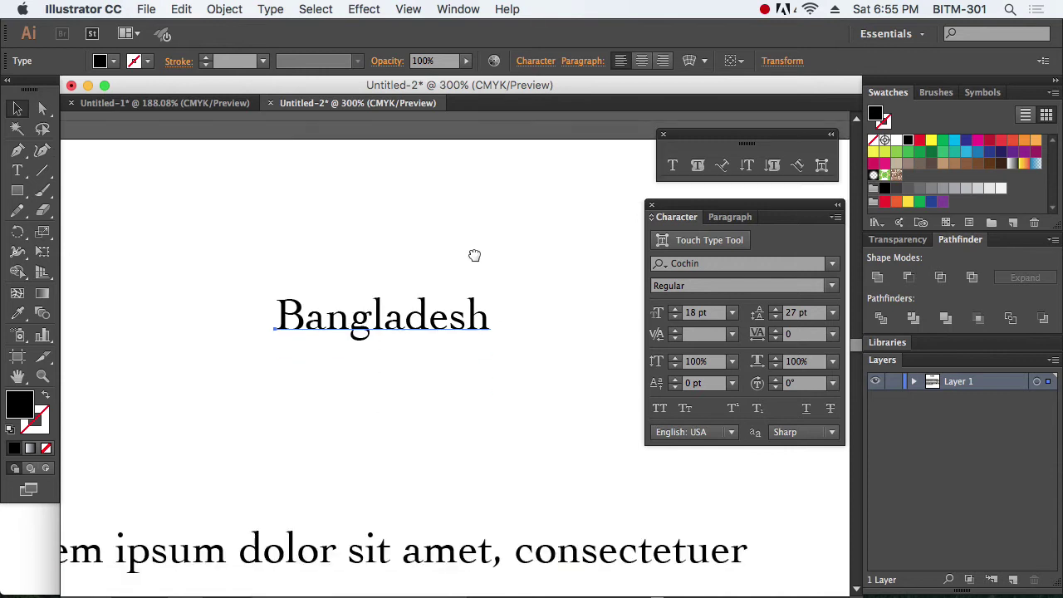
{"action": "left_click_drag", "start_coordinate": [475, 255], "coordinate": [474, 210]}
{"action": "left_click_drag", "start_coordinate": [236, 218], "coordinate": [594, 384]}
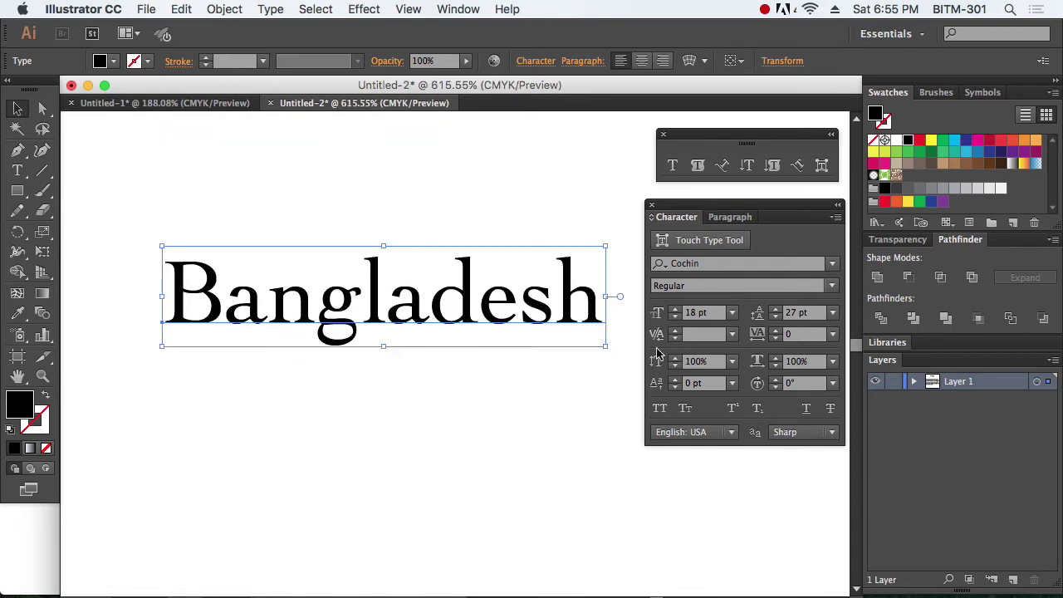
{"action": "left_click", "coordinate": [833, 334]}
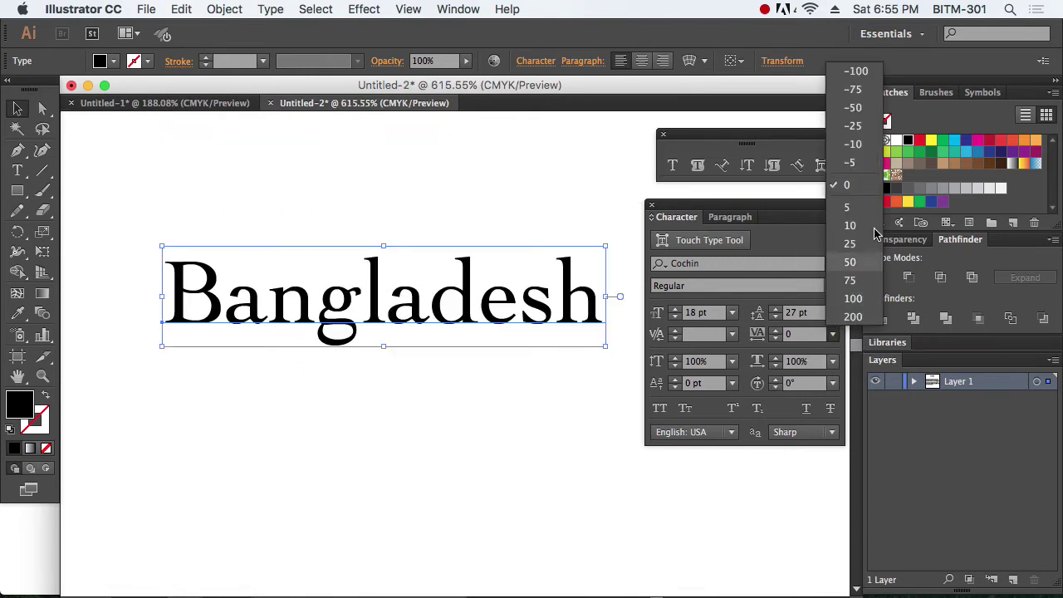
{"action": "left_click", "coordinate": [865, 301]}
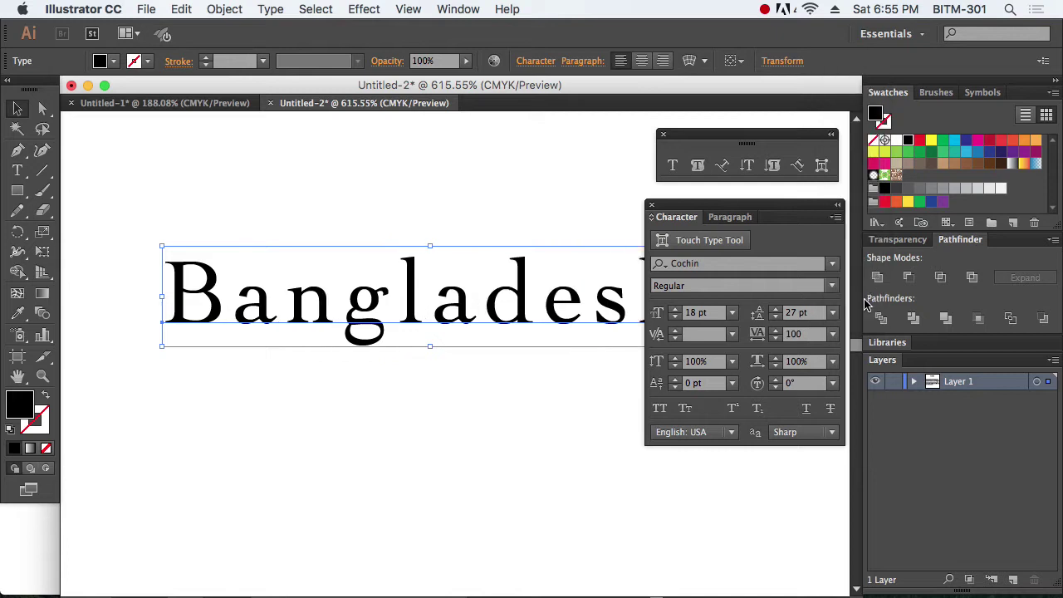
Step: Tighten the tracking to -100, then select the whole word Bangladesh
{"action": "left_click_drag", "start_coordinate": [708, 207], "coordinate": [687, 356]}
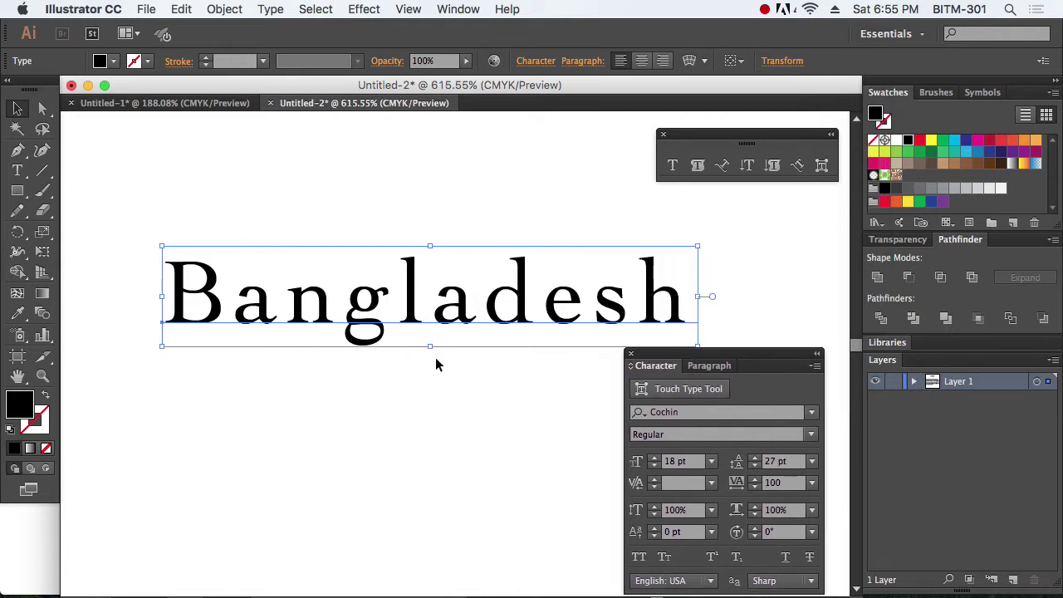
{"action": "scroll", "coordinate": [437, 363], "scroll_direction": "down", "scroll_amount": 2}
{"action": "left_click", "coordinate": [811, 483]}
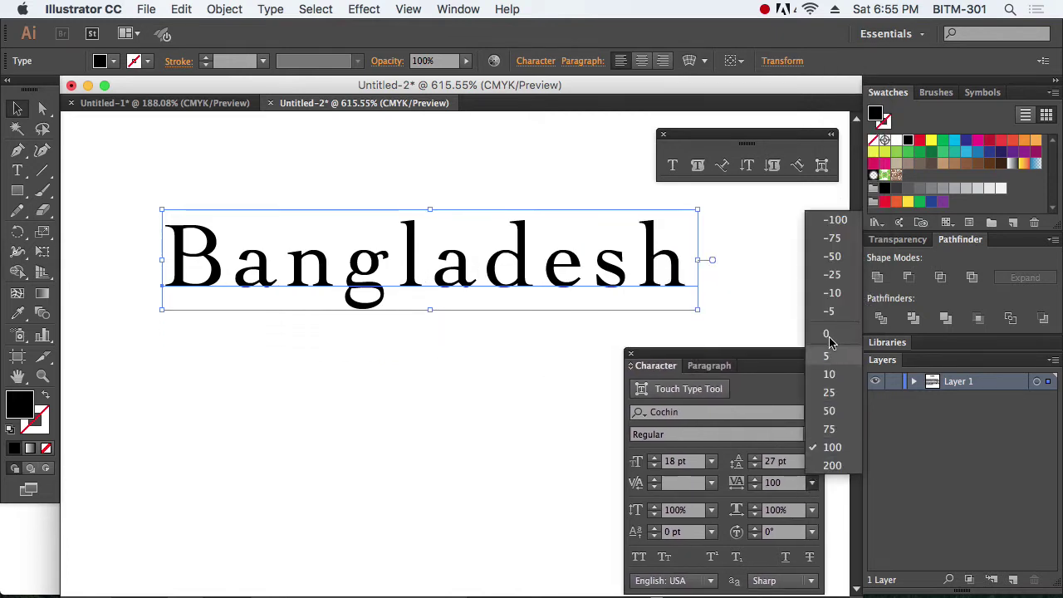
{"action": "left_click", "coordinate": [835, 219]}
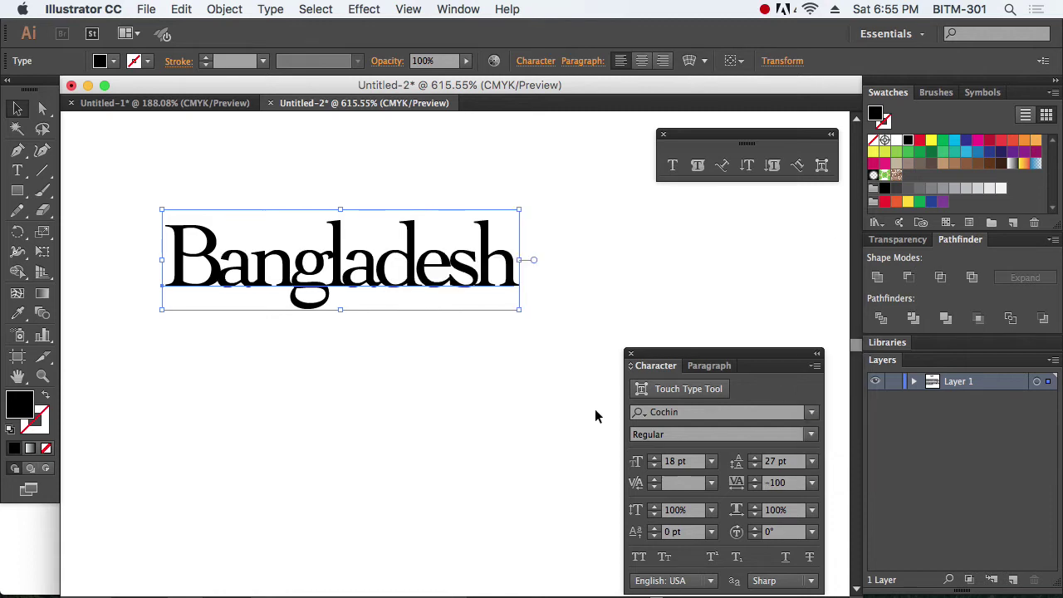
{"action": "left_click_drag", "start_coordinate": [763, 358], "coordinate": [767, 247]}
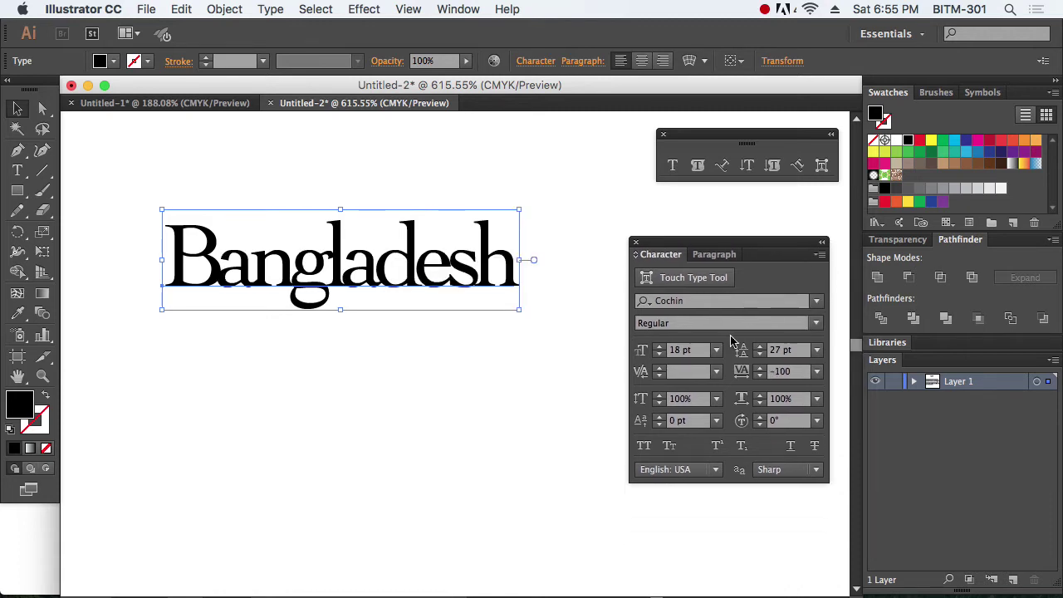
{"action": "double_click", "coordinate": [416, 281]}
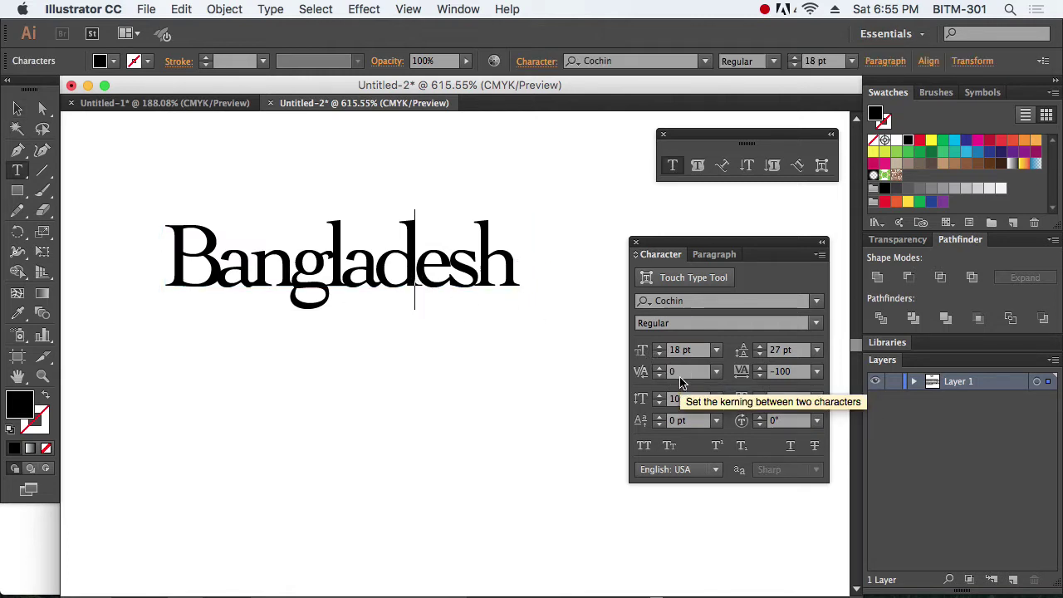
{"action": "left_click", "coordinate": [391, 255]}
{"action": "double_click", "coordinate": [390, 255]}
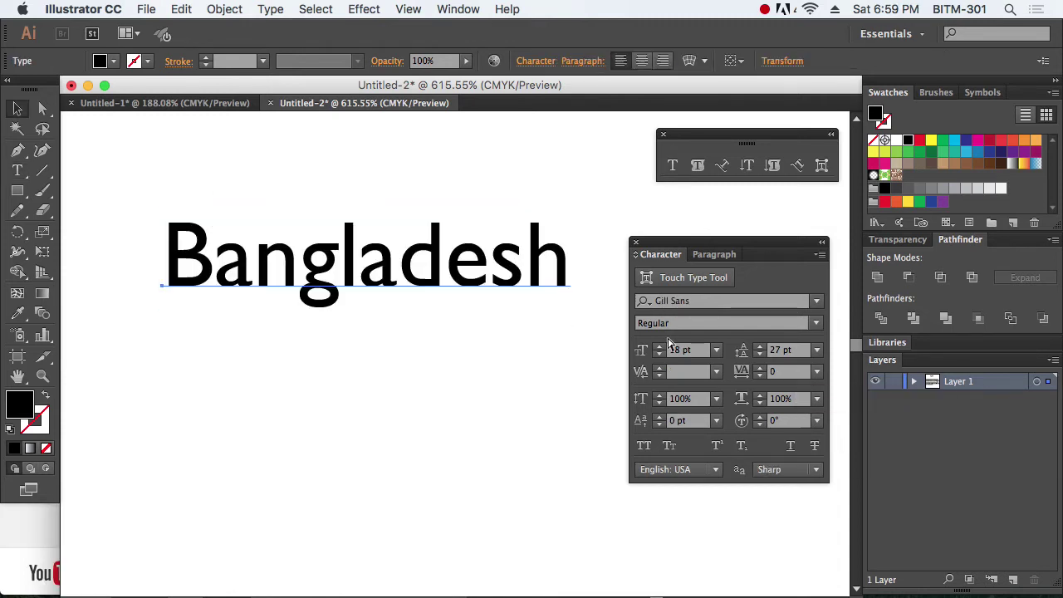
Step: Squash Bangladesh to 50% vertical scale and 50% horizontal scale
{"action": "key", "text": "Escape"}
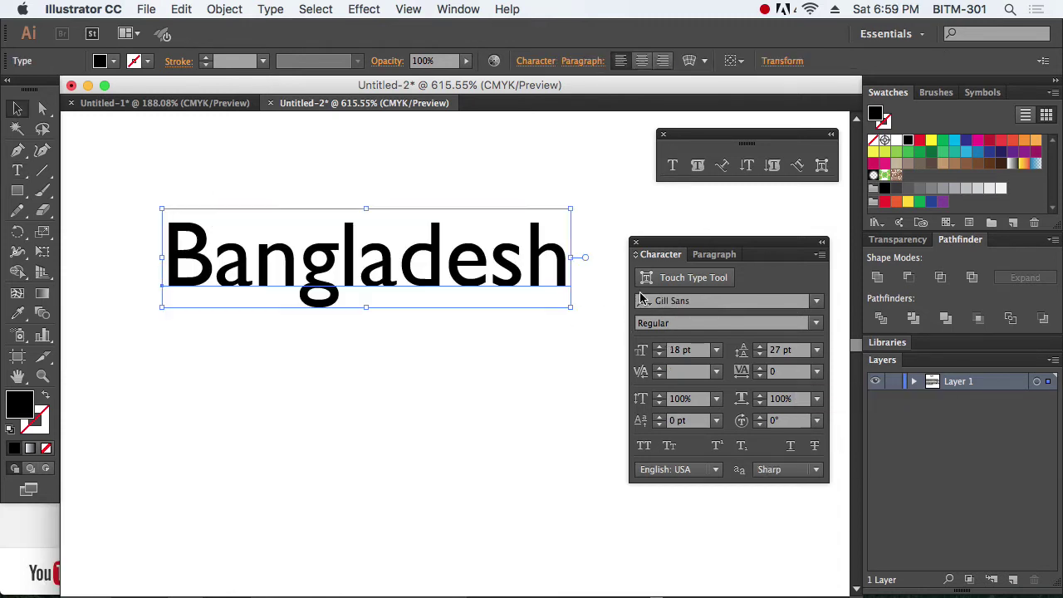
{"action": "left_click_drag", "start_coordinate": [717, 246], "coordinate": [702, 220]}
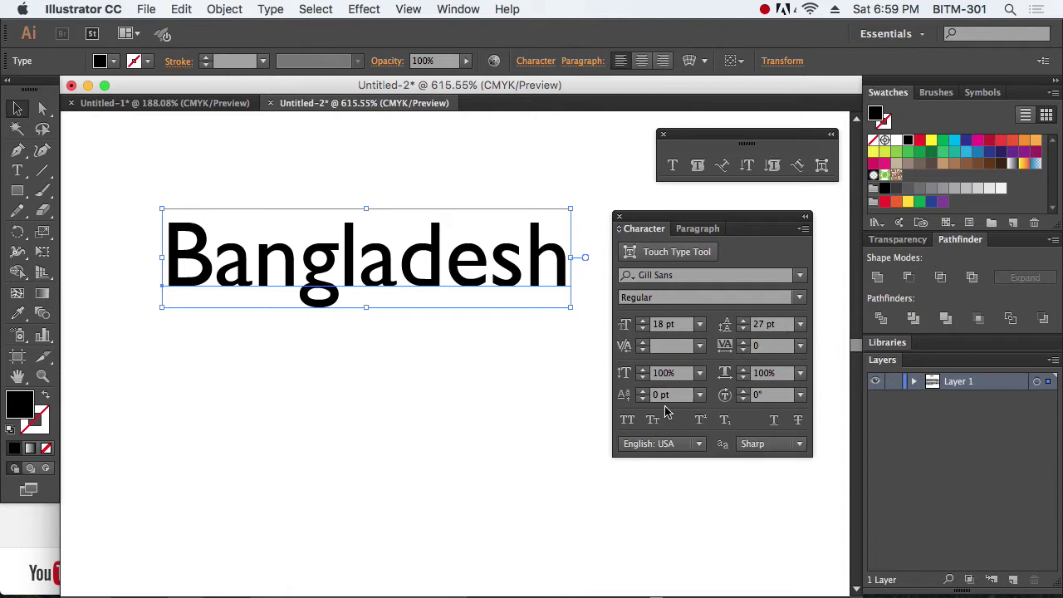
{"action": "left_click", "coordinate": [637, 379]}
{"action": "type", "text": "50"}
{"action": "key", "text": "Return"}
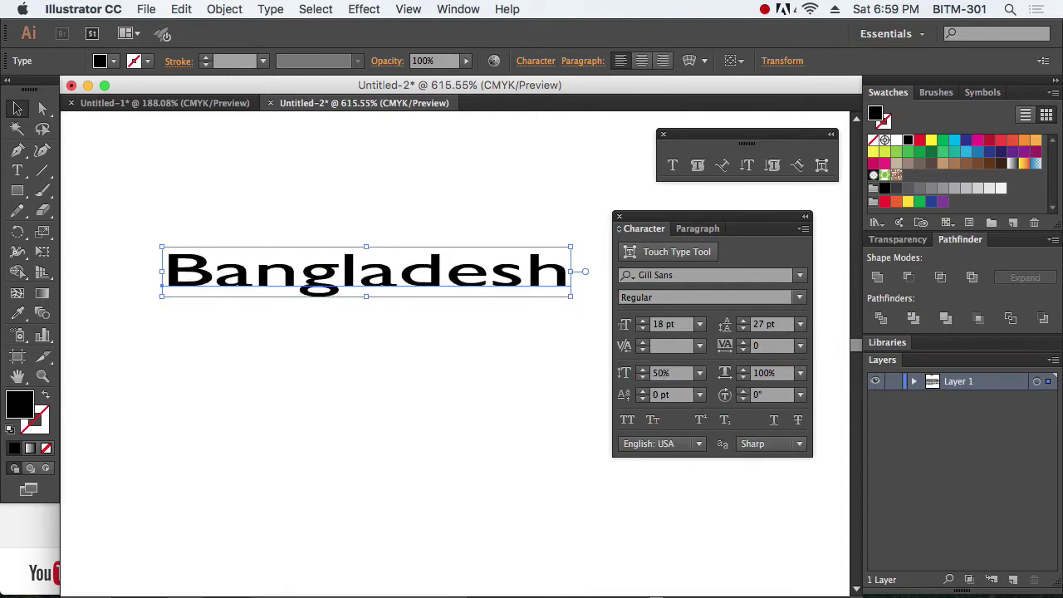
{"action": "left_click", "coordinate": [765, 373]}
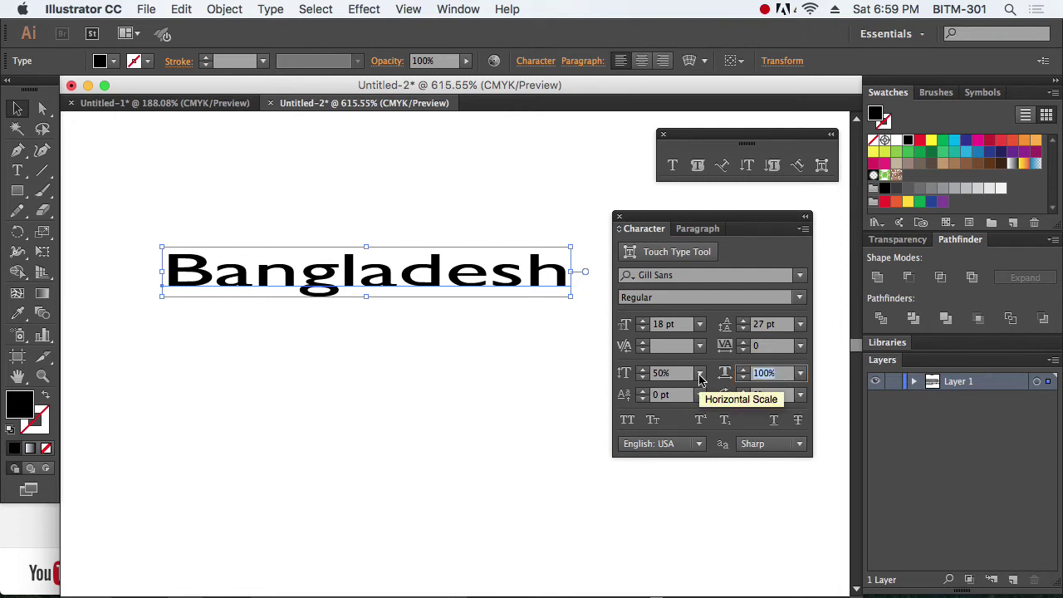
{"action": "type", "text": "50"}
{"action": "key", "text": "Return"}
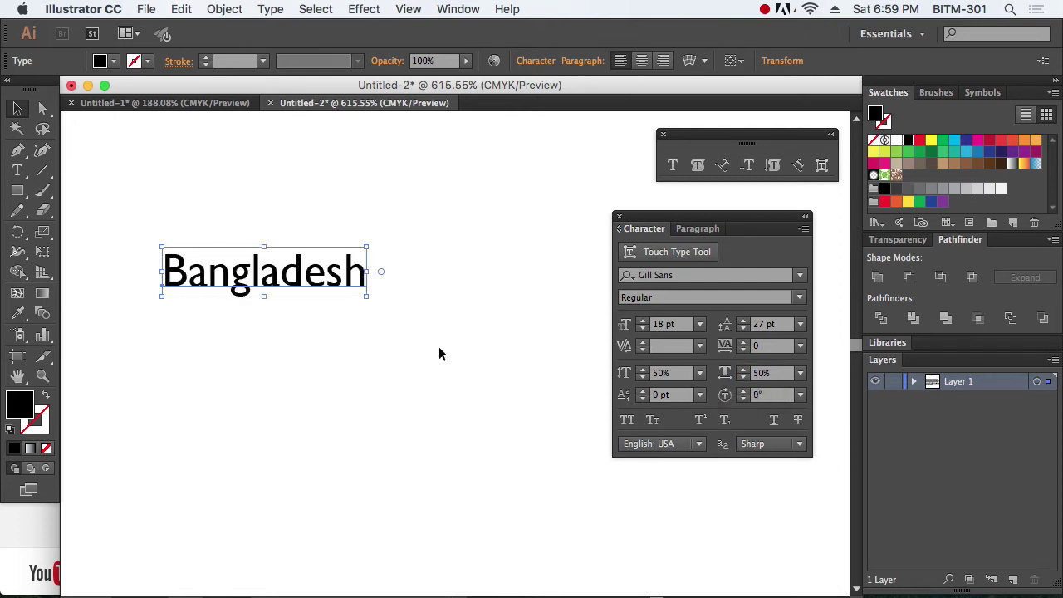
{"action": "left_click", "coordinate": [440, 354]}
{"action": "left_click", "coordinate": [272, 247]}
Step: Restore both vertical and horizontal scale to 100%
{"action": "left_click", "coordinate": [673, 373]}
{"action": "type", "text": "100"}
{"action": "key", "text": "Tab"}
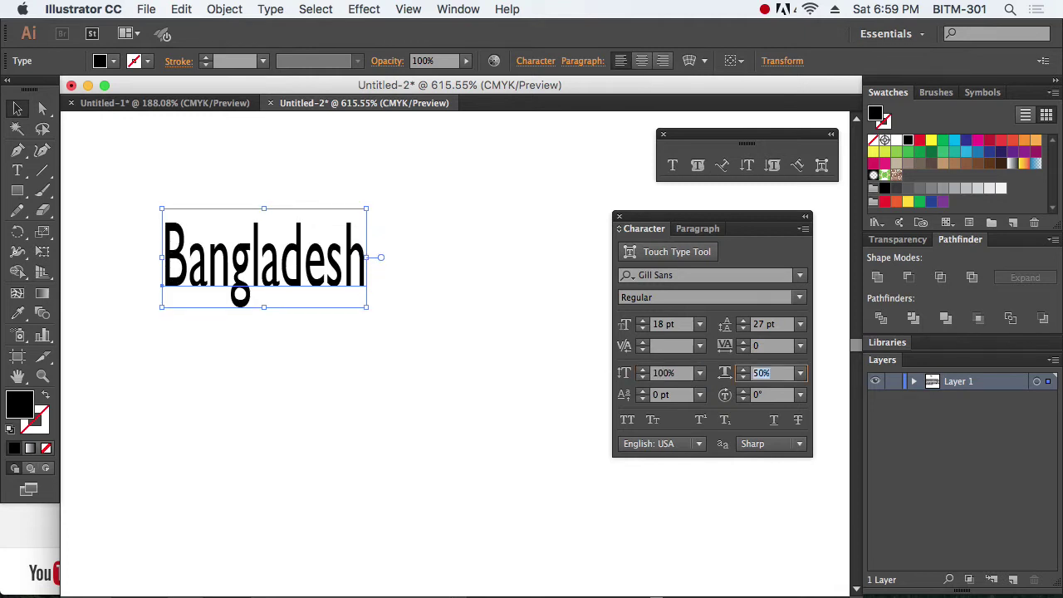
{"action": "type", "text": "100"}
{"action": "key", "text": "Return"}
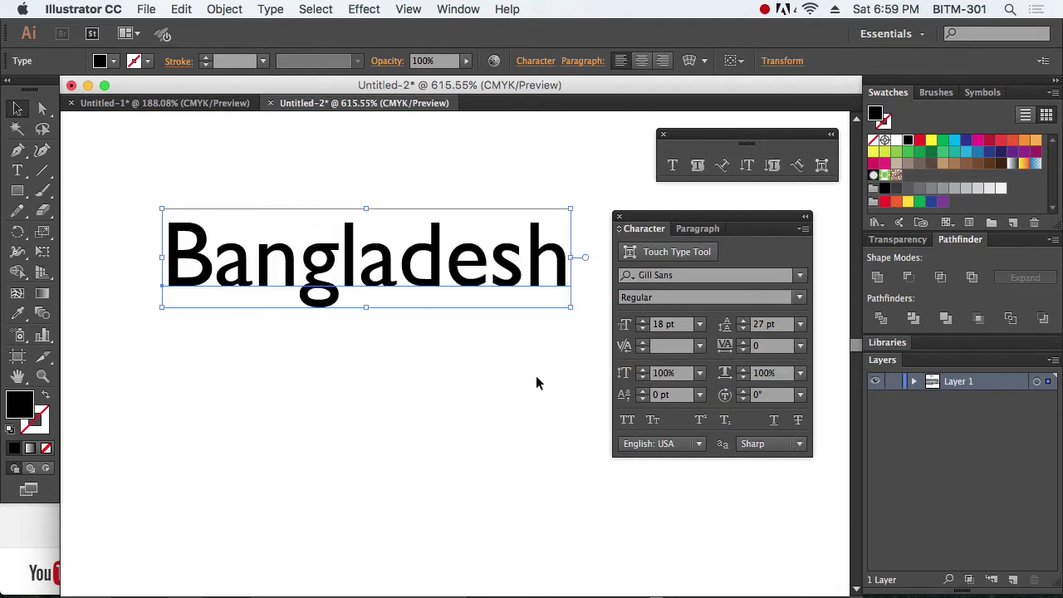
{"action": "left_click", "coordinate": [294, 363]}
{"action": "left_click", "coordinate": [451, 242]}
Step: Try All Caps and Small Caps on Bangladesh, then return it to normal case
{"action": "left_click", "coordinate": [628, 423]}
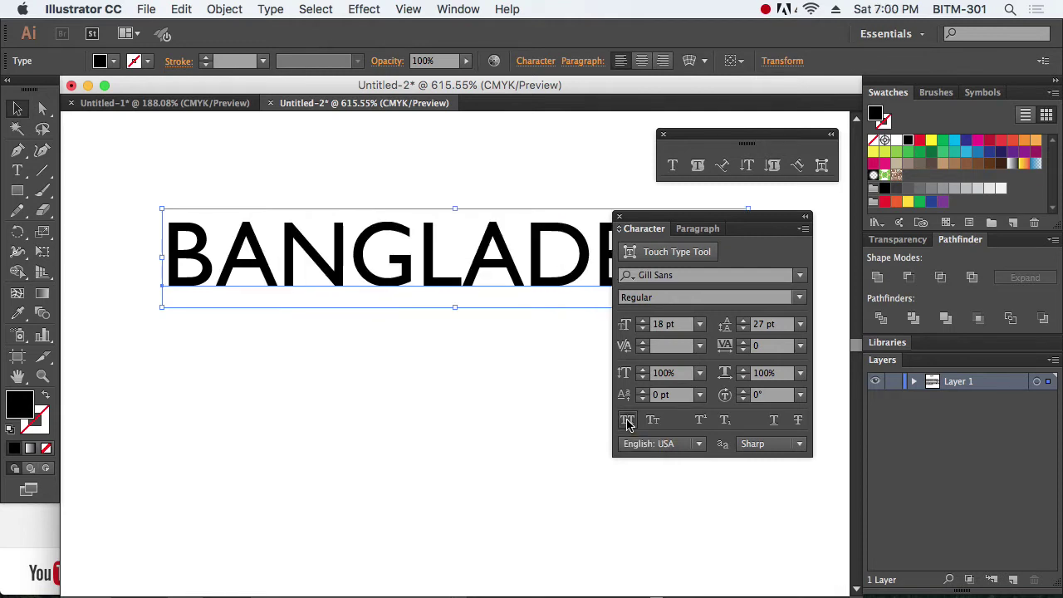
{"action": "left_click_drag", "start_coordinate": [681, 221], "coordinate": [736, 143]}
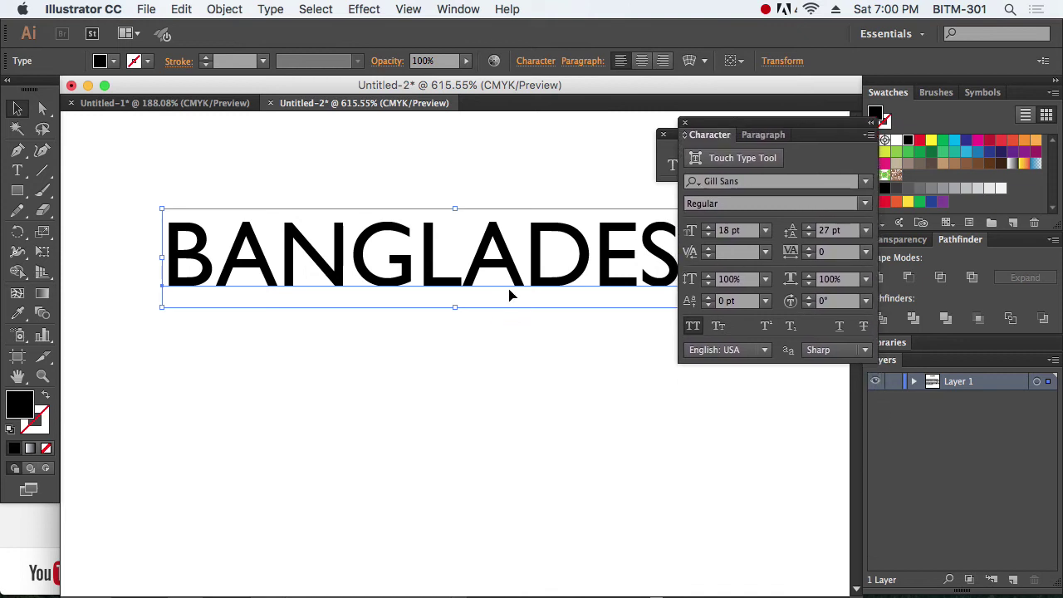
{"action": "left_click_drag", "start_coordinate": [500, 298], "coordinate": [479, 442]}
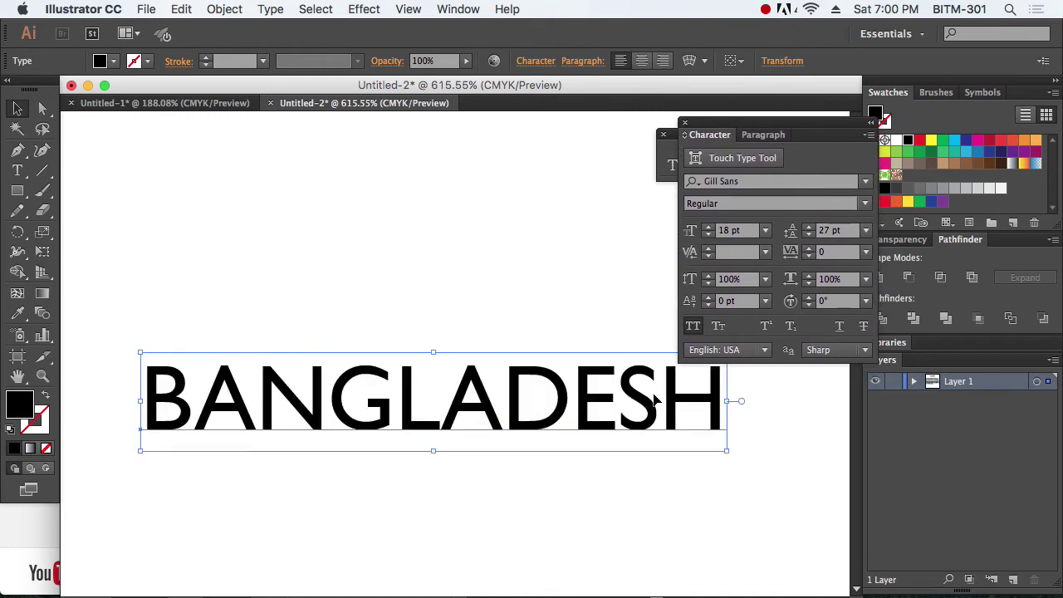
{"action": "left_click", "coordinate": [694, 329]}
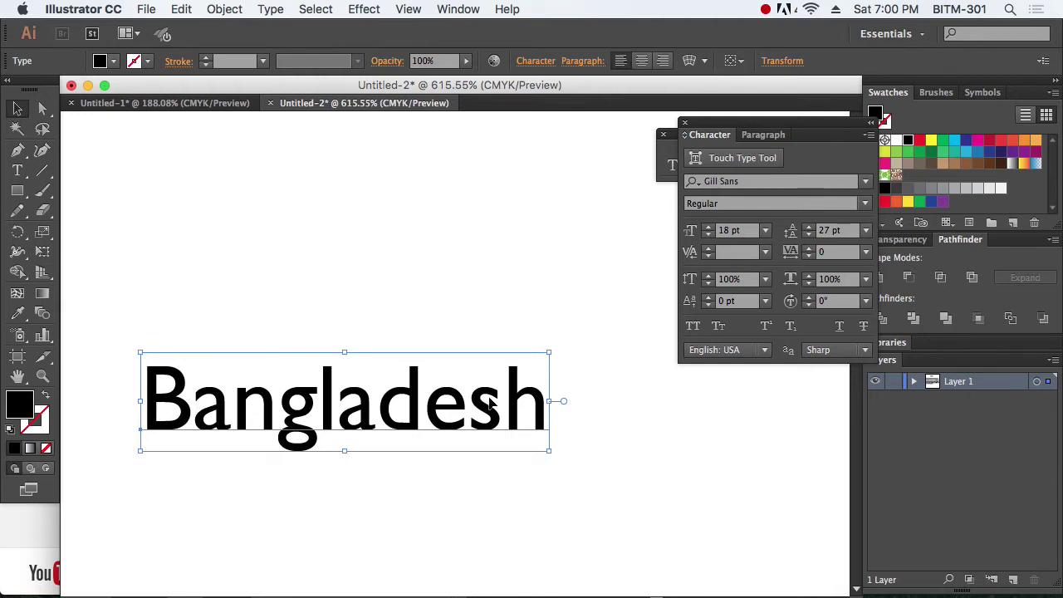
{"action": "left_click", "coordinate": [720, 328]}
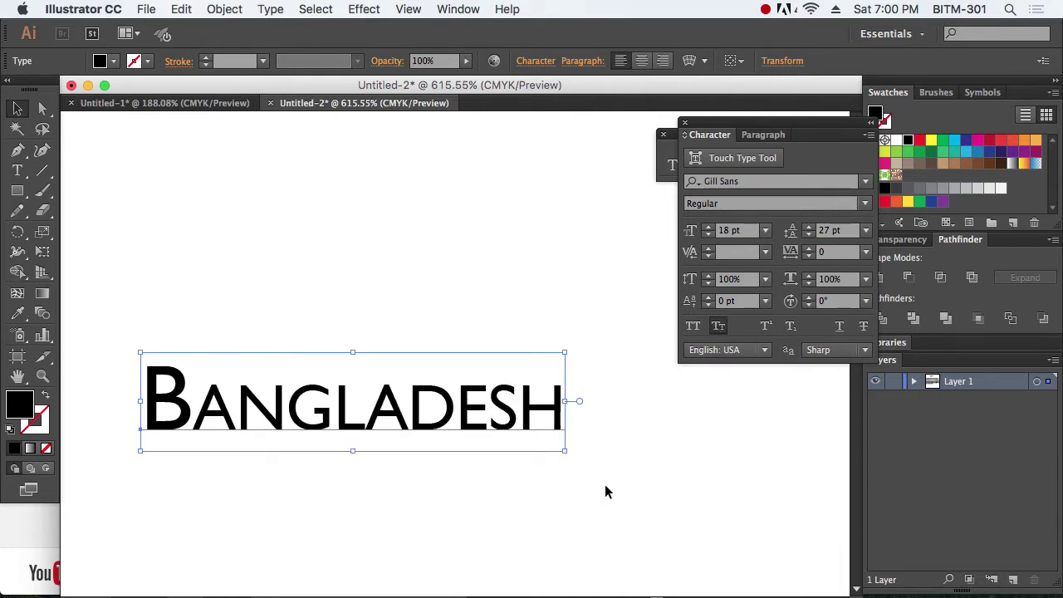
{"action": "left_click", "coordinate": [719, 328]}
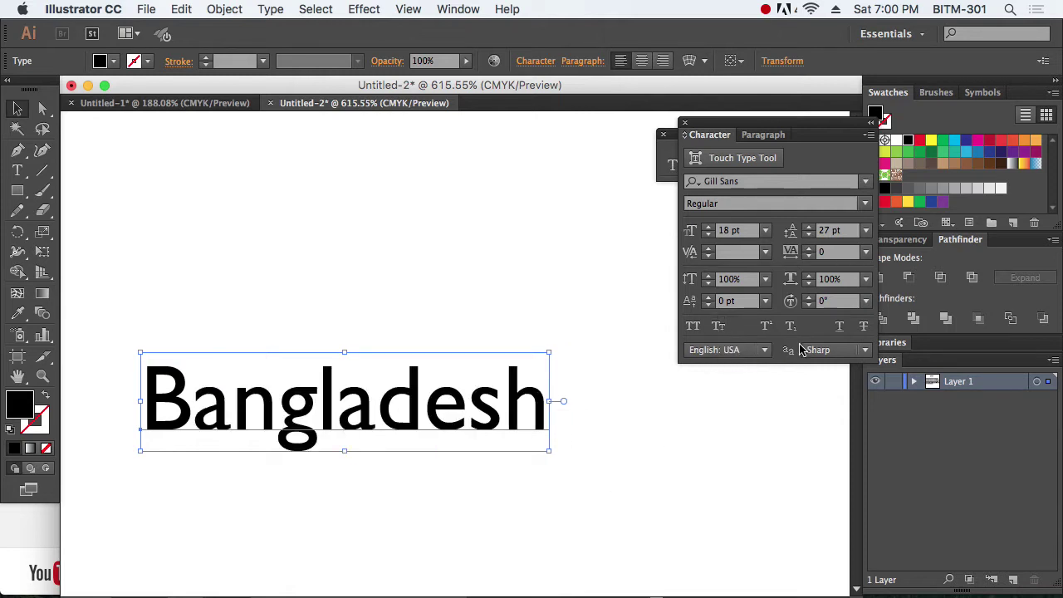
Step: Toggle an underline on and off, then add a strikethrough
{"action": "left_click", "coordinate": [840, 328]}
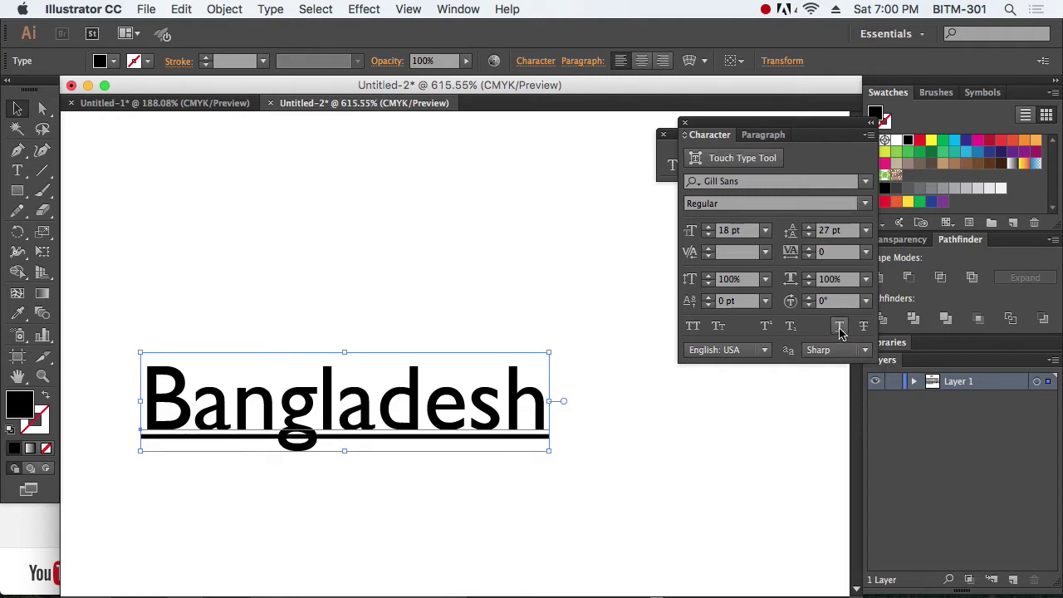
{"action": "left_click", "coordinate": [840, 327]}
{"action": "left_click", "coordinate": [864, 327]}
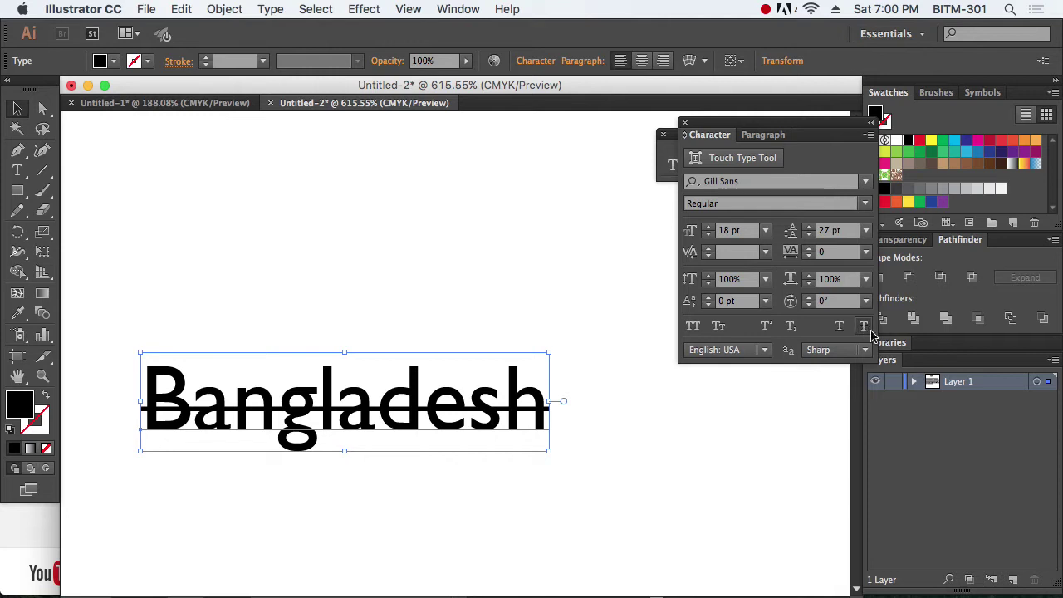
Step: Remove the strikethrough, add a '2' after Bangladesh and test superscript and subscript on it
{"action": "left_click", "coordinate": [864, 328]}
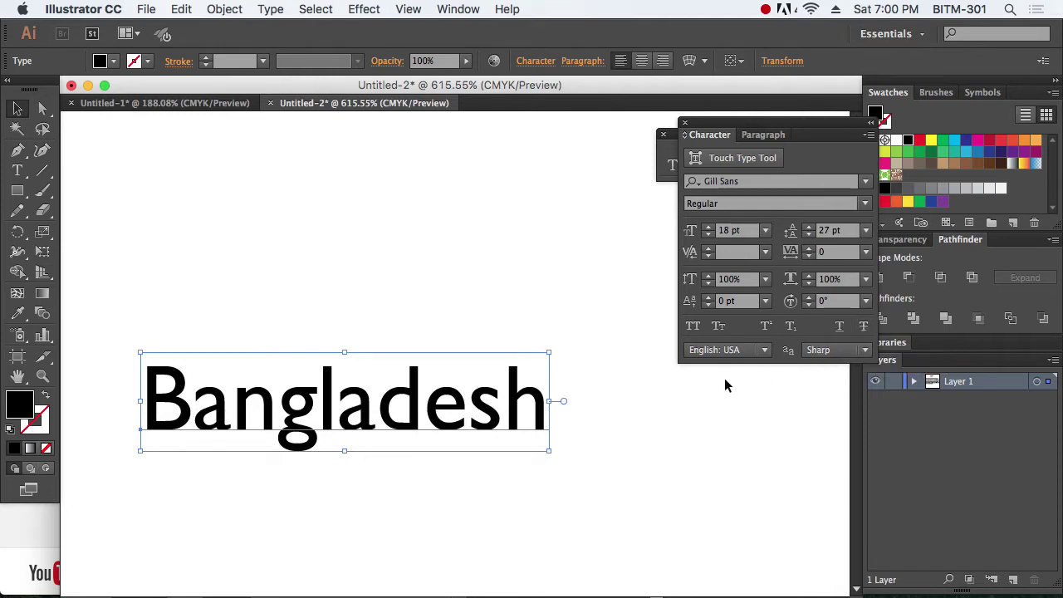
{"action": "double_click", "coordinate": [462, 395]}
{"action": "left_click", "coordinate": [542, 389]}
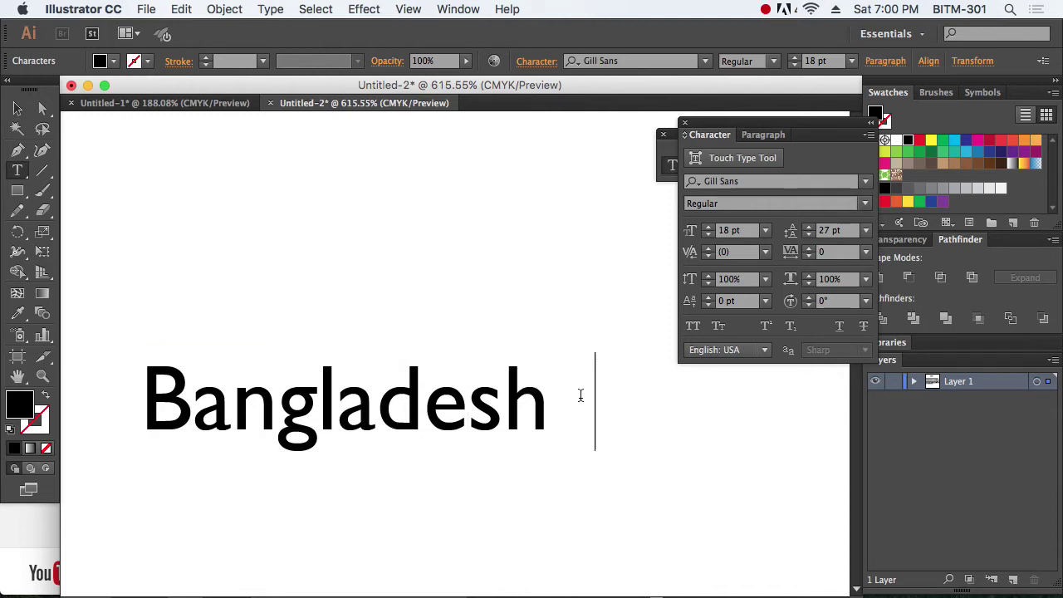
{"action": "type", "text": "2"}
{"action": "left_click_drag", "start_coordinate": [581, 396], "coordinate": [570, 394]}
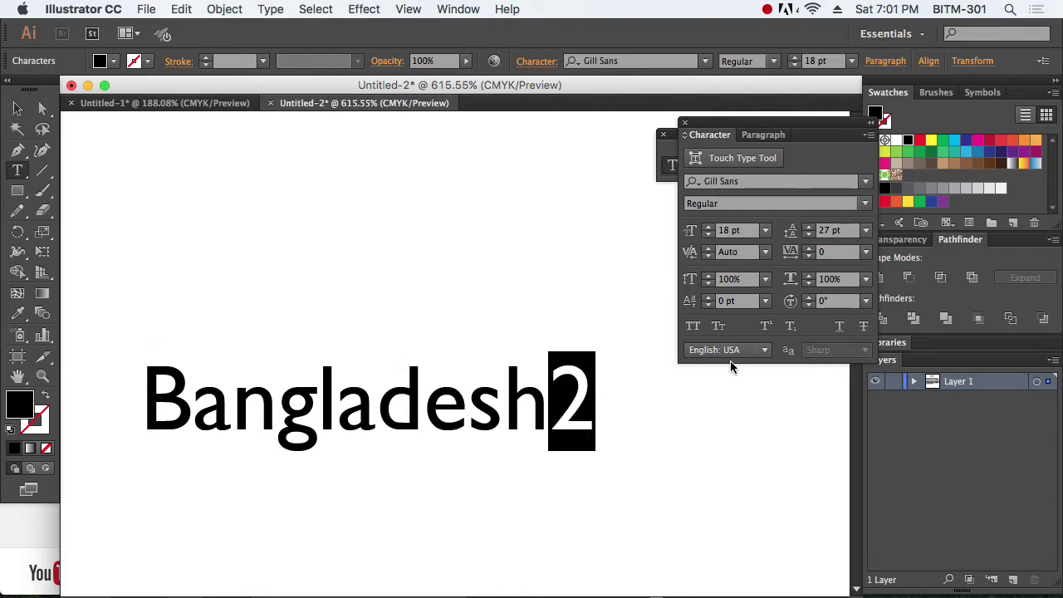
{"action": "left_click", "coordinate": [767, 329]}
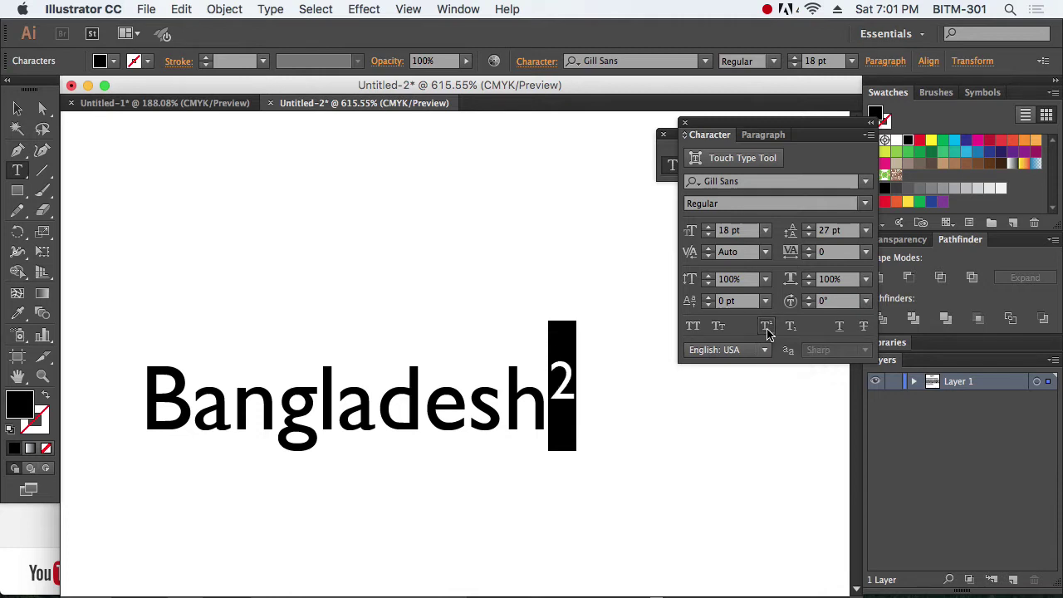
{"action": "left_click", "coordinate": [766, 329]}
{"action": "left_click", "coordinate": [791, 329]}
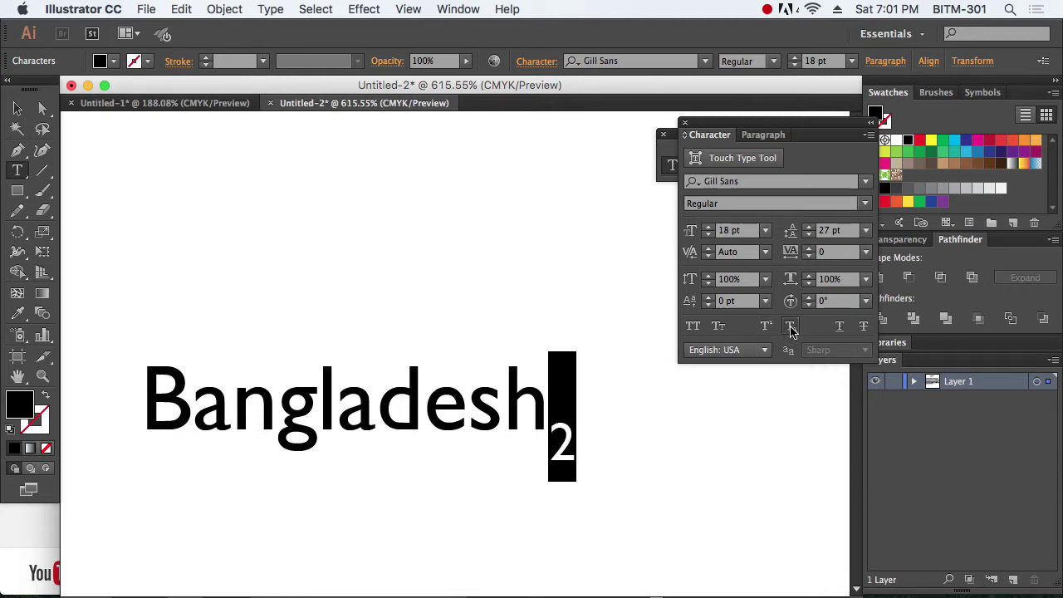
{"action": "left_click", "coordinate": [791, 329]}
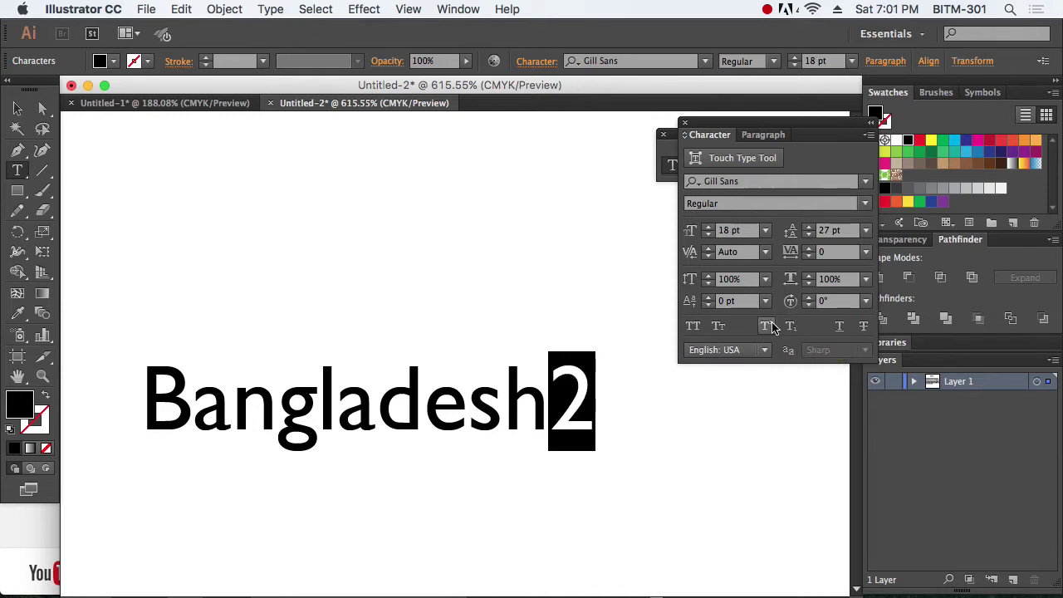
Step: Nudge the 2's baseline shift up and down, then delete the 2
{"action": "left_click_drag", "start_coordinate": [595, 384], "coordinate": [535, 388]}
{"action": "left_click", "coordinate": [708, 298]}
{"action": "left_click", "coordinate": [709, 297]}
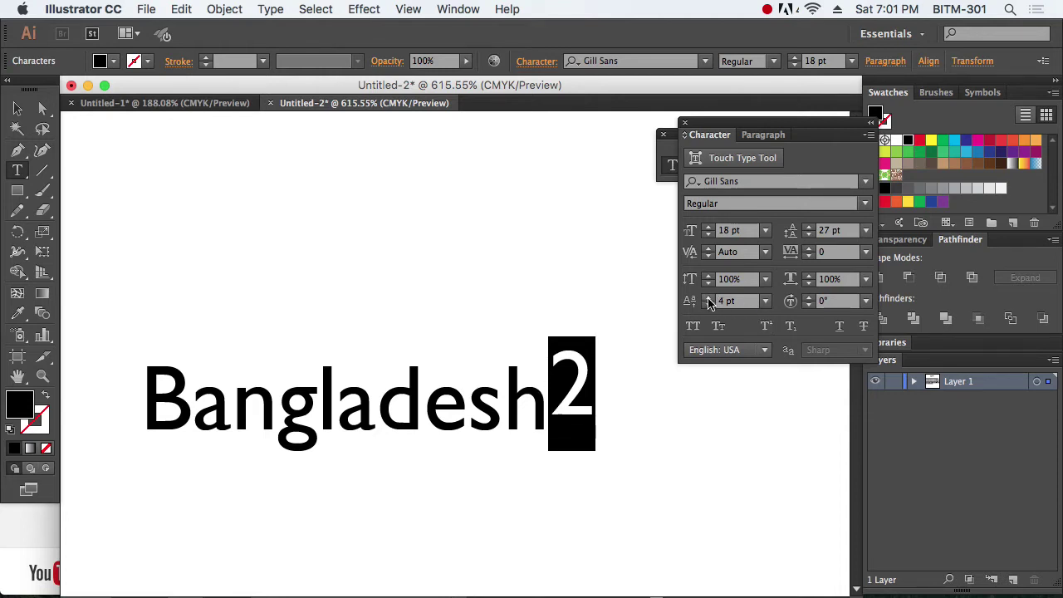
{"action": "left_click", "coordinate": [708, 297]}
{"action": "left_click", "coordinate": [708, 297]}
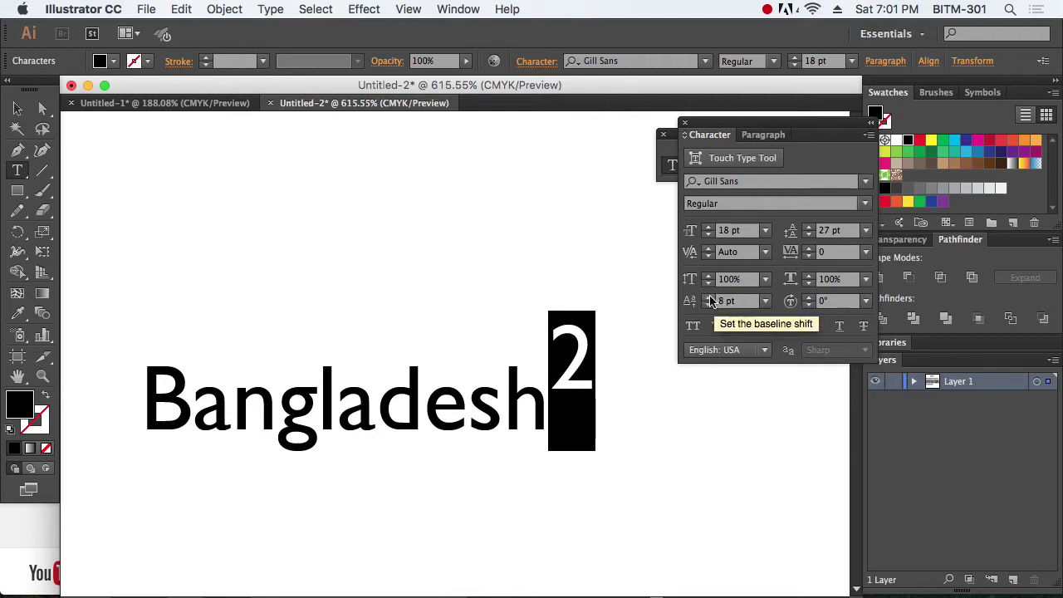
{"action": "left_click", "coordinate": [709, 298]}
{"action": "left_click", "coordinate": [708, 297]}
{"action": "left_click", "coordinate": [709, 298]}
{"action": "left_click", "coordinate": [709, 297]}
{"action": "left_click", "coordinate": [708, 297]}
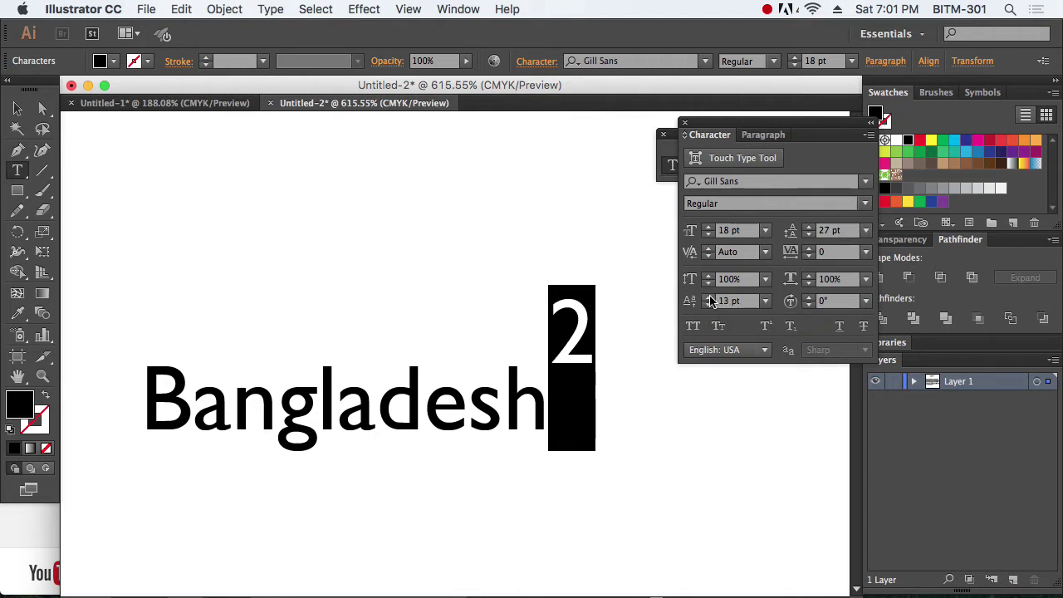
{"action": "left_click", "coordinate": [708, 305]}
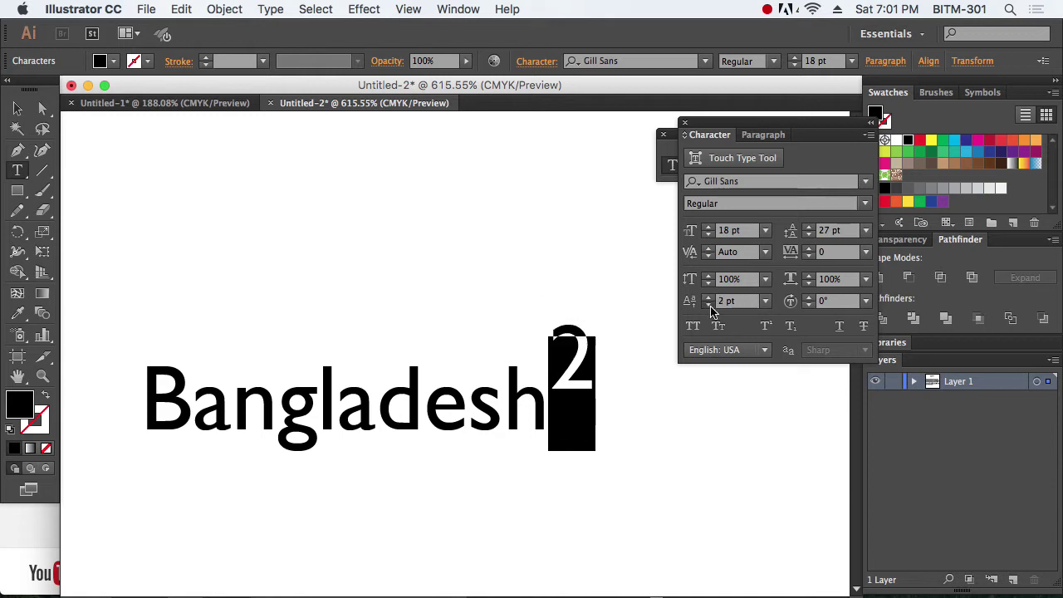
{"action": "left_click", "coordinate": [709, 305]}
{"action": "left_click", "coordinate": [708, 306]}
{"action": "left_click", "coordinate": [708, 305]}
{"action": "left_click", "coordinate": [708, 306]}
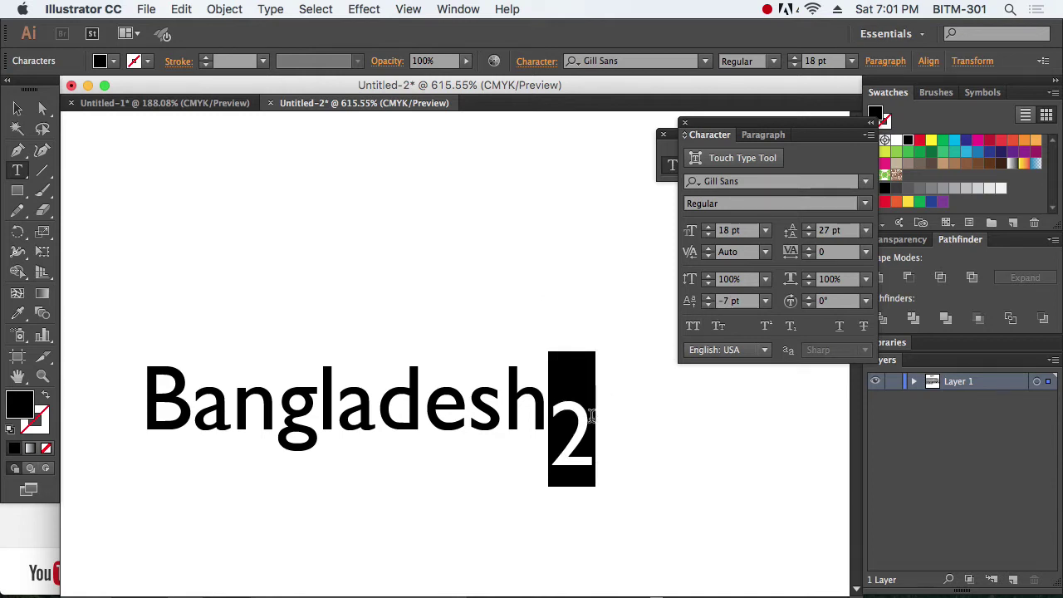
{"action": "key", "text": "BackSpace"}
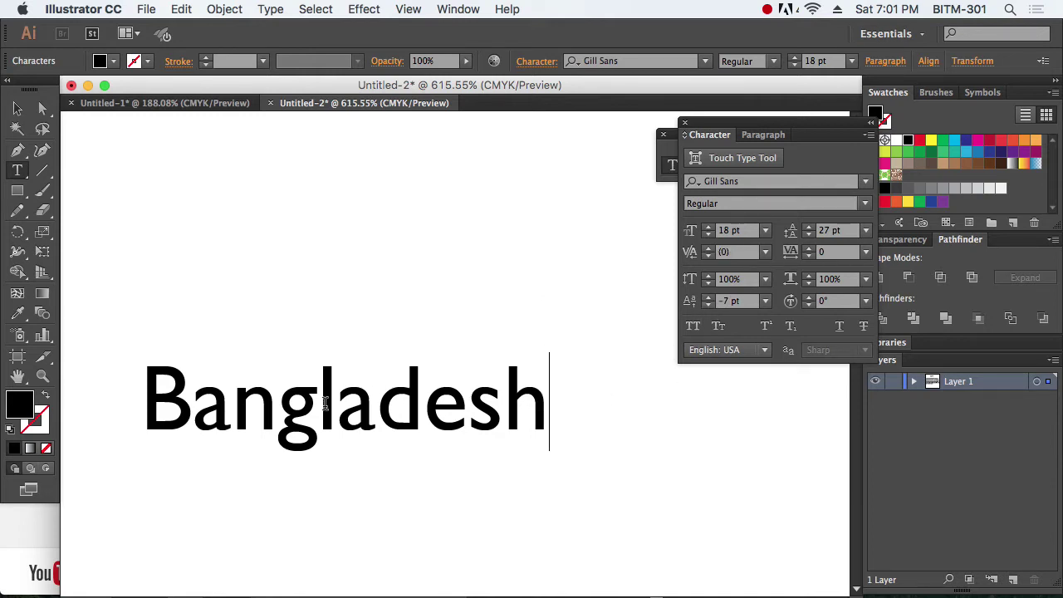
Step: Shift the g to -6 pt and raise lade to 5 pt baseline shift
{"action": "left_click_drag", "start_coordinate": [324, 406], "coordinate": [269, 408]}
{"action": "left_click", "coordinate": [709, 305]}
{"action": "left_click", "coordinate": [709, 304]}
{"action": "left_click", "coordinate": [709, 305]}
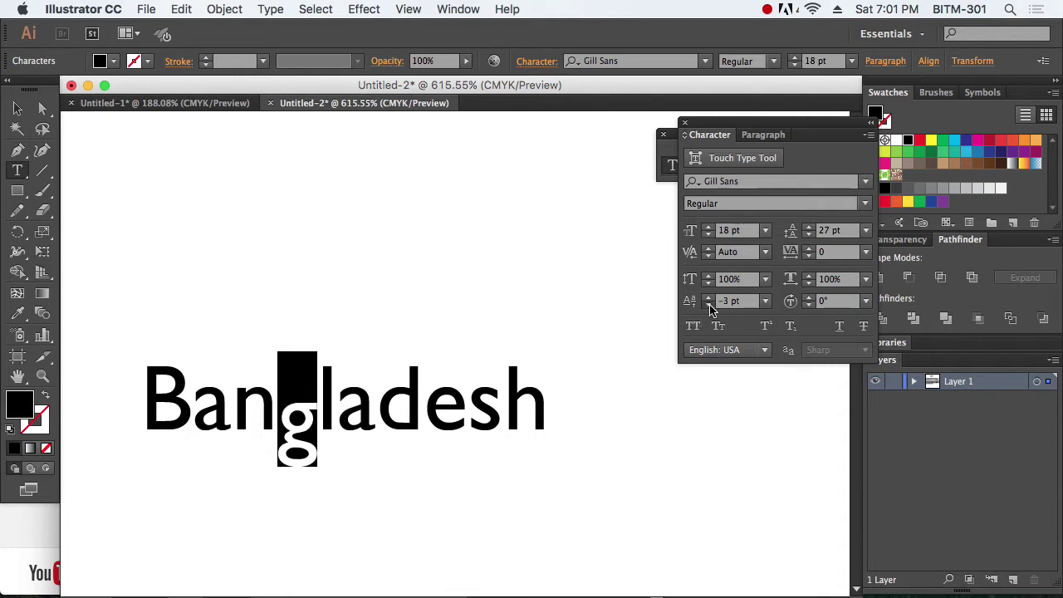
{"action": "left_click", "coordinate": [708, 305]}
{"action": "left_click", "coordinate": [709, 305]}
{"action": "left_click", "coordinate": [709, 305]}
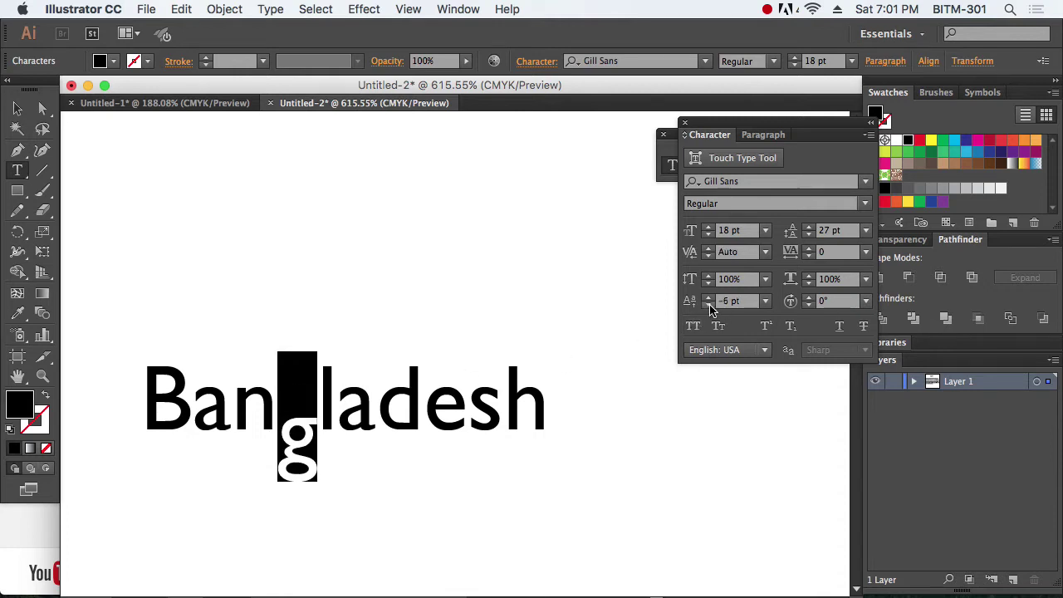
{"action": "left_click", "coordinate": [408, 410]}
{"action": "double_click", "coordinate": [408, 411]}
{"action": "left_click", "coordinate": [467, 411]}
{"action": "left_click_drag", "start_coordinate": [467, 411], "coordinate": [317, 411]}
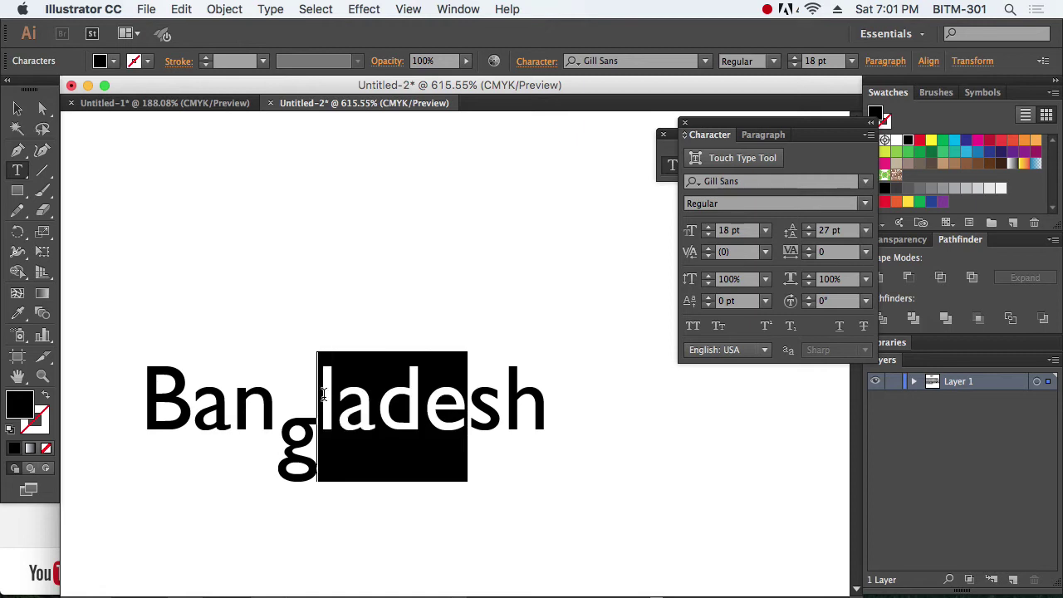
{"action": "left_click", "coordinate": [709, 296]}
{"action": "left_click", "coordinate": [708, 296]}
{"action": "left_click", "coordinate": [708, 296]}
{"action": "left_click", "coordinate": [708, 296]}
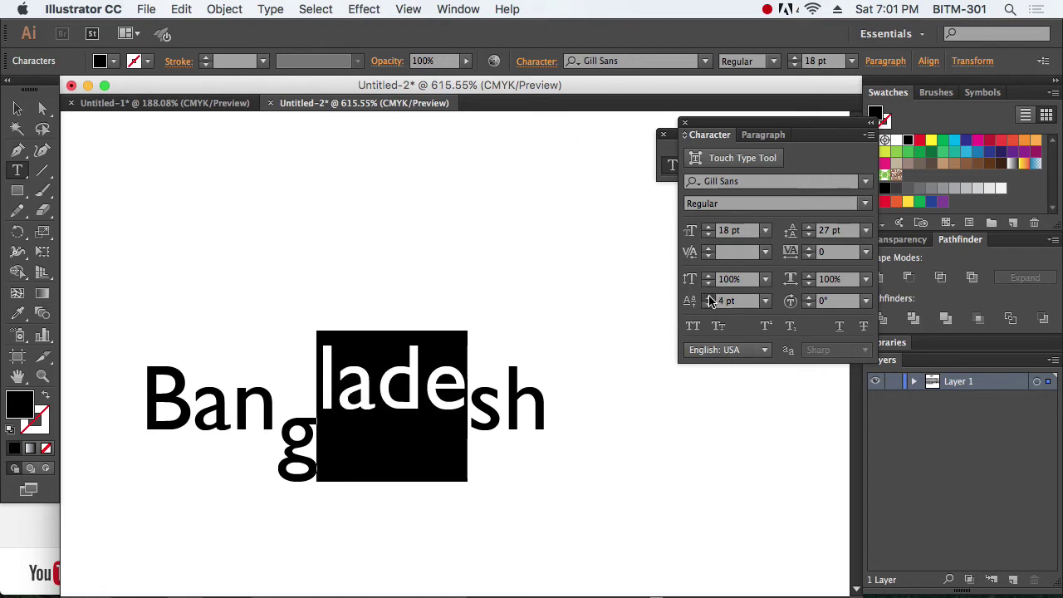
{"action": "left_click", "coordinate": [709, 297]}
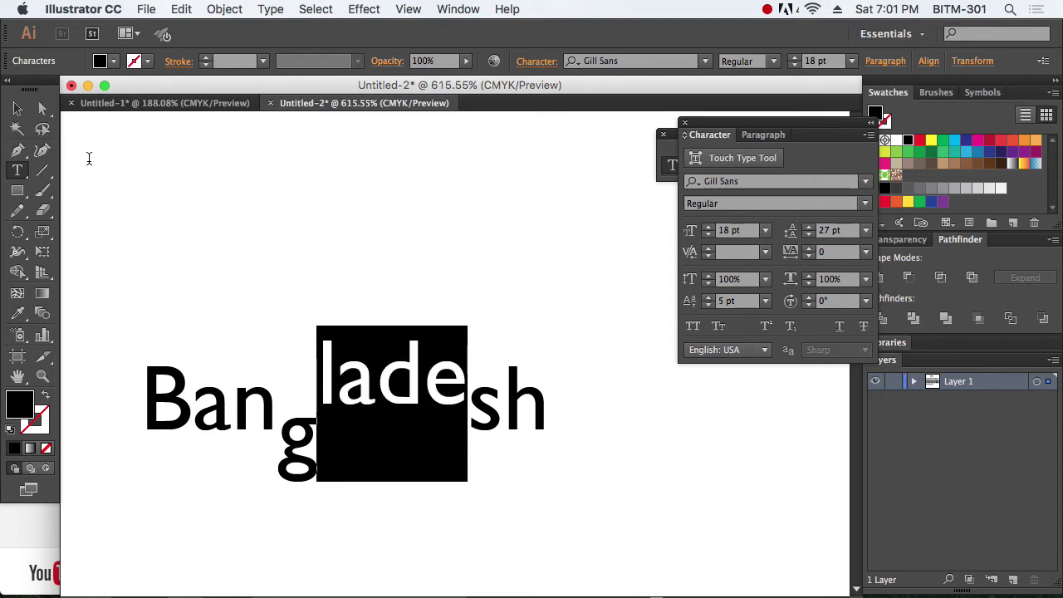
{"action": "left_click", "coordinate": [17, 109]}
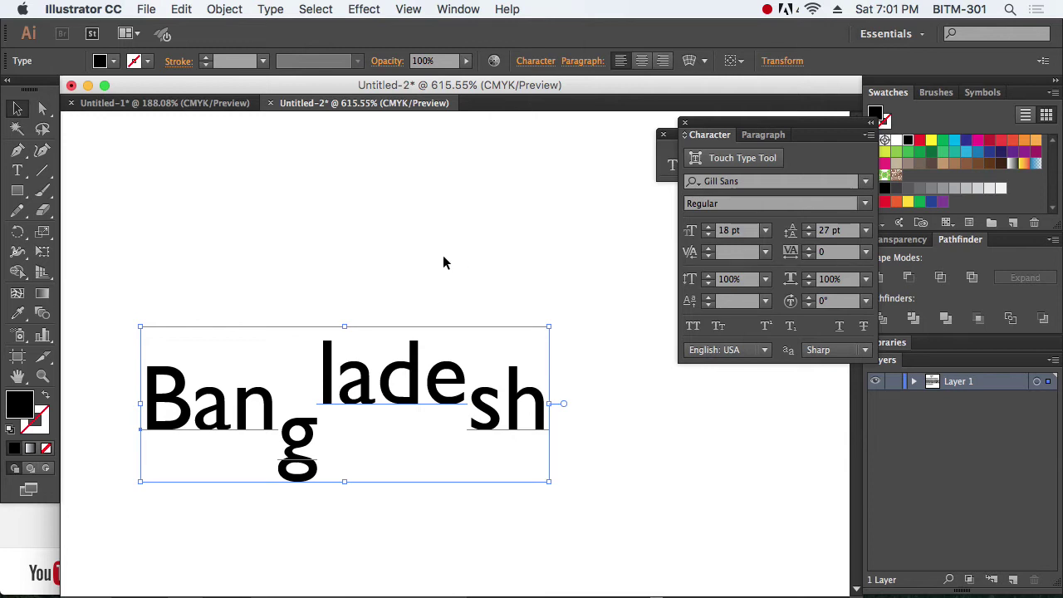
Step: Try a 30° character rotation on the letters of Bangladesh
{"action": "left_click", "coordinate": [791, 303]}
{"action": "type", "text": "30"}
{"action": "key", "text": "Return"}
{"action": "key", "text": "super+shift+a"}
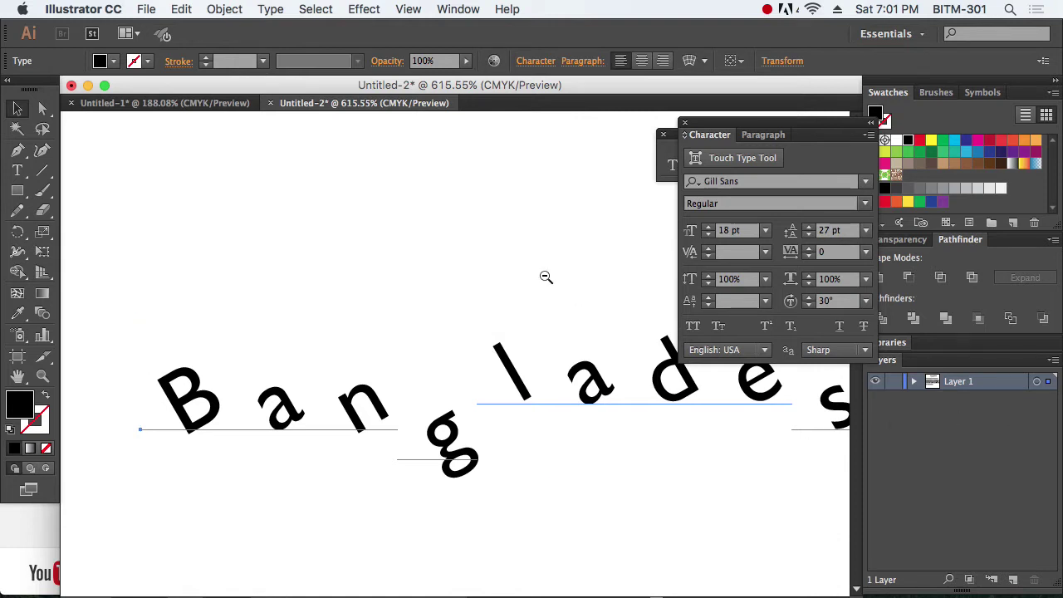
{"action": "left_click", "coordinate": [546, 278], "text": "alt+super"}
{"action": "left_click_drag", "start_coordinate": [501, 349], "coordinate": [526, 299]}
Step: Reset the baseline shift to 0 pt and set the character rotation to 45°
{"action": "key", "text": "super+a"}
{"action": "left_click", "coordinate": [738, 301]}
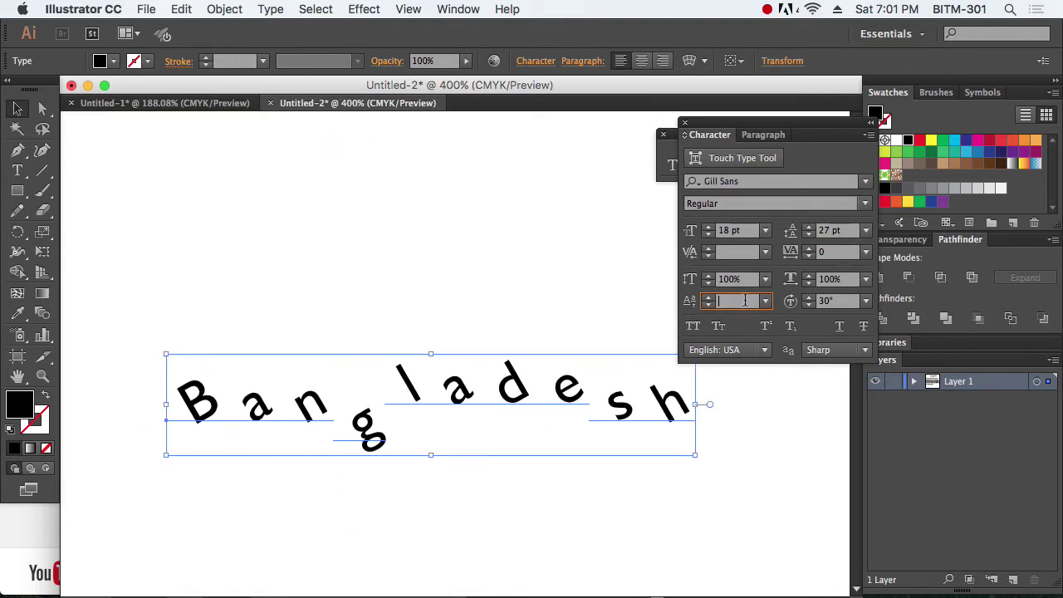
{"action": "type", "text": "0"}
{"action": "key", "text": "Return"}
{"action": "left_click", "coordinate": [835, 301]}
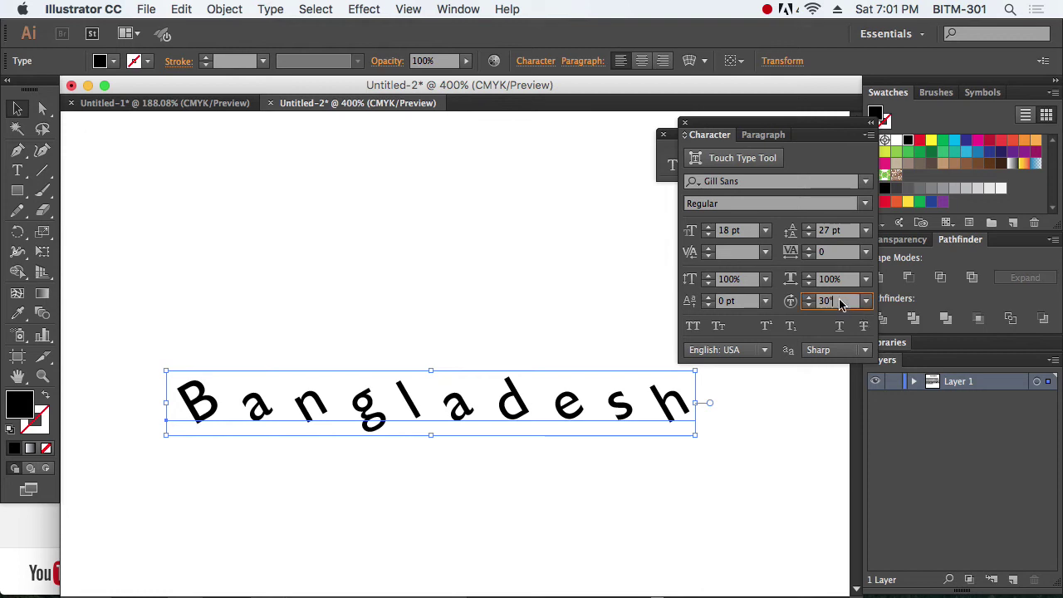
{"action": "type", "text": "45"}
{"action": "key", "text": "Return"}
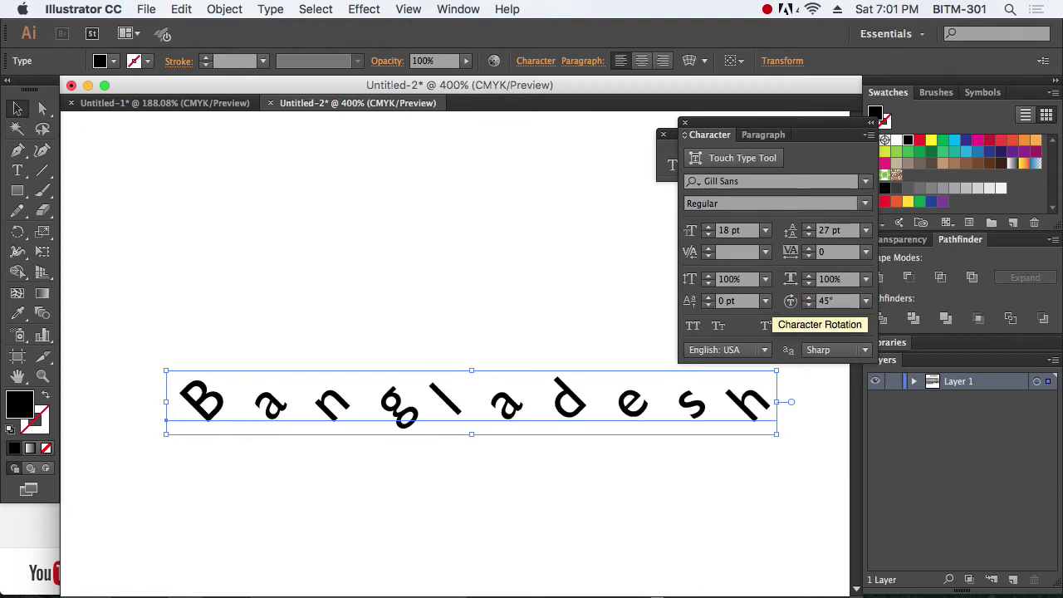
{"action": "left_click", "coordinate": [603, 494]}
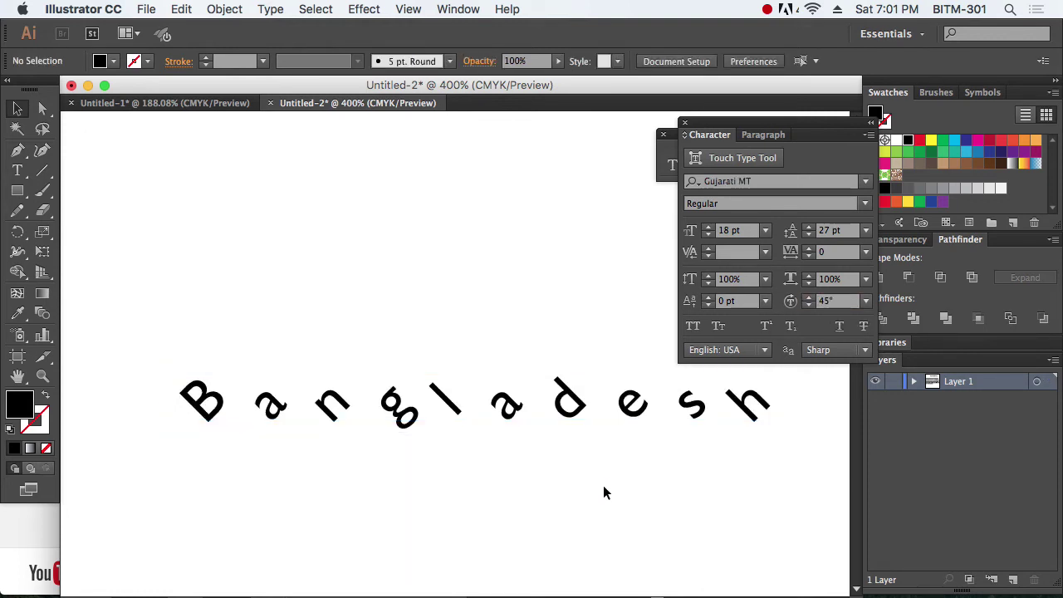
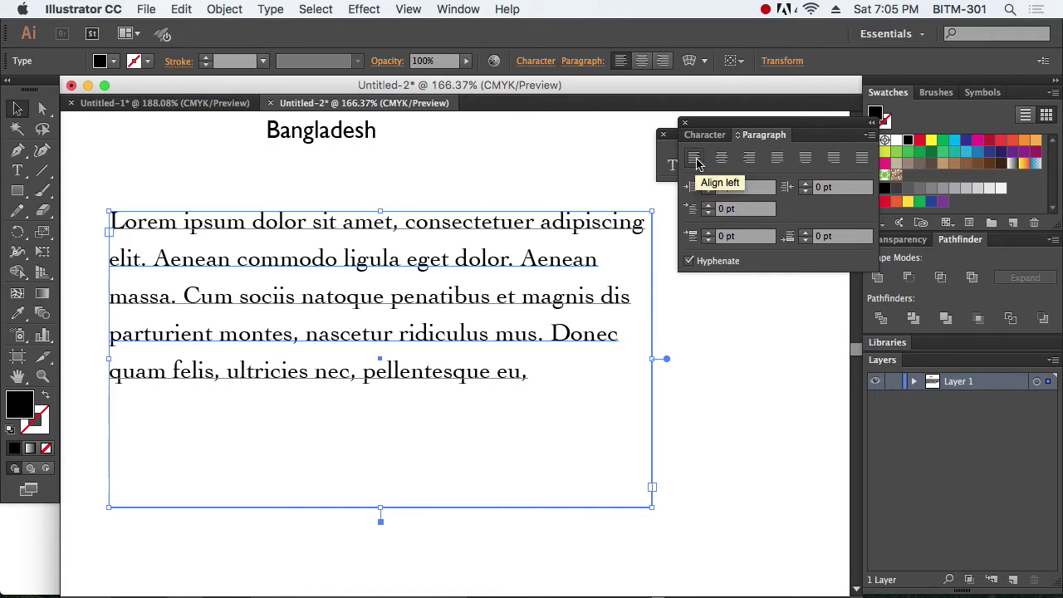
Step: Try center, right and each justify alignment on the paragraph, then return it to left alignment
{"action": "left_click", "coordinate": [721, 159]}
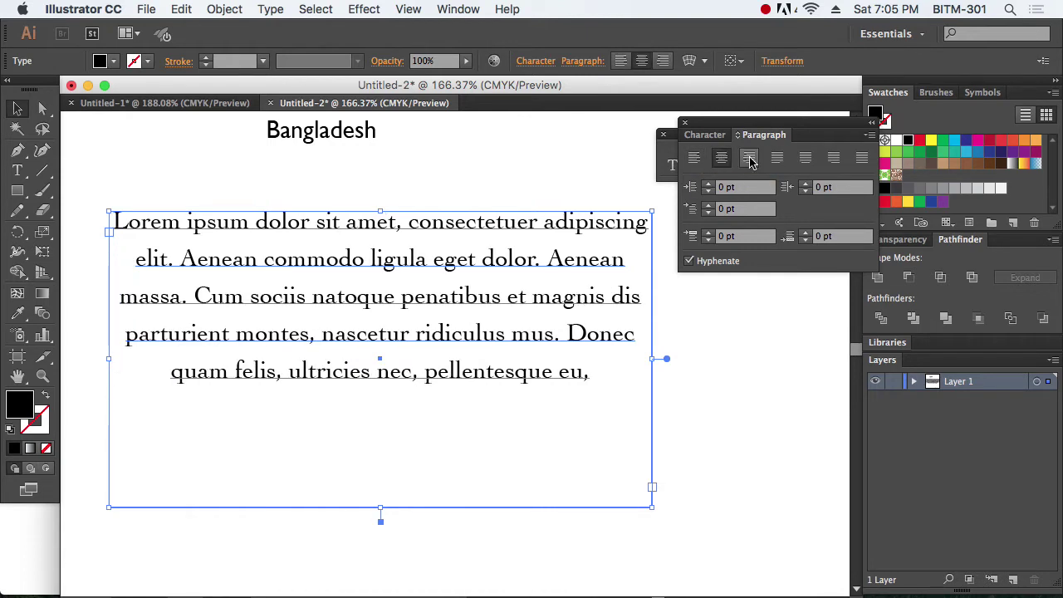
{"action": "left_click", "coordinate": [750, 160]}
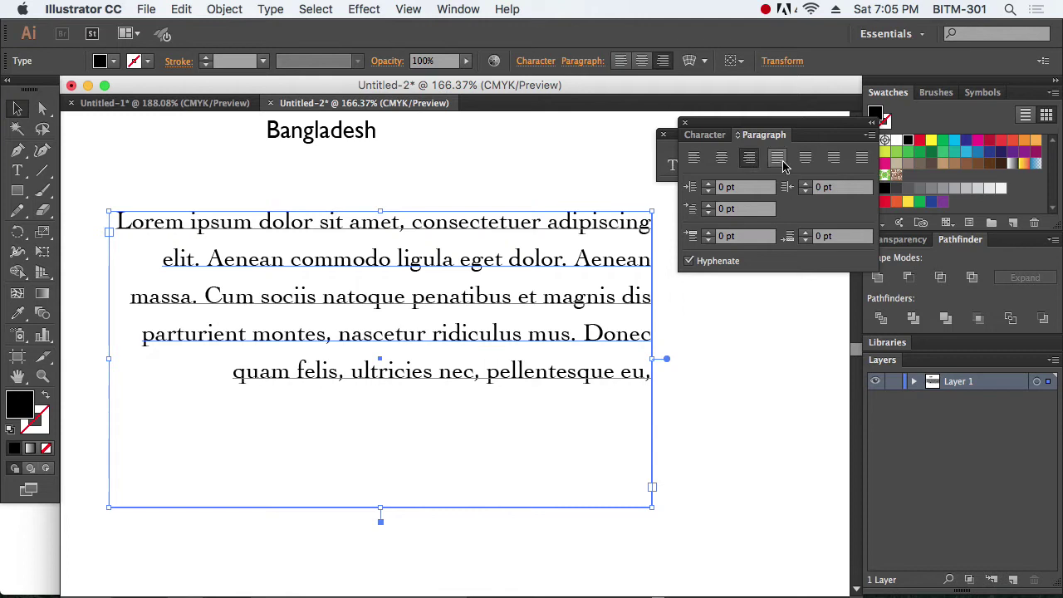
{"action": "left_click", "coordinate": [778, 159]}
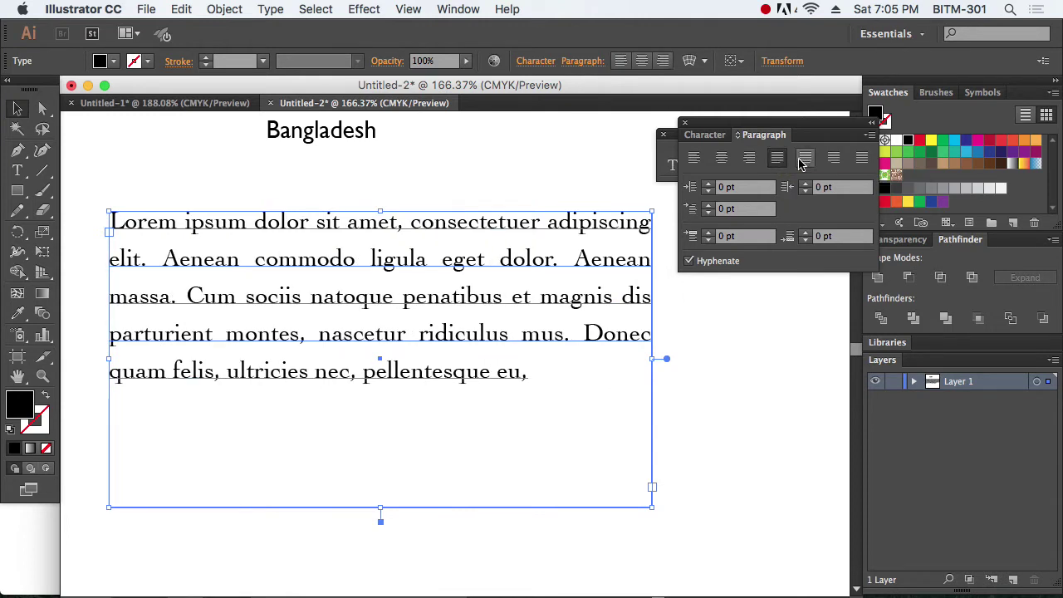
{"action": "left_click", "coordinate": [804, 159]}
{"action": "left_click", "coordinate": [834, 160]}
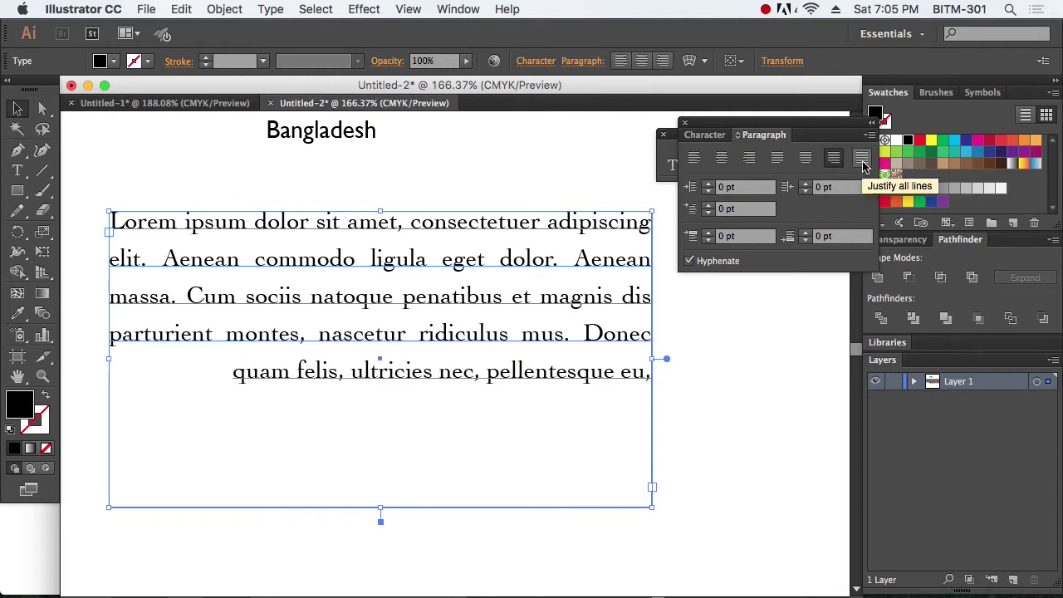
{"action": "left_click", "coordinate": [862, 161]}
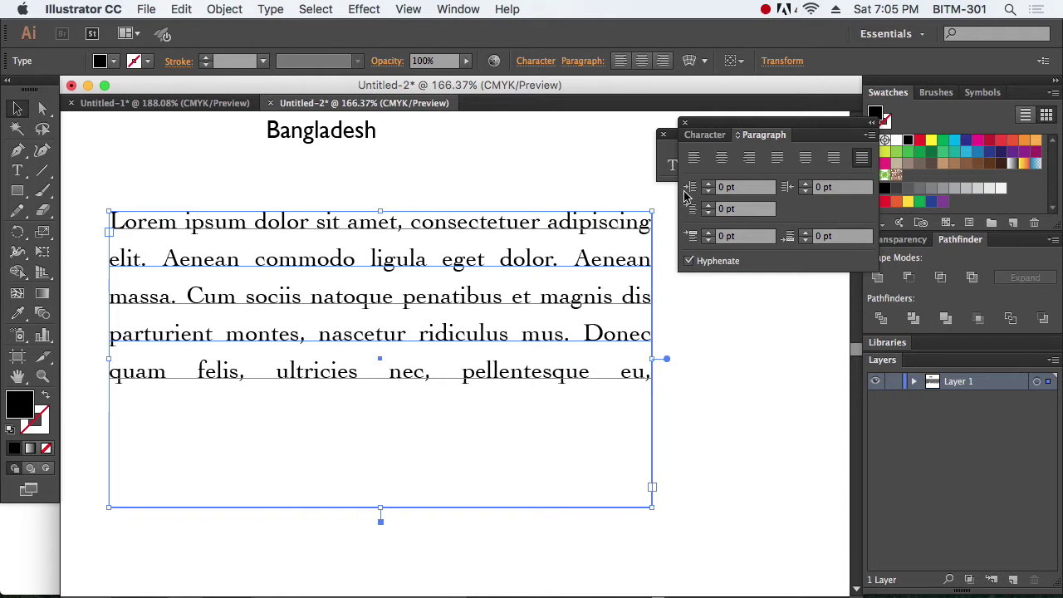
{"action": "left_click", "coordinate": [694, 158]}
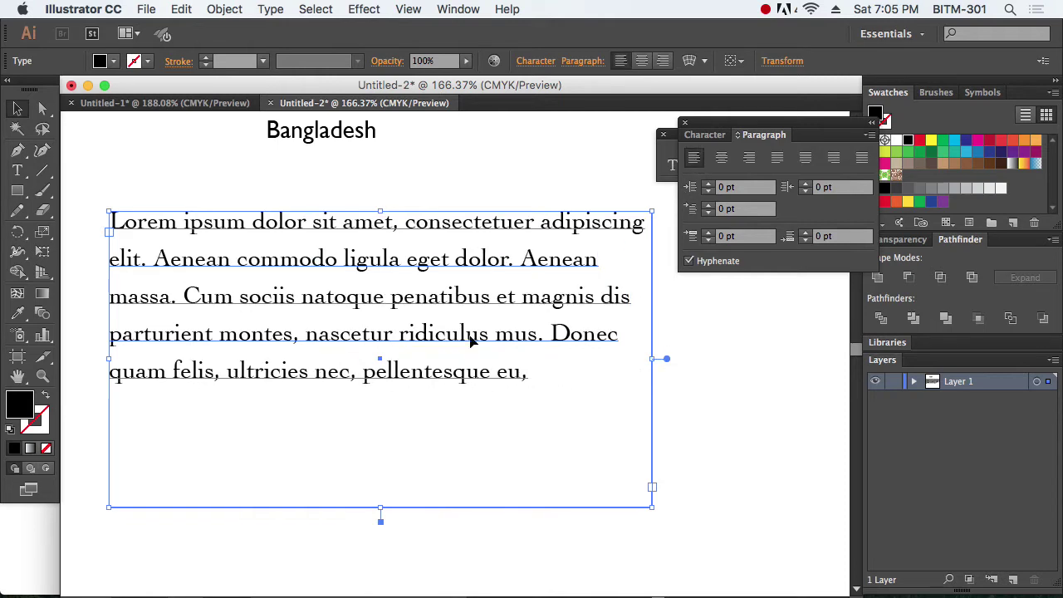
Step: Break the text into a new paragraph starting at 'Cum sociis'
{"action": "double_click", "coordinate": [489, 298]}
{"action": "left_click", "coordinate": [184, 296]}
{"action": "key", "text": "Return"}
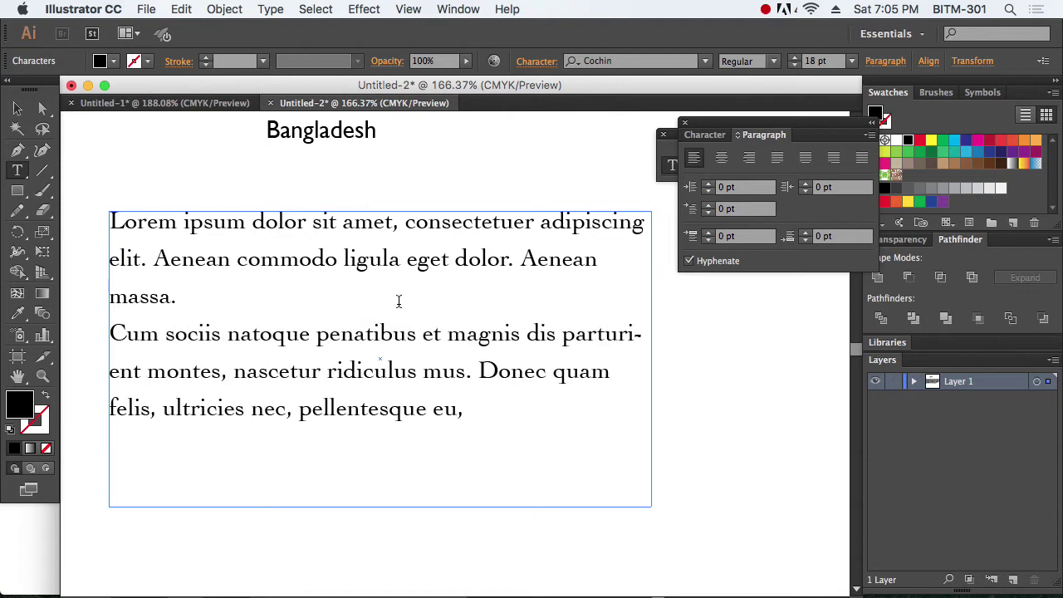
{"action": "left_click", "coordinate": [18, 111]}
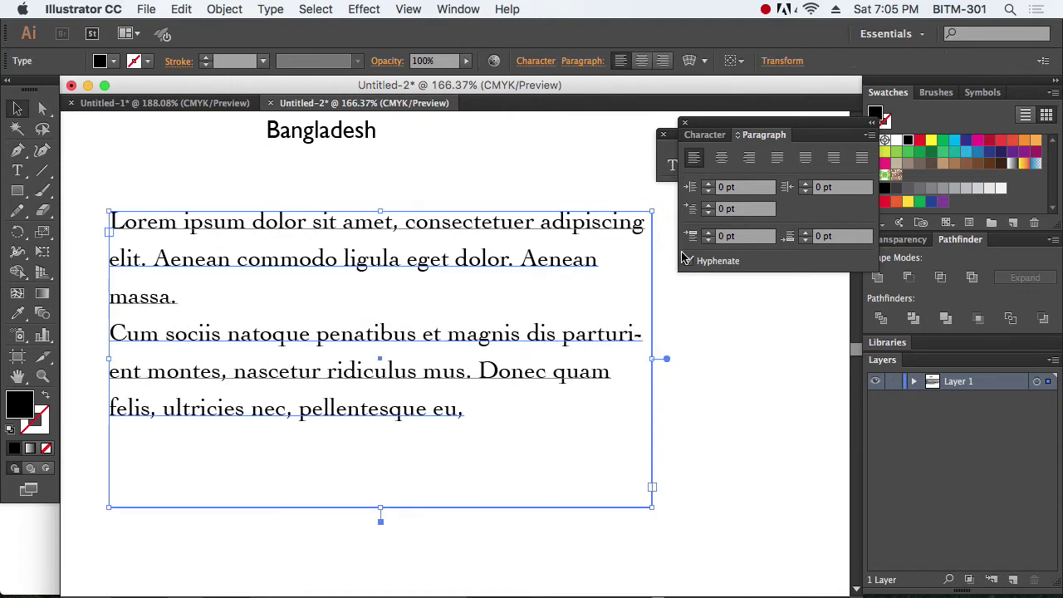
Step: Try 20 pt left and right indents on the paragraphs, then reset both to 0 pt
{"action": "left_click", "coordinate": [746, 190]}
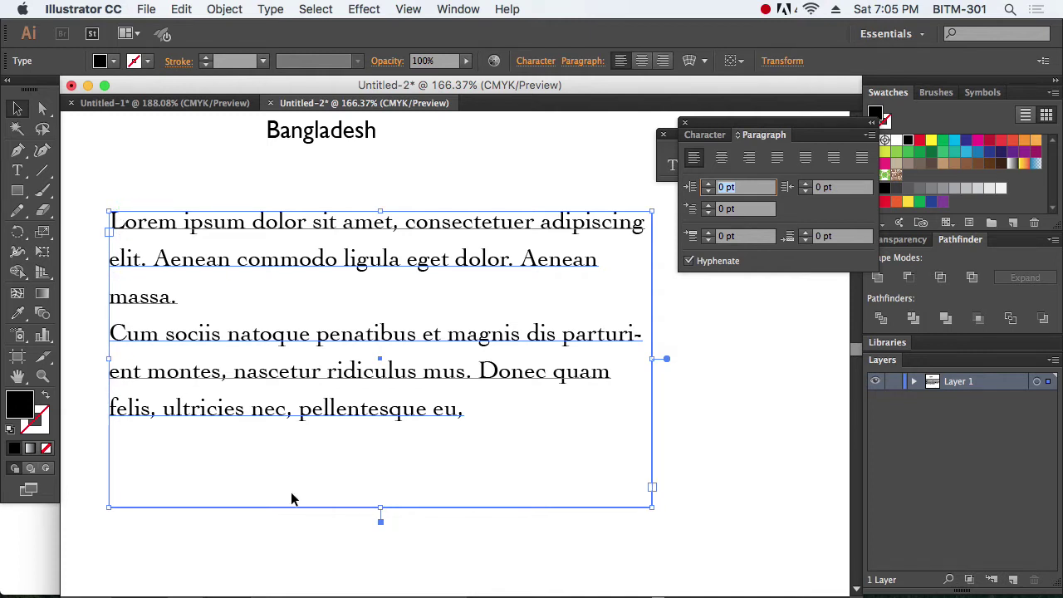
{"action": "type", "text": "20"}
{"action": "key", "text": "Return"}
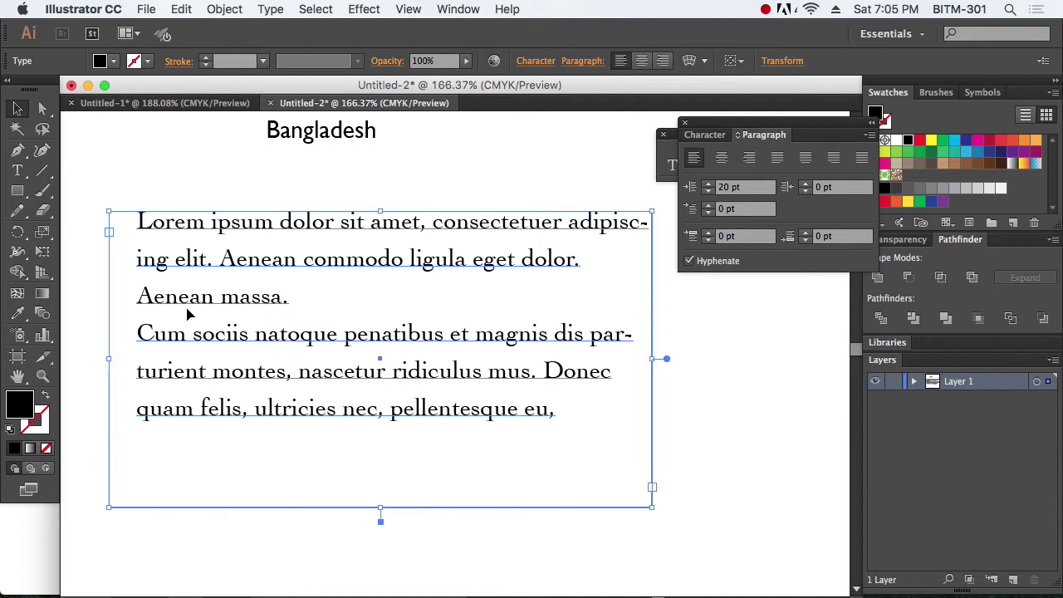
{"action": "left_click", "coordinate": [731, 188]}
{"action": "type", "text": "0"}
{"action": "key", "text": "Return"}
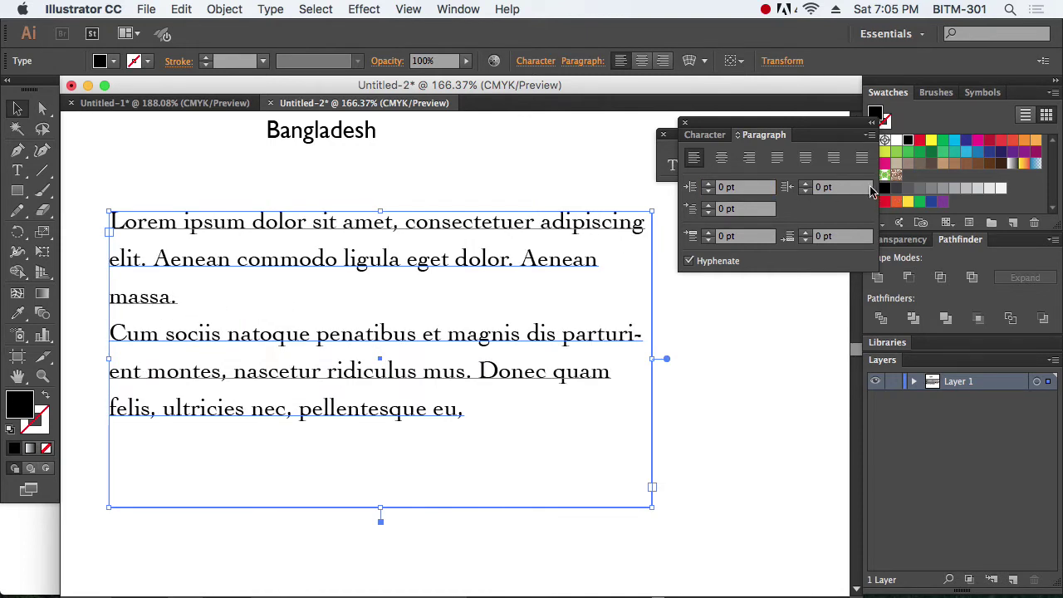
{"action": "key", "text": "Tab"}
{"action": "type", "text": "20"}
{"action": "key", "text": "Return"}
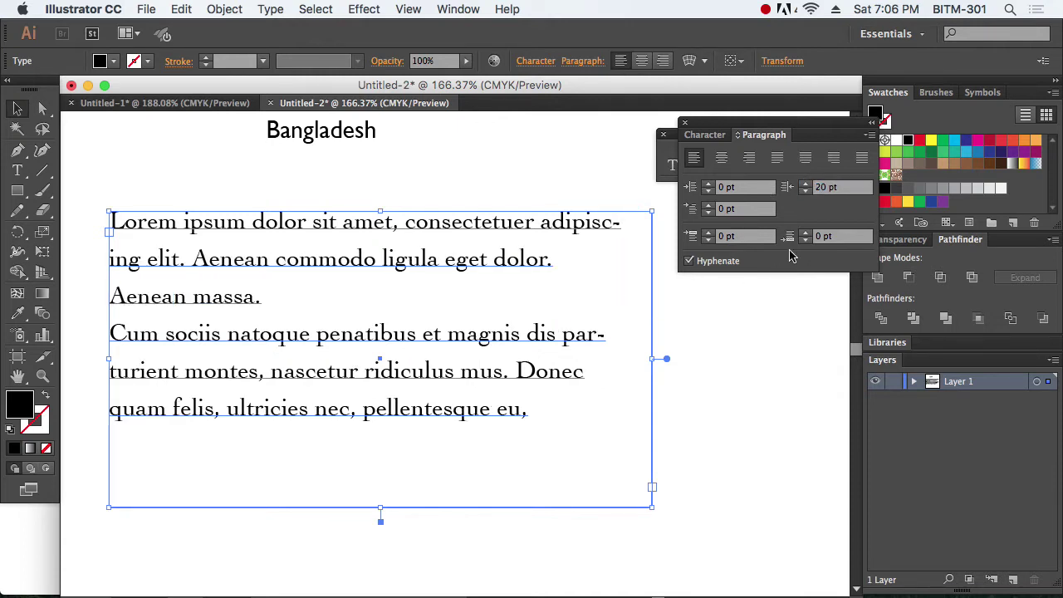
{"action": "left_click", "coordinate": [842, 187]}
{"action": "type", "text": "0"}
{"action": "key", "text": "Return"}
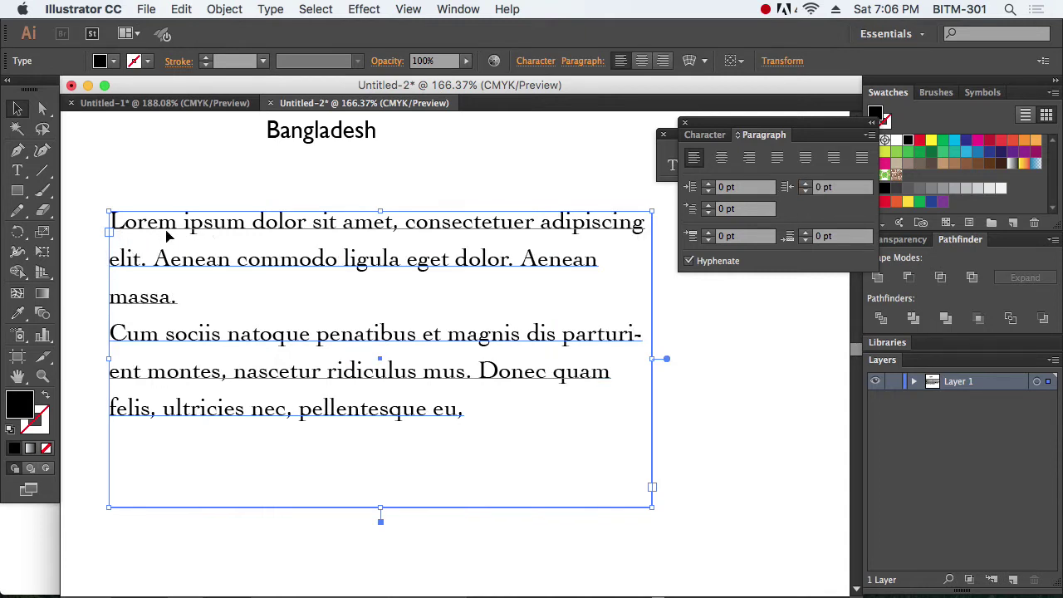
Step: Give the paragraphs a 28 pt first-line indent
{"action": "left_click", "coordinate": [746, 209]}
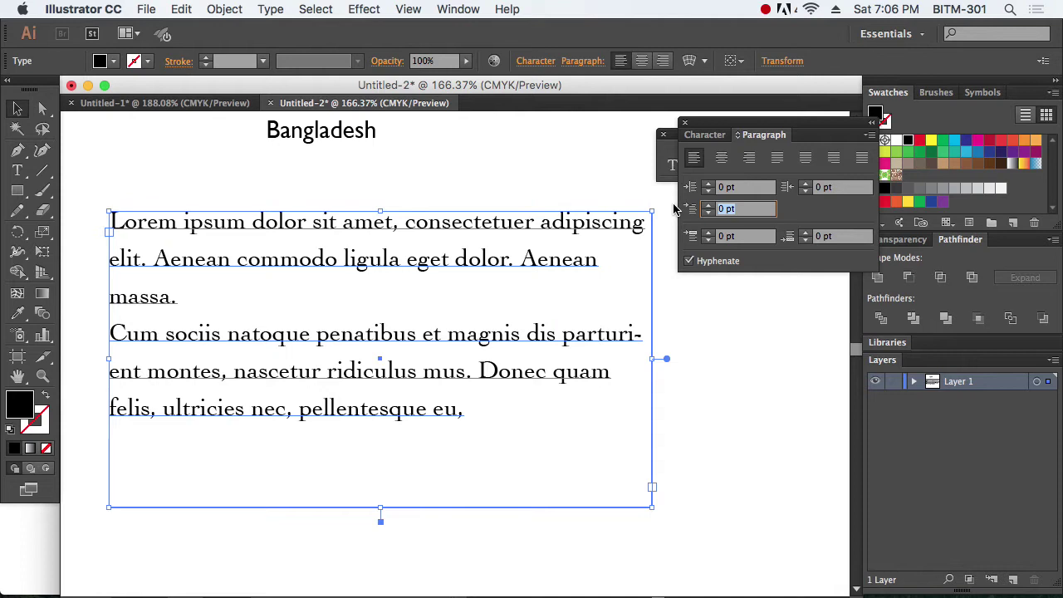
{"action": "type", "text": "208"}
{"action": "key", "text": "Return"}
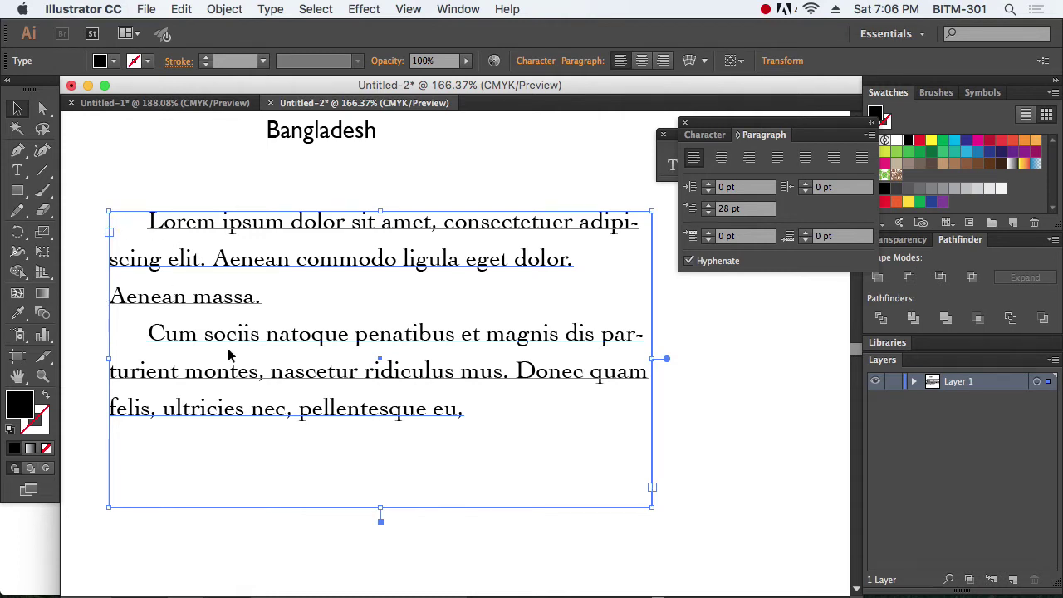
Step: Break the text into a new paragraph starting at 'Donec quam felis'
{"action": "left_click", "coordinate": [419, 357]}
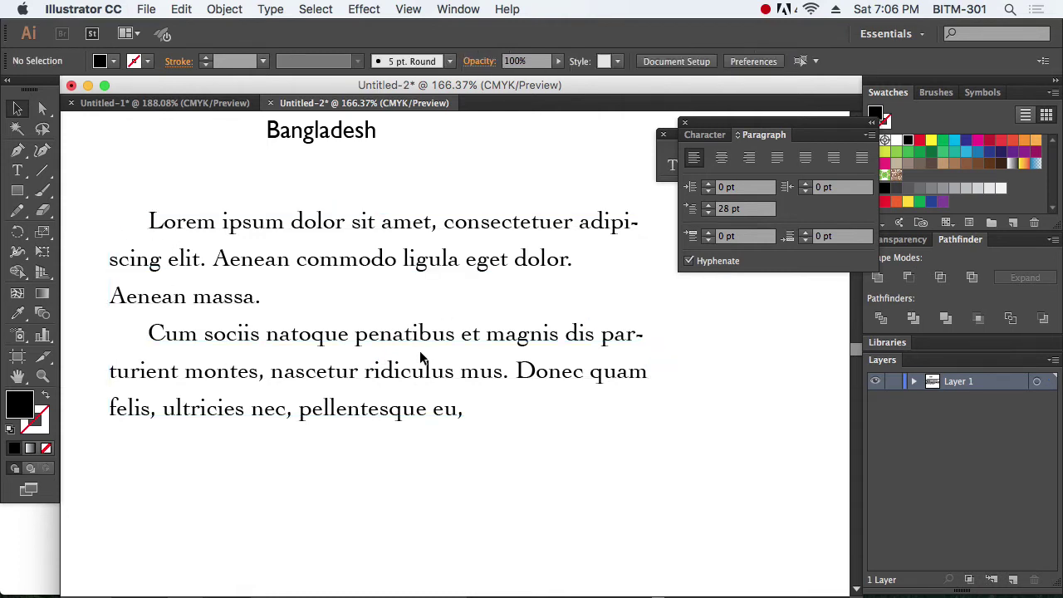
{"action": "double_click", "coordinate": [517, 371]}
{"action": "key", "text": "Return"}
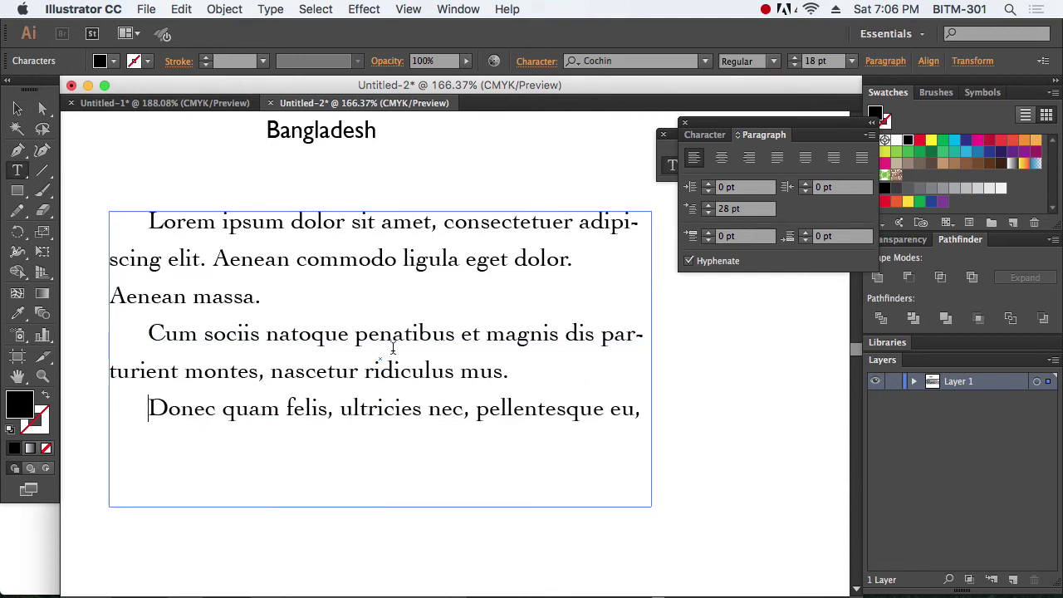
{"action": "left_click", "coordinate": [17, 109]}
{"action": "left_click", "coordinate": [792, 442]}
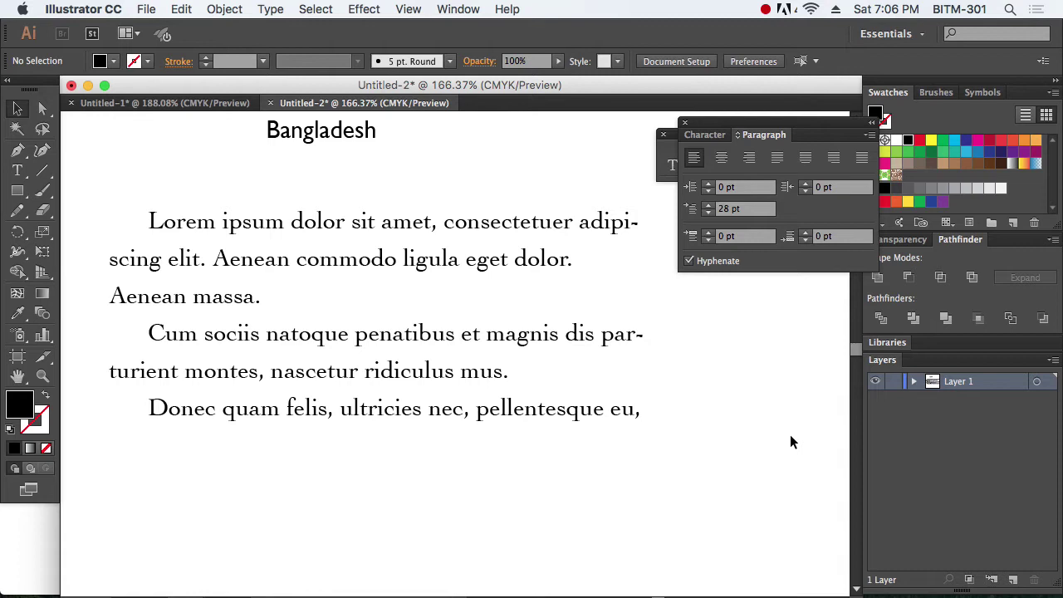
Step: Reset the first-line indent of the paragraphs to 0 pt
{"action": "left_click", "coordinate": [424, 336]}
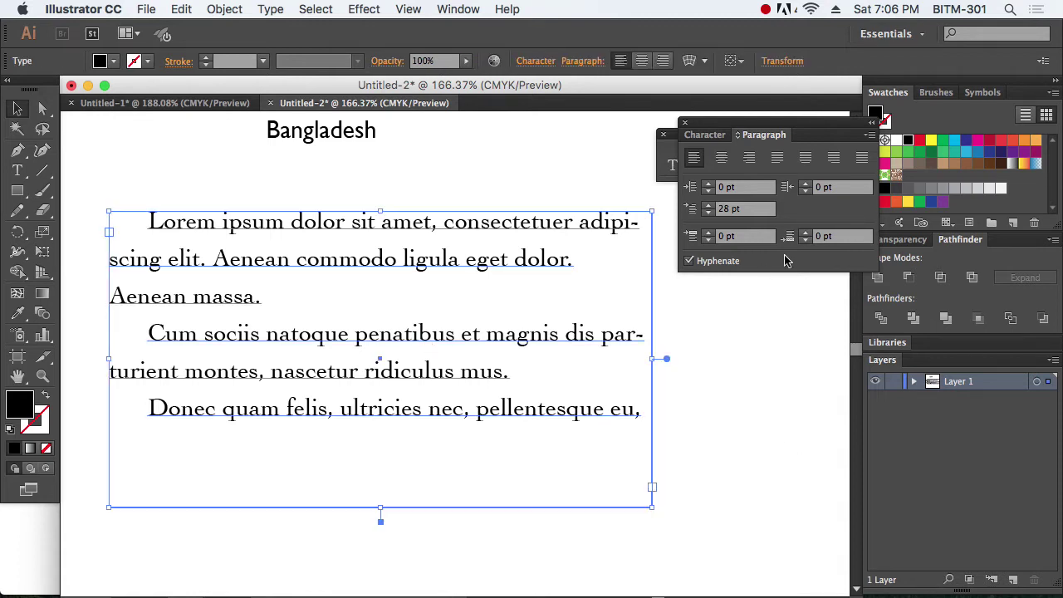
{"action": "left_click", "coordinate": [748, 208]}
{"action": "type", "text": "0"}
{"action": "key", "text": "Return"}
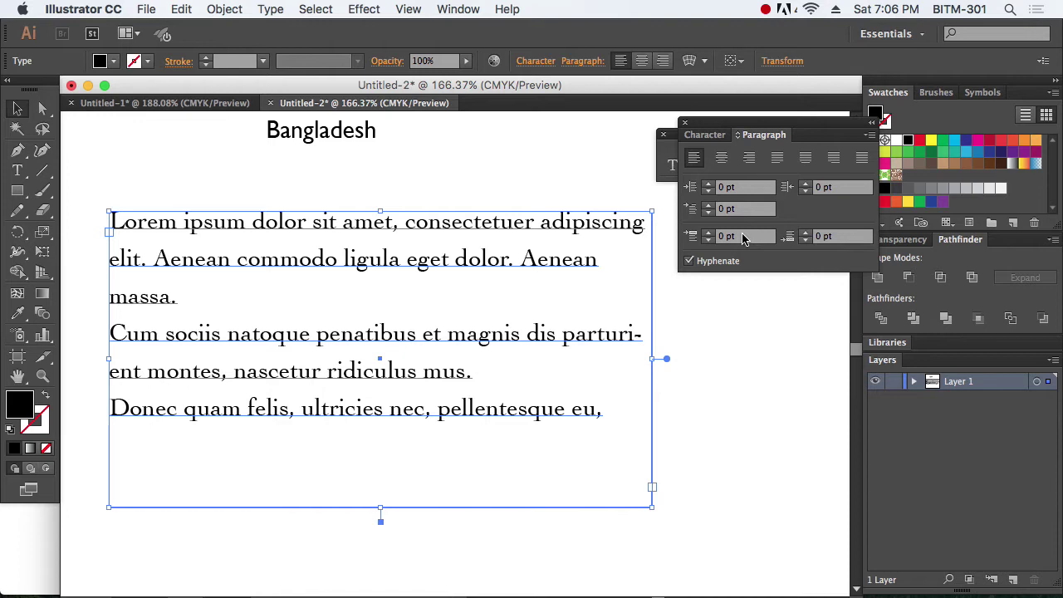
{"action": "left_click", "coordinate": [743, 239]}
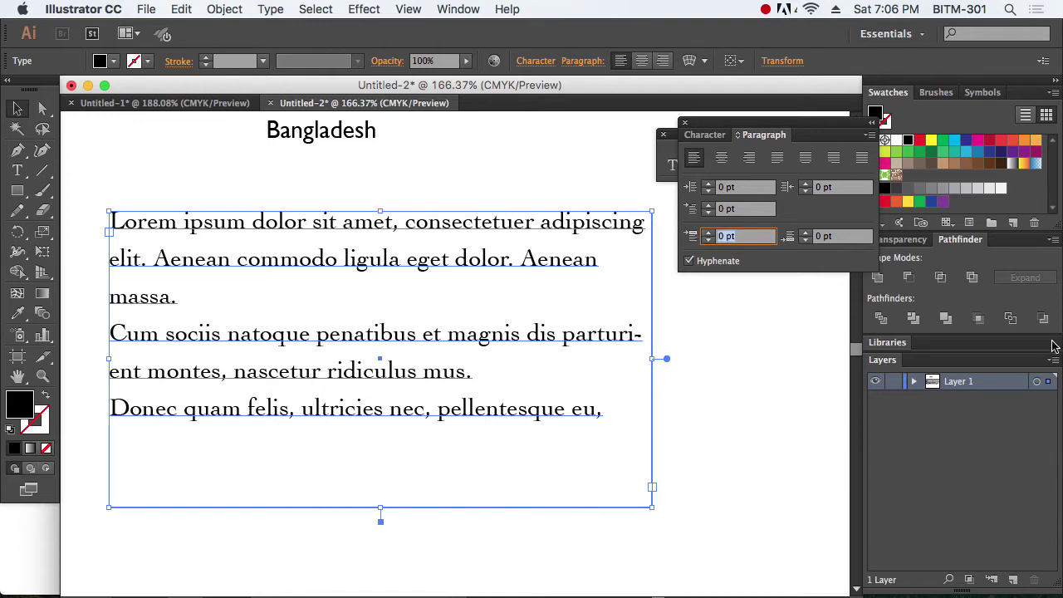
{"action": "type", "text": "20"}
{"action": "key", "text": "Return"}
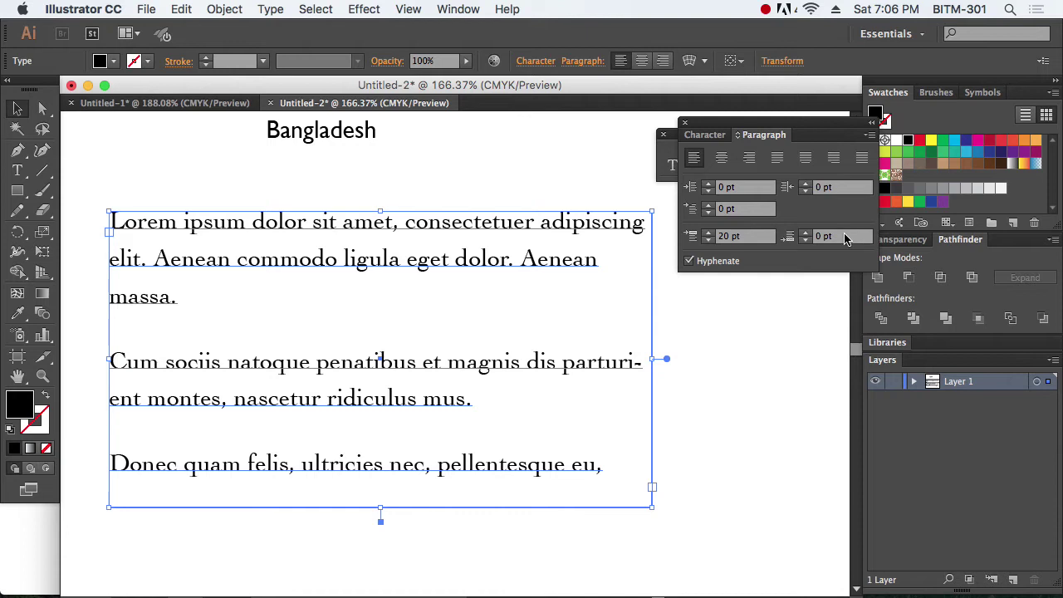
{"action": "left_click_drag", "start_coordinate": [771, 237], "coordinate": [667, 236]}
{"action": "type", "text": "0"}
{"action": "key", "text": "Return"}
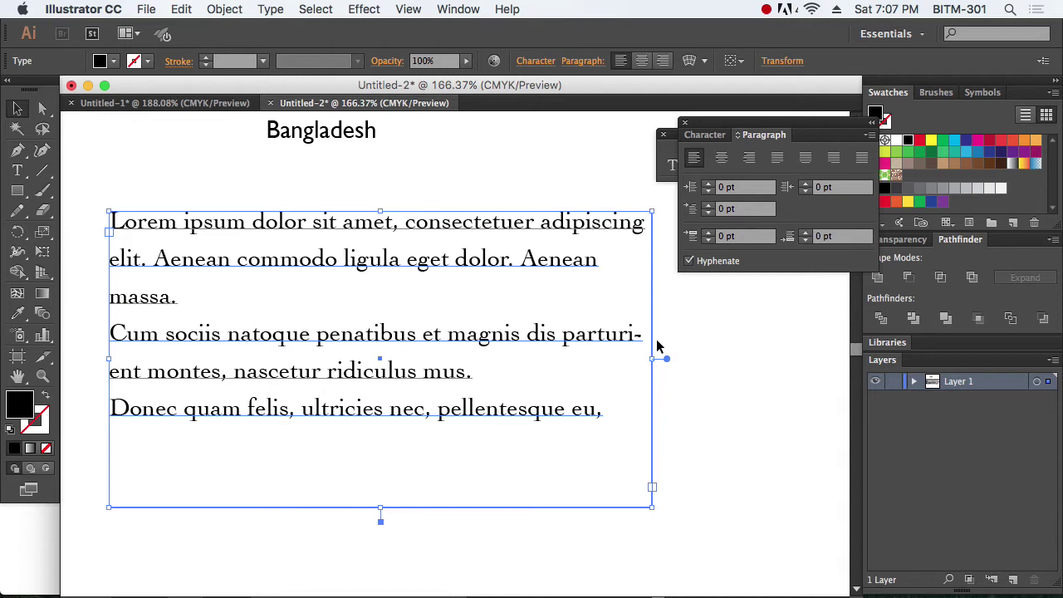
Step: Turn off hyphenation and remove the stray space inside 'parturient'
{"action": "left_click", "coordinate": [689, 260]}
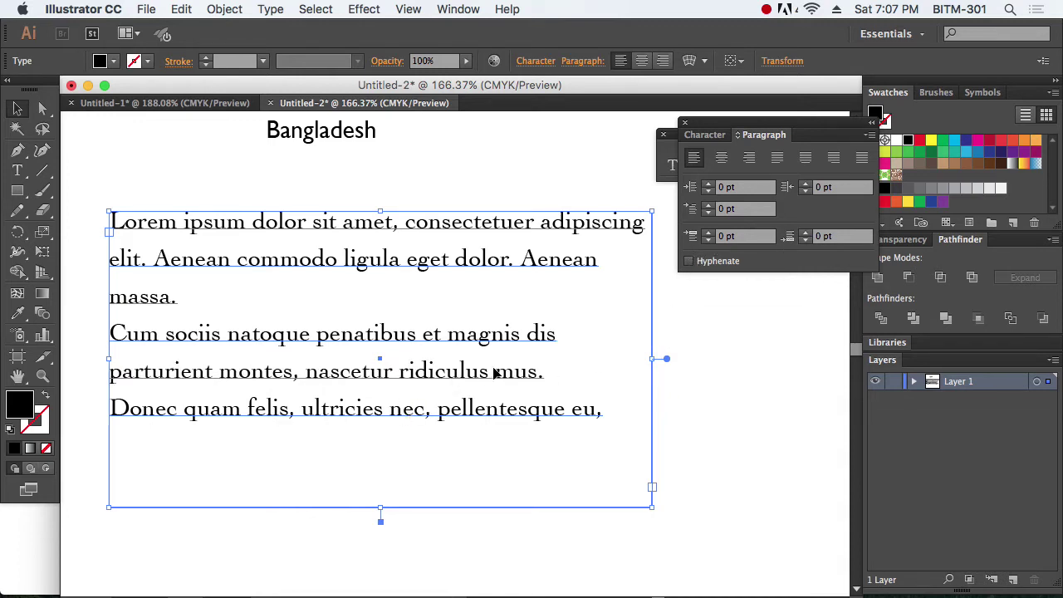
{"action": "double_click", "coordinate": [211, 378]}
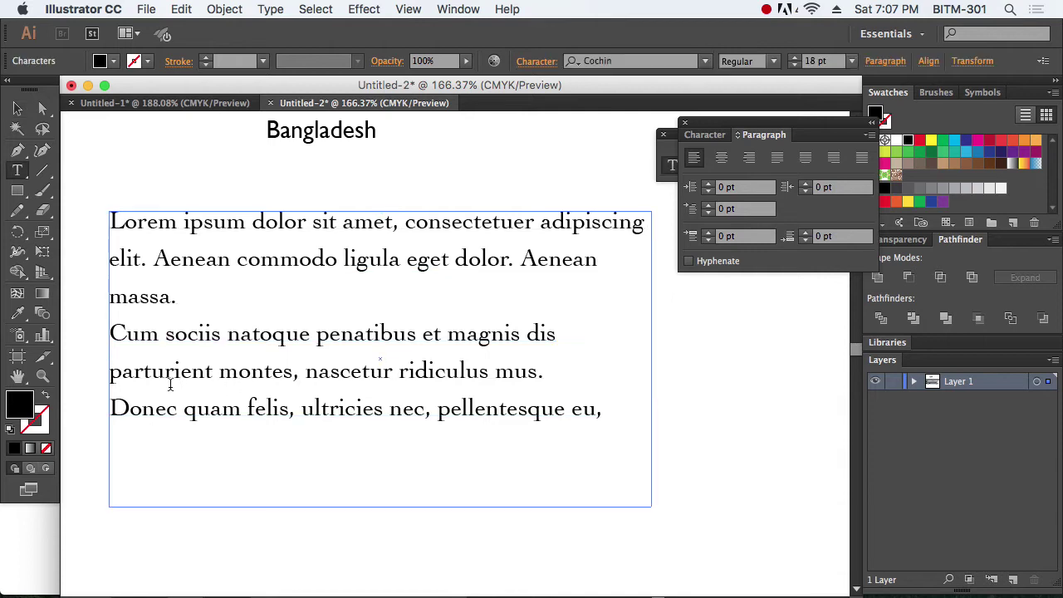
{"action": "left_click", "coordinate": [173, 378]}
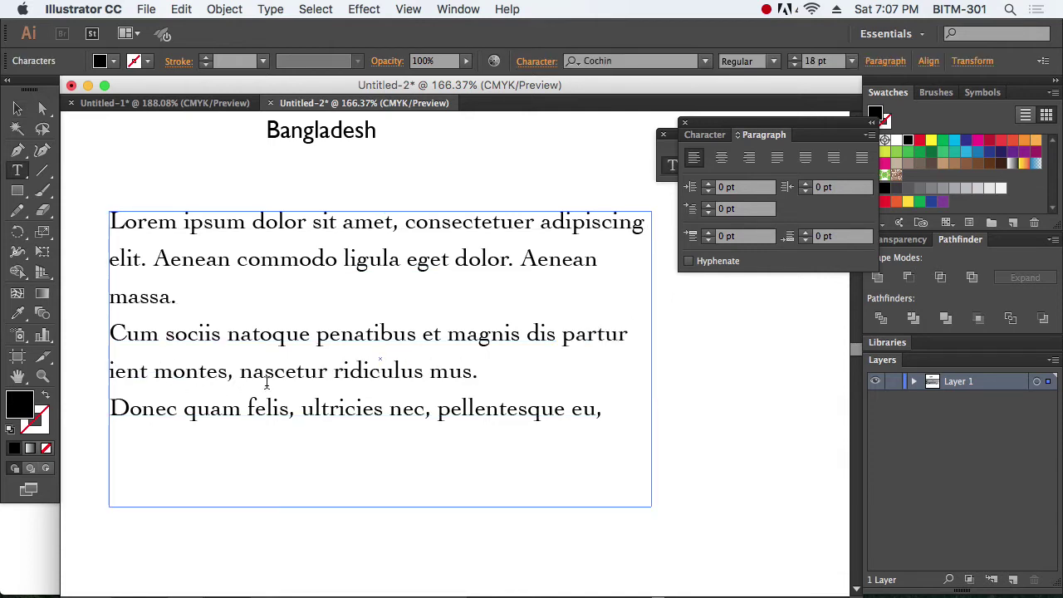
{"action": "key", "text": "BackSpace"}
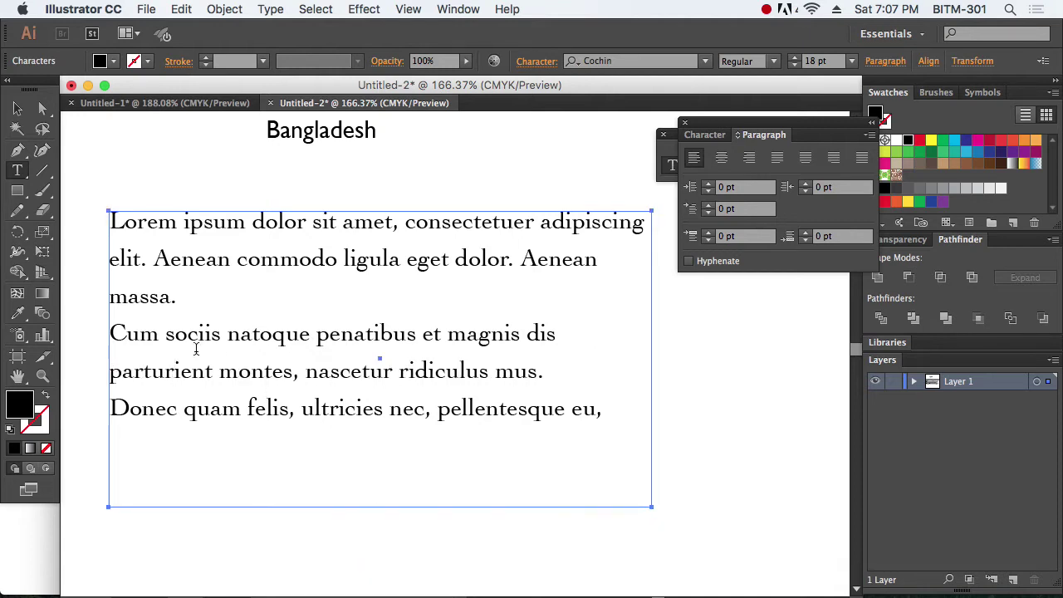
Step: Force a line break inside 'parturient' so 'parturi' and 'ent' sit on separate lines
{"action": "left_click_drag", "start_coordinate": [213, 369], "coordinate": [108, 363]}
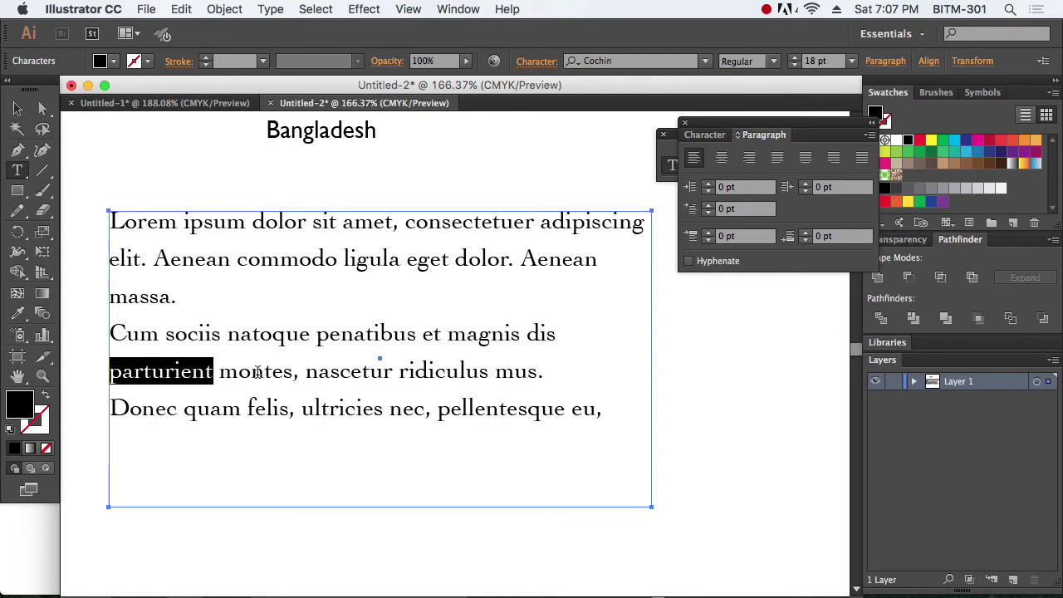
{"action": "left_click", "coordinate": [183, 376]}
{"action": "key", "text": "Return"}
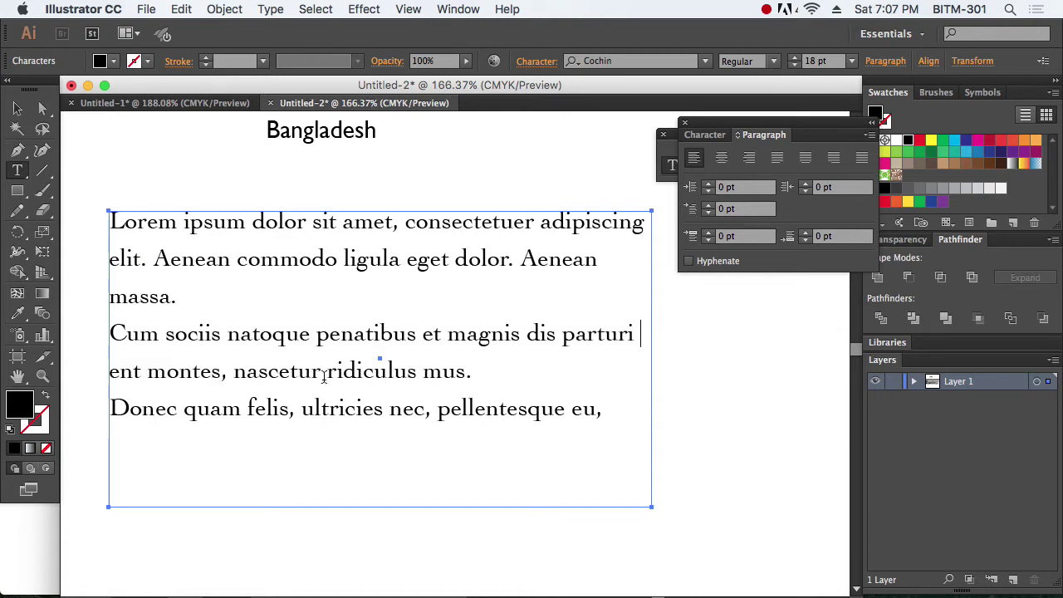
{"action": "left_click", "coordinate": [633, 332]}
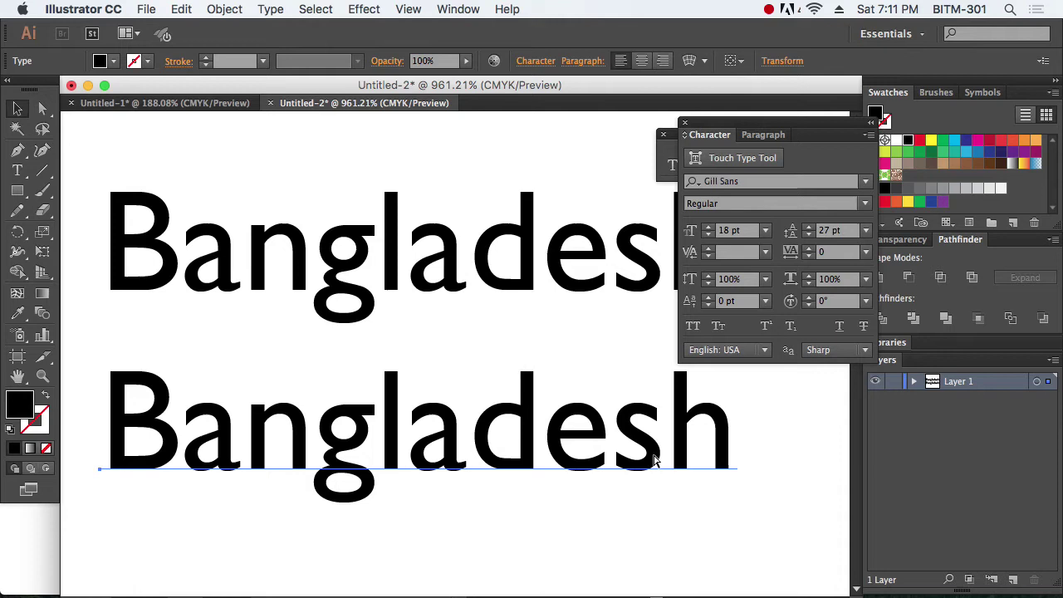
Step: Nudge the lower Bangladesh text line slightly right and down with Direct Selection
{"action": "left_click", "coordinate": [602, 465]}
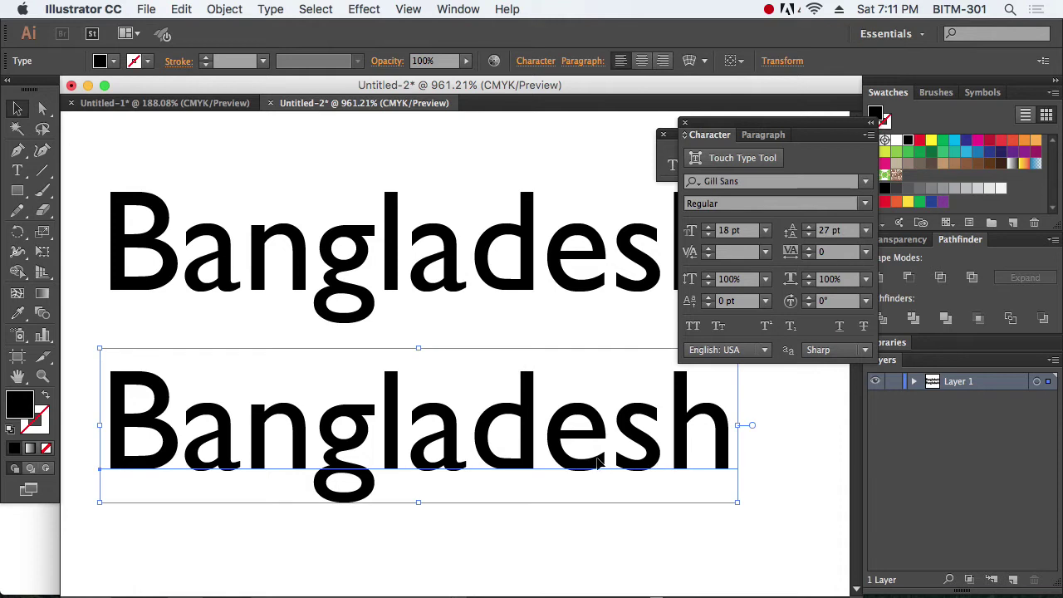
{"action": "left_click", "coordinate": [521, 391]}
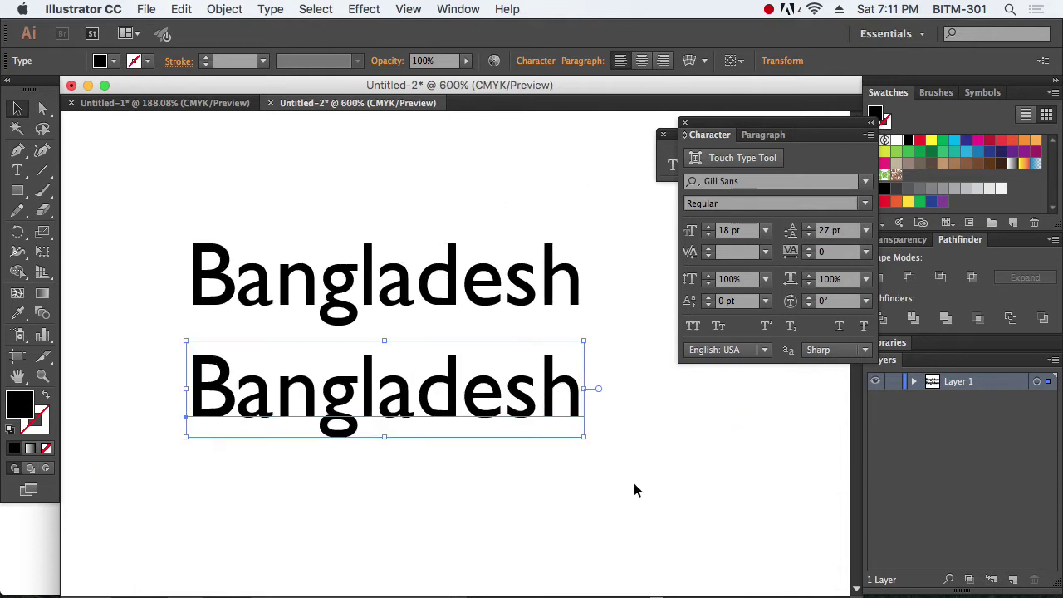
{"action": "left_click", "coordinate": [411, 438]}
{"action": "left_click", "coordinate": [486, 424]}
{"action": "left_click", "coordinate": [44, 108]}
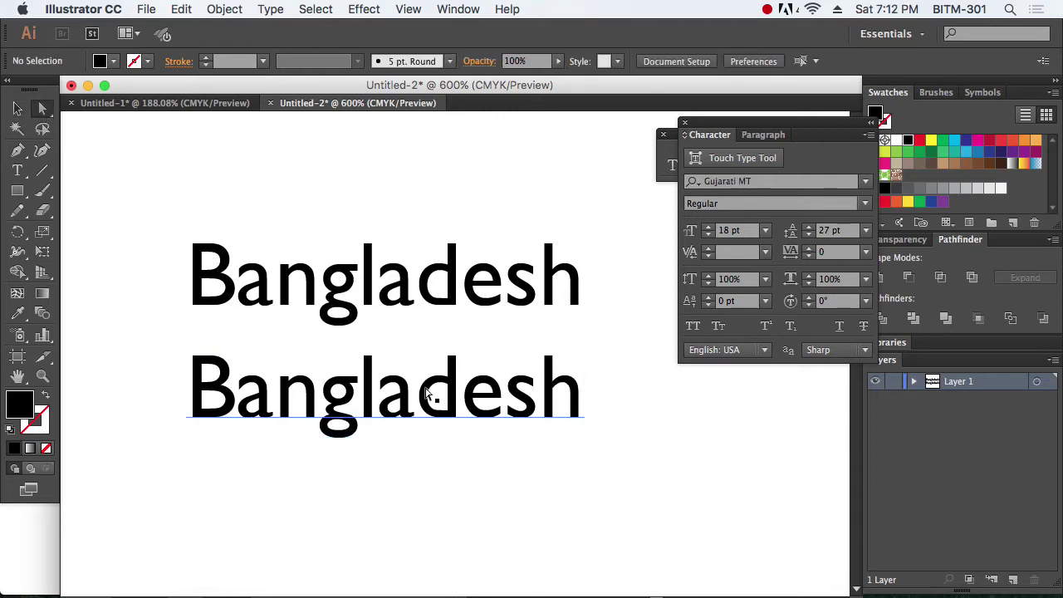
{"action": "left_click_drag", "start_coordinate": [466, 406], "coordinate": [471, 397]}
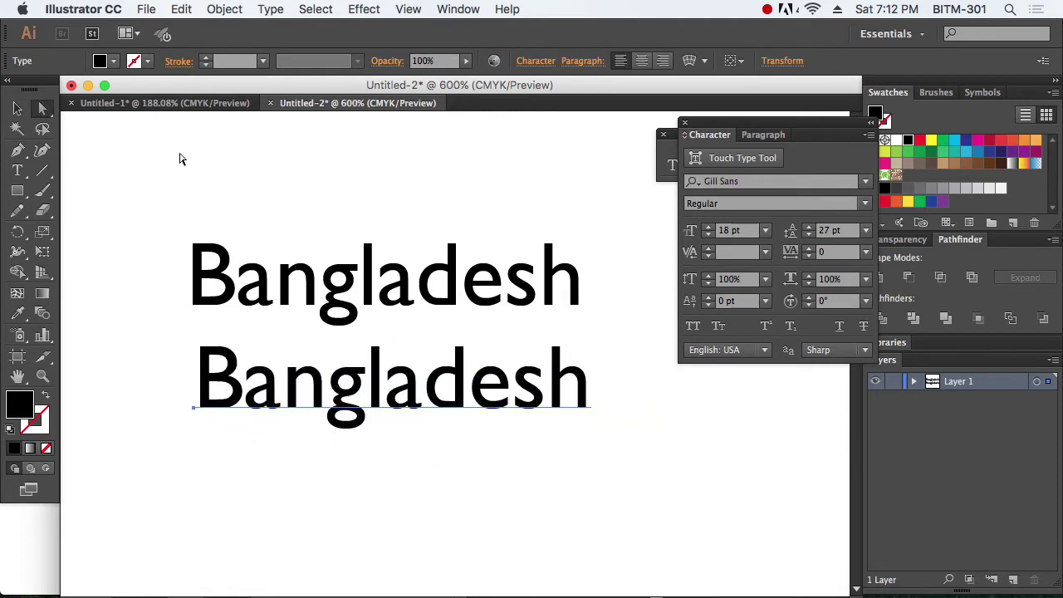
Step: Convert the lower Bangladesh to outlines with Type > Create Outlines and select the group
{"action": "left_click", "coordinate": [270, 9]}
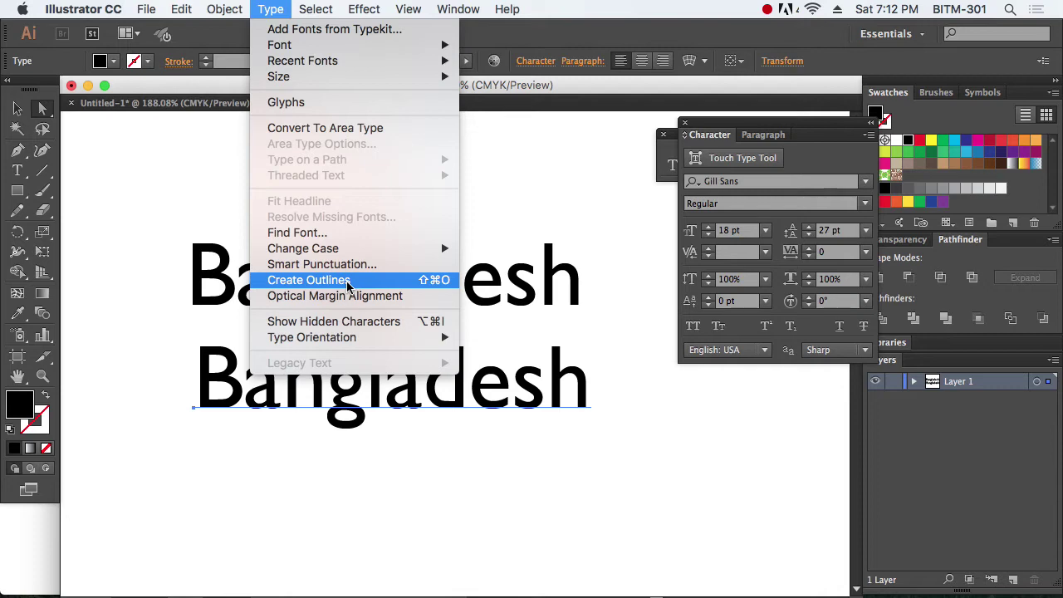
{"action": "left_click", "coordinate": [349, 286]}
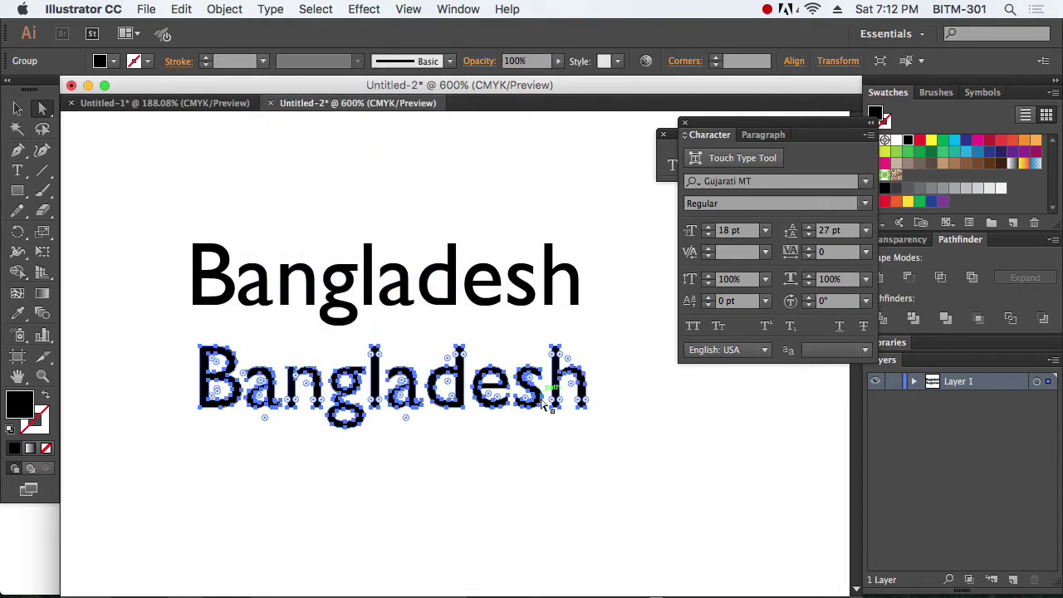
{"action": "left_click", "coordinate": [544, 482]}
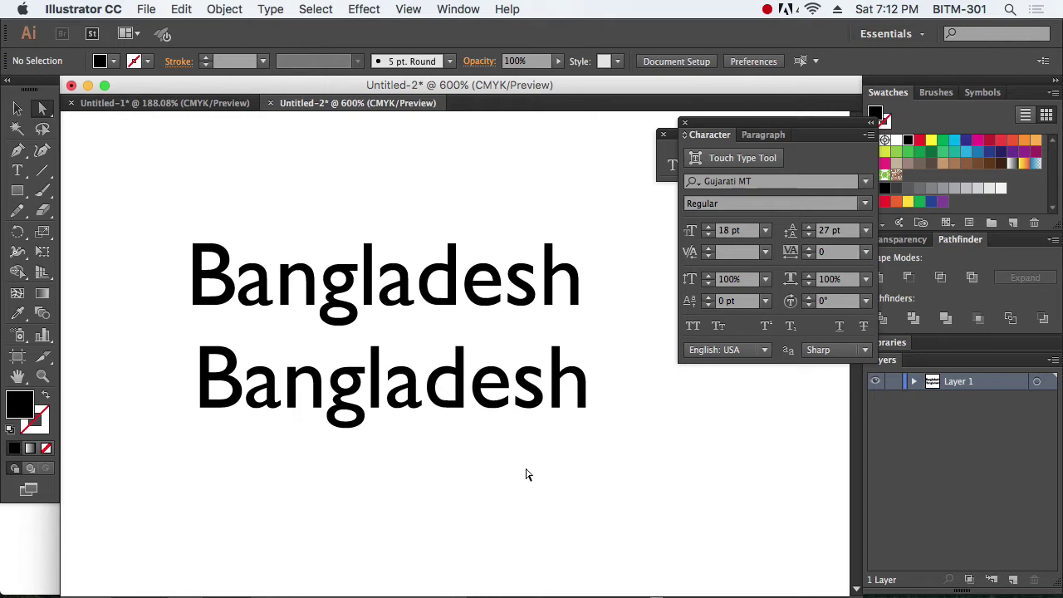
{"action": "left_click", "coordinate": [17, 109]}
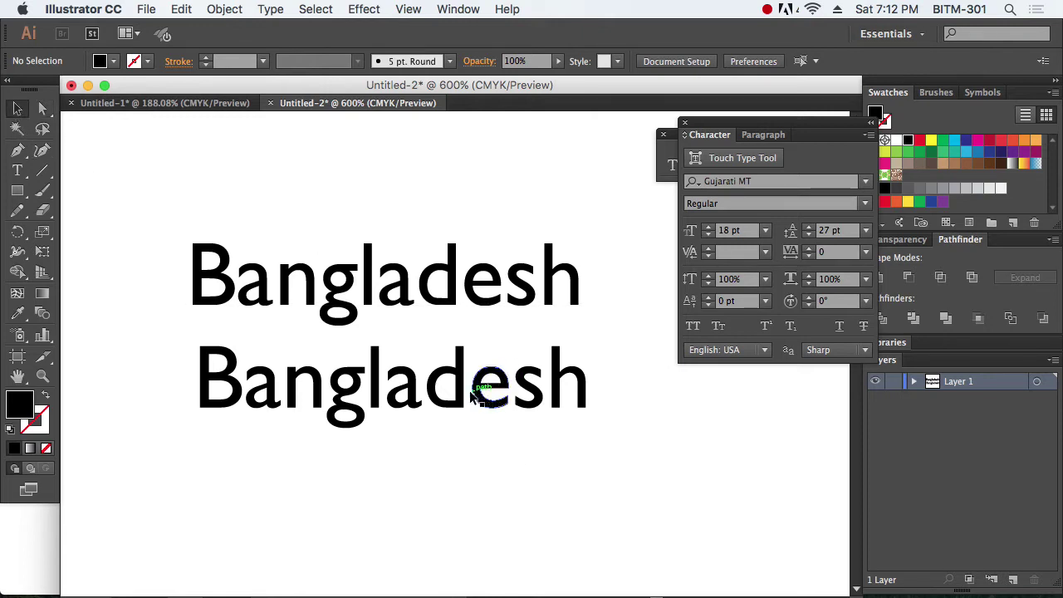
{"action": "left_click", "coordinate": [486, 380]}
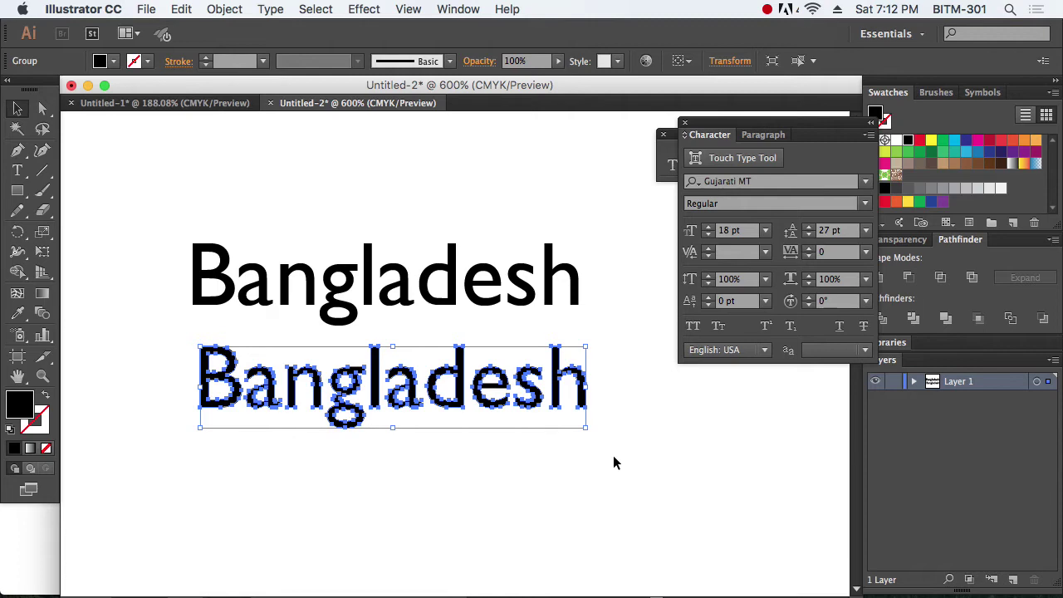
Step: Move the outlined Bangladesh group further down
{"action": "left_click", "coordinate": [613, 463]}
{"action": "left_click_drag", "start_coordinate": [581, 442], "coordinate": [375, 469]}
{"action": "left_click", "coordinate": [543, 532]}
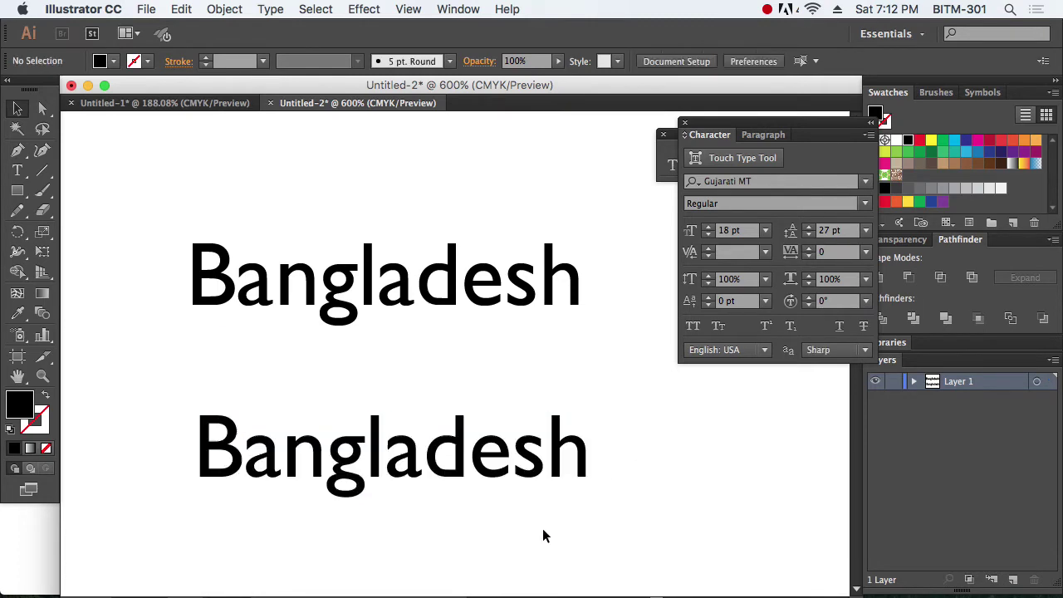
{"action": "left_click_drag", "start_coordinate": [495, 540], "coordinate": [518, 449]}
{"action": "left_click_drag", "start_coordinate": [207, 267], "coordinate": [678, 471]}
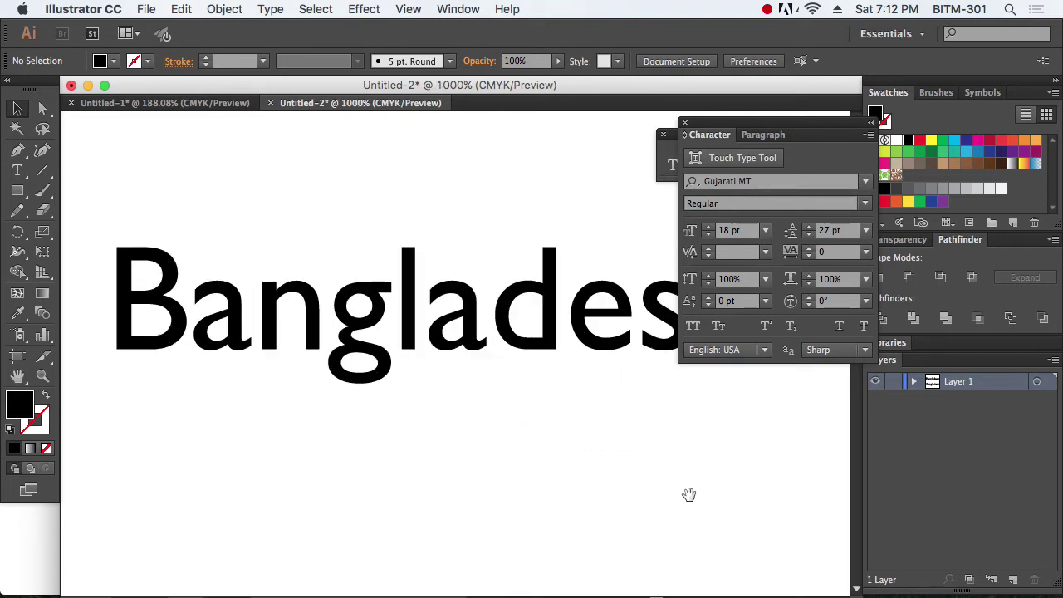
{"action": "left_click_drag", "start_coordinate": [625, 445], "coordinate": [621, 509]}
Step: Draw a thin black rectangle bar along the baseline under the outlined Bangladesh
{"action": "left_click", "coordinate": [17, 191]}
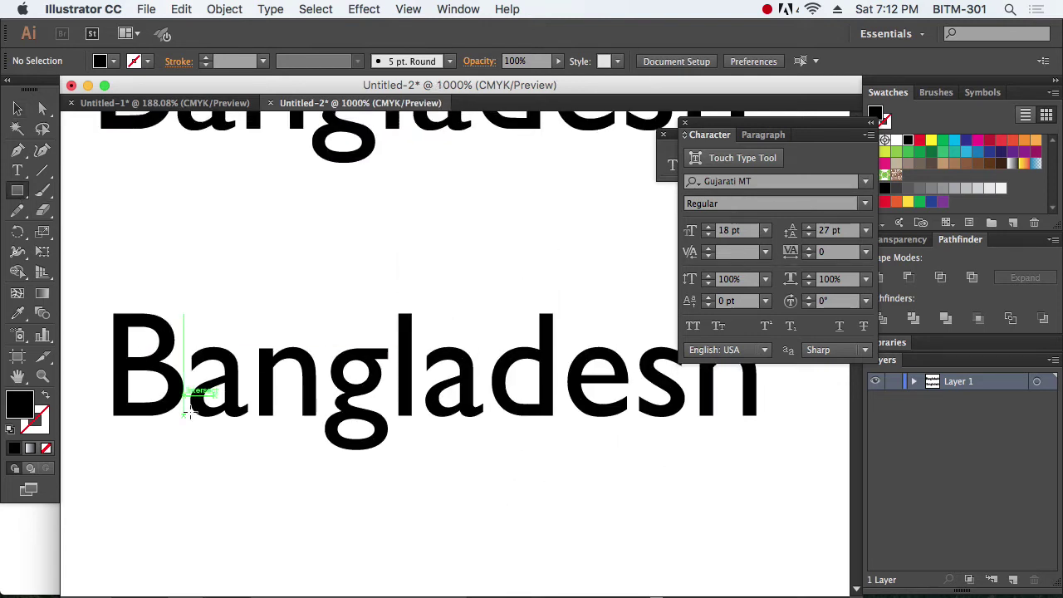
{"action": "left_click_drag", "start_coordinate": [114, 423], "coordinate": [764, 428]}
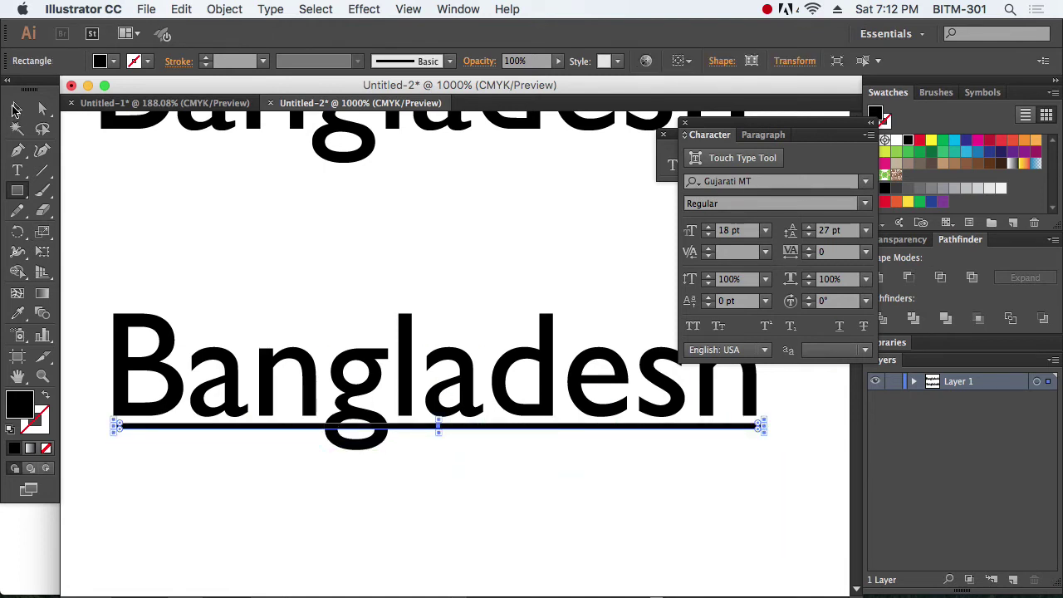
{"action": "left_click", "coordinate": [16, 109]}
{"action": "left_click", "coordinate": [509, 477]}
Step: Ungroup the outlined letters, select only the g, and hide the bounding box
{"action": "left_click_drag", "start_coordinate": [290, 374], "coordinate": [493, 494]}
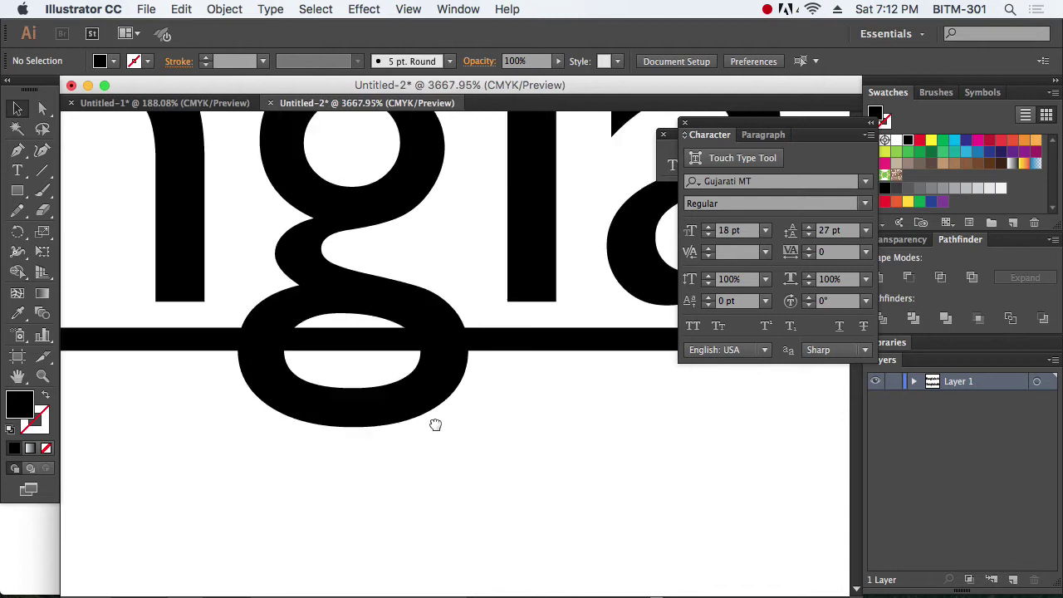
{"action": "left_click_drag", "start_coordinate": [434, 422], "coordinate": [458, 445]}
{"action": "left_click", "coordinate": [458, 444]}
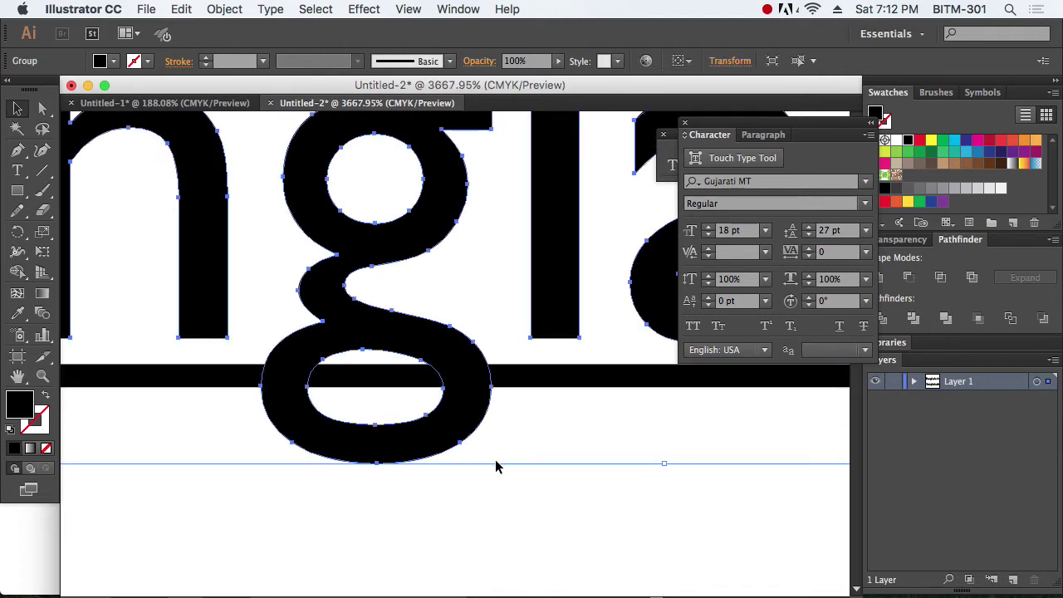
{"action": "key", "text": "super+shift+g"}
{"action": "left_click", "coordinate": [513, 489]}
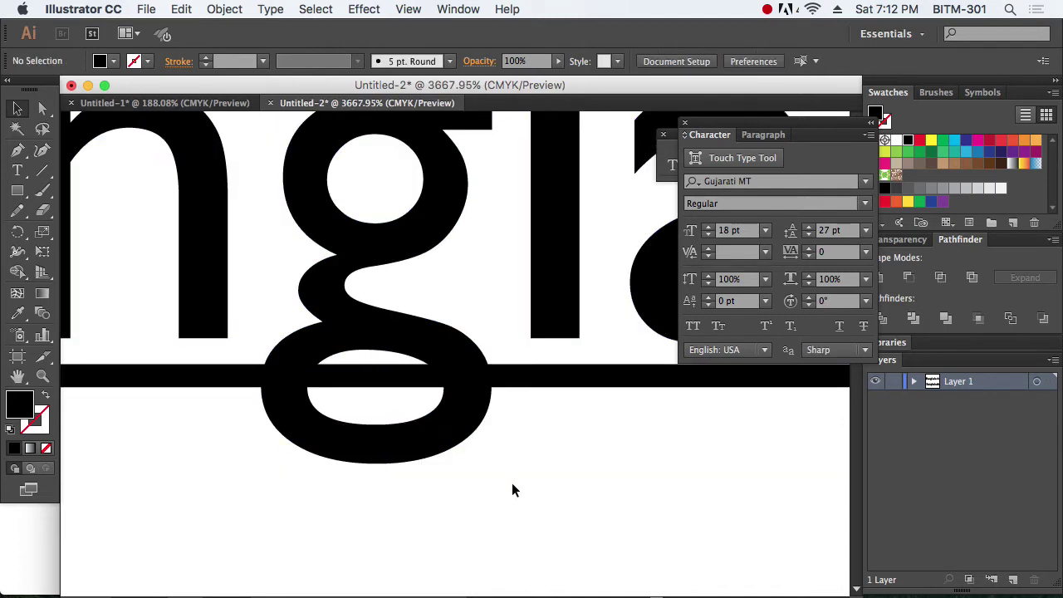
{"action": "left_click", "coordinate": [432, 417]}
{"action": "key", "text": "super+shift+b"}
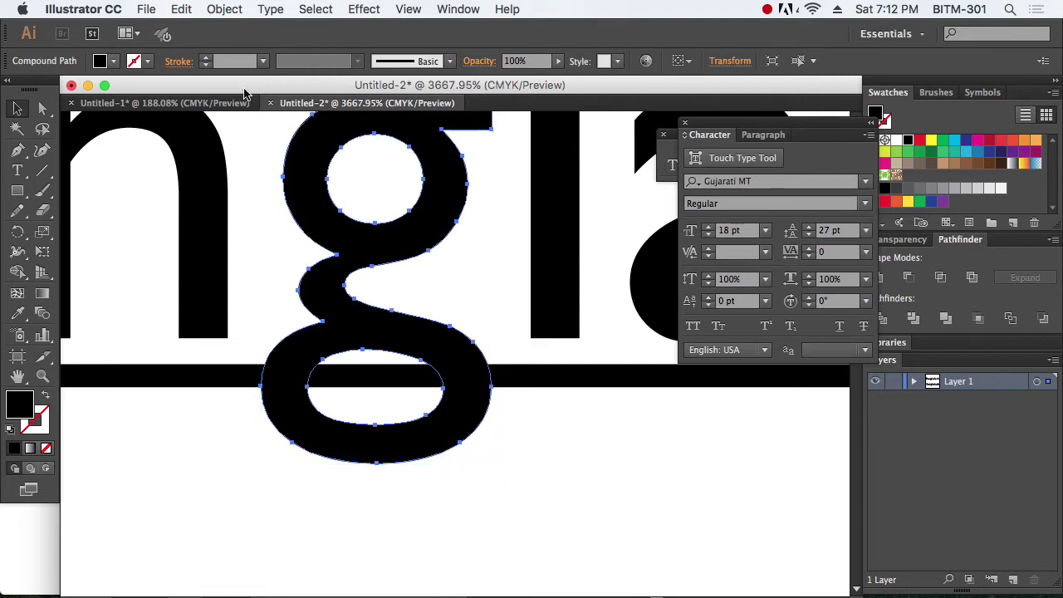
{"action": "left_click", "coordinate": [218, 9]}
Step: Preview a 2 mm Offset Path on the g, then cancel it
{"action": "mouse_move", "coordinate": [278, 322]}
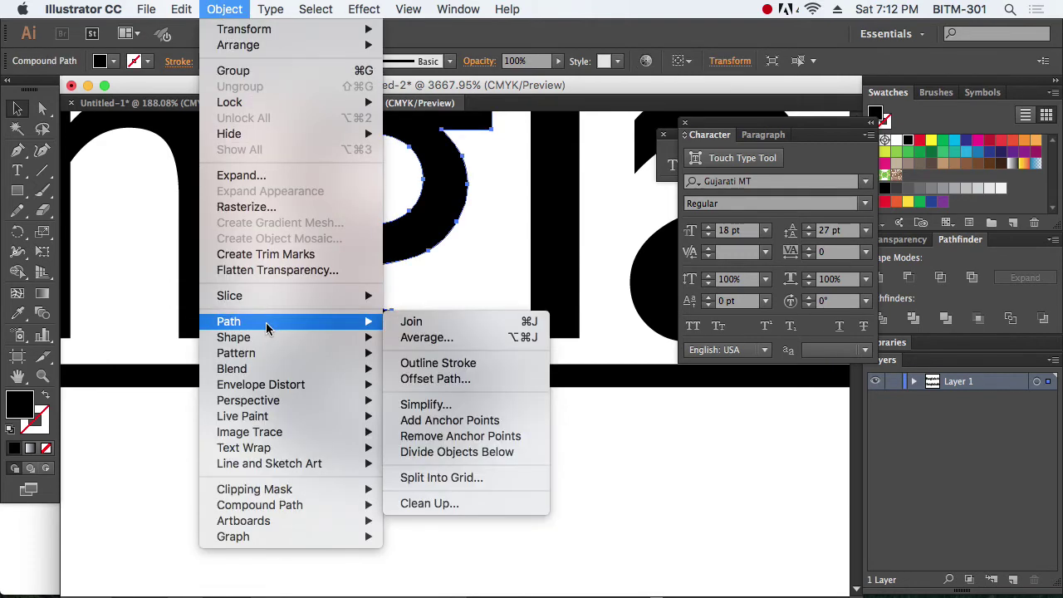
{"action": "left_click", "coordinate": [465, 382]}
{"action": "left_click", "coordinate": [636, 345]}
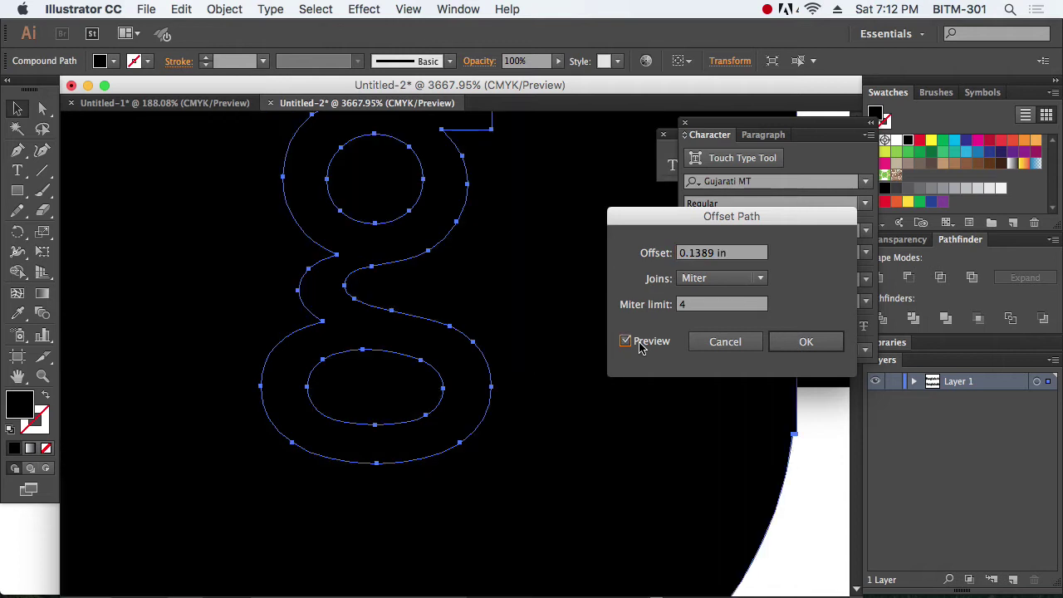
{"action": "double_click", "coordinate": [704, 254]}
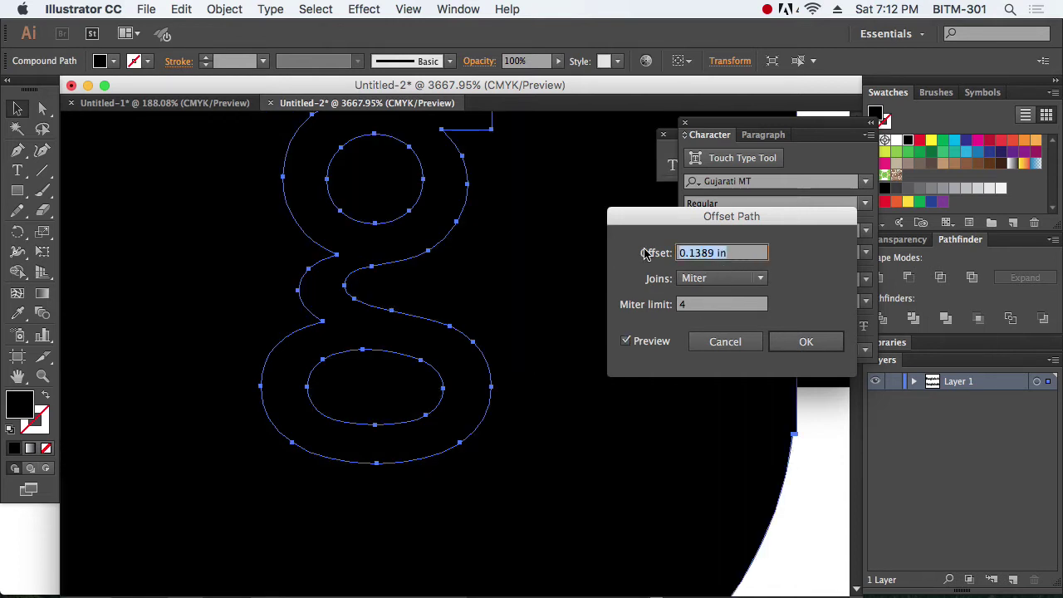
{"action": "type", "text": "2"}
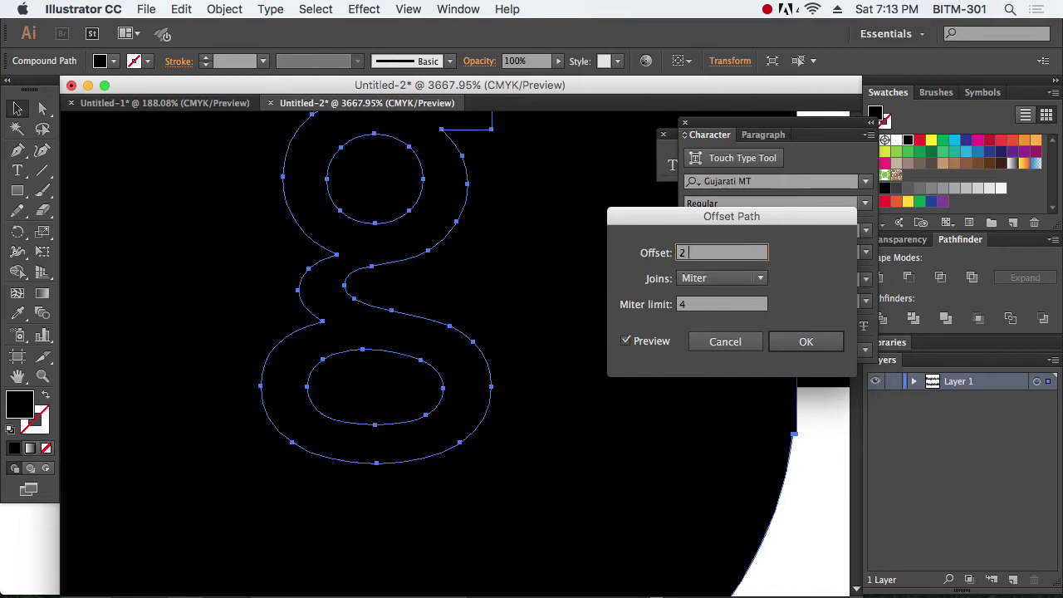
{"action": "key", "text": "Tab"}
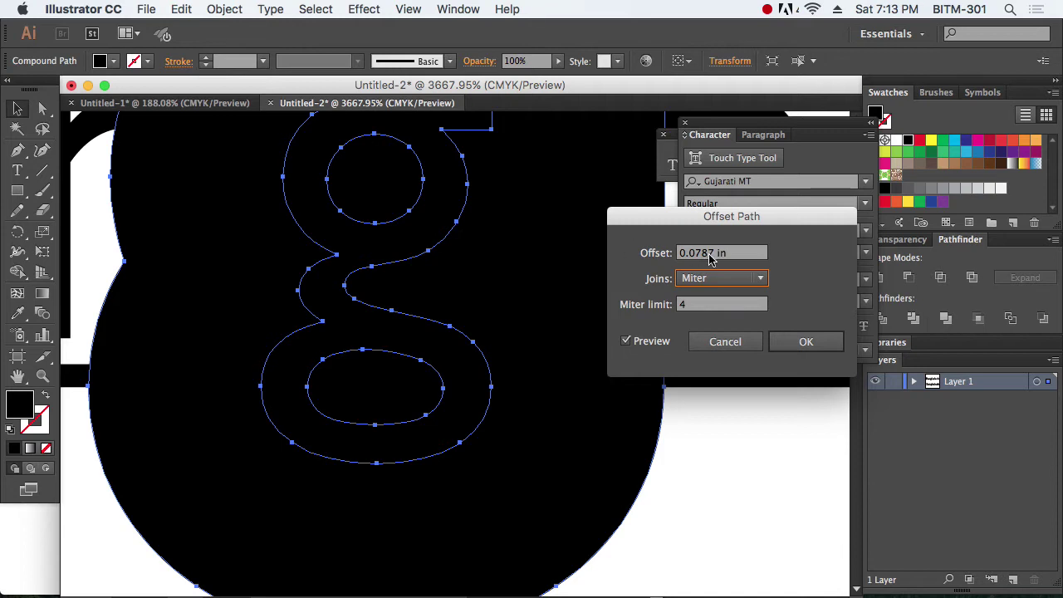
{"action": "left_click", "coordinate": [724, 341]}
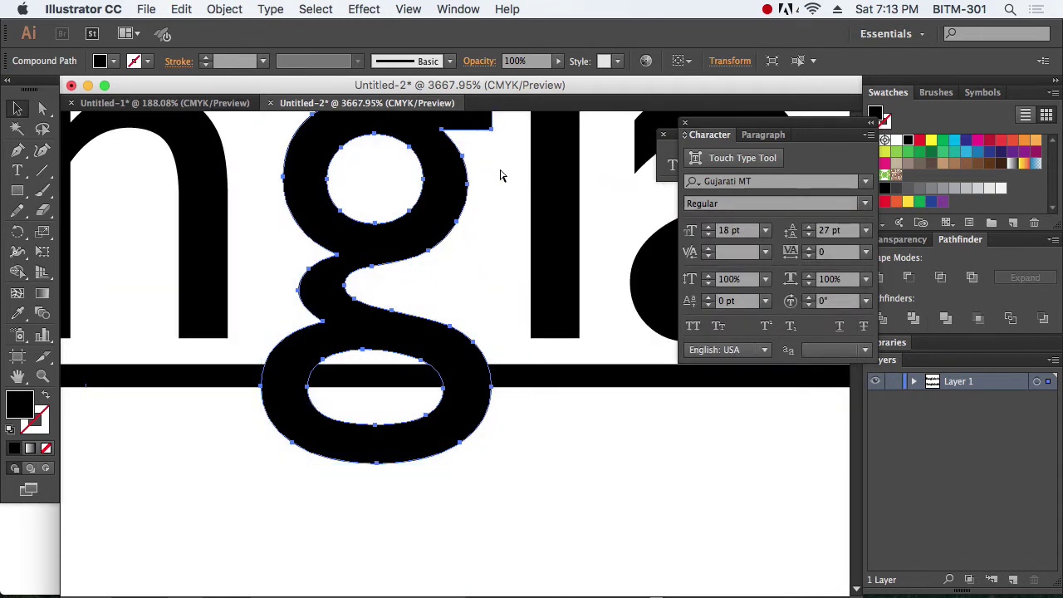
Step: Show the rulers and switch their units to millimeters
{"action": "key", "text": "super+r"}
{"action": "right_click", "coordinate": [517, 118]}
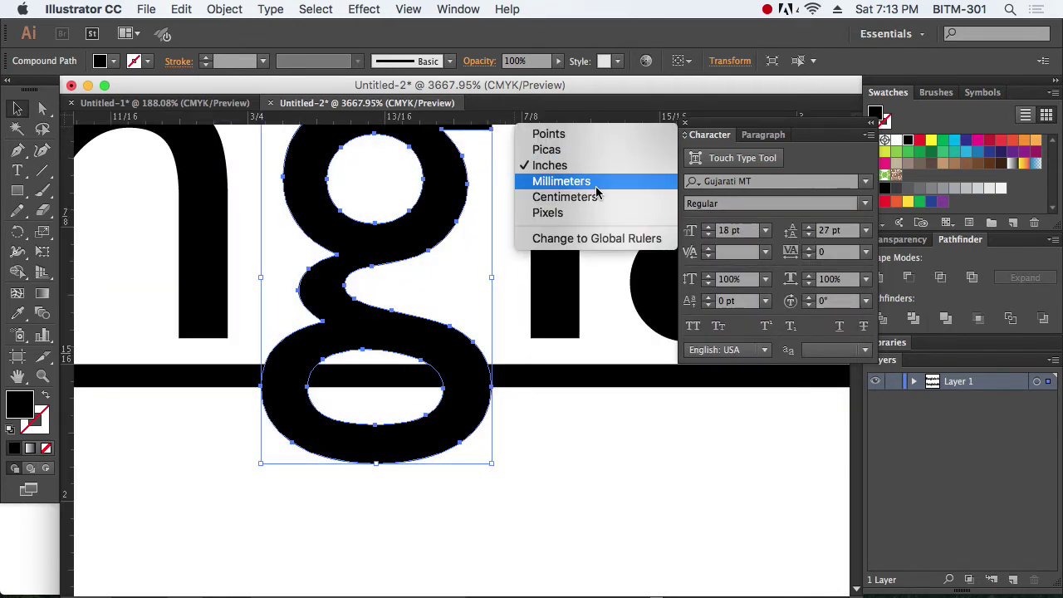
{"action": "left_click", "coordinate": [594, 184]}
Step: Apply a 0.3 mm Offset Path to the g after previewing 0.5 mm
{"action": "left_click", "coordinate": [217, 9]}
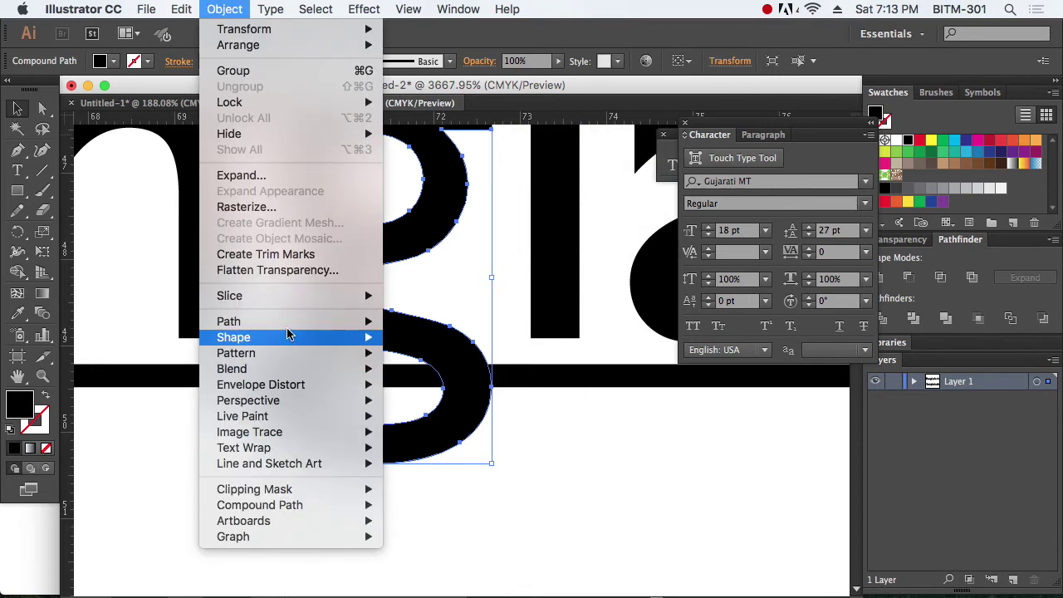
{"action": "mouse_move", "coordinate": [355, 326]}
{"action": "left_click", "coordinate": [540, 379]}
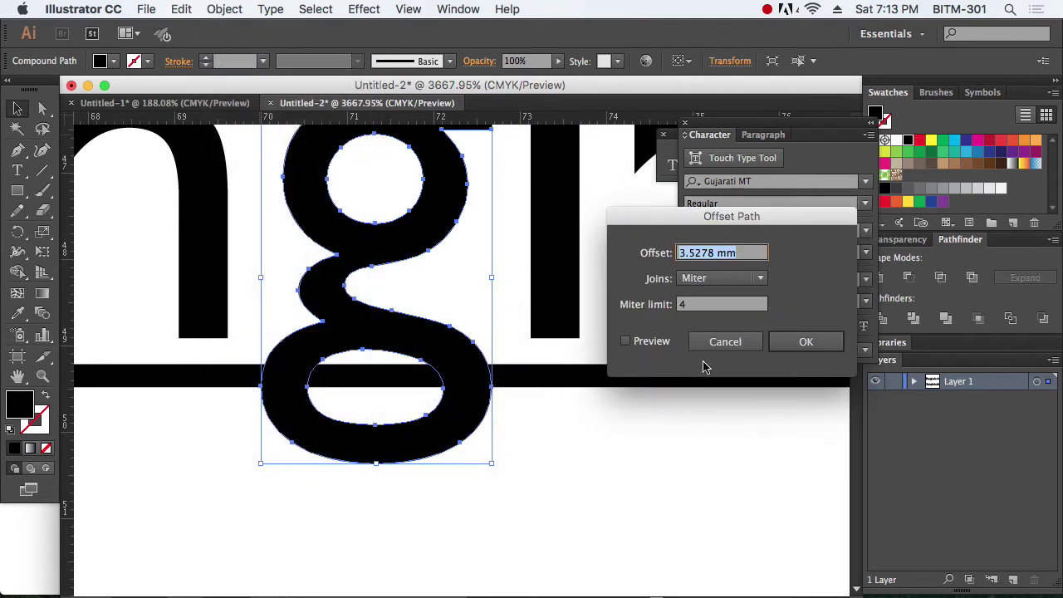
{"action": "triple_click", "coordinate": [741, 253]}
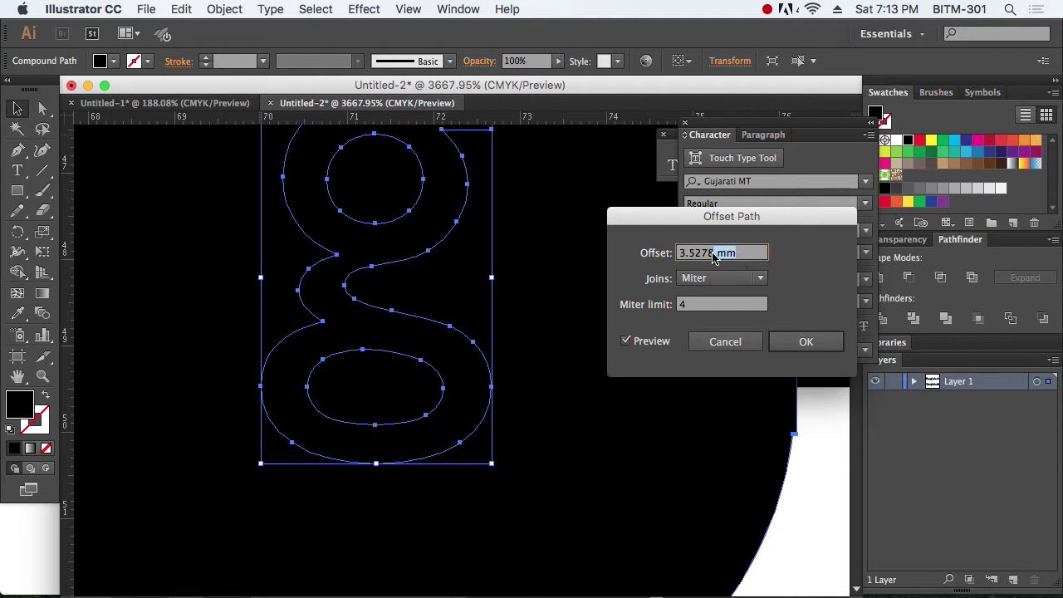
{"action": "type", "text": "0.5"}
{"action": "key", "text": "Tab"}
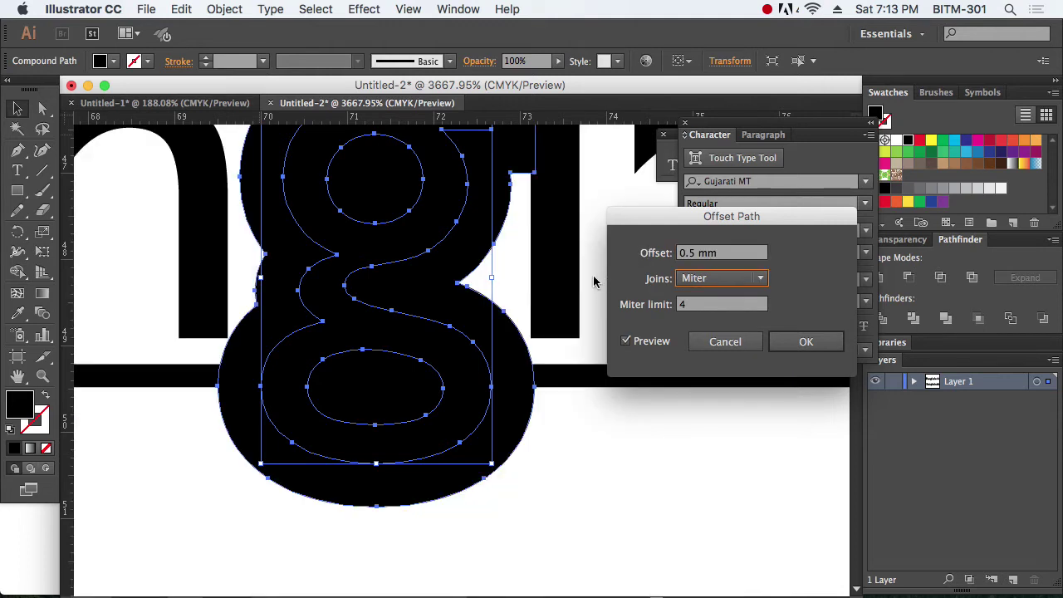
{"action": "left_click", "coordinate": [693, 258]}
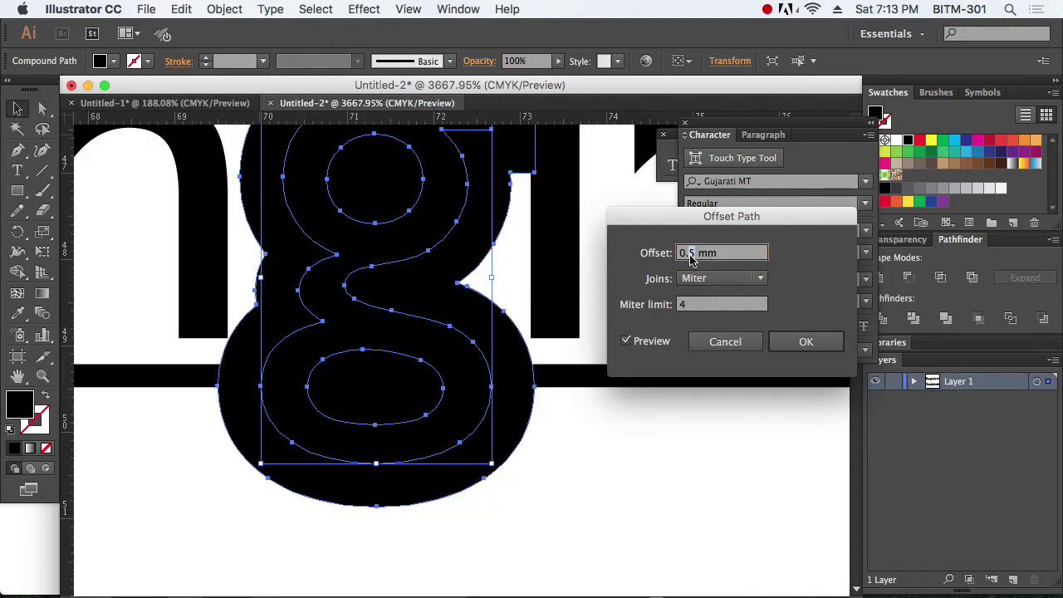
{"action": "type", "text": "0.3"}
{"action": "key", "text": "Tab"}
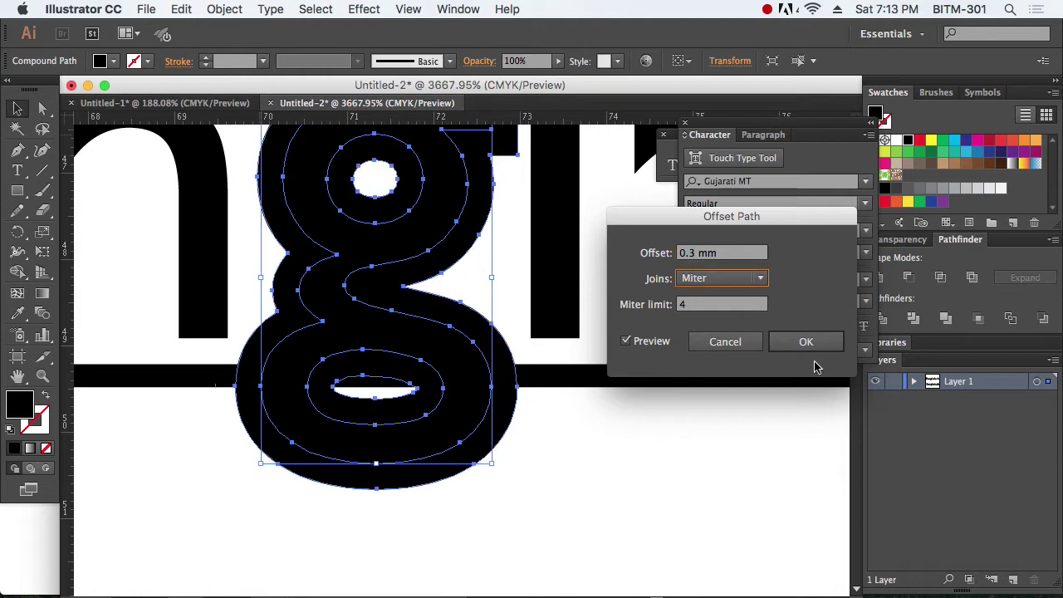
{"action": "left_click", "coordinate": [806, 342]}
{"action": "scroll", "coordinate": [468, 391], "scroll_direction": "down", "scroll_amount": 4}
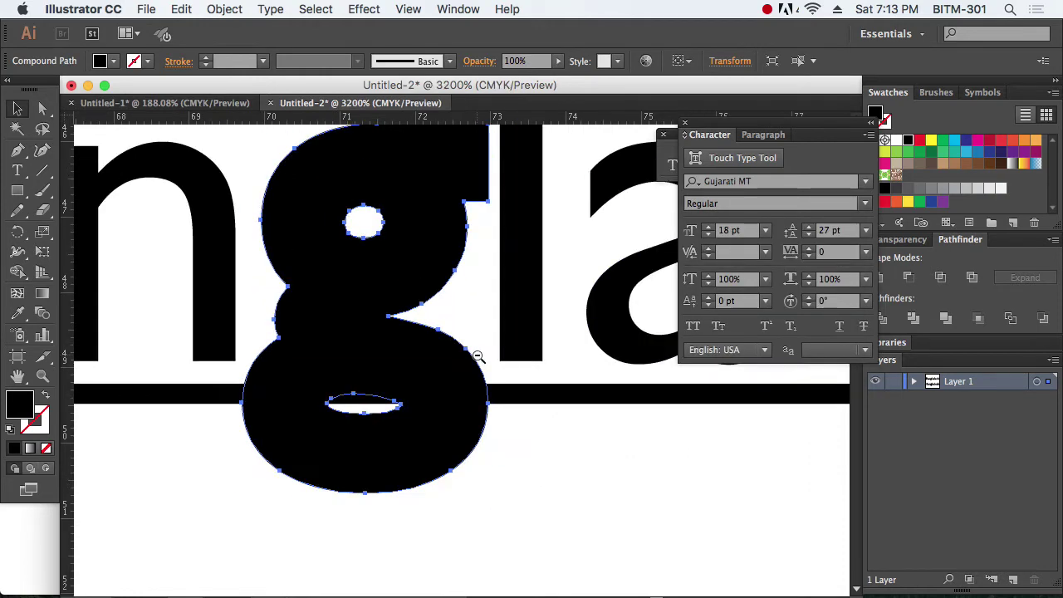
Step: Select the offset g with the underline and divide them into separate pieces
{"action": "left_click_drag", "start_coordinate": [468, 390], "coordinate": [536, 443]}
{"action": "left_click", "coordinate": [548, 340]}
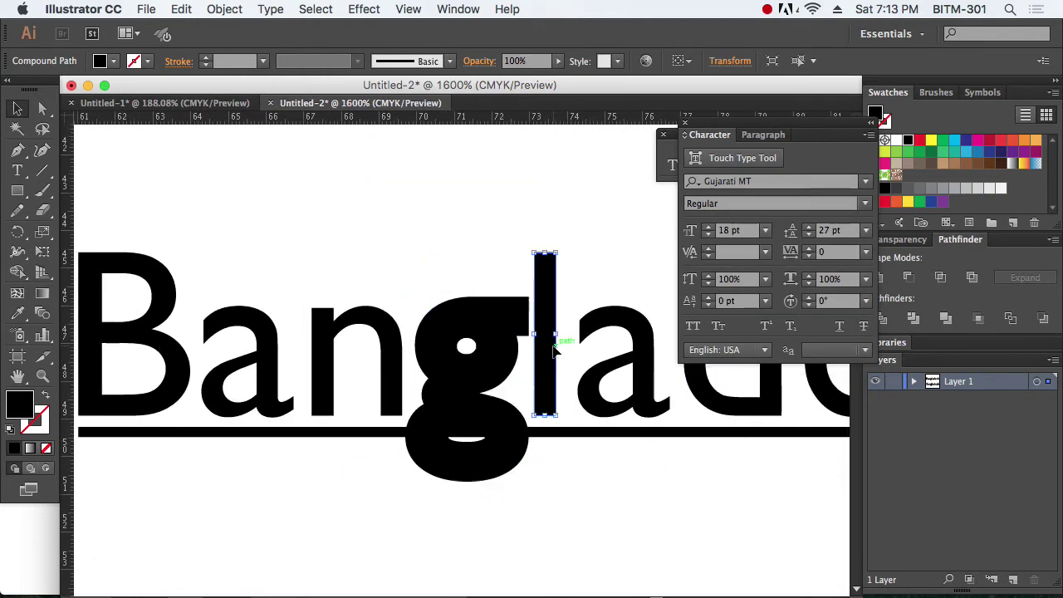
{"action": "left_click", "coordinate": [586, 477]}
{"action": "left_click", "coordinate": [522, 443]}
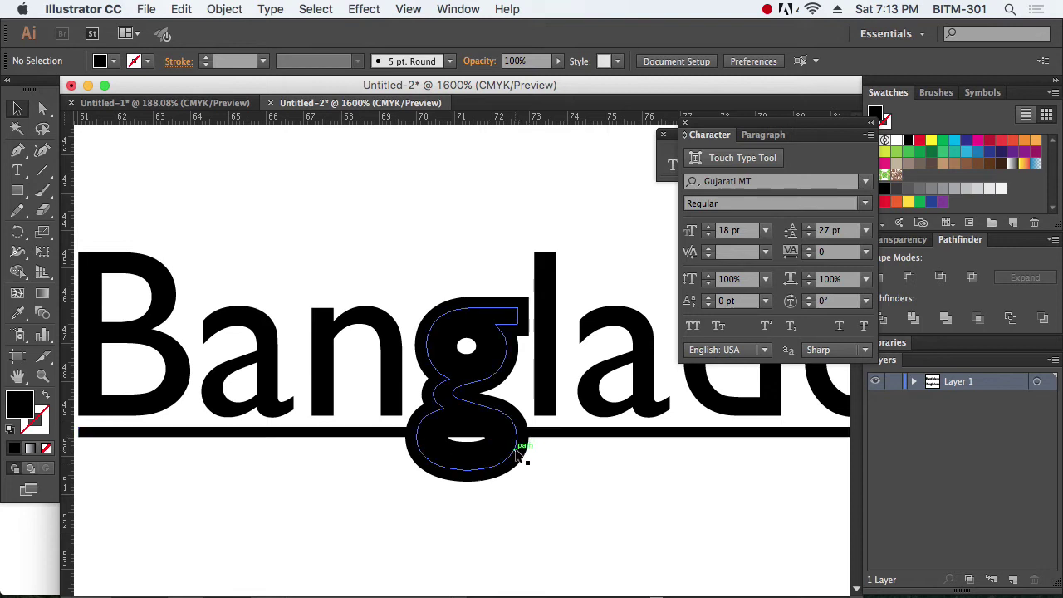
{"action": "left_click", "coordinate": [573, 470]}
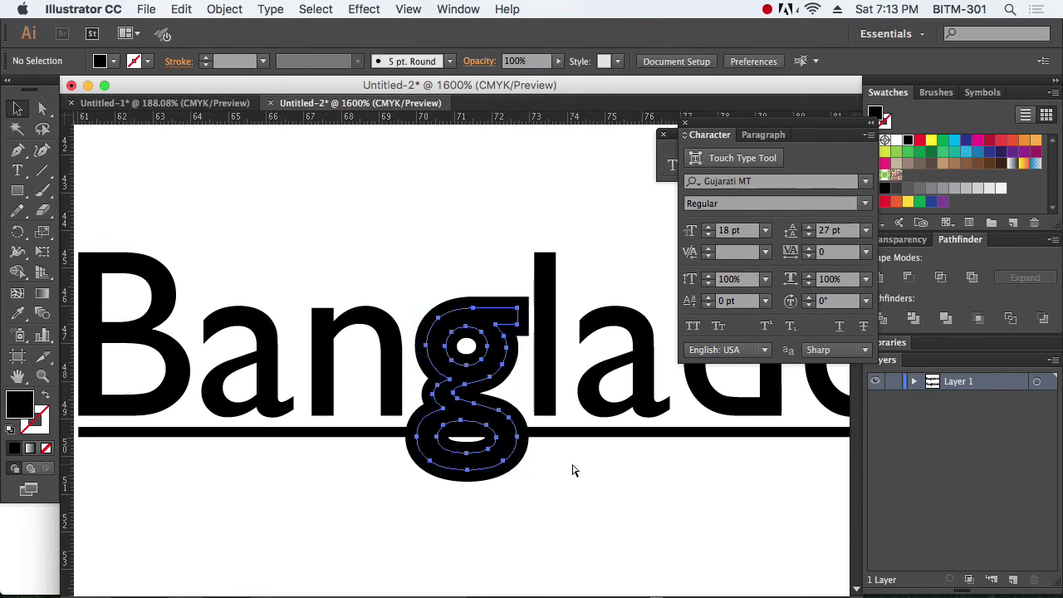
{"action": "left_click", "coordinate": [486, 467]}
{"action": "left_click", "coordinate": [374, 433], "text": "shift"}
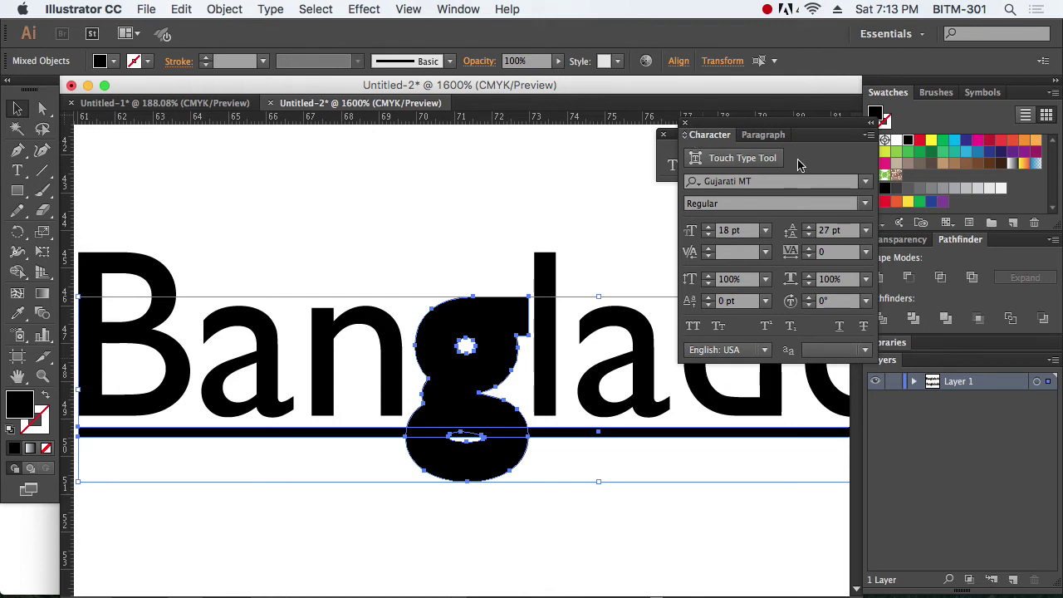
{"action": "left_click_drag", "start_coordinate": [796, 129], "coordinate": [744, 129]}
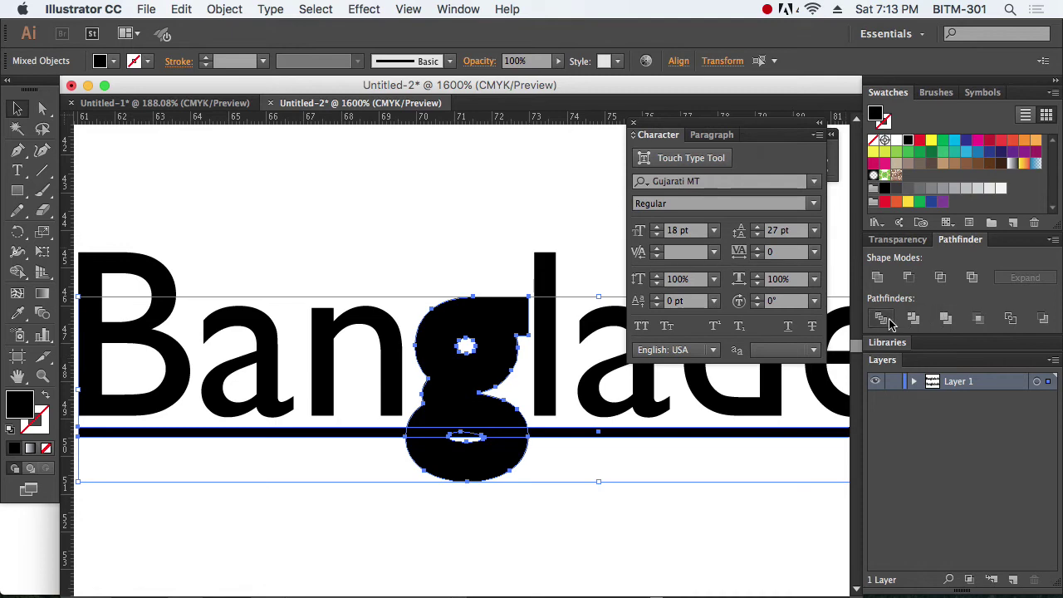
{"action": "key", "text": "super+g"}
Step: Ungroup the divided pieces and delete the fragments where the underline crosses the g
{"action": "left_click", "coordinate": [224, 9]}
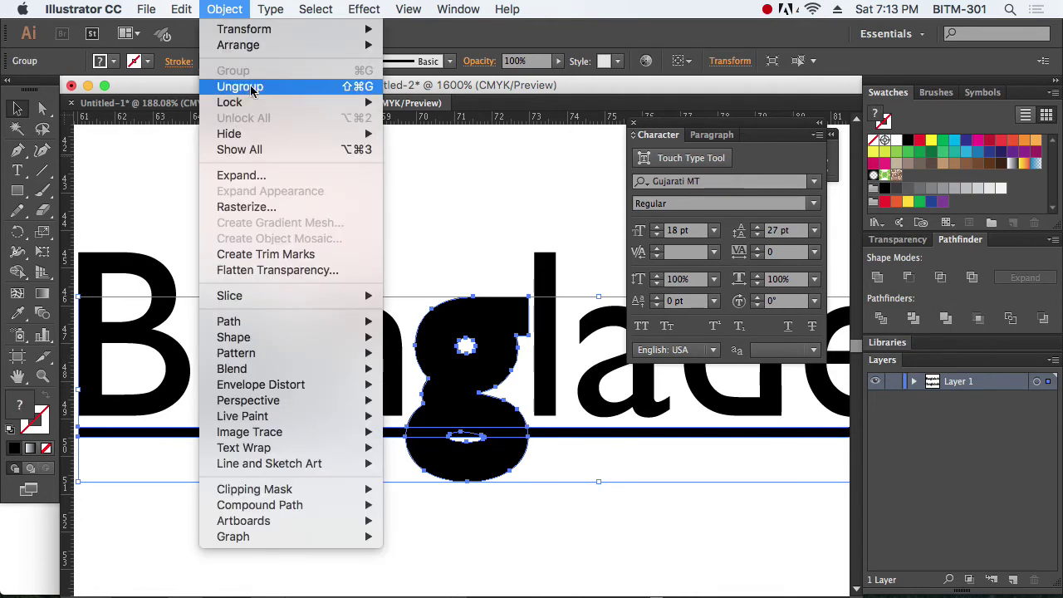
{"action": "left_click", "coordinate": [240, 87]}
{"action": "left_click", "coordinate": [532, 458]}
{"action": "left_click", "coordinate": [522, 486]}
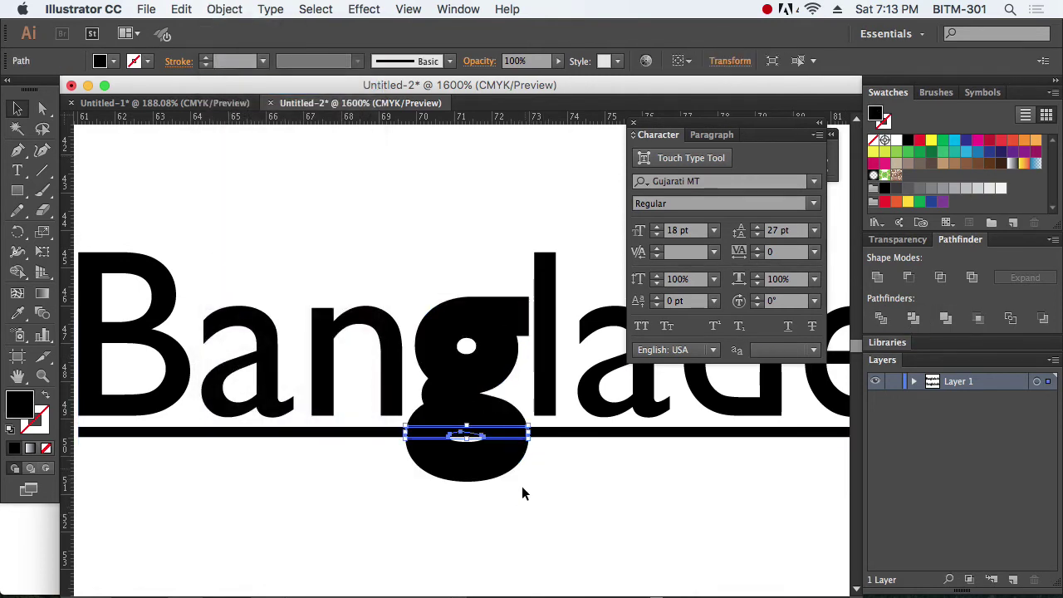
{"action": "left_click", "coordinate": [515, 490]}
{"action": "left_click", "coordinate": [493, 456]}
{"action": "key", "text": "Delete"}
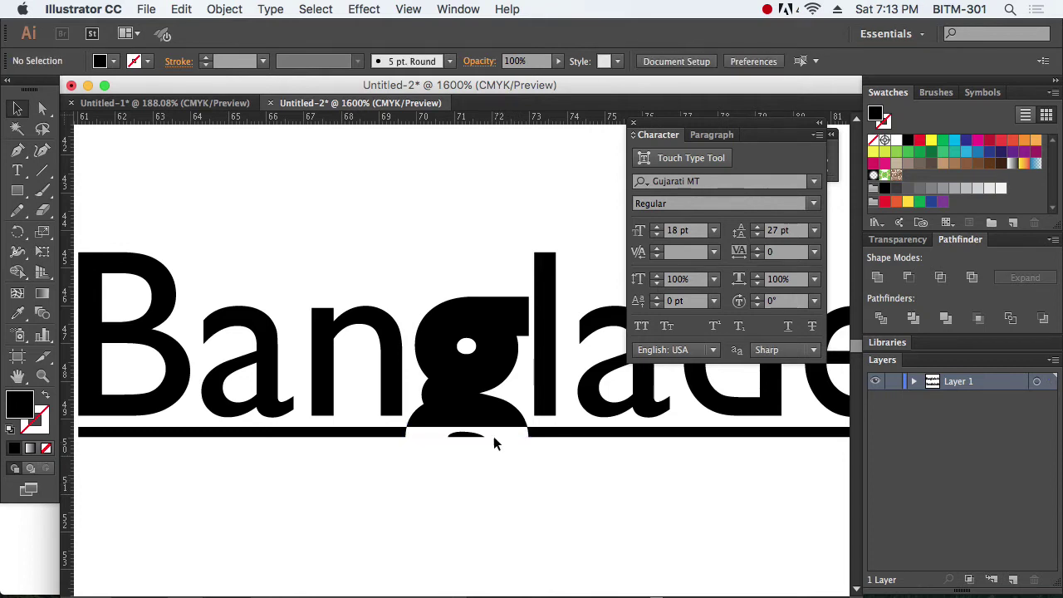
{"action": "left_click", "coordinate": [486, 417]}
{"action": "key", "text": "Delete"}
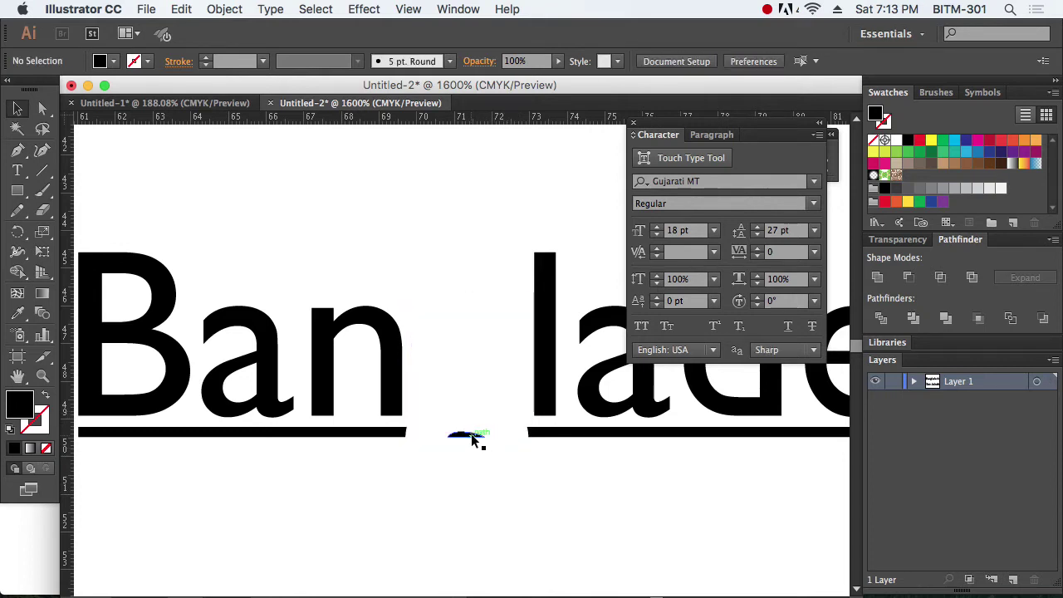
{"action": "left_click", "coordinate": [478, 439]}
{"action": "key", "text": "Delete"}
Step: Undo to restore the g letter and close the character settings
{"action": "key", "text": "super+z"}
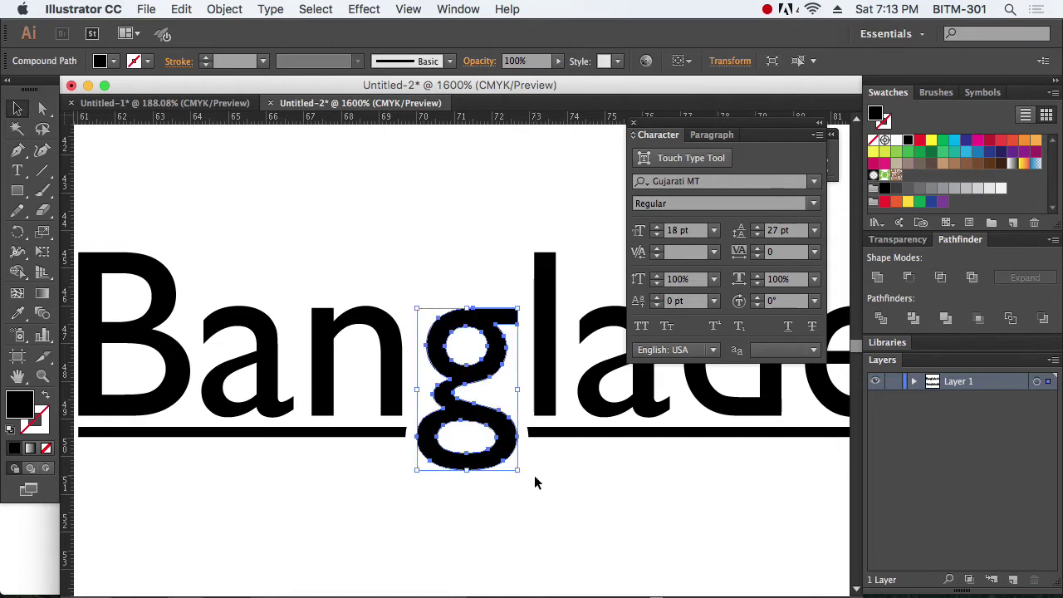
{"action": "left_click", "coordinate": [533, 482]}
{"action": "left_click", "coordinate": [635, 127]}
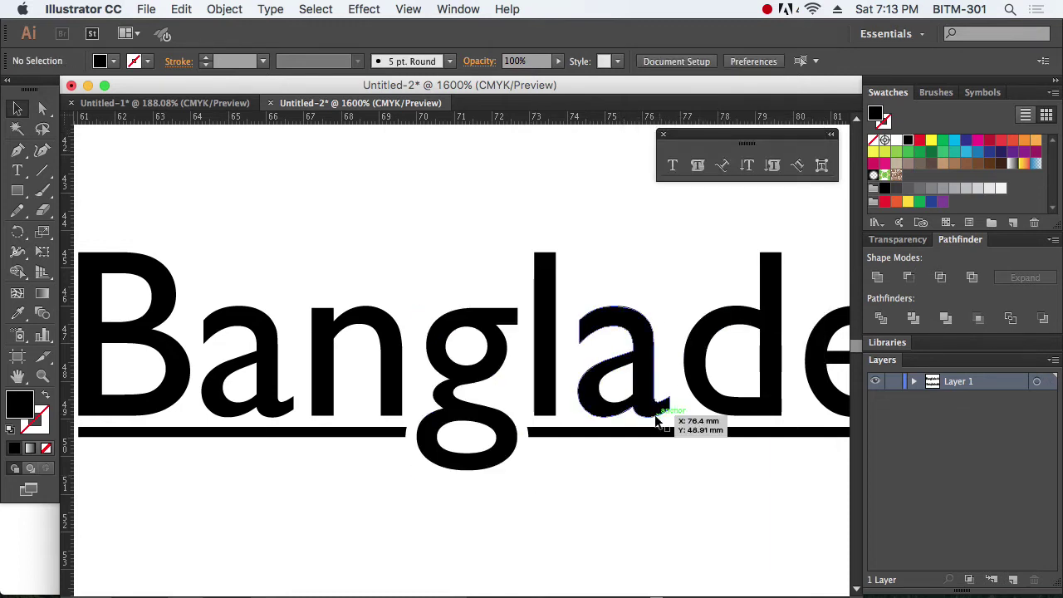
Step: Zoom in closely on the 'Ba' at the start of the underlined Bangladesh
{"action": "key", "text": "super+minus"}
{"action": "key", "text": "super+minus"}
{"action": "key", "text": "super+minus"}
{"action": "scroll", "coordinate": [617, 435], "scroll_direction": "up", "scroll_amount": 1}
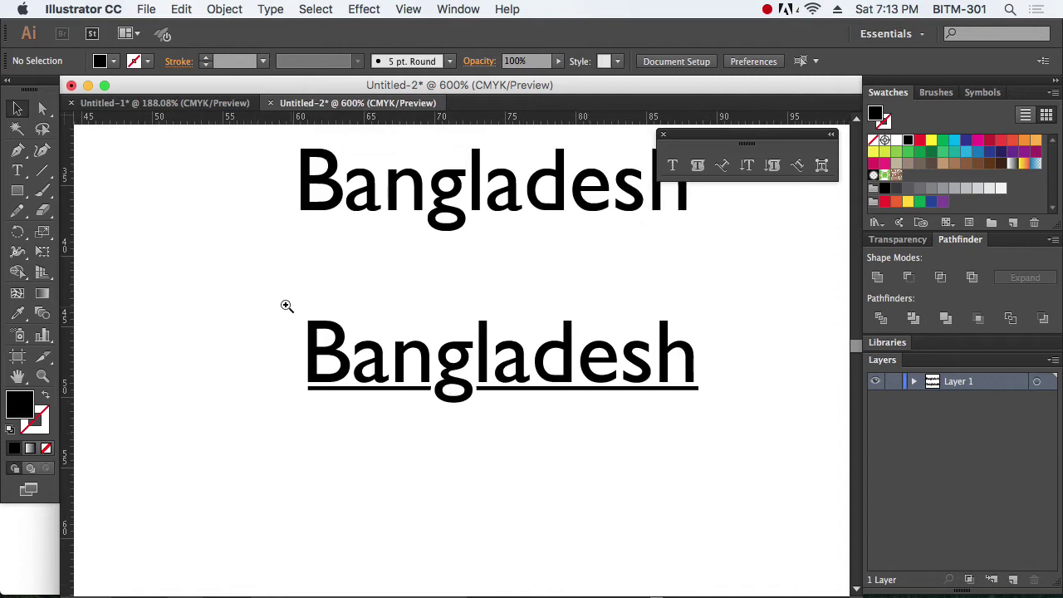
{"action": "left_click_drag", "start_coordinate": [285, 304], "coordinate": [738, 469]}
{"action": "scroll", "coordinate": [654, 441], "scroll_direction": "up", "scroll_amount": 1}
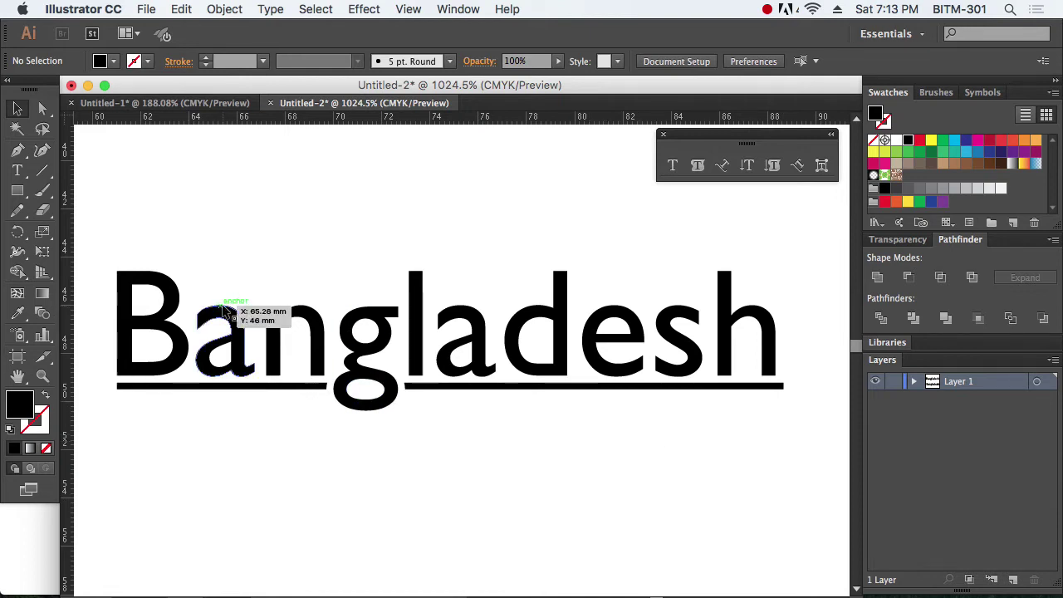
{"action": "left_click_drag", "start_coordinate": [119, 259], "coordinate": [297, 399]}
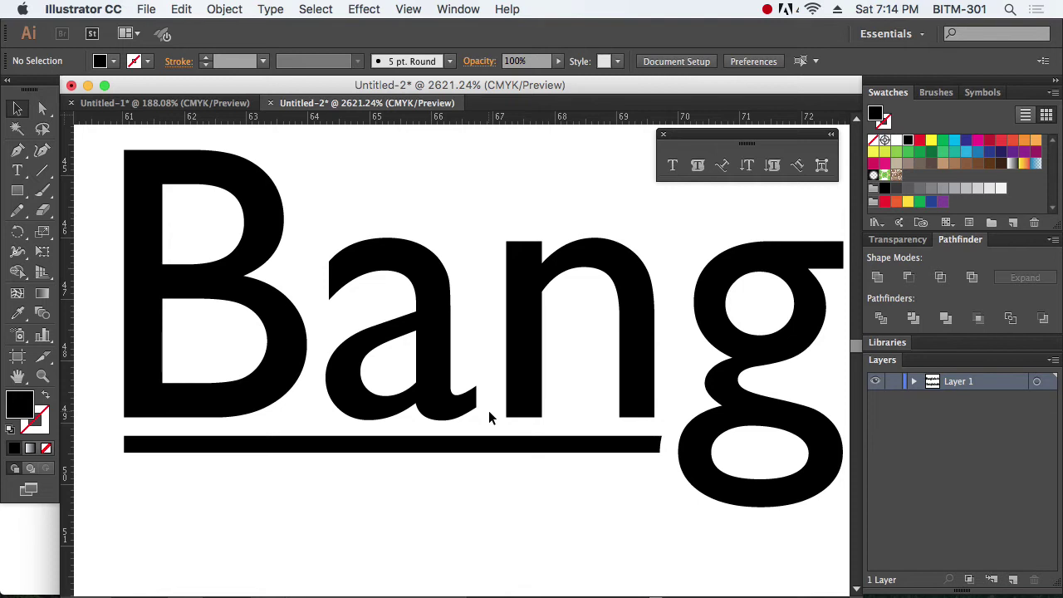
{"action": "key", "text": "p"}
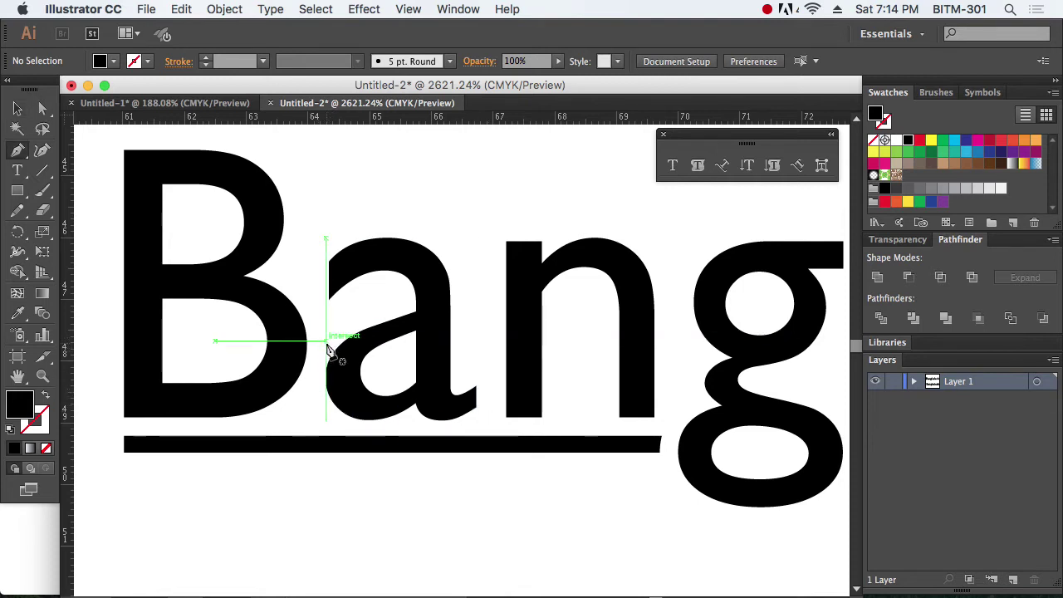
Step: Draw a closed four-sided Pen shape with a diagonal edge over the first 'a'
{"action": "left_click_drag", "start_coordinate": [336, 419], "coordinate": [380, 381]}
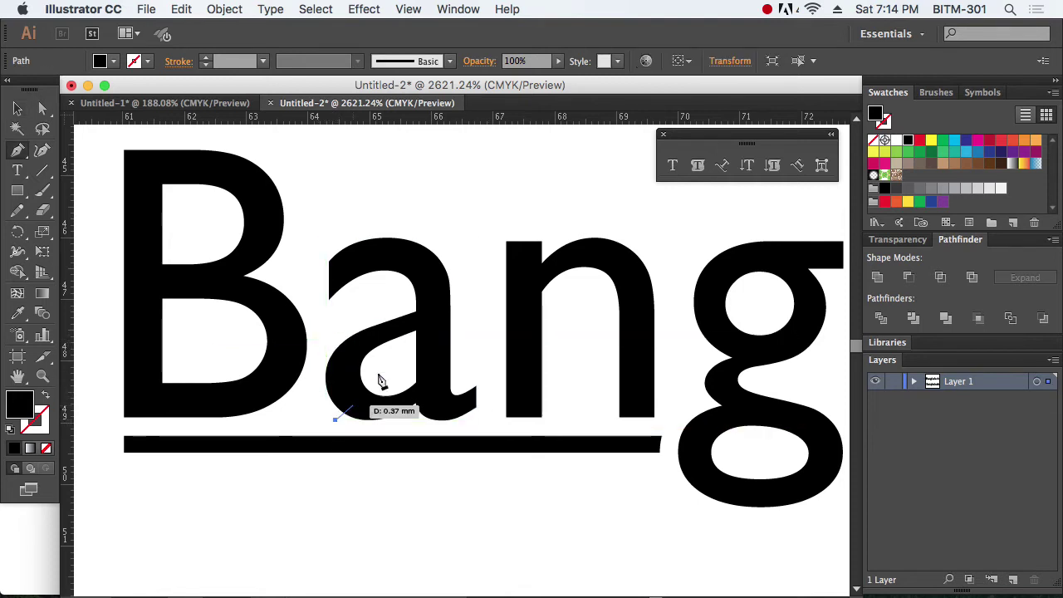
{"action": "left_click", "coordinate": [424, 204]}
{"action": "left_click", "coordinate": [314, 204]}
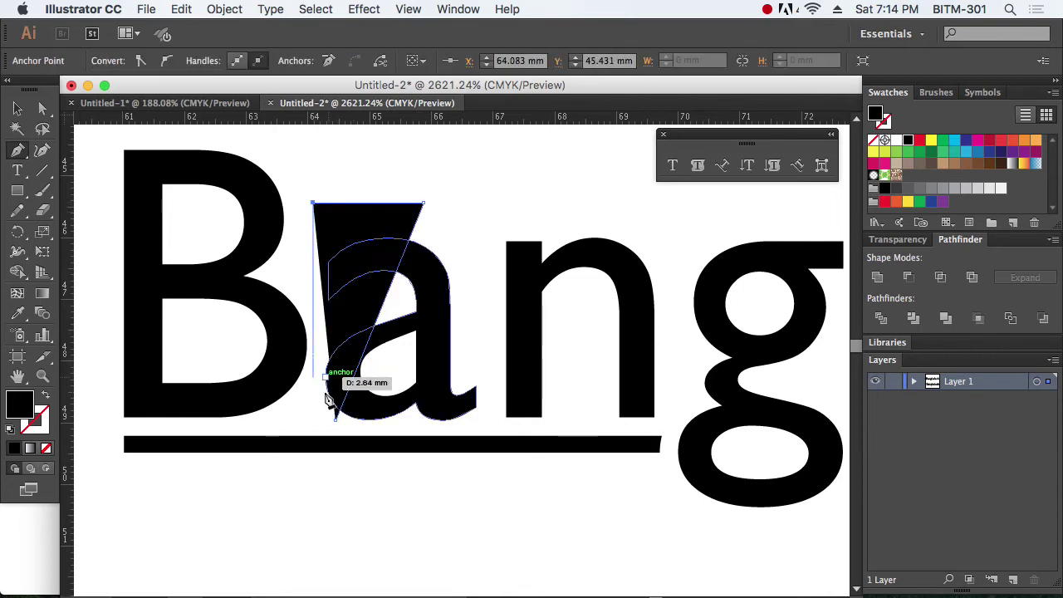
{"action": "left_click", "coordinate": [313, 423]}
{"action": "left_click", "coordinate": [336, 419]}
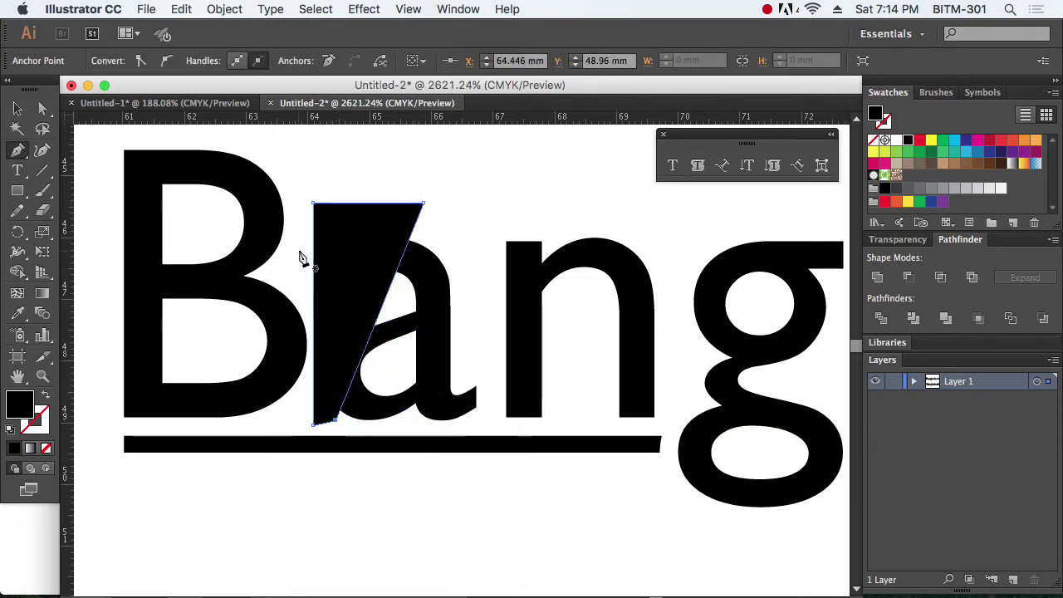
Step: Slice the 'a' with Divide Objects Below and delete the top and lower-left pieces
{"action": "left_click", "coordinate": [17, 109]}
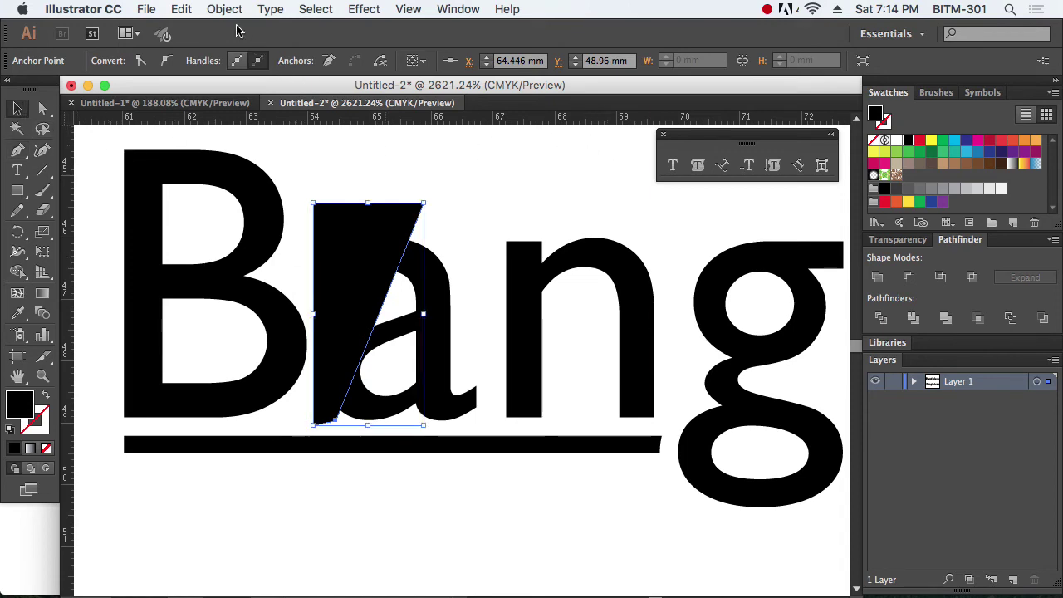
{"action": "left_click", "coordinate": [224, 9]}
{"action": "mouse_move", "coordinate": [275, 320]}
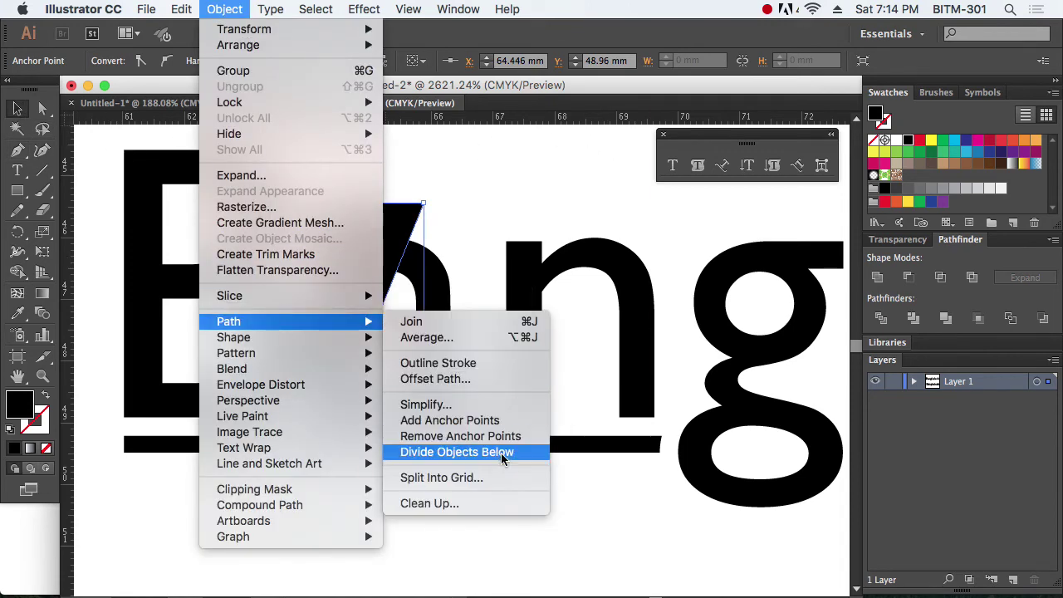
{"action": "left_click", "coordinate": [502, 455]}
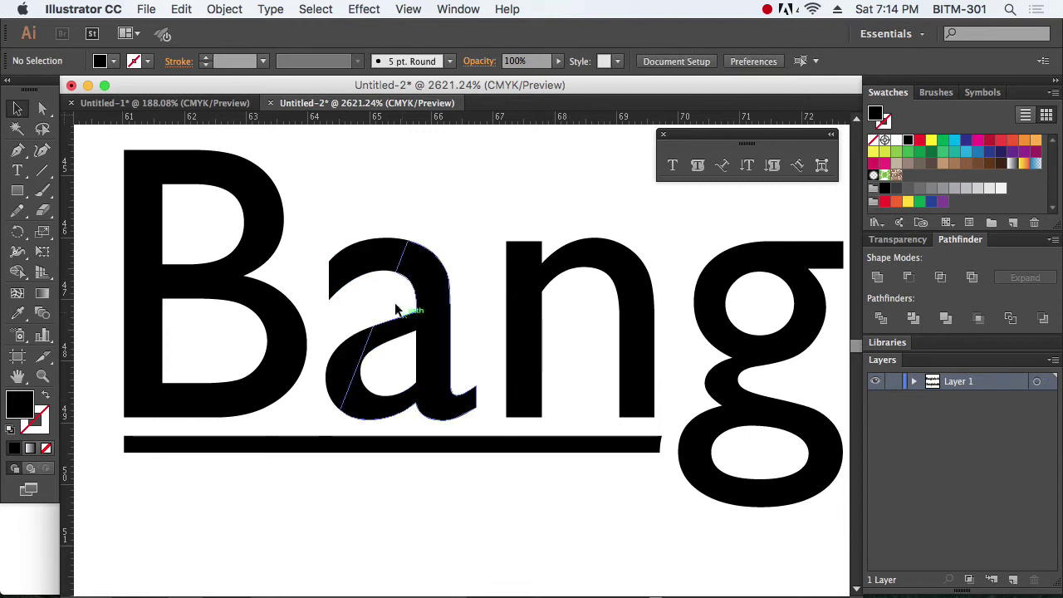
{"action": "left_click", "coordinate": [368, 260]}
{"action": "left_click", "coordinate": [348, 353], "text": "shift"}
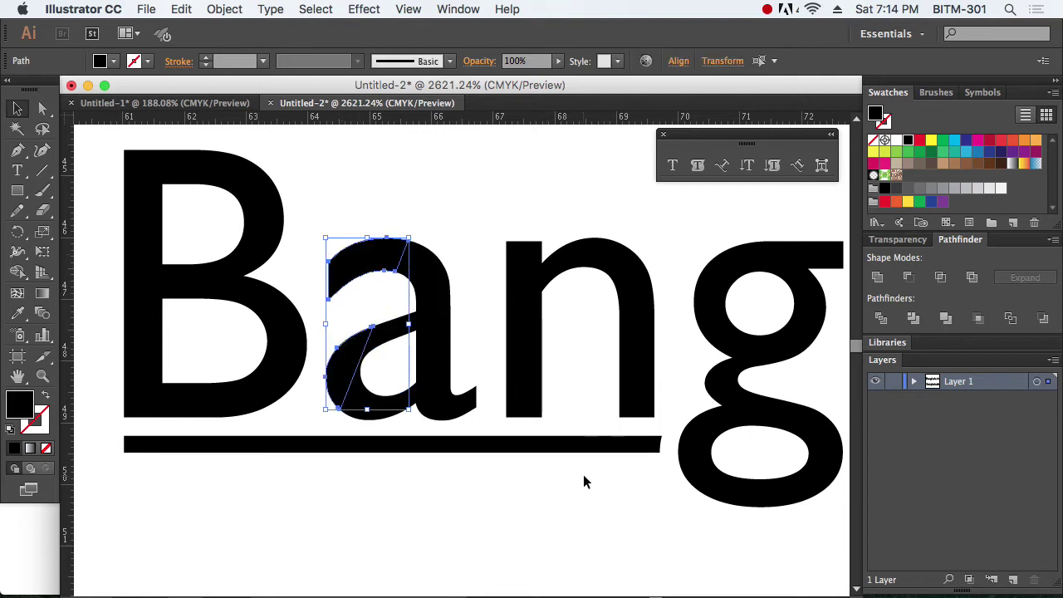
{"action": "key", "text": "Delete"}
{"action": "left_click", "coordinate": [575, 376], "text": "alt+super"}
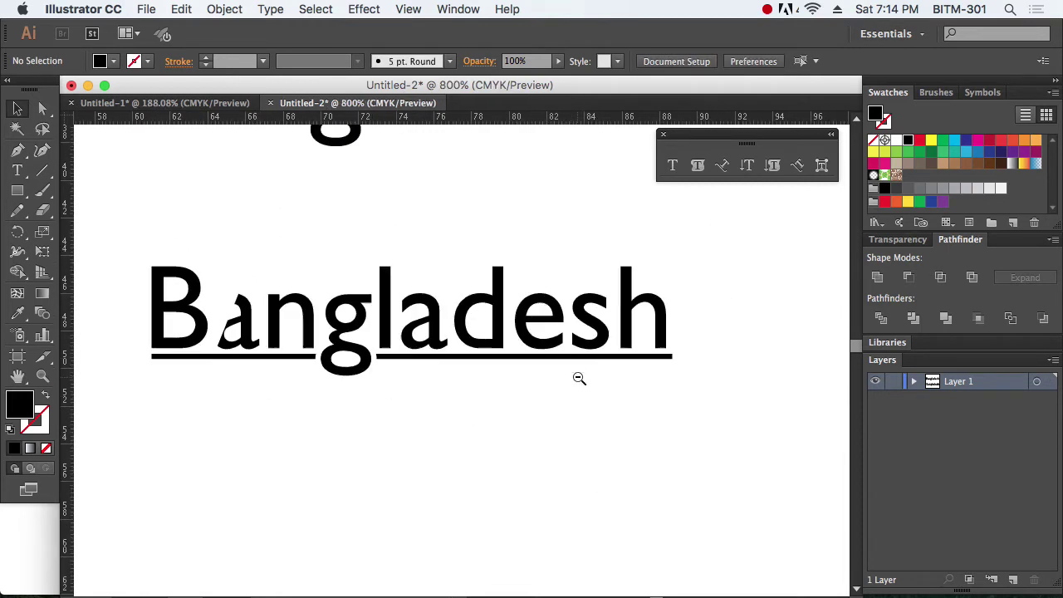
Step: Move the cut 'a' fragment onto the 'a' after 'l' and line it up with the letter
{"action": "left_click", "coordinate": [276, 357]}
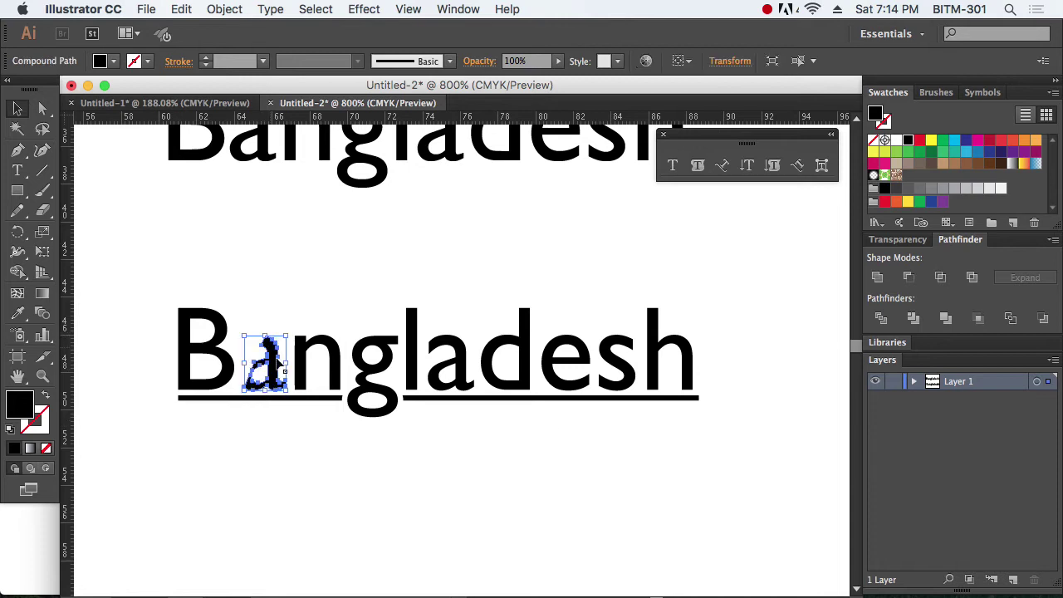
{"action": "left_click_drag", "start_coordinate": [277, 374], "coordinate": [465, 371]}
{"action": "left_click_drag", "start_coordinate": [426, 341], "coordinate": [549, 446]}
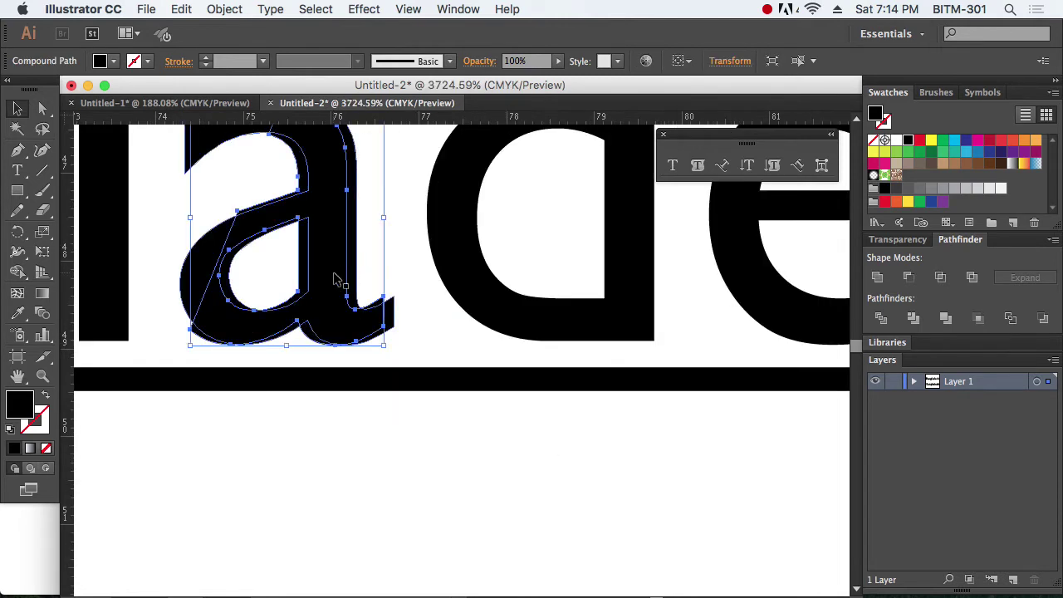
{"action": "left_click_drag", "start_coordinate": [337, 278], "coordinate": [390, 330]}
{"action": "left_click", "coordinate": [438, 318]}
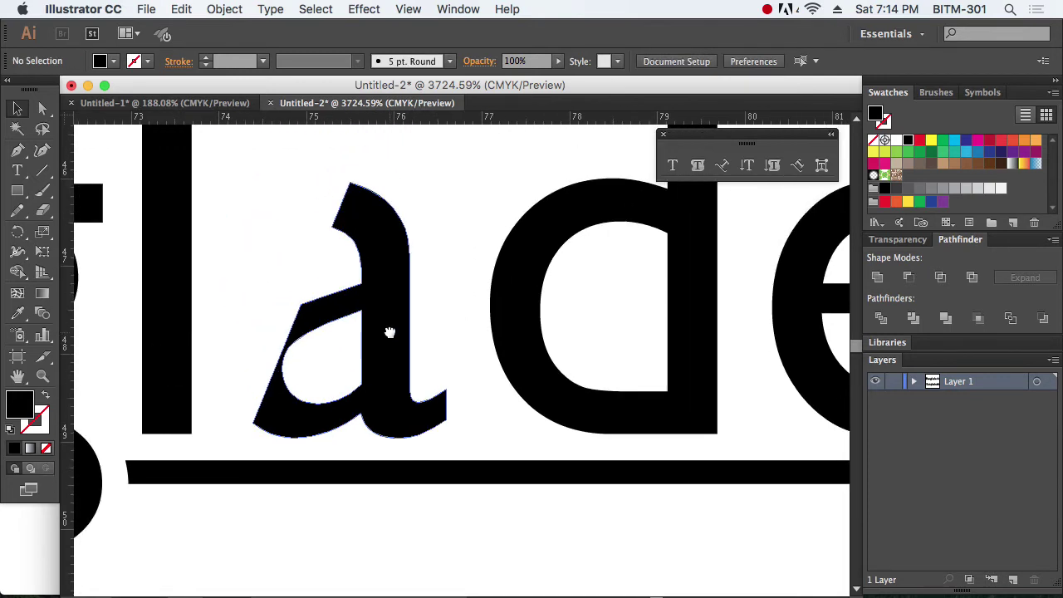
{"action": "key", "text": "super+z"}
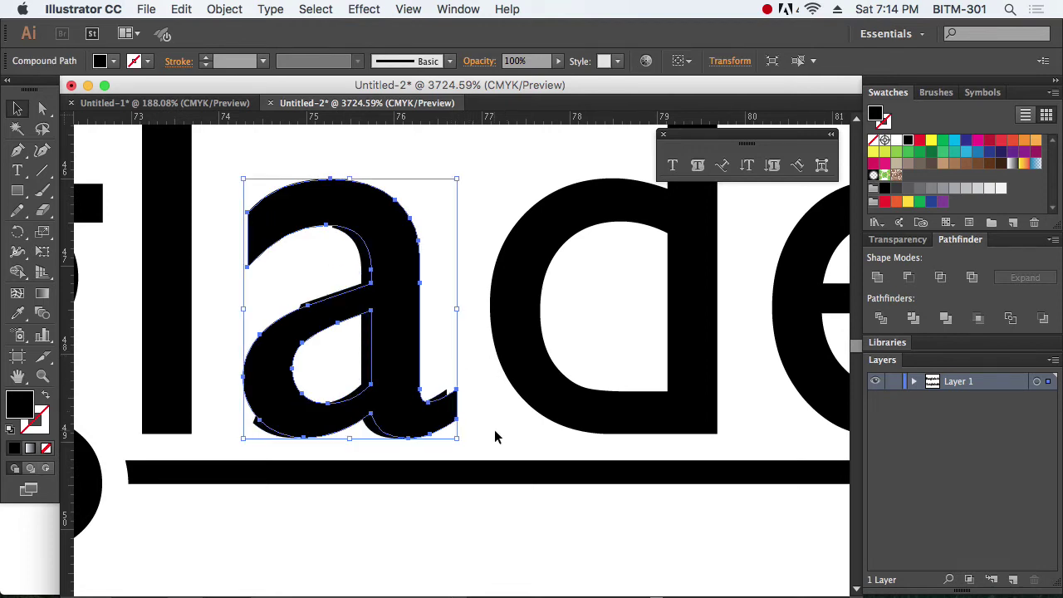
{"action": "left_click", "coordinate": [429, 539]}
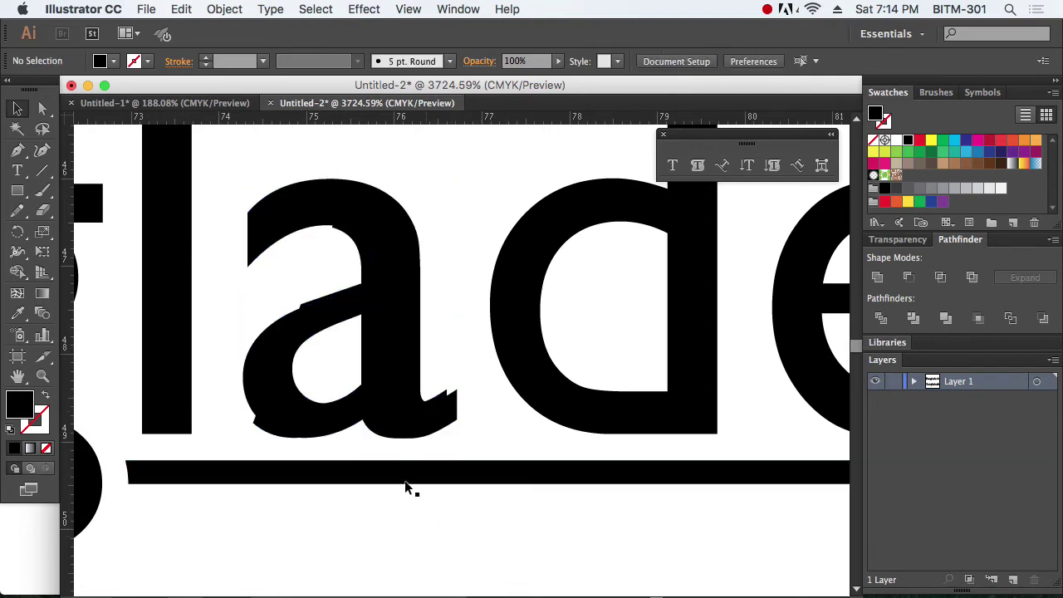
Step: Fill the copy red, lay it over the black 'a', delete it, and zoom back out
{"action": "left_click", "coordinate": [319, 310]}
{"action": "left_click", "coordinate": [920, 141]}
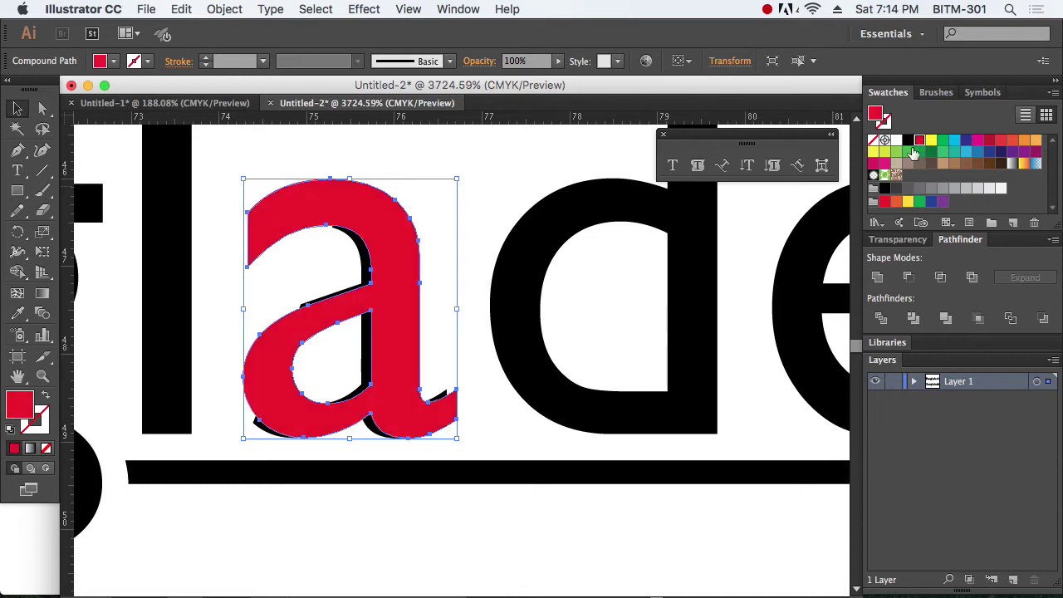
{"action": "left_click", "coordinate": [385, 517]}
{"action": "left_click_drag", "start_coordinate": [363, 257], "coordinate": [375, 259]}
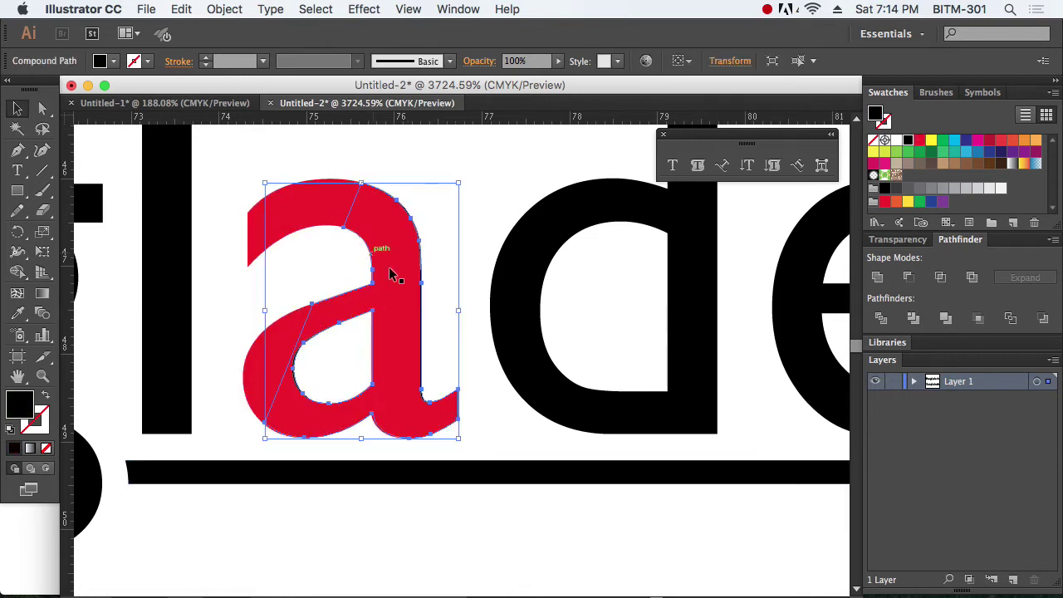
{"action": "key", "text": "Delete"}
{"action": "left_click", "coordinate": [445, 295], "text": "alt"}
{"action": "left_click", "coordinate": [442, 297], "text": "alt"}
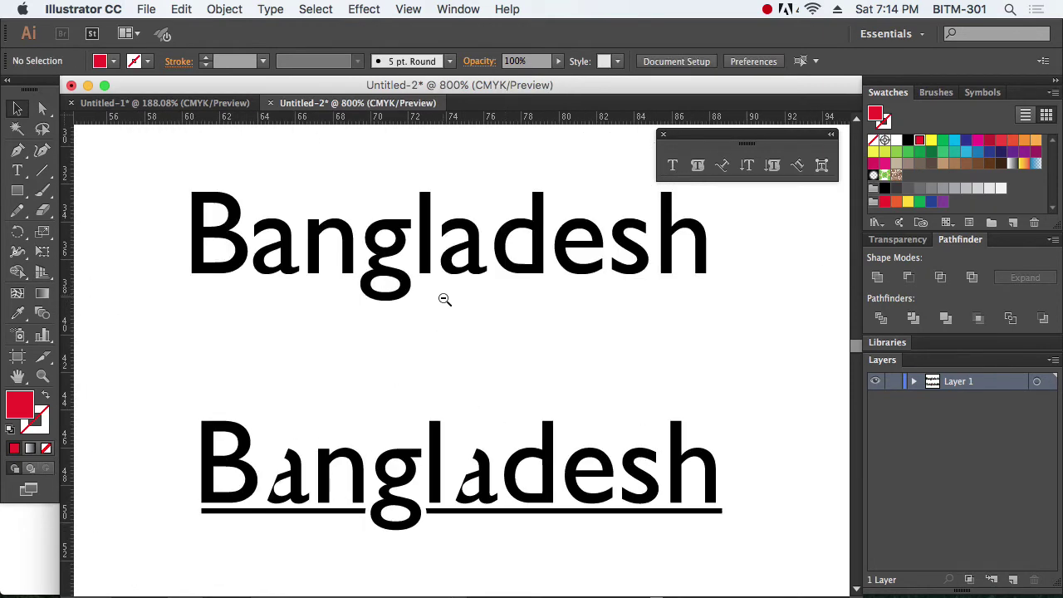
Step: Zoom in on the lower Bangladesh word, then choose the Rectangle tool for the card
{"action": "scroll", "coordinate": [441, 299], "scroll_direction": "down", "scroll_amount": 5}
{"action": "scroll", "coordinate": [541, 332], "scroll_direction": "down", "scroll_amount": 2}
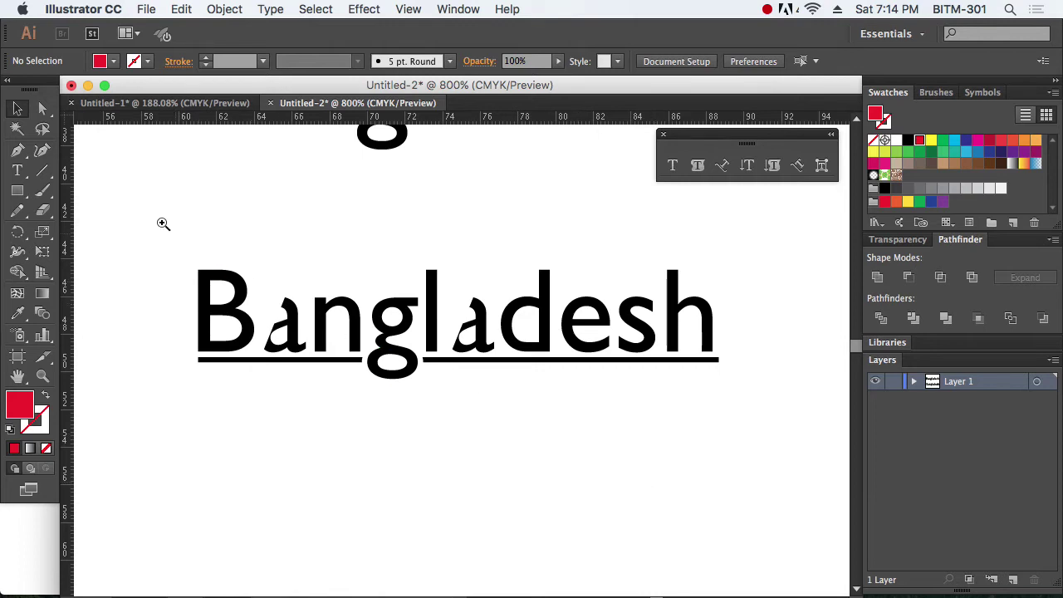
{"action": "left_click_drag", "start_coordinate": [161, 222], "coordinate": [750, 415]}
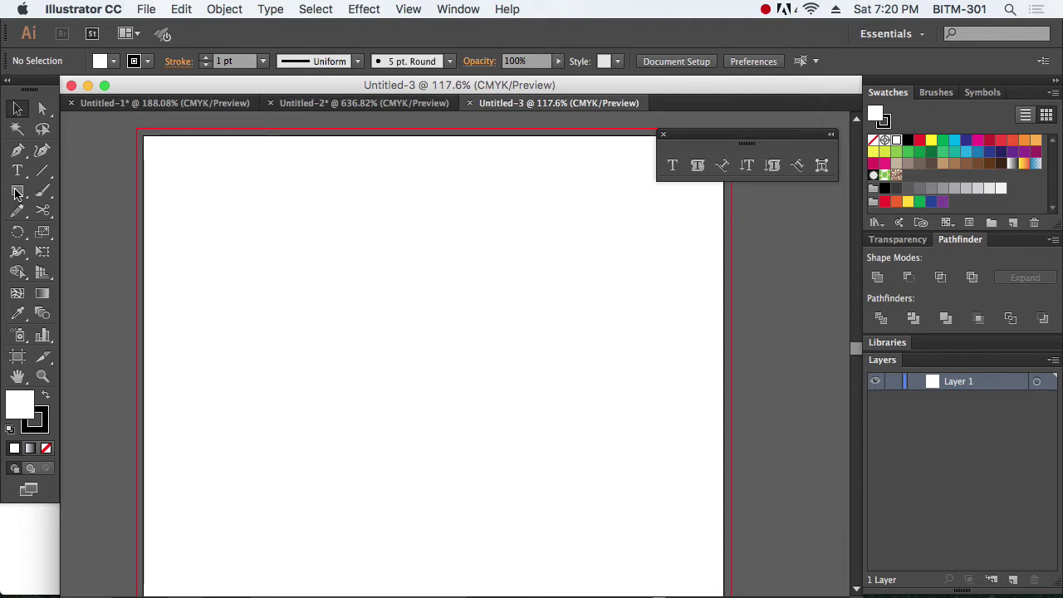
{"action": "left_click_drag", "start_coordinate": [17, 193], "coordinate": [118, 198]}
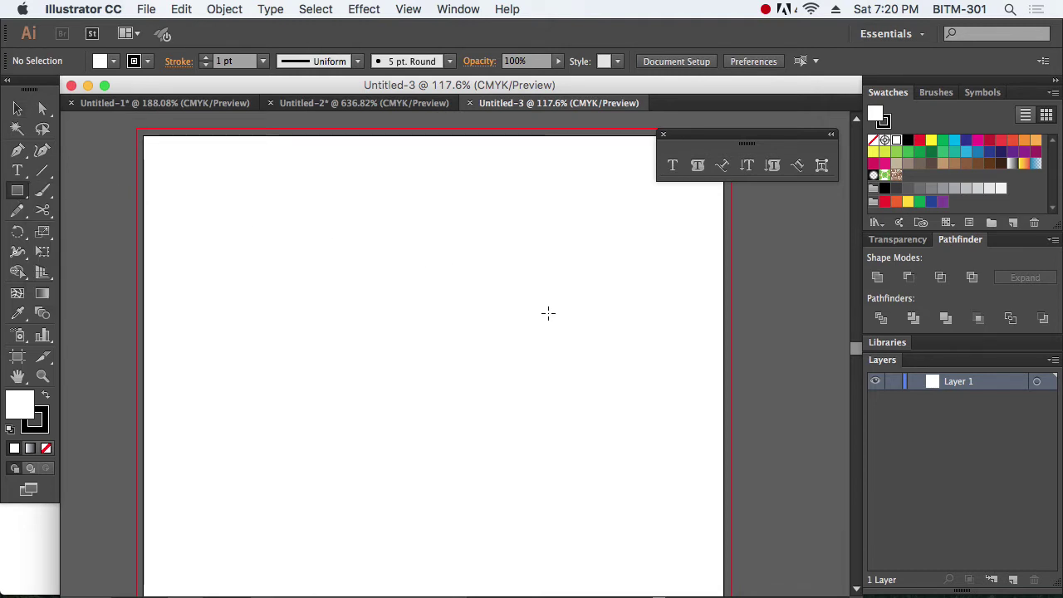
{"action": "left_click_drag", "start_coordinate": [714, 137], "coordinate": [722, 126]}
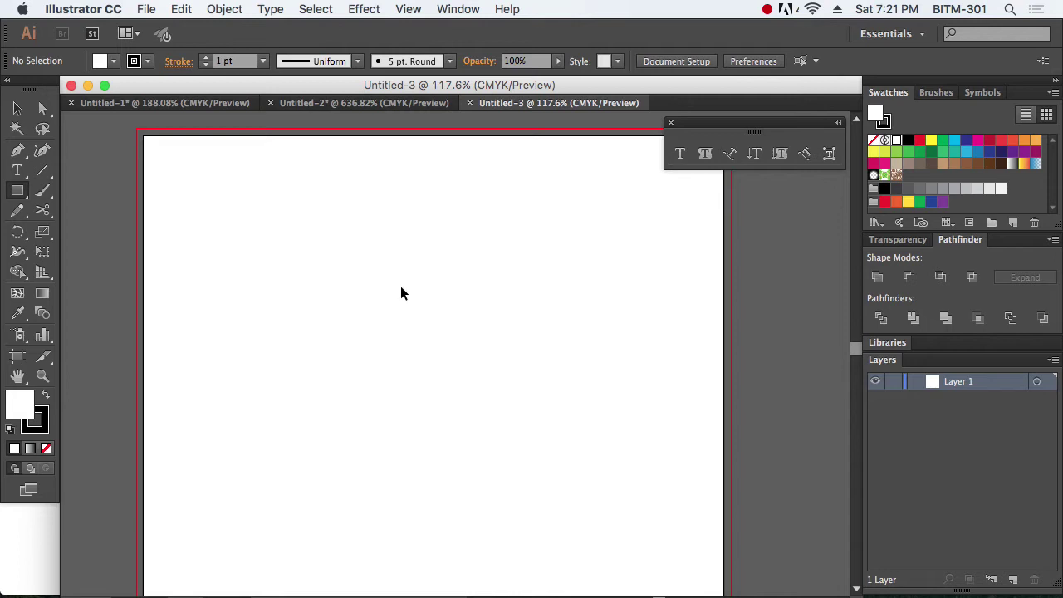
Step: Show the rulers and set them to measure in millimetres
{"action": "key", "text": "super+r"}
{"action": "right_click", "coordinate": [434, 120]}
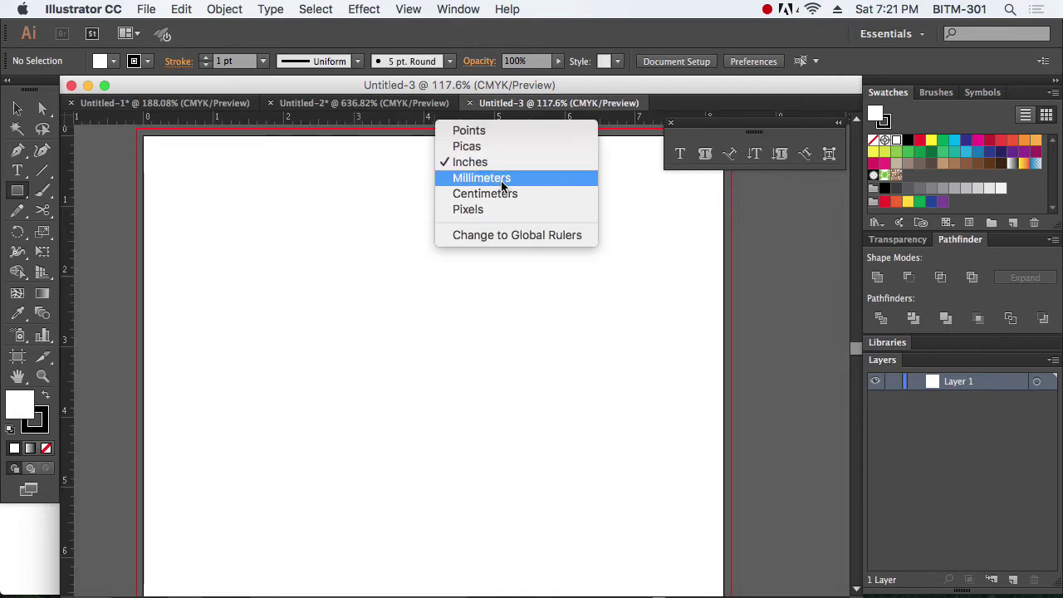
{"action": "left_click", "coordinate": [498, 178]}
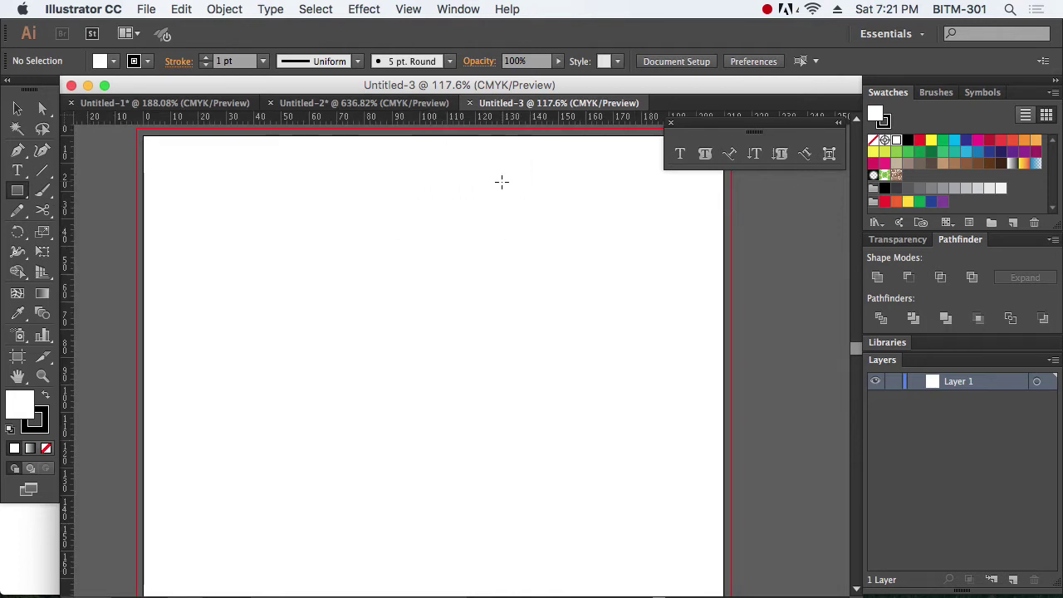
{"action": "right_click", "coordinate": [394, 113]}
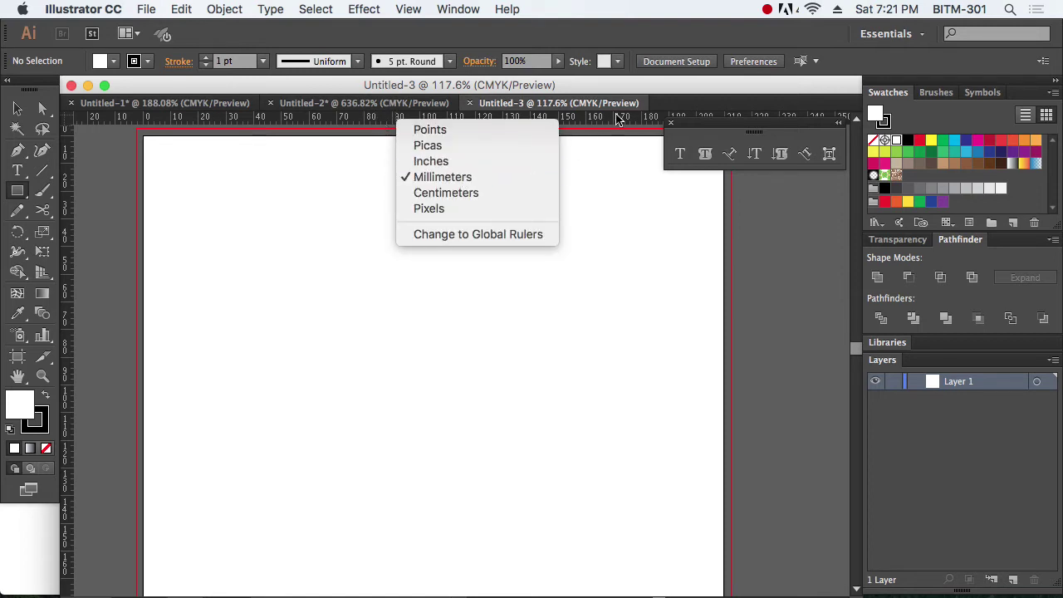
{"action": "left_click", "coordinate": [629, 88]}
Step: Create an 85 × 55 mm rectangle, nudge it up and left, and remove its fill
{"action": "left_click", "coordinate": [338, 284]}
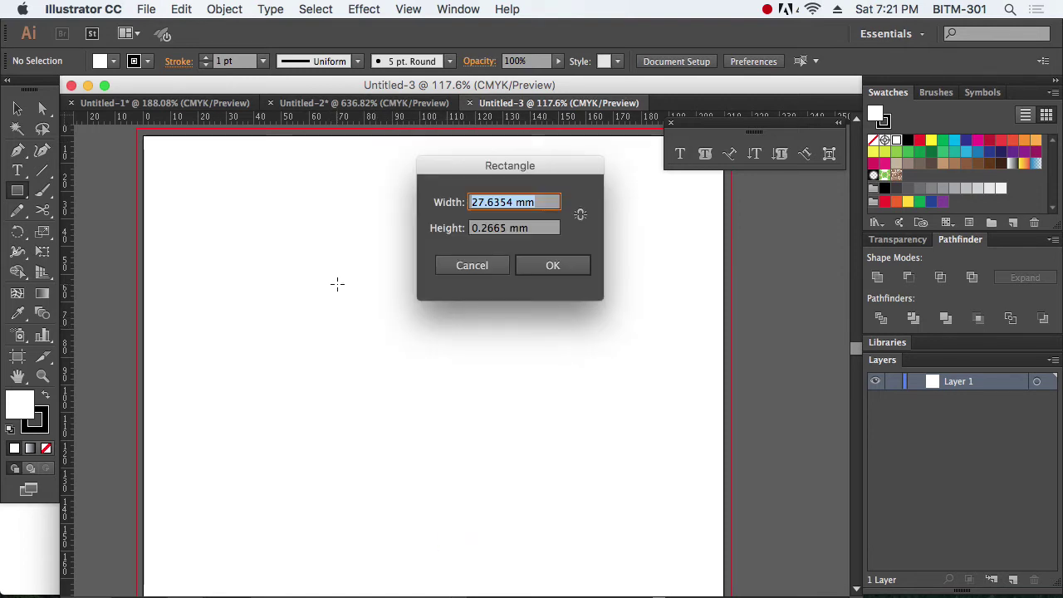
{"action": "left_click_drag", "start_coordinate": [515, 178], "coordinate": [496, 271]}
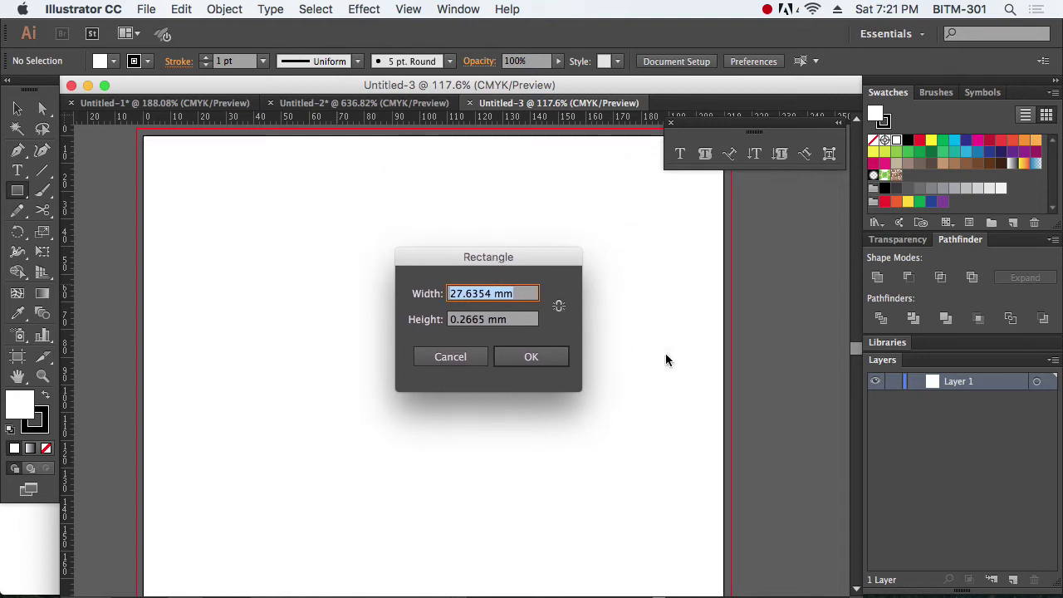
{"action": "type", "text": "85"}
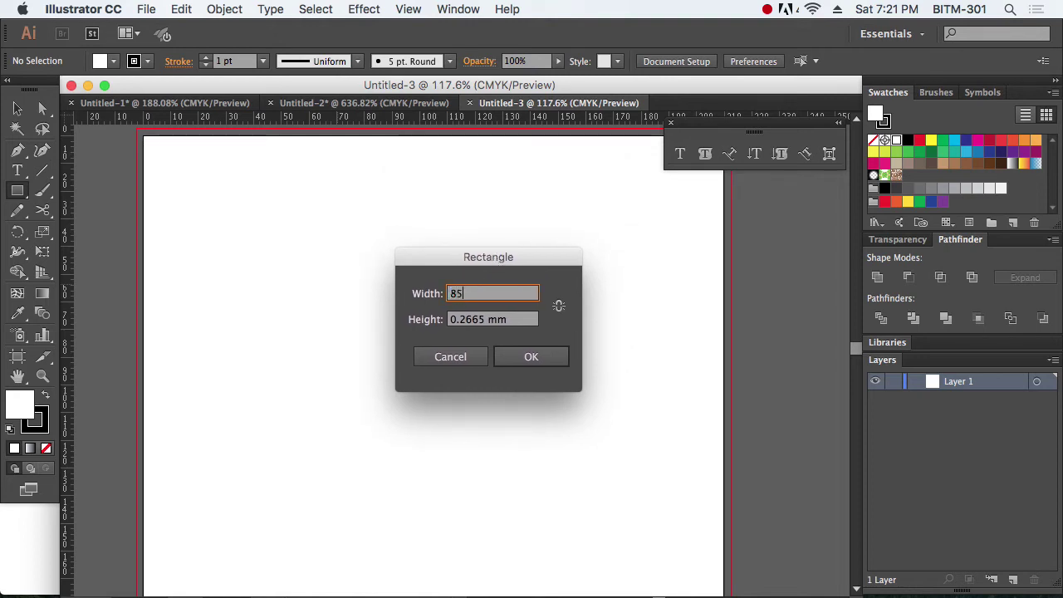
{"action": "key", "text": "Tab"}
{"action": "type", "text": "5"}
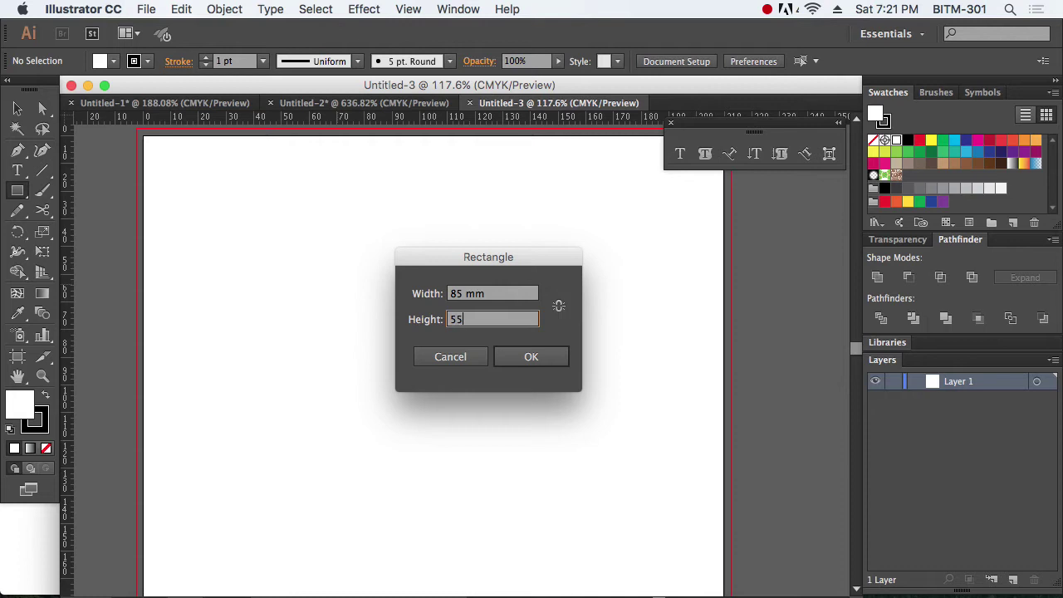
{"action": "key", "text": "Return"}
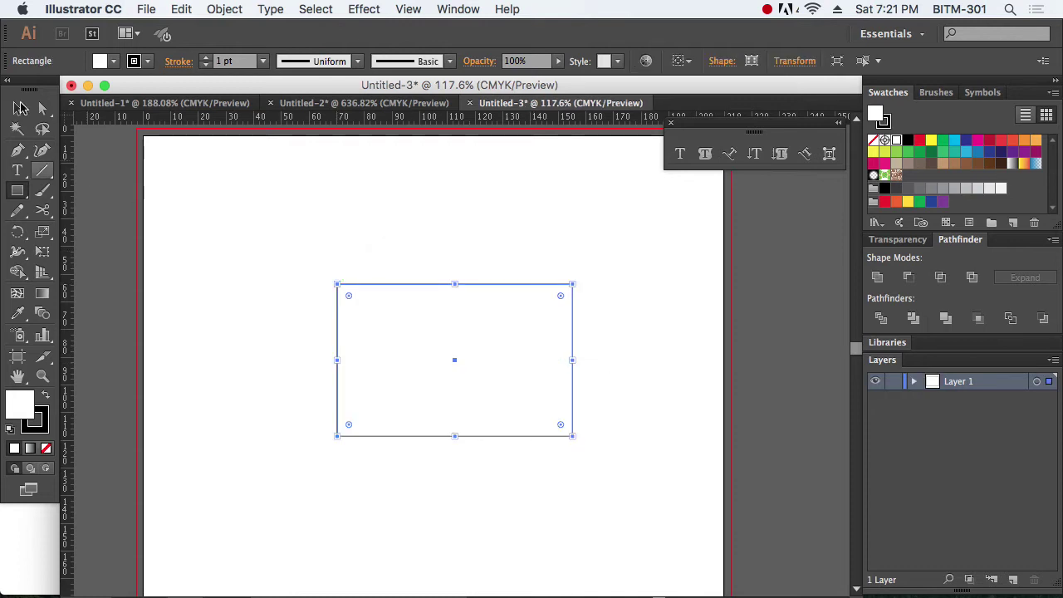
{"action": "left_click", "coordinate": [18, 109]}
{"action": "left_click_drag", "start_coordinate": [460, 362], "coordinate": [437, 353]}
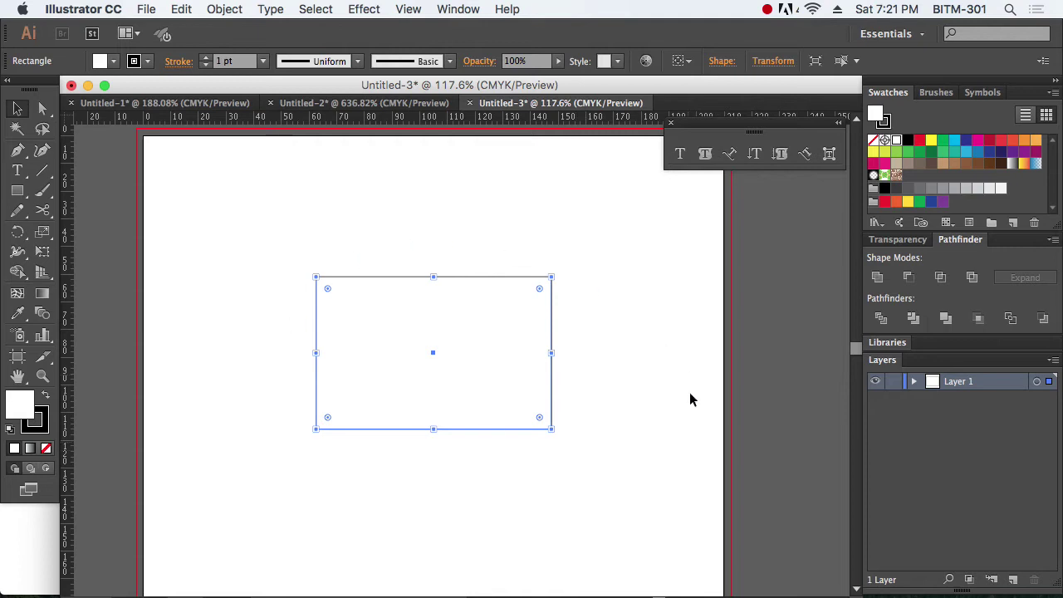
{"action": "left_click", "coordinate": [47, 450]}
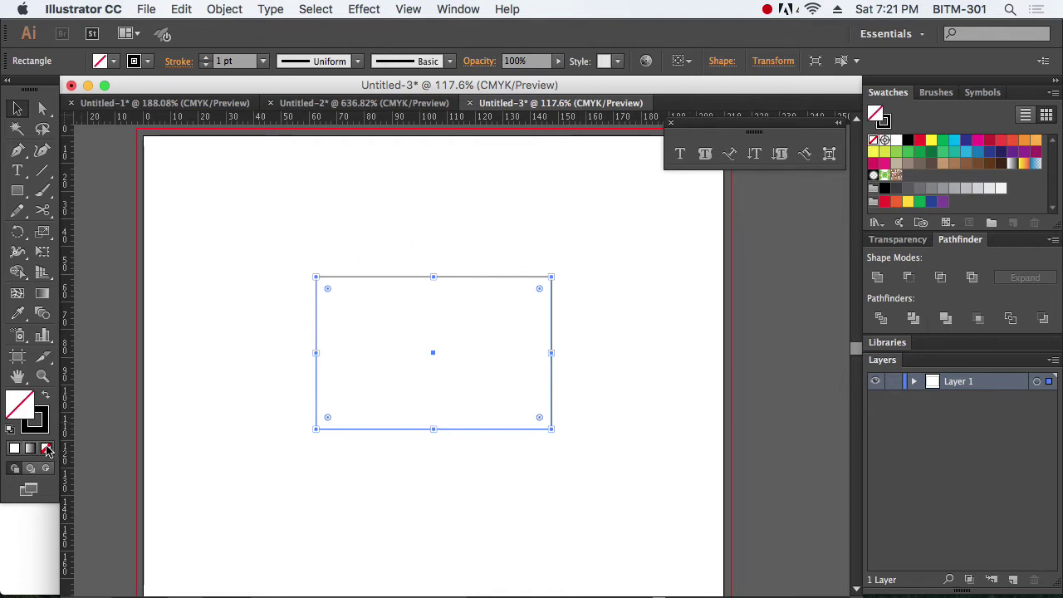
{"action": "left_click", "coordinate": [443, 508]}
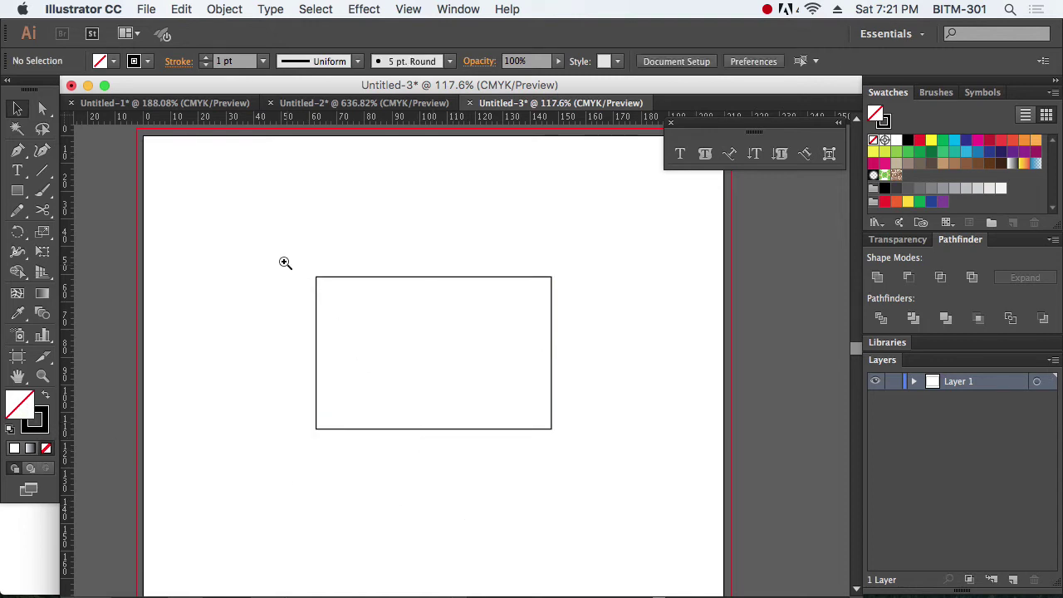
Step: Offset the card rectangle outward by 2 mm and turn that outline into guides
{"action": "left_click_drag", "start_coordinate": [285, 263], "coordinate": [673, 501]}
{"action": "scroll", "coordinate": [674, 501], "scroll_direction": "up", "scroll_amount": 3}
{"action": "scroll", "coordinate": [674, 501], "scroll_direction": "left", "scroll_amount": 3}
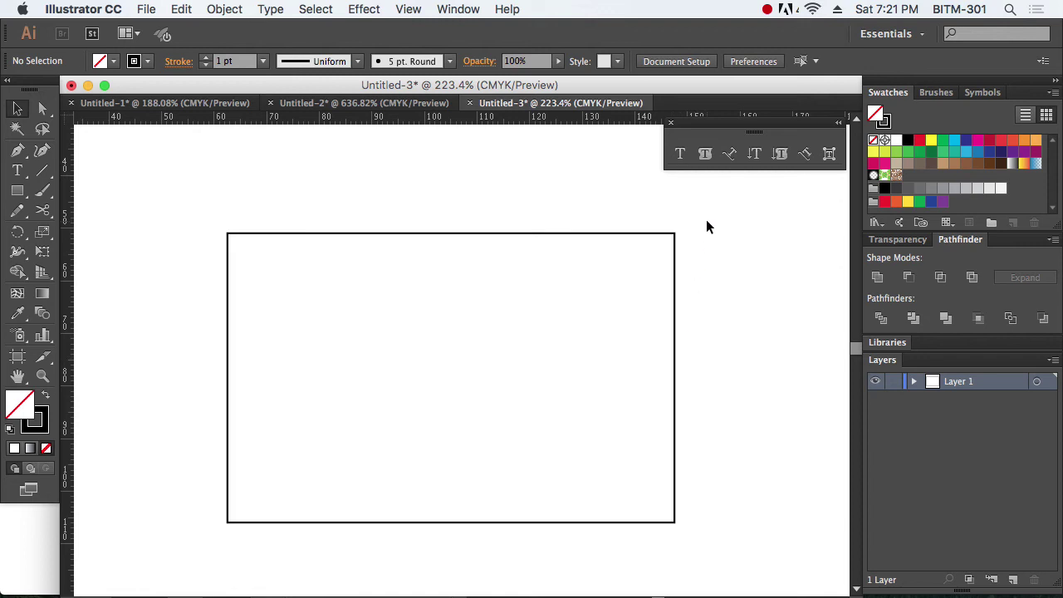
{"action": "left_click_drag", "start_coordinate": [706, 222], "coordinate": [609, 270]}
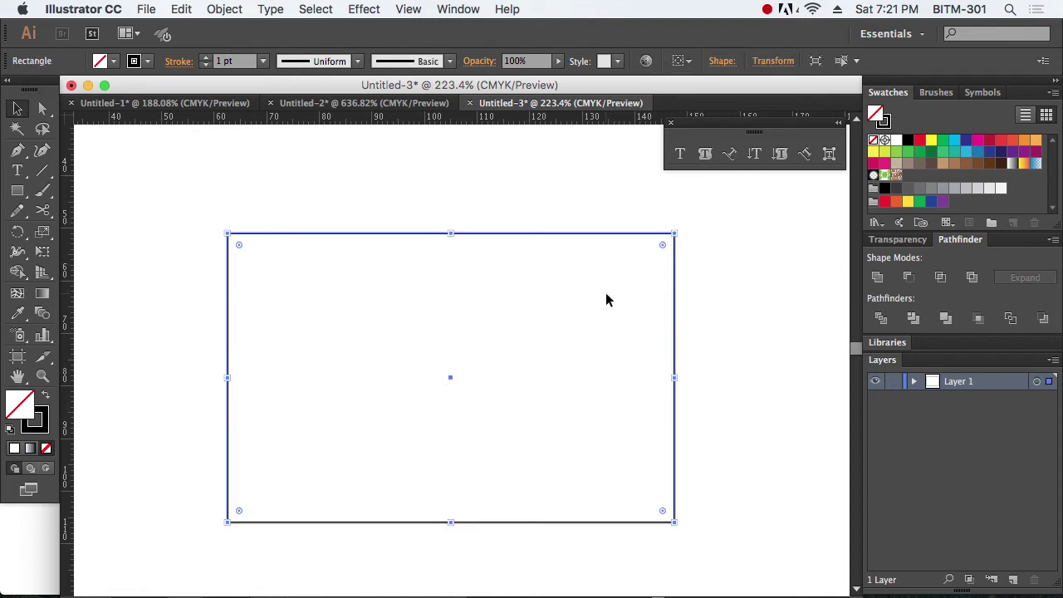
{"action": "left_click", "coordinate": [223, 10]}
{"action": "mouse_move", "coordinate": [304, 322]}
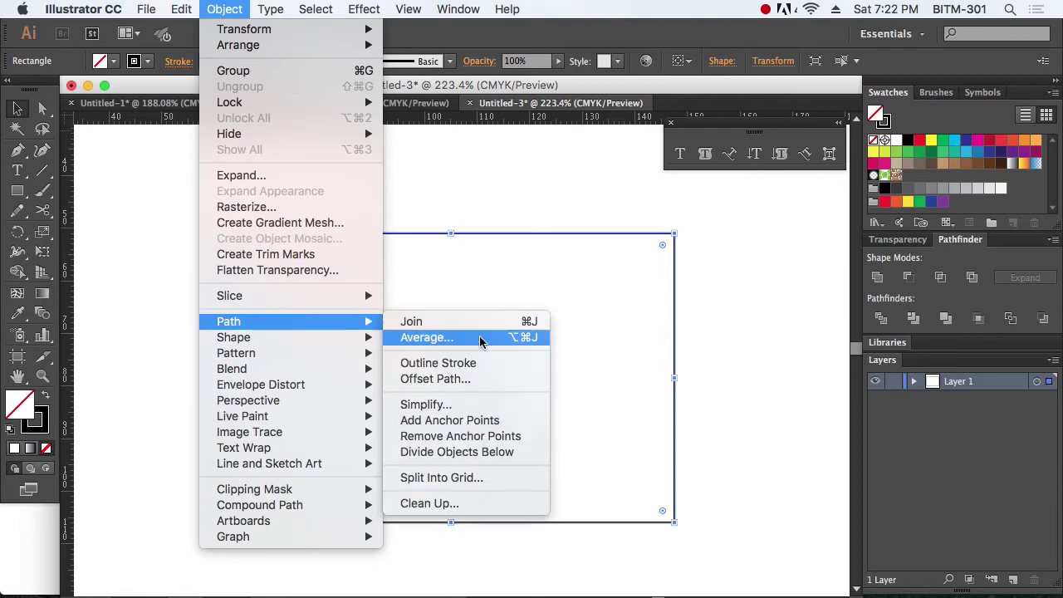
{"action": "left_click", "coordinate": [458, 378]}
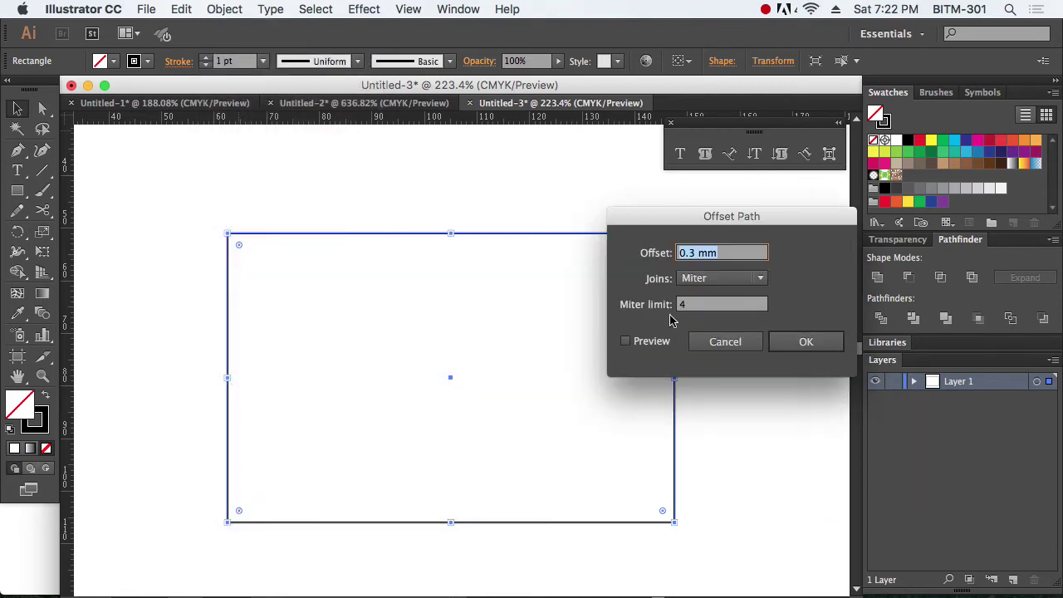
{"action": "type", "text": "2"}
{"action": "left_click", "coordinate": [636, 342]}
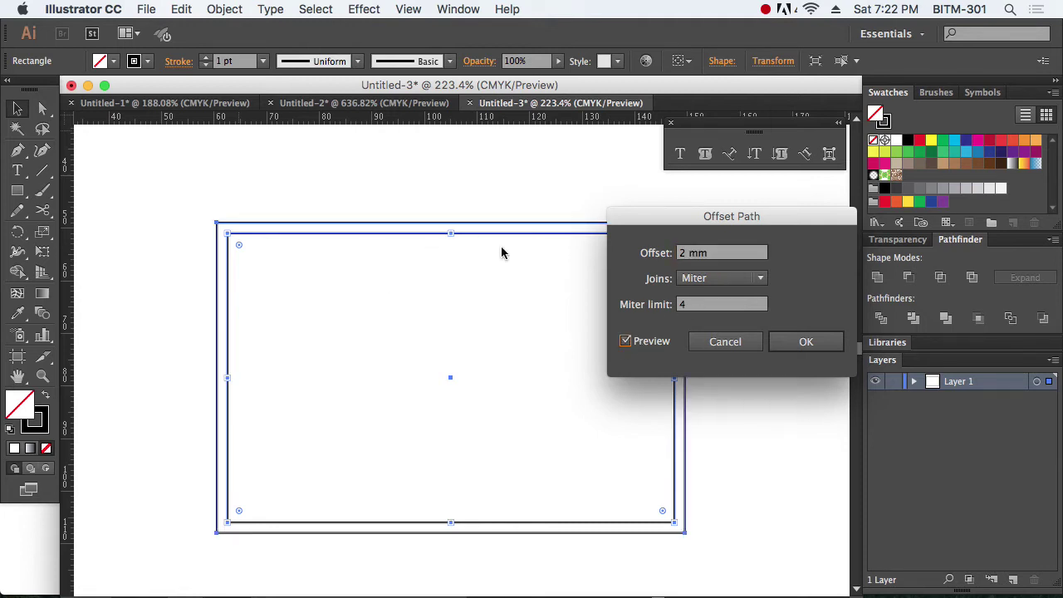
{"action": "left_click", "coordinate": [805, 341]}
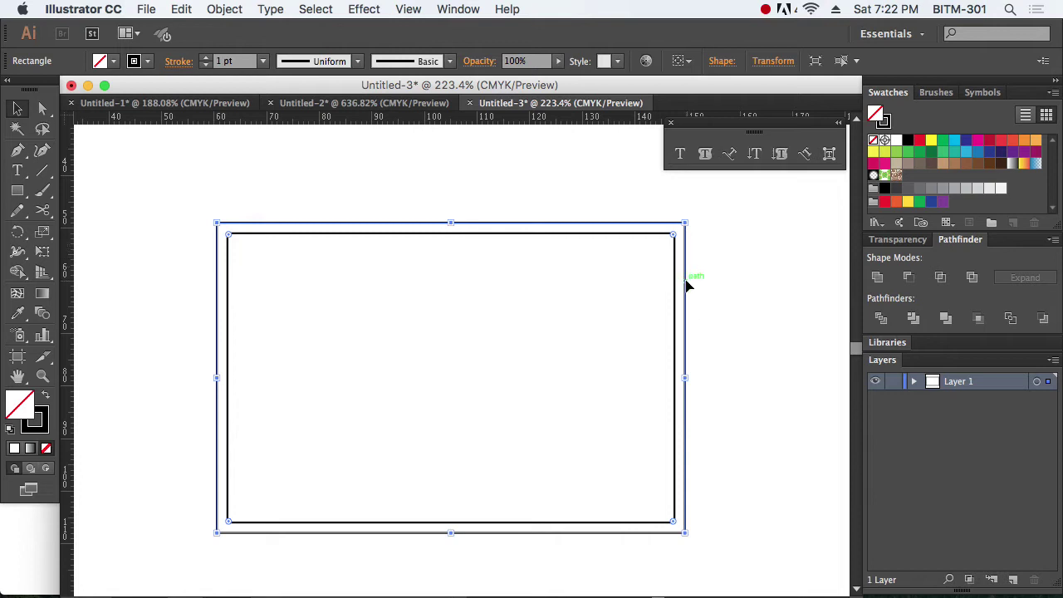
{"action": "right_click", "coordinate": [686, 257]}
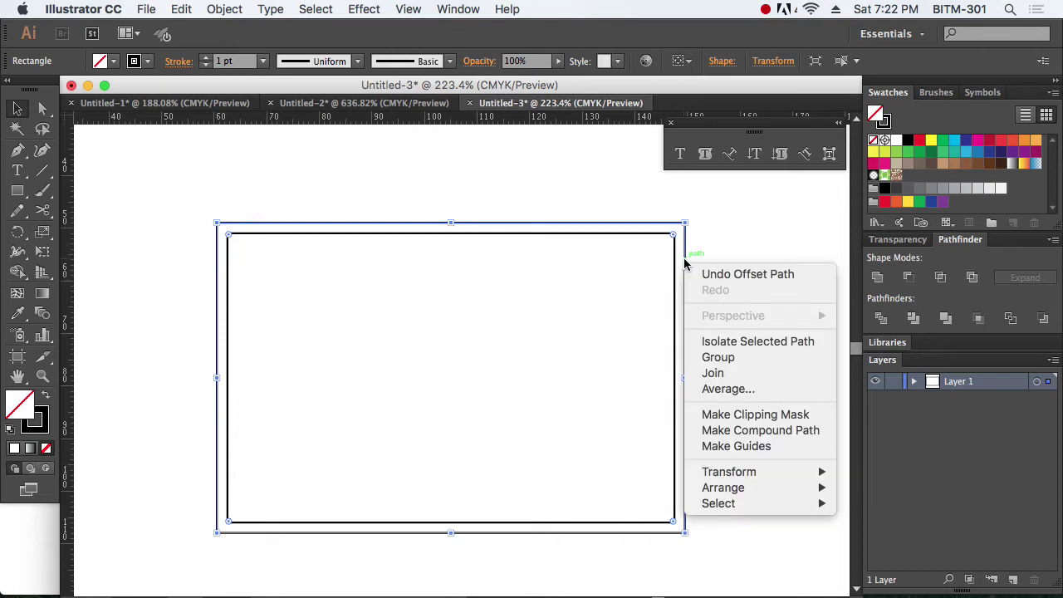
{"action": "left_click", "coordinate": [768, 446]}
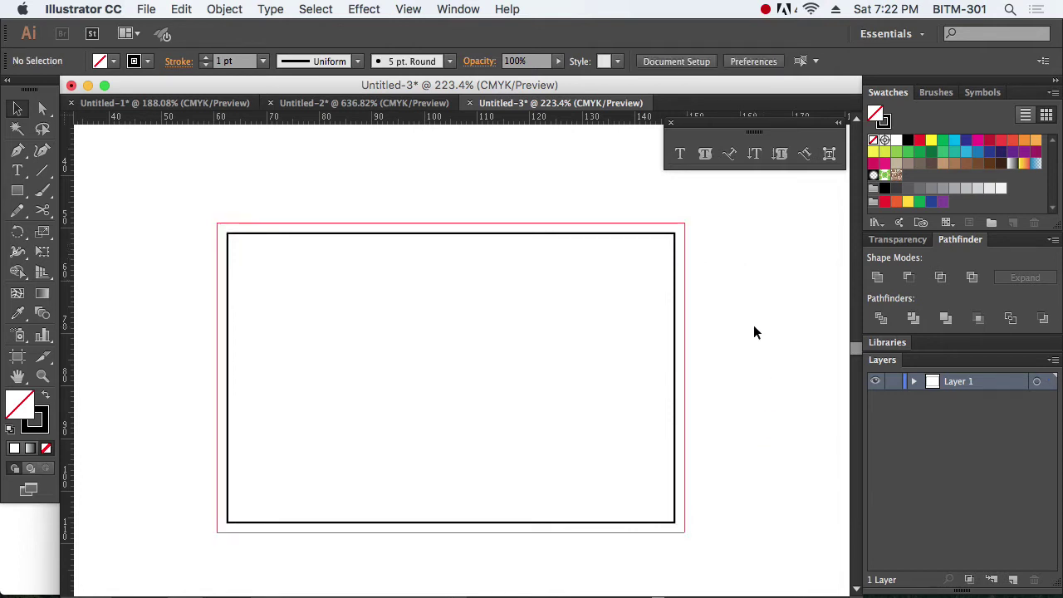
{"action": "right_click", "coordinate": [743, 309]}
{"action": "left_click", "coordinate": [757, 271]}
Step: Offset the original rectangle inward by 4 mm and make the inset copy a guide
{"action": "left_click_drag", "start_coordinate": [718, 209], "coordinate": [629, 302]}
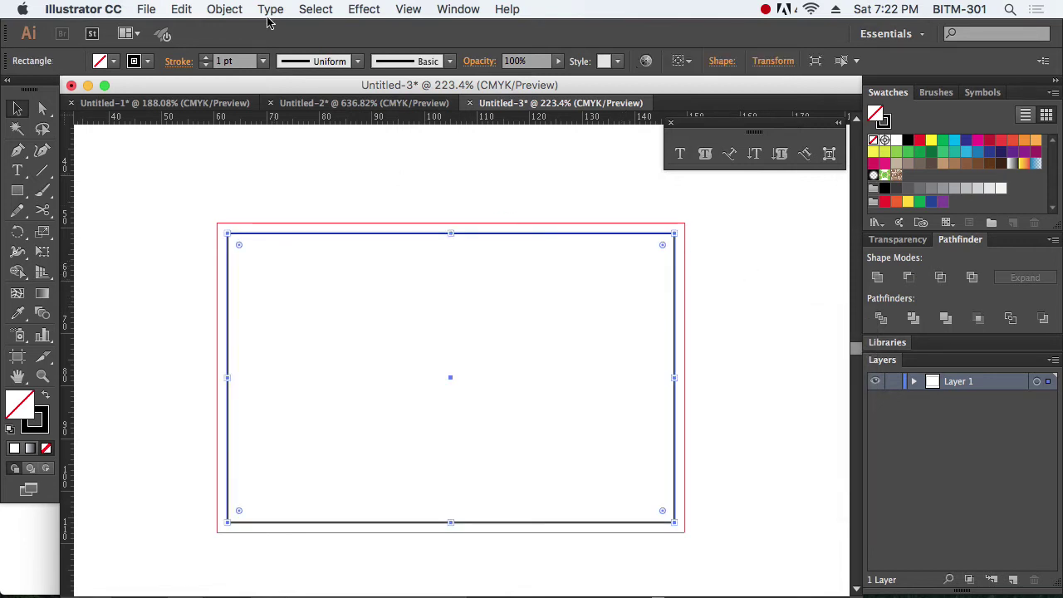
{"action": "left_click", "coordinate": [224, 9]}
{"action": "mouse_move", "coordinate": [302, 322]}
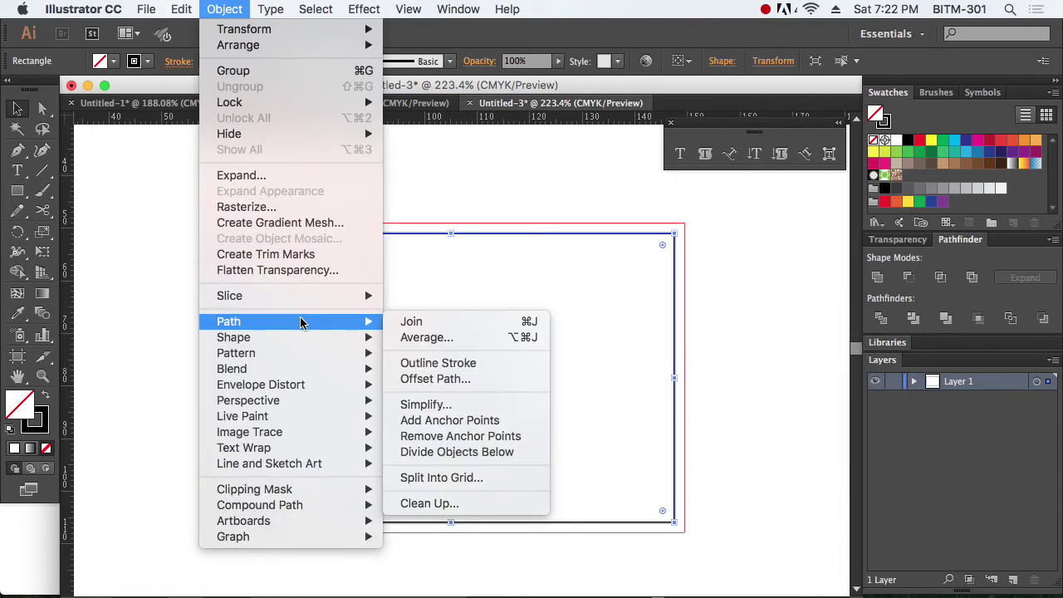
{"action": "left_click", "coordinate": [488, 384]}
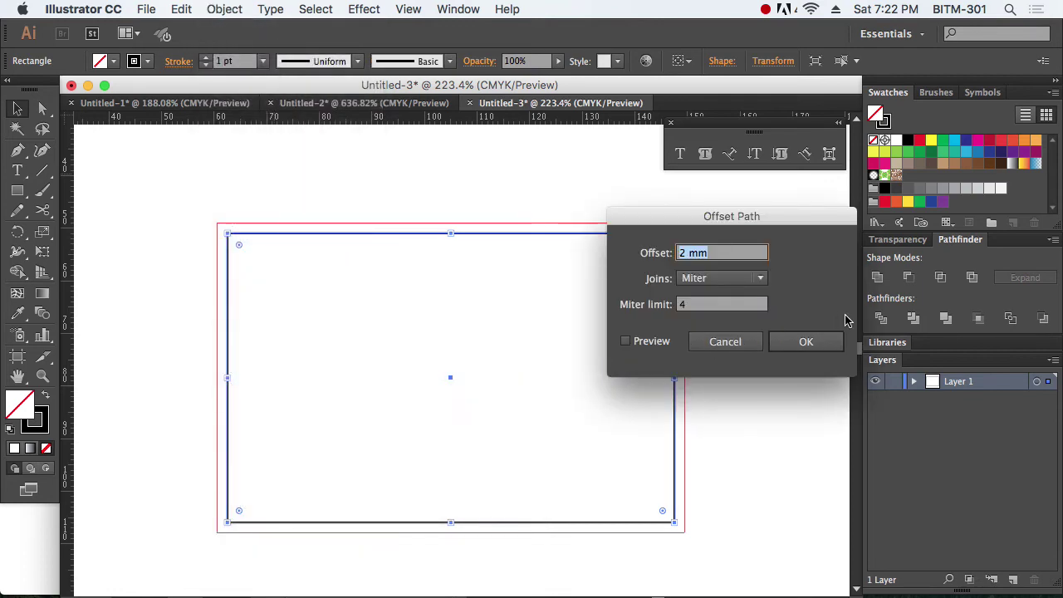
{"action": "type", "text": "-4"}
{"action": "key", "text": "Tab"}
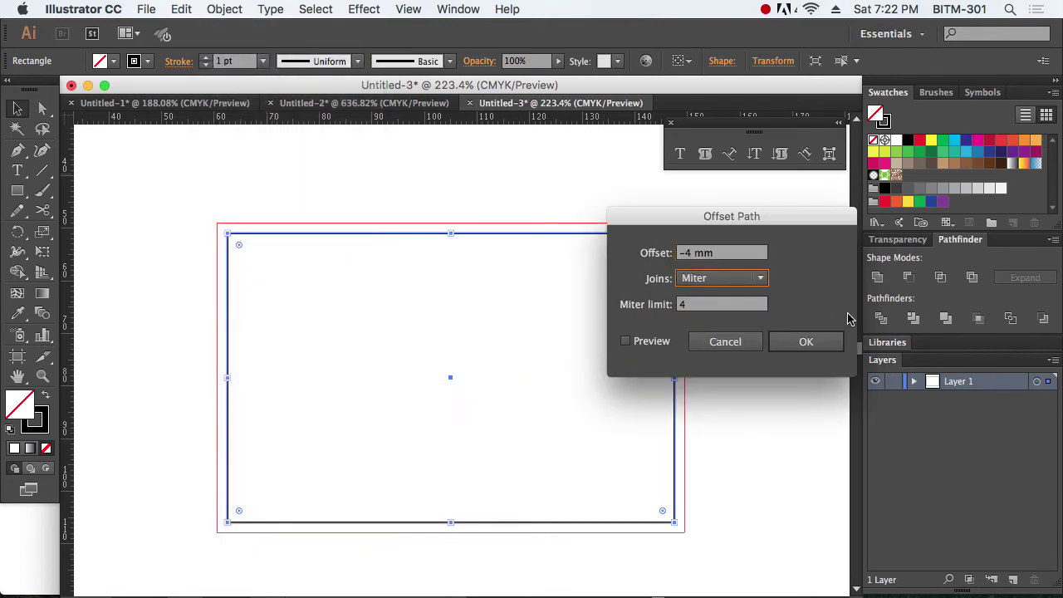
{"action": "left_click", "coordinate": [653, 345]}
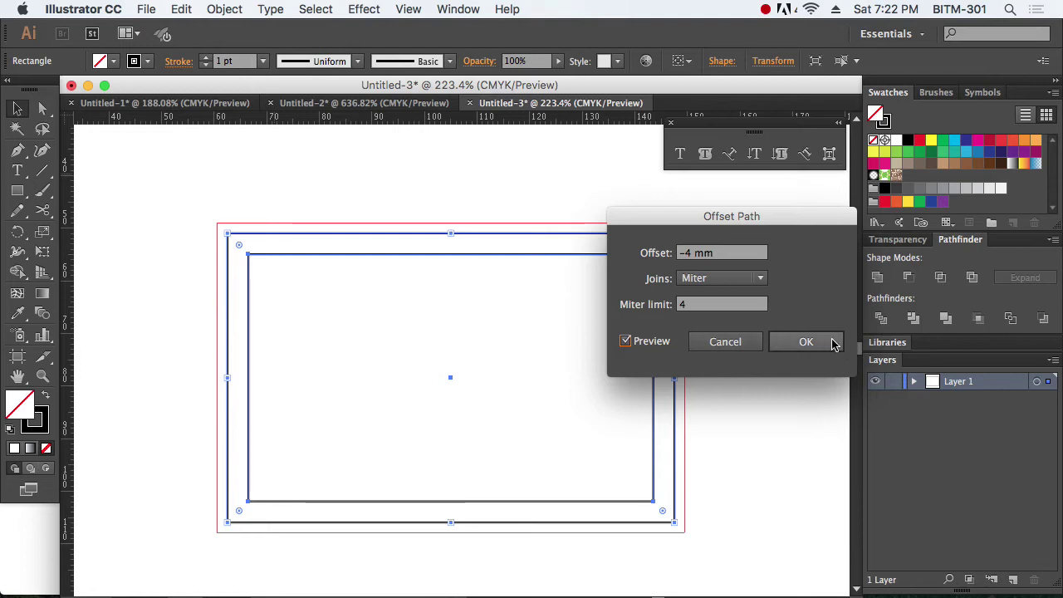
{"action": "left_click", "coordinate": [827, 344]}
{"action": "right_click", "coordinate": [662, 286]}
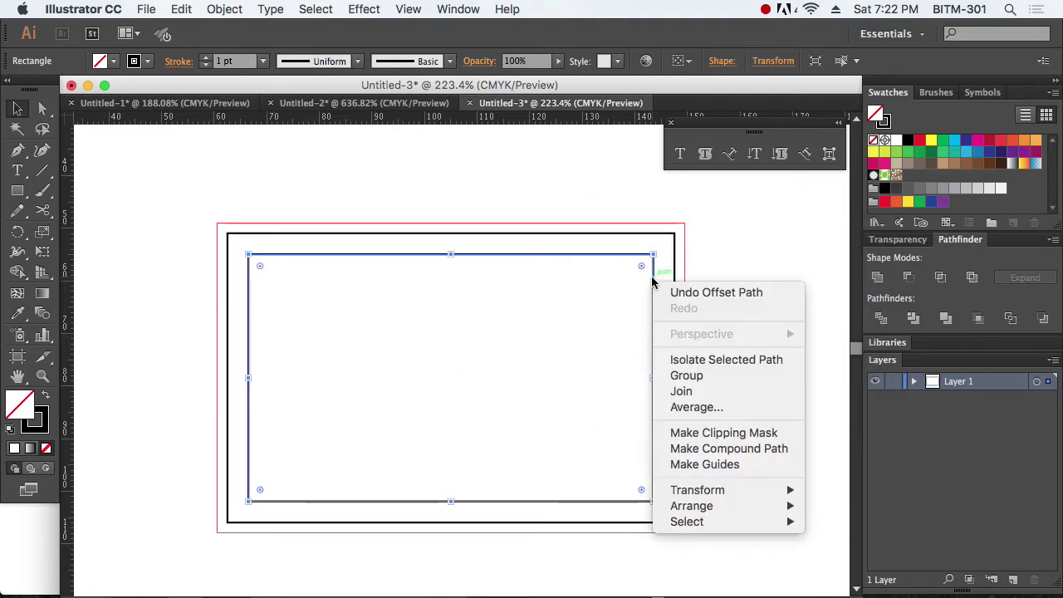
{"action": "left_click", "coordinate": [747, 463]}
{"action": "right_click", "coordinate": [753, 291]}
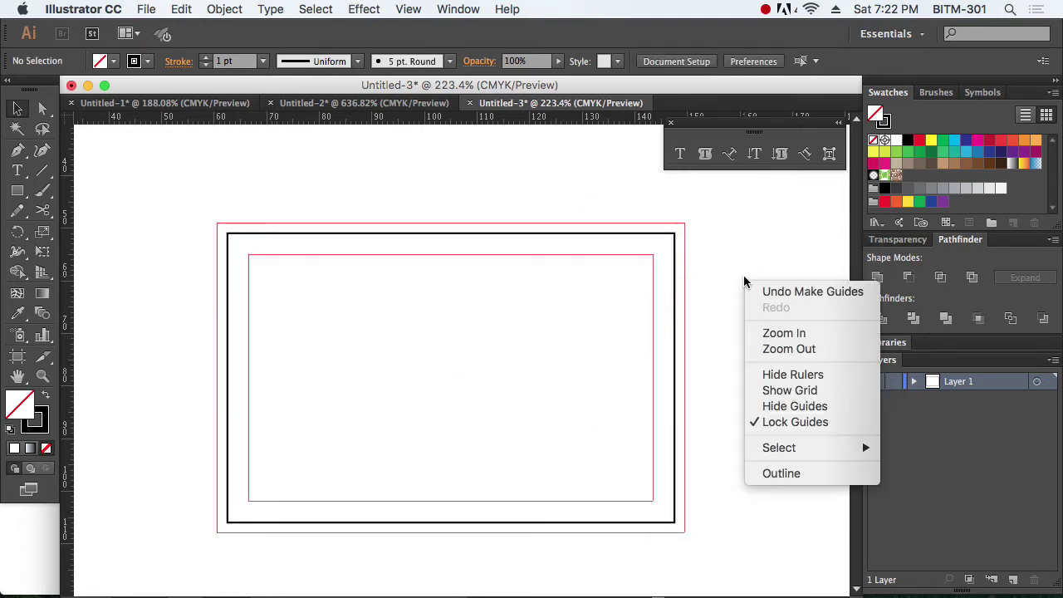
{"action": "left_click", "coordinate": [714, 386]}
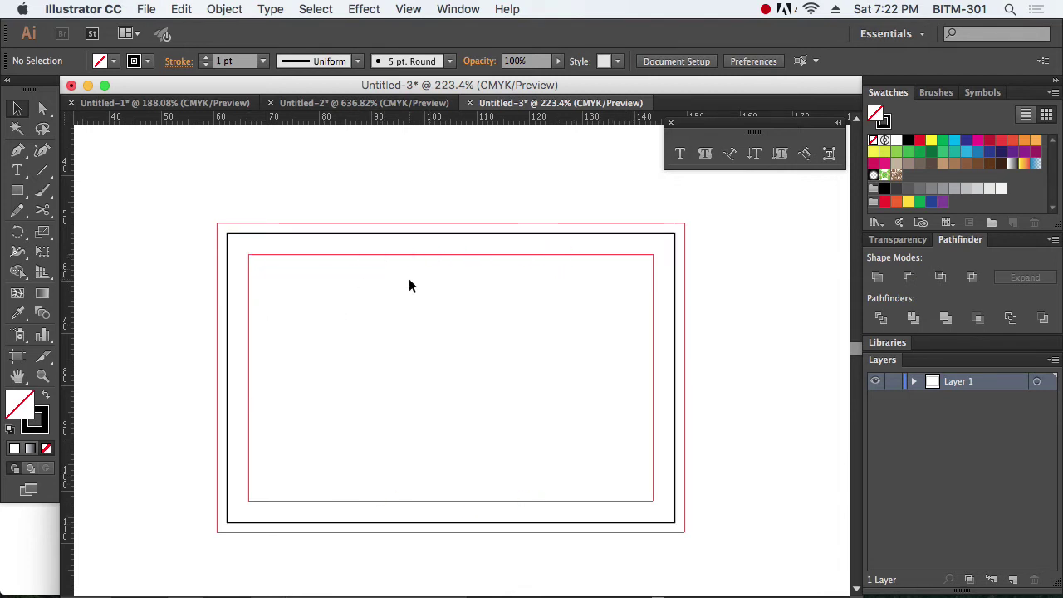
Step: Select the black card border rectangle and scroll up over the card layout
{"action": "left_click_drag", "start_coordinate": [364, 174], "coordinate": [491, 283]}
{"action": "left_click_drag", "start_coordinate": [447, 182], "coordinate": [522, 275]}
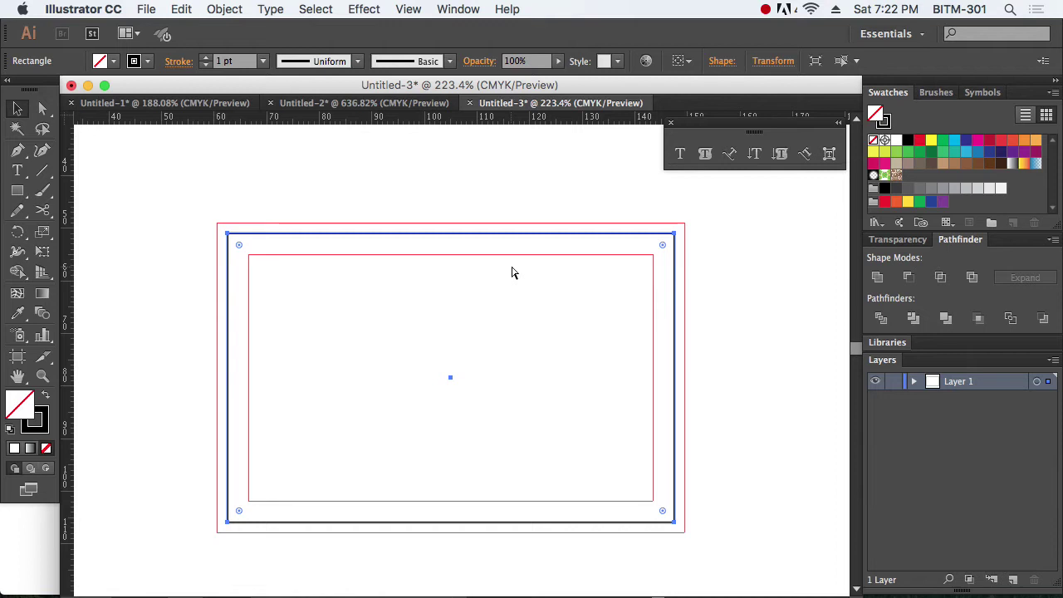
{"action": "left_click", "coordinate": [512, 272]}
{"action": "left_click_drag", "start_coordinate": [429, 188], "coordinate": [623, 299]}
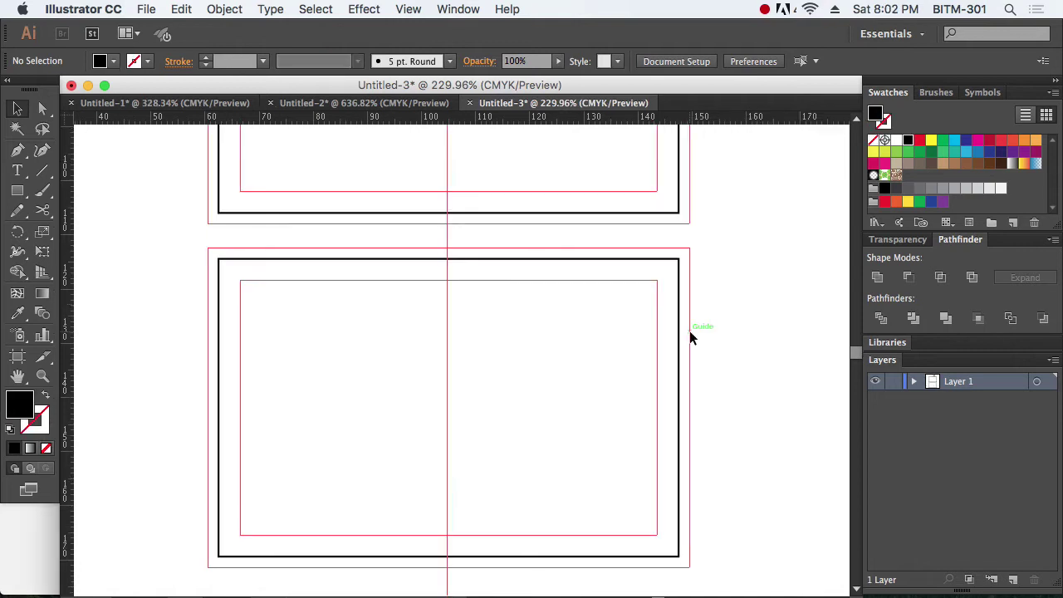
{"action": "scroll", "coordinate": [690, 331], "scroll_direction": "up", "scroll_amount": 3}
{"action": "scroll", "coordinate": [685, 337], "scroll_direction": "up", "scroll_amount": 4}
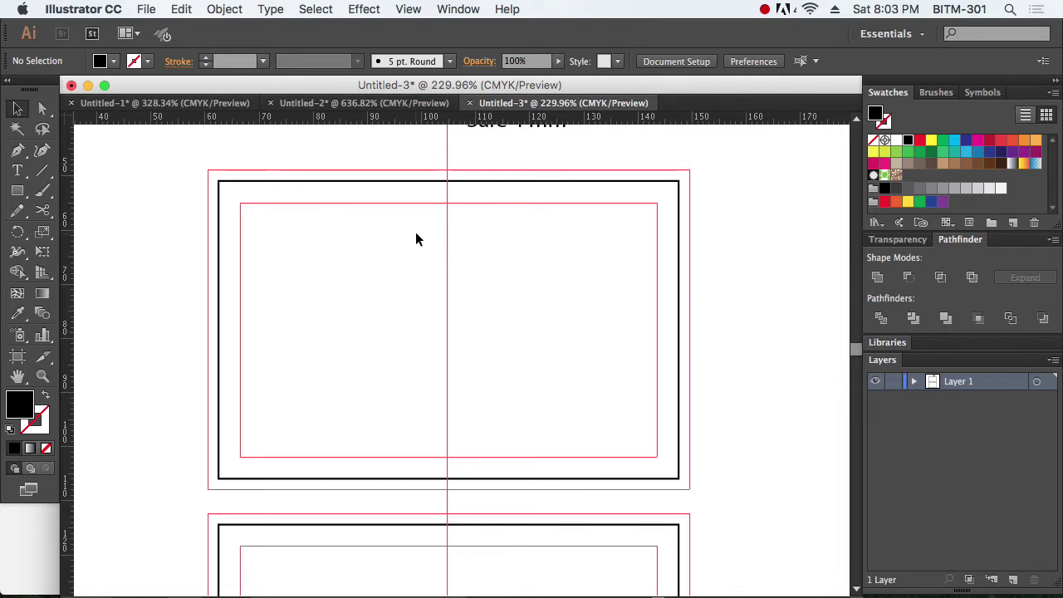
Step: Bring the gradient hexagon artwork from Untitled-1 onto the card and shrink it
{"action": "left_click", "coordinate": [143, 103]}
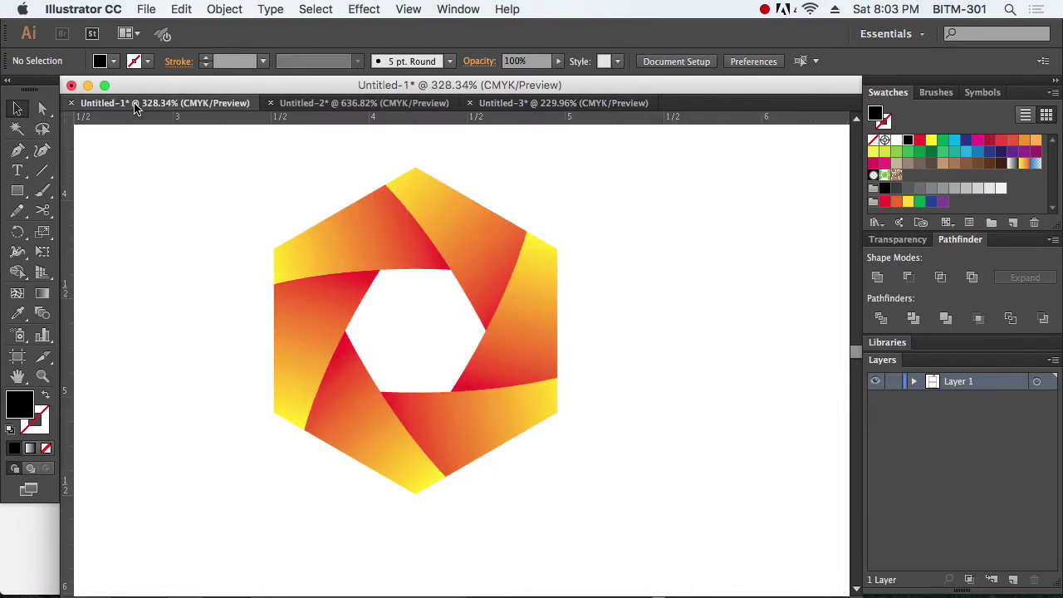
{"action": "left_click_drag", "start_coordinate": [226, 178], "coordinate": [649, 485]}
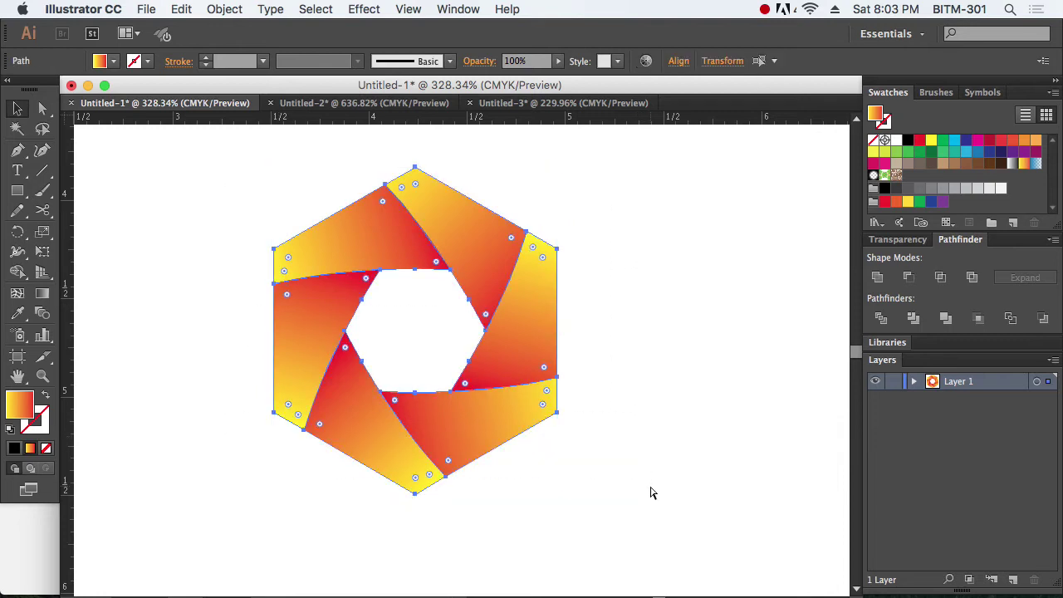
{"action": "left_click", "coordinate": [558, 103]}
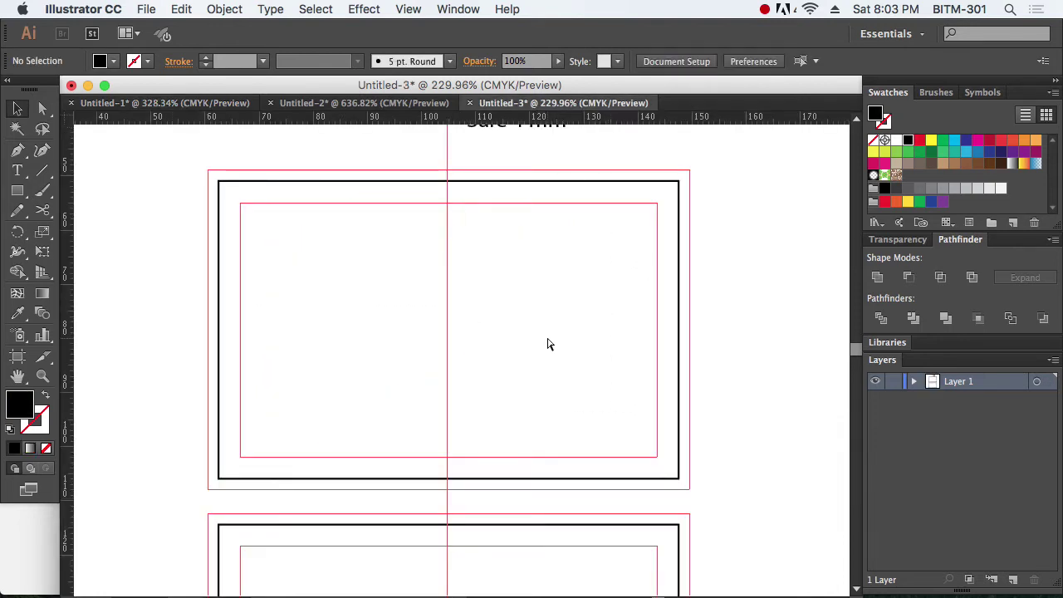
{"action": "key", "text": "super+v"}
{"action": "left_click_drag", "start_coordinate": [519, 426], "coordinate": [499, 353]}
{"action": "left_click_drag", "start_coordinate": [544, 411], "coordinate": [499, 358]}
Step: Group all hexagon pieces and scale the group down into the card's top centre
{"action": "left_click", "coordinate": [536, 374]}
{"action": "left_click", "coordinate": [491, 332]}
{"action": "left_click", "coordinate": [504, 344]}
{"action": "left_click", "coordinate": [432, 347]}
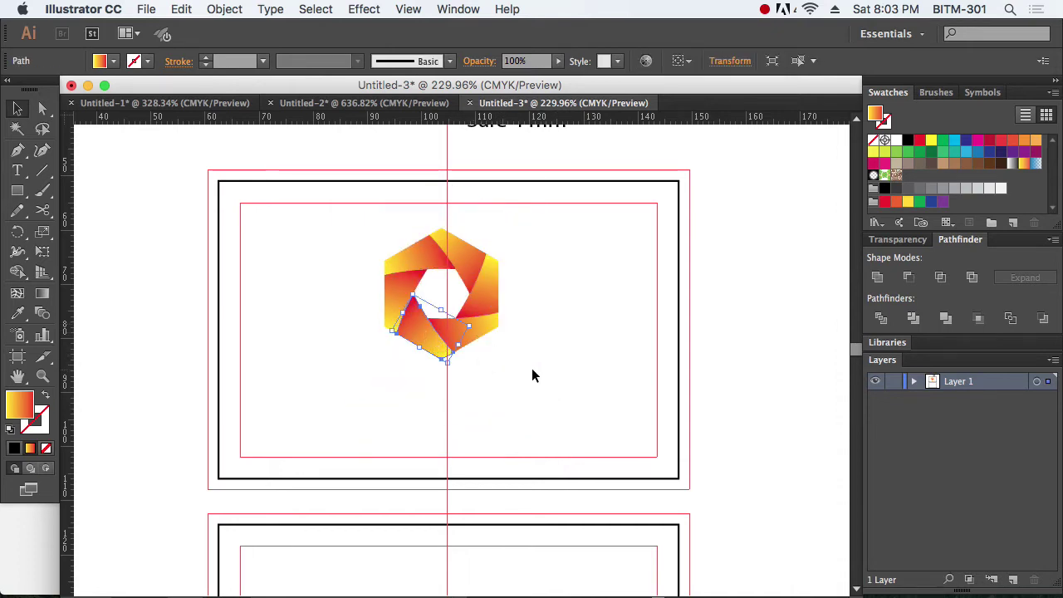
{"action": "left_click", "coordinate": [547, 374]}
{"action": "mouse_move", "coordinate": [355, 223]}
{"action": "left_mouse_down"}
{"action": "mouse_move", "coordinate": [517, 339]}
{"action": "mouse_move", "coordinate": [539, 371]}
{"action": "left_mouse_up"}
{"action": "key", "text": "super+g"}
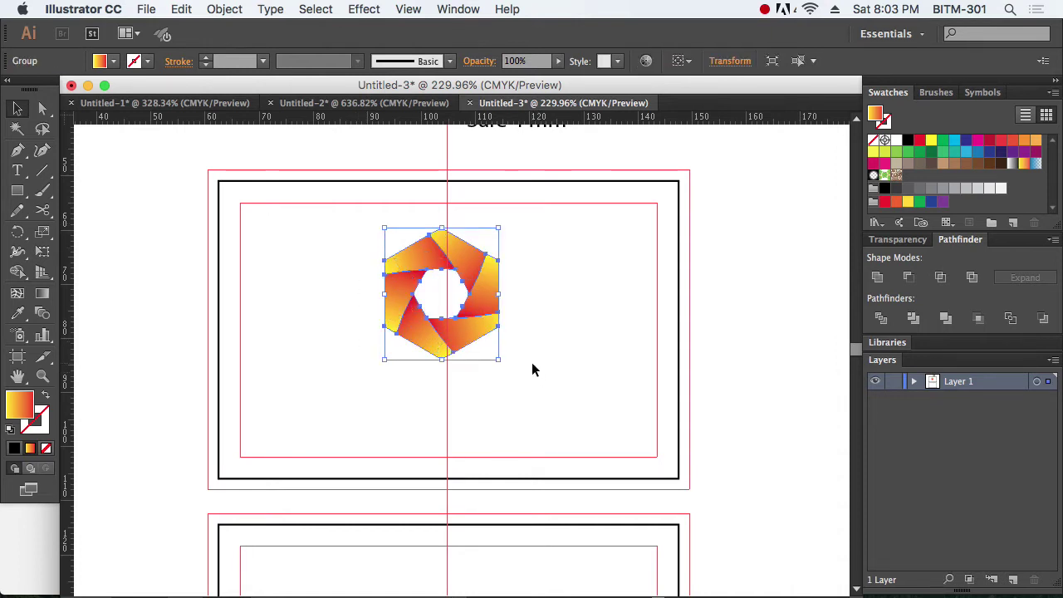
{"action": "left_click_drag", "start_coordinate": [499, 359], "coordinate": [464, 210]}
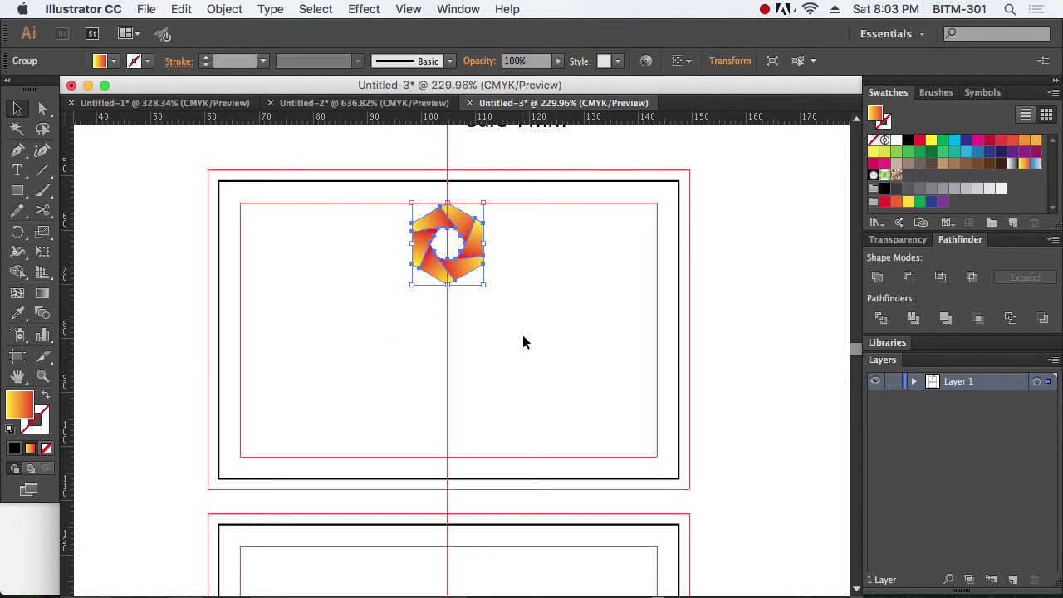
{"action": "left_click", "coordinate": [522, 335]}
{"action": "left_click_drag", "start_coordinate": [244, 178], "coordinate": [641, 384]}
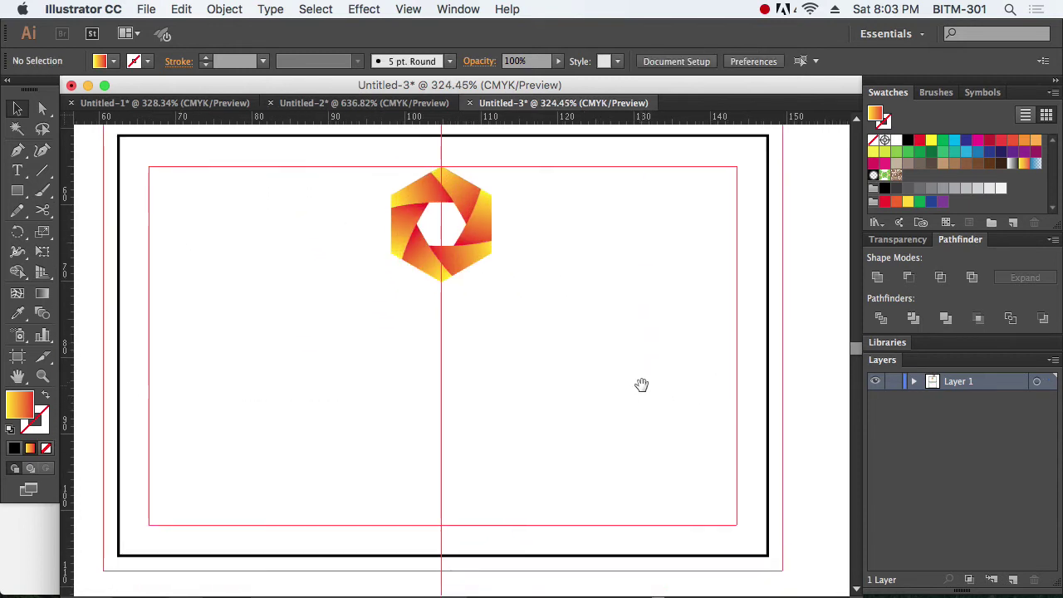
Step: Add the text 'Bangladesh BITM', centre-align it and place it under the logo
{"action": "key", "text": "t"}
{"action": "left_click", "coordinate": [190, 343]}
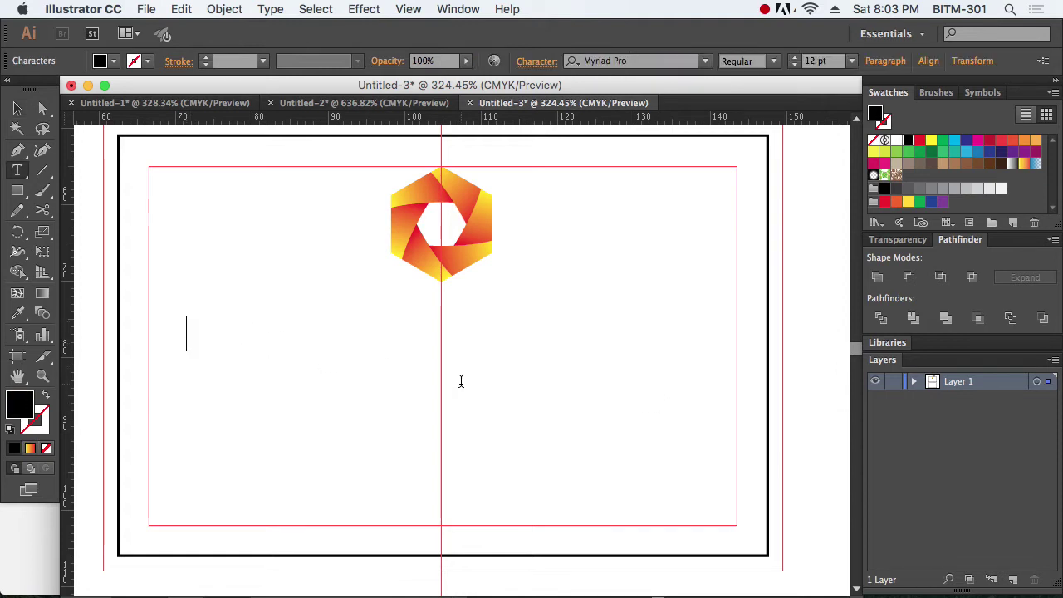
{"action": "type", "text": "Bangla"}
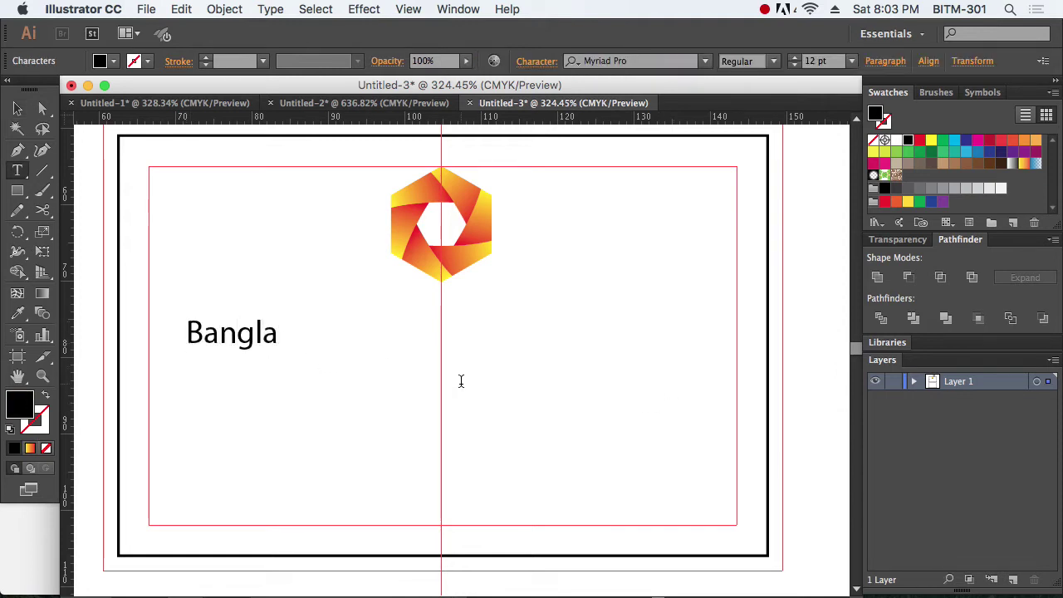
{"action": "type", "text": "desh B"}
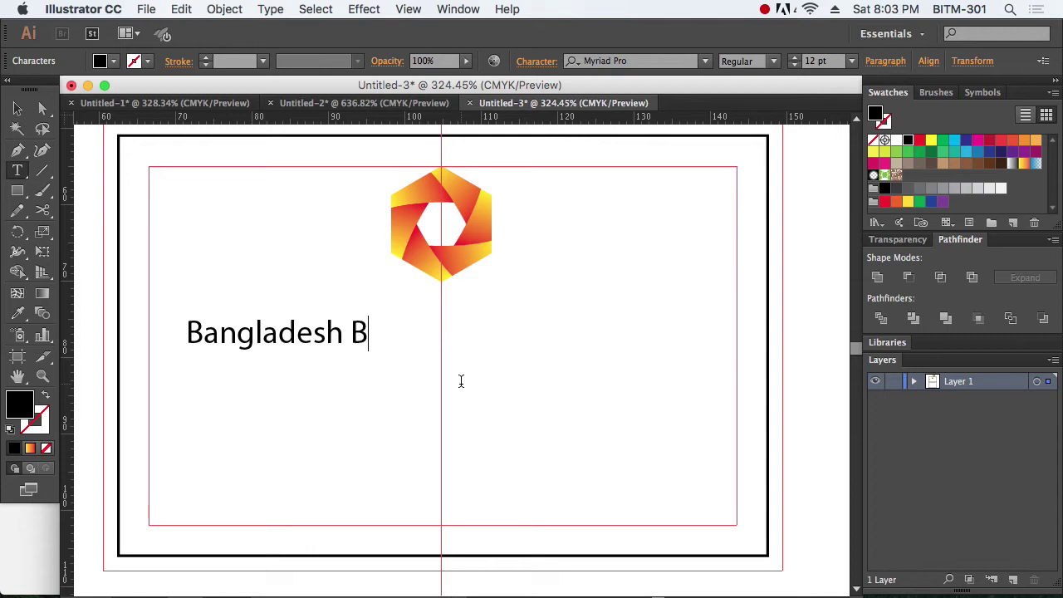
{"action": "type", "text": "ITM"}
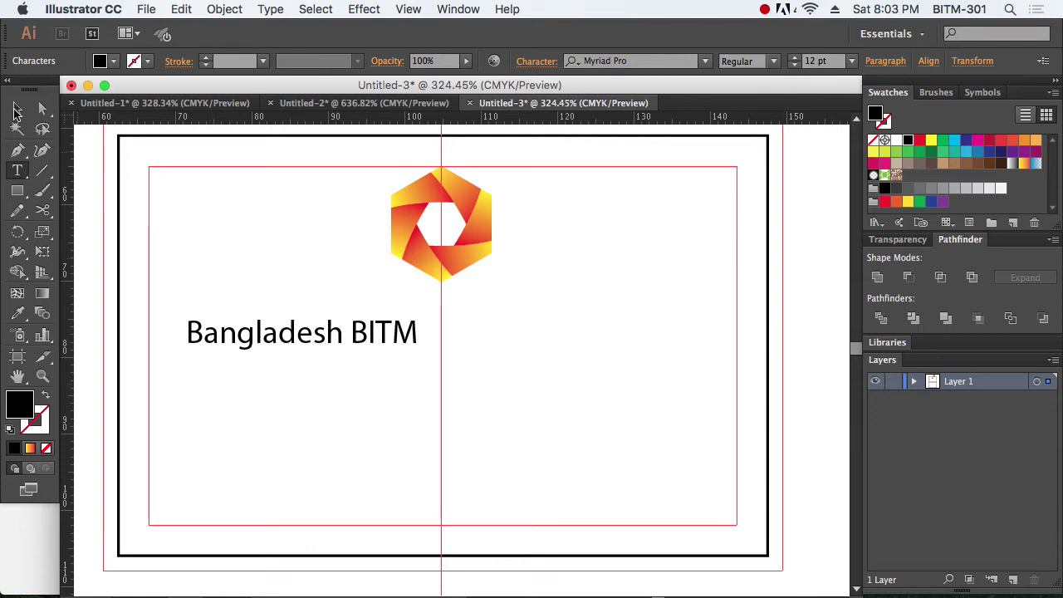
{"action": "left_click", "coordinate": [17, 108]}
{"action": "left_click_drag", "start_coordinate": [342, 335], "coordinate": [475, 335]}
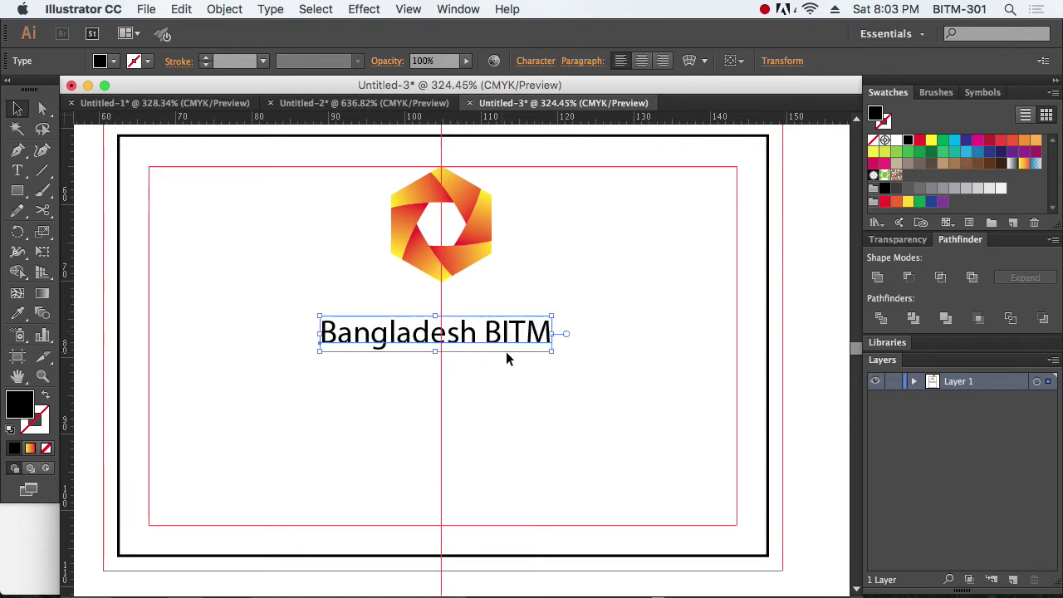
{"action": "left_click", "coordinate": [642, 61]}
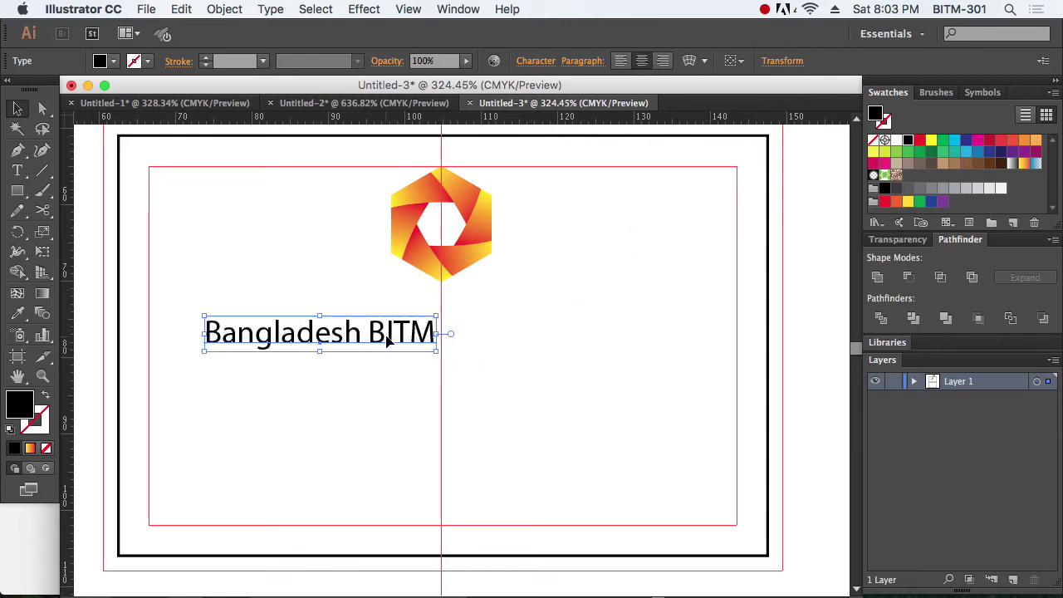
{"action": "left_click_drag", "start_coordinate": [363, 334], "coordinate": [483, 330]}
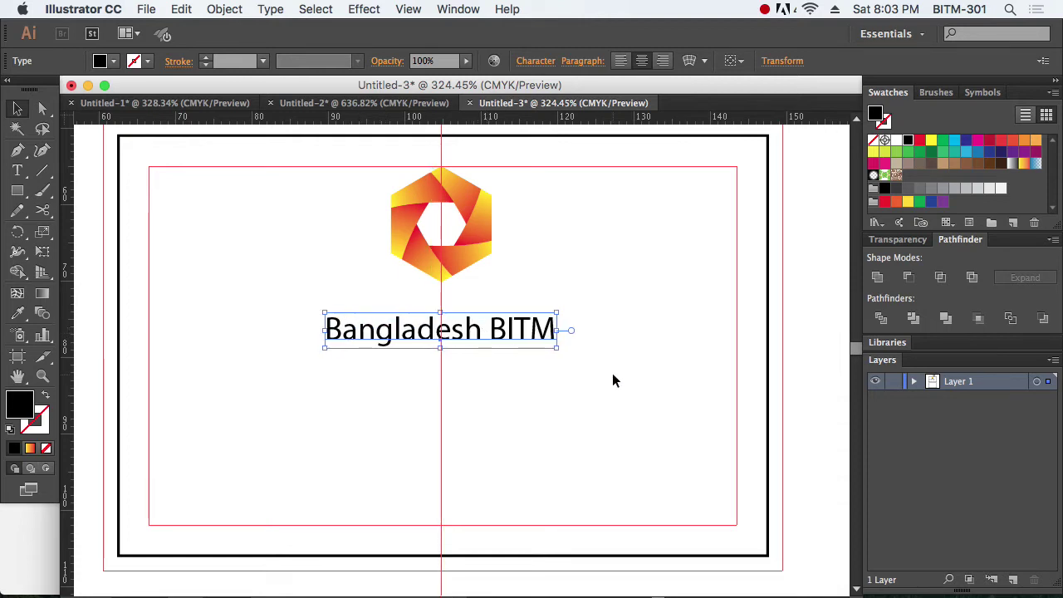
{"action": "left_click", "coordinate": [678, 222]}
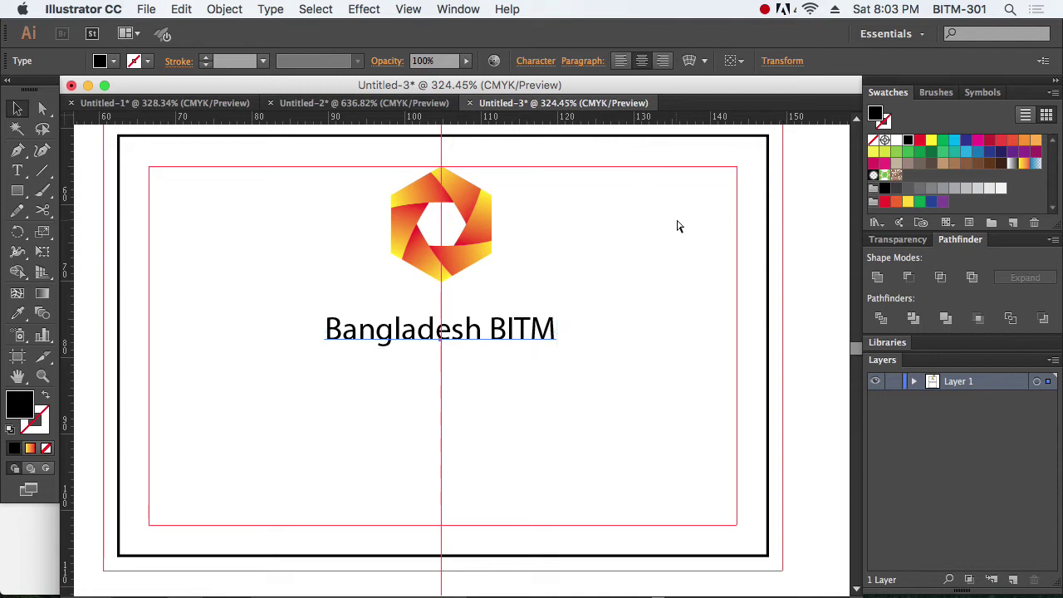
{"action": "key", "text": "super+t"}
Step: Search the font list and set the title text in Futura Condensed Medium
{"action": "key", "text": "super+z"}
{"action": "left_click", "coordinate": [716, 182]}
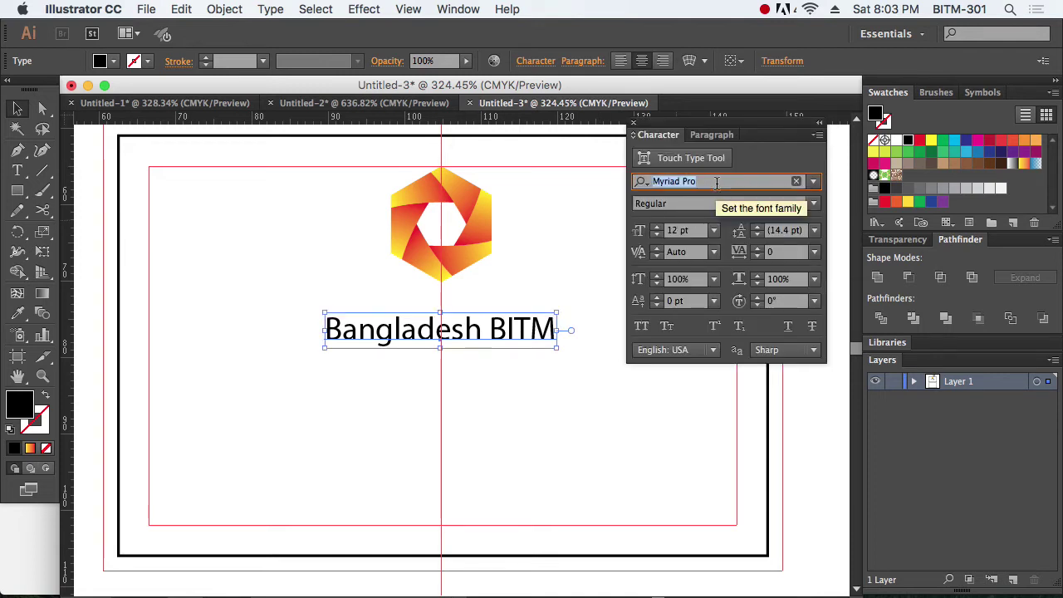
{"action": "type", "text": "cent"}
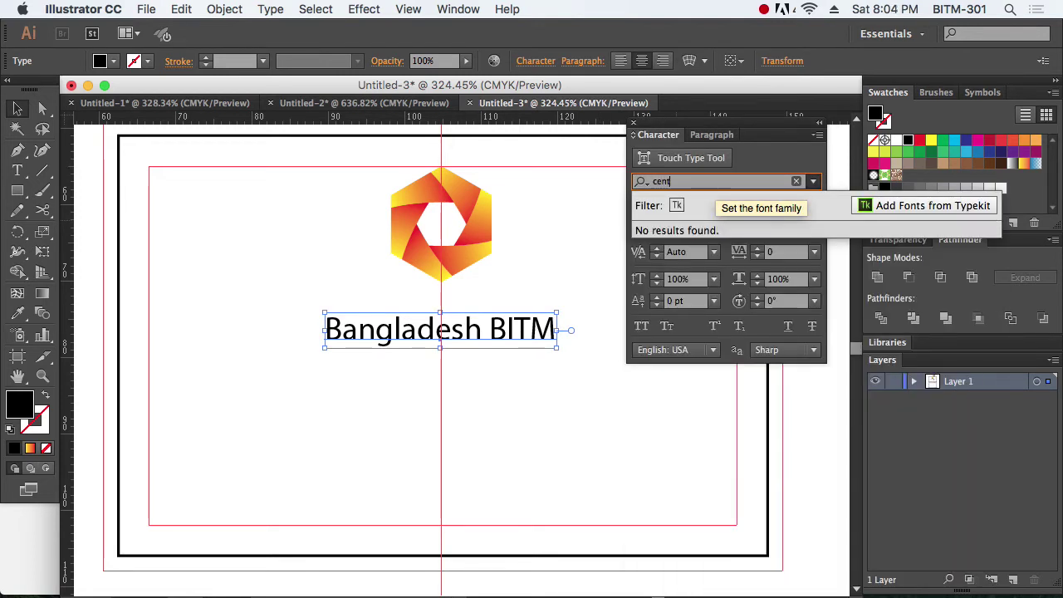
{"action": "key", "text": "BackSpace"}
{"action": "key", "text": "BackSpace"}
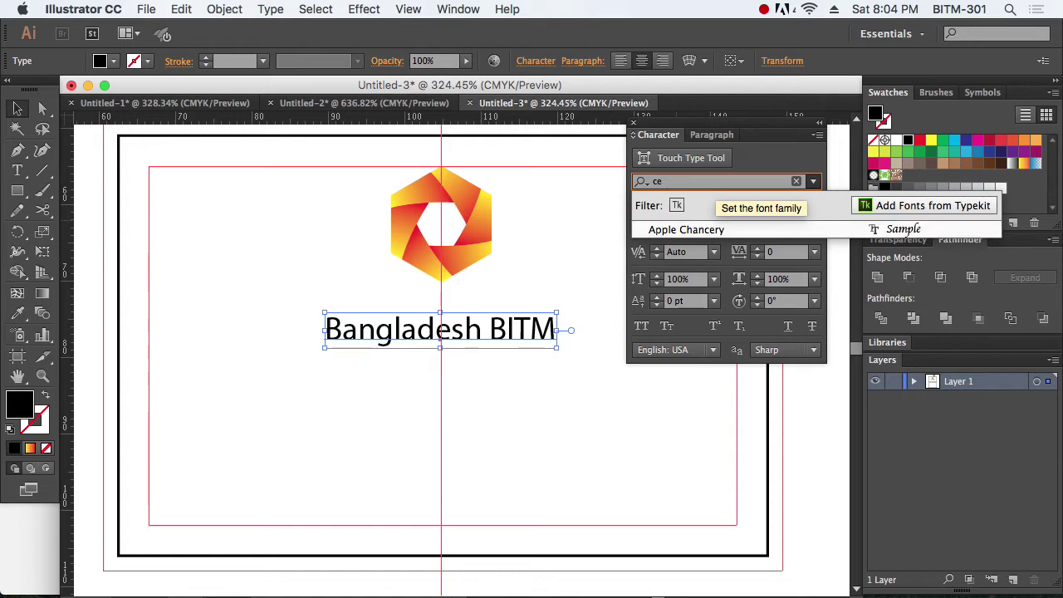
{"action": "key", "text": "BackSpace"}
{"action": "key", "text": "BackSpace"}
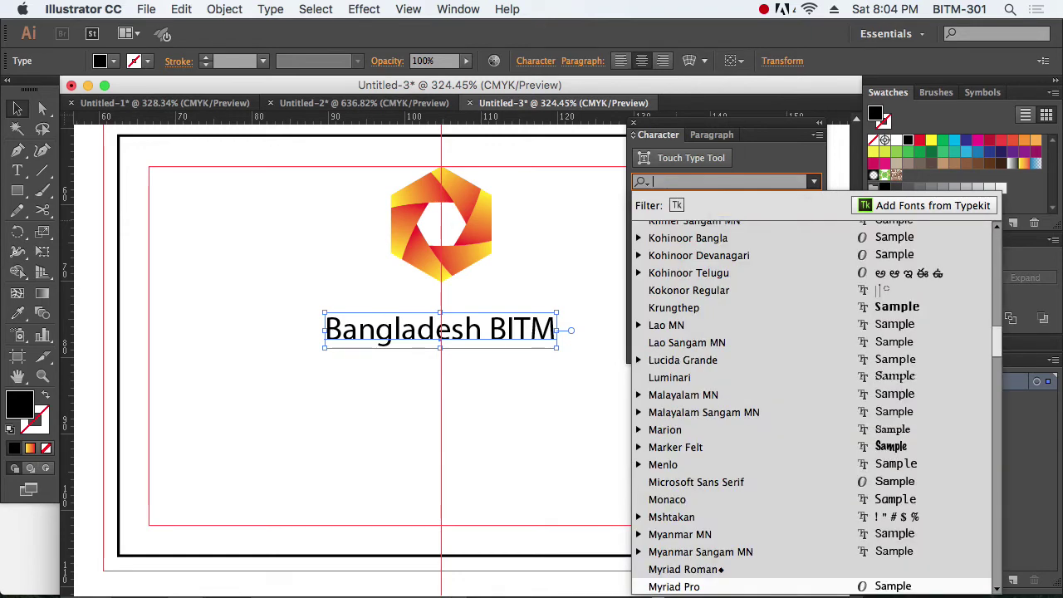
{"action": "type", "text": "ce"}
{"action": "key", "text": "BackSpace"}
{"action": "key", "text": "BackSpace"}
{"action": "scroll", "coordinate": [707, 395], "scroll_direction": "up", "scroll_amount": 10}
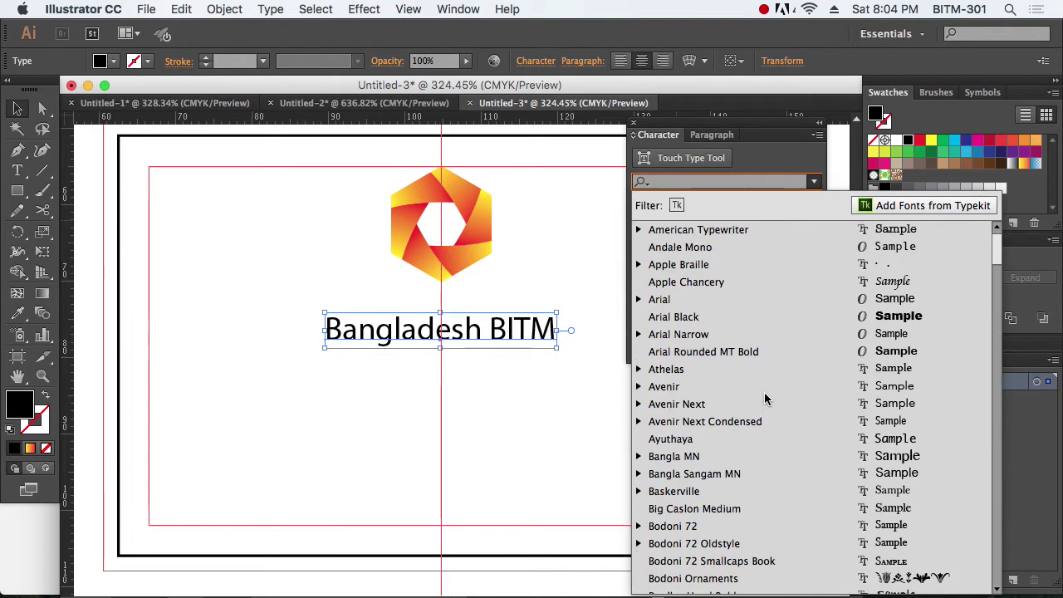
{"action": "scroll", "coordinate": [765, 395], "scroll_direction": "down", "scroll_amount": 8}
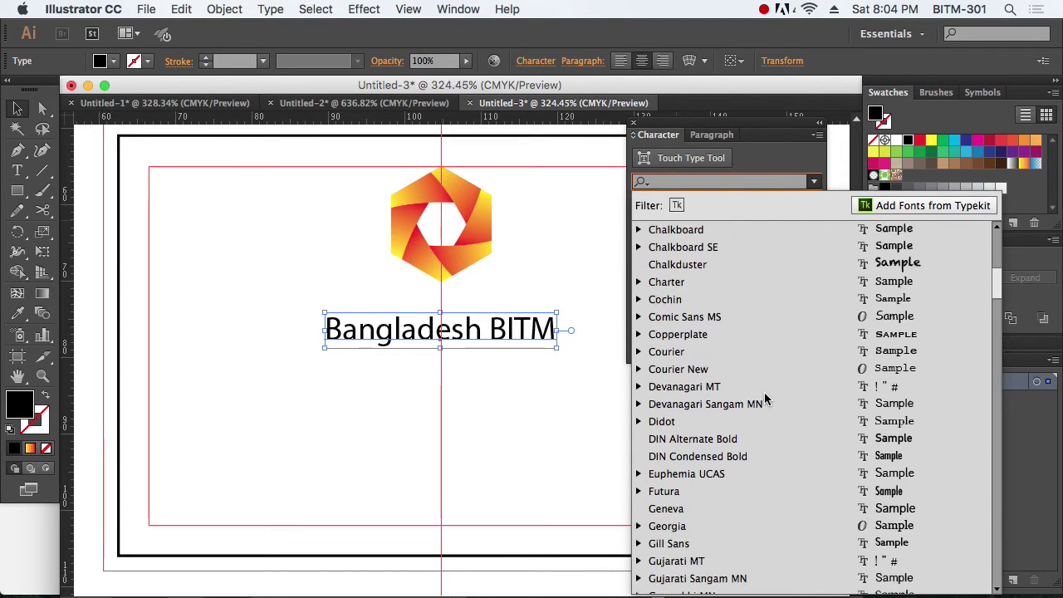
{"action": "scroll", "coordinate": [764, 399], "scroll_direction": "down", "scroll_amount": 1}
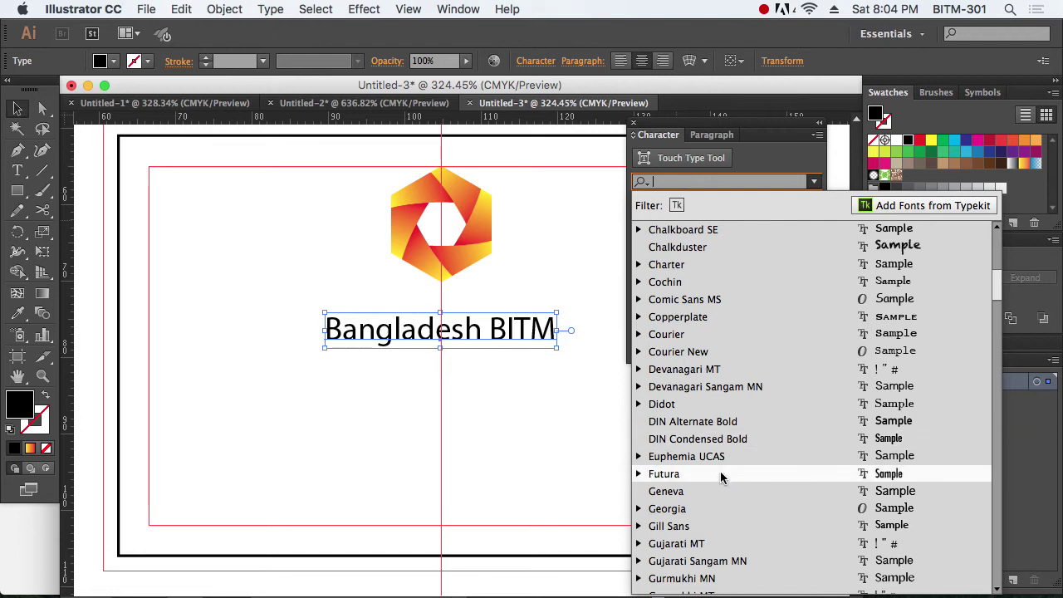
{"action": "left_click", "coordinate": [720, 474]}
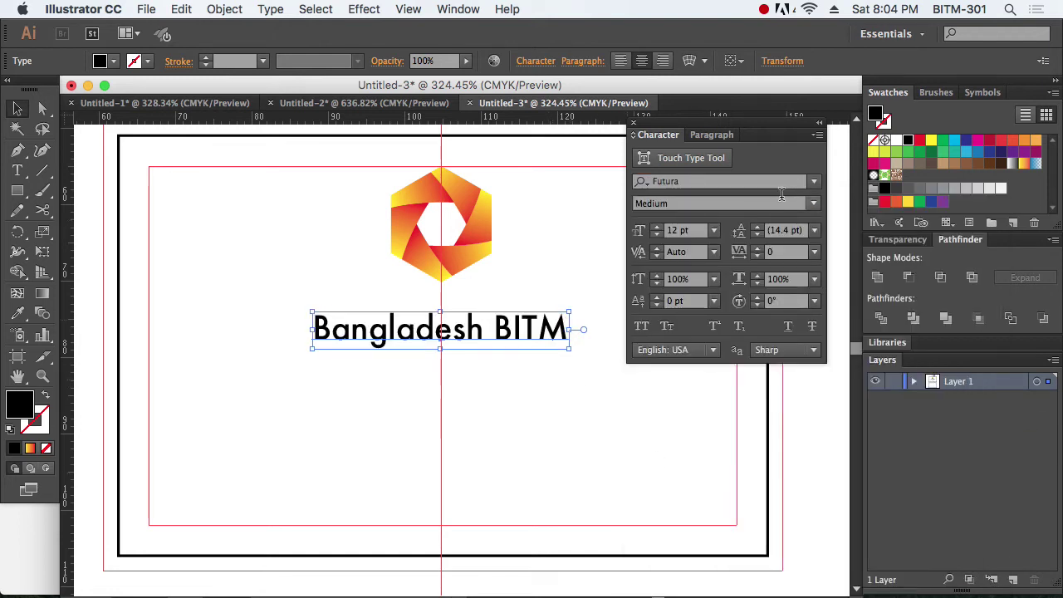
{"action": "left_click", "coordinate": [814, 205]}
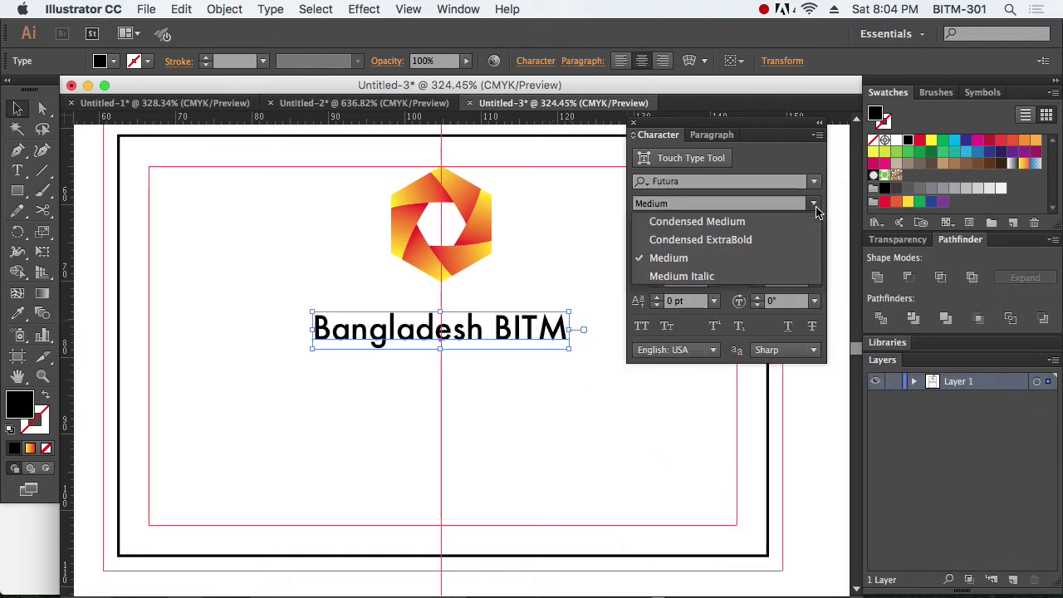
{"action": "left_click", "coordinate": [758, 227]}
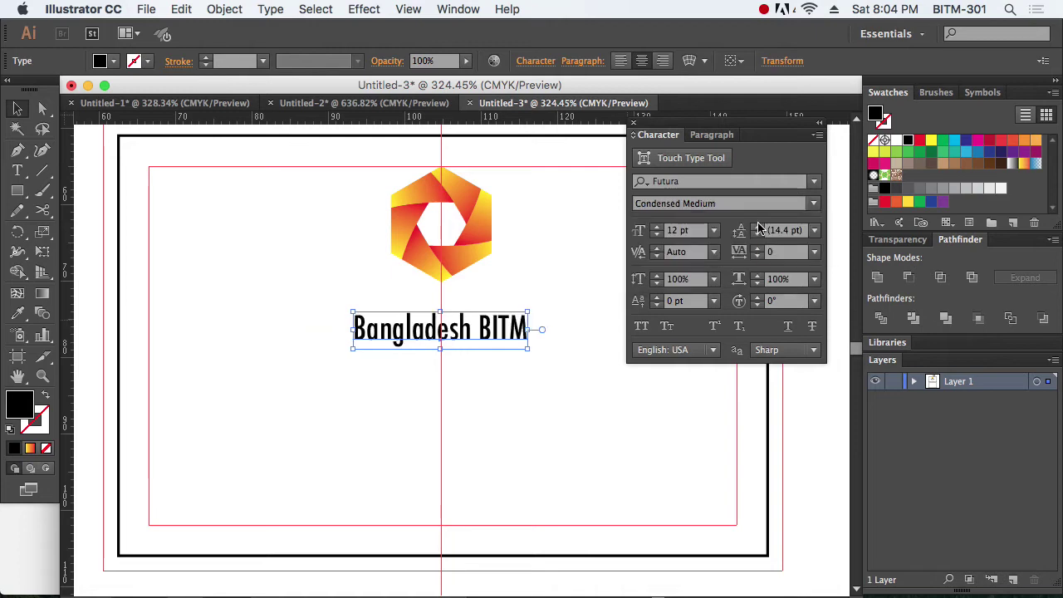
Step: Switch the title text's font family to Kohinoor Bangla and deselect it
{"action": "left_click", "coordinate": [814, 181]}
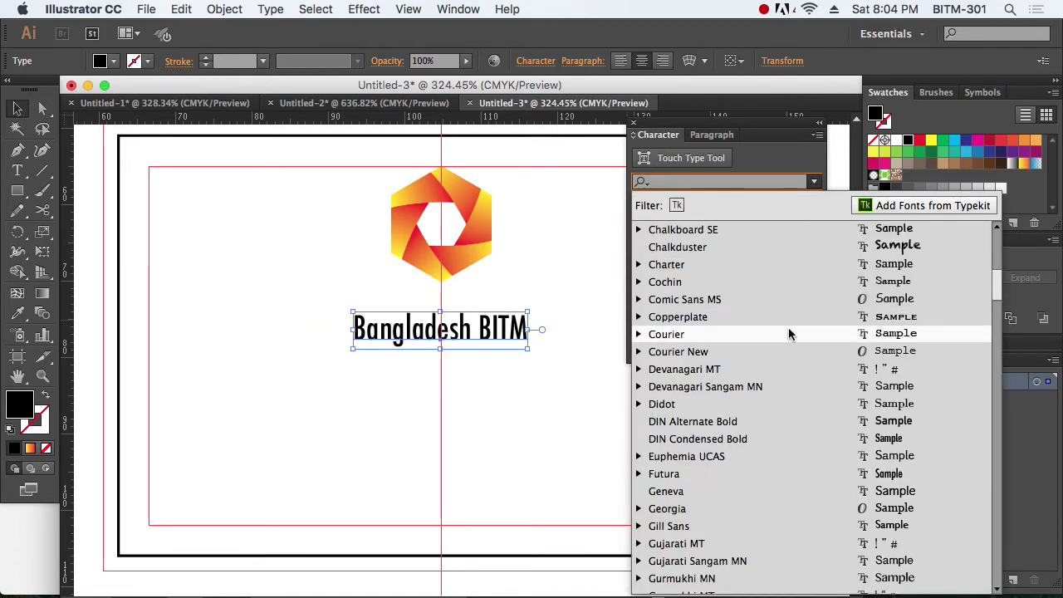
{"action": "scroll", "coordinate": [789, 334], "scroll_direction": "up", "scroll_amount": 3}
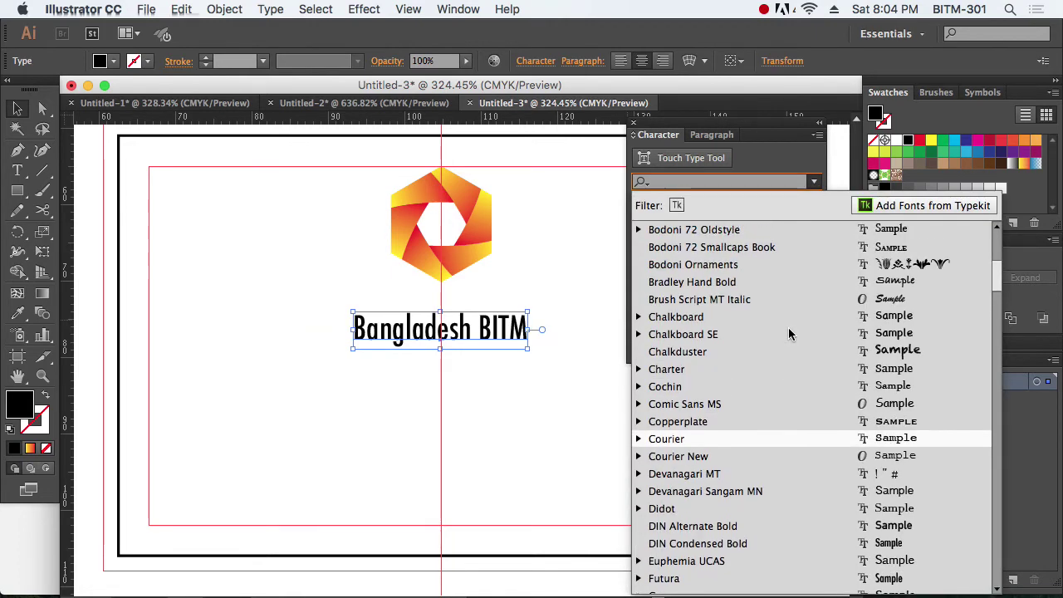
{"action": "scroll", "coordinate": [790, 334], "scroll_direction": "up", "scroll_amount": 2}
{"action": "scroll", "coordinate": [790, 334], "scroll_direction": "up", "scroll_amount": 6}
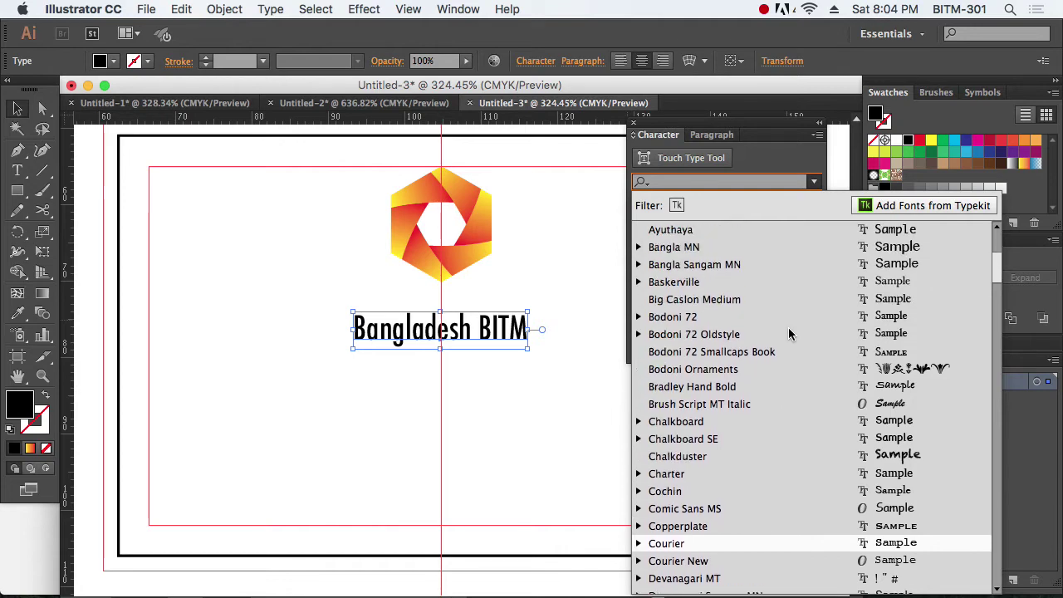
{"action": "scroll", "coordinate": [789, 334], "scroll_direction": "down", "scroll_amount": 20}
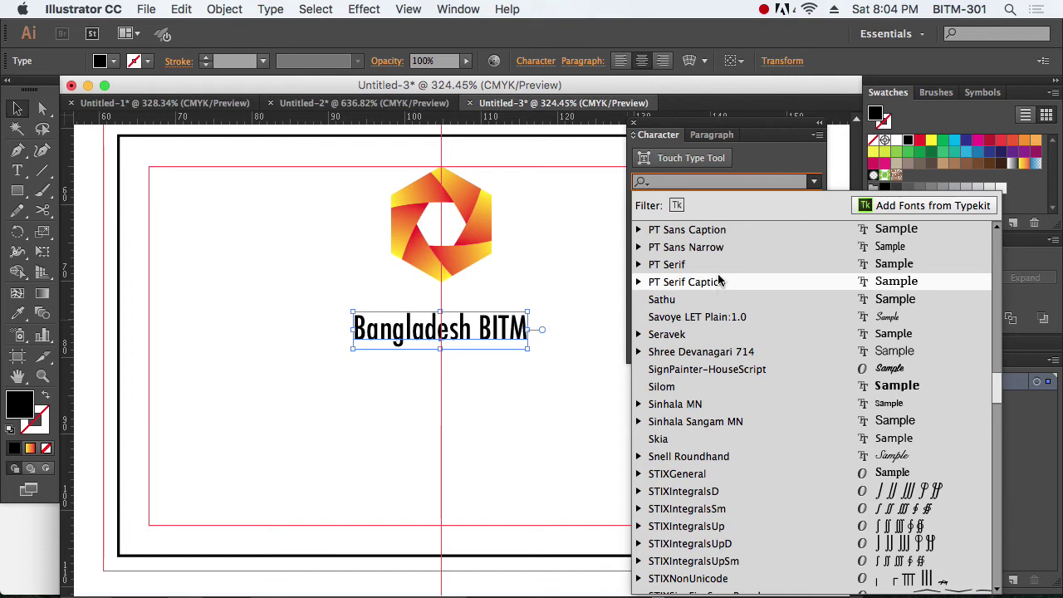
{"action": "scroll", "coordinate": [720, 286], "scroll_direction": "up", "scroll_amount": 5}
{"action": "scroll", "coordinate": [720, 281], "scroll_direction": "up", "scroll_amount": 6}
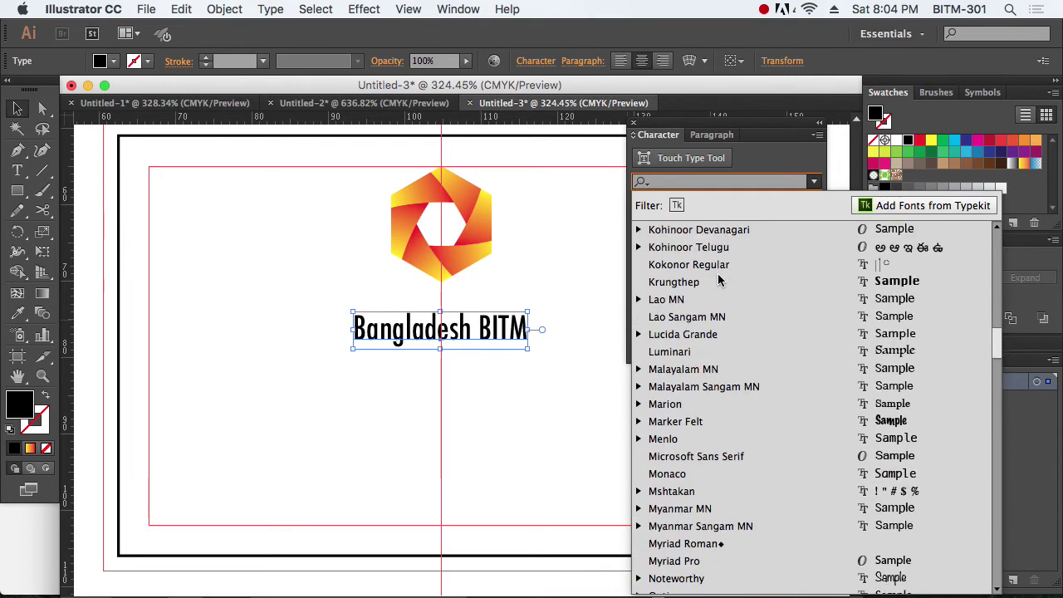
{"action": "left_click", "coordinate": [712, 234]}
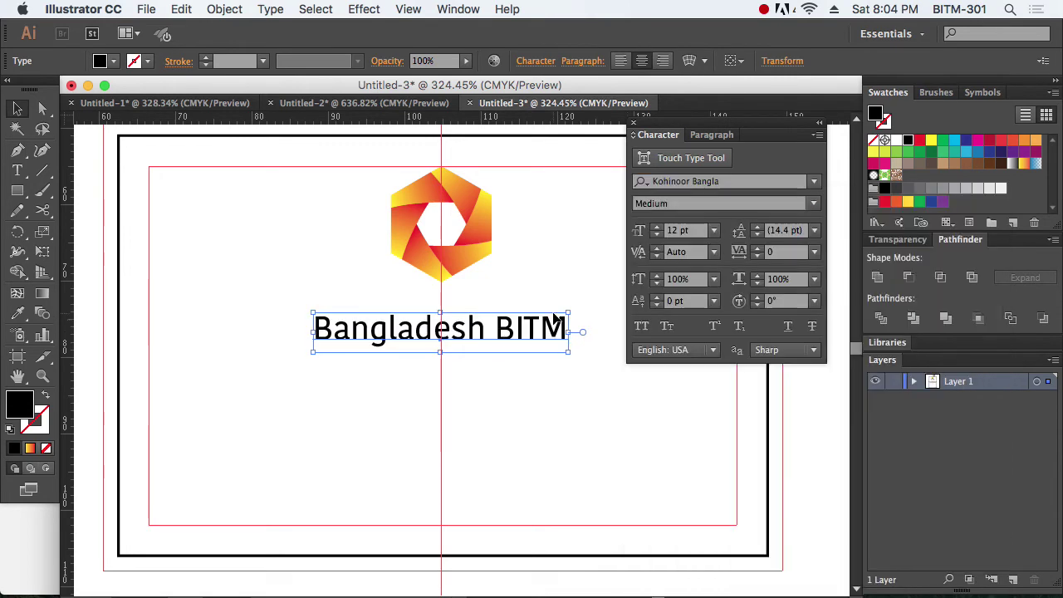
{"action": "left_click", "coordinate": [576, 418]}
Step: In Safari, load google.com/fonts in the Dummy Text Generator tab
{"action": "key", "text": "super+Tab"}
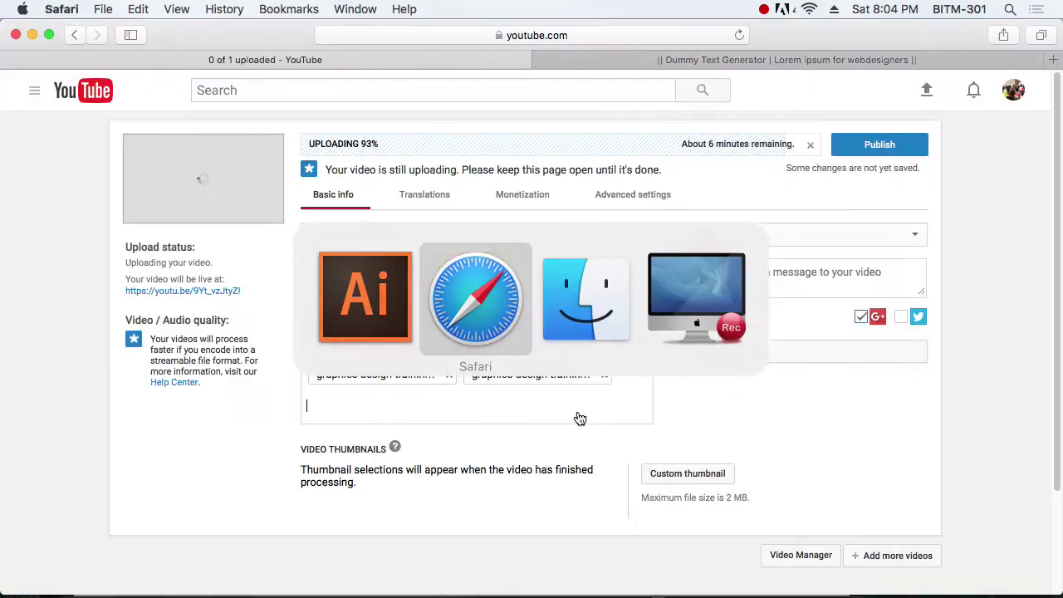
{"action": "left_click", "coordinate": [879, 59]}
{"action": "left_click", "coordinate": [570, 37]}
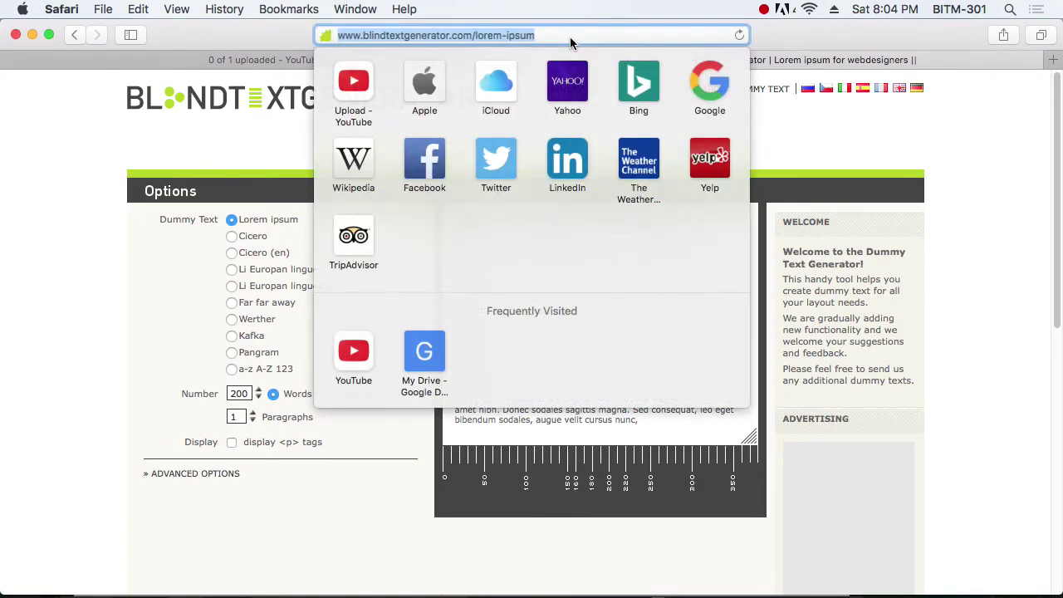
{"action": "type", "text": "goo"}
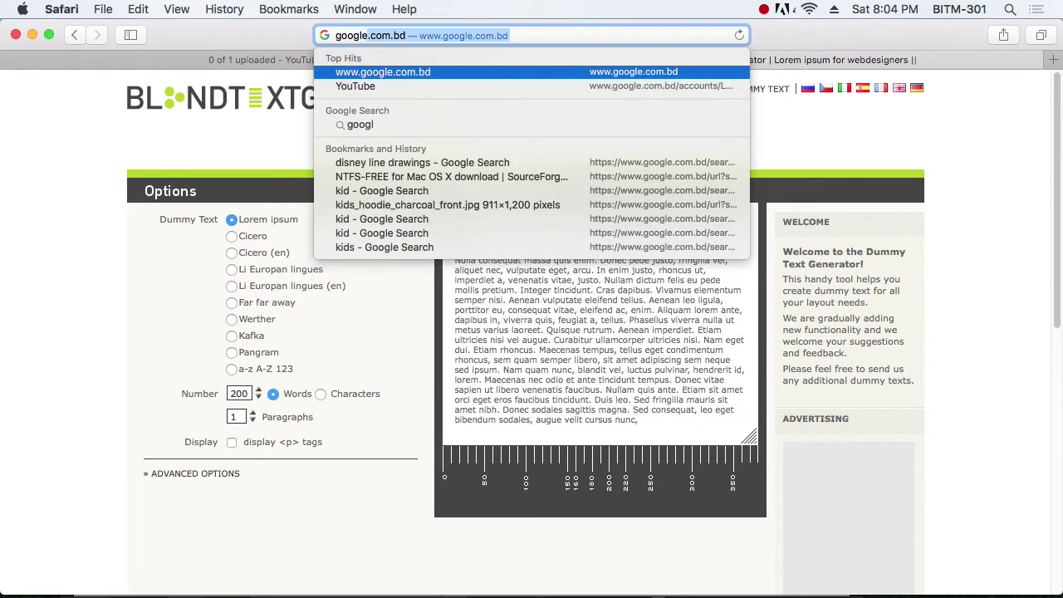
{"action": "type", "text": "gle.com/fonts"}
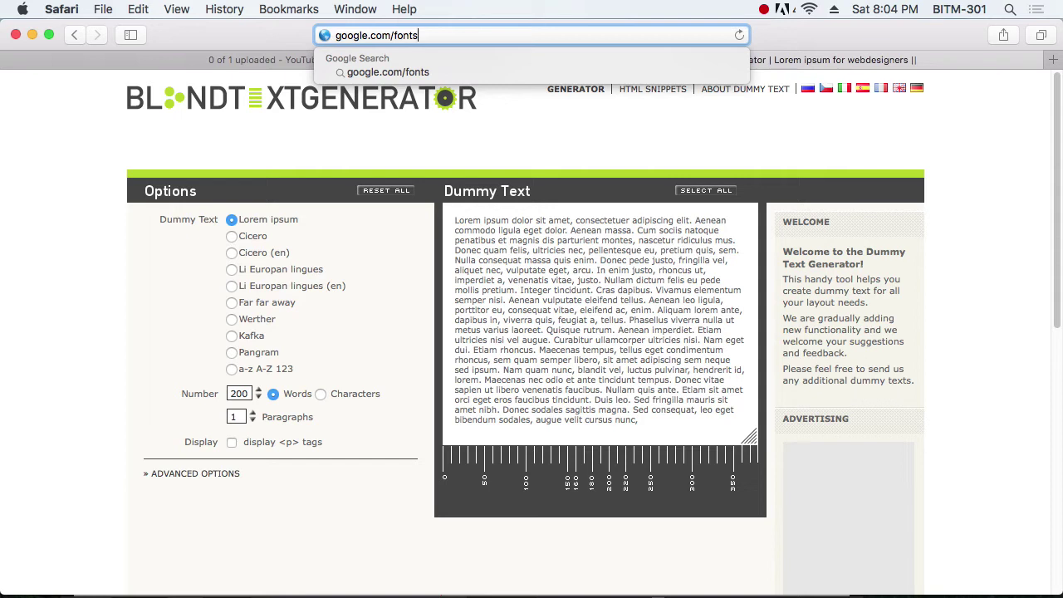
{"action": "key", "text": "Return"}
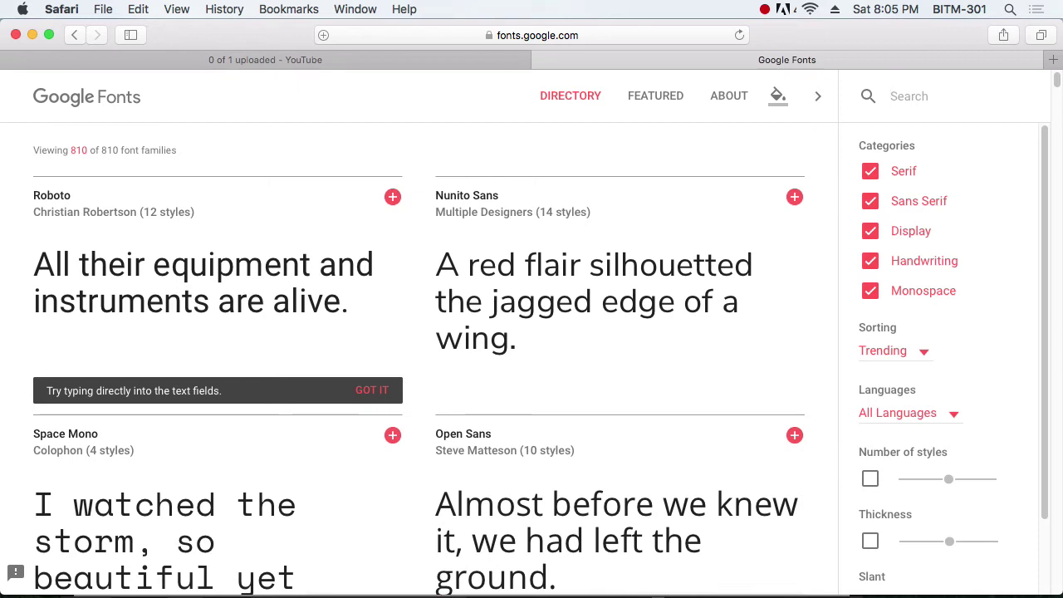
Step: Filter the fonts to the Bengali language and keep them sorted by Trending
{"action": "left_click", "coordinate": [953, 415]}
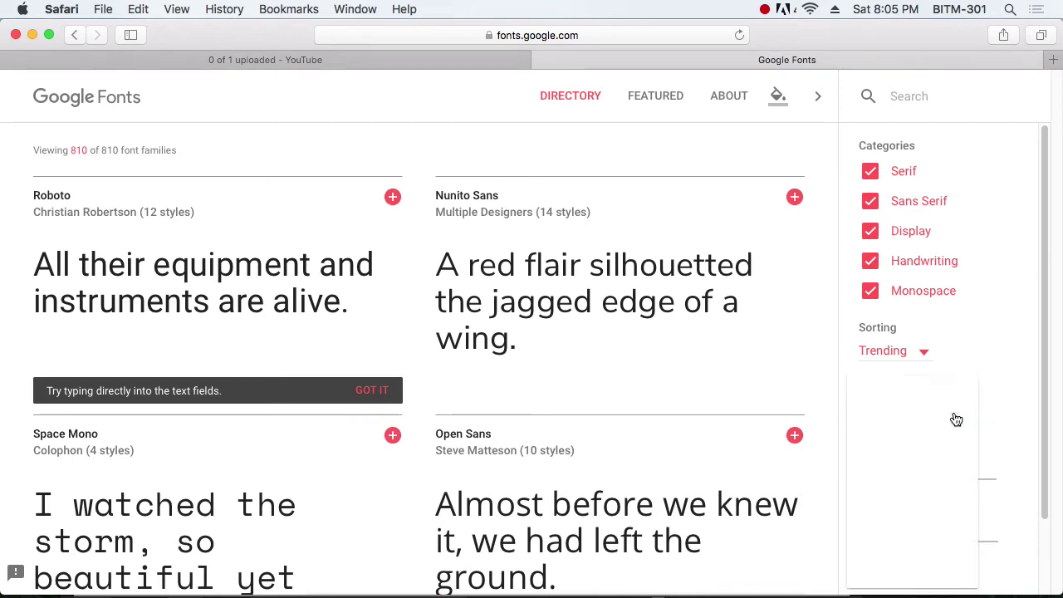
{"action": "left_click", "coordinate": [893, 448]}
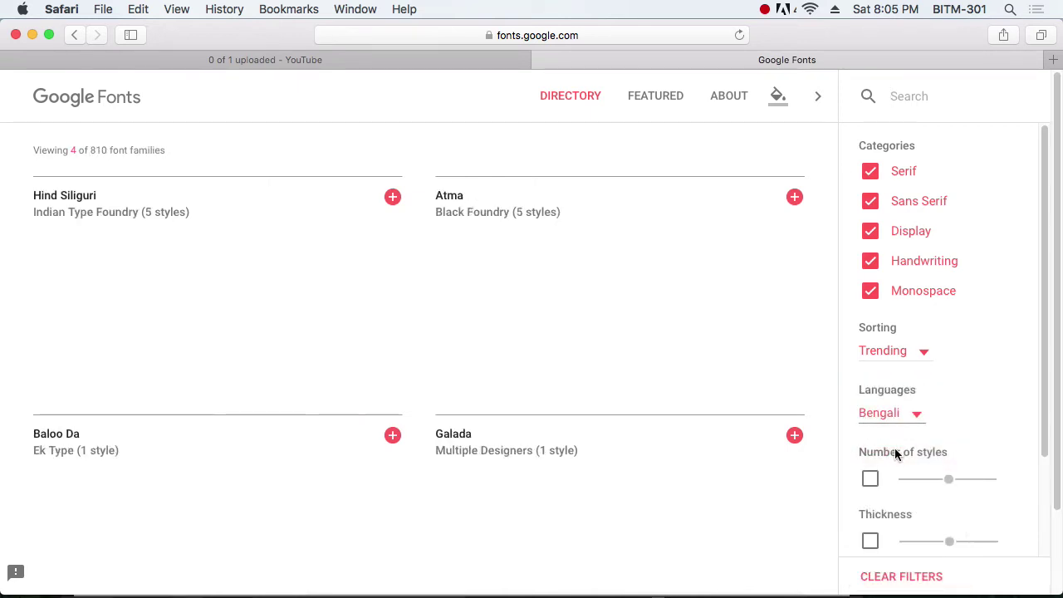
{"action": "scroll", "coordinate": [501, 363], "scroll_direction": "down", "scroll_amount": 3}
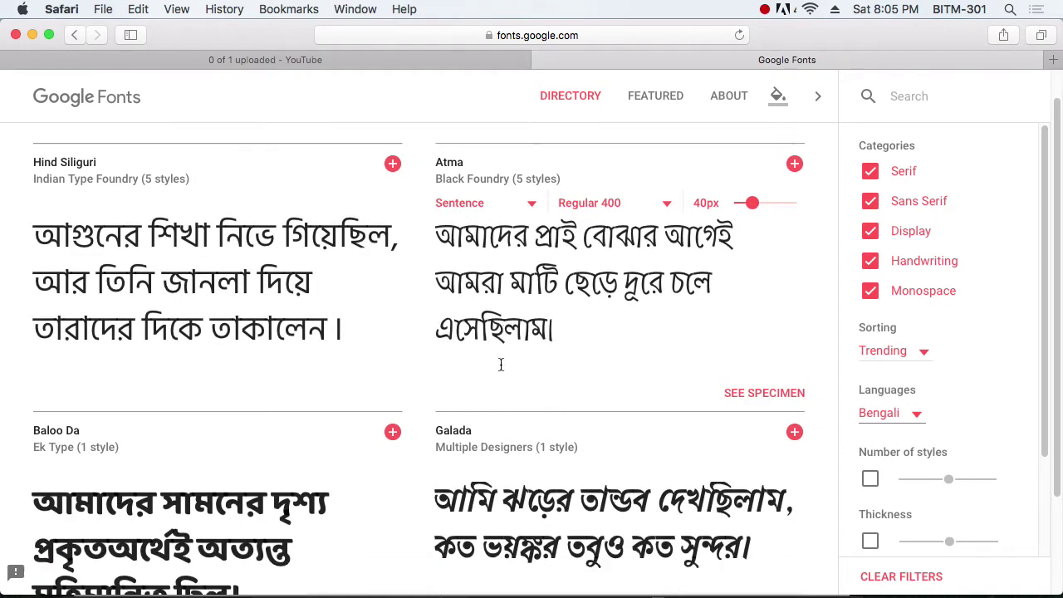
{"action": "scroll", "coordinate": [501, 363], "scroll_direction": "up", "scroll_amount": 4}
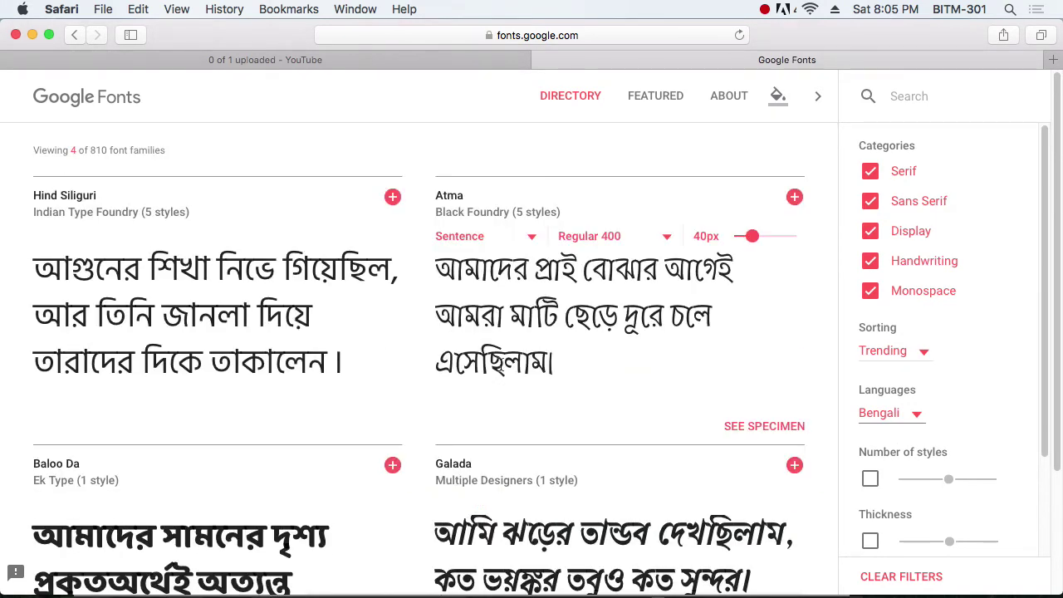
{"action": "scroll", "coordinate": [499, 366], "scroll_direction": "down", "scroll_amount": 3}
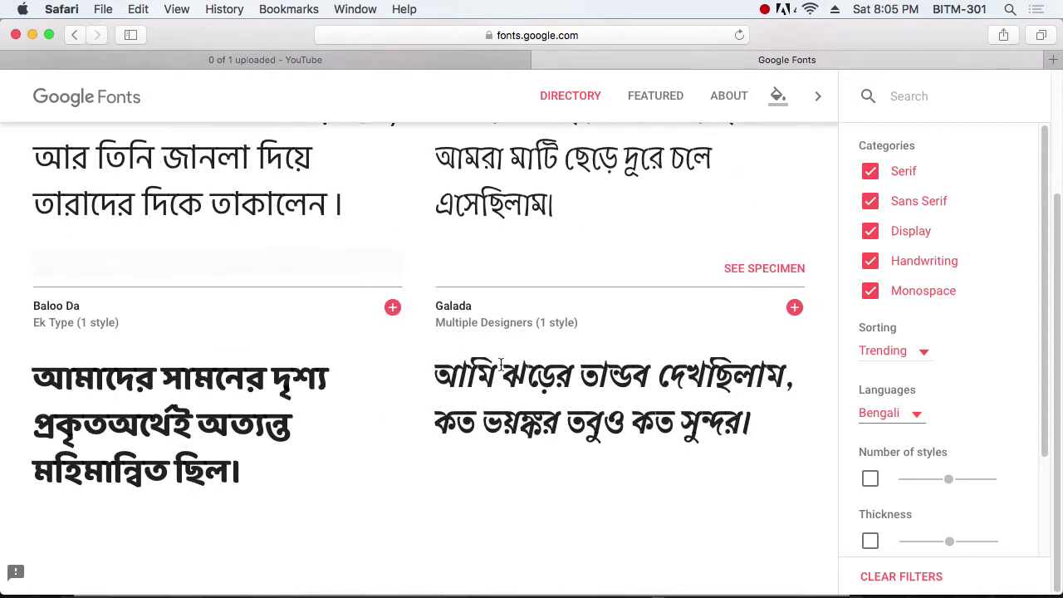
{"action": "scroll", "coordinate": [499, 366], "scroll_direction": "up", "scroll_amount": 3}
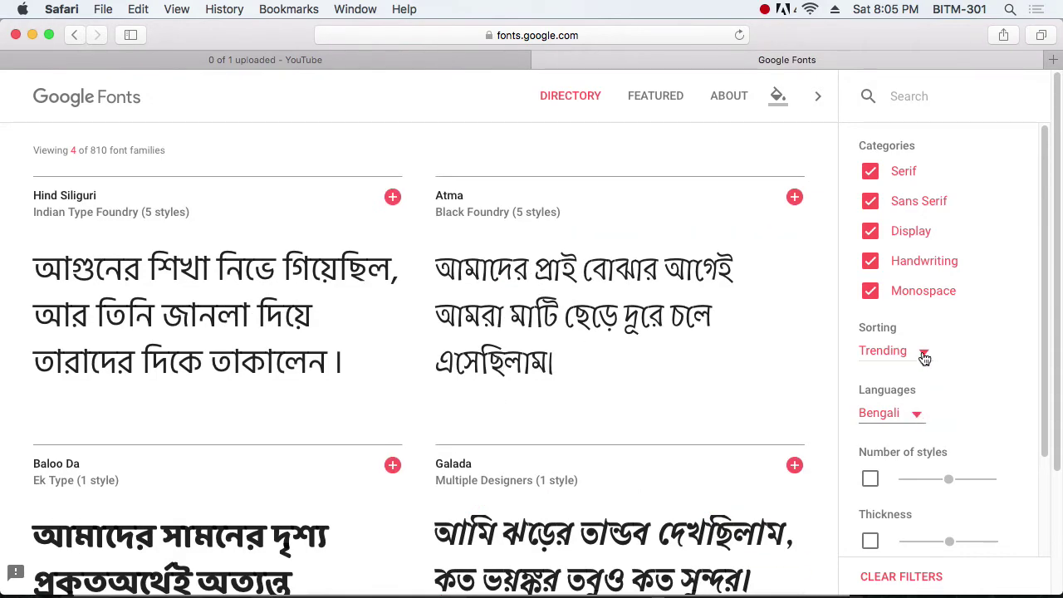
{"action": "left_click", "coordinate": [924, 357]}
{"action": "left_click", "coordinate": [922, 357]}
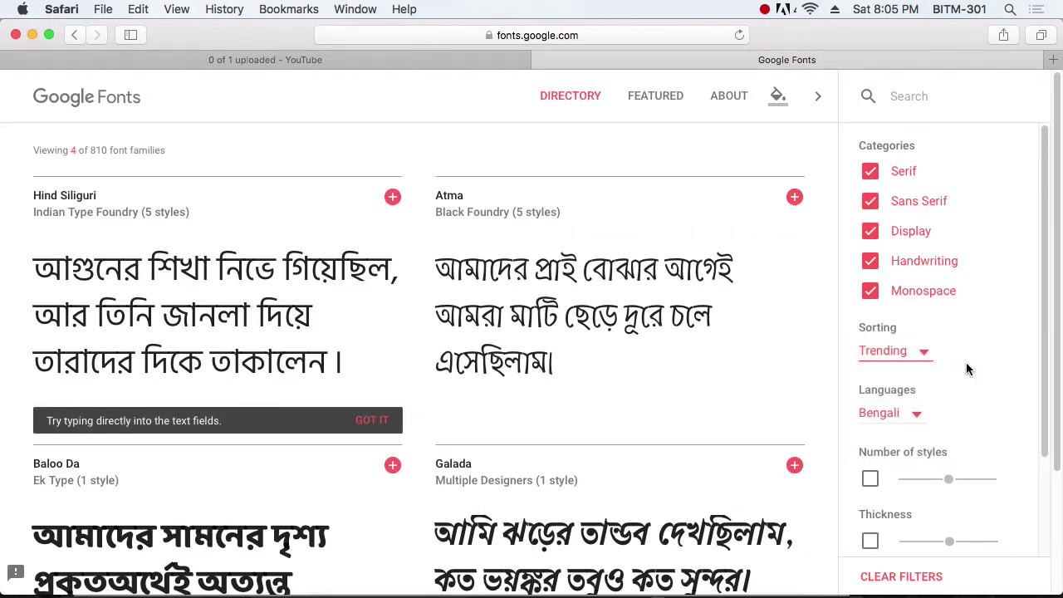
{"action": "left_click", "coordinate": [917, 412]}
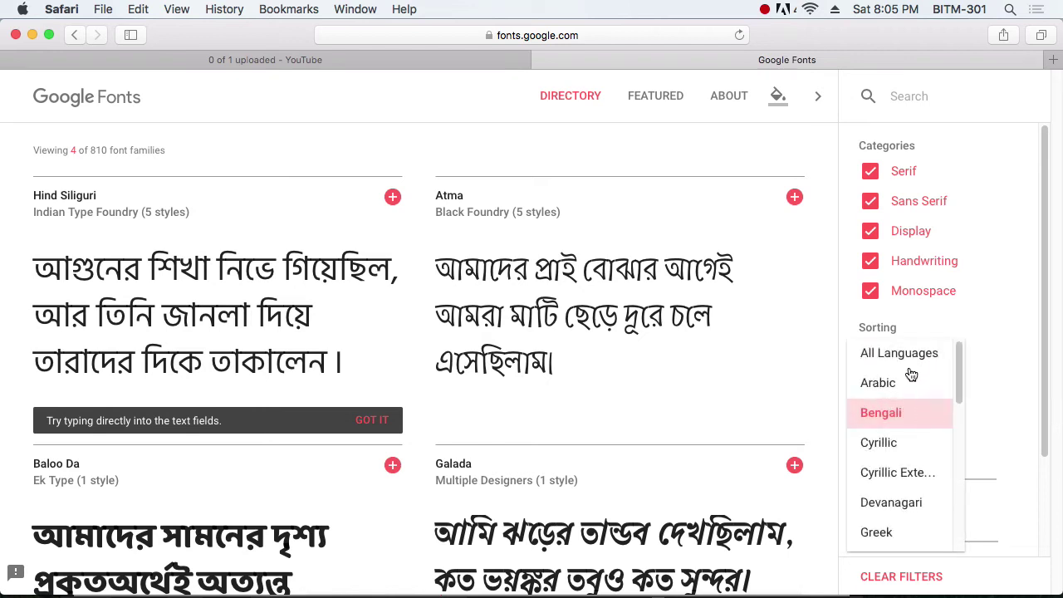
Step: Show fonts for all languages again and add Roboto and Oswald to the selected families
{"action": "left_click", "coordinate": [912, 353]}
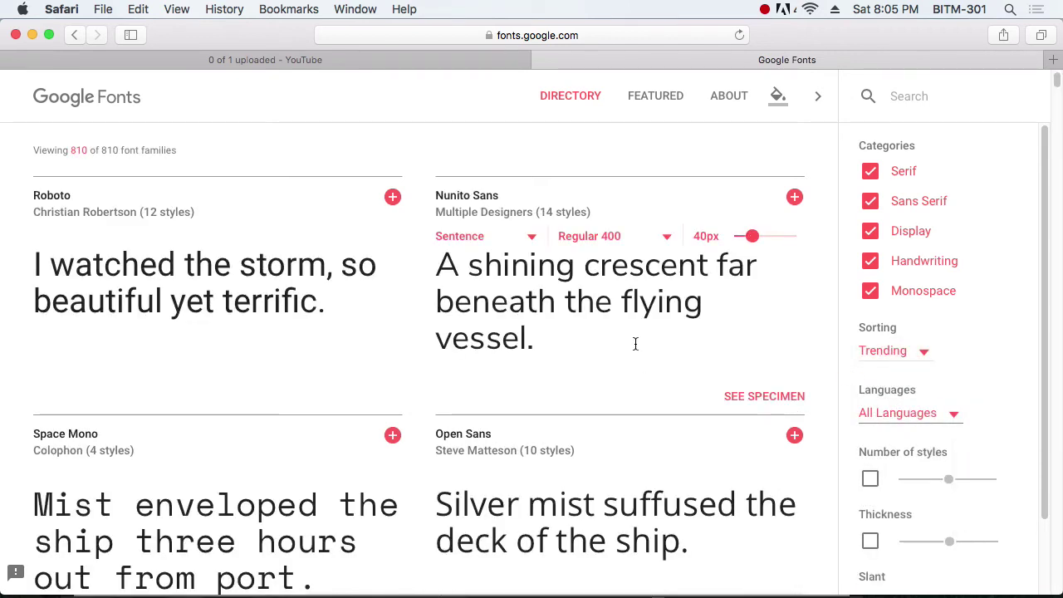
{"action": "left_click", "coordinate": [391, 199]}
{"action": "scroll", "coordinate": [353, 326], "scroll_direction": "down", "scroll_amount": 5}
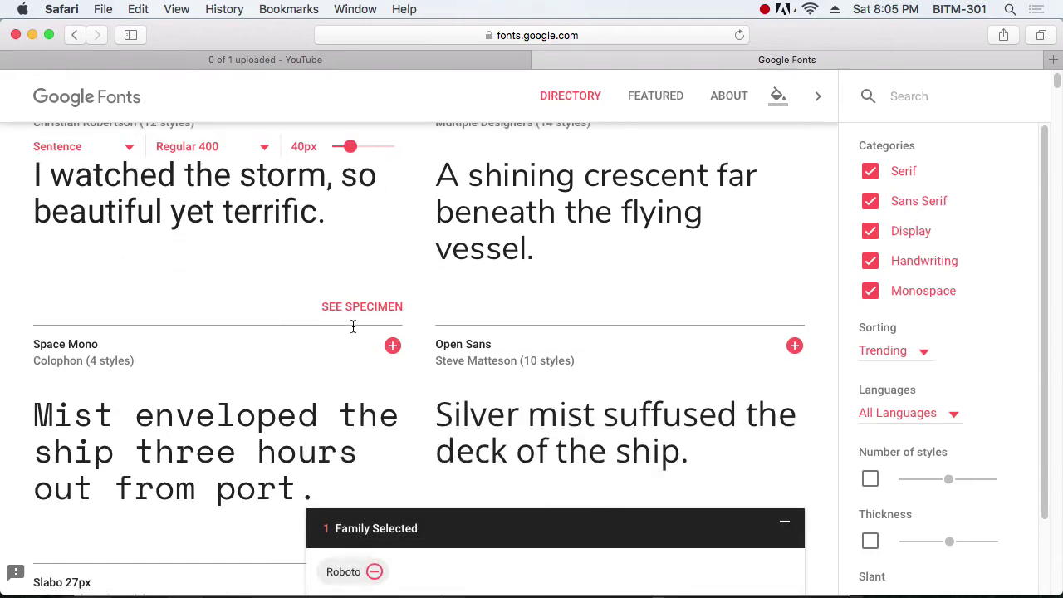
{"action": "scroll", "coordinate": [353, 326], "scroll_direction": "down", "scroll_amount": 10}
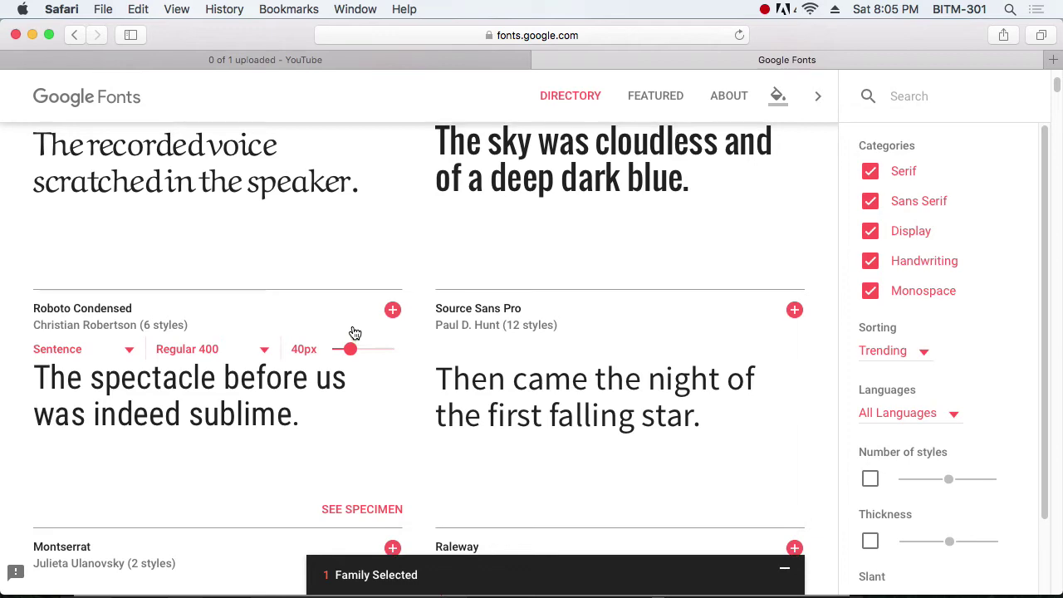
{"action": "scroll", "coordinate": [354, 333], "scroll_direction": "up", "scroll_amount": 2}
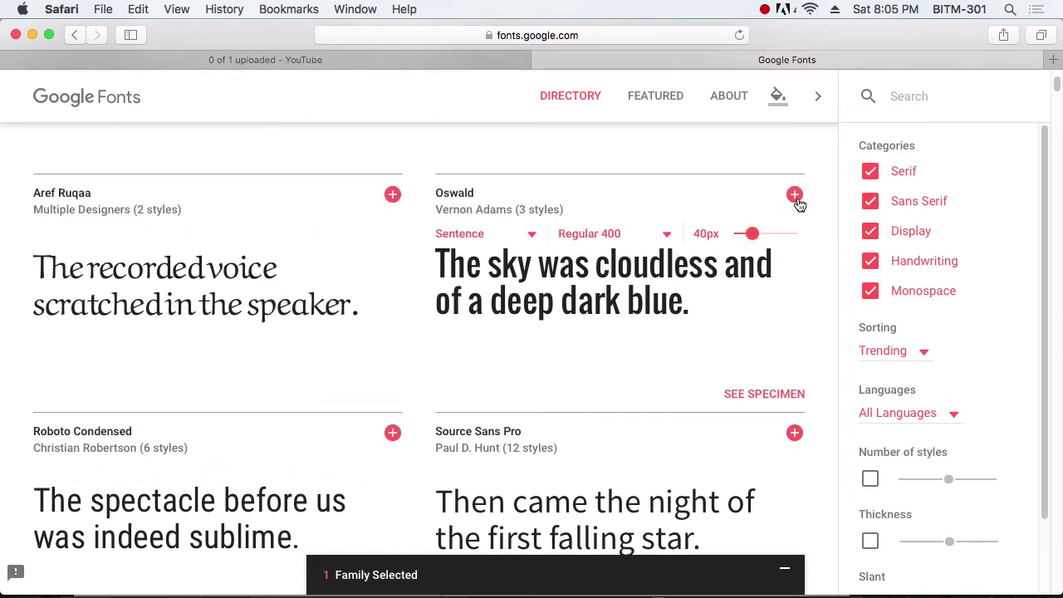
{"action": "left_click", "coordinate": [795, 196]}
{"action": "scroll", "coordinate": [573, 382], "scroll_direction": "down", "scroll_amount": 5}
{"action": "scroll", "coordinate": [578, 387], "scroll_direction": "down", "scroll_amount": 4}
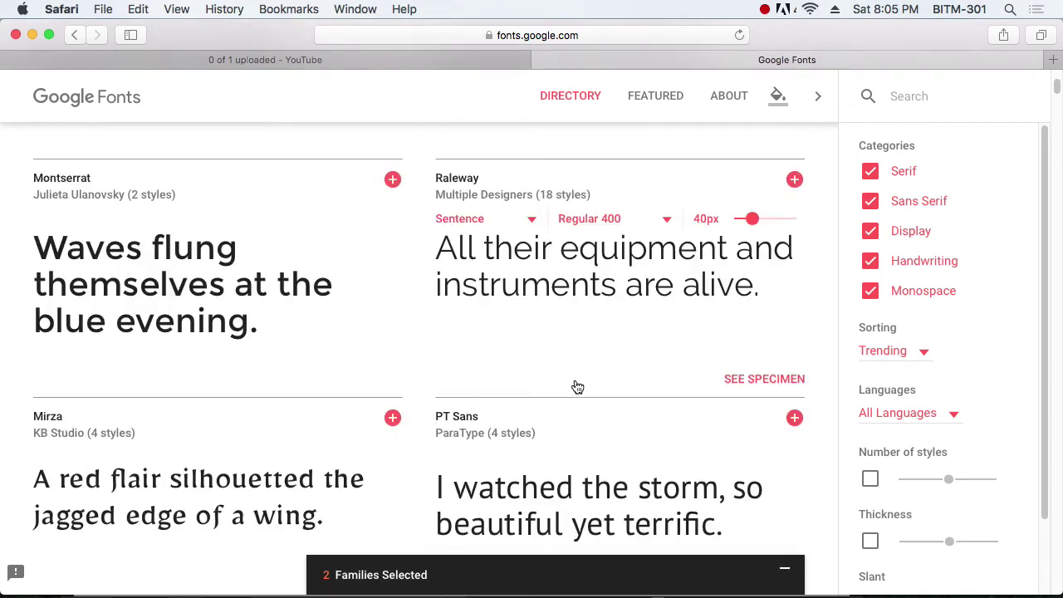
{"action": "scroll", "coordinate": [575, 382], "scroll_direction": "down", "scroll_amount": 9}
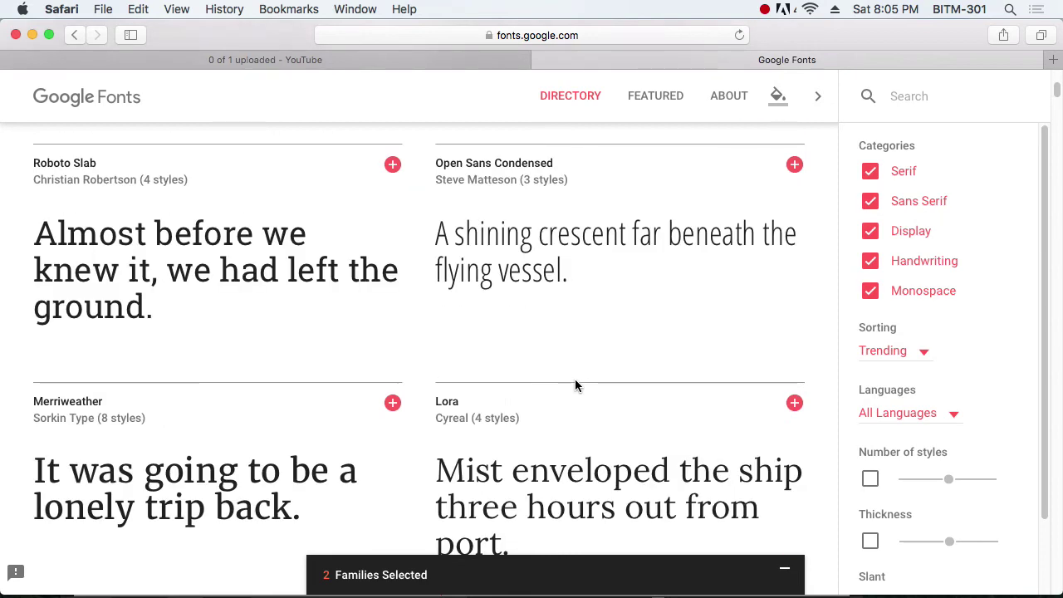
Step: Add Open Sans Condensed to the selected font families
{"action": "left_click", "coordinate": [793, 170]}
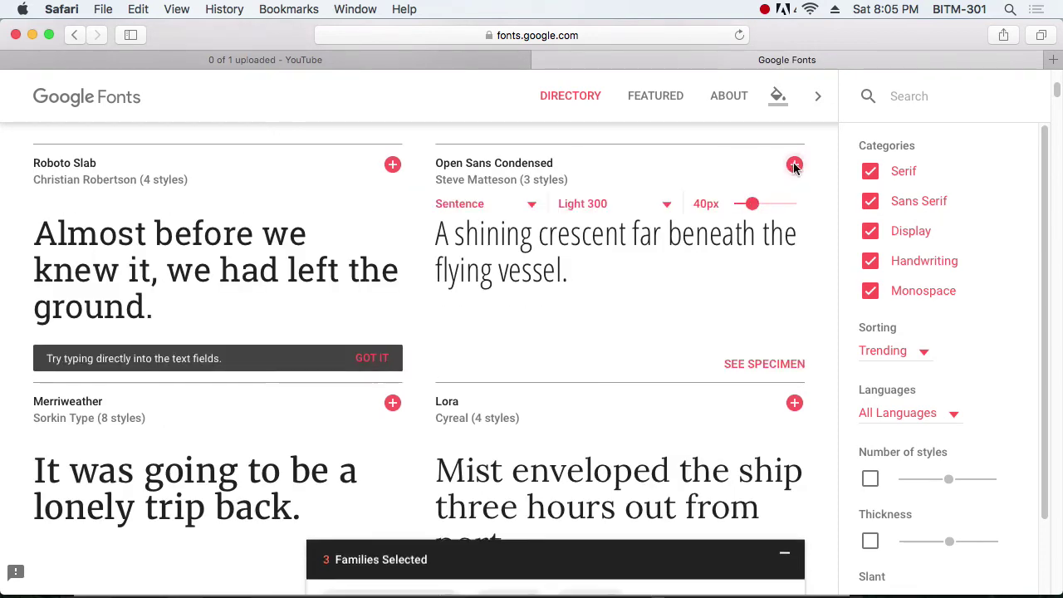
{"action": "scroll", "coordinate": [637, 308], "scroll_direction": "down", "scroll_amount": 3}
{"action": "scroll", "coordinate": [637, 310], "scroll_direction": "down", "scroll_amount": 6}
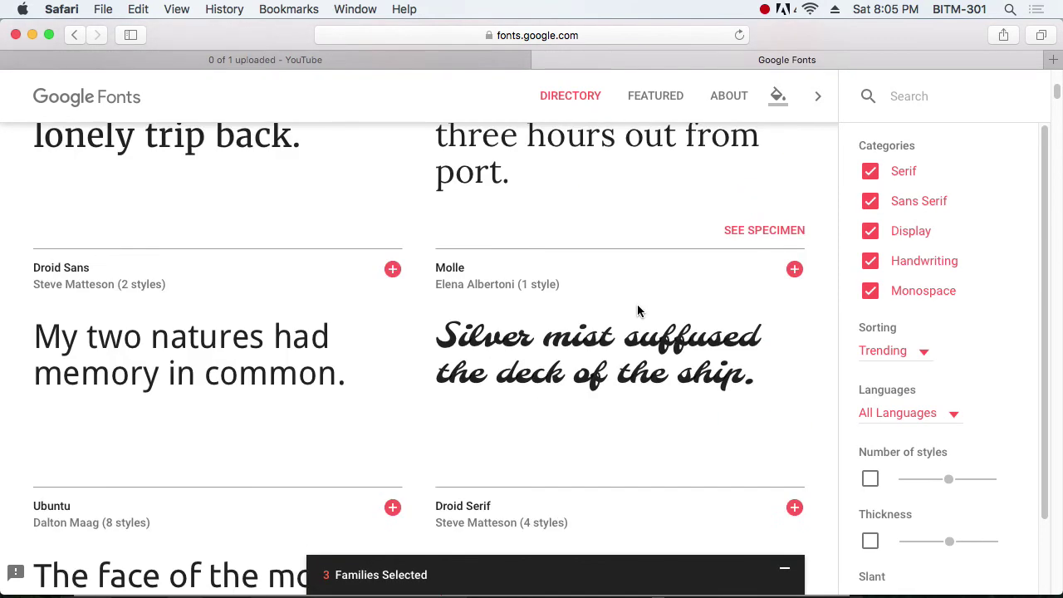
{"action": "scroll", "coordinate": [637, 310], "scroll_direction": "down", "scroll_amount": 10}
{"action": "scroll", "coordinate": [637, 304], "scroll_direction": "down", "scroll_amount": 20}
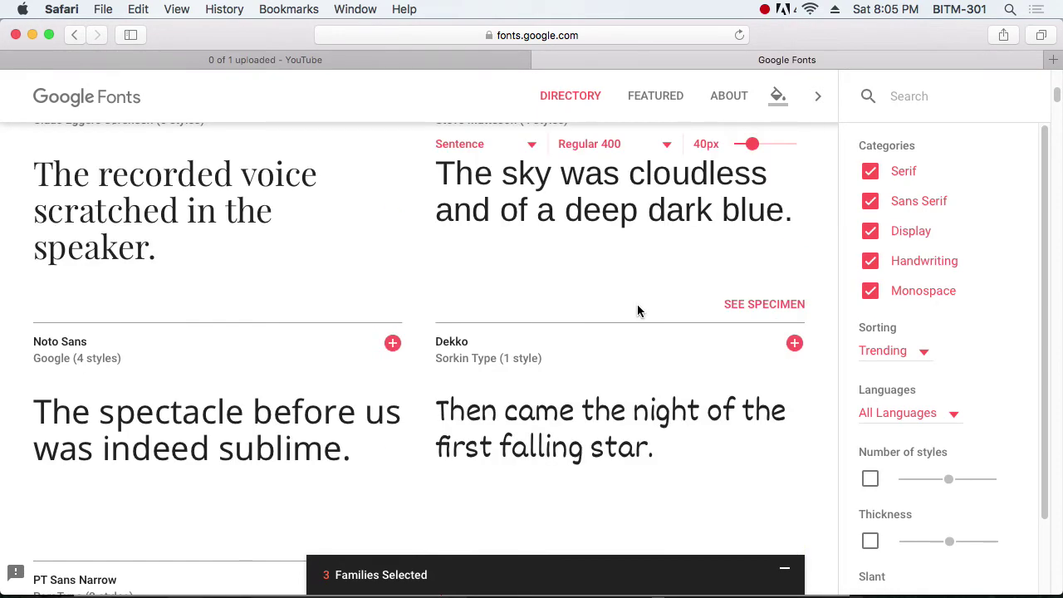
{"action": "scroll", "coordinate": [637, 307], "scroll_direction": "down", "scroll_amount": 20}
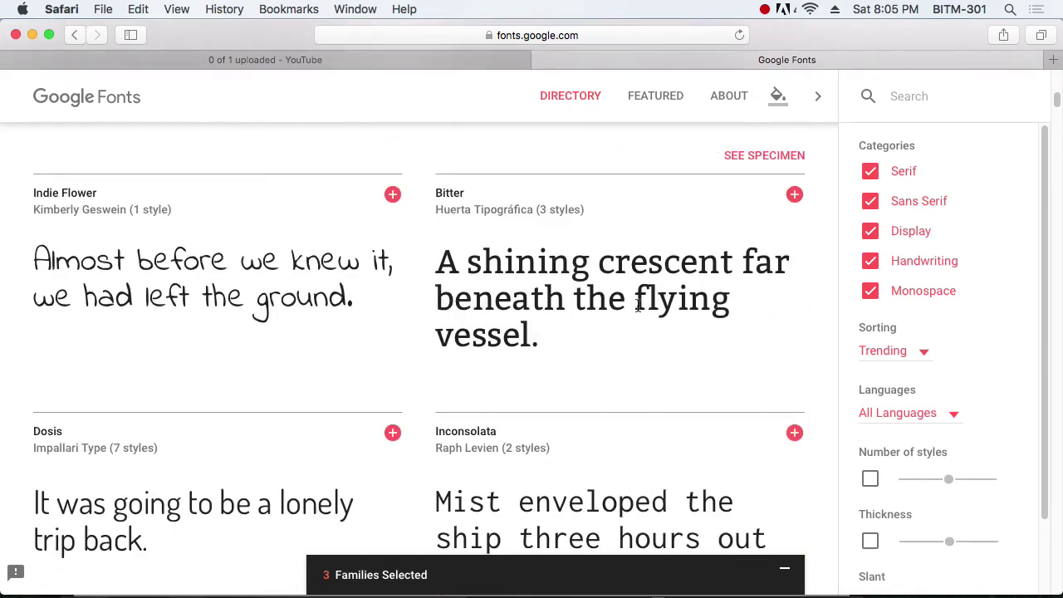
{"action": "scroll", "coordinate": [637, 311], "scroll_direction": "down", "scroll_amount": 8}
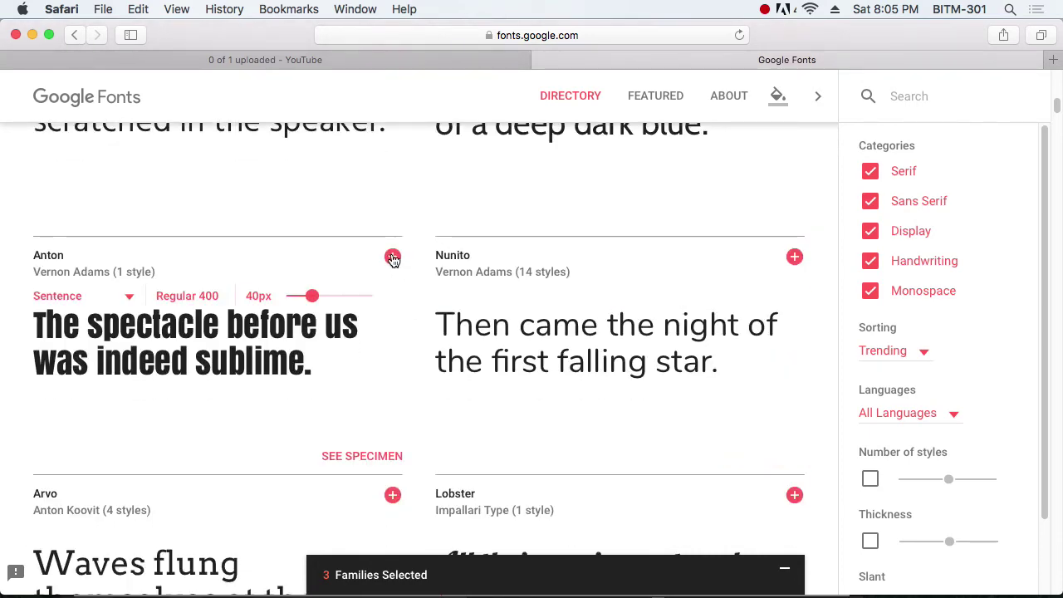
Step: Add Anton and Josefin Sans, then expand the five-family selection panel
{"action": "left_click", "coordinate": [393, 258]}
{"action": "scroll", "coordinate": [648, 350], "scroll_direction": "down", "scroll_amount": 5}
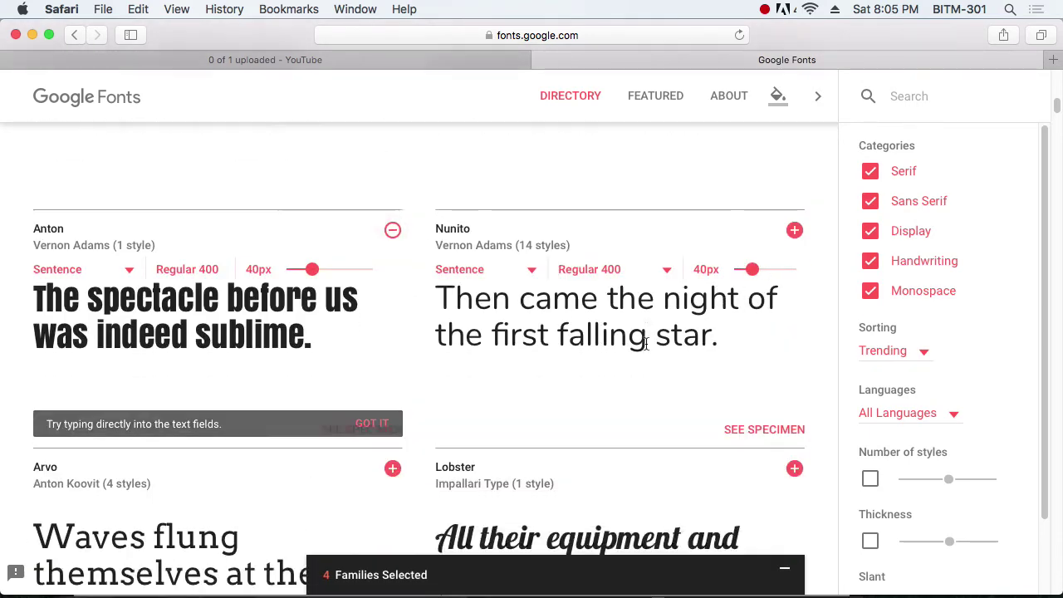
{"action": "scroll", "coordinate": [648, 350], "scroll_direction": "down", "scroll_amount": 7}
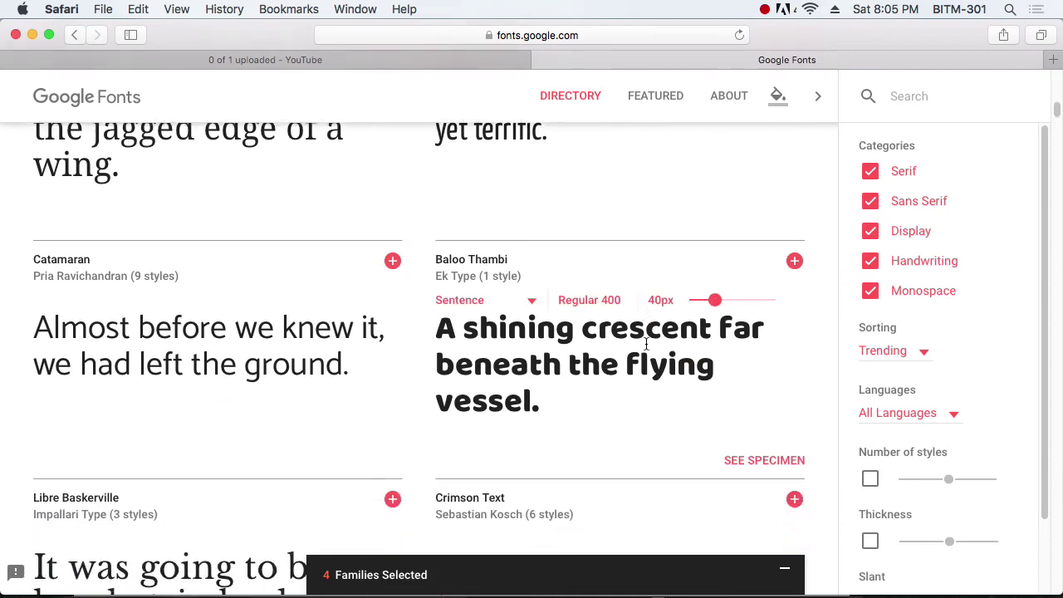
{"action": "scroll", "coordinate": [646, 344], "scroll_direction": "down", "scroll_amount": 3}
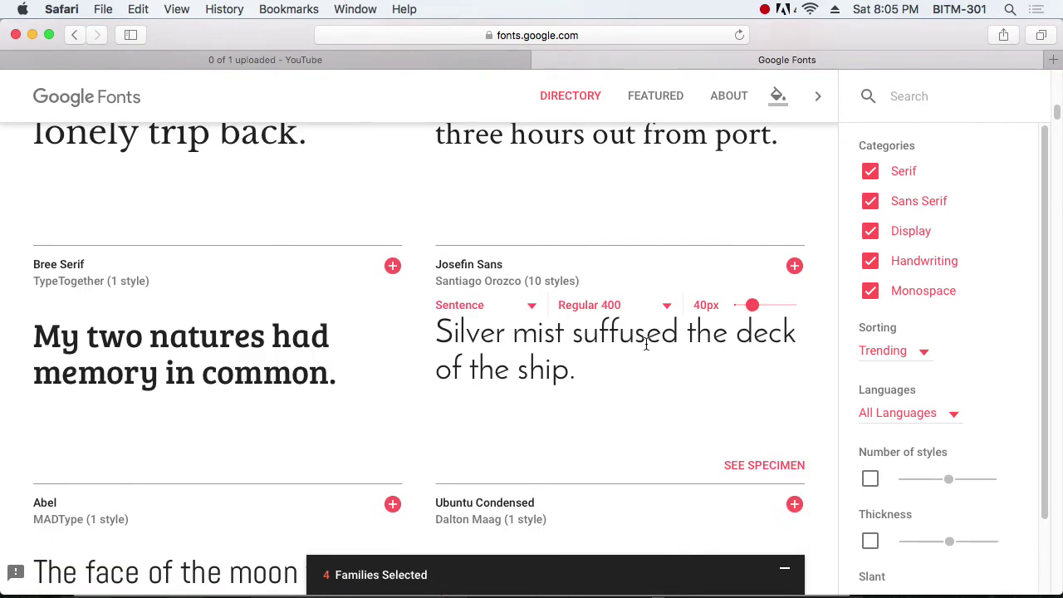
{"action": "left_click", "coordinate": [795, 266]}
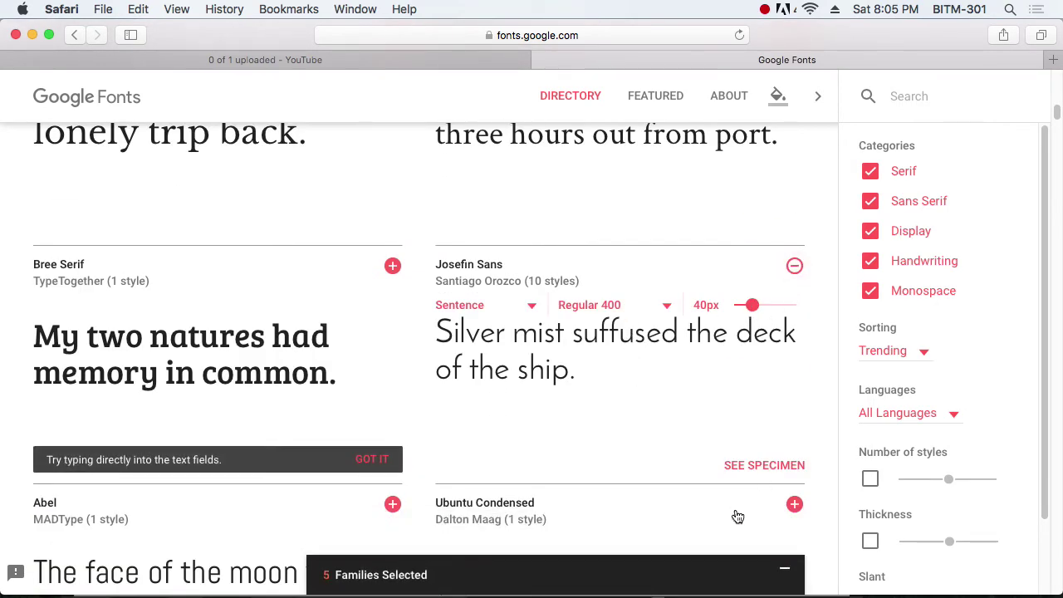
{"action": "left_click", "coordinate": [711, 574]}
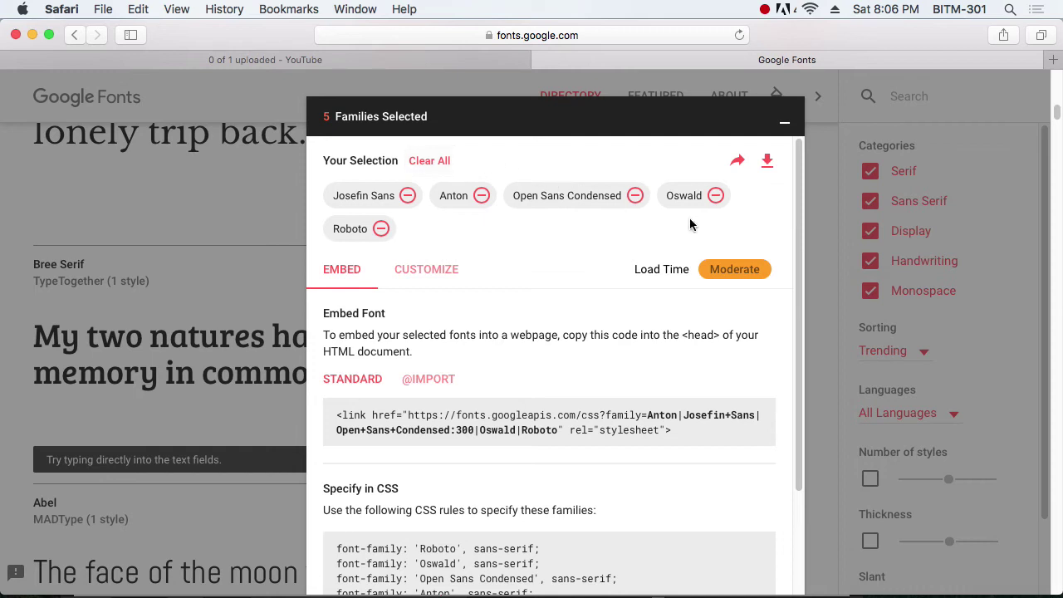
Step: Download the five selected families as a fonts folder and show the recent downloads
{"action": "left_click", "coordinate": [766, 164]}
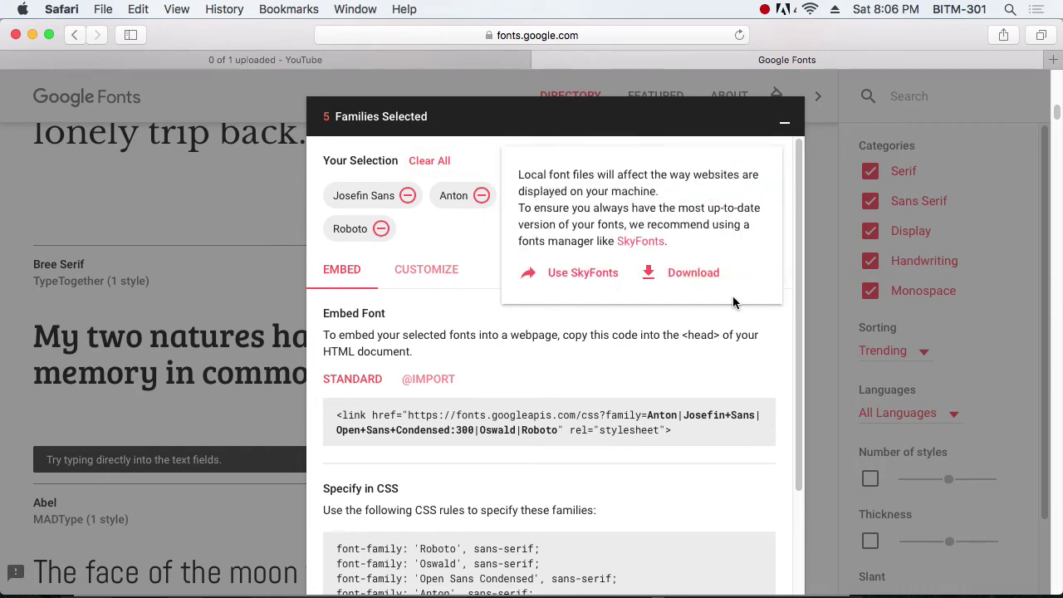
{"action": "left_click", "coordinate": [727, 321]}
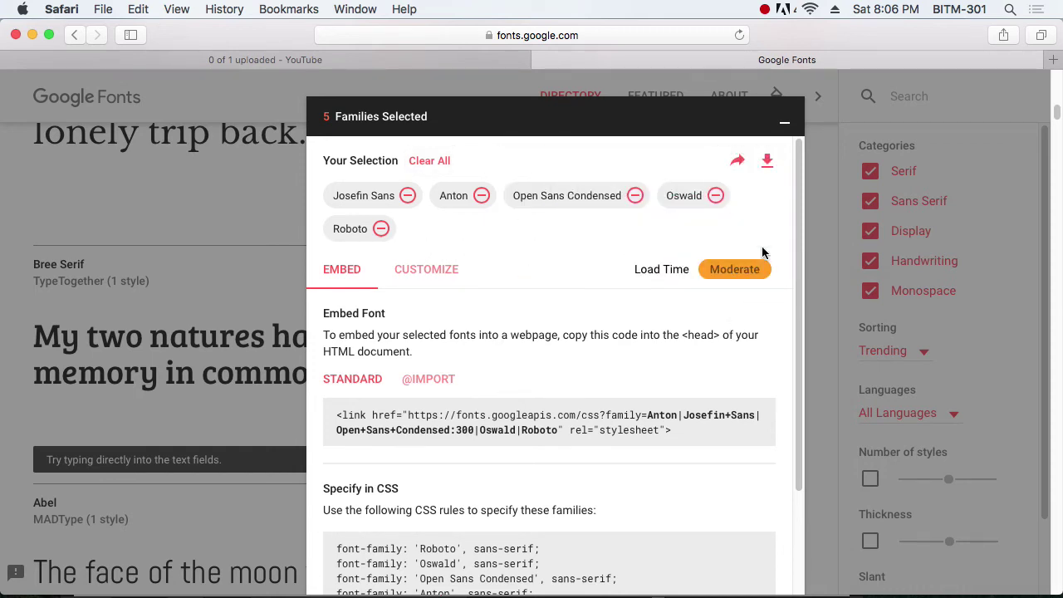
{"action": "left_click", "coordinate": [768, 162]}
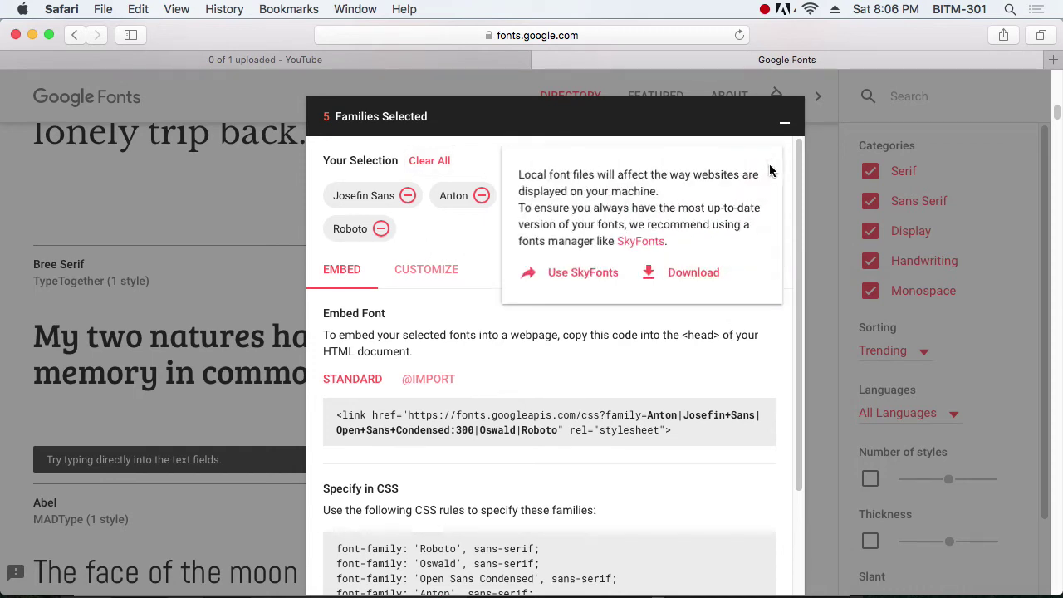
{"action": "left_click", "coordinate": [690, 274]}
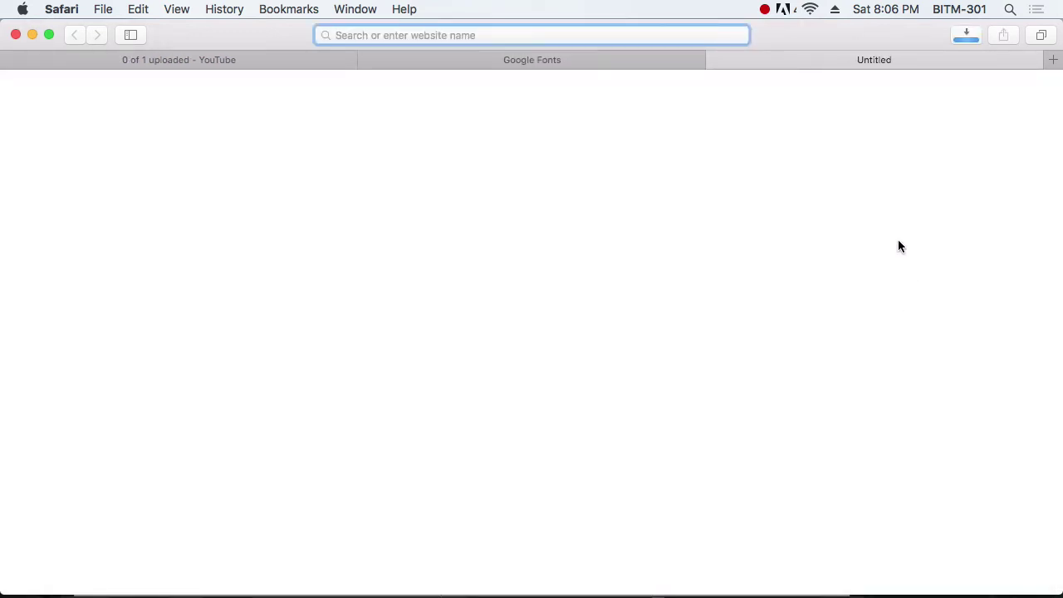
{"action": "left_click", "coordinate": [966, 35]}
Step: Open the downloaded fonts folder's Roboto subfolder and select its twelve font files
{"action": "left_click", "coordinate": [1039, 109]}
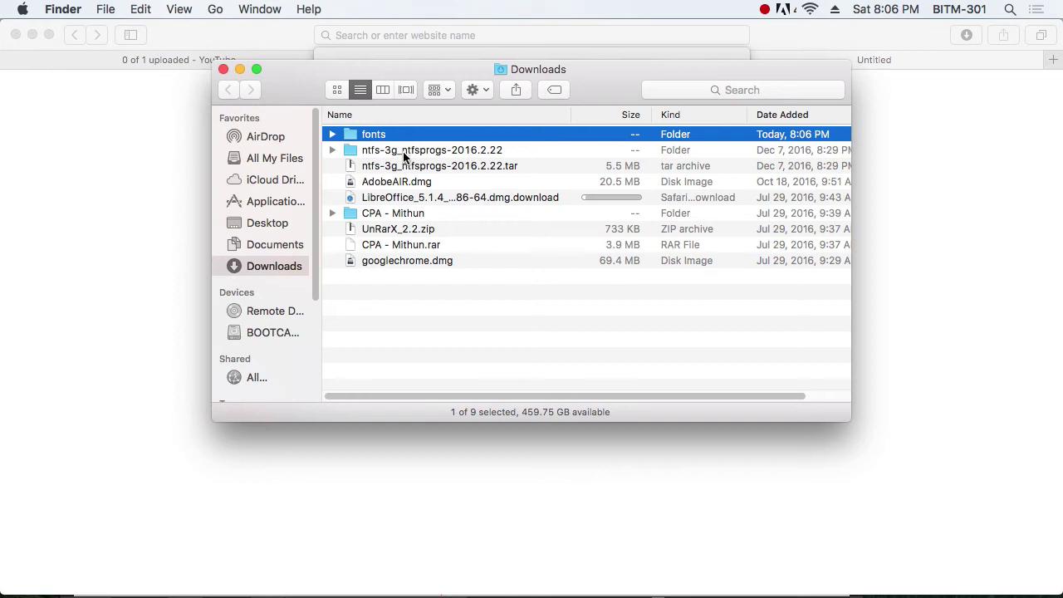
{"action": "double_click", "coordinate": [376, 138]}
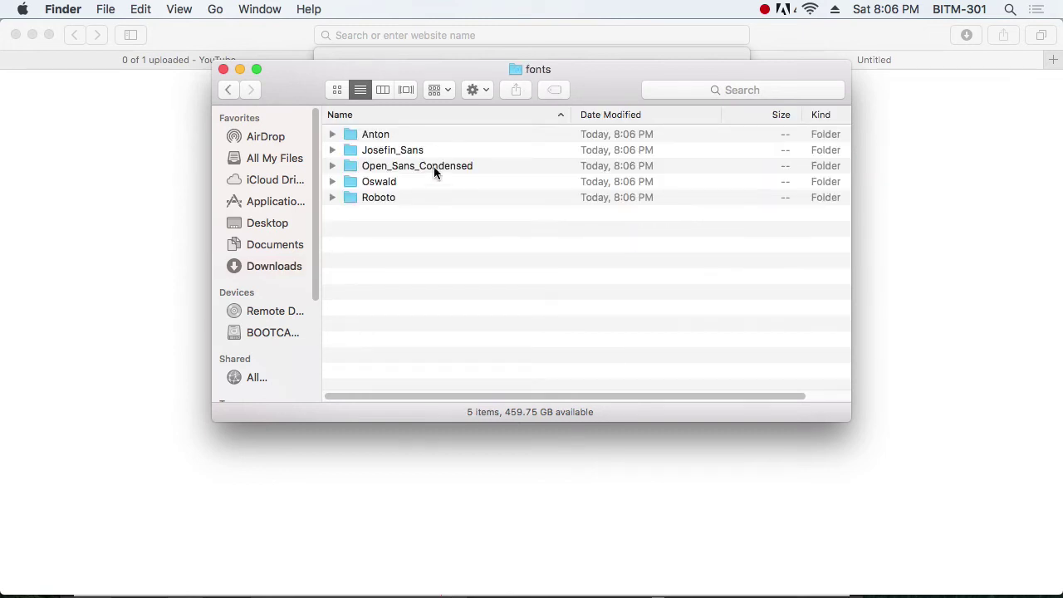
{"action": "double_click", "coordinate": [375, 196]}
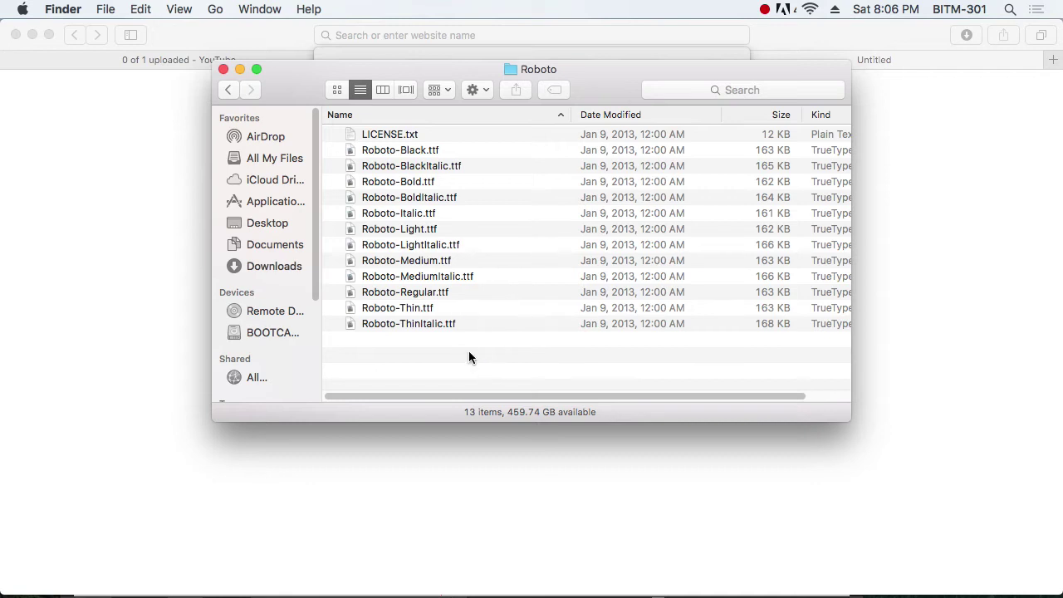
{"action": "left_click_drag", "start_coordinate": [469, 357], "coordinate": [390, 157]}
Step: Install the twelve Roboto fonts via Font Book and return to the fonts folder
{"action": "right_click", "coordinate": [391, 156]}
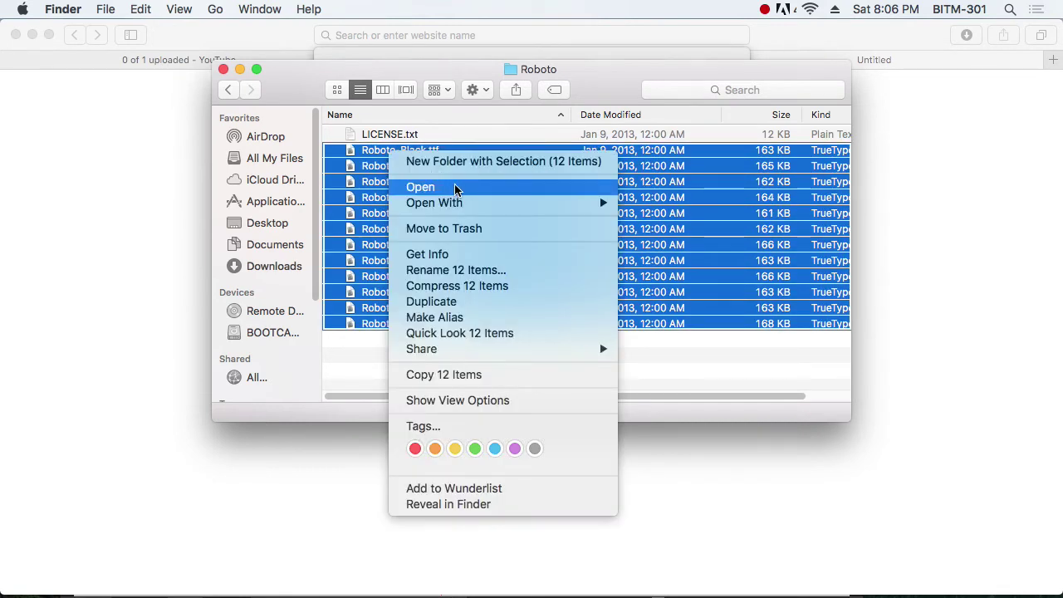
{"action": "left_click", "coordinate": [454, 188]}
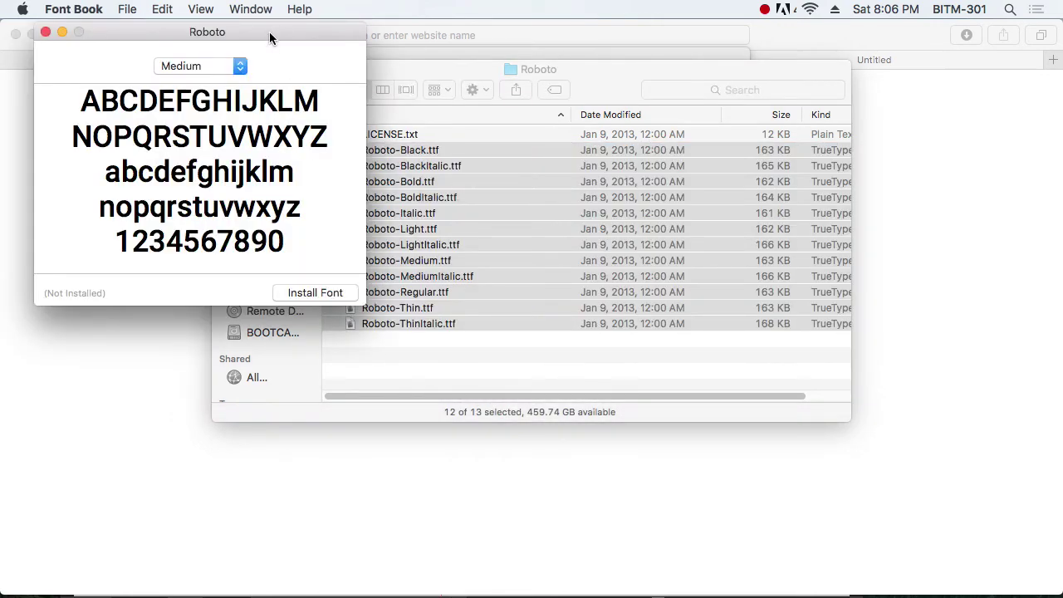
{"action": "left_click_drag", "start_coordinate": [269, 34], "coordinate": [534, 99]}
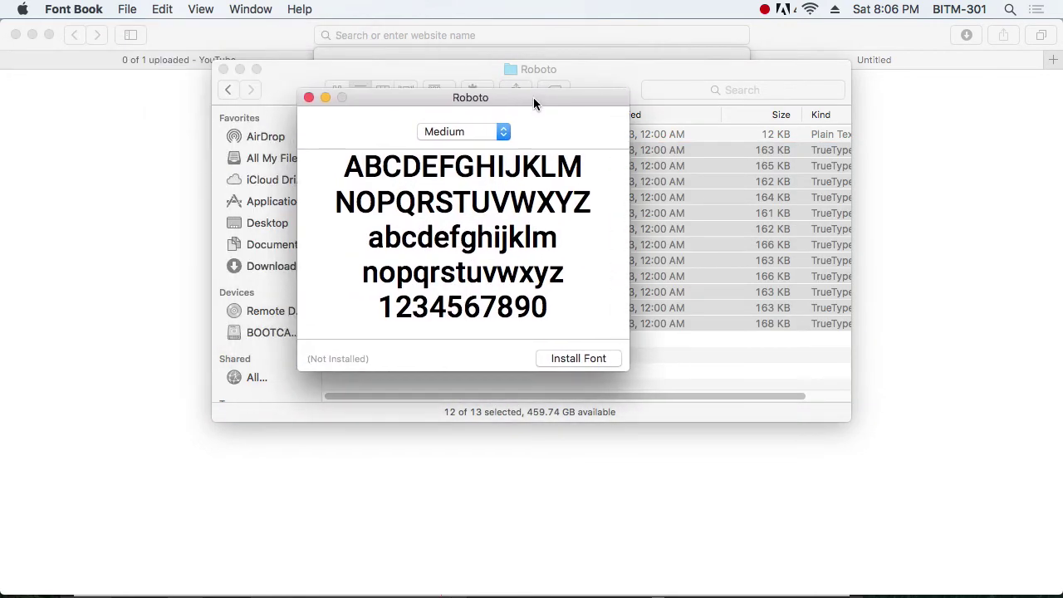
{"action": "left_click", "coordinate": [579, 360]}
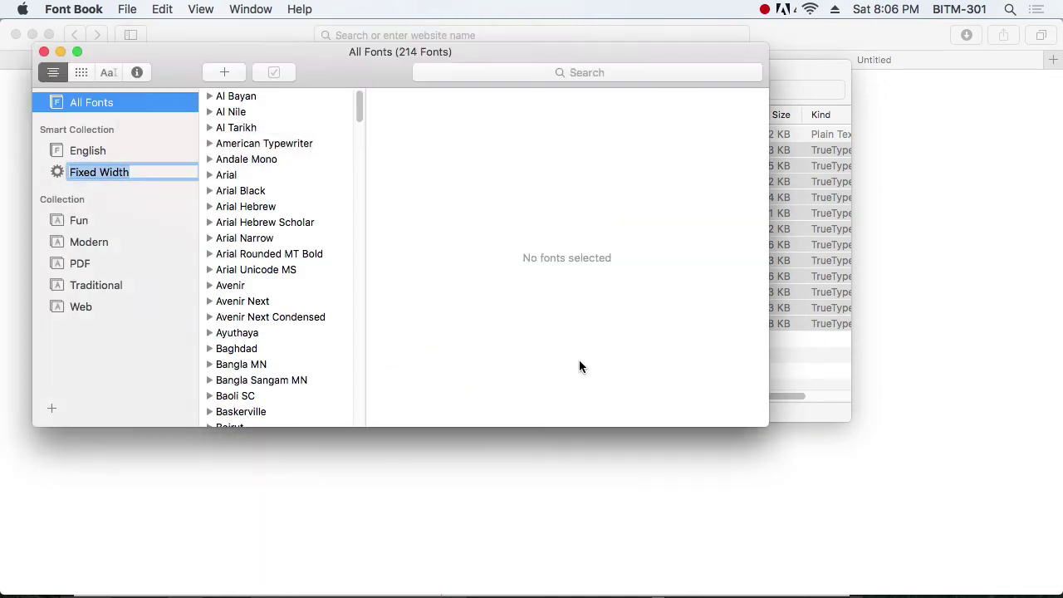
{"action": "left_click_drag", "start_coordinate": [475, 50], "coordinate": [634, 247]}
{"action": "left_click", "coordinate": [559, 76]}
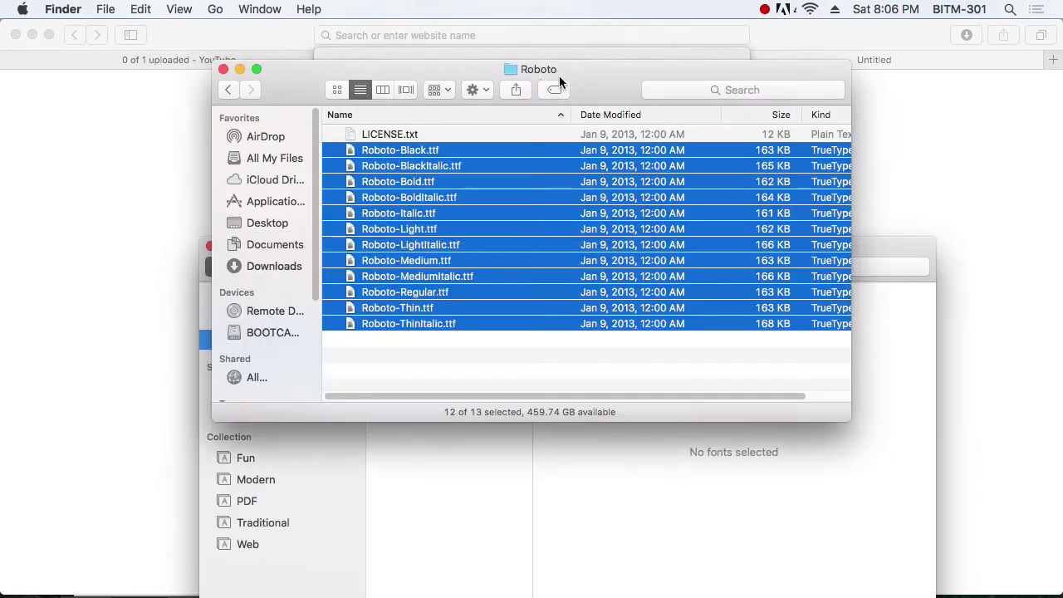
{"action": "left_click", "coordinate": [227, 89]}
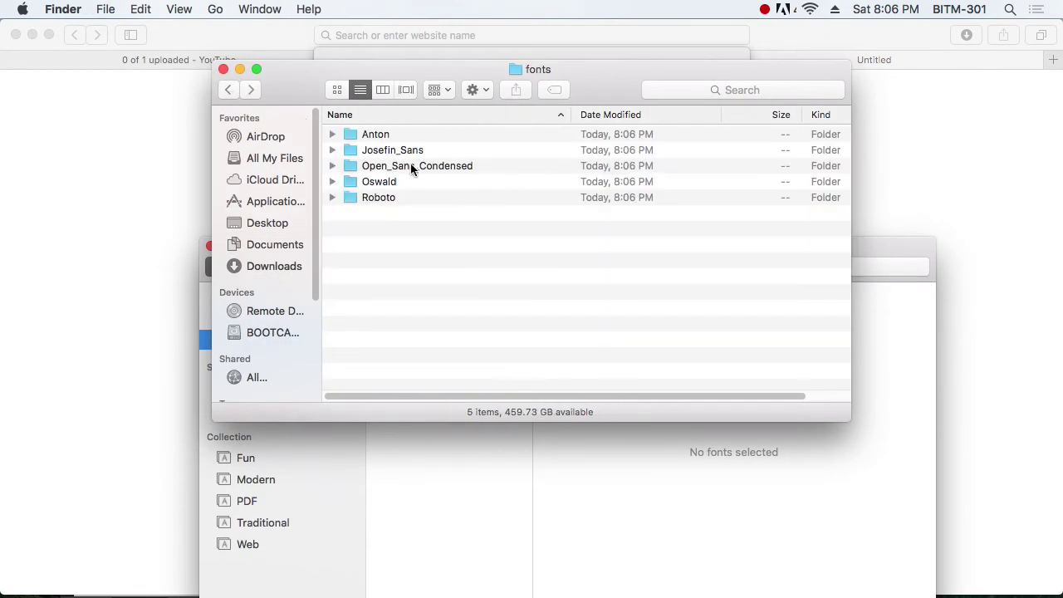
Step: Install the three Oswald font files and return to the fonts folder
{"action": "double_click", "coordinate": [382, 181]}
{"action": "left_click_drag", "start_coordinate": [476, 289], "coordinate": [397, 151]}
{"action": "right_click", "coordinate": [395, 149]}
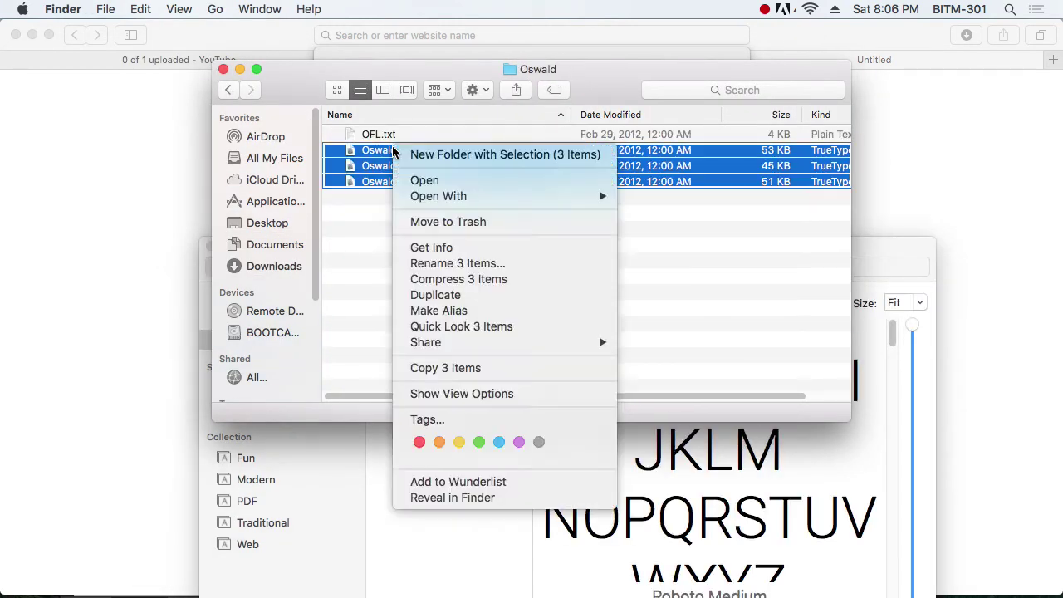
{"action": "left_click", "coordinate": [493, 185]}
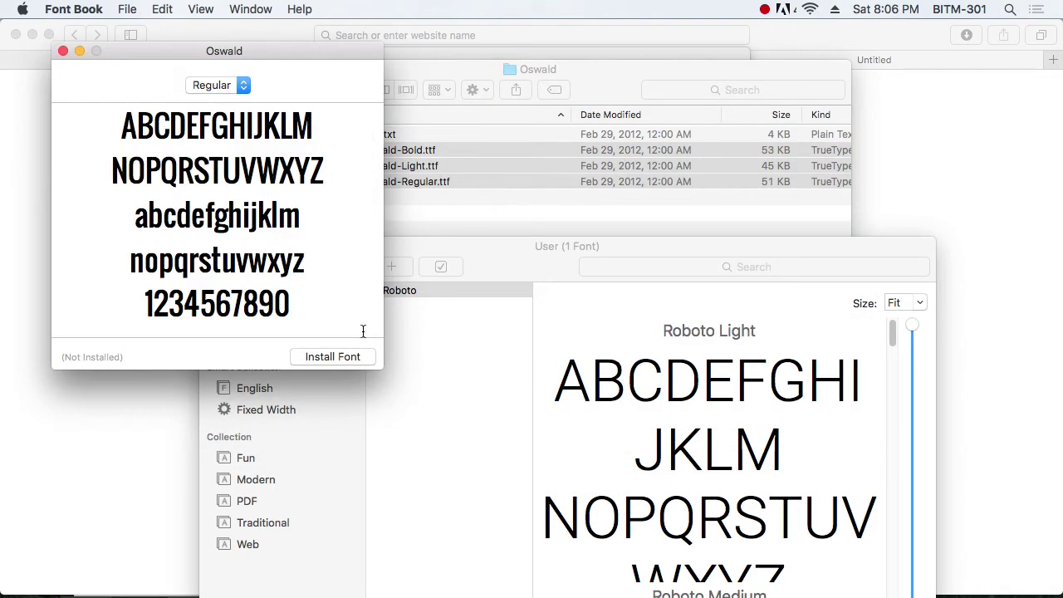
{"action": "left_click", "coordinate": [343, 363]}
{"action": "left_click", "coordinate": [542, 95]}
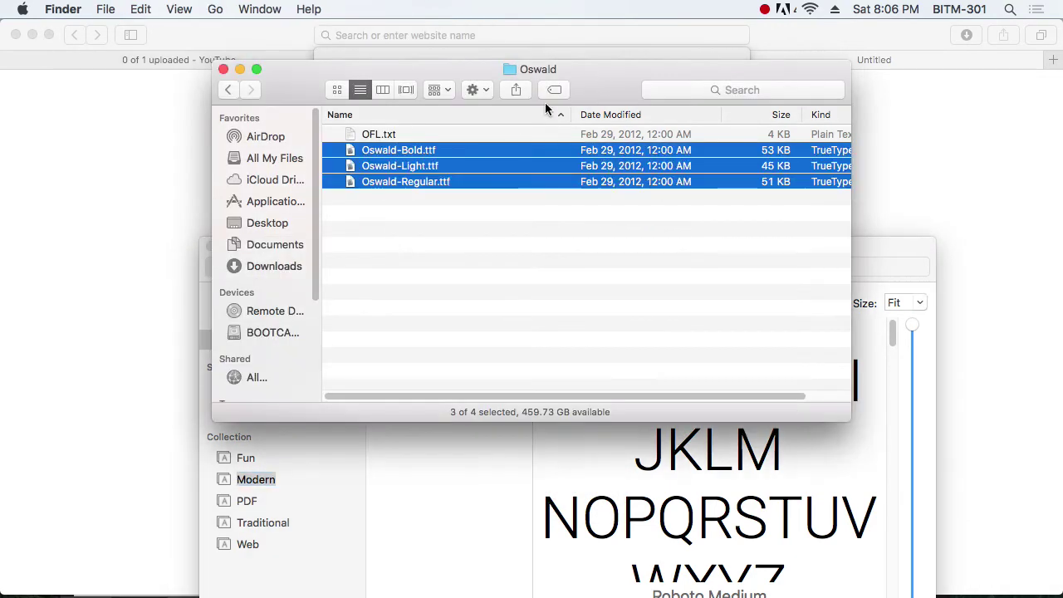
{"action": "left_click", "coordinate": [228, 89]}
Step: Install the Open Sans Condensed Bold and Light fonts
{"action": "double_click", "coordinate": [396, 167]}
{"action": "left_click_drag", "start_coordinate": [496, 310], "coordinate": [384, 155]}
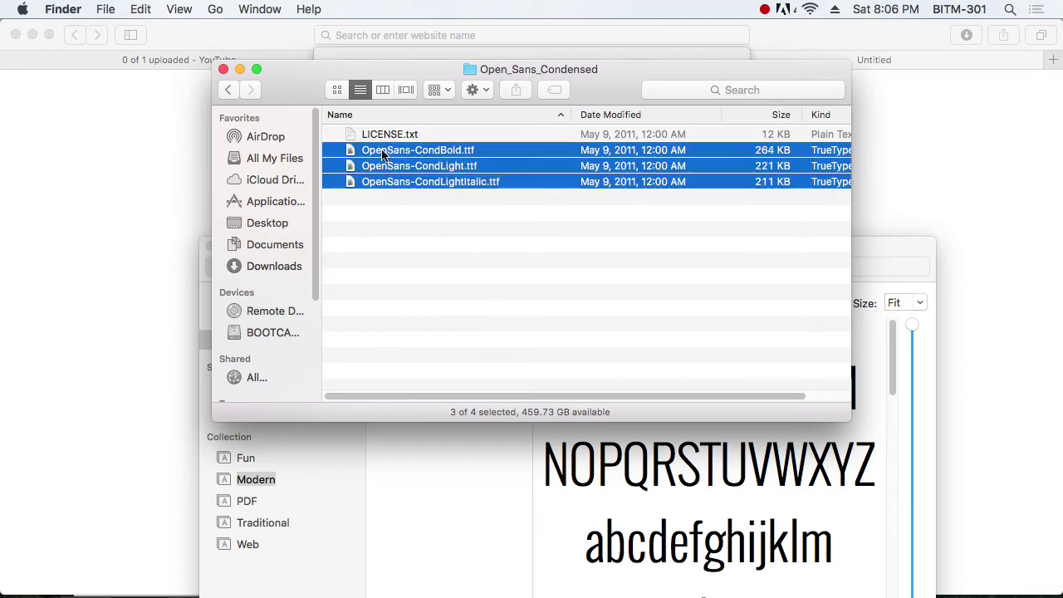
{"action": "right_click", "coordinate": [385, 155]}
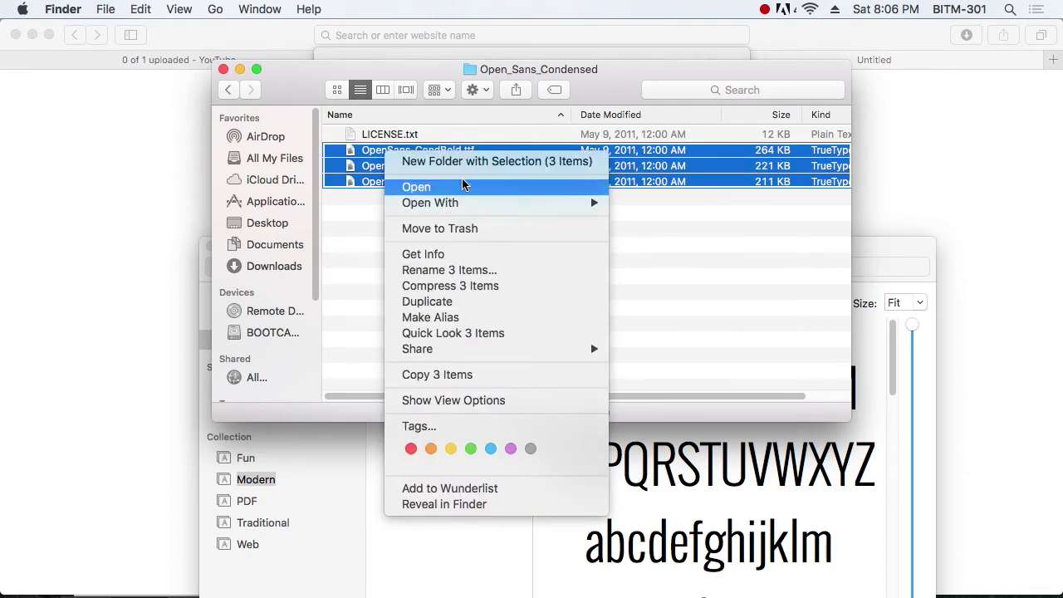
{"action": "left_click", "coordinate": [464, 185]}
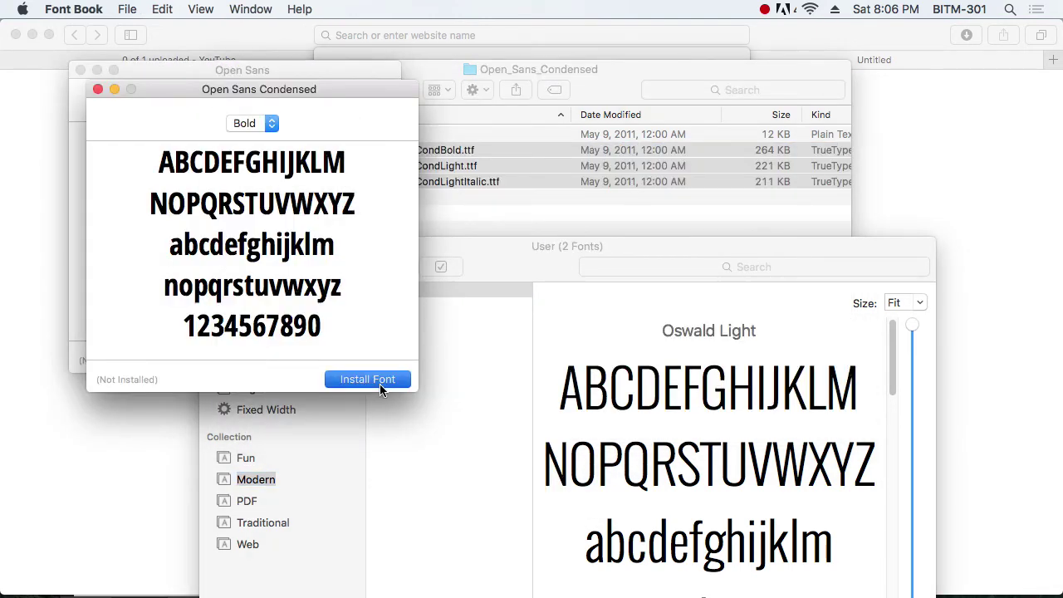
{"action": "left_click", "coordinate": [380, 384]}
{"action": "left_click", "coordinate": [143, 344]}
{"action": "left_click", "coordinate": [355, 363]}
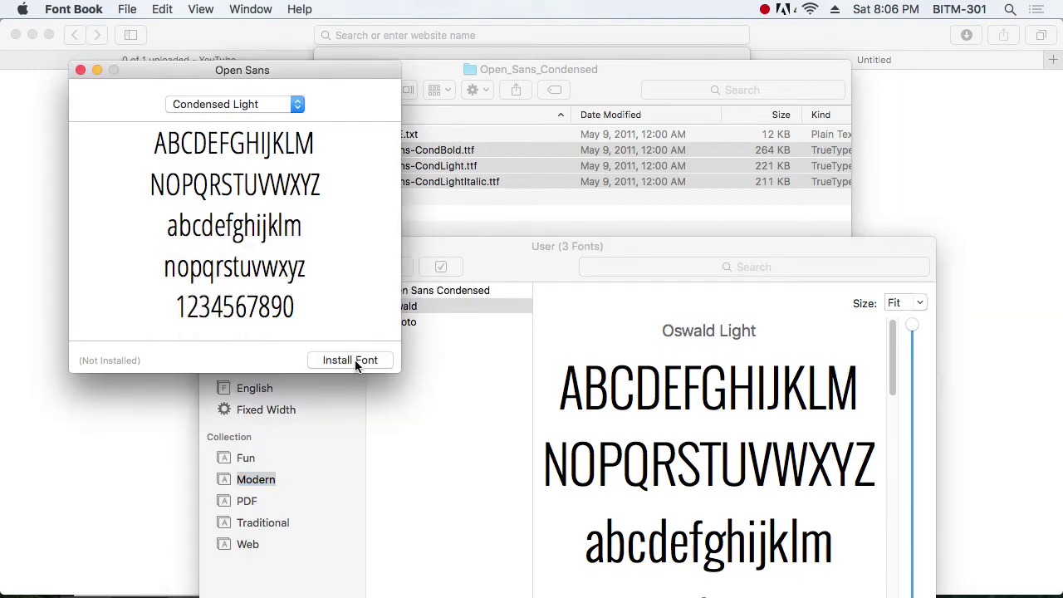
{"action": "left_click", "coordinate": [421, 91]}
{"action": "left_click", "coordinate": [227, 90]}
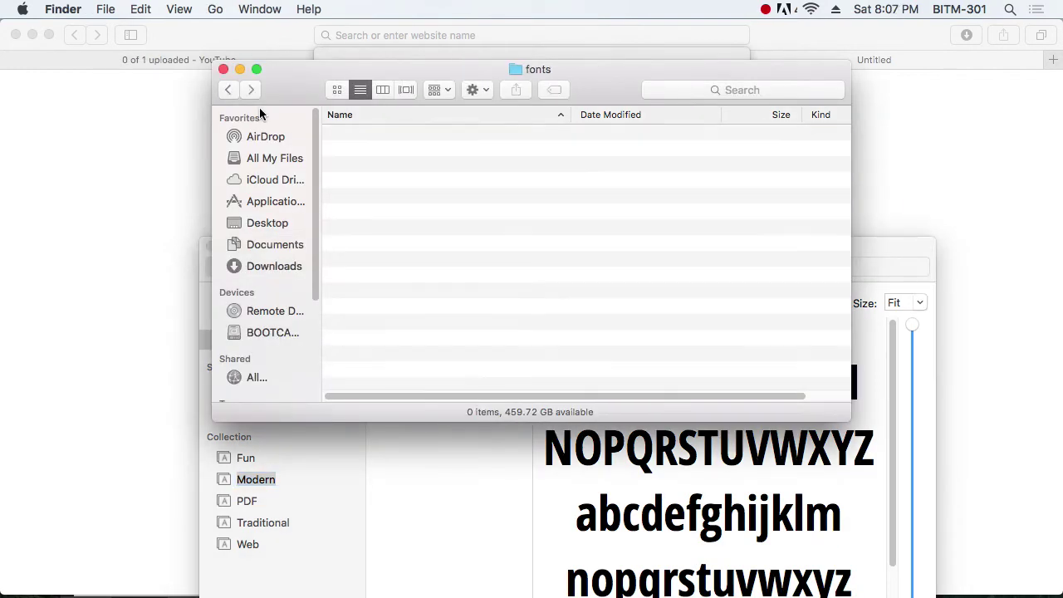
Step: Install the ten Josefin Sans font files
{"action": "left_click", "coordinate": [395, 152]}
{"action": "double_click", "coordinate": [395, 152]}
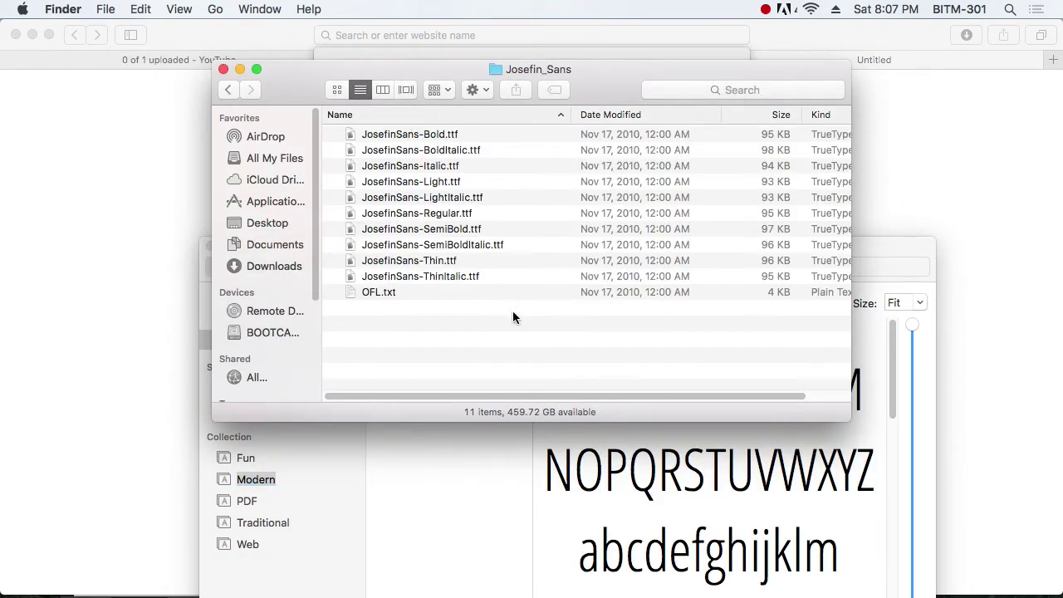
{"action": "left_click", "coordinate": [396, 137]}
{"action": "left_click", "coordinate": [438, 279], "text": "shift"}
{"action": "right_click", "coordinate": [438, 279]}
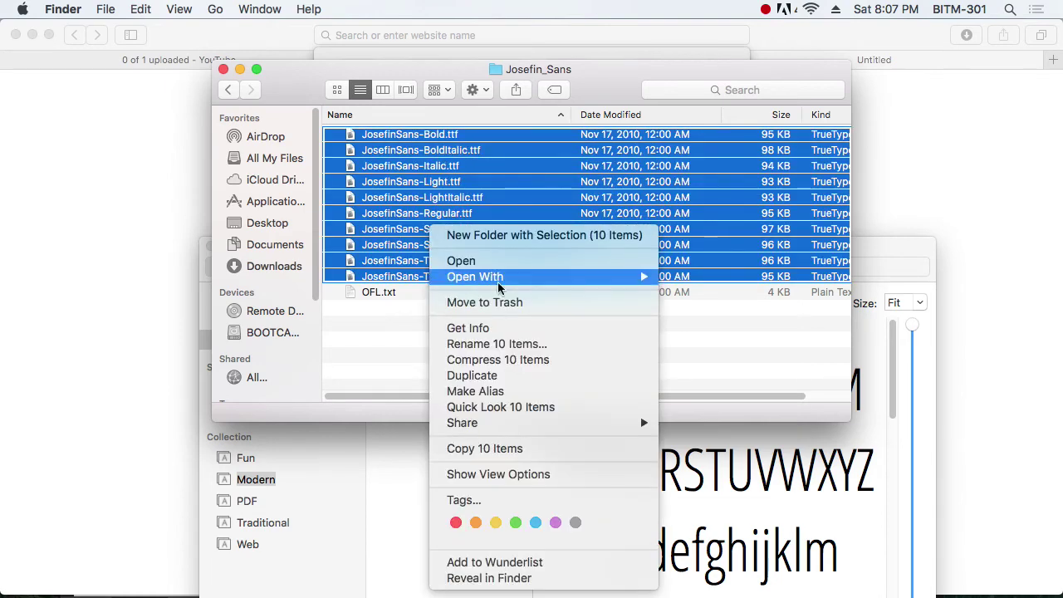
{"action": "left_click", "coordinate": [525, 262]}
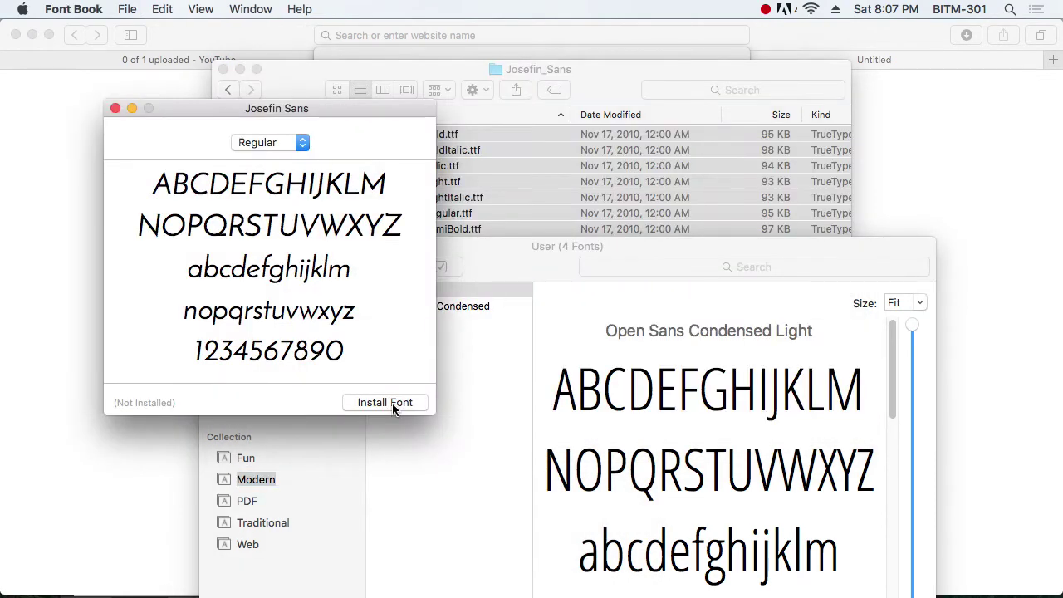
{"action": "left_click", "coordinate": [393, 404]}
{"action": "left_click", "coordinate": [243, 94]}
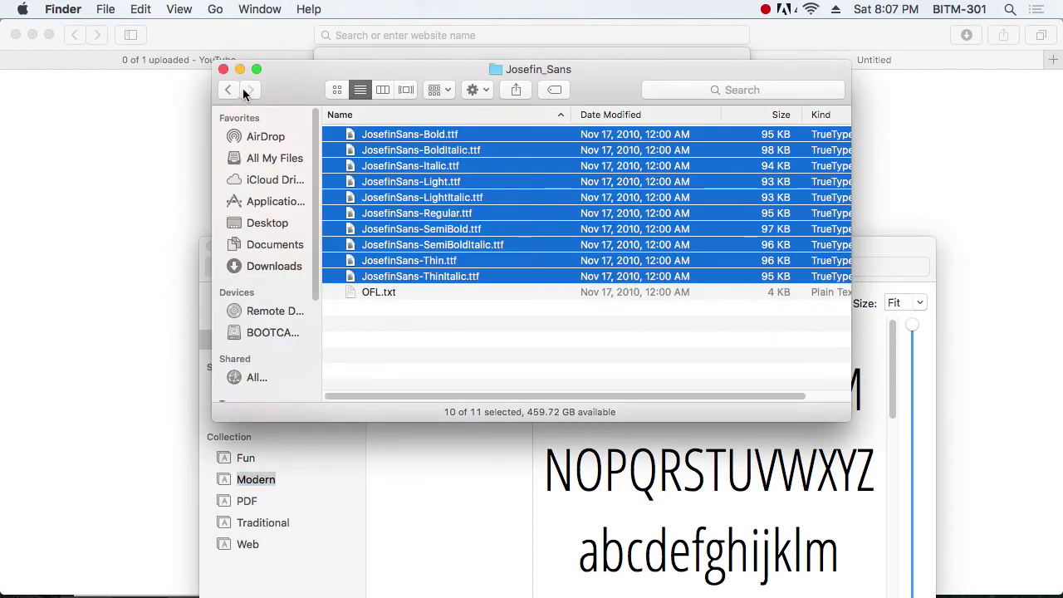
{"action": "left_click", "coordinate": [244, 94]}
Step: Install Anton.ttf and automatically resolve the duplicate Josefin Sans copies
{"action": "double_click", "coordinate": [375, 136]}
{"action": "left_click", "coordinate": [387, 135]}
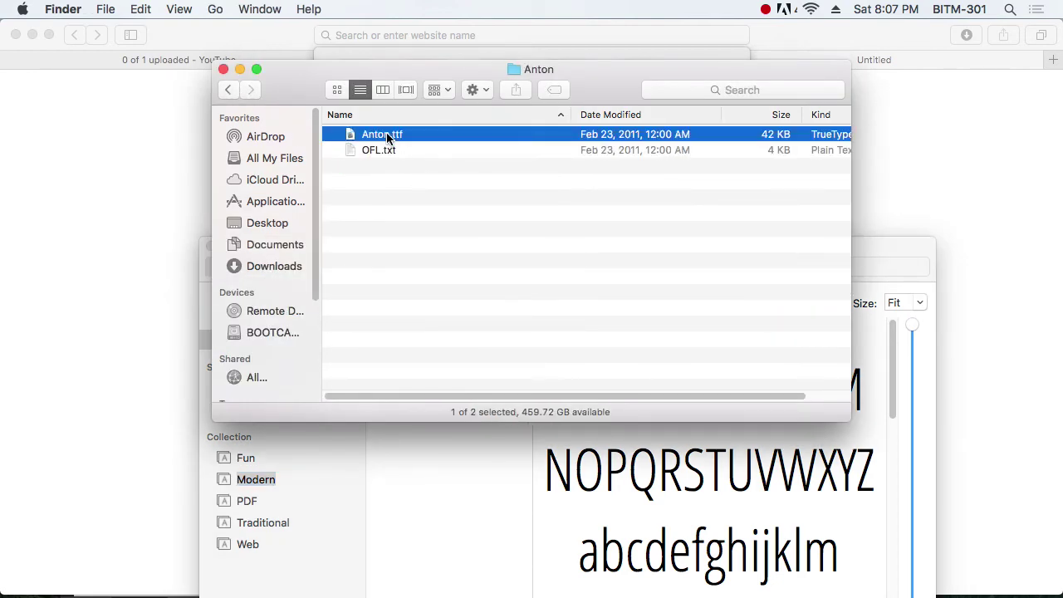
{"action": "right_click", "coordinate": [387, 135]}
{"action": "left_click", "coordinate": [418, 143]}
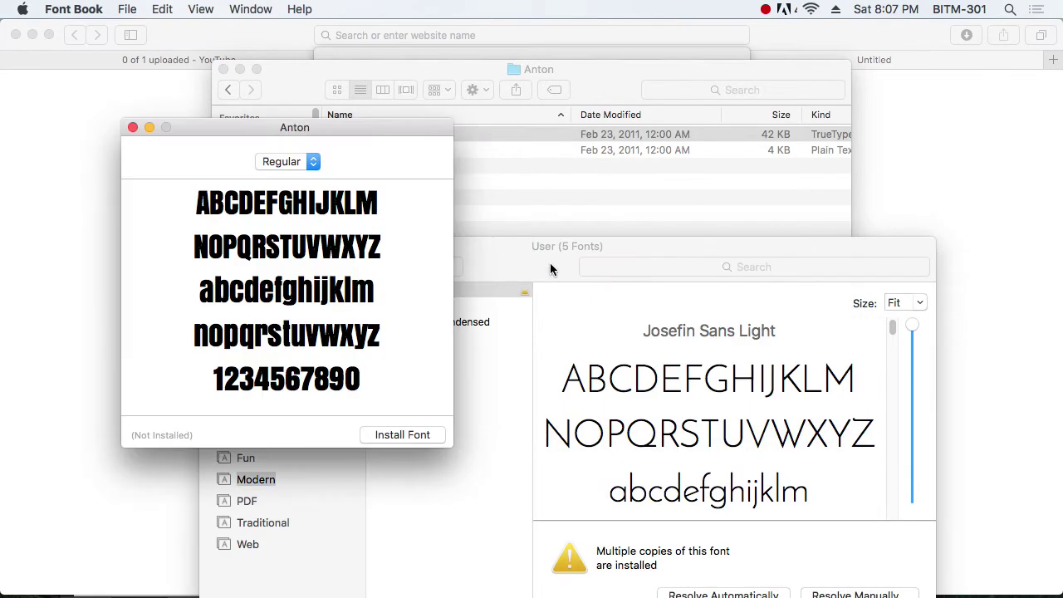
{"action": "left_click", "coordinate": [405, 435]}
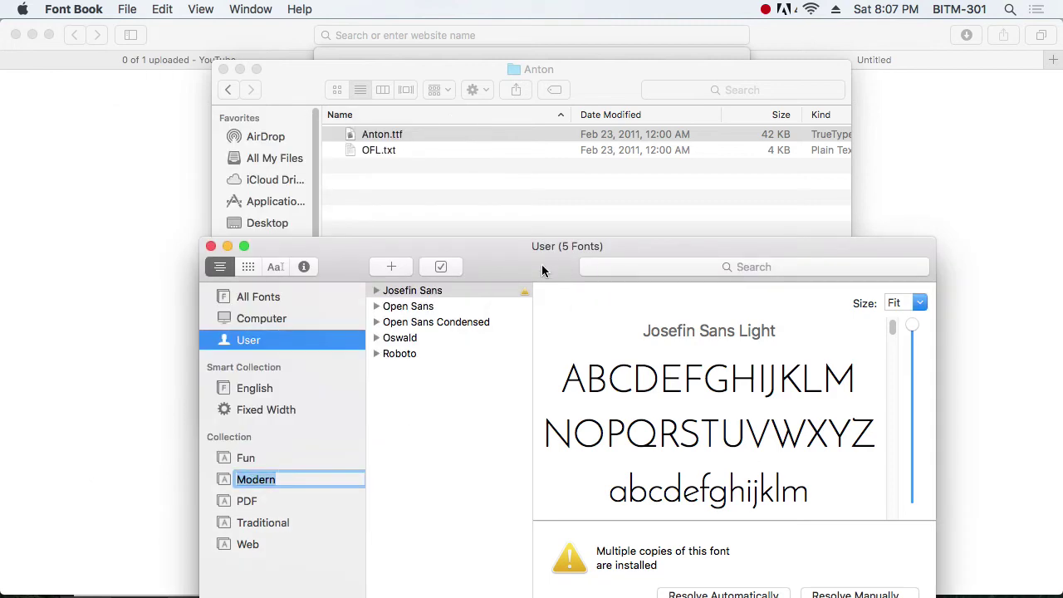
{"action": "left_click_drag", "start_coordinate": [541, 270], "coordinate": [486, 124]}
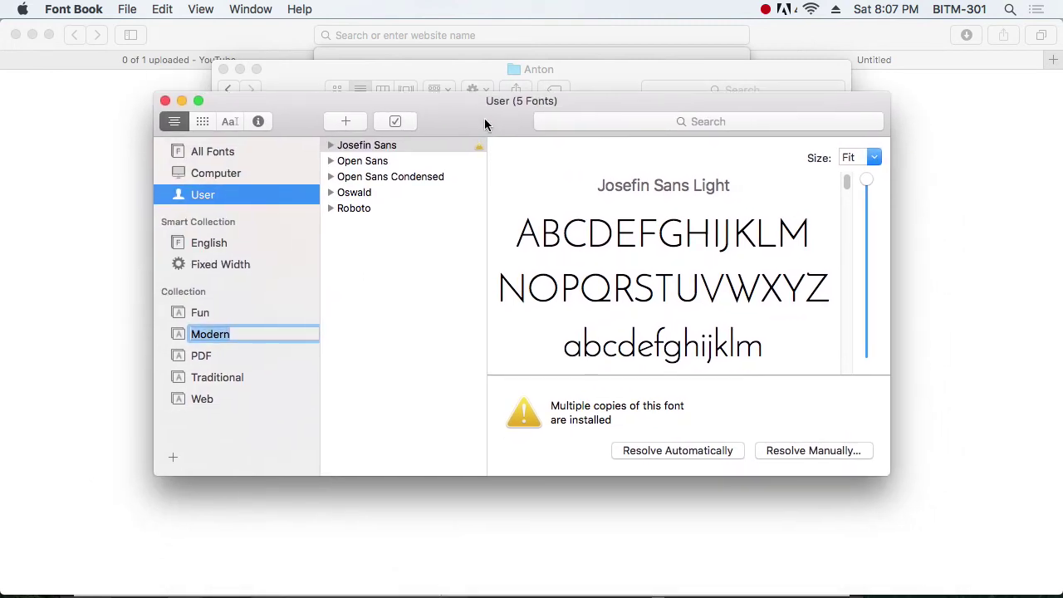
{"action": "left_click", "coordinate": [691, 453]}
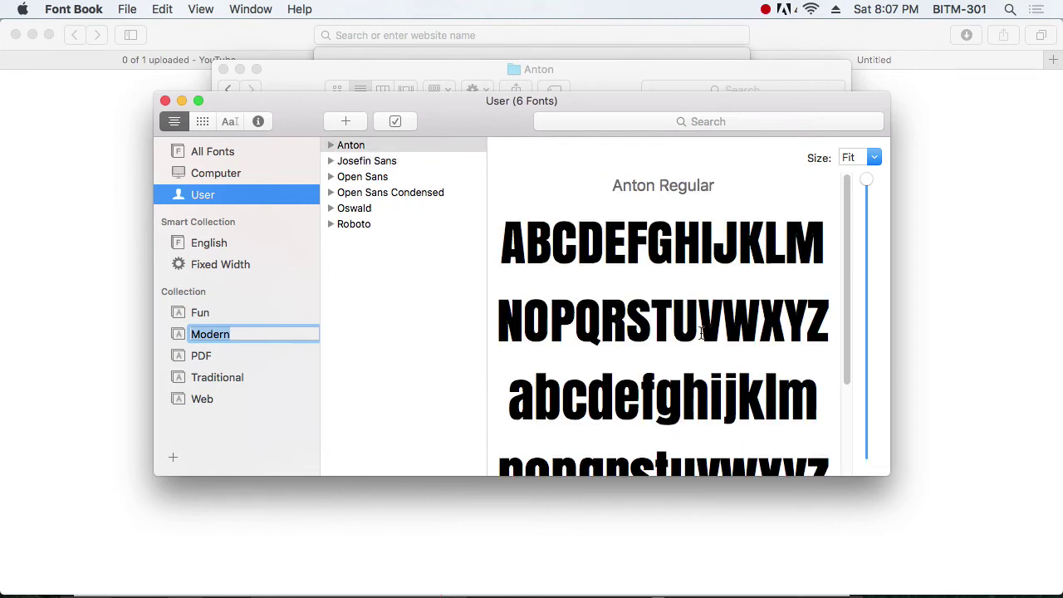
{"action": "key", "text": "super+Tab"}
{"action": "key", "text": "super+Tab"}
{"action": "key", "text": "super+Tab"}
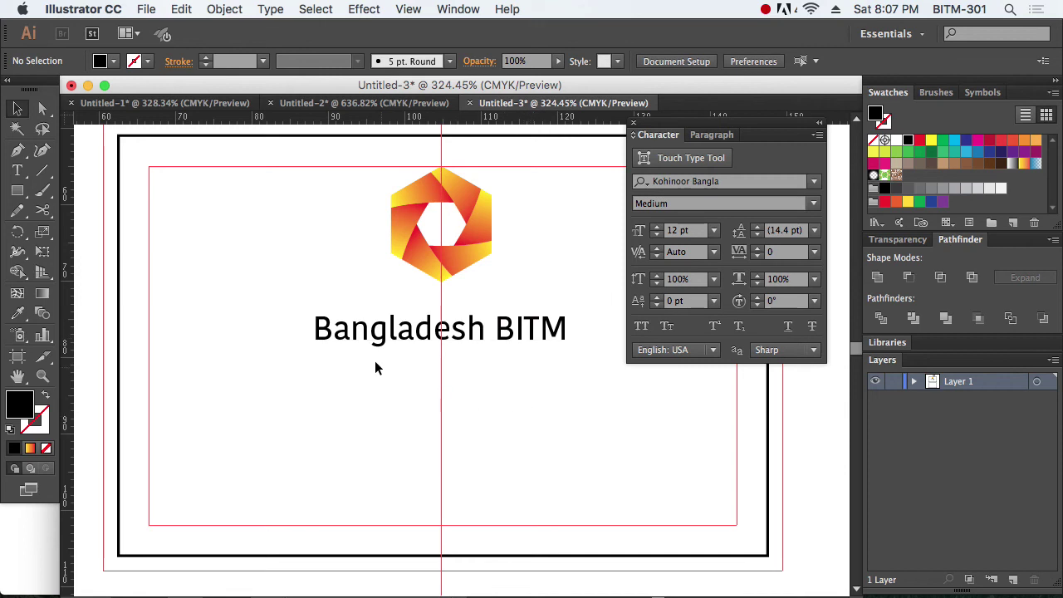
Step: Set the Bangladesh BITM text to Josefin Sans Light
{"action": "left_click", "coordinate": [378, 331]}
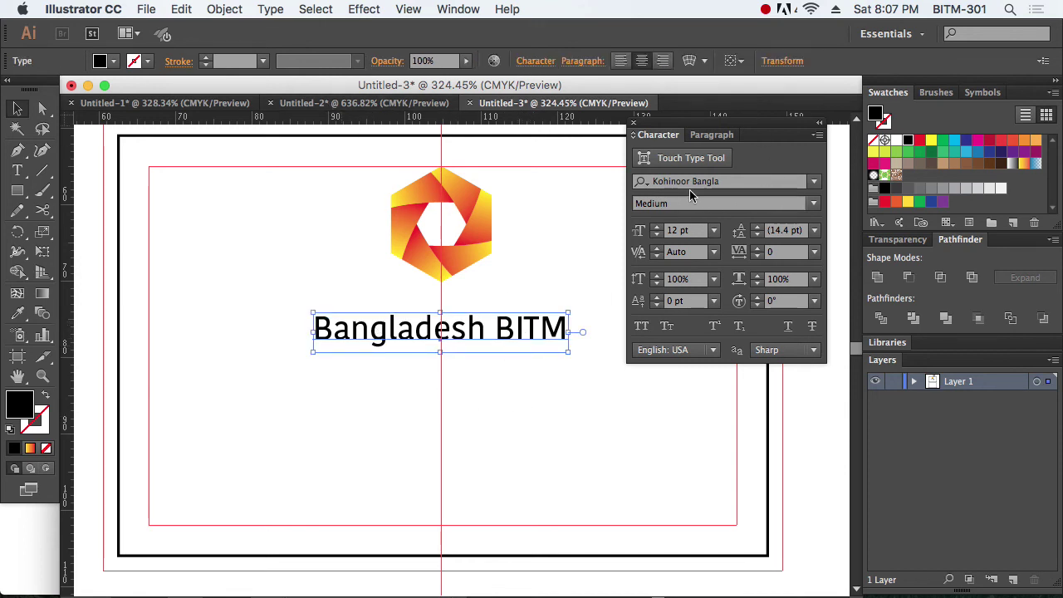
{"action": "left_click", "coordinate": [732, 182]}
{"action": "type", "text": "j"}
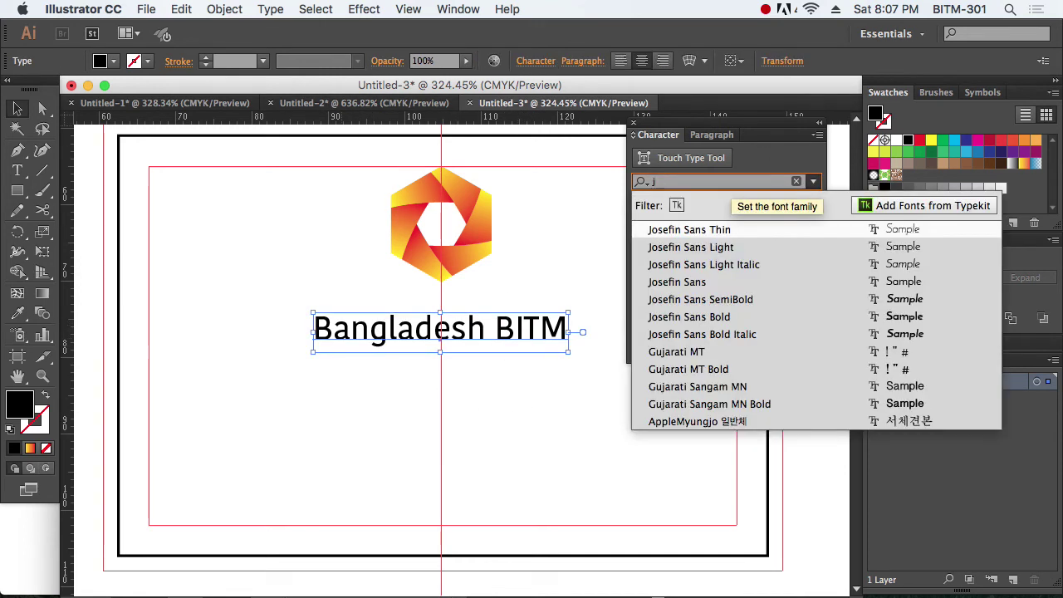
{"action": "left_click", "coordinate": [738, 233]}
{"action": "left_click", "coordinate": [814, 182]}
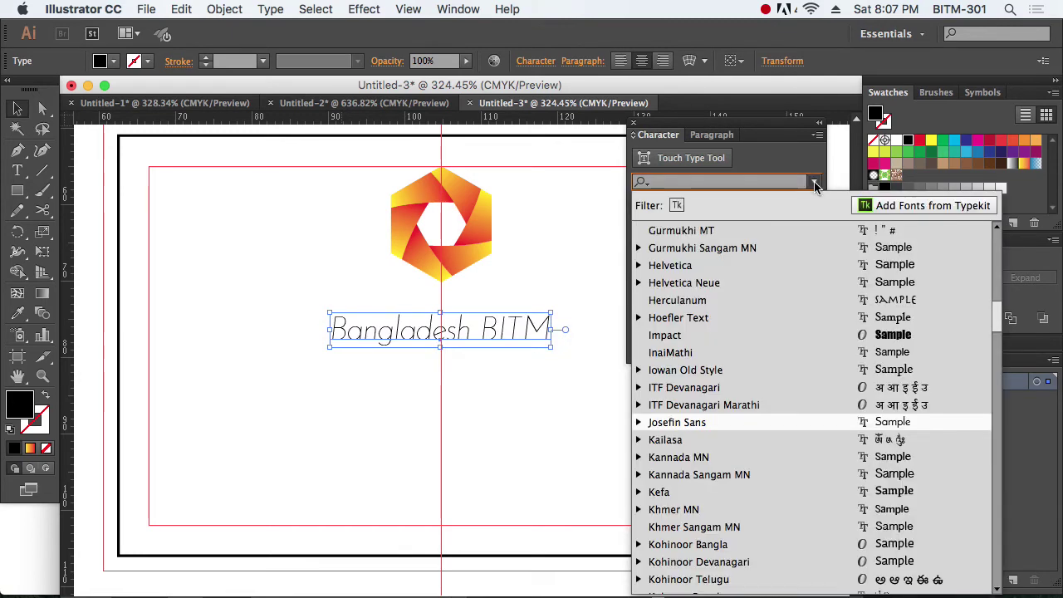
{"action": "left_click", "coordinate": [639, 422]}
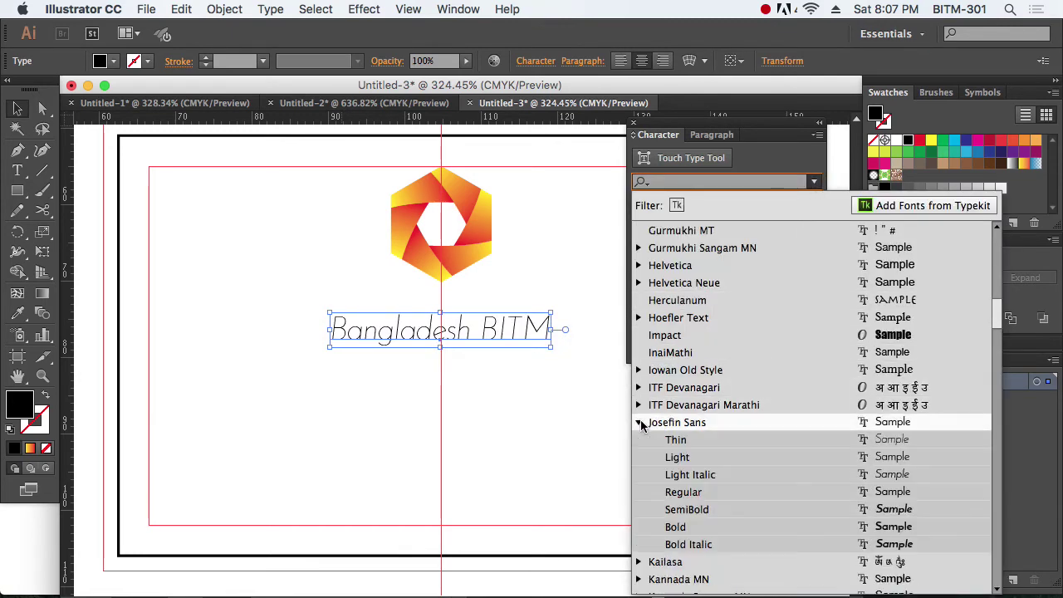
{"action": "left_click", "coordinate": [690, 457]}
{"action": "left_click", "coordinate": [561, 384]}
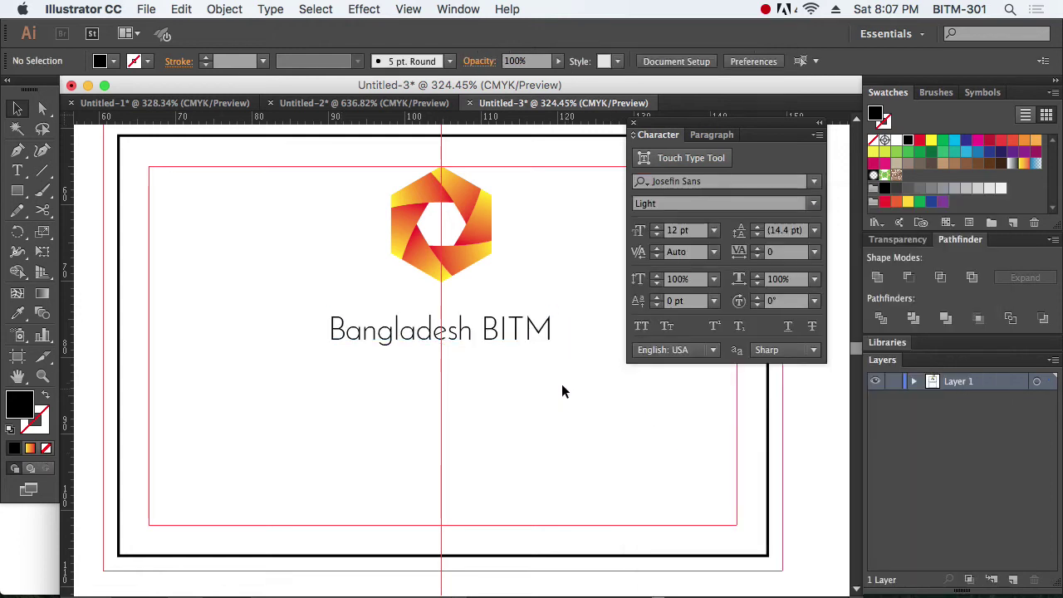
Step: Make the word BITM Bold and turn the whole line to All Caps
{"action": "double_click", "coordinate": [484, 329]}
{"action": "double_click", "coordinate": [485, 330]}
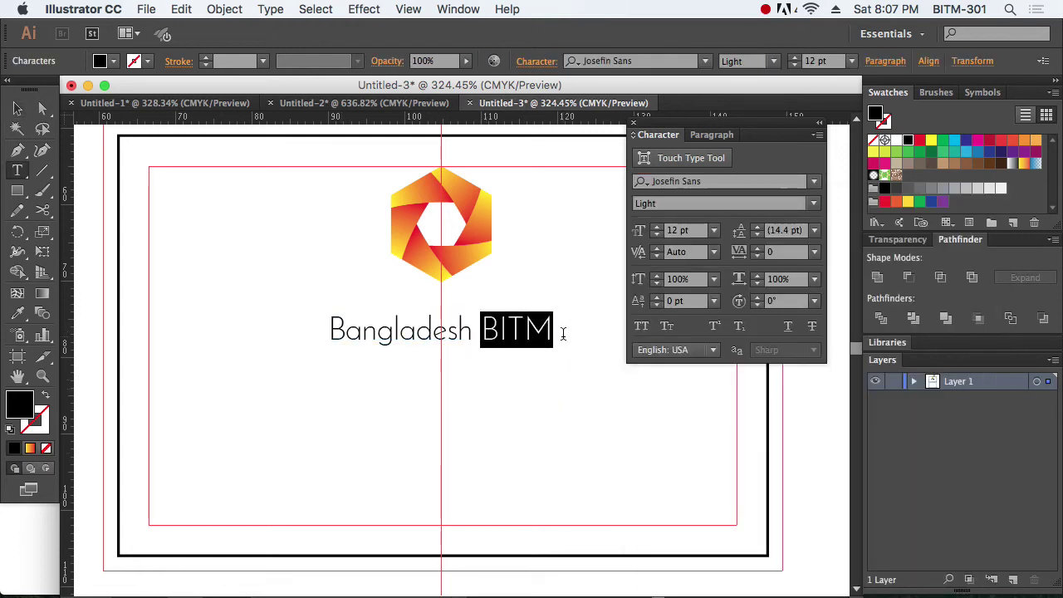
{"action": "left_click", "coordinate": [817, 204]}
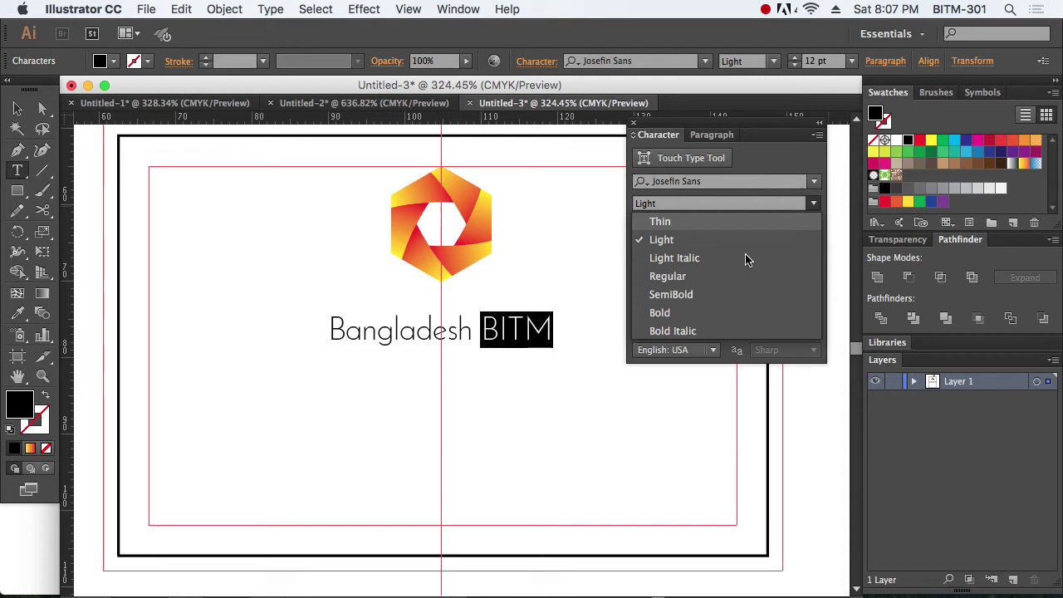
{"action": "left_click", "coordinate": [691, 312]}
{"action": "left_click", "coordinate": [17, 108]}
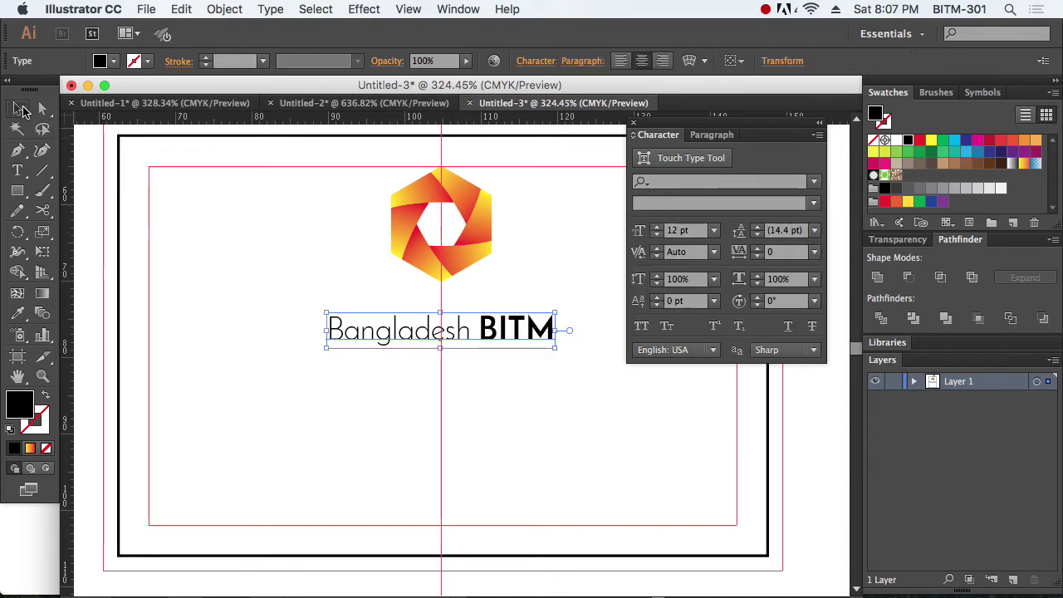
{"action": "left_click", "coordinate": [641, 326]}
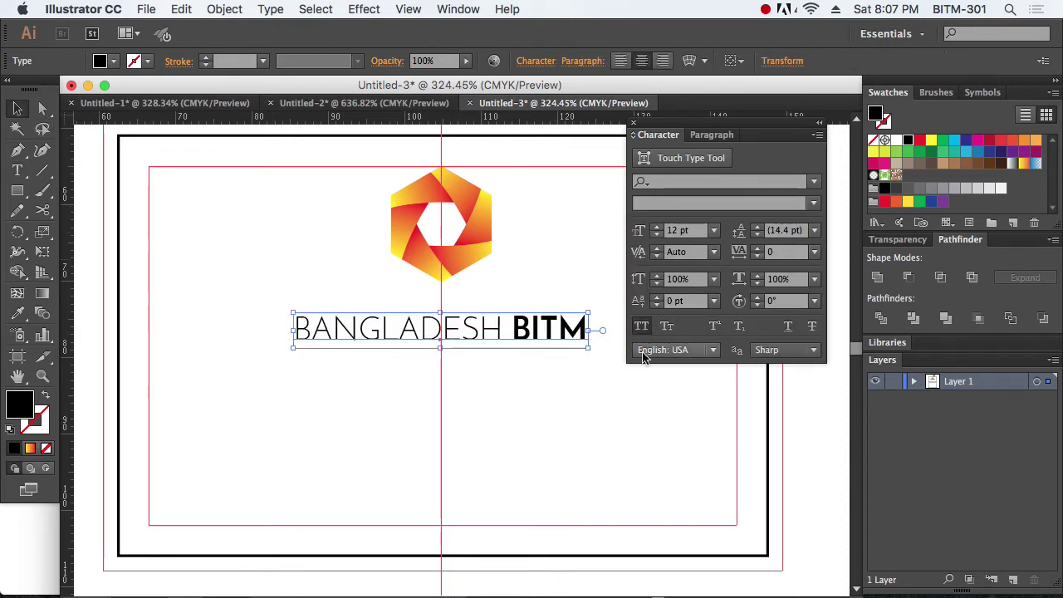
{"action": "left_click", "coordinate": [652, 460]}
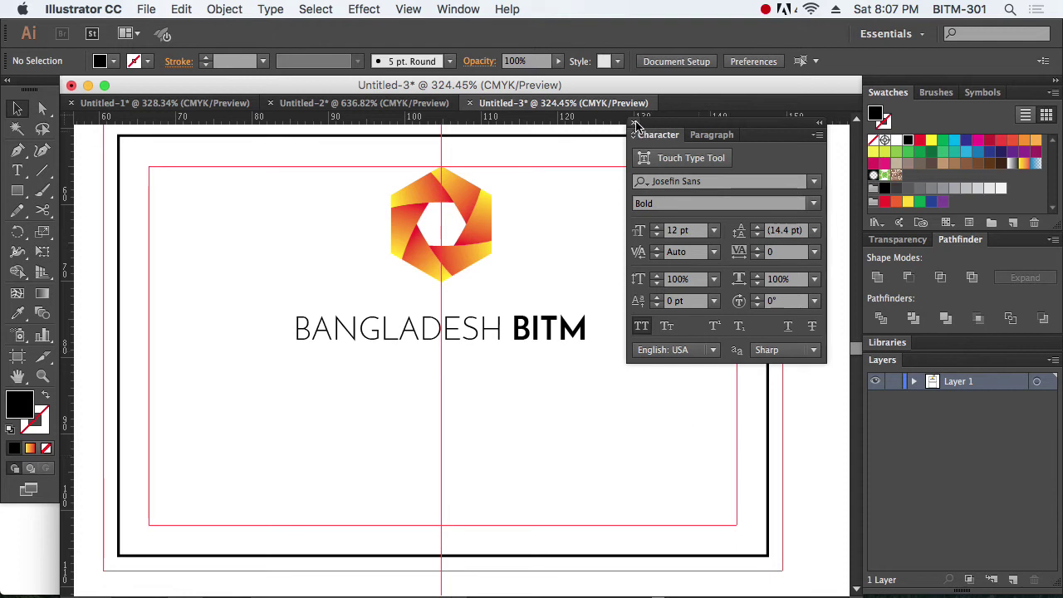
Step: Close the Character panel and drag the BANGLADESH BITM text about 2 mm up toward the logo
{"action": "left_click", "coordinate": [633, 123]}
{"action": "left_click_drag", "start_coordinate": [494, 333], "coordinate": [495, 329]}
{"action": "left_click_drag", "start_coordinate": [493, 318], "coordinate": [494, 317]}
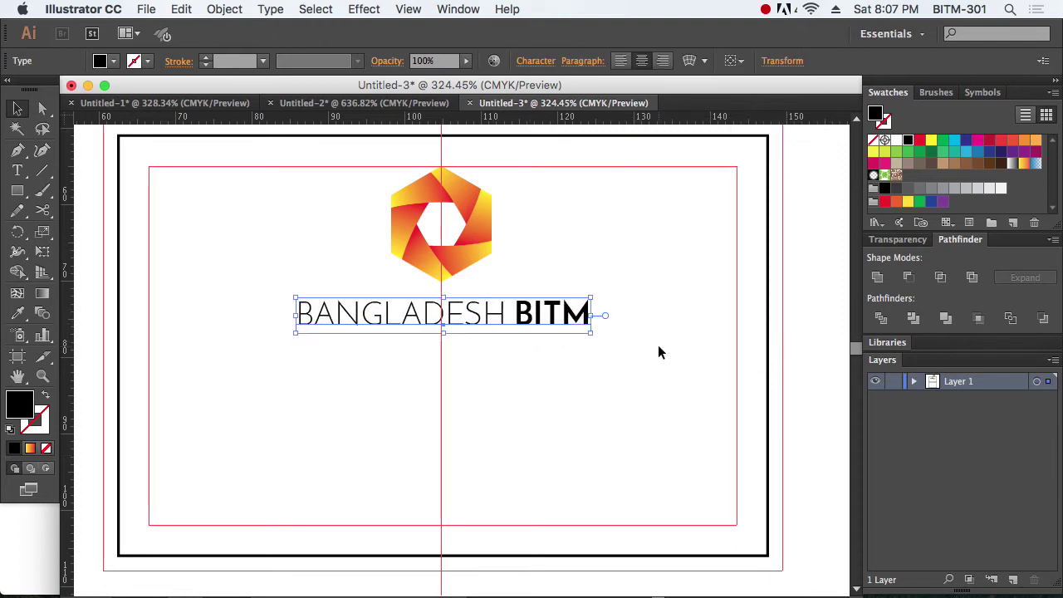
{"action": "left_click", "coordinate": [658, 353]}
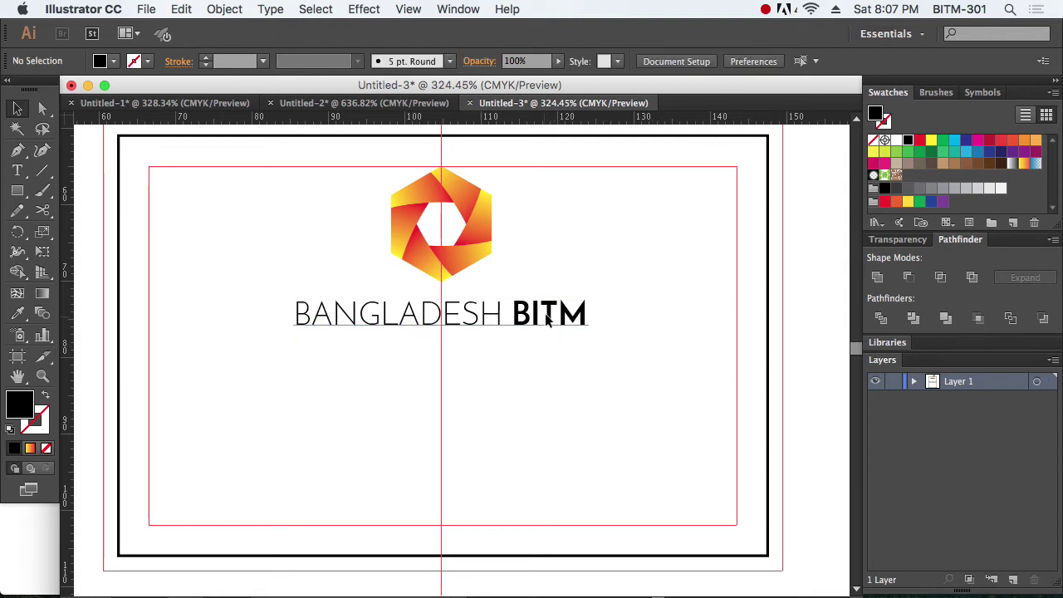
{"action": "left_click_drag", "start_coordinate": [568, 331], "coordinate": [569, 329]}
{"action": "left_click", "coordinate": [625, 359]}
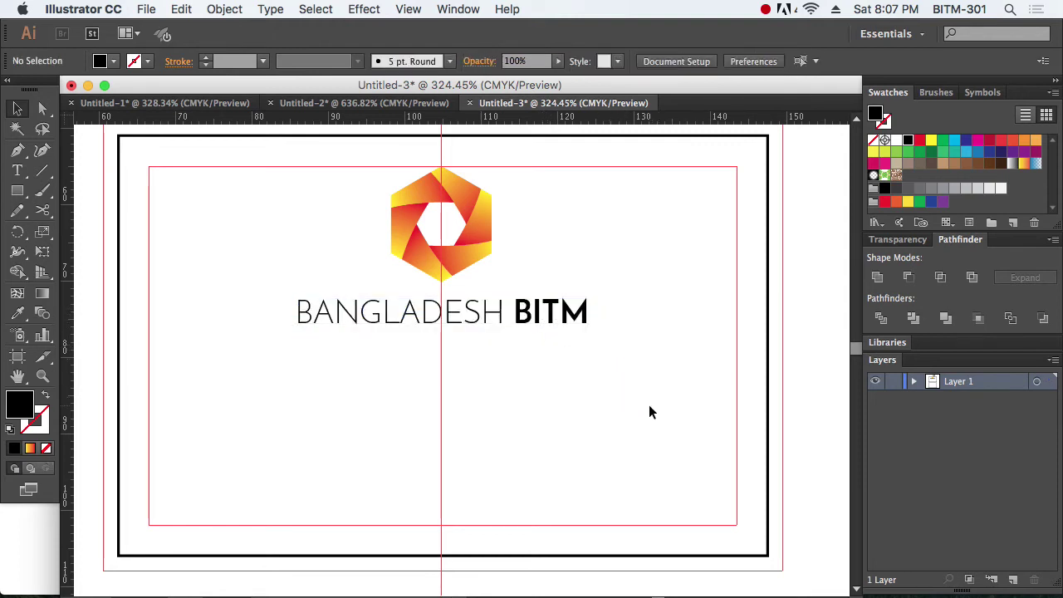
{"action": "left_click", "coordinate": [532, 370], "text": "alt+super"}
{"action": "left_click_drag", "start_coordinate": [532, 370], "coordinate": [501, 347]}
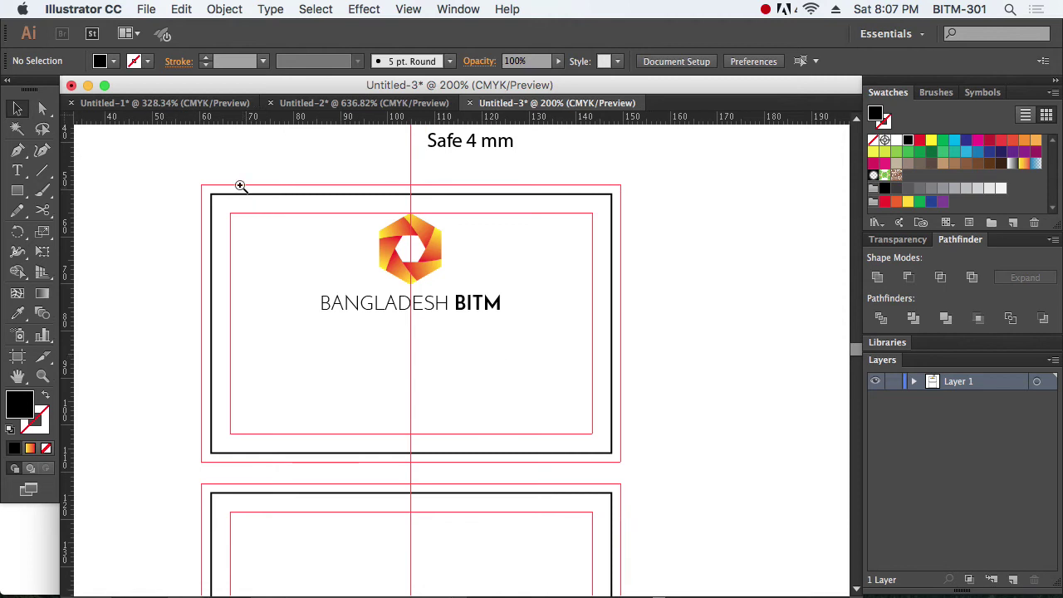
{"action": "left_click_drag", "start_coordinate": [177, 163], "coordinate": [669, 487]}
{"action": "left_click_drag", "start_coordinate": [601, 443], "coordinate": [587, 401]}
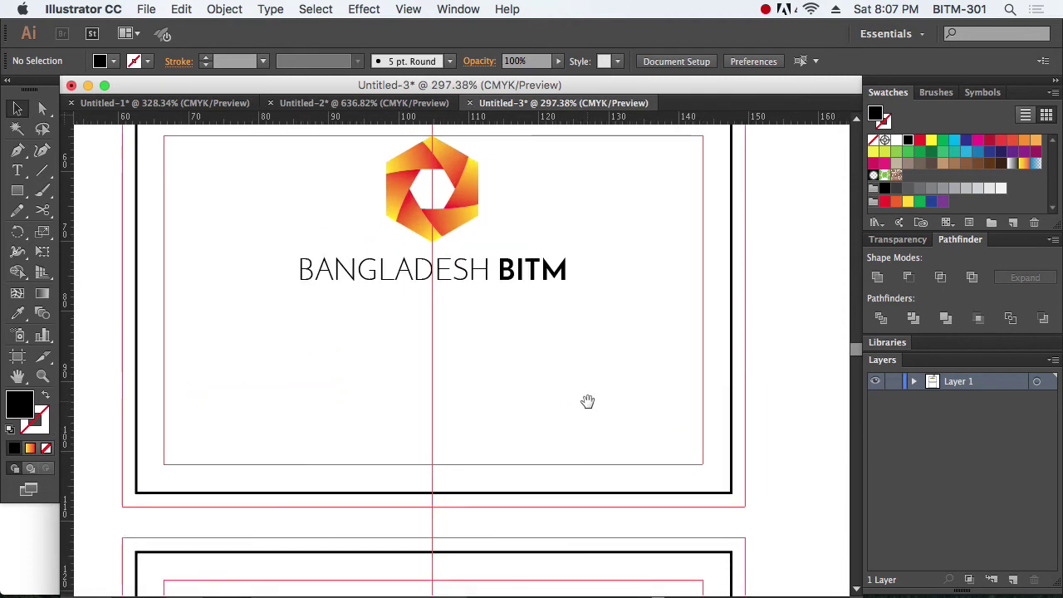
{"action": "left_click", "coordinate": [441, 373], "text": "alt+super"}
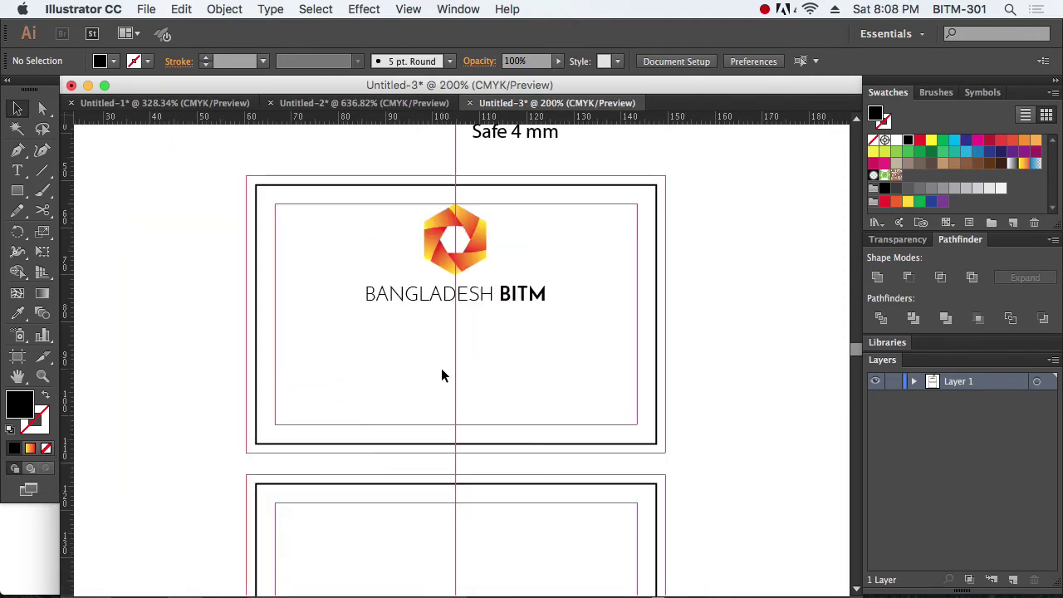
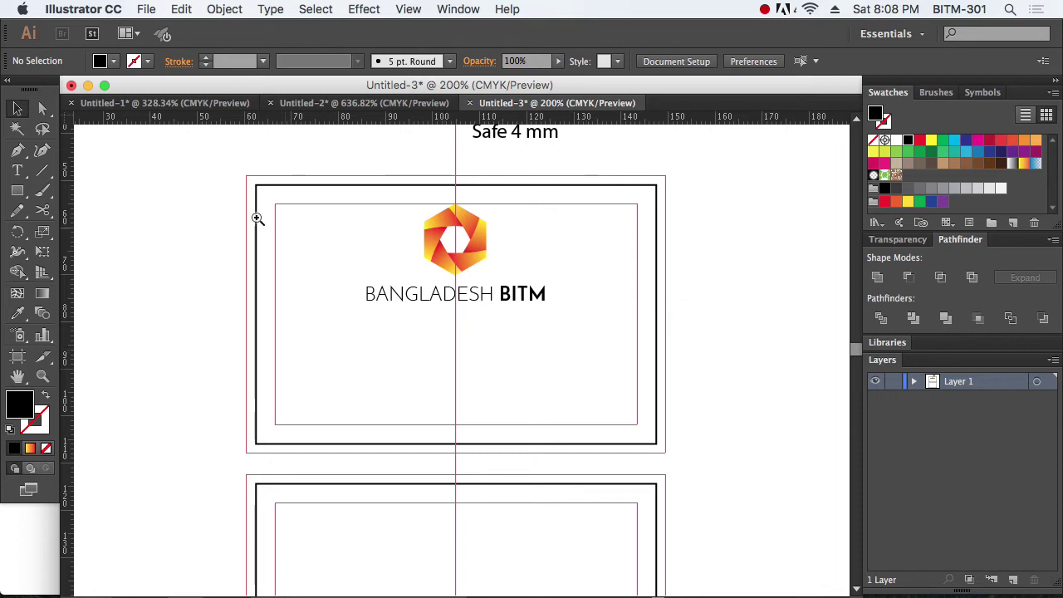
Step: Alt-drag a copy of the BANGLADESH BITM text just below the original
{"action": "left_click_drag", "start_coordinate": [258, 218], "coordinate": [684, 456]}
{"action": "left_click_drag", "start_coordinate": [598, 409], "coordinate": [599, 366]}
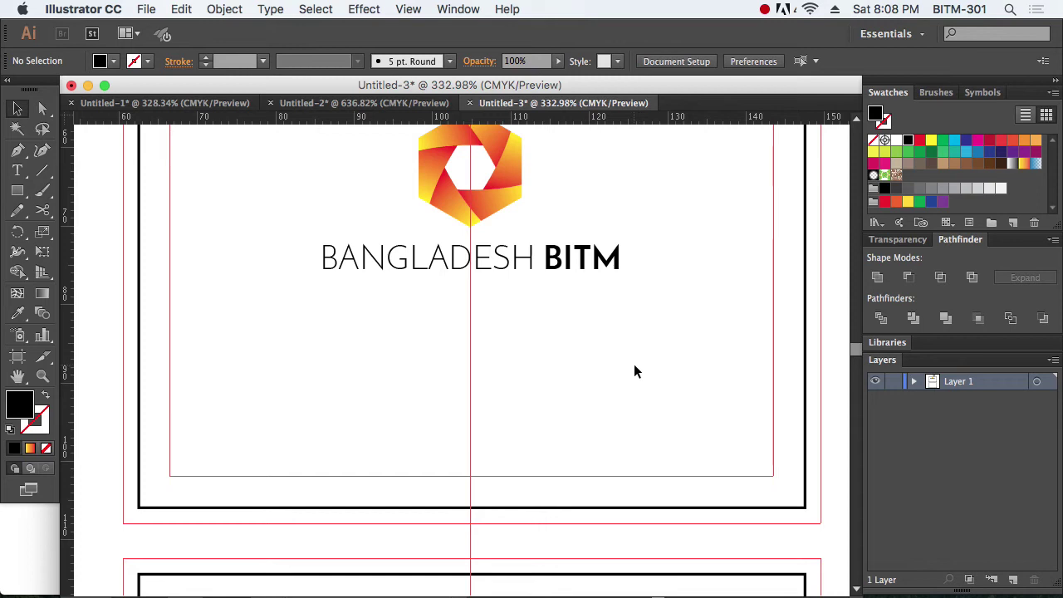
{"action": "scroll", "coordinate": [634, 363], "scroll_direction": "up", "scroll_amount": 2}
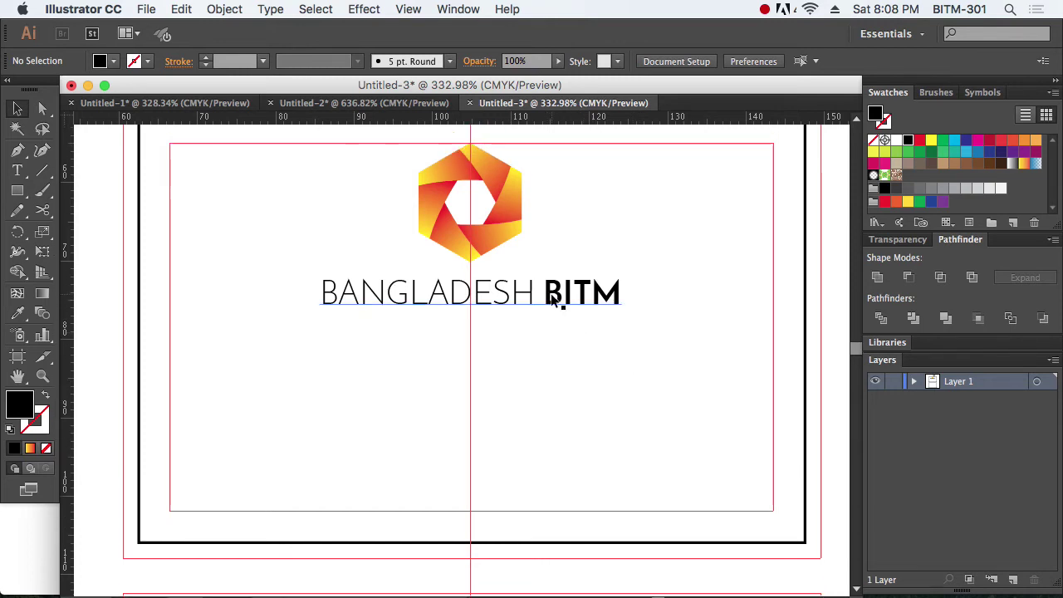
{"action": "left_click_drag", "start_coordinate": [552, 301], "coordinate": [554, 331]}
{"action": "left_click", "coordinate": [624, 363]}
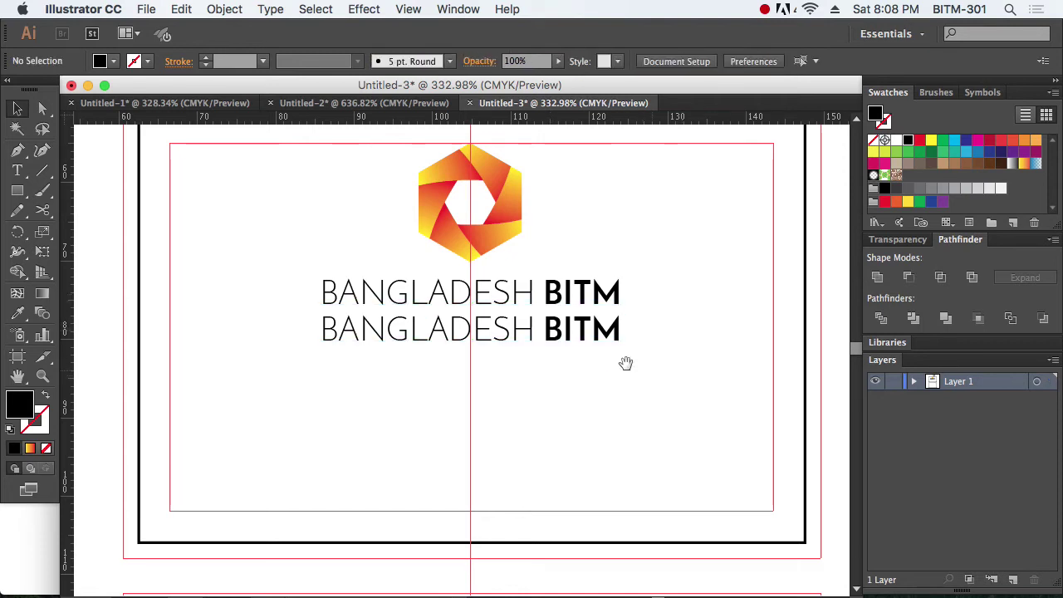
Step: Replace the duplicated line's text with 'CHOMKE DAO'
{"action": "left_click_drag", "start_coordinate": [285, 224], "coordinate": [701, 415]}
{"action": "double_click", "coordinate": [491, 379]}
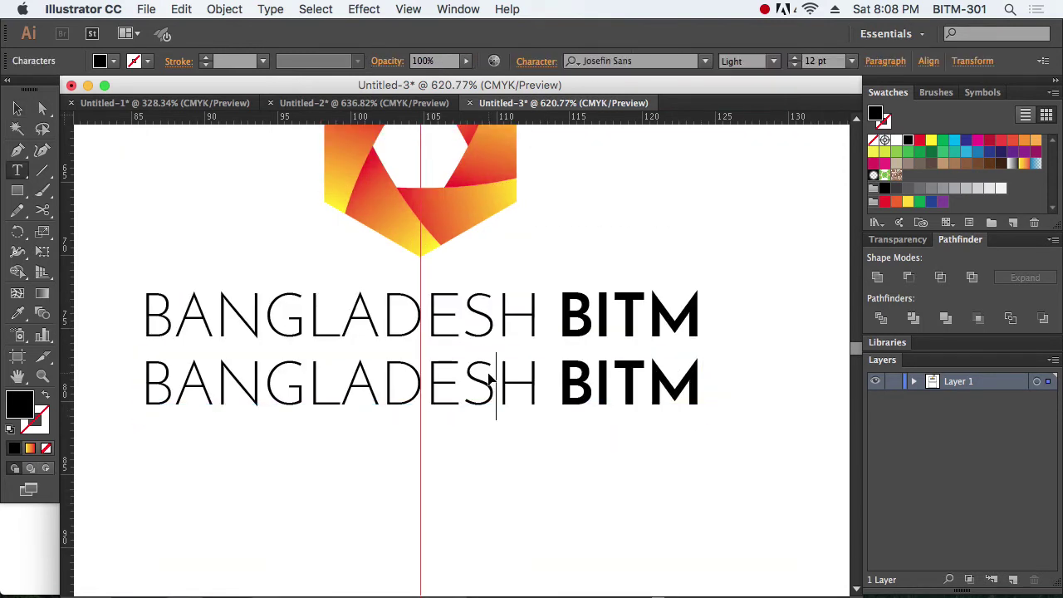
{"action": "key", "text": "super+a"}
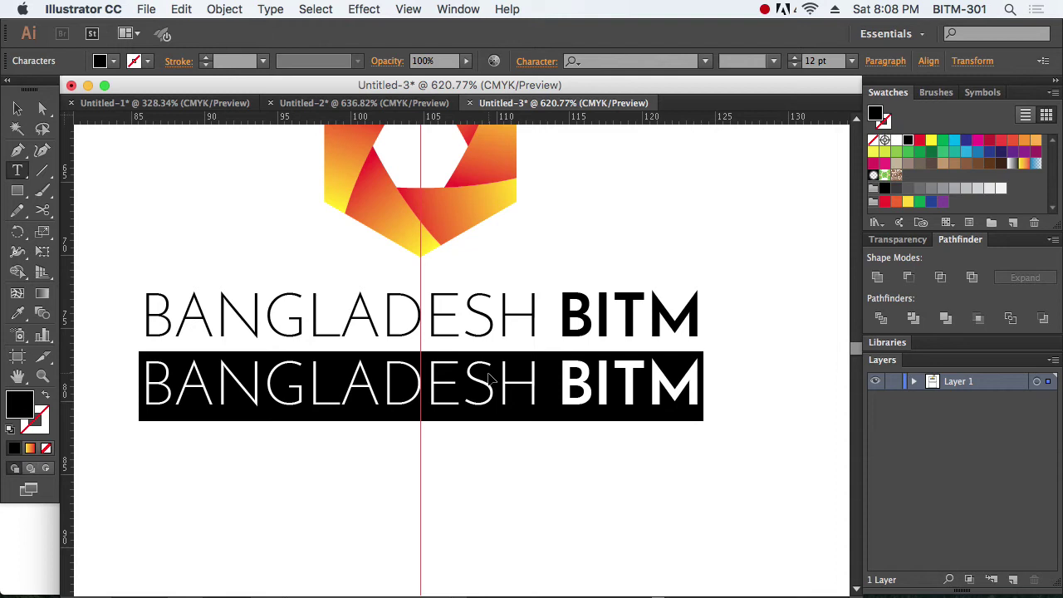
{"action": "type", "text": "CHOM"}
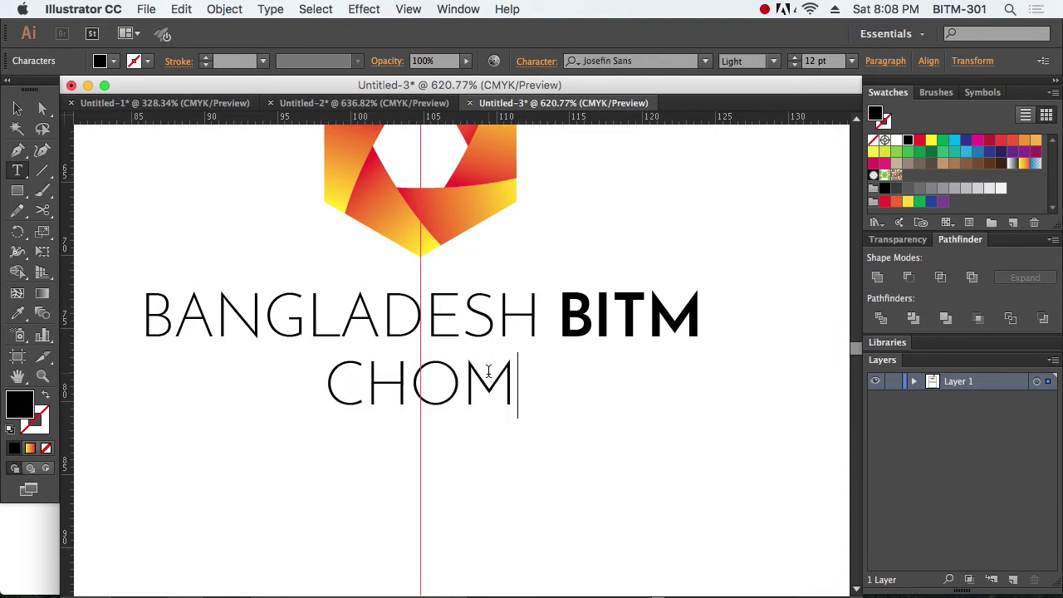
{"action": "type", "text": "K"}
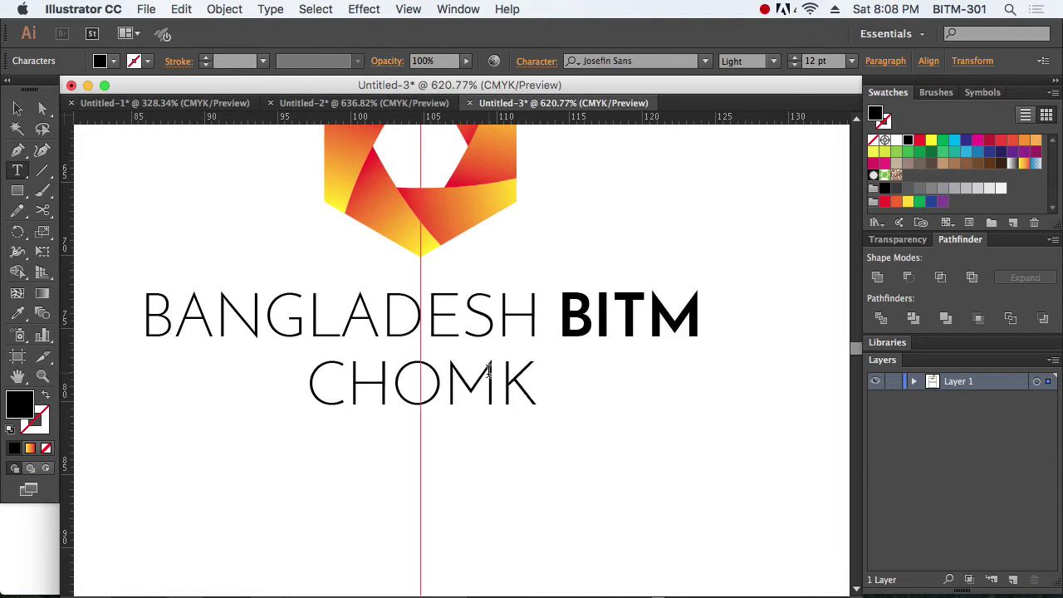
{"action": "type", "text": "E DAOU"}
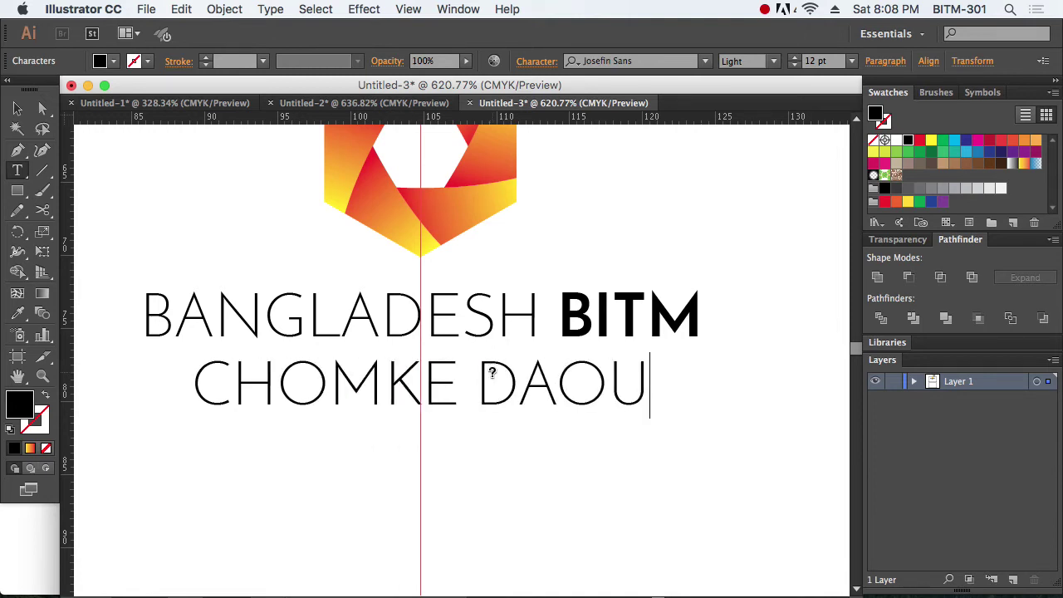
{"action": "key", "text": "BackSpace"}
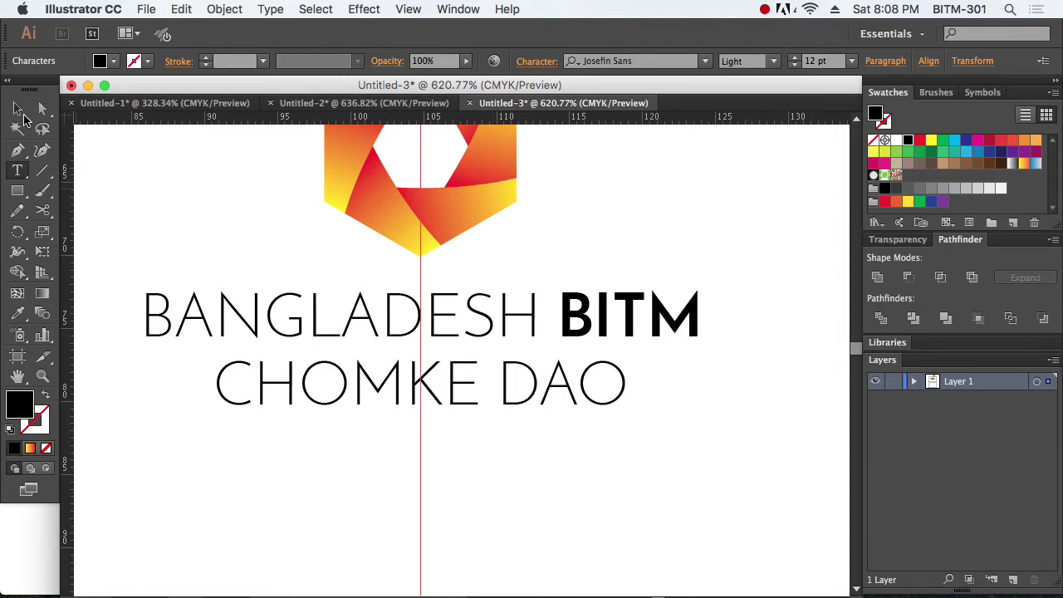
{"action": "key", "text": "Escape"}
{"action": "left_click", "coordinate": [662, 446]}
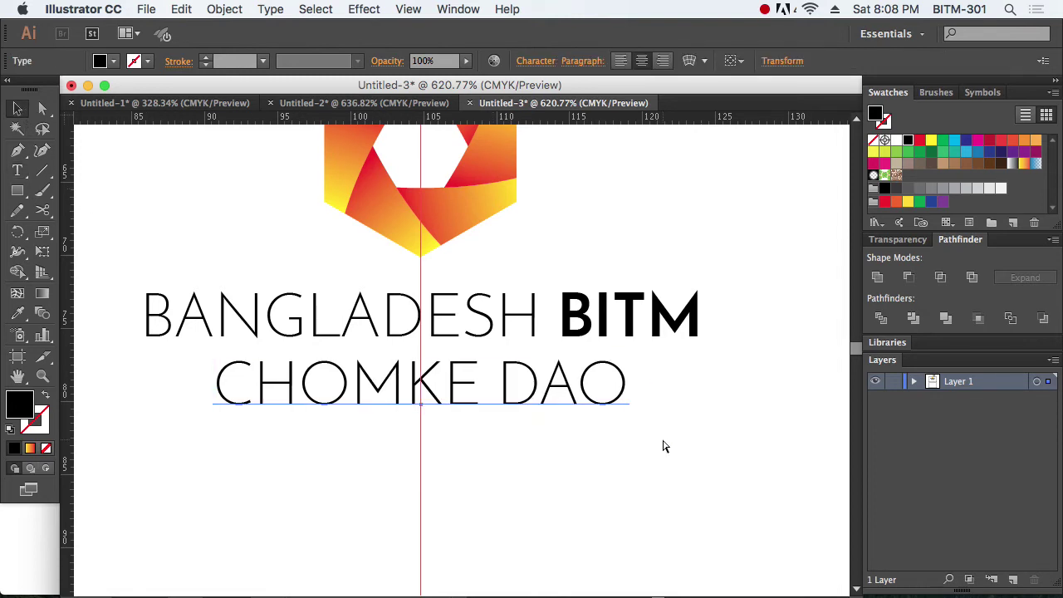
{"action": "key", "text": "super+t"}
Step: Set the CHOMKE DAO line's font size to 9 pt
{"action": "key", "text": "super+z"}
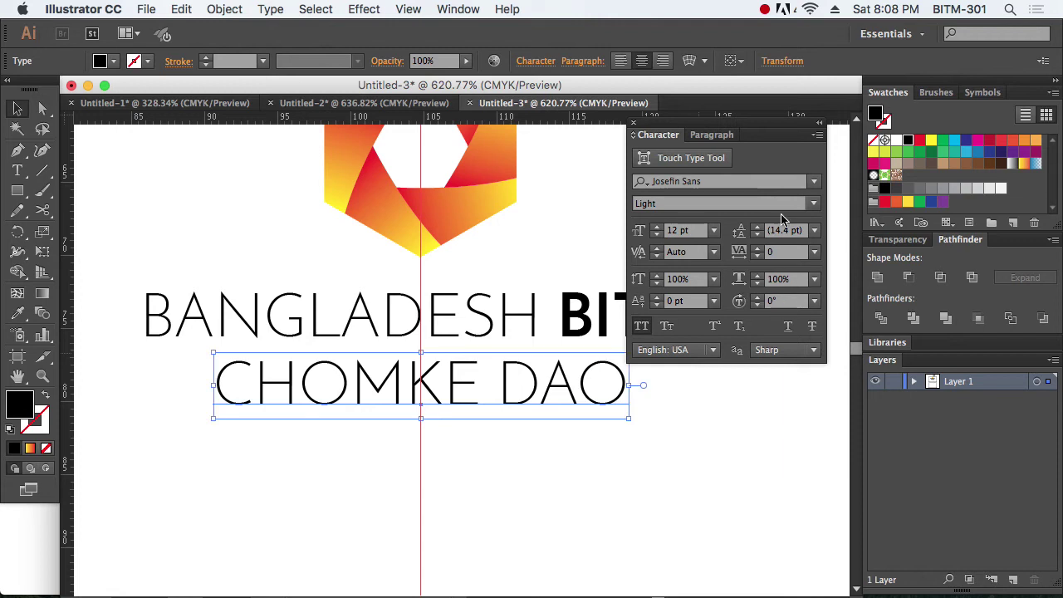
{"action": "left_click", "coordinate": [686, 231]}
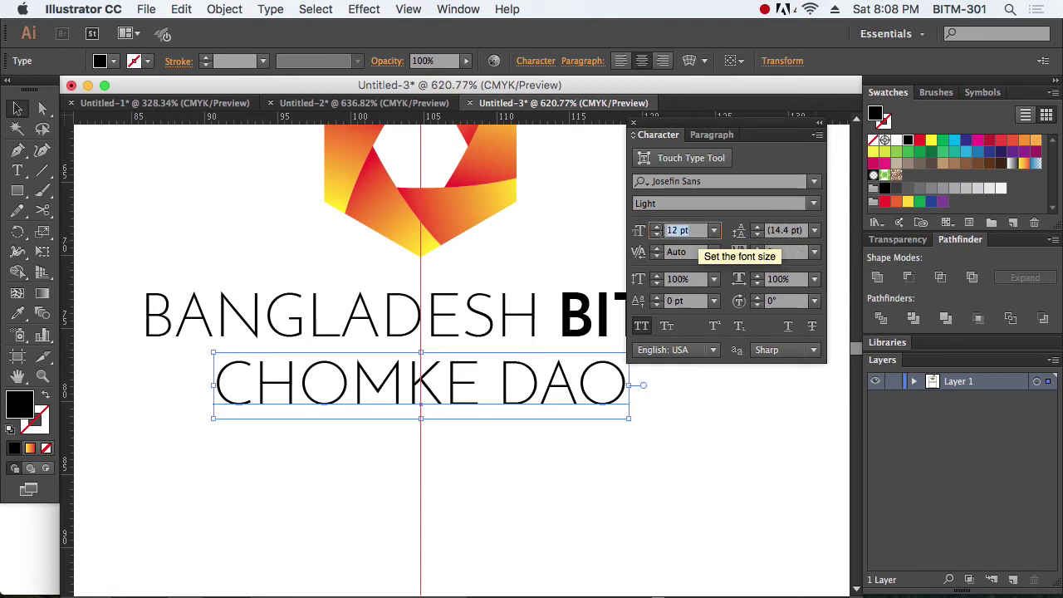
{"action": "type", "text": "9"}
{"action": "key", "text": "Return"}
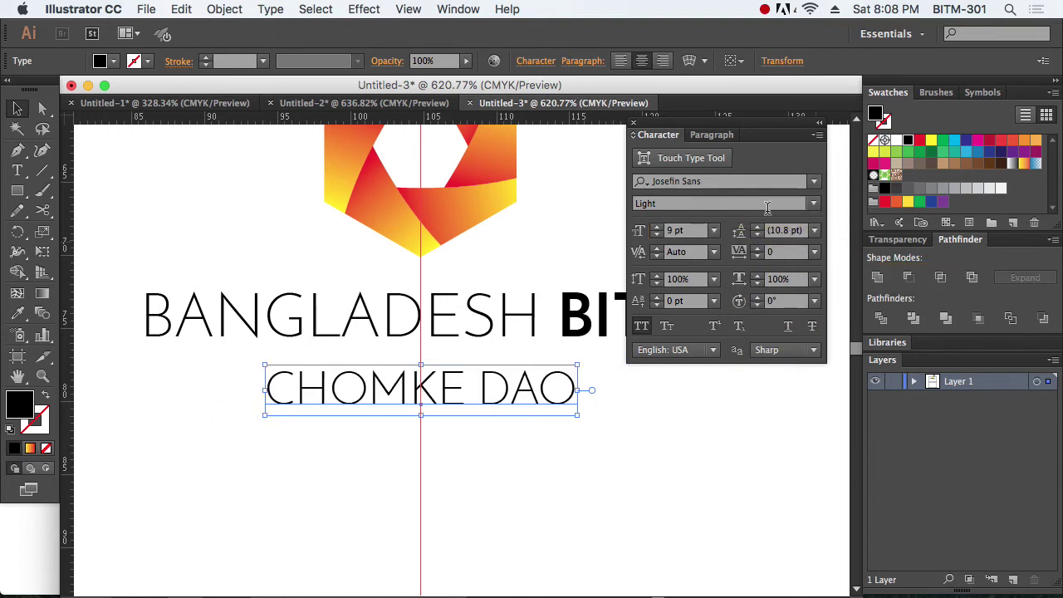
Step: Change the tagline font to Roboto Thin after trying Open Sans Condensed and Optima
{"action": "left_click", "coordinate": [815, 183]}
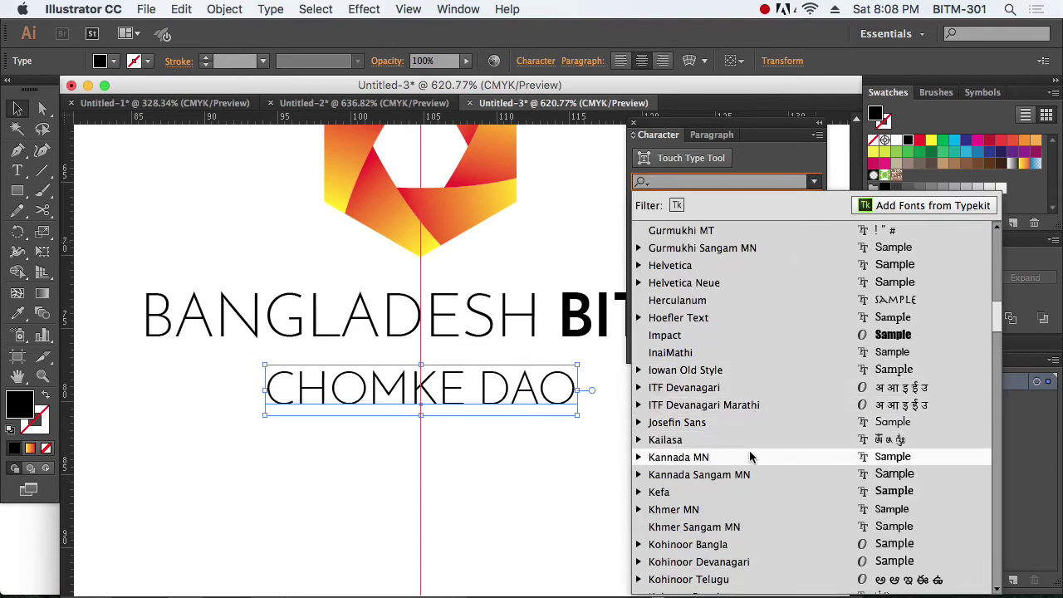
{"action": "scroll", "coordinate": [750, 456], "scroll_direction": "down", "scroll_amount": 3}
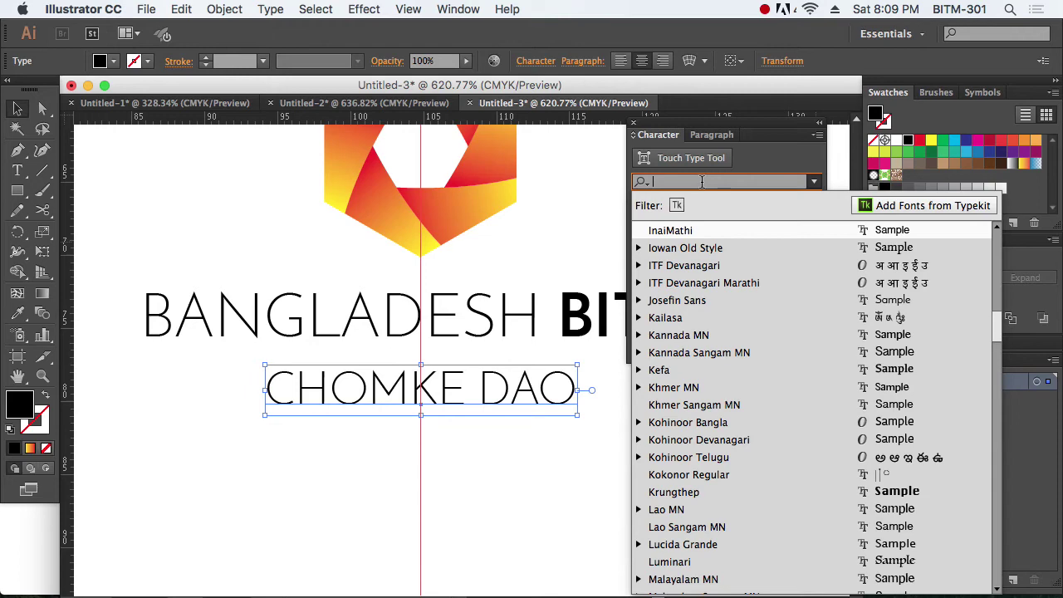
{"action": "type", "text": "op"}
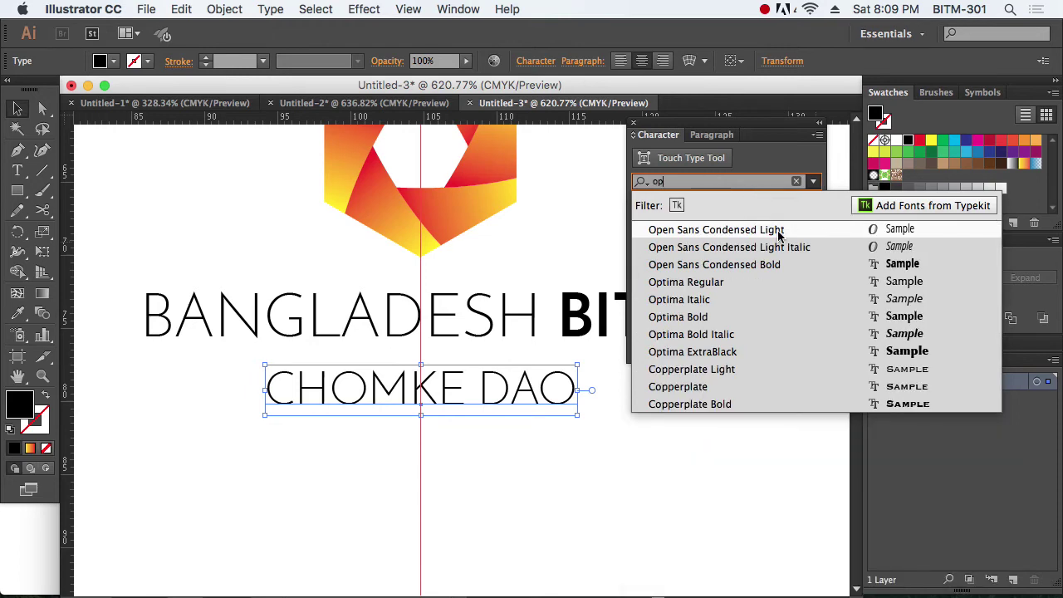
{"action": "left_click", "coordinate": [773, 236]}
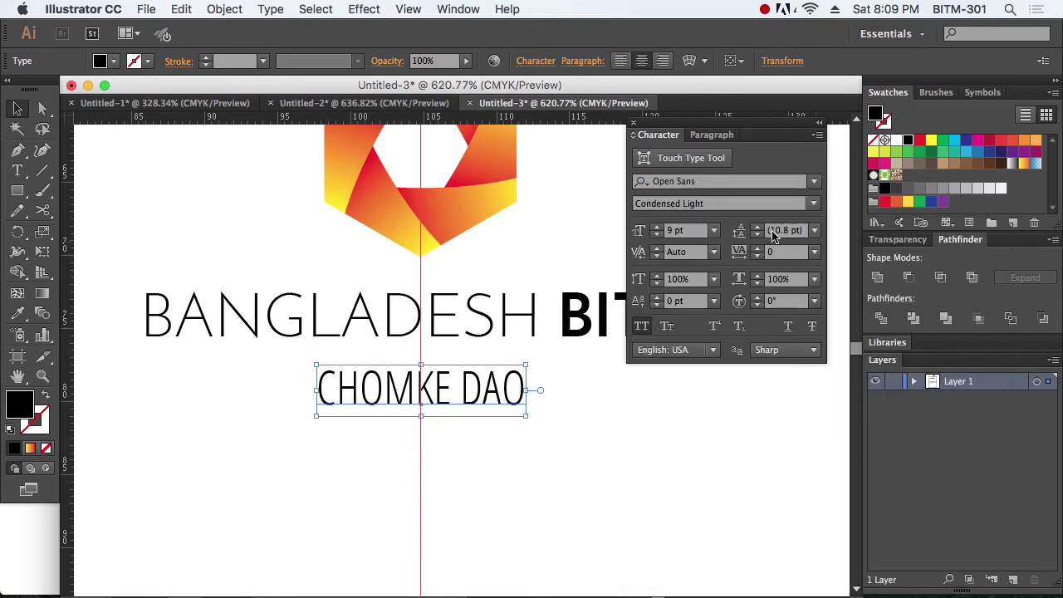
{"action": "left_click", "coordinate": [816, 185]}
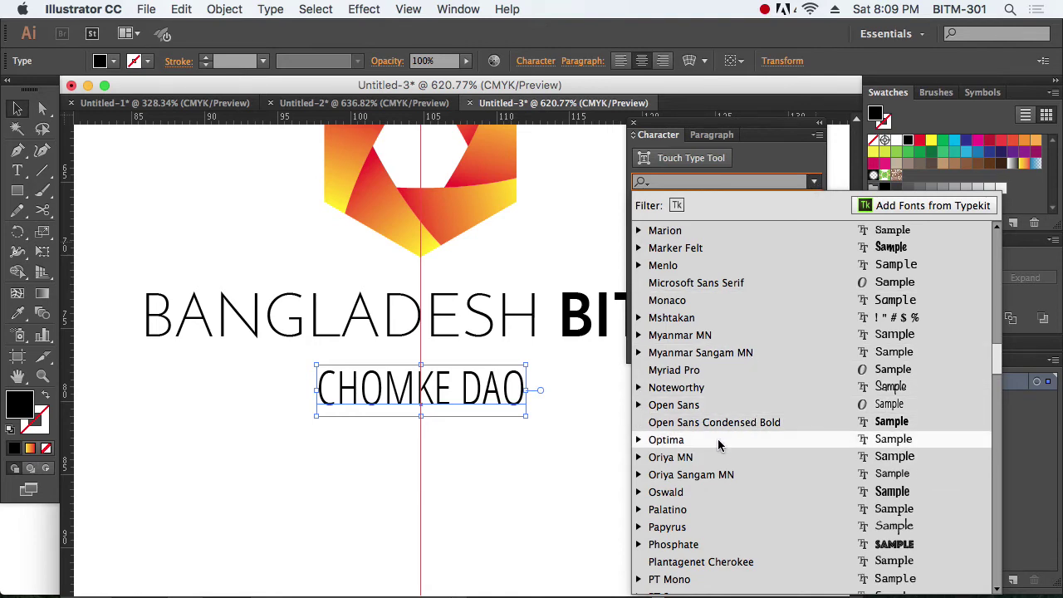
{"action": "left_click", "coordinate": [718, 439]}
{"action": "left_click", "coordinate": [815, 181]}
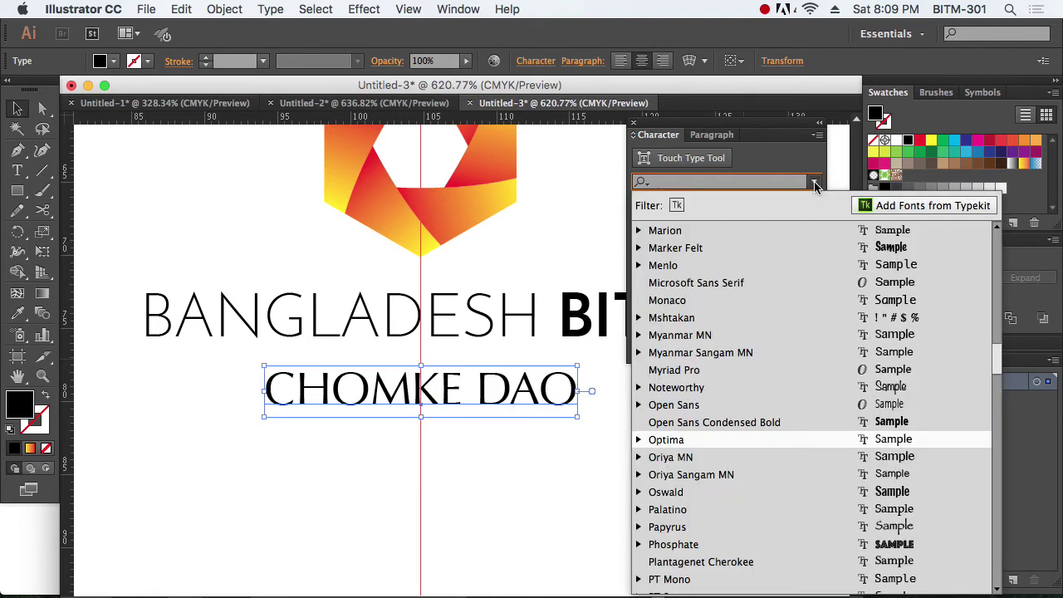
{"action": "scroll", "coordinate": [772, 353], "scroll_direction": "down", "scroll_amount": 5}
{"action": "scroll", "coordinate": [772, 348], "scroll_direction": "down", "scroll_amount": 15}
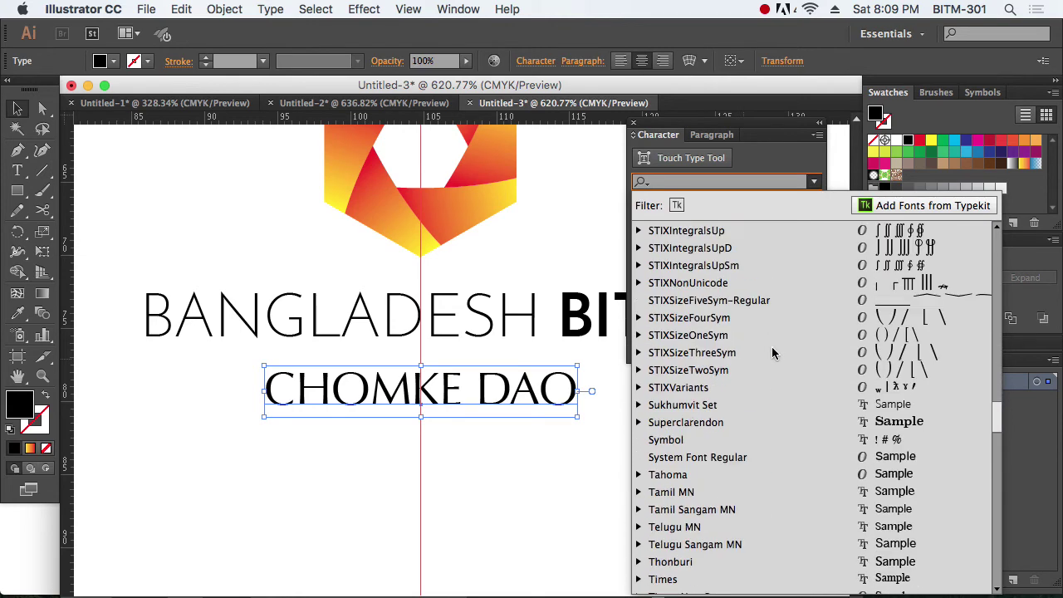
{"action": "scroll", "coordinate": [773, 347], "scroll_direction": "up", "scroll_amount": 12}
{"action": "scroll", "coordinate": [772, 346], "scroll_direction": "up", "scroll_amount": 20}
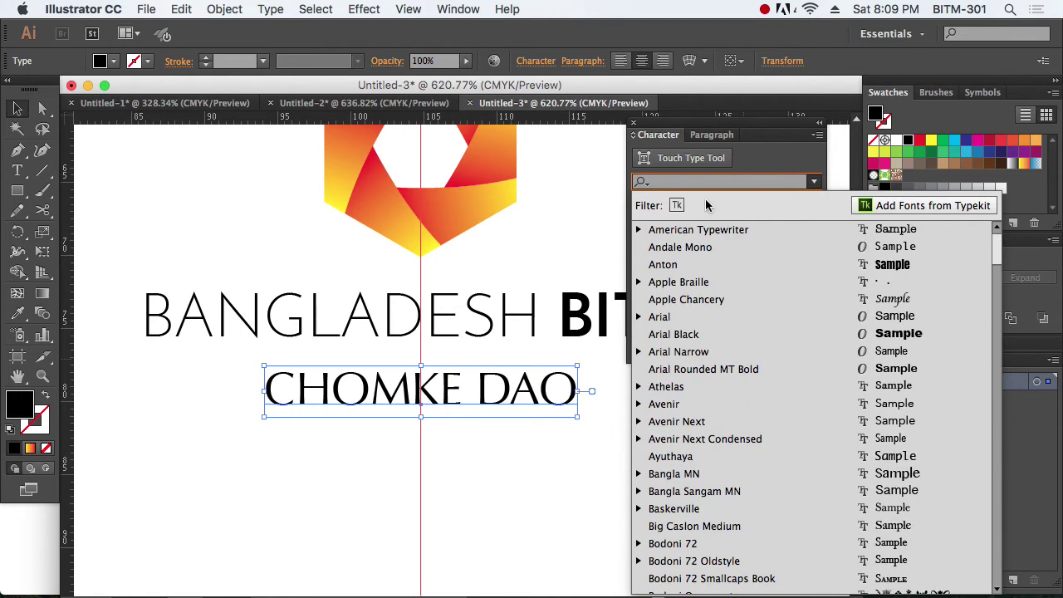
{"action": "type", "text": "ro"}
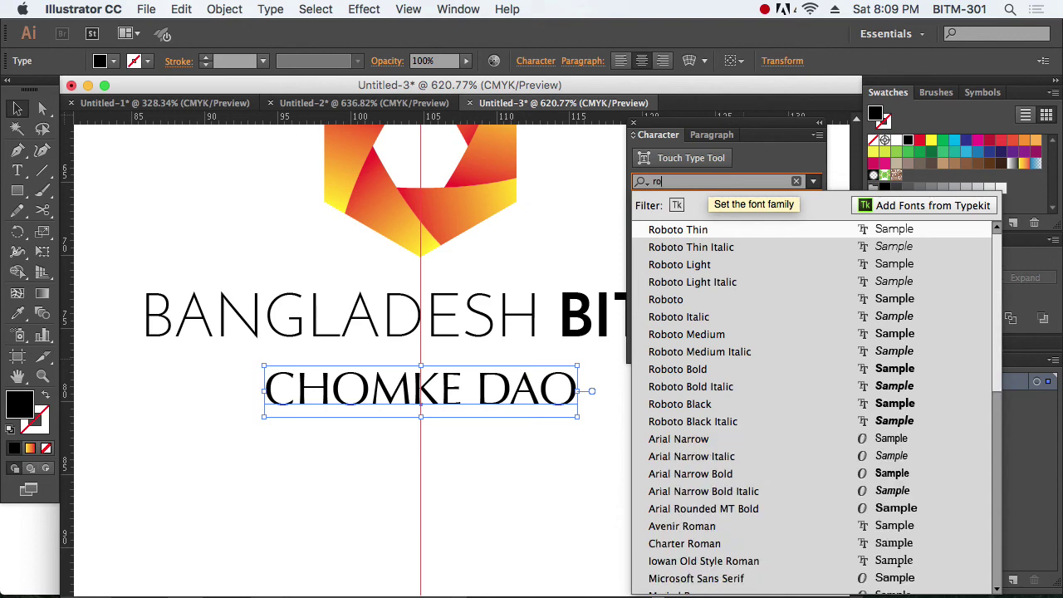
{"action": "left_click", "coordinate": [781, 231]}
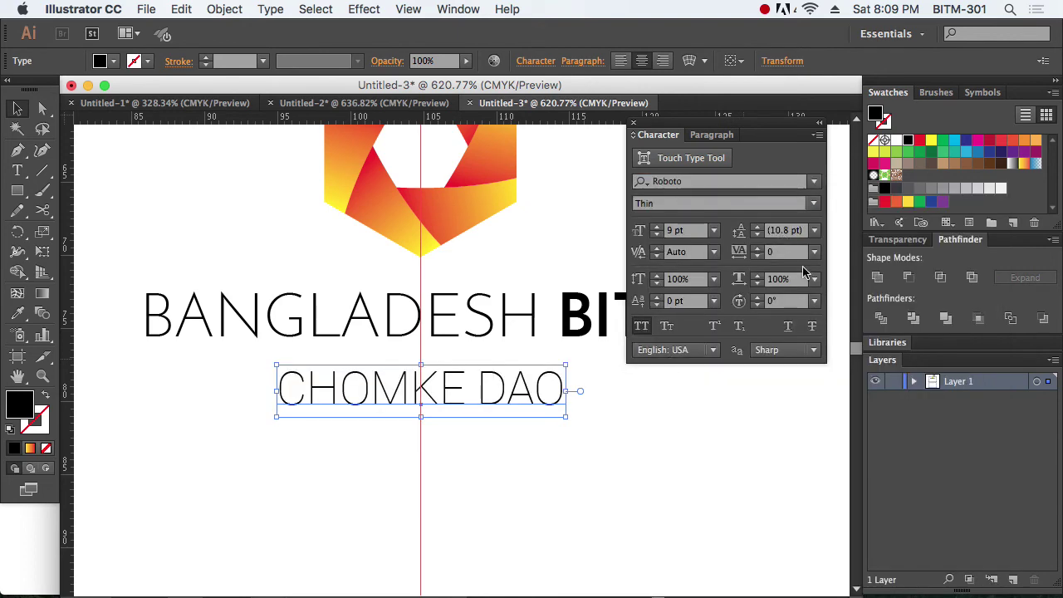
Step: Turn off All Caps so the tagline reads 'Chomke dao'
{"action": "left_click", "coordinate": [640, 325]}
{"action": "left_click", "coordinate": [513, 446]}
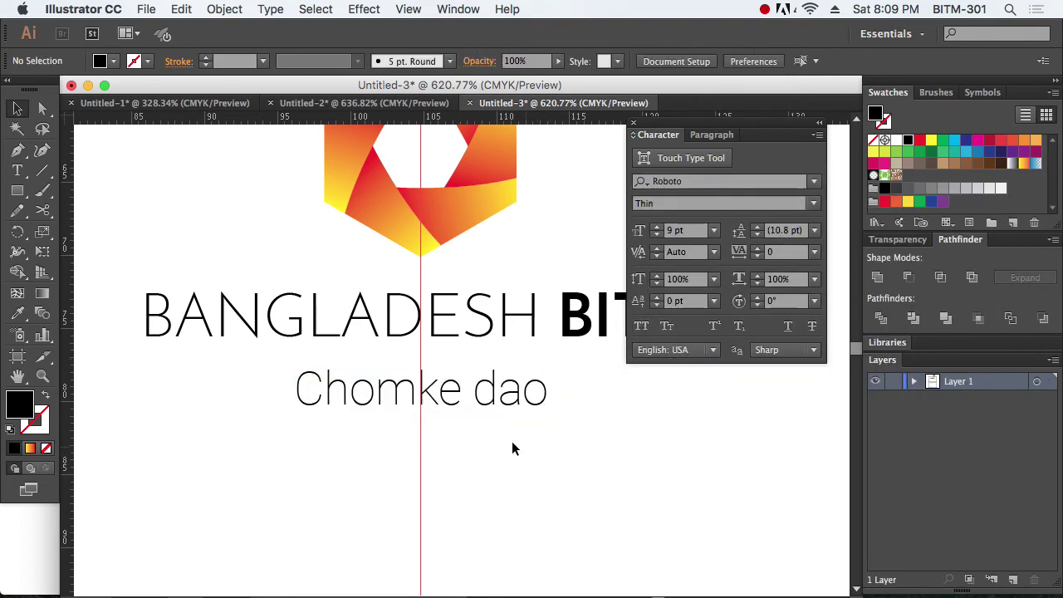
{"action": "left_click", "coordinate": [469, 400]}
{"action": "left_click", "coordinate": [633, 123]}
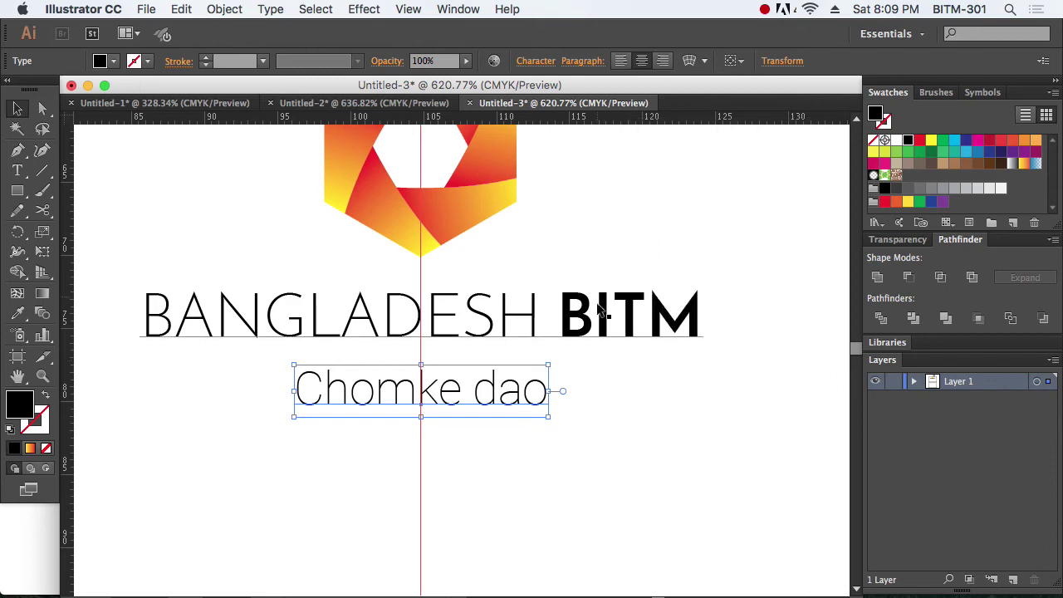
{"action": "left_click", "coordinate": [638, 330]}
{"action": "key", "text": "super+minus"}
{"action": "key", "text": "super+minus"}
{"action": "key", "text": "super+minus"}
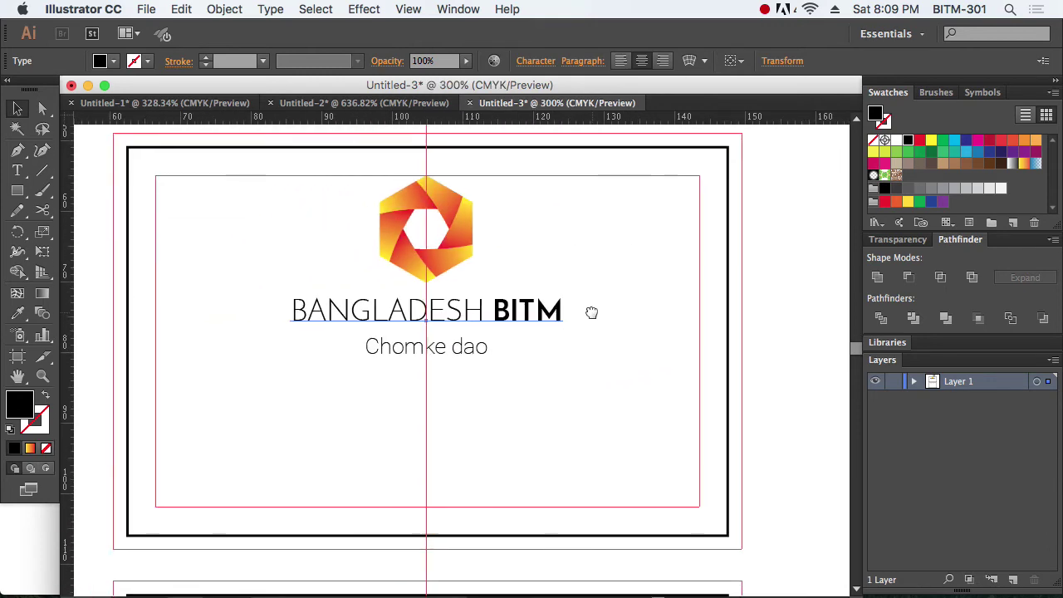
Step: Enlarge the BANGLADESH BITM text and nudge both text lines slightly lower
{"action": "left_click_drag", "start_coordinate": [562, 329], "coordinate": [648, 339]}
{"action": "left_click", "coordinate": [457, 353], "text": "shift"}
{"action": "left_click_drag", "start_coordinate": [457, 353], "coordinate": [464, 368]}
{"action": "left_click", "coordinate": [579, 427]}
Step: Colour the BANGLADESH BITM title purple from the swatches
{"action": "left_click", "coordinate": [517, 335]}
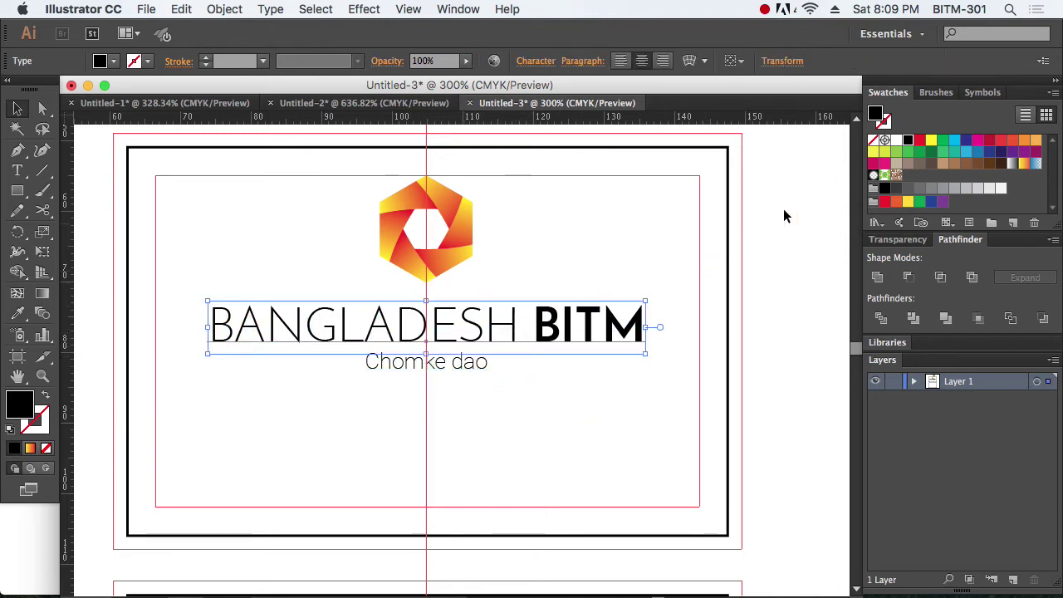
{"action": "left_click", "coordinate": [967, 141]}
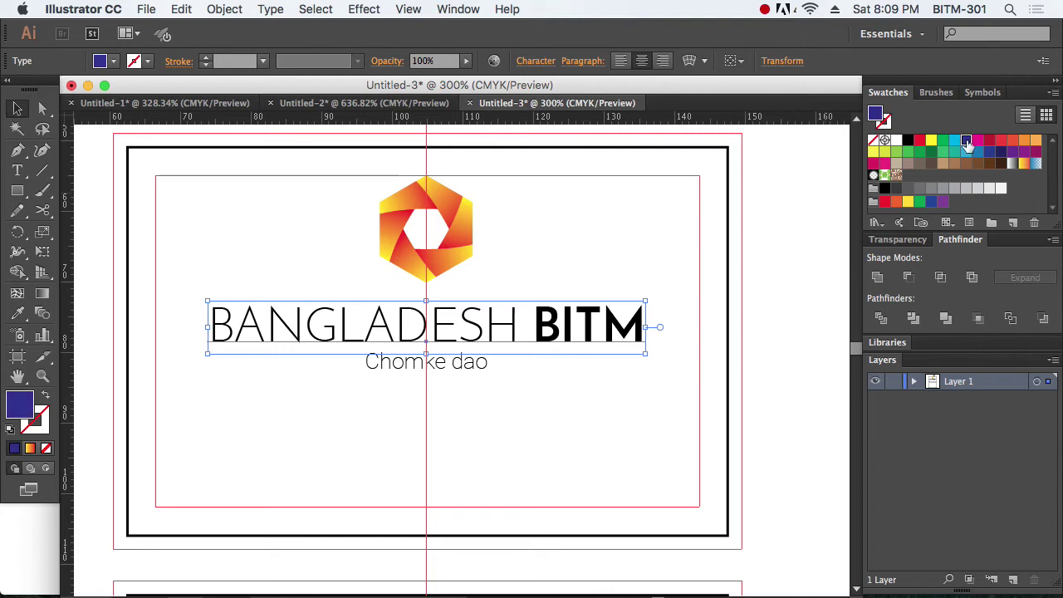
{"action": "left_click", "coordinate": [592, 411]}
{"action": "left_click", "coordinate": [434, 366]}
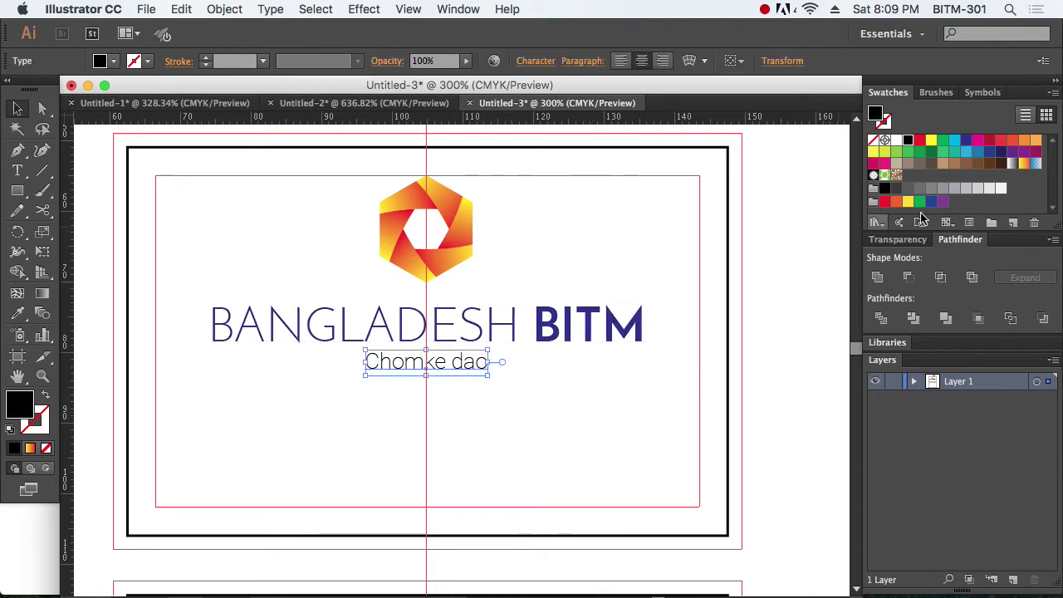
{"action": "left_click", "coordinate": [1025, 151]}
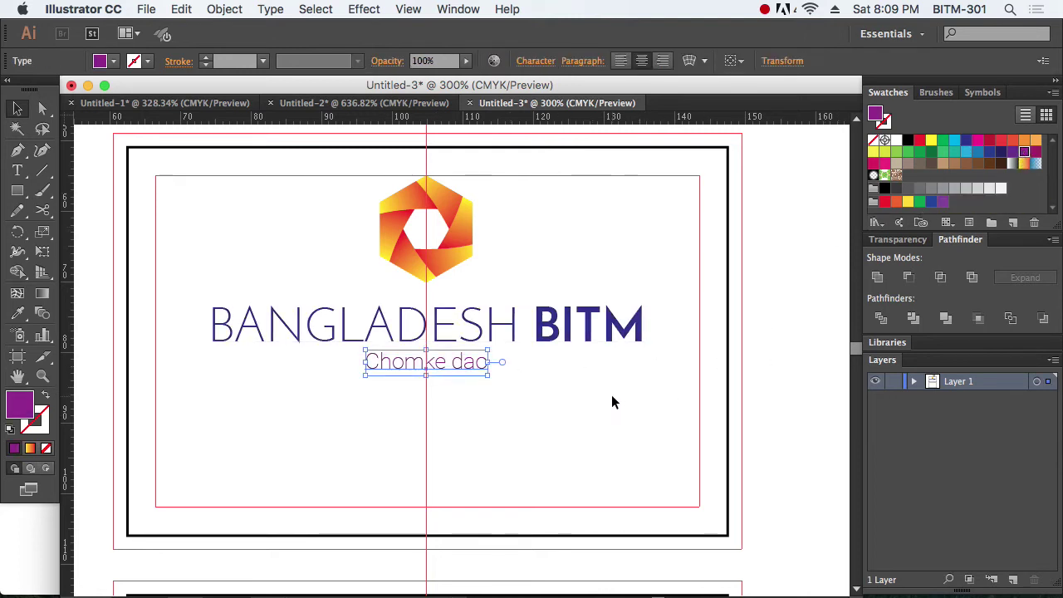
{"action": "left_click", "coordinate": [612, 402]}
{"action": "left_click", "coordinate": [591, 332]}
{"action": "left_click", "coordinate": [1012, 151]}
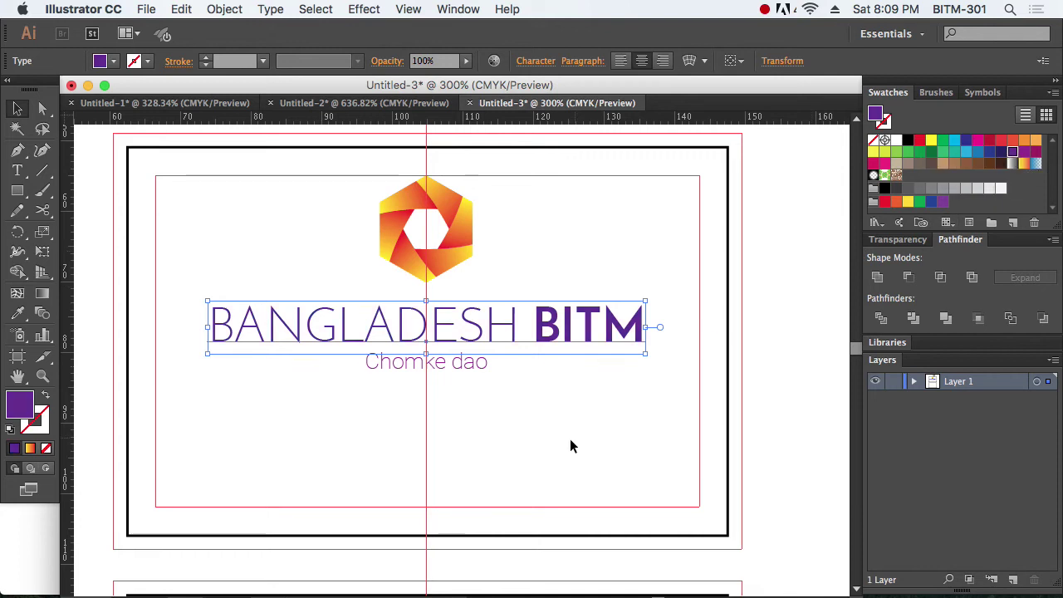
Step: Make the Chomke dao subtitle black
{"action": "left_click", "coordinate": [640, 427]}
{"action": "left_click", "coordinate": [473, 364]}
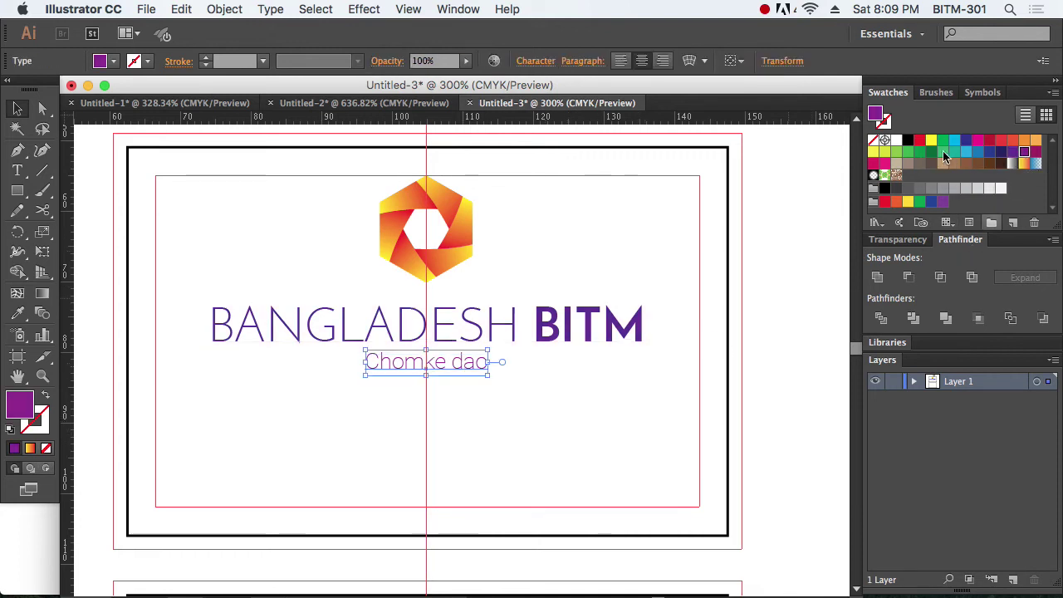
{"action": "left_click", "coordinate": [908, 140]}
{"action": "left_click", "coordinate": [570, 424]}
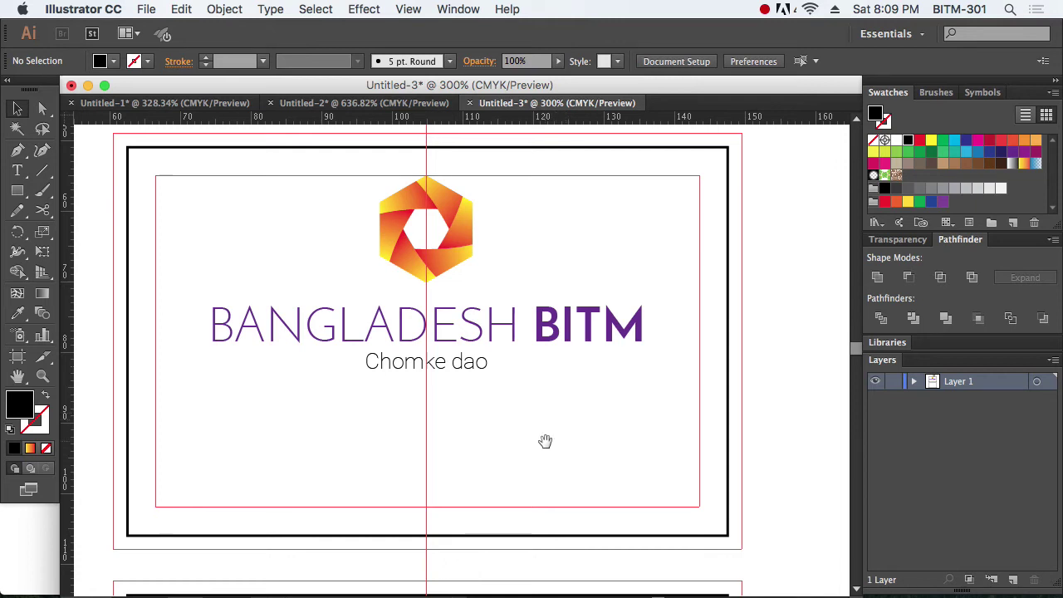
{"action": "left_click_drag", "start_coordinate": [546, 441], "coordinate": [551, 380]}
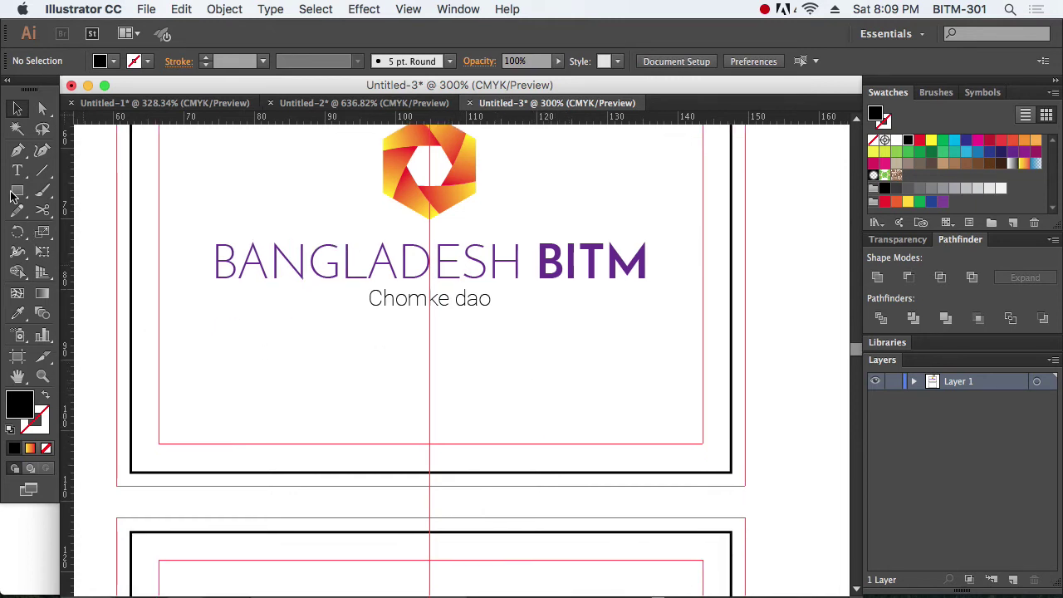
Step: Draw a full-width rectangle across the card's lower part and eyedrop the BITM purple into it
{"action": "left_click_drag", "start_coordinate": [18, 190], "coordinate": [115, 200]}
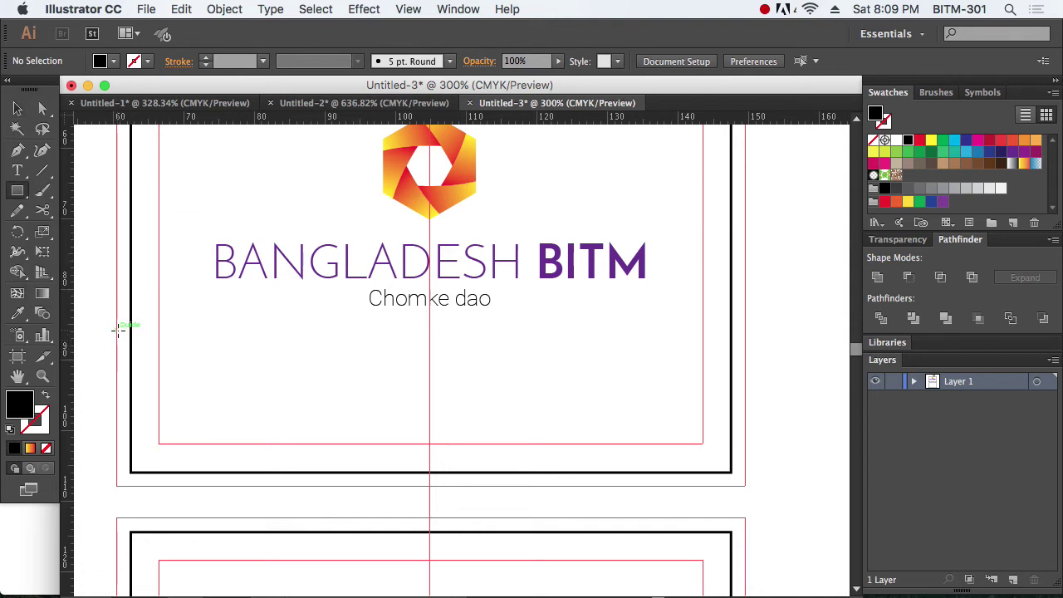
{"action": "mouse_move", "coordinate": [117, 329]}
{"action": "left_mouse_down"}
{"action": "mouse_move", "coordinate": [384, 424]}
{"action": "mouse_move", "coordinate": [705, 459]}
{"action": "mouse_move", "coordinate": [747, 488]}
{"action": "left_mouse_up"}
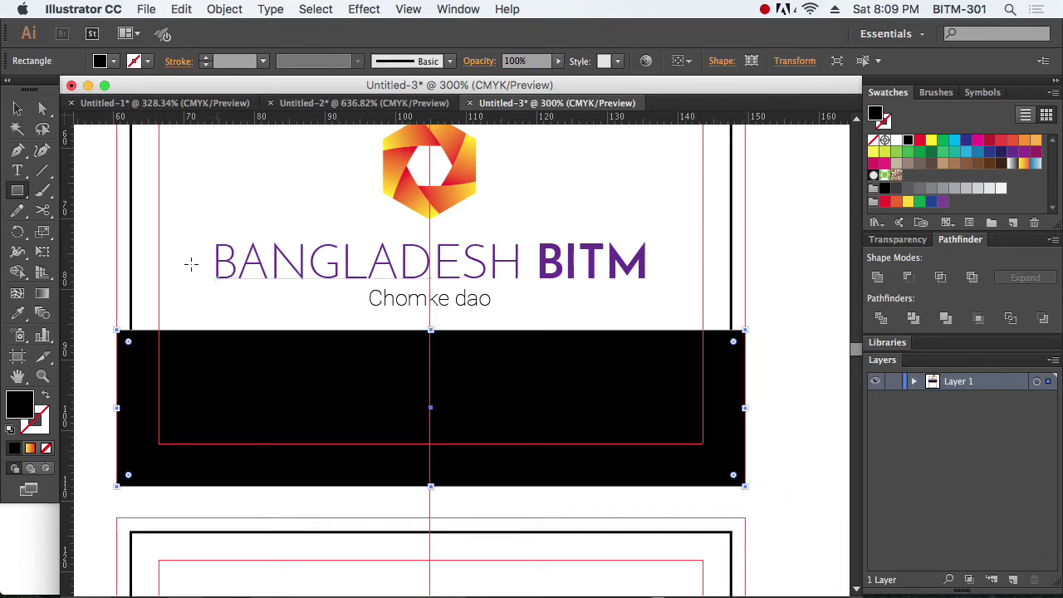
{"action": "key", "text": "v"}
{"action": "left_click_drag", "start_coordinate": [434, 330], "coordinate": [430, 383]}
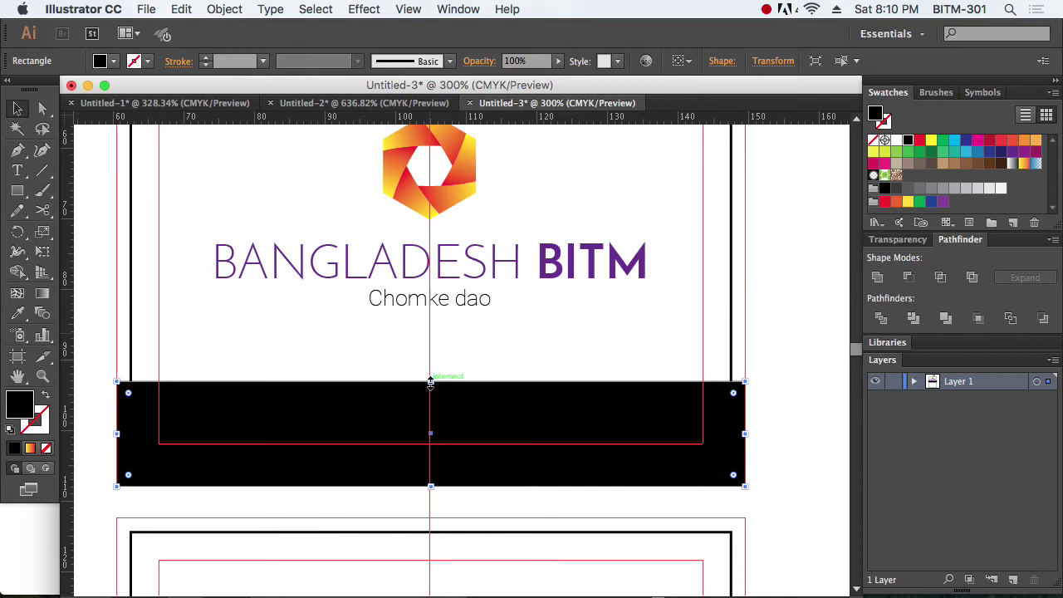
{"action": "left_click_drag", "start_coordinate": [430, 383], "coordinate": [429, 374]}
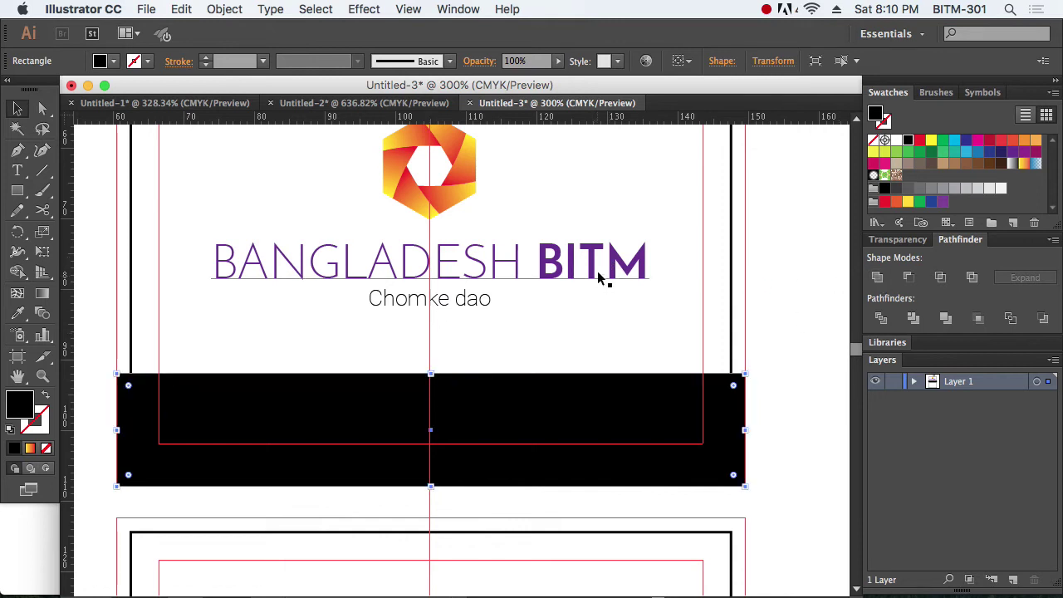
{"action": "left_click", "coordinate": [19, 316]}
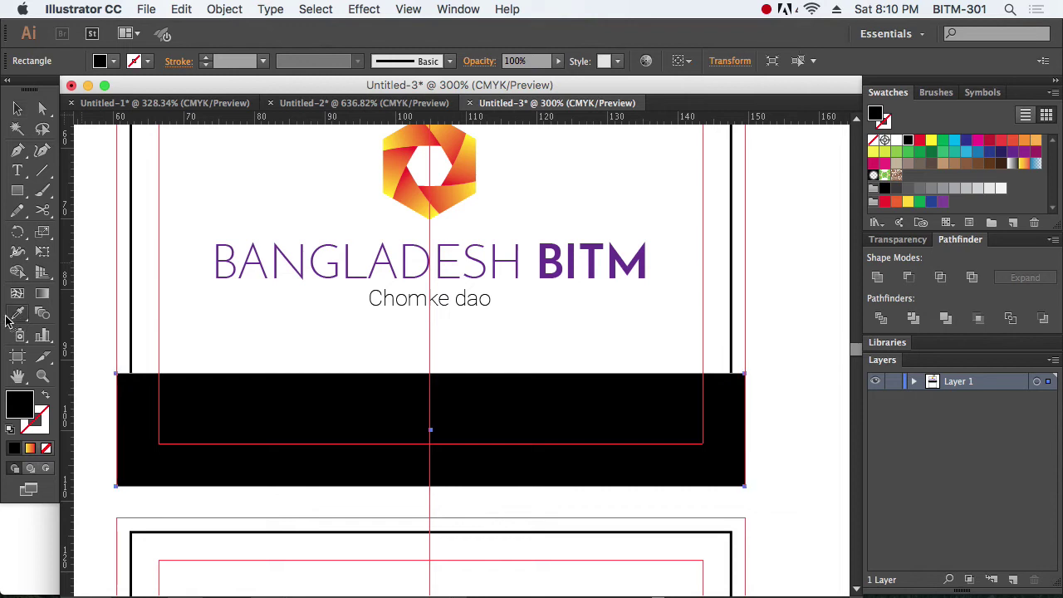
{"action": "left_click", "coordinate": [616, 251]}
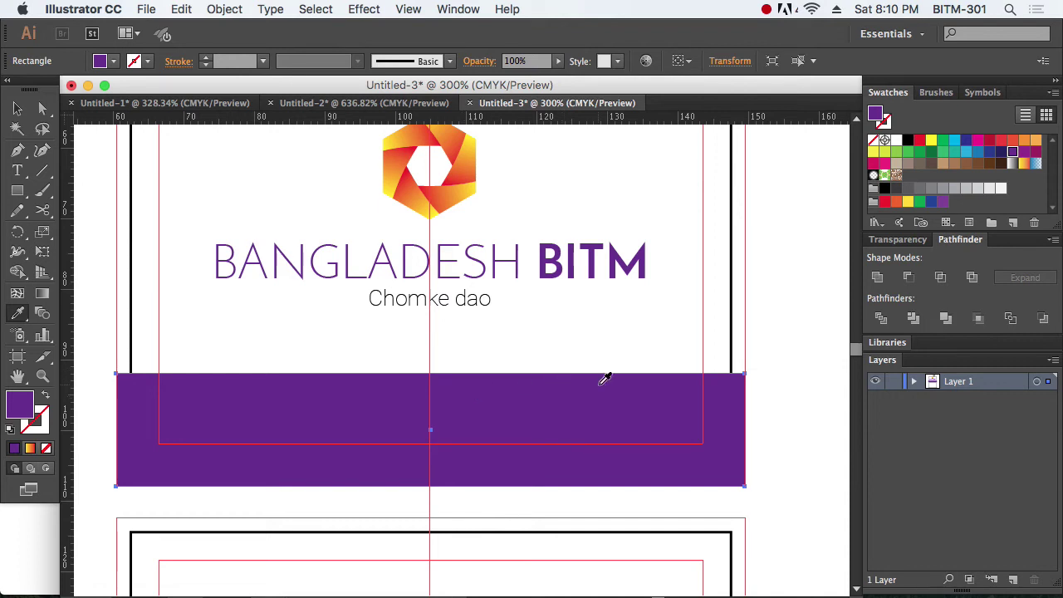
{"action": "left_click", "coordinate": [17, 109]}
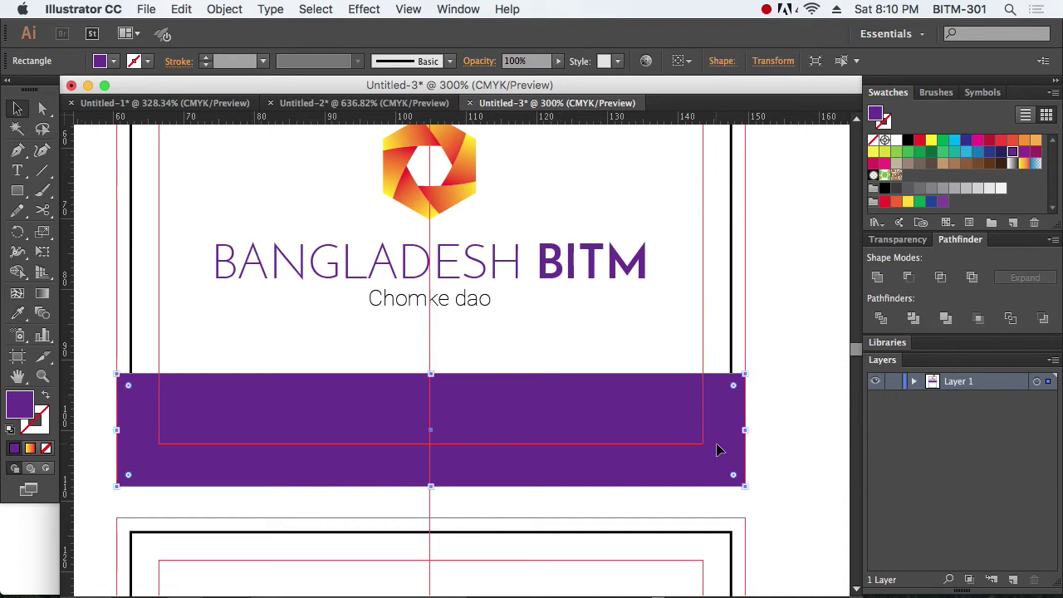
Step: Add red-orange and orange stripe copies above the purple band, sent behind it
{"action": "left_click_drag", "start_coordinate": [563, 435], "coordinate": [562, 424]}
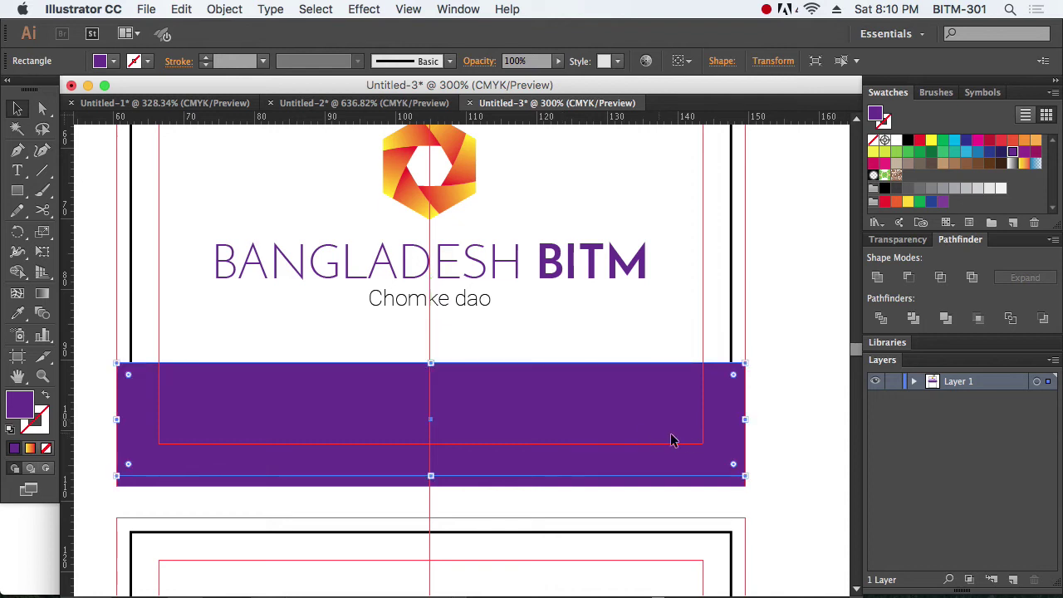
{"action": "left_click", "coordinate": [1012, 140]}
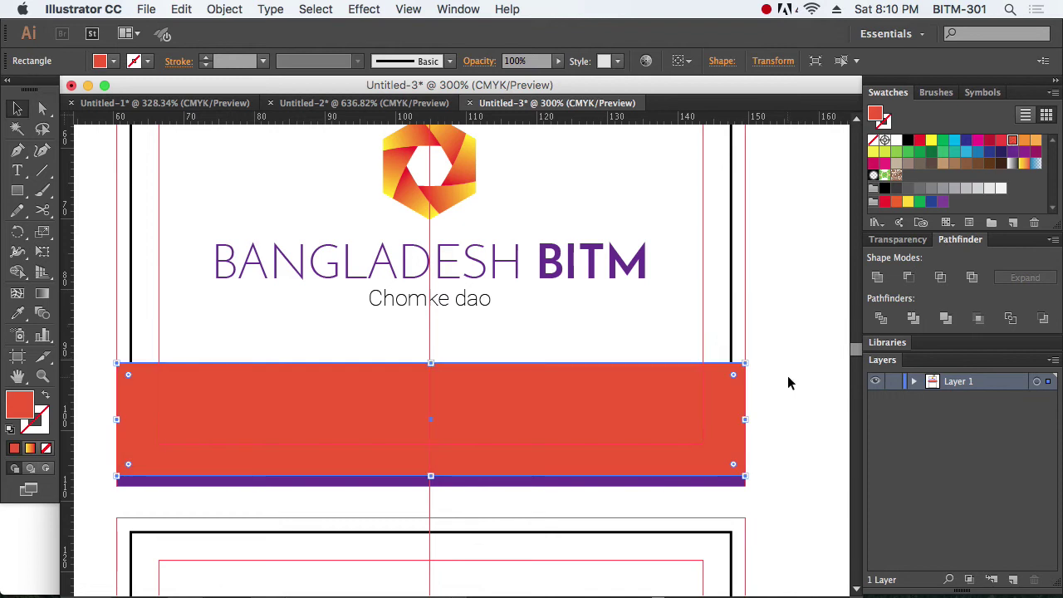
{"action": "key", "text": "super+shift+b"}
{"action": "key", "text": "super+shift+bracketleft"}
{"action": "key", "text": "super+shift+b"}
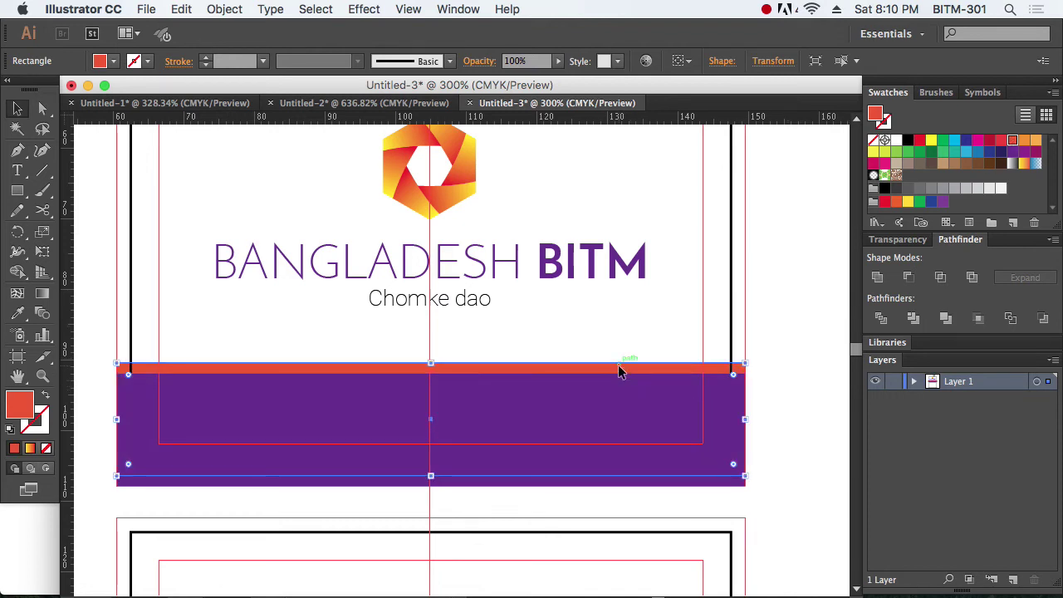
{"action": "left_click_drag", "start_coordinate": [624, 368], "coordinate": [623, 358]}
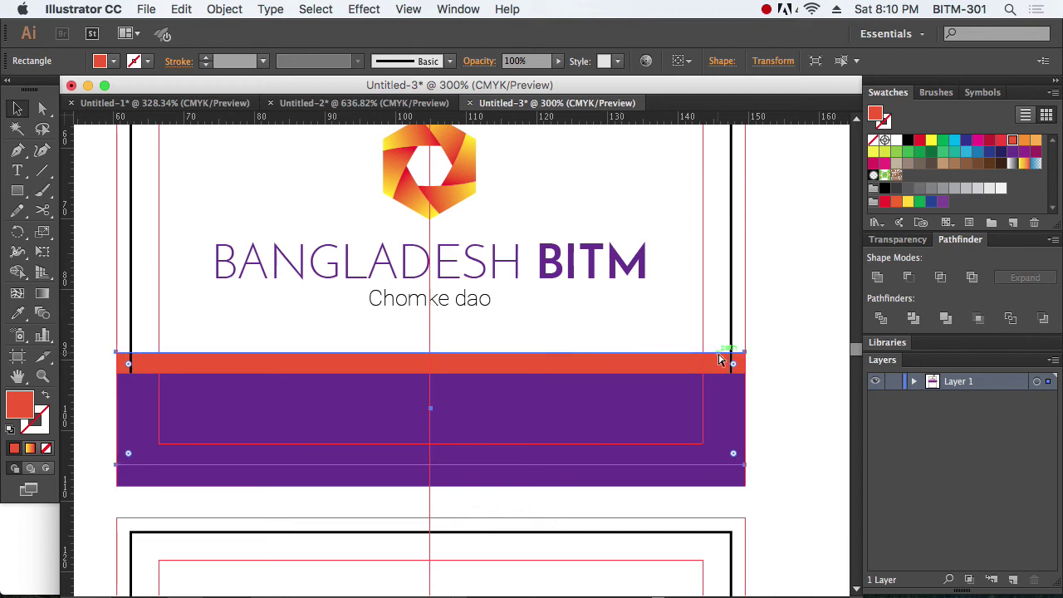
{"action": "left_click", "coordinate": [1036, 140]}
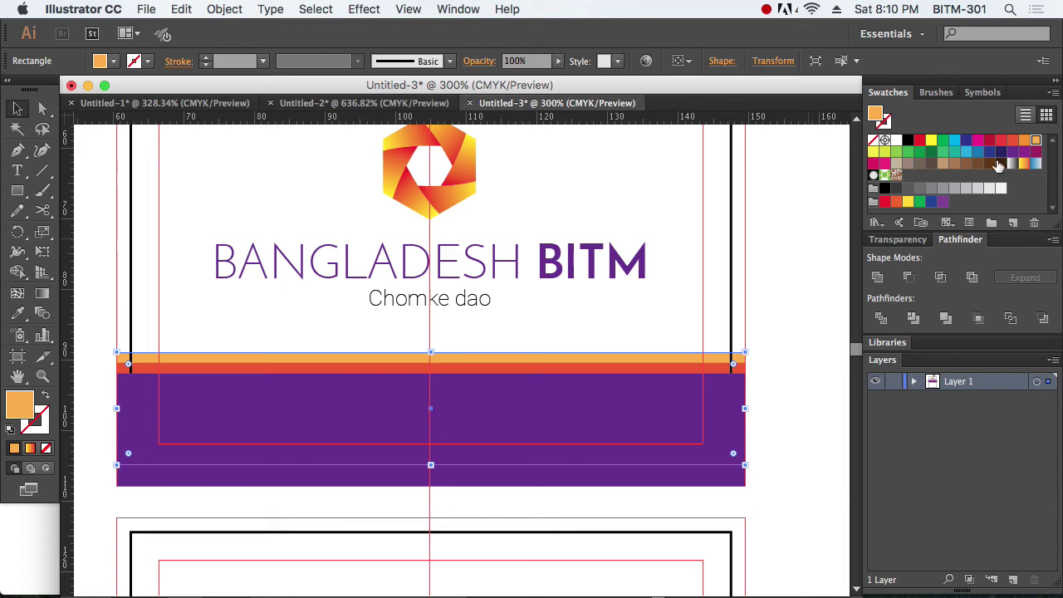
{"action": "left_click", "coordinate": [814, 316]}
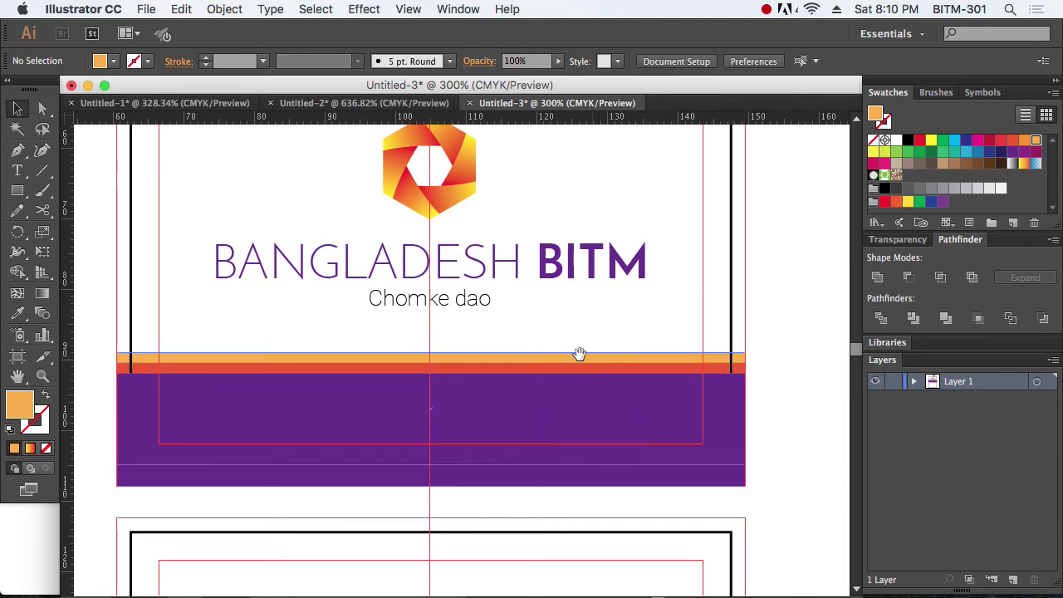
{"action": "key", "text": "super+minus"}
{"action": "key", "text": "super+minus"}
{"action": "key", "text": "super+minus"}
{"action": "left_click_drag", "start_coordinate": [232, 351], "coordinate": [625, 497]}
{"action": "scroll", "coordinate": [608, 373], "scroll_direction": "up", "scroll_amount": 4}
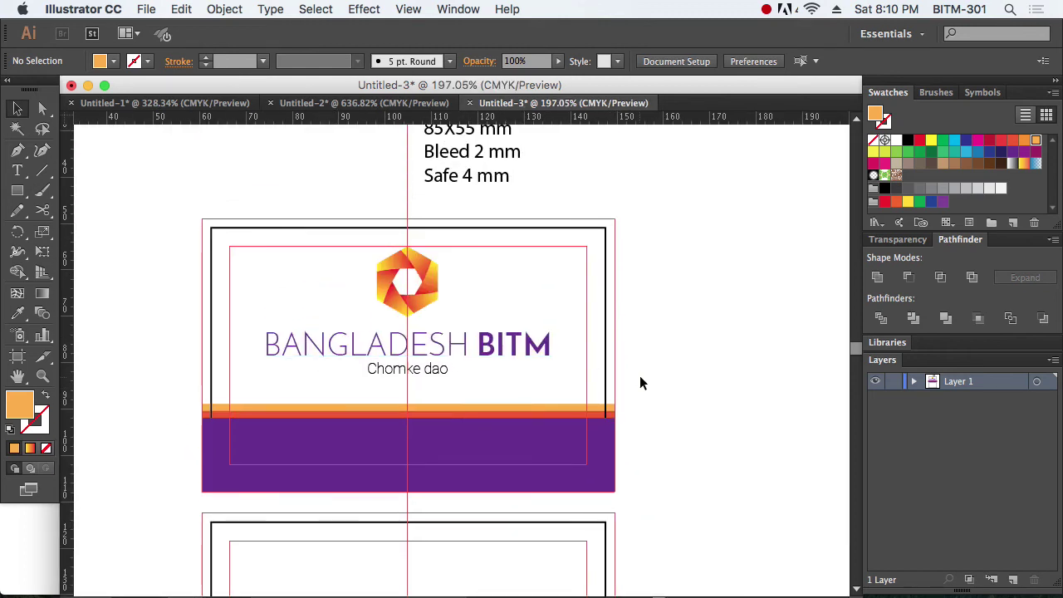
{"action": "scroll", "coordinate": [684, 385], "scroll_direction": "up", "scroll_amount": 3}
{"action": "left_click_drag", "start_coordinate": [683, 439], "coordinate": [681, 341]}
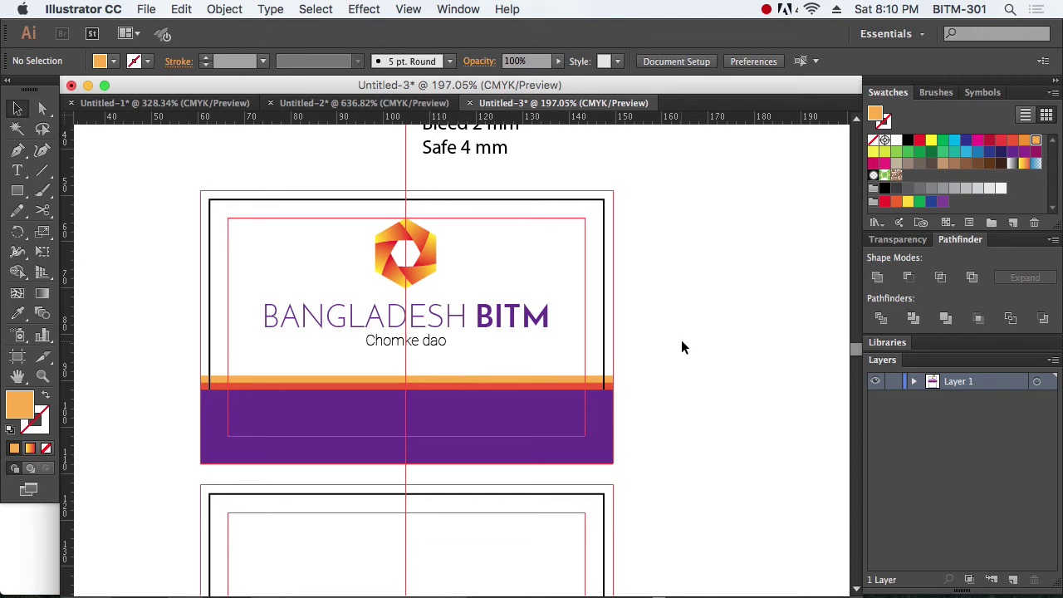
{"action": "key", "text": "t"}
{"action": "left_click", "coordinate": [677, 313]}
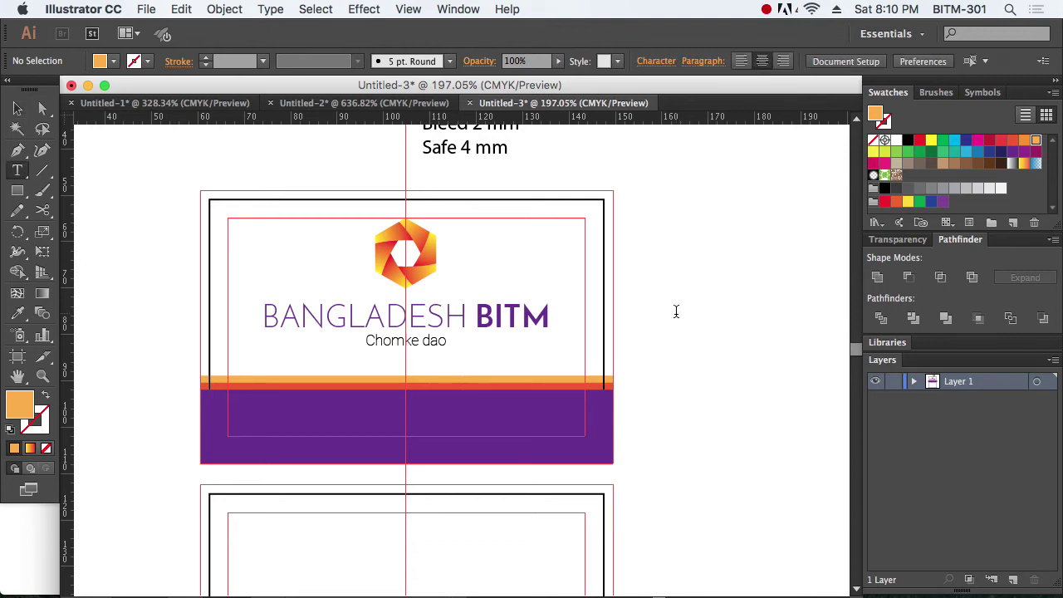
{"action": "type", "text": "www"}
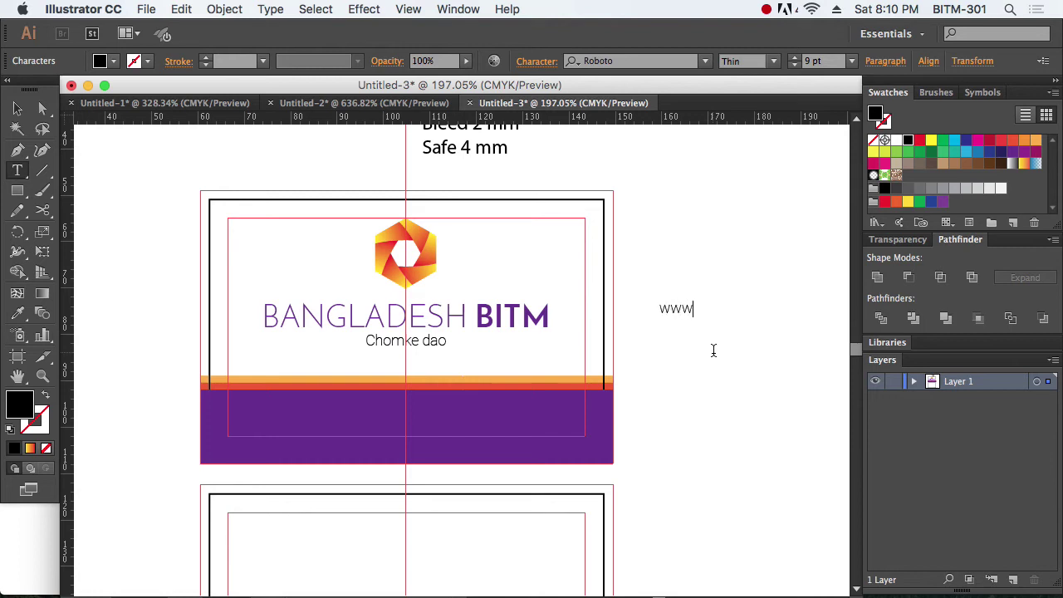
{"action": "type", "text": ".bitm.org.bd"}
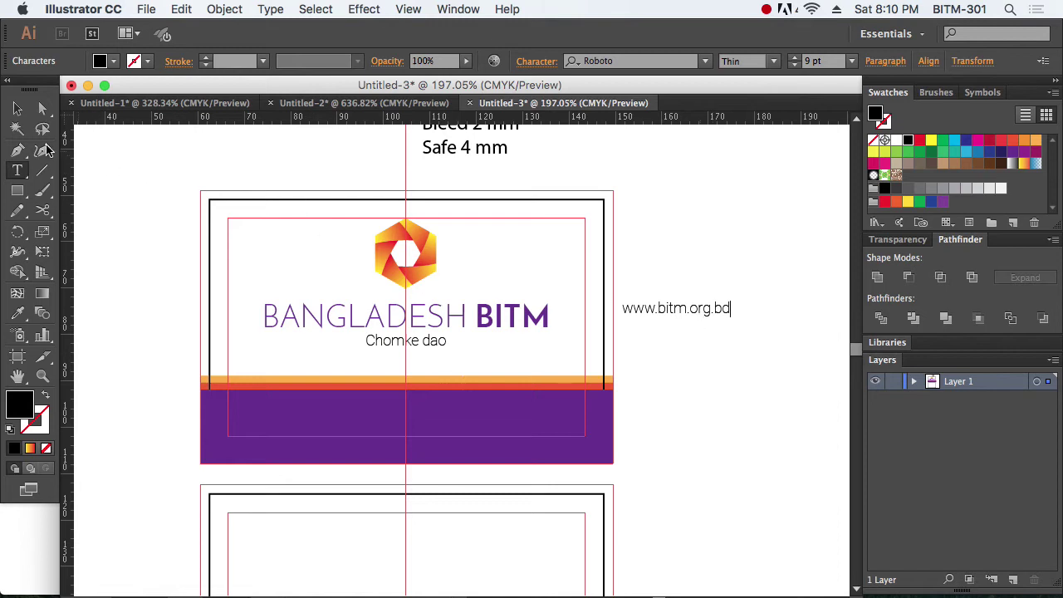
{"action": "left_click", "coordinate": [17, 108]}
{"action": "left_click_drag", "start_coordinate": [696, 312], "coordinate": [423, 427]}
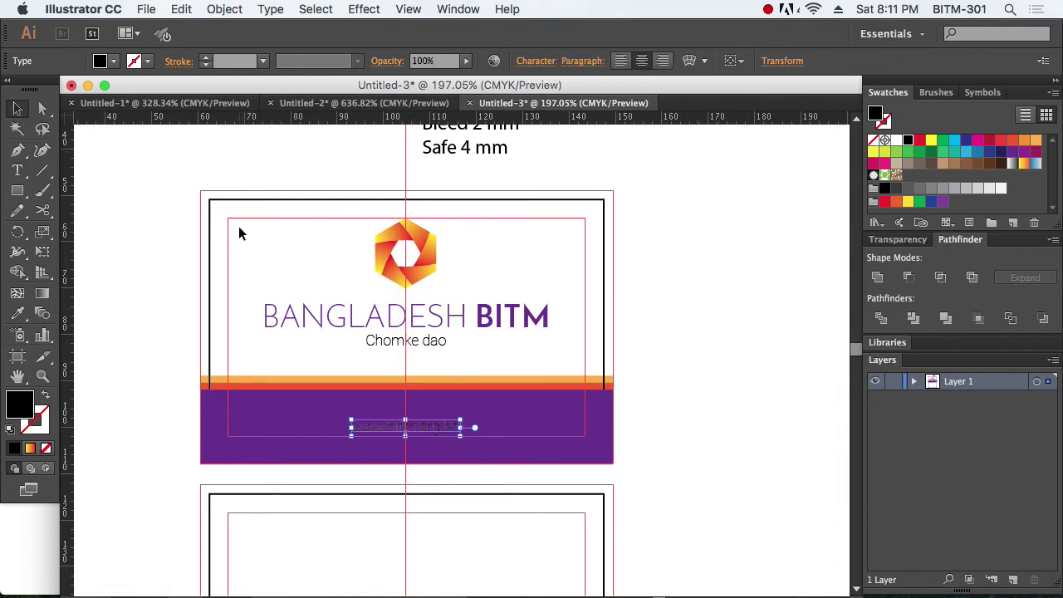
{"action": "left_click", "coordinate": [733, 445]}
{"action": "left_click_drag", "start_coordinate": [316, 390], "coordinate": [541, 460]}
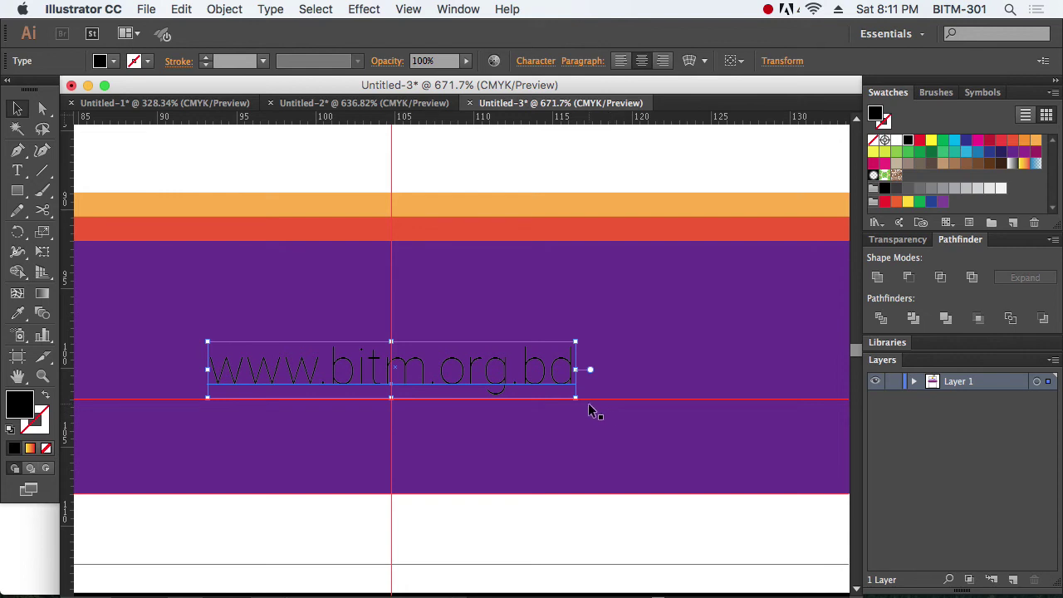
{"action": "left_click", "coordinate": [606, 518]}
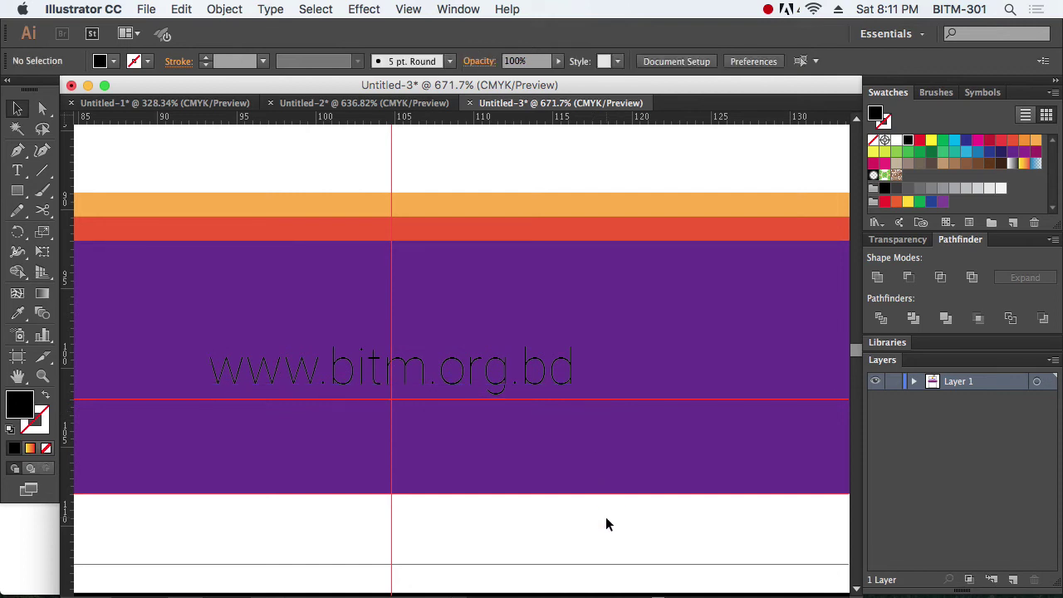
{"action": "left_click", "coordinate": [532, 378]}
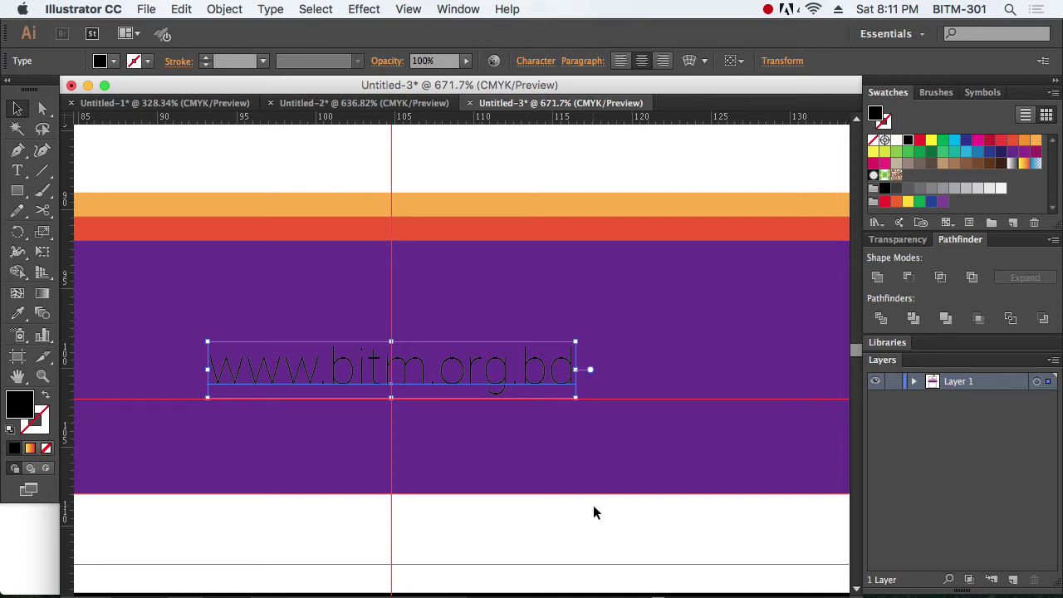
{"action": "key", "text": "i"}
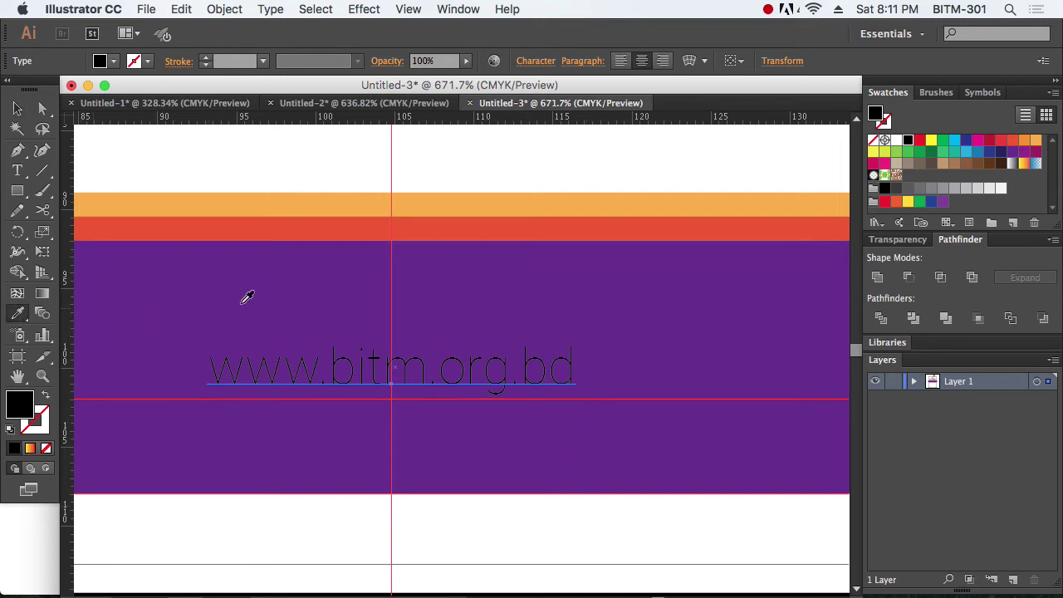
{"action": "left_click", "coordinate": [550, 197]}
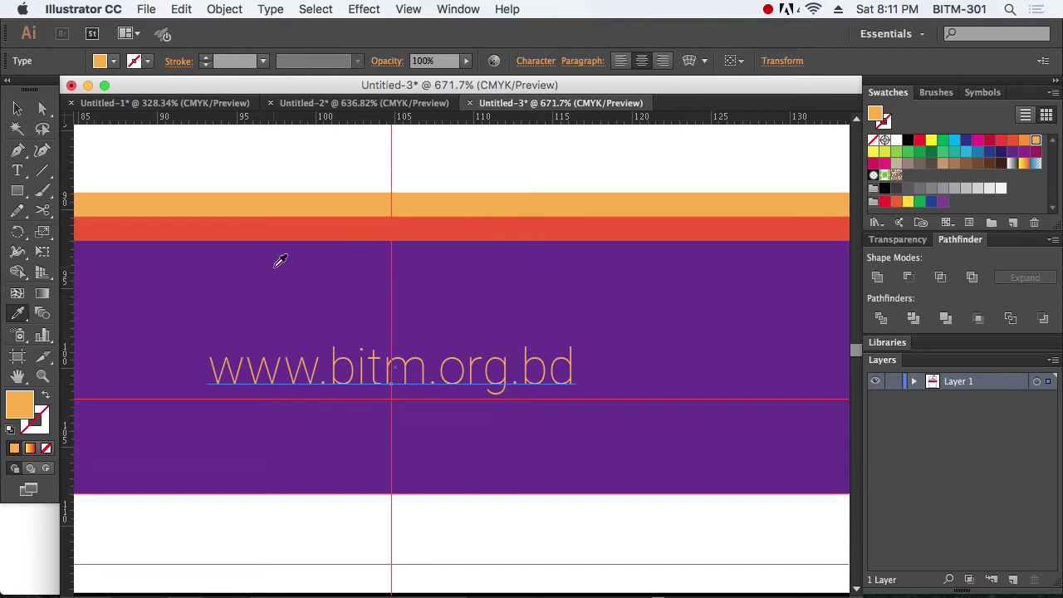
{"action": "left_click", "coordinate": [554, 222]}
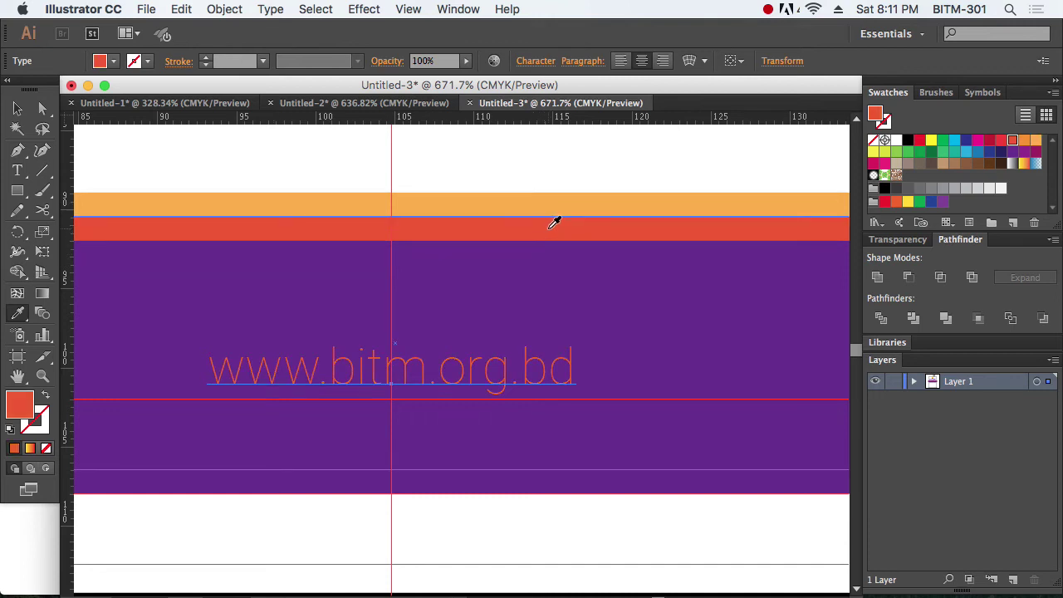
{"action": "left_click", "coordinate": [524, 156]}
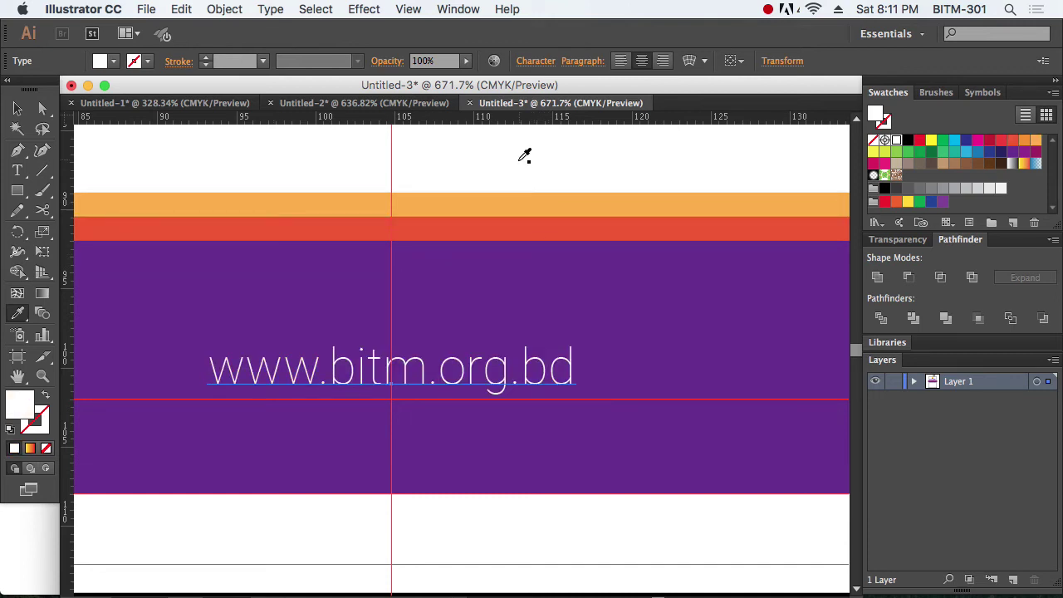
{"action": "left_click", "coordinate": [17, 109]}
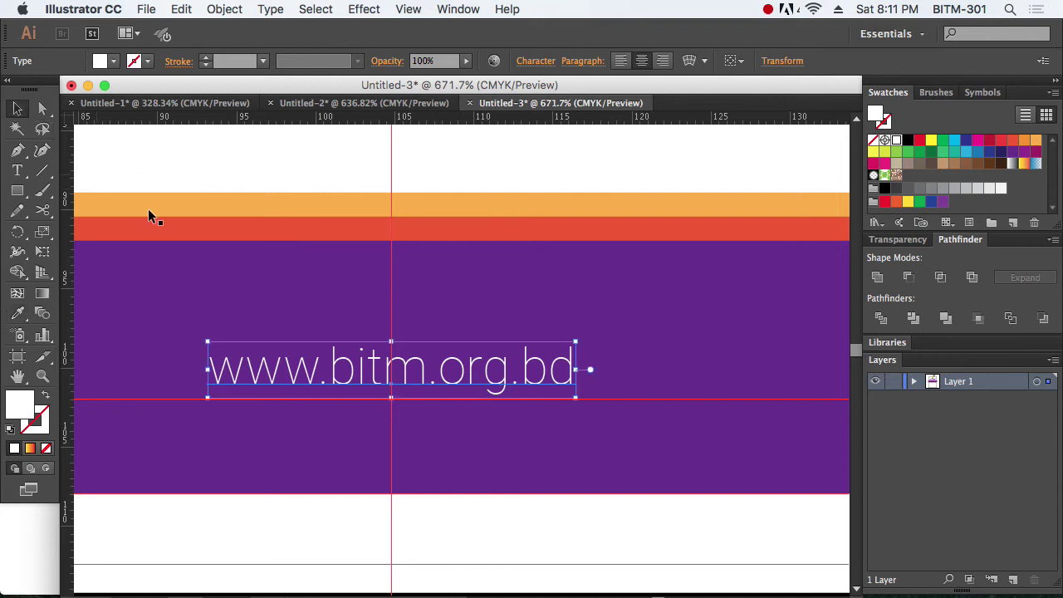
{"action": "left_click", "coordinate": [595, 527]}
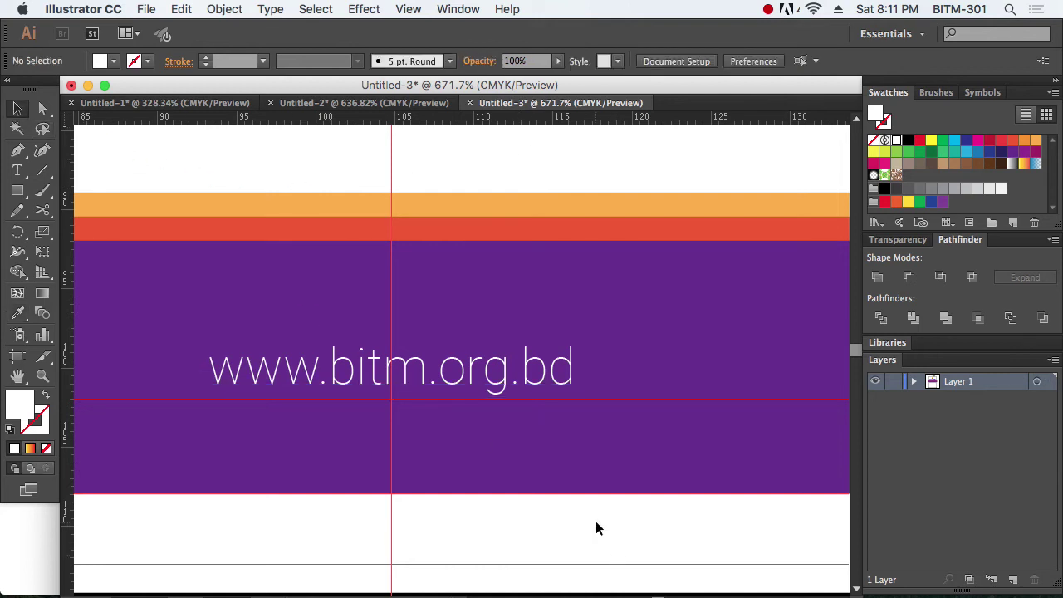
{"action": "key", "text": "super+semicolon"}
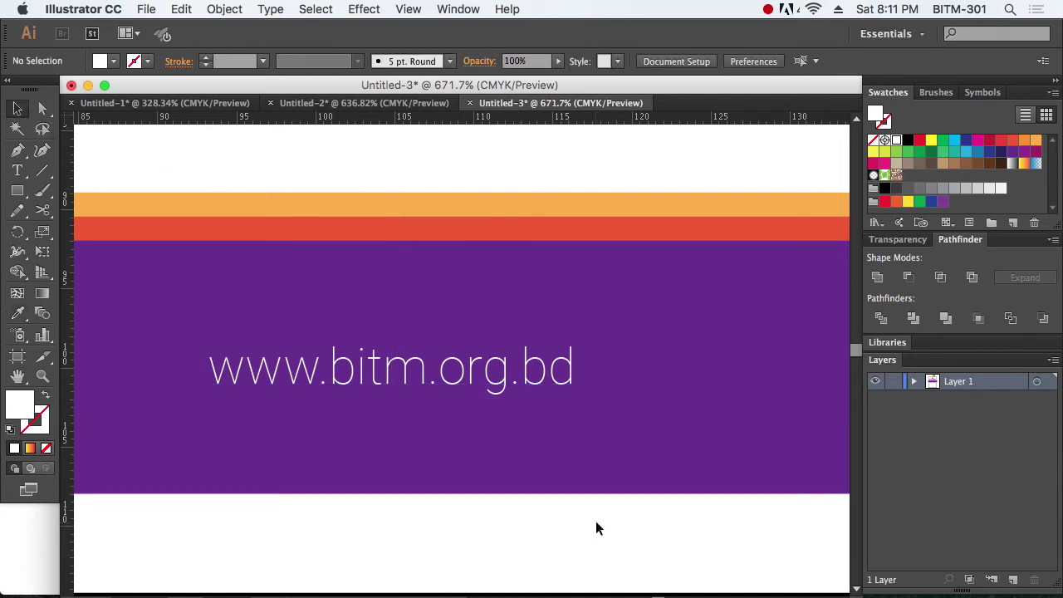
{"action": "left_click", "coordinate": [526, 400], "text": "alt+super"}
{"action": "left_click", "coordinate": [526, 400], "text": "alt+super"}
{"action": "left_click", "coordinate": [485, 394], "text": "alt+super"}
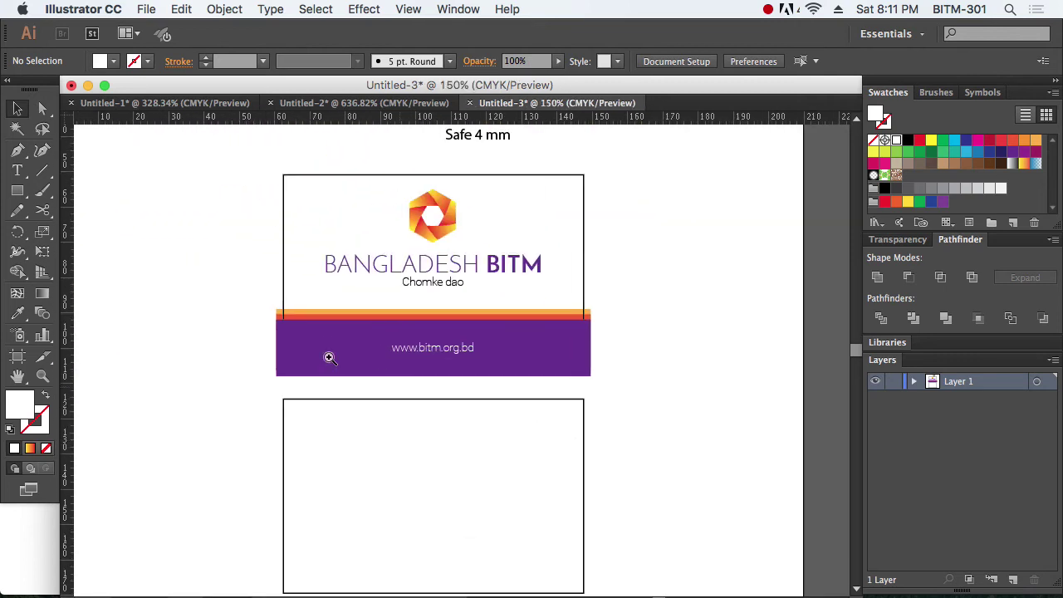
{"action": "left_click_drag", "start_coordinate": [190, 264], "coordinate": [621, 432]}
{"action": "left_click", "coordinate": [531, 366]}
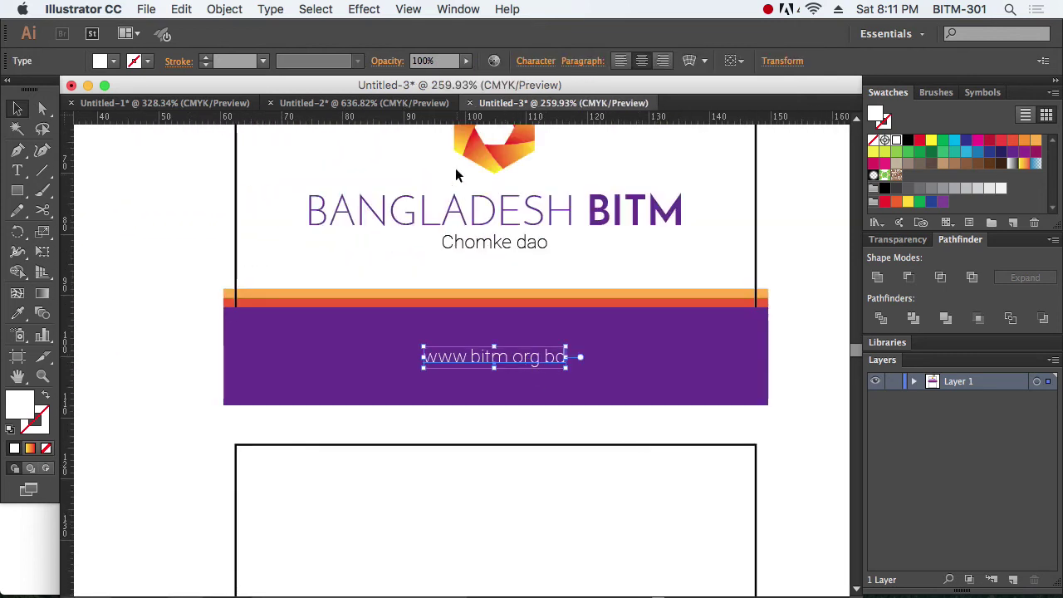
{"action": "left_click", "coordinate": [771, 230]}
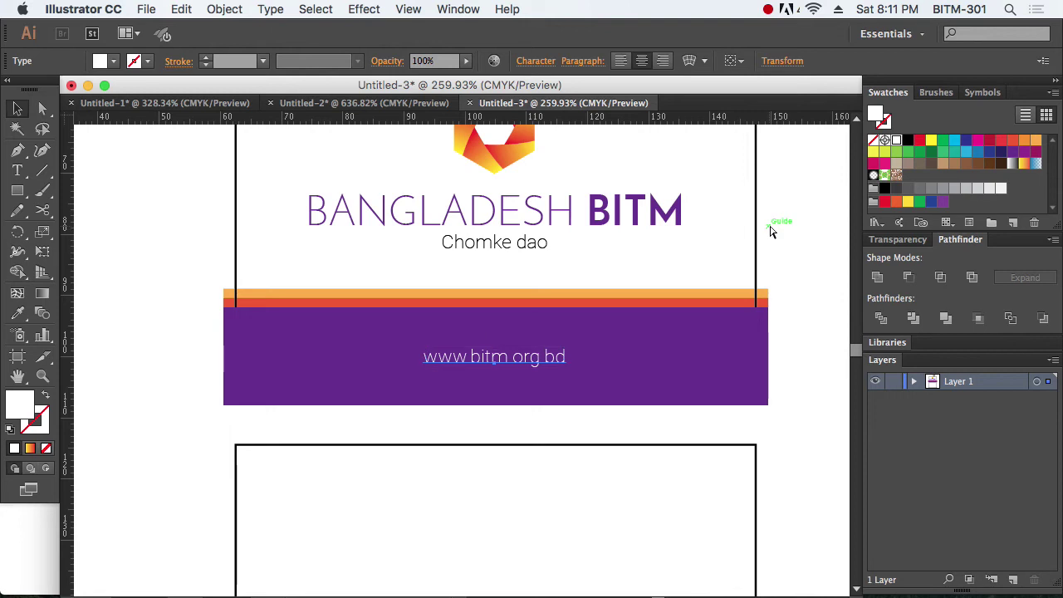
Step: Set the web address font size to 10 pt in the Character panel
{"action": "key", "text": "super+t"}
{"action": "key", "text": "super+z"}
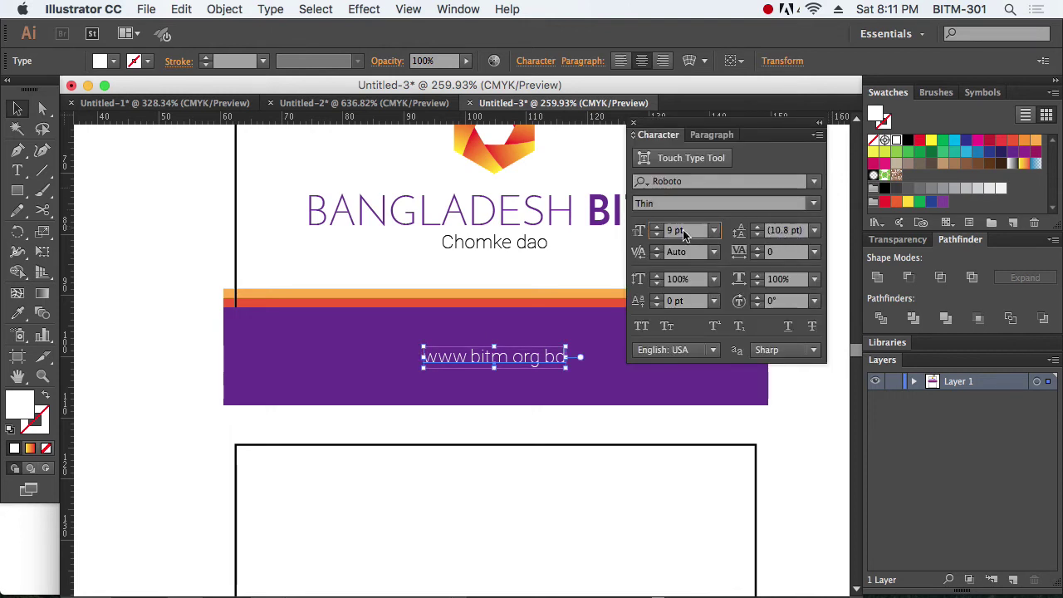
{"action": "left_click", "coordinate": [647, 233]}
{"action": "type", "text": "1"}
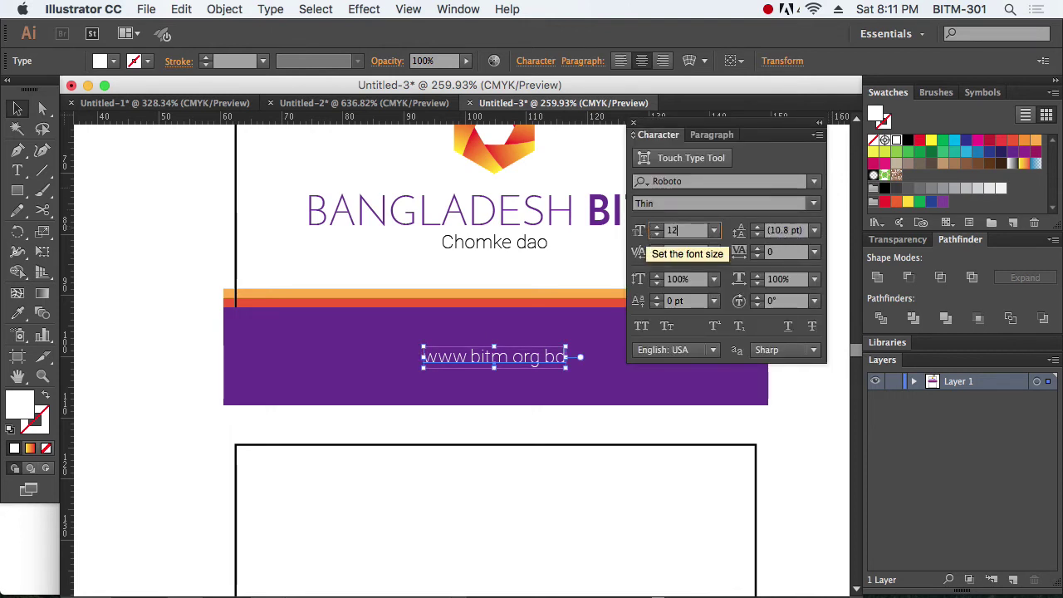
{"action": "type", "text": "2"}
{"action": "key", "text": "Return"}
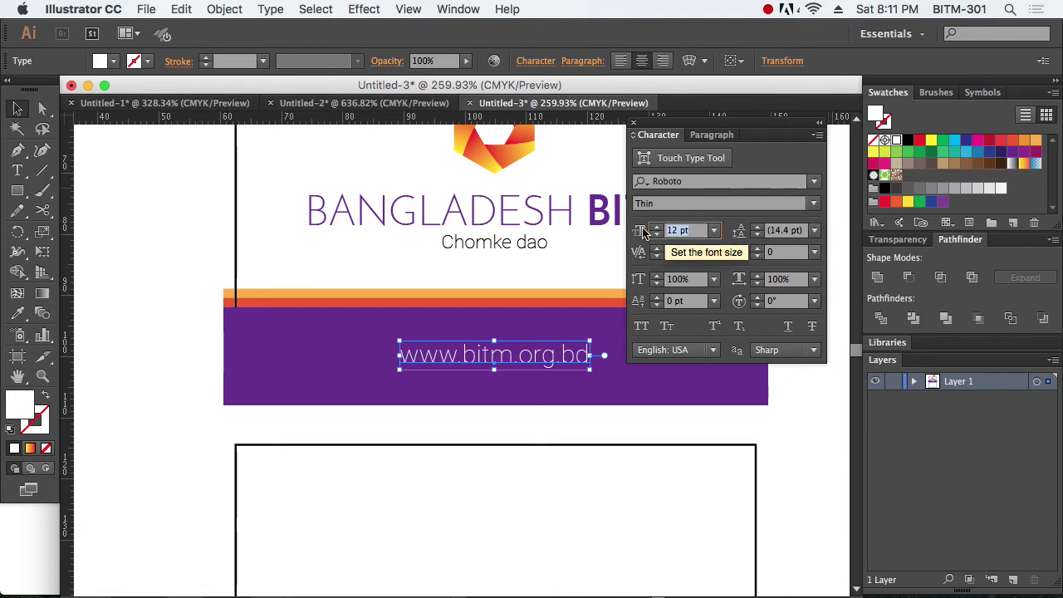
{"action": "type", "text": "10"}
{"action": "key", "text": "Return"}
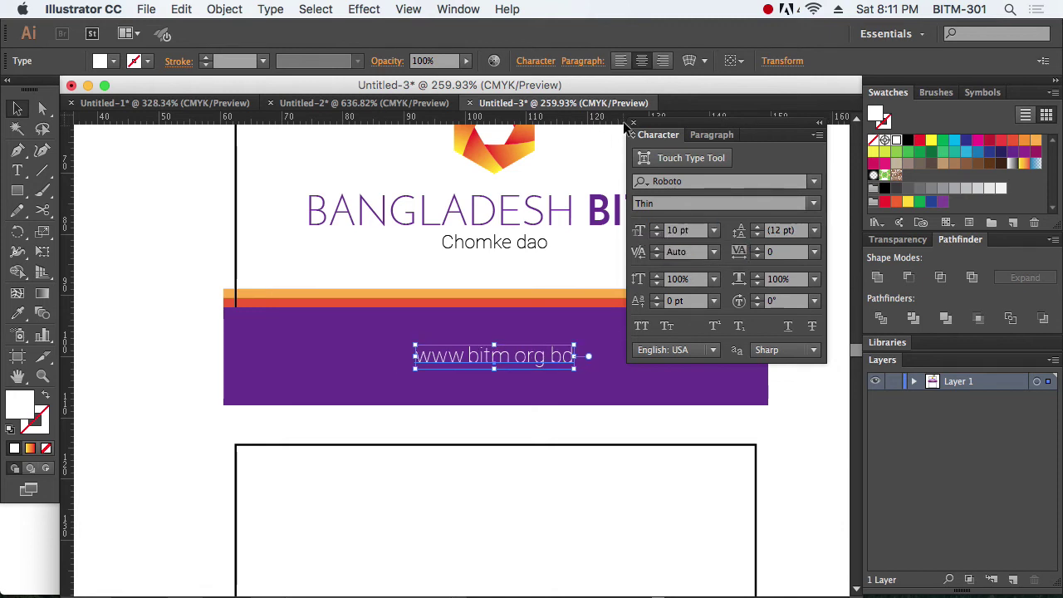
{"action": "key", "text": "Escape"}
{"action": "left_click", "coordinate": [793, 348]}
{"action": "scroll", "coordinate": [703, 332], "scroll_direction": "right", "scroll_amount": 3}
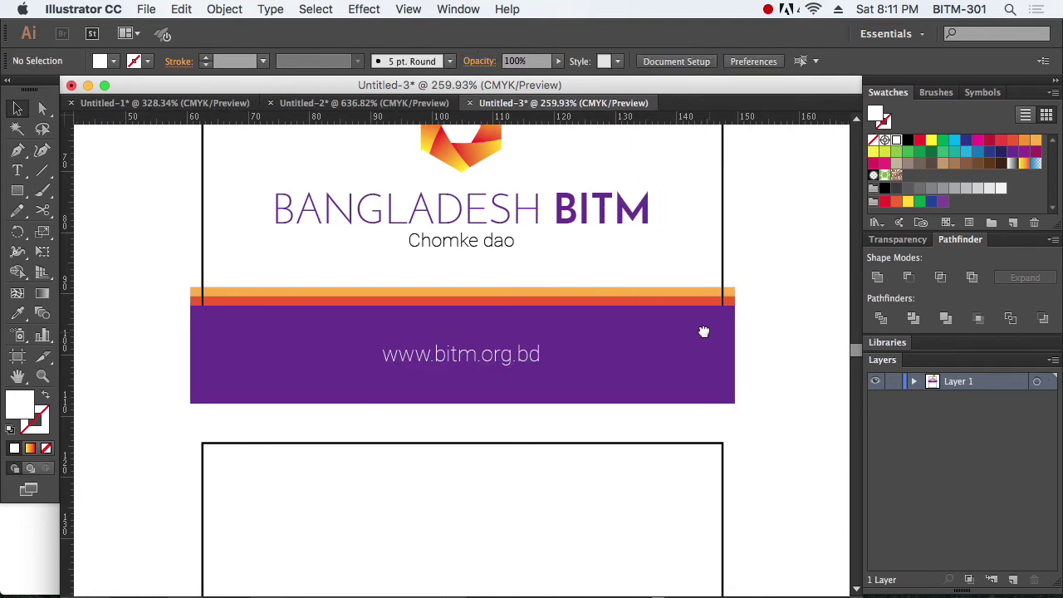
Step: Frame both business cards in view and show the guides again
{"action": "scroll", "coordinate": [801, 338], "scroll_direction": "up", "scroll_amount": 2}
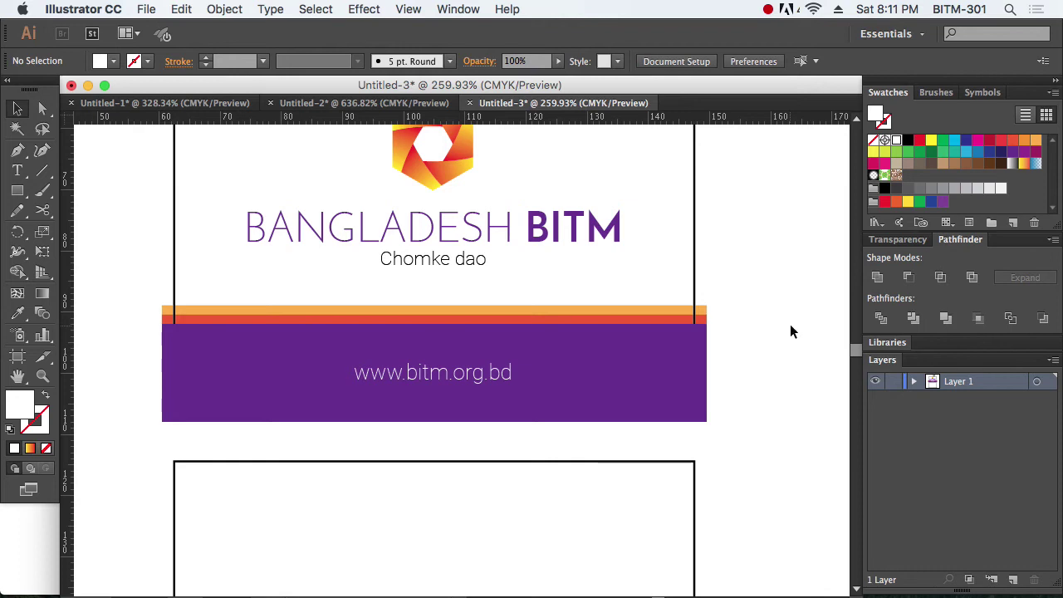
{"action": "key", "text": "super+minus"}
{"action": "key", "text": "super+minus"}
{"action": "left_click_drag", "start_coordinate": [163, 233], "coordinate": [601, 498]}
{"action": "scroll", "coordinate": [624, 387], "scroll_direction": "down", "scroll_amount": 5}
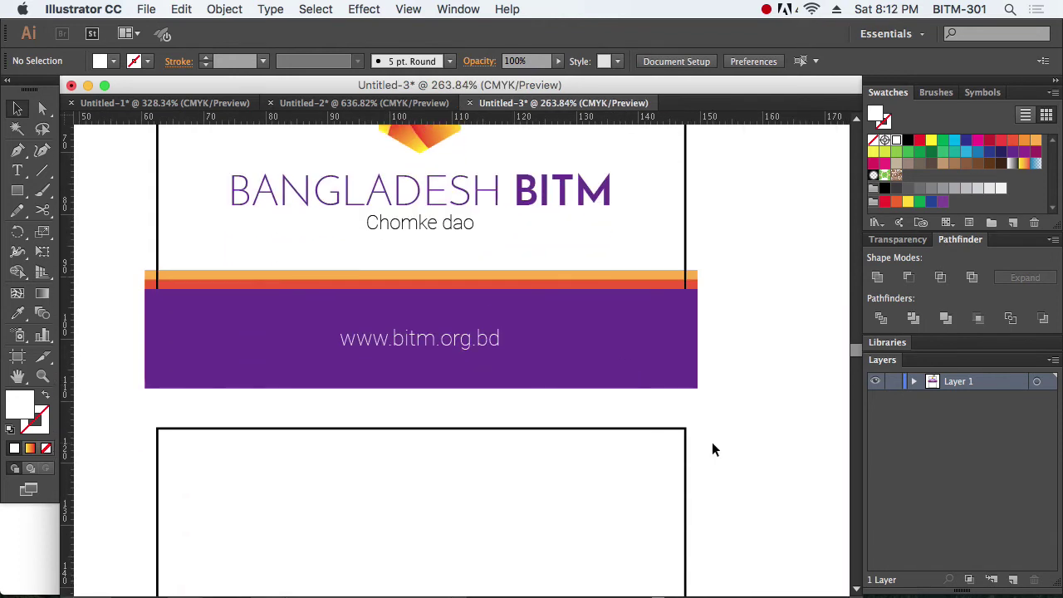
{"action": "key", "text": "super+minus"}
{"action": "key", "text": "super+minus"}
{"action": "scroll", "coordinate": [477, 440], "scroll_direction": "down", "scroll_amount": 1}
{"action": "left_click_drag", "start_coordinate": [208, 240], "coordinate": [767, 549]}
{"action": "key", "text": "super+semicolon"}
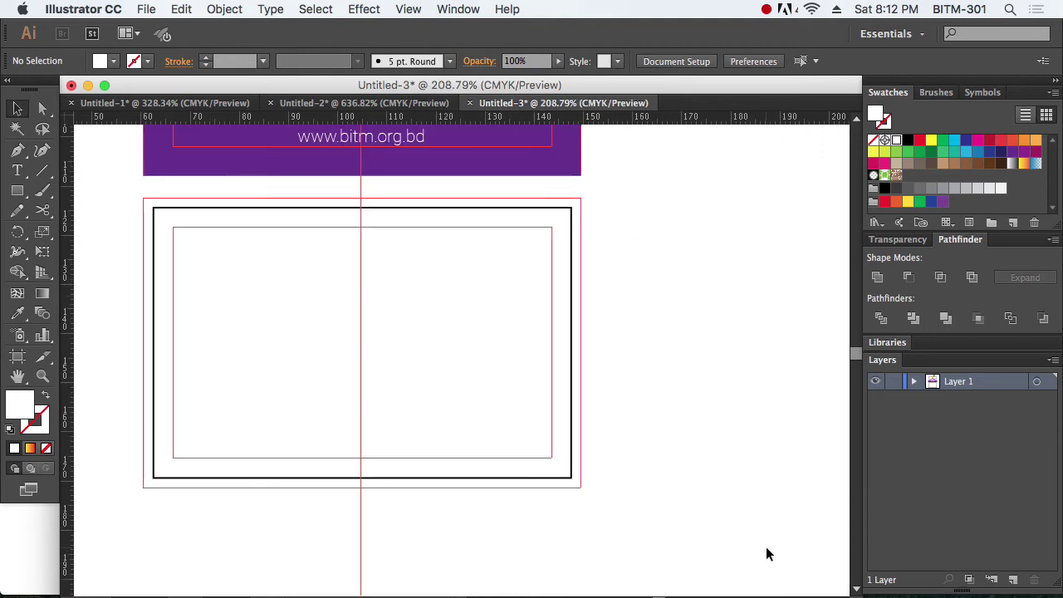
{"action": "key", "text": "super+minus"}
{"action": "scroll", "coordinate": [554, 387], "scroll_direction": "right", "scroll_amount": 1}
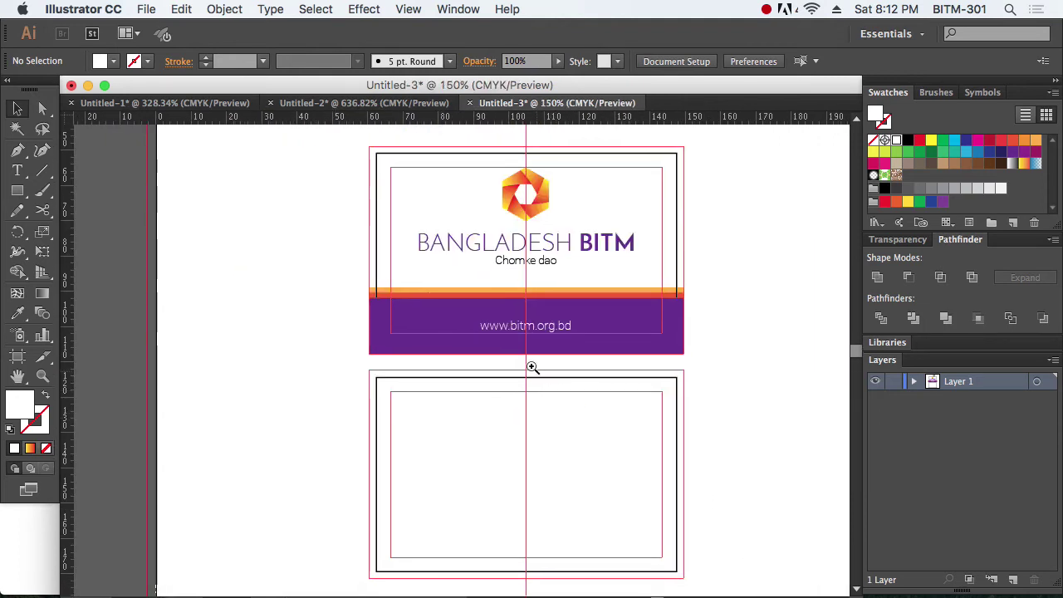
{"action": "left_click_drag", "start_coordinate": [325, 147], "coordinate": [784, 586]}
{"action": "scroll", "coordinate": [724, 463], "scroll_direction": "down", "scroll_amount": 1}
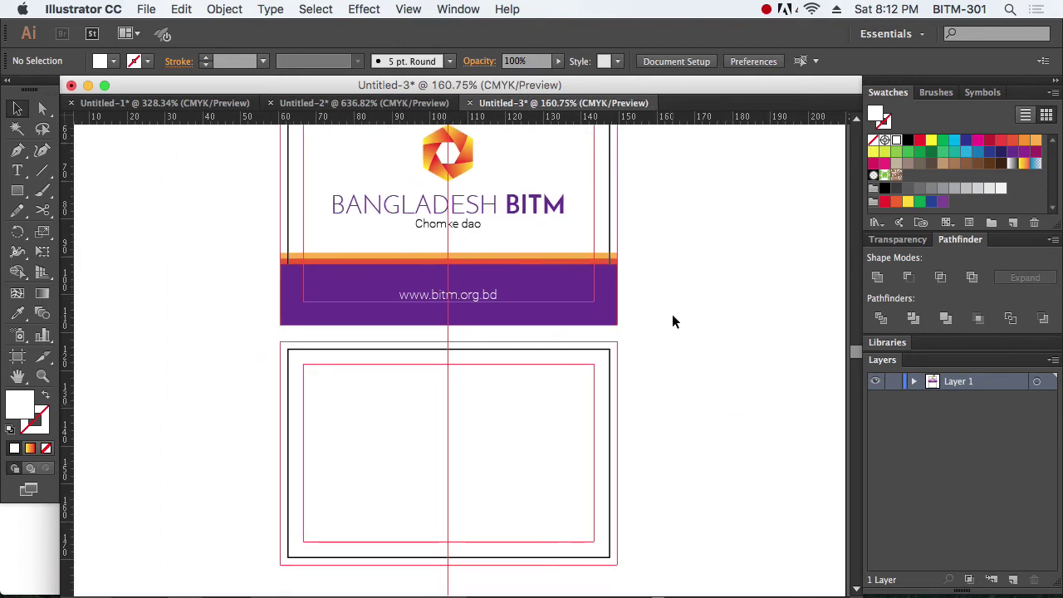
Step: Reflect the purple band and stripes downward and join the copy to the original
{"action": "left_click_drag", "start_coordinate": [672, 321], "coordinate": [577, 254]}
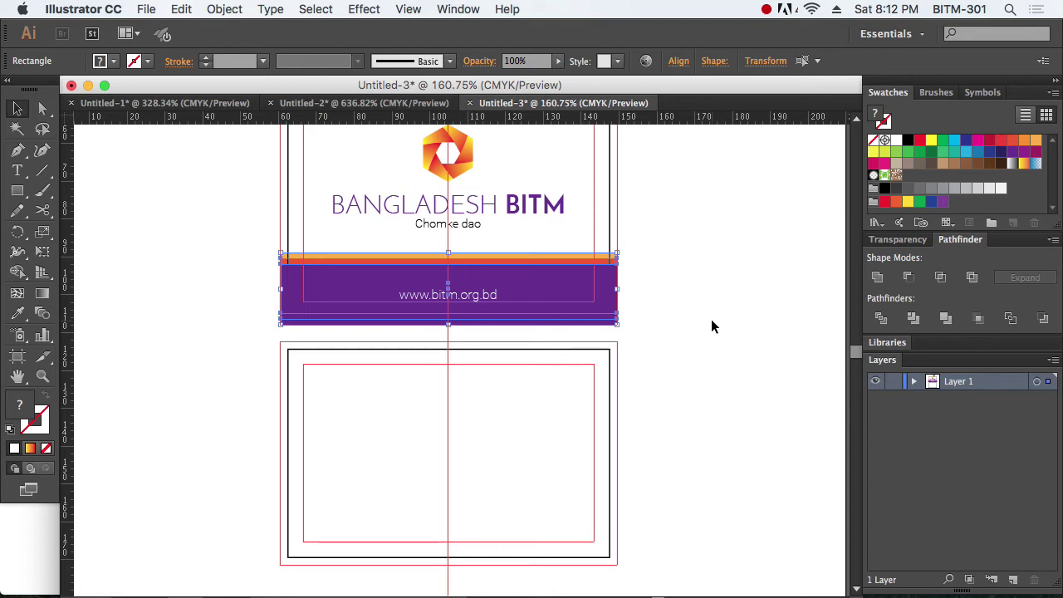
{"action": "left_click_drag", "start_coordinate": [18, 232], "coordinate": [105, 249]}
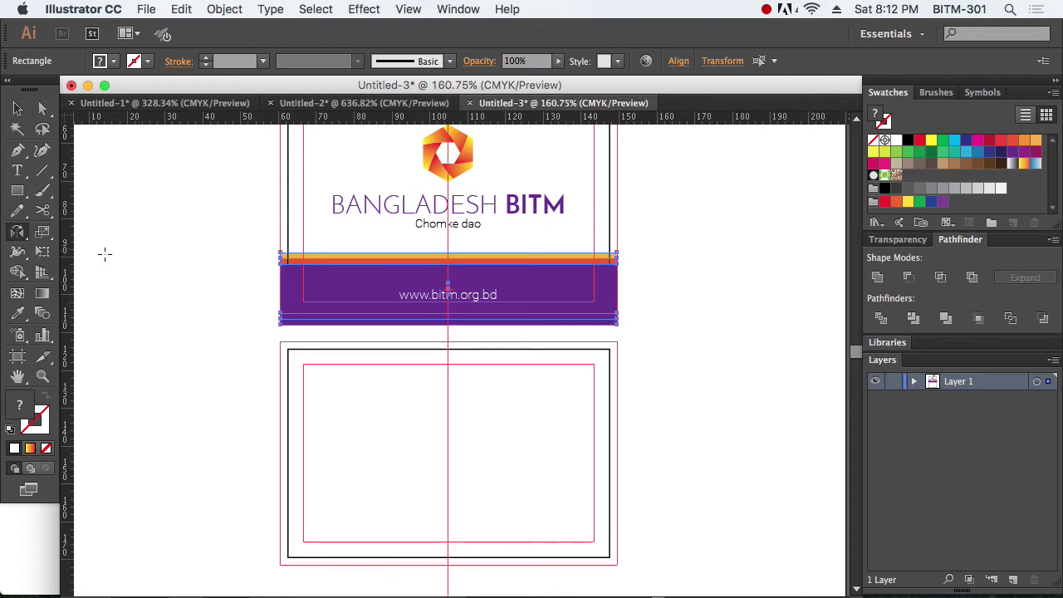
{"action": "left_click", "coordinate": [274, 337]}
{"action": "left_click_drag", "start_coordinate": [615, 353], "coordinate": [653, 340]}
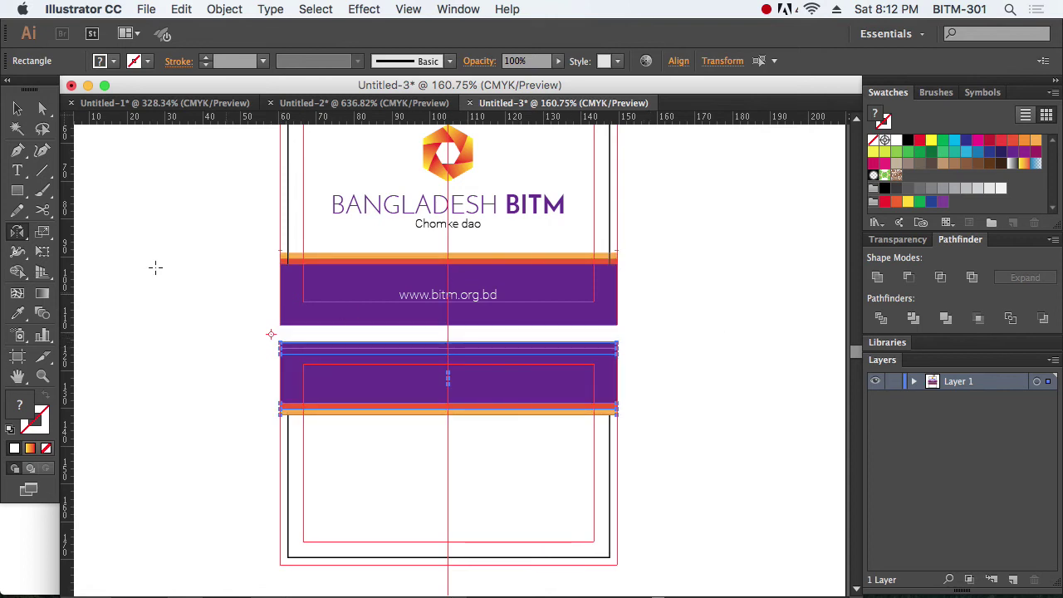
{"action": "left_click", "coordinate": [18, 108]}
{"action": "scroll", "coordinate": [486, 419], "scroll_direction": "up", "scroll_amount": 2}
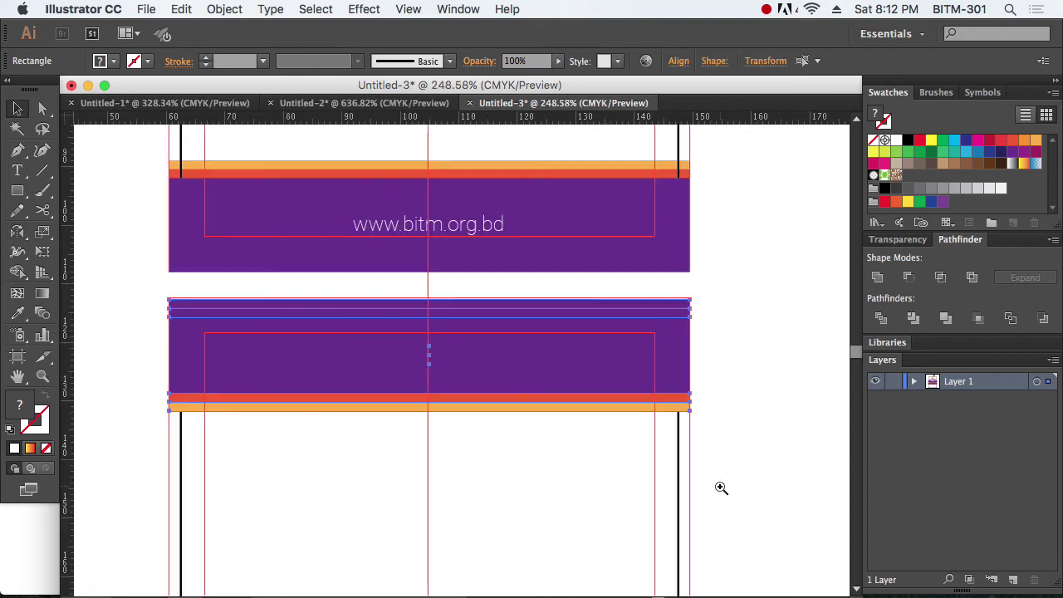
{"action": "left_click_drag", "start_coordinate": [615, 403], "coordinate": [562, 354]}
{"action": "left_click", "coordinate": [764, 407]}
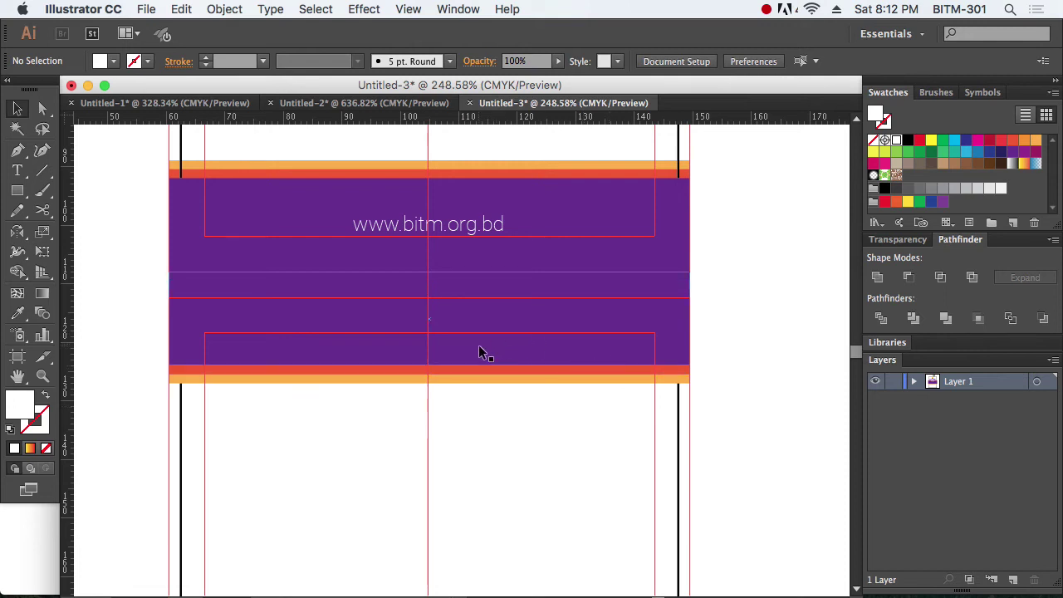
{"action": "scroll", "coordinate": [524, 272], "scroll_direction": "up", "scroll_amount": 5}
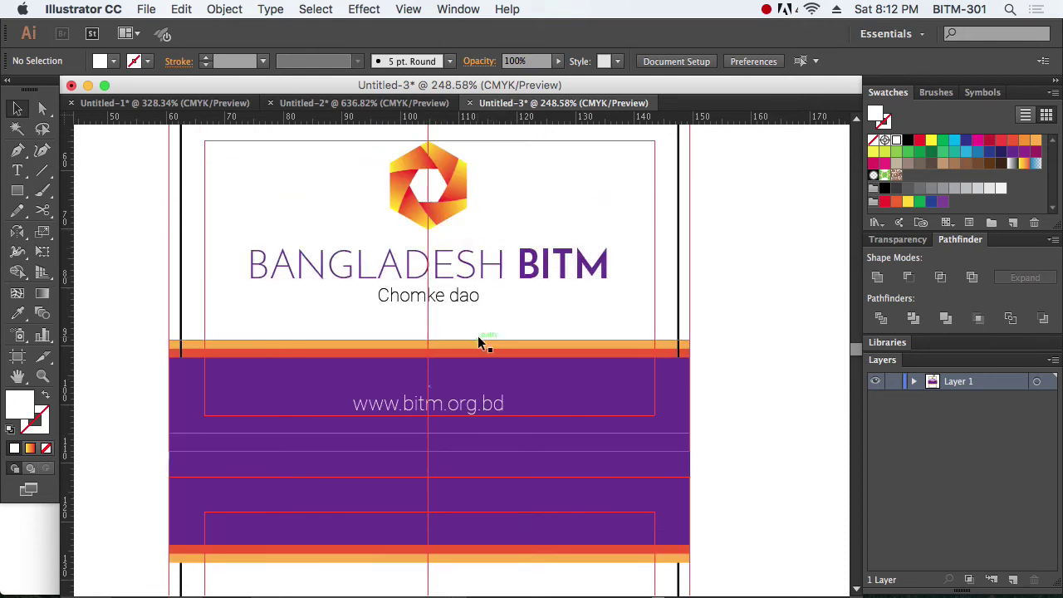
{"action": "scroll", "coordinate": [536, 378], "scroll_direction": "down", "scroll_amount": 5}
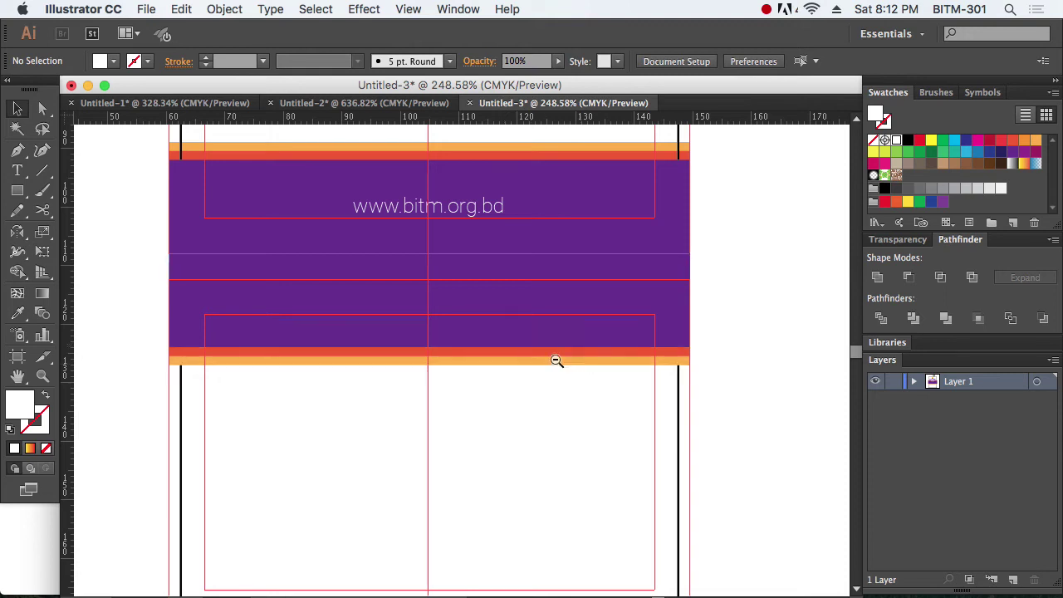
{"action": "left_click", "coordinate": [459, 332], "text": "alt+super"}
{"action": "left_click", "coordinate": [459, 332], "text": "alt+super"}
{"action": "scroll", "coordinate": [581, 407], "scroll_direction": "down", "scroll_amount": 2}
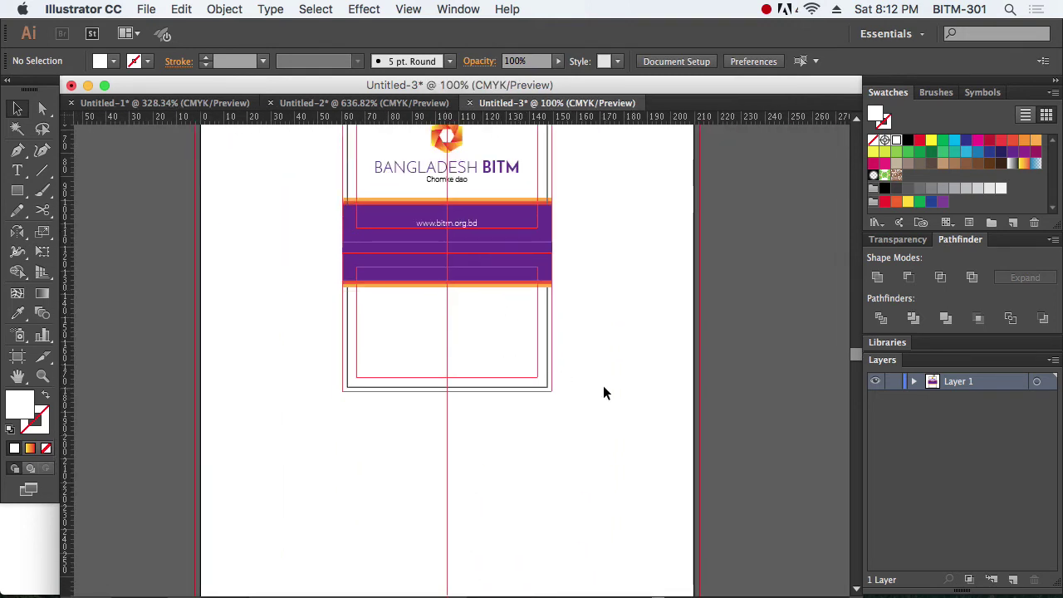
Step: Unlock the guides, shift the lower card's shapes down, and lock the guides again
{"action": "right_click", "coordinate": [604, 393]}
{"action": "left_click", "coordinate": [631, 496]}
{"action": "key", "text": "super+a"}
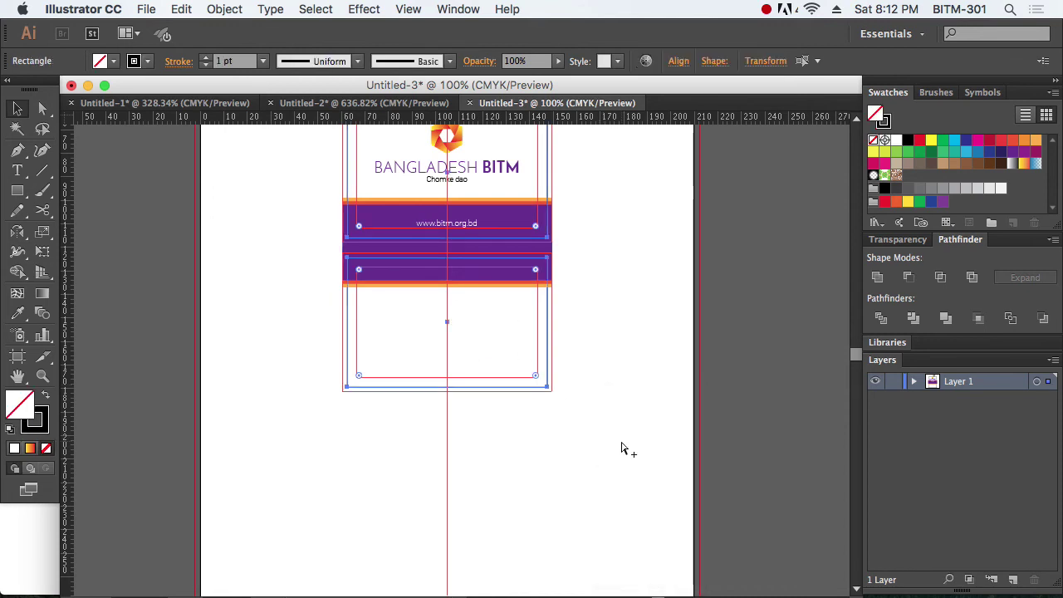
{"action": "left_click_drag", "start_coordinate": [637, 466], "coordinate": [301, 249]}
{"action": "left_click_drag", "start_coordinate": [505, 277], "coordinate": [503, 307]}
{"action": "left_click", "coordinate": [619, 335]}
{"action": "right_click", "coordinate": [613, 332]}
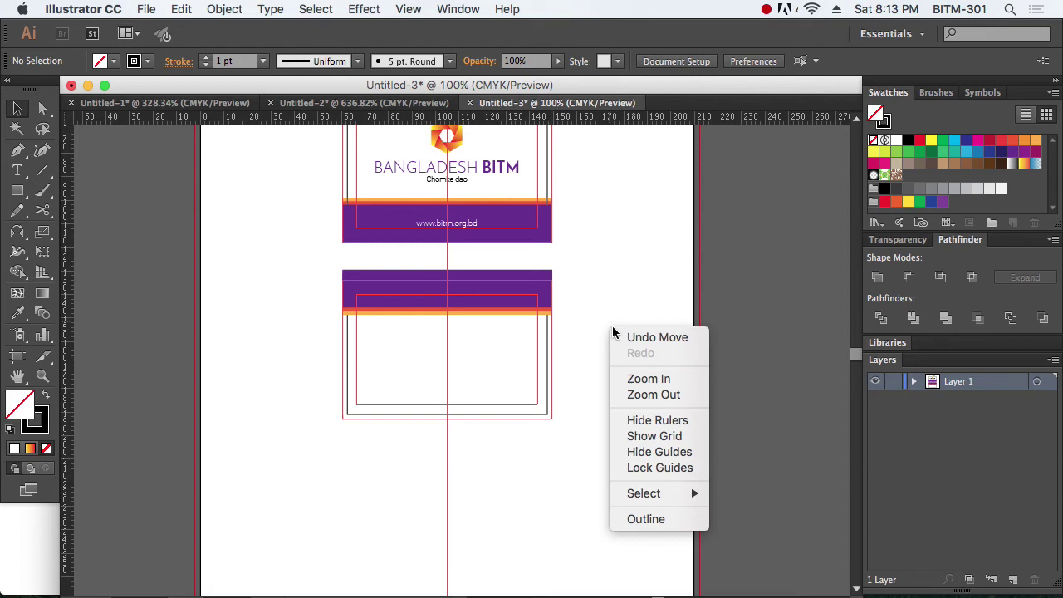
{"action": "left_click", "coordinate": [650, 467]}
Step: Move the mirrored purple band down onto the back card
{"action": "left_click_drag", "start_coordinate": [599, 455], "coordinate": [541, 402]}
{"action": "left_click", "coordinate": [625, 439]}
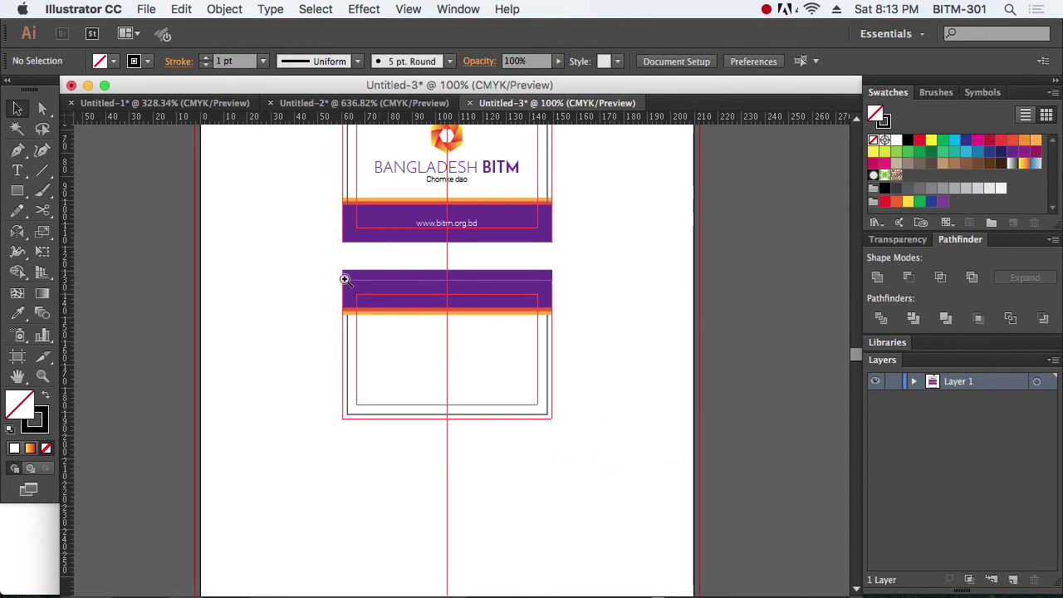
{"action": "left_click_drag", "start_coordinate": [304, 247], "coordinate": [634, 361]}
{"action": "left_click_drag", "start_coordinate": [723, 429], "coordinate": [158, 241]}
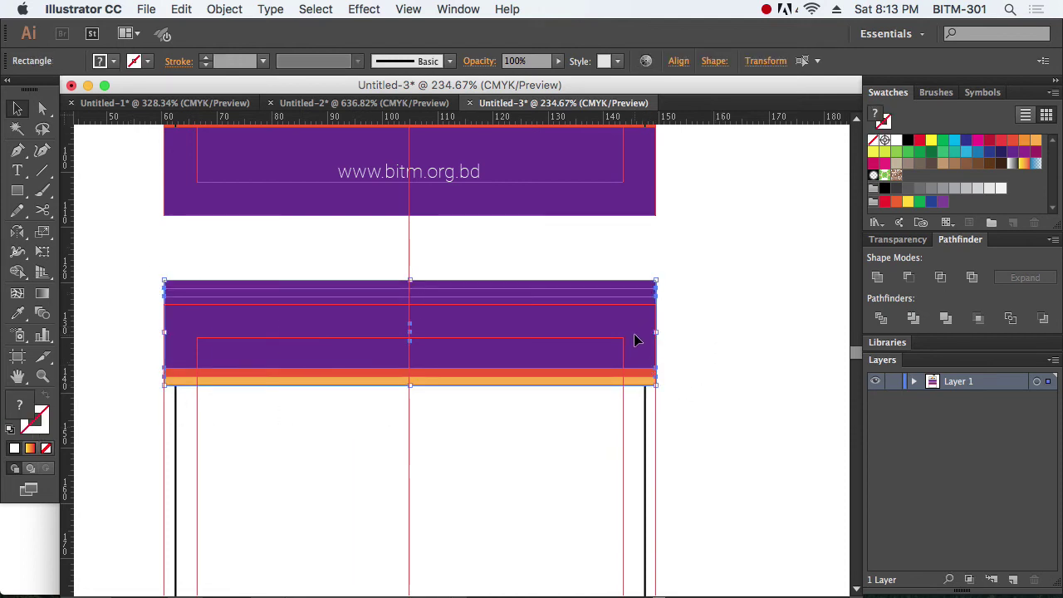
{"action": "left_click_drag", "start_coordinate": [635, 339], "coordinate": [641, 365]}
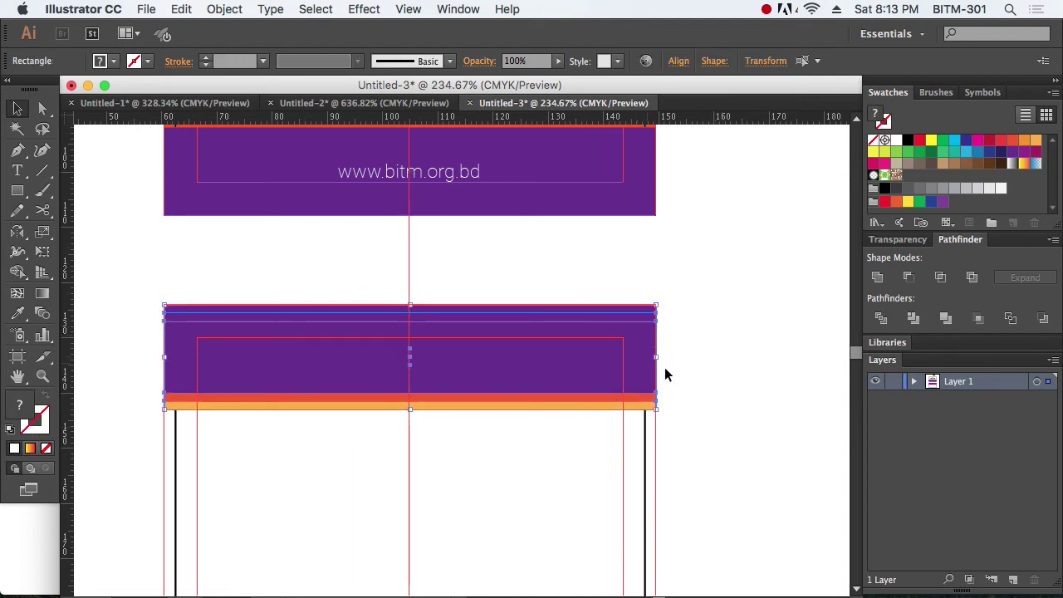
{"action": "left_click", "coordinate": [727, 379]}
{"action": "left_click", "coordinate": [451, 319], "text": "alt+super"}
{"action": "left_click", "coordinate": [458, 327], "text": "alt+super"}
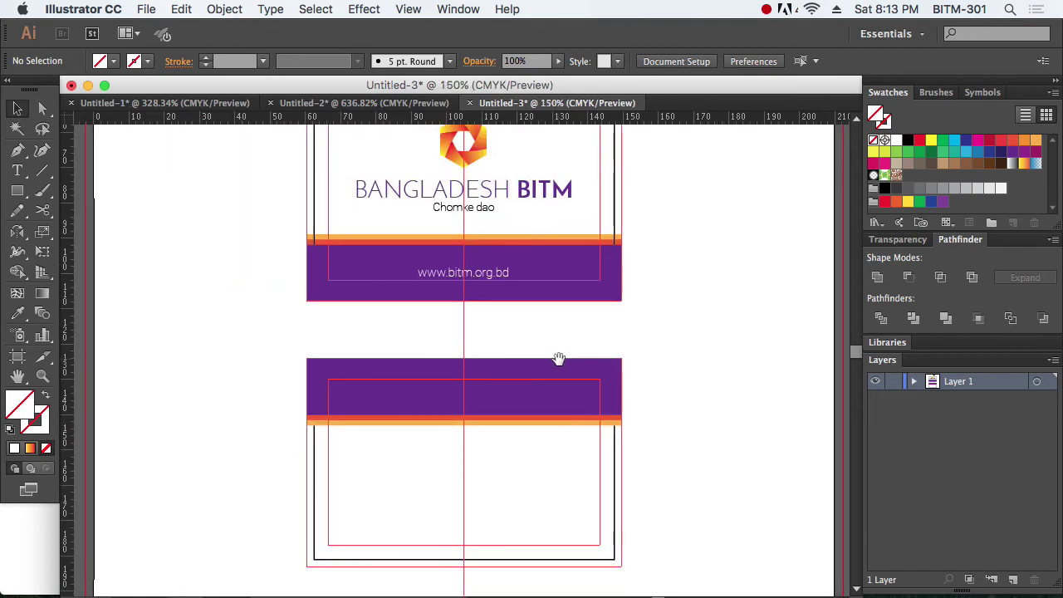
{"action": "left_click", "coordinate": [608, 281]}
{"action": "left_click", "coordinate": [703, 356]}
Step: Zoom in closely on the back card's purple and orange bands
{"action": "left_click_drag", "start_coordinate": [249, 340], "coordinate": [572, 479]}
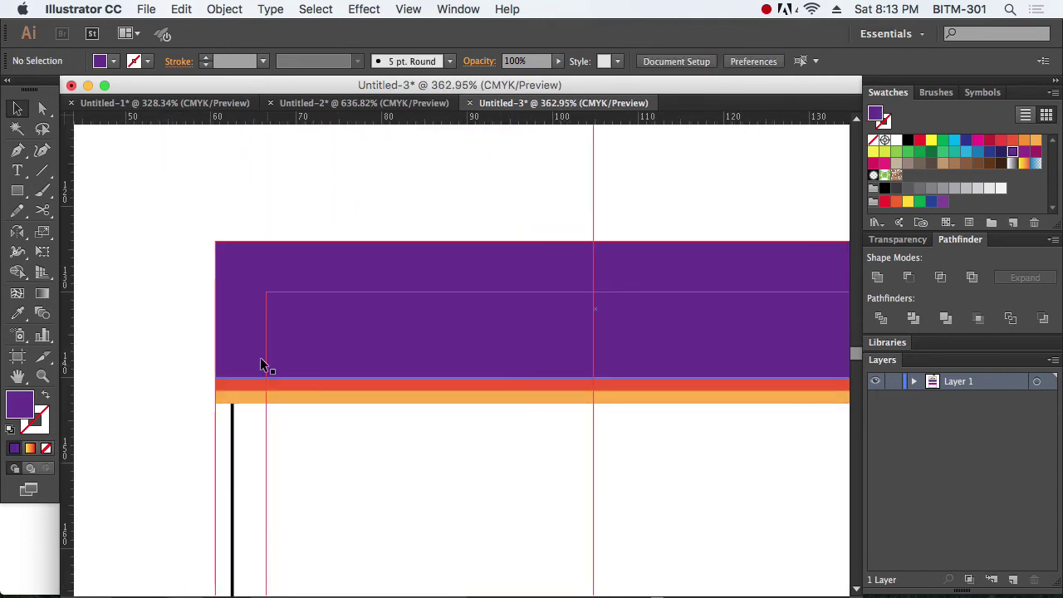
{"action": "left_click", "coordinate": [235, 314]}
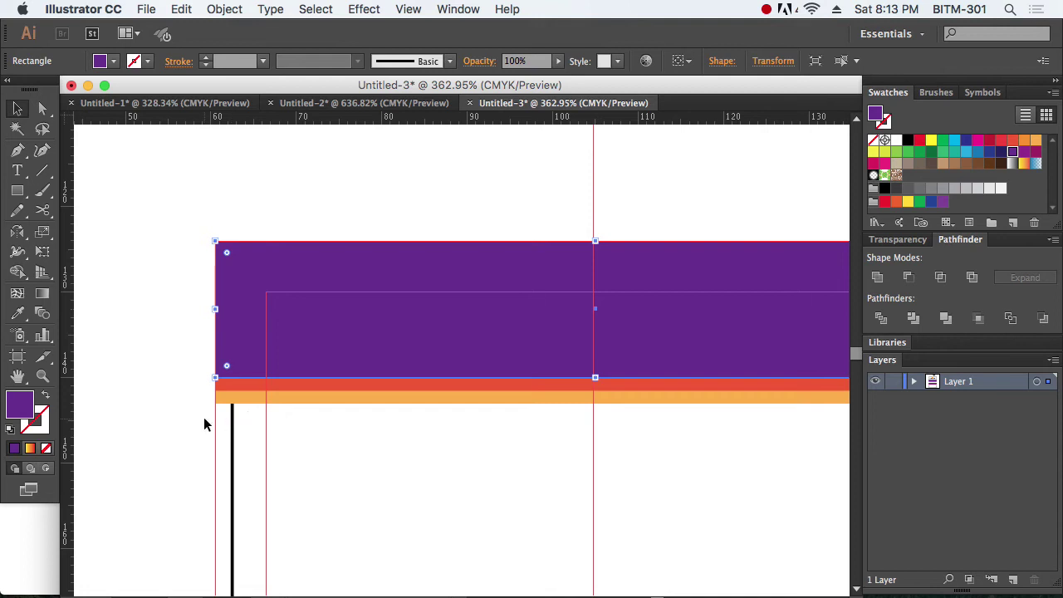
{"action": "left_click", "coordinate": [203, 417]}
{"action": "scroll", "coordinate": [204, 417], "scroll_direction": "up", "scroll_amount": 2}
{"action": "scroll", "coordinate": [203, 417], "scroll_direction": "up", "scroll_amount": 3}
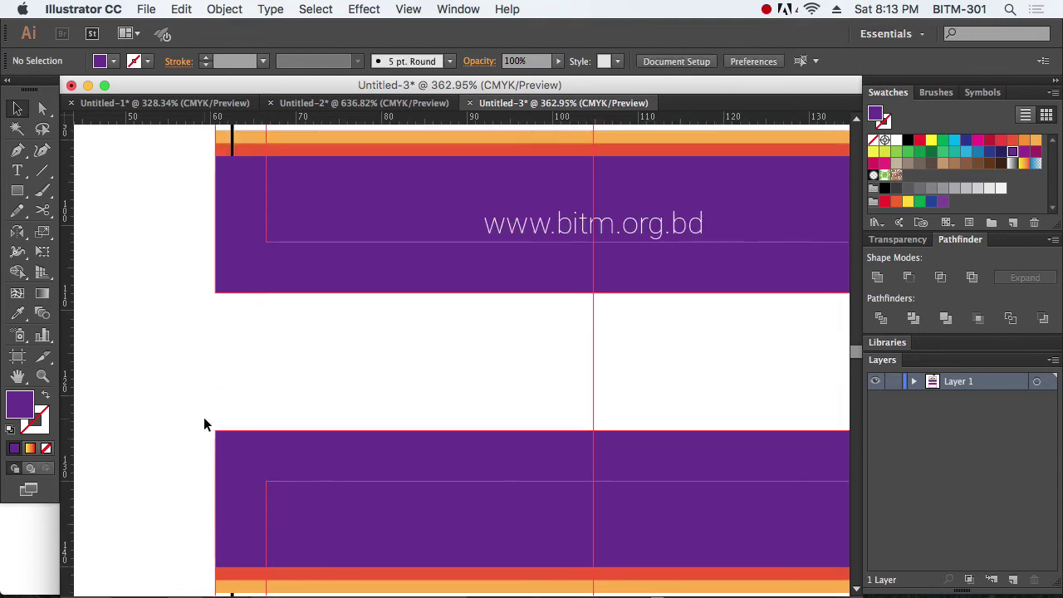
{"action": "scroll", "coordinate": [204, 417], "scroll_direction": "up", "scroll_amount": 2}
{"action": "scroll", "coordinate": [516, 400], "scroll_direction": "down", "scroll_amount": 3}
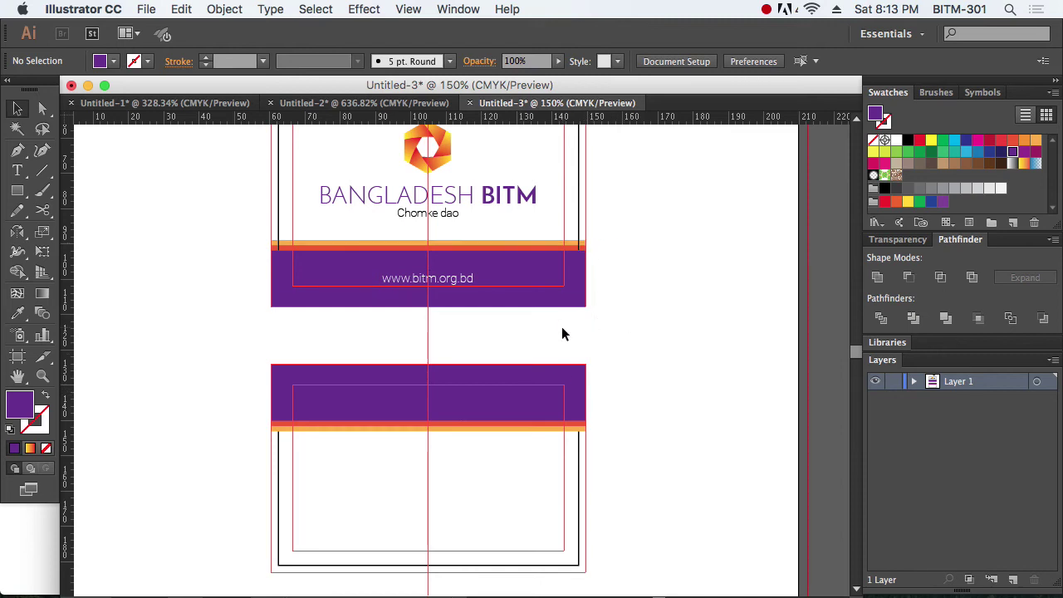
{"action": "left_click_drag", "start_coordinate": [246, 349], "coordinate": [671, 504]}
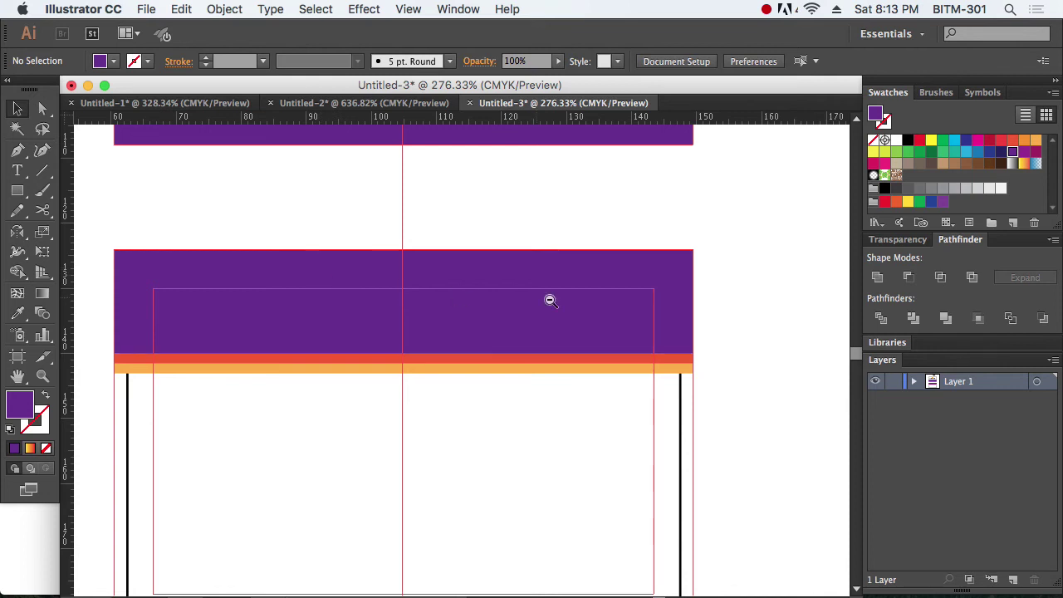
{"action": "key", "text": "super+1"}
{"action": "left_click_drag", "start_coordinate": [265, 243], "coordinate": [600, 453]}
{"action": "left_click_drag", "start_coordinate": [551, 363], "coordinate": [600, 355]}
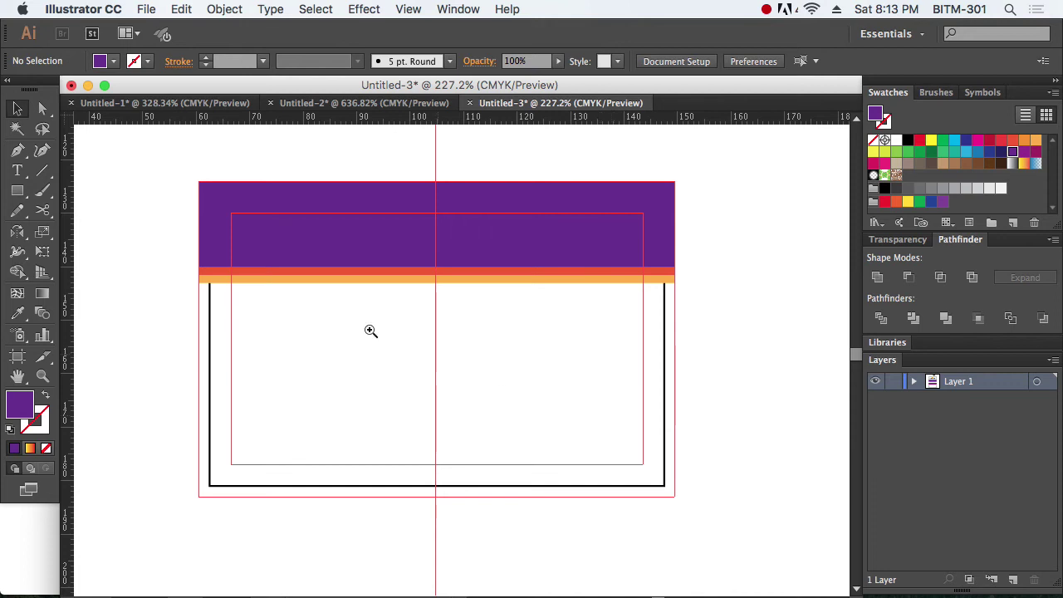
{"action": "left_click_drag", "start_coordinate": [176, 174], "coordinate": [731, 528]}
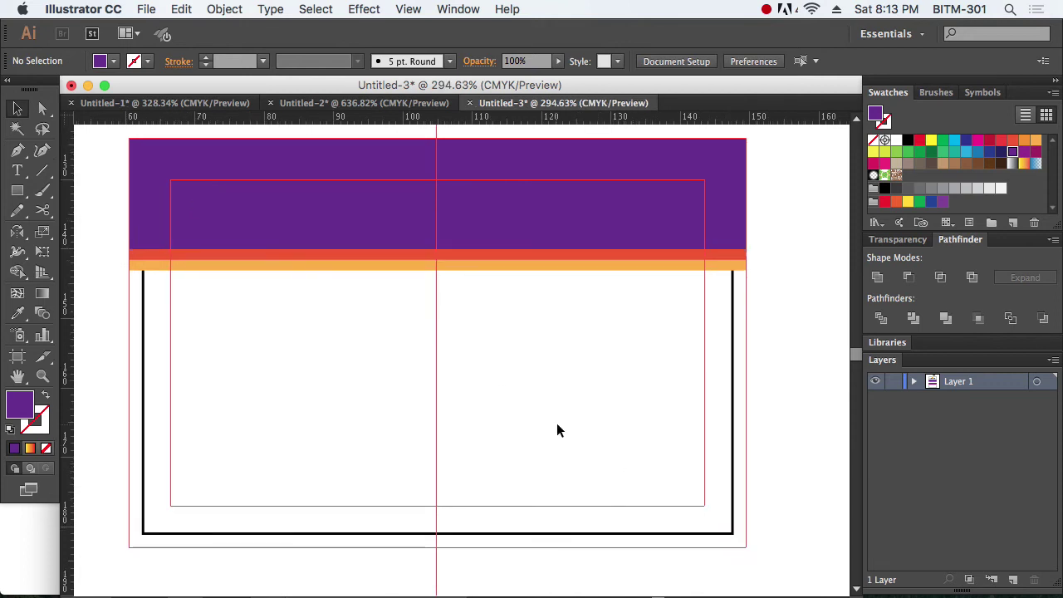
Step: Type the cardholder's name at the back card's left guide, fixing a typo
{"action": "key", "text": "t"}
{"action": "left_click", "coordinate": [180, 354]}
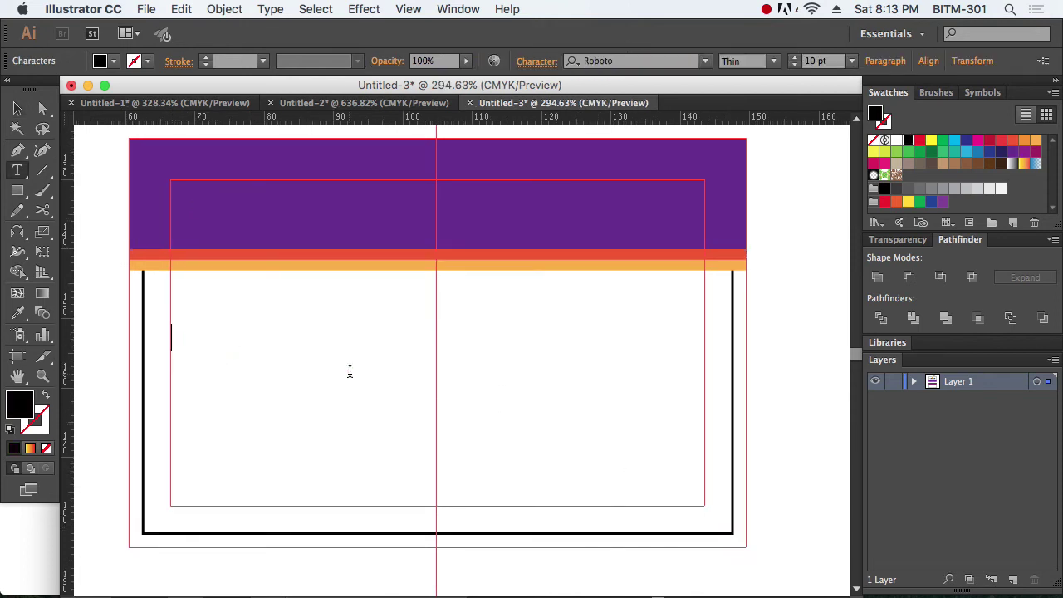
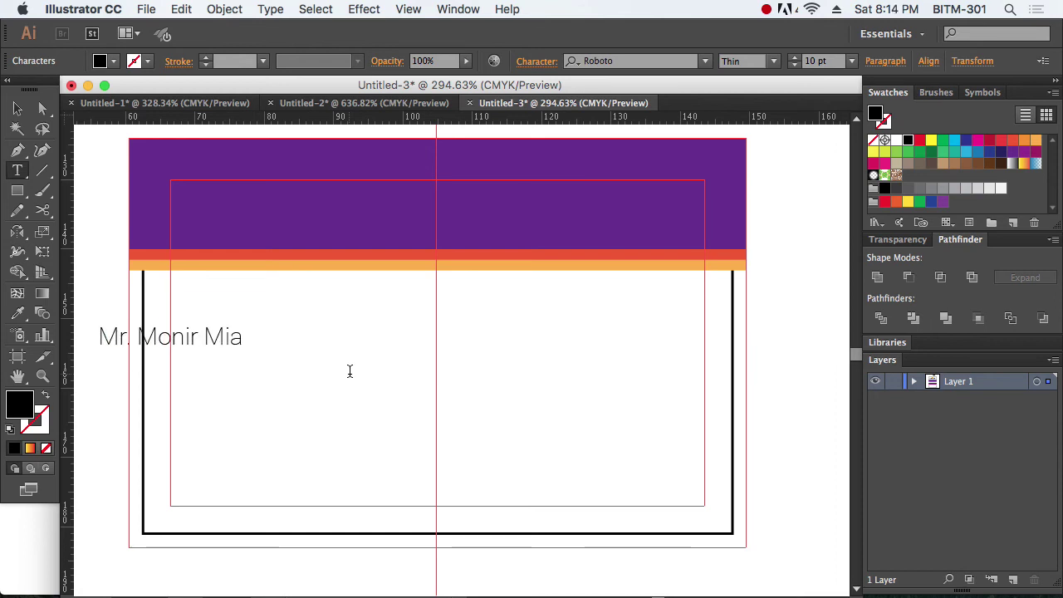
Step: Left-align the name line and scale the text up
{"action": "key", "text": "super+a"}
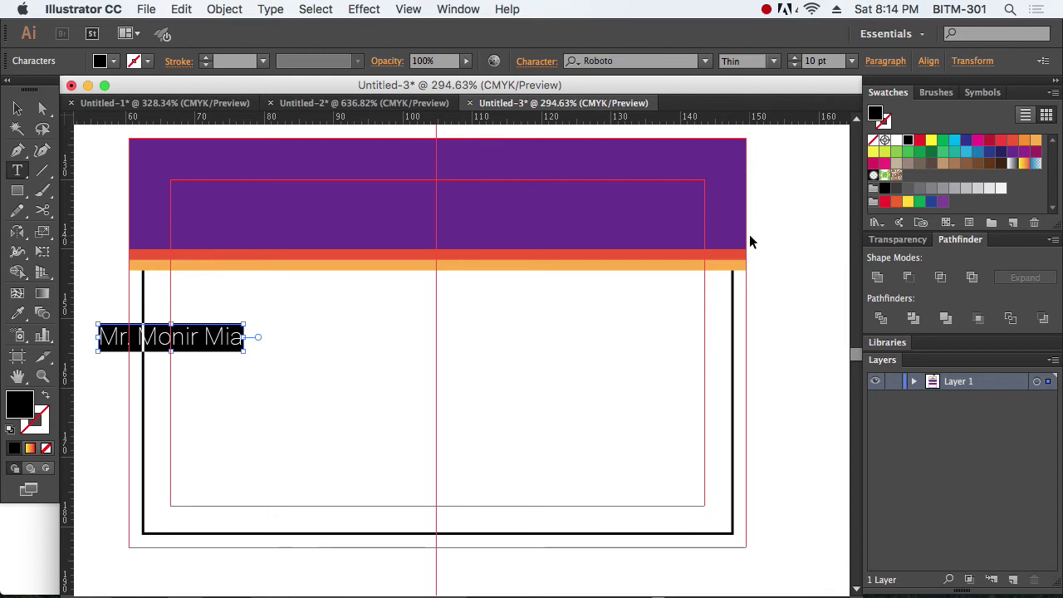
{"action": "key", "text": "super+t"}
{"action": "left_click", "coordinate": [717, 136]}
{"action": "left_click", "coordinate": [642, 157]}
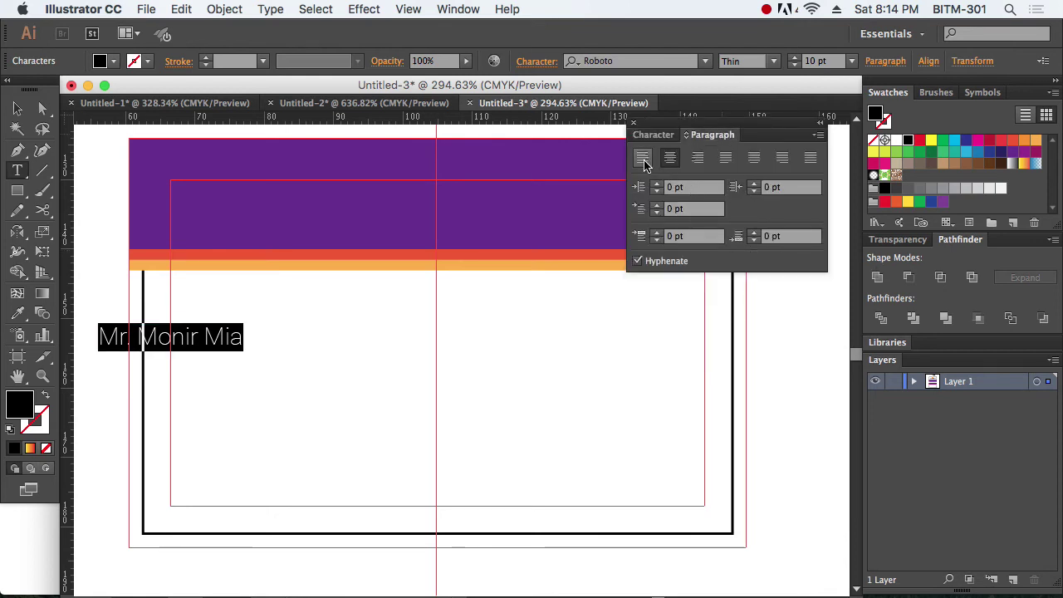
{"action": "key", "text": "Escape"}
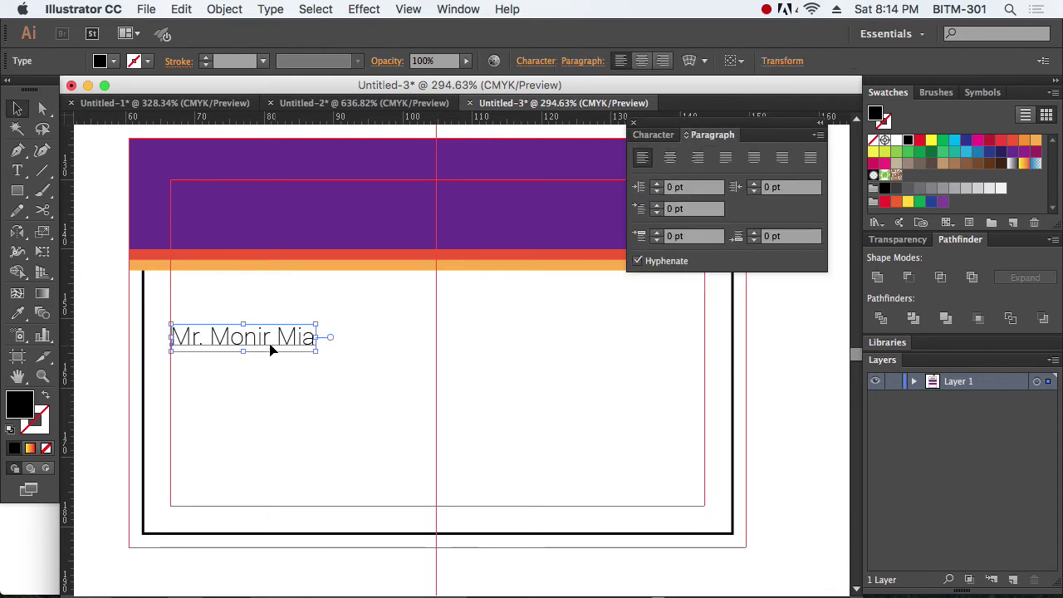
{"action": "left_click_drag", "start_coordinate": [316, 350], "coordinate": [415, 378]}
Step: Set the surname to Roboto Medium weight
{"action": "key", "text": "t"}
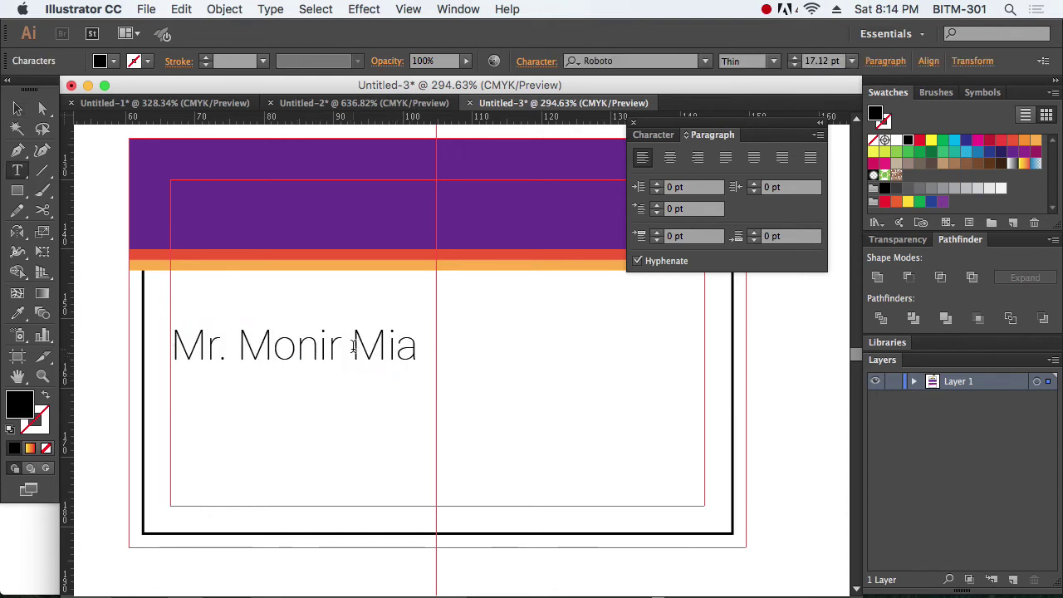
{"action": "left_click_drag", "start_coordinate": [350, 347], "coordinate": [432, 350]}
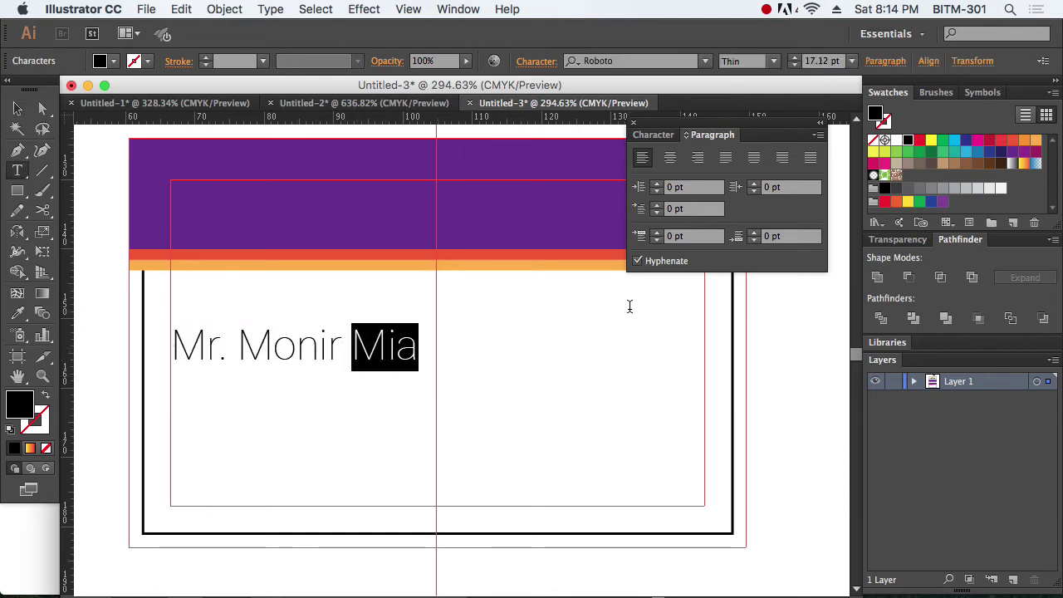
{"action": "left_click", "coordinate": [654, 135]}
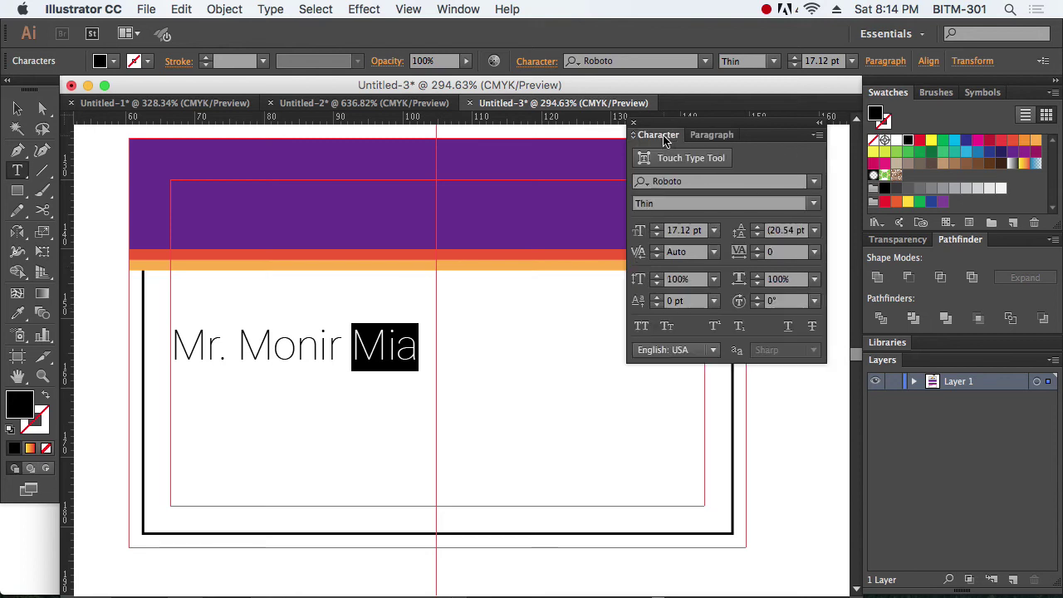
{"action": "left_click", "coordinate": [813, 205]}
{"action": "left_click", "coordinate": [712, 368]}
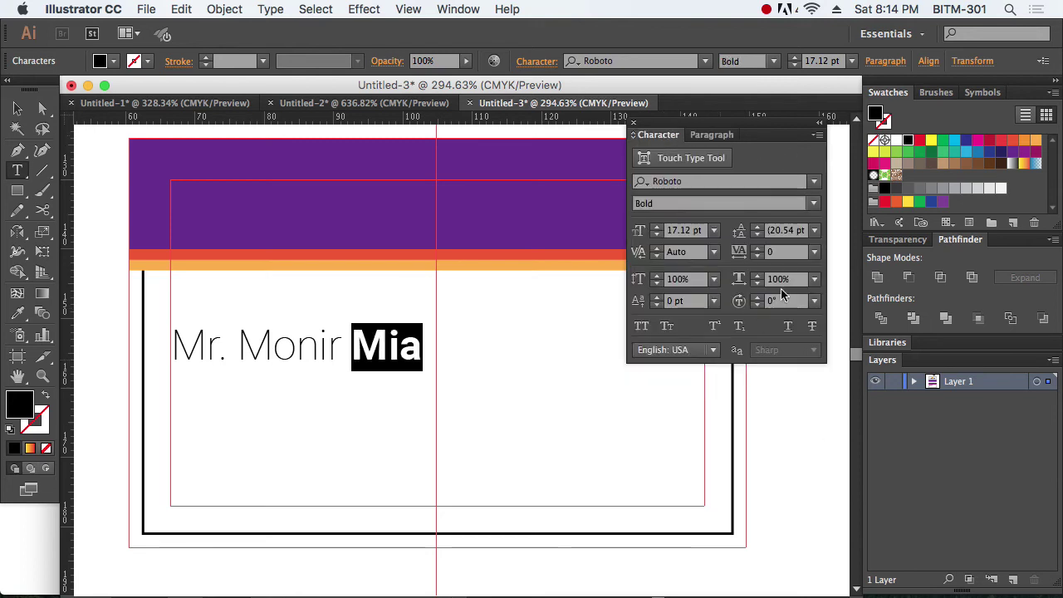
{"action": "left_click", "coordinate": [814, 204]}
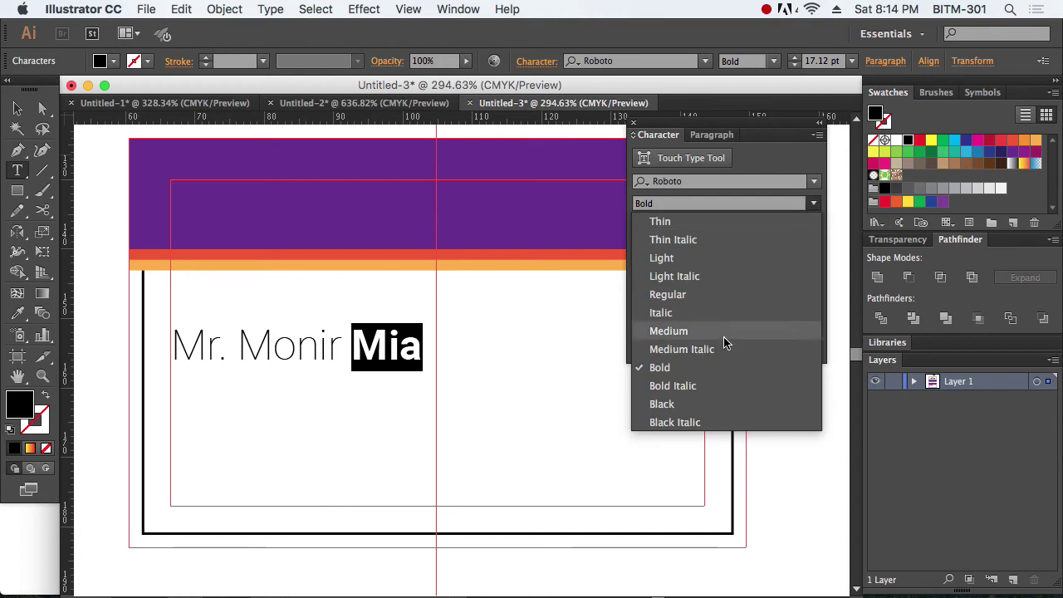
{"action": "left_click", "coordinate": [715, 332]}
{"action": "left_click", "coordinate": [17, 108]}
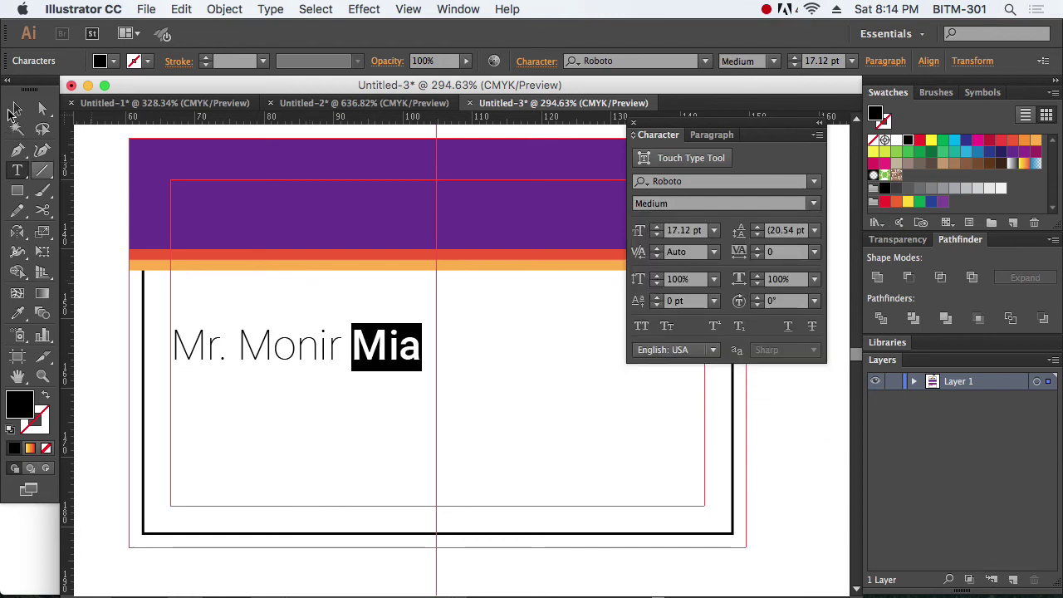
Step: Duplicate the name line below it at 10 pt and change its text to TTCM
{"action": "left_click_drag", "start_coordinate": [277, 349], "coordinate": [292, 382]}
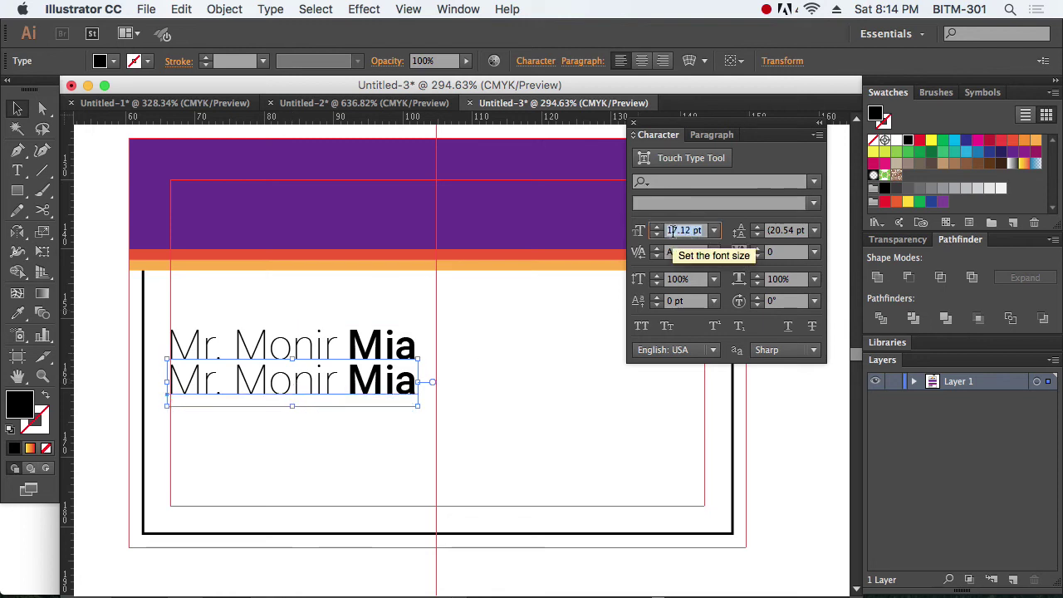
{"action": "type", "text": "12"}
{"action": "key", "text": "Return"}
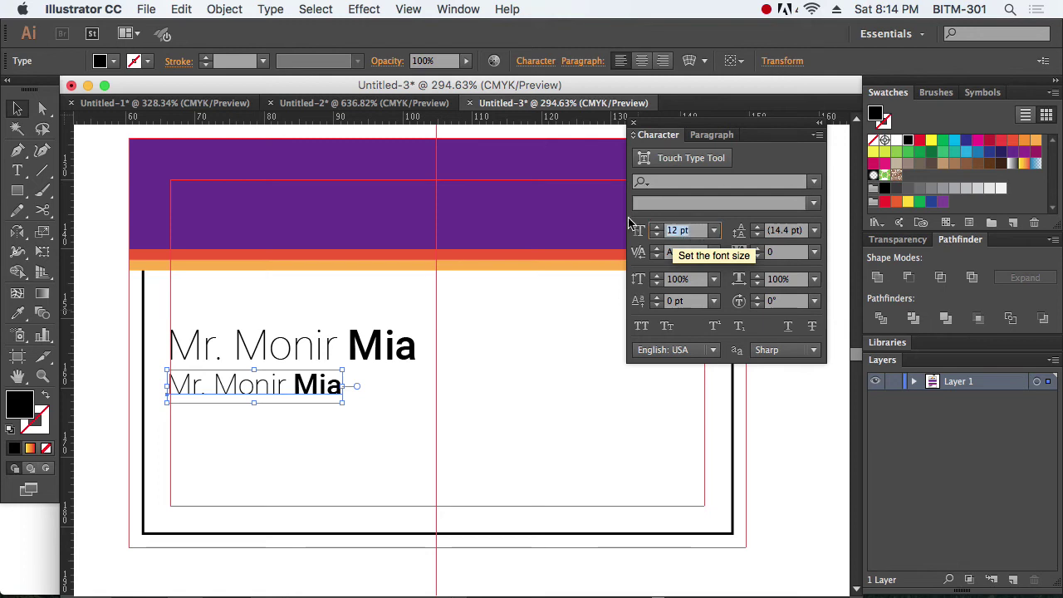
{"action": "type", "text": "10"}
{"action": "key", "text": "Return"}
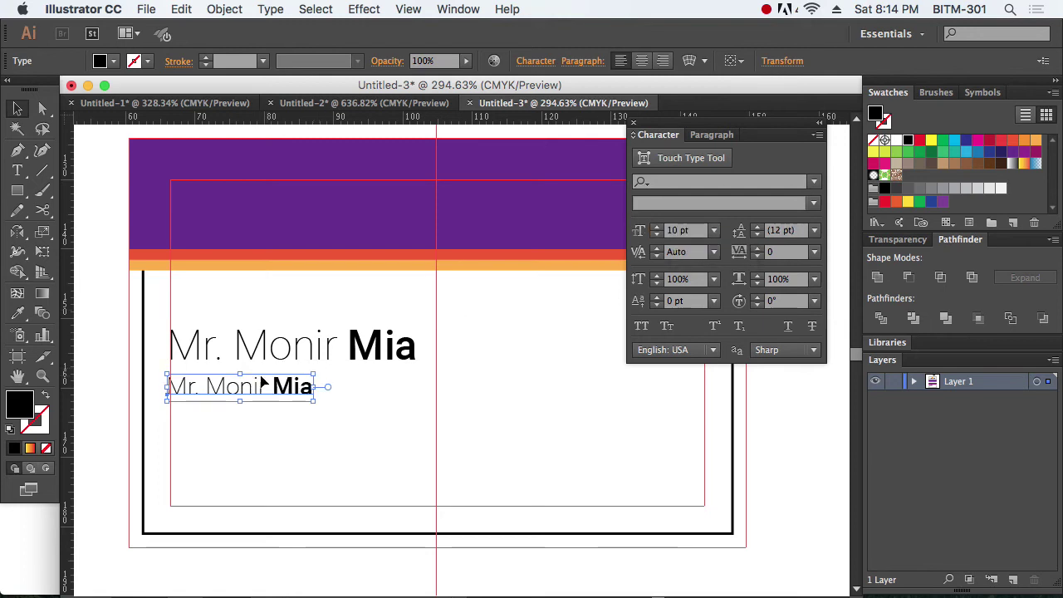
{"action": "double_click", "coordinate": [249, 387]}
{"action": "key", "text": "super+a"}
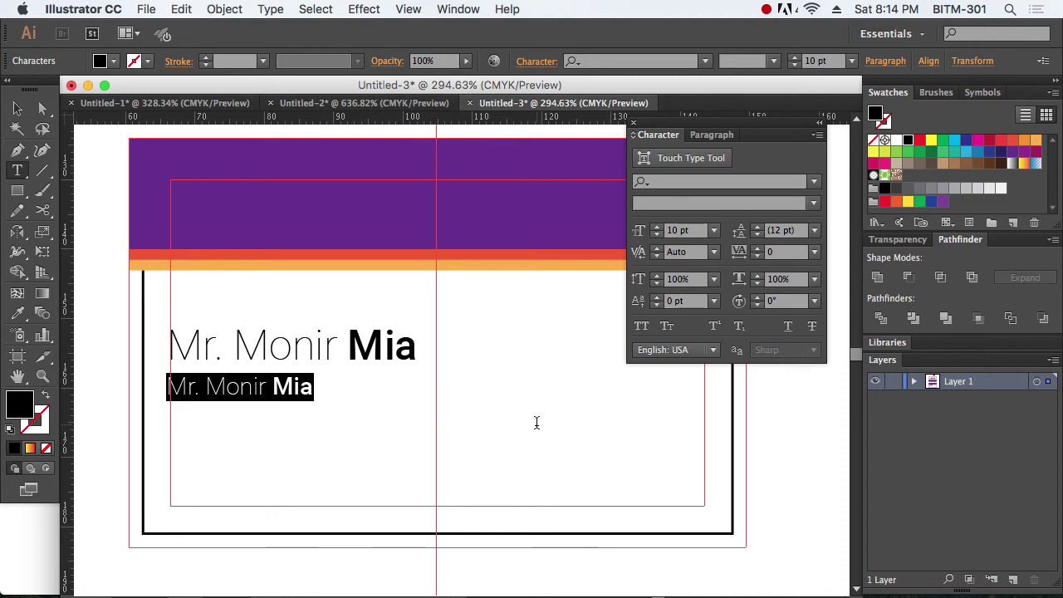
{"action": "type", "text": "TT"}
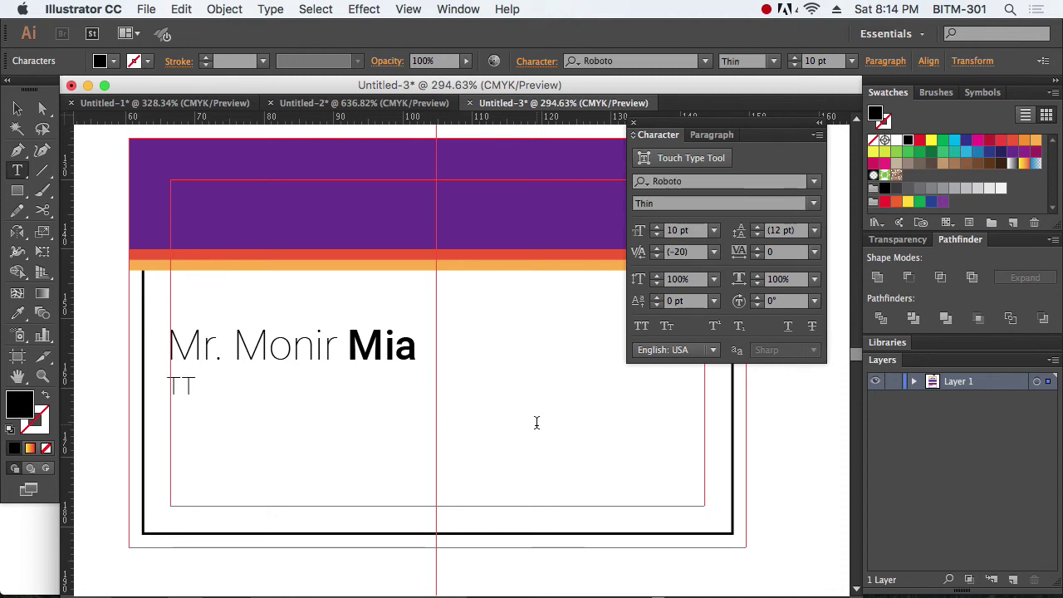
{"action": "type", "text": "CM"}
{"action": "left_click", "coordinate": [18, 109]}
Step: Nudge the TTCM line slightly right under the name
{"action": "left_click_drag", "start_coordinate": [123, 289], "coordinate": [384, 451]}
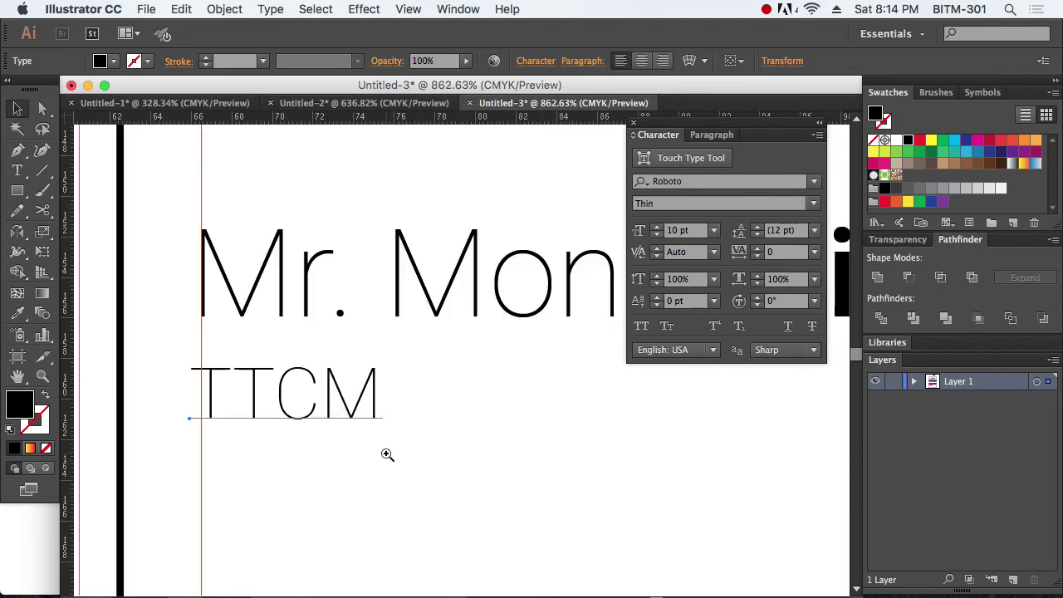
{"action": "double_click", "coordinate": [287, 409]}
{"action": "key", "text": "super+a"}
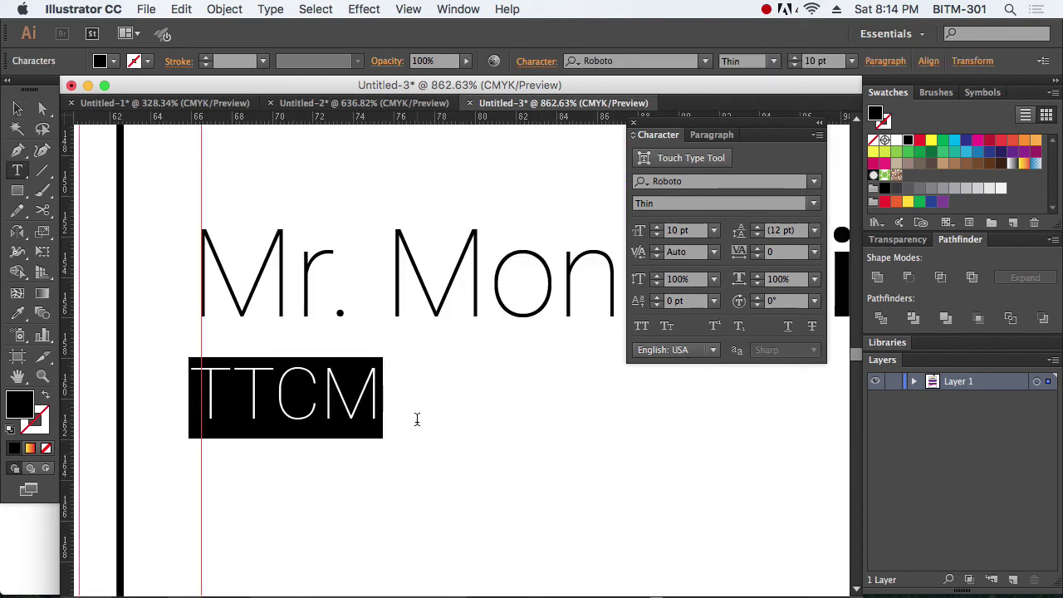
{"action": "left_click", "coordinate": [17, 108]}
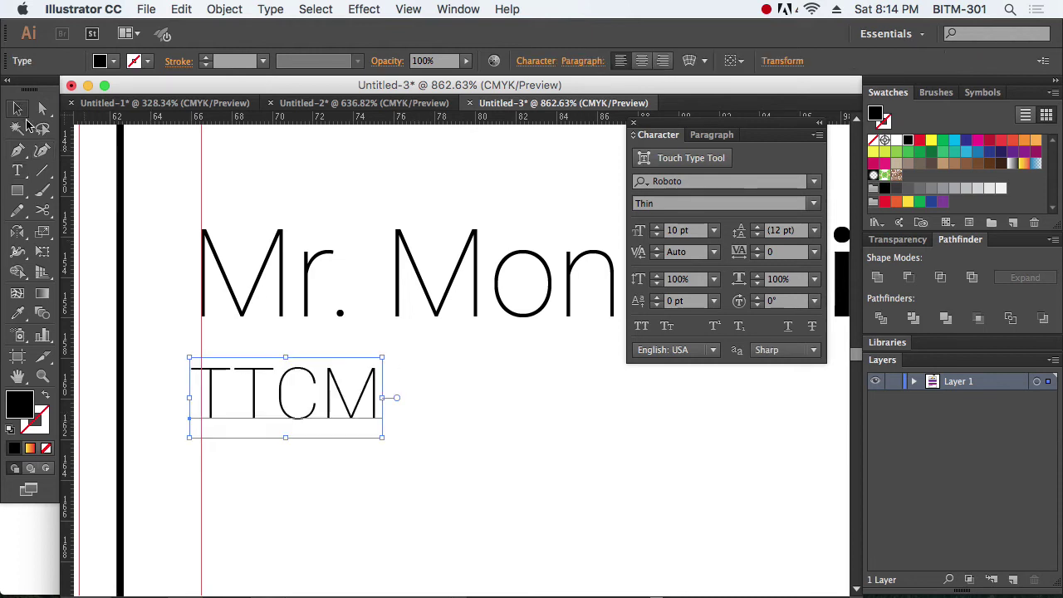
{"action": "left_click_drag", "start_coordinate": [280, 391], "coordinate": [287, 390]}
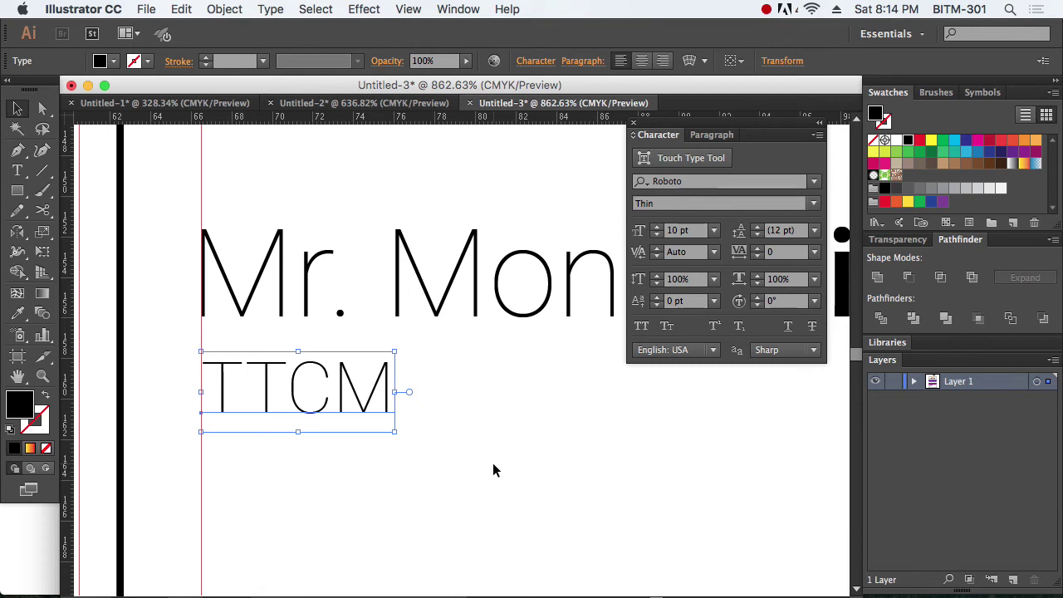
{"action": "left_click", "coordinate": [493, 471]}
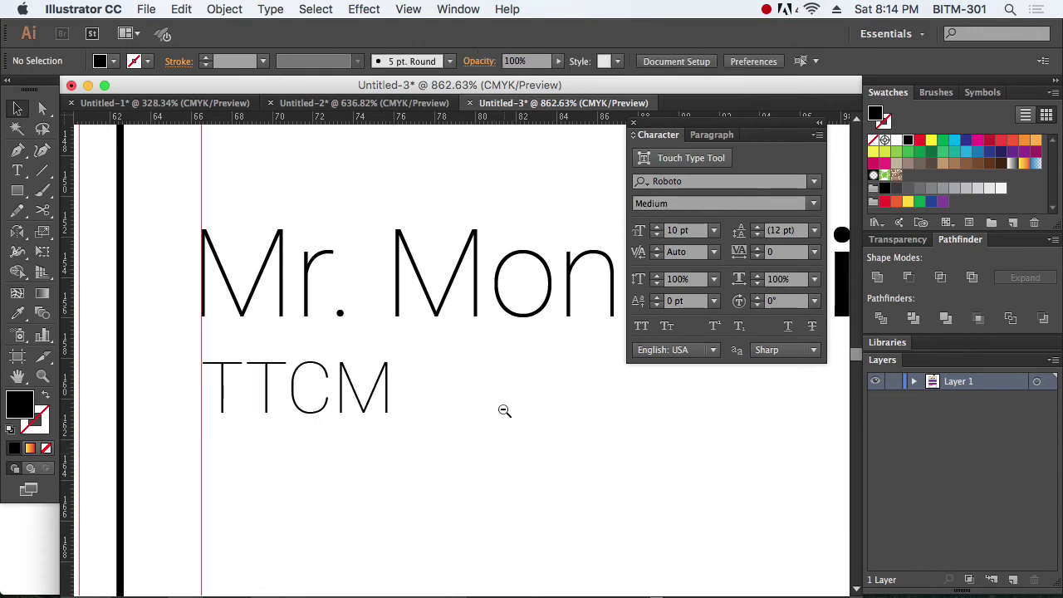
{"action": "left_click", "coordinate": [501, 408], "text": "alt+super"}
{"action": "left_click", "coordinate": [504, 404], "text": "alt+super"}
Step: Correct the first name's misspelled letters by retyping them as 'inar'
{"action": "left_click_drag", "start_coordinate": [503, 419], "coordinate": [428, 467]}
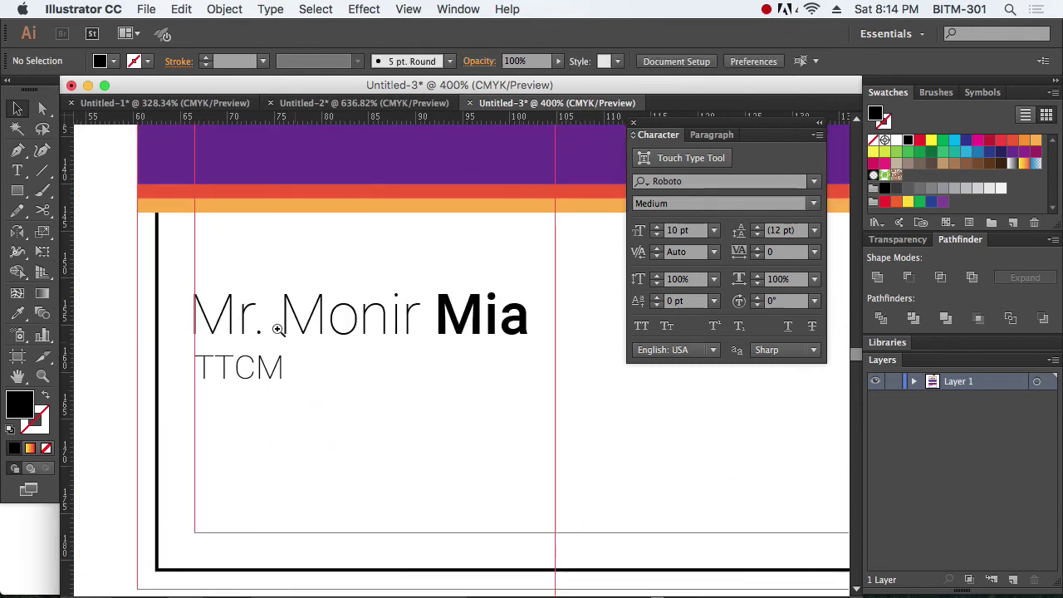
{"action": "left_click_drag", "start_coordinate": [160, 239], "coordinate": [584, 430]}
{"action": "key", "text": "t"}
{"action": "left_click", "coordinate": [365, 314]}
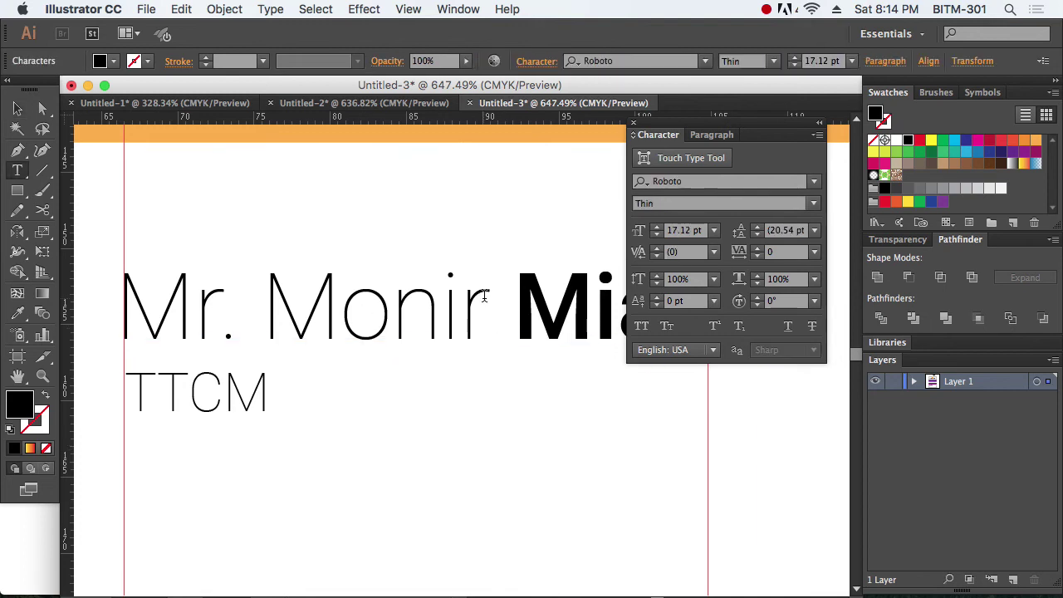
{"action": "left_click_drag", "start_coordinate": [491, 296], "coordinate": [327, 294]}
{"action": "type", "text": "inar"}
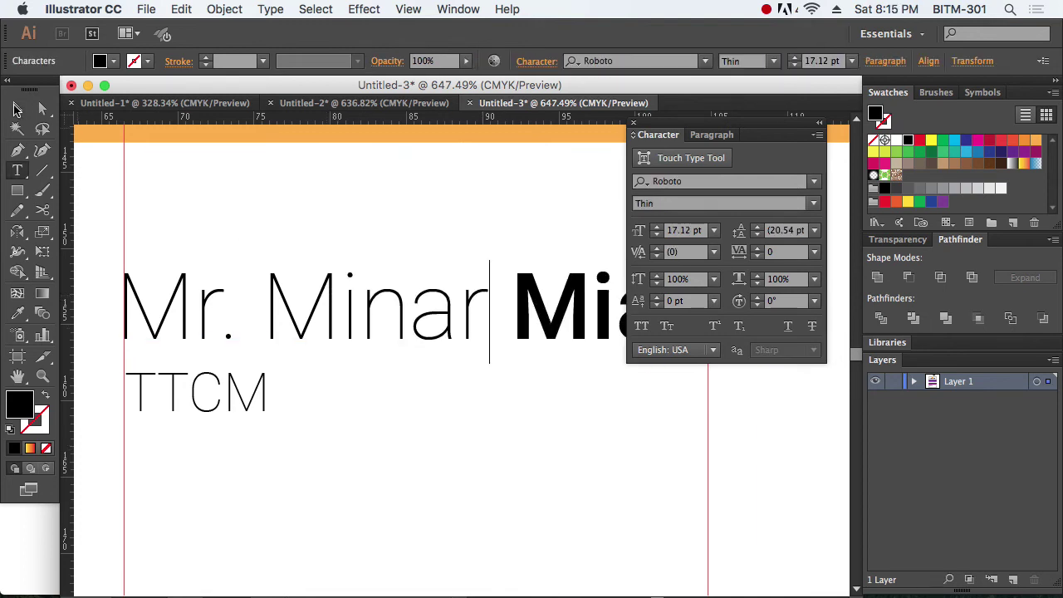
{"action": "left_click", "coordinate": [16, 108]}
{"action": "left_click", "coordinate": [634, 125]}
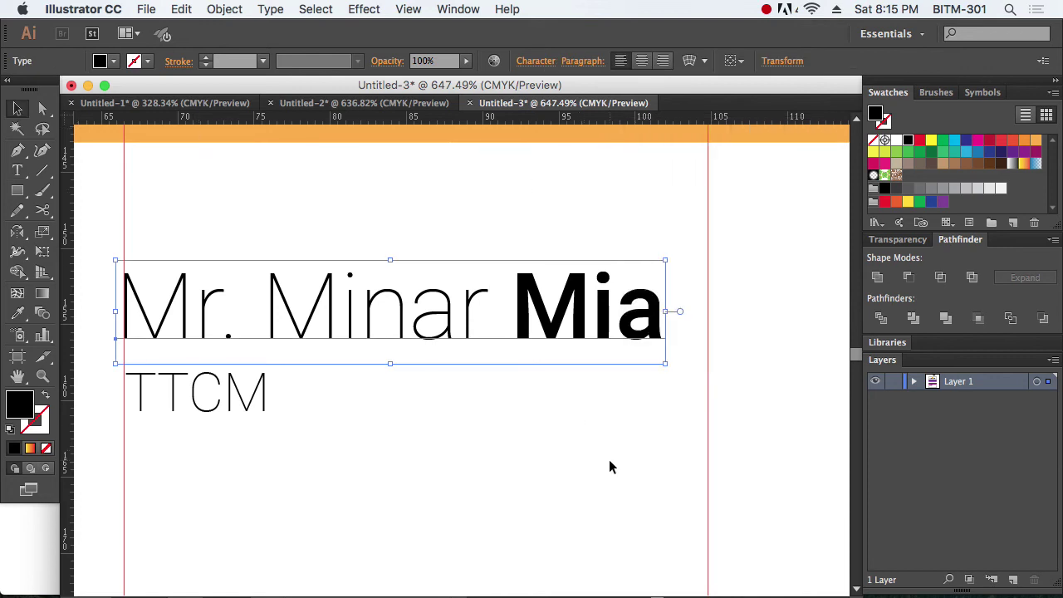
{"action": "left_click", "coordinate": [610, 460]}
{"action": "left_click", "coordinate": [441, 377], "text": "alt+super"}
{"action": "left_click", "coordinate": [442, 377], "text": "alt+super"}
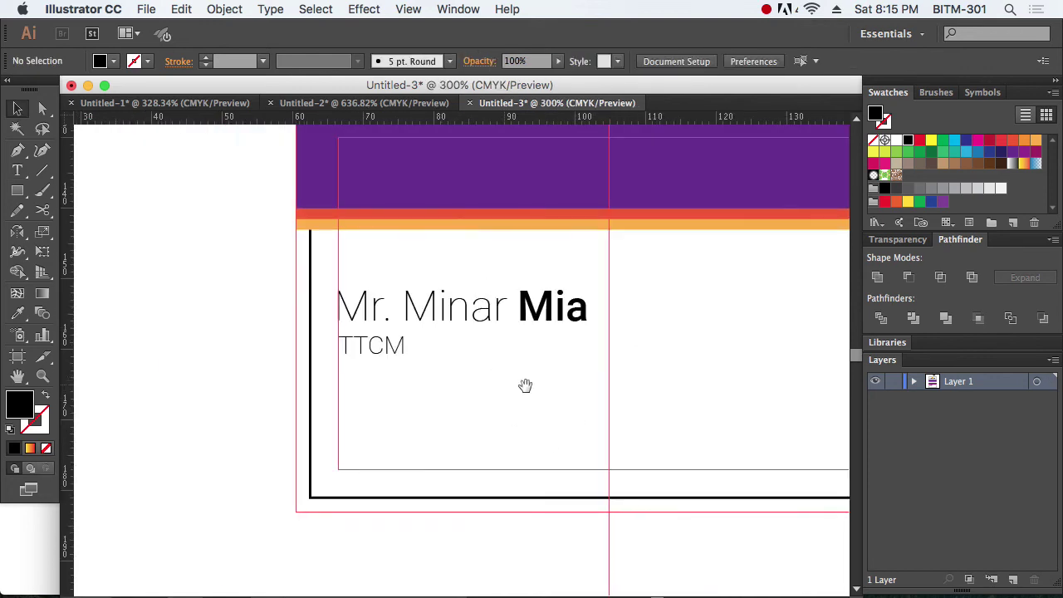
{"action": "left_click", "coordinate": [515, 387], "text": "alt+super"}
Step: Replace TTCM with 'Marketing Executive' at 9 pt
{"action": "left_click", "coordinate": [339, 363]}
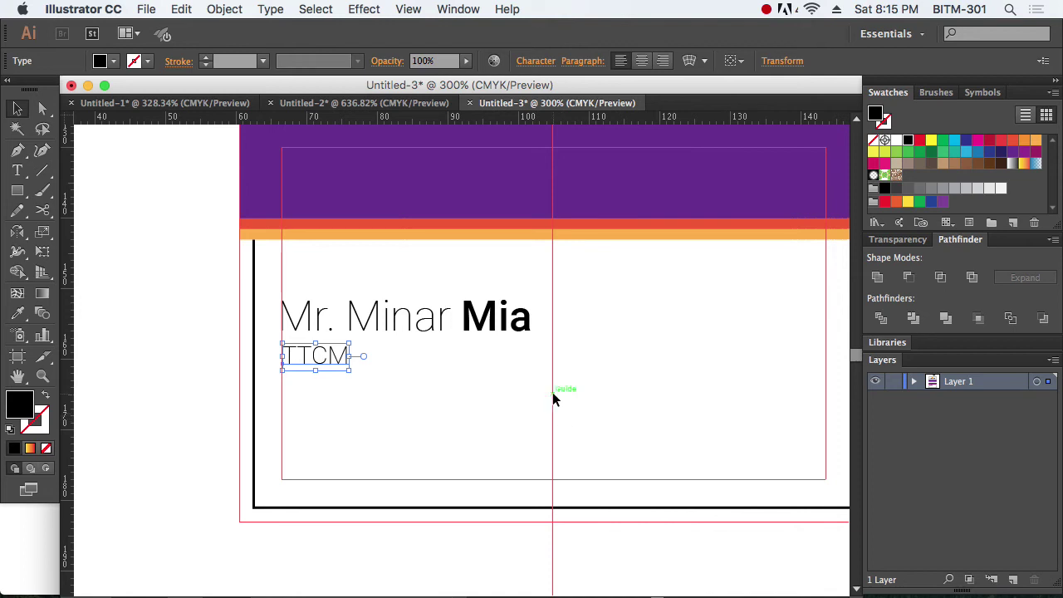
{"action": "key", "text": "super+t"}
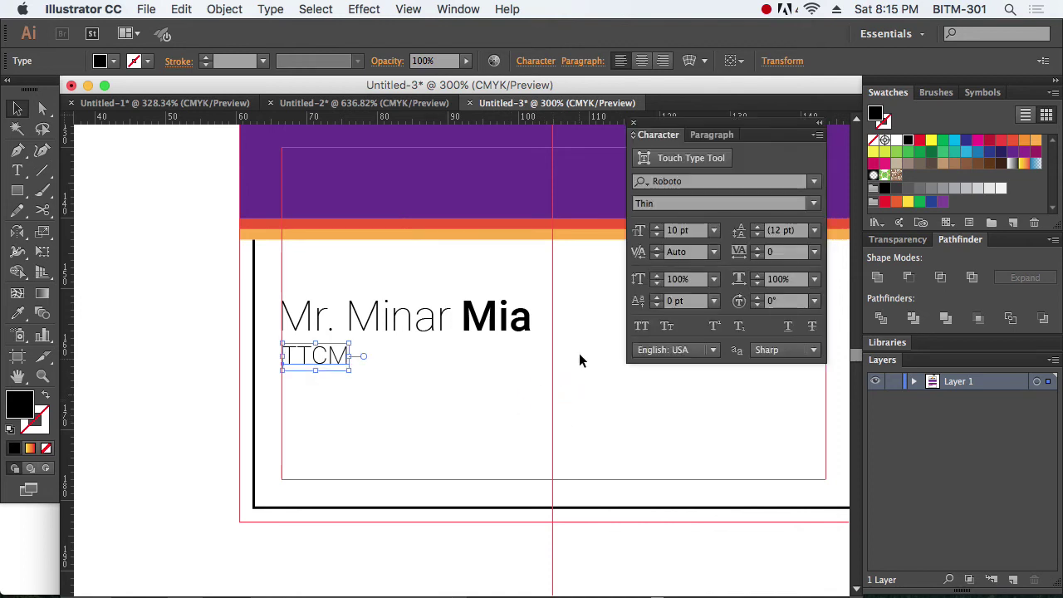
{"action": "triple_click", "coordinate": [320, 359]}
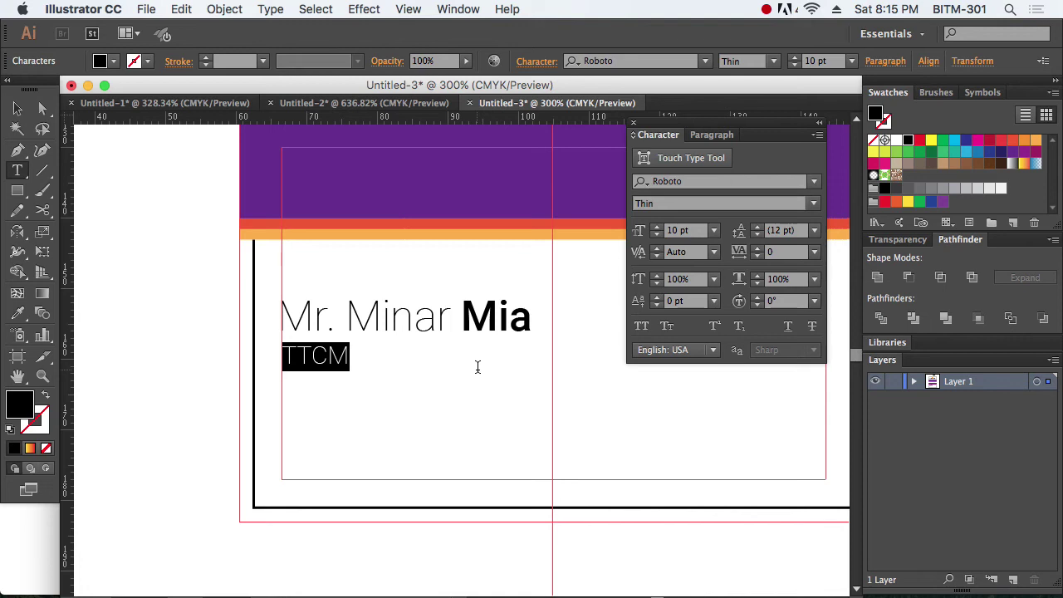
{"action": "type", "text": "Mark"}
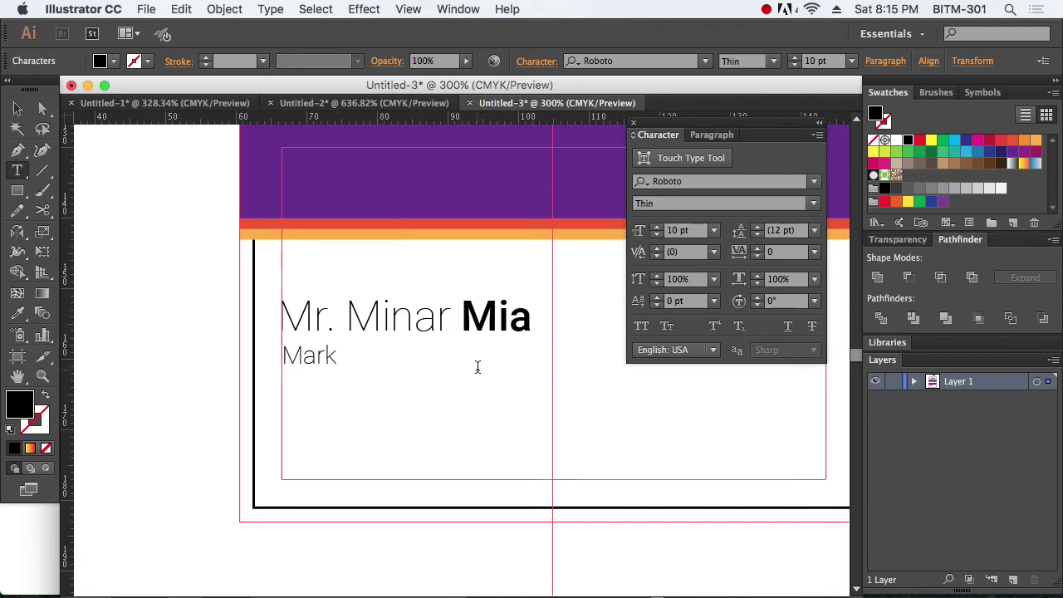
{"action": "type", "text": "eting Executive"}
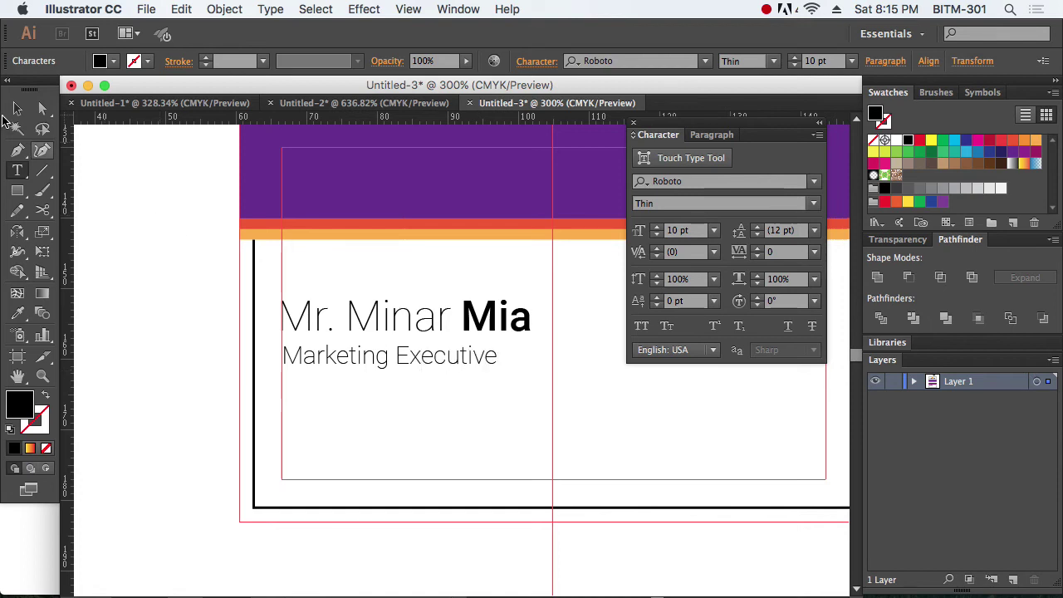
{"action": "left_click", "coordinate": [18, 109]}
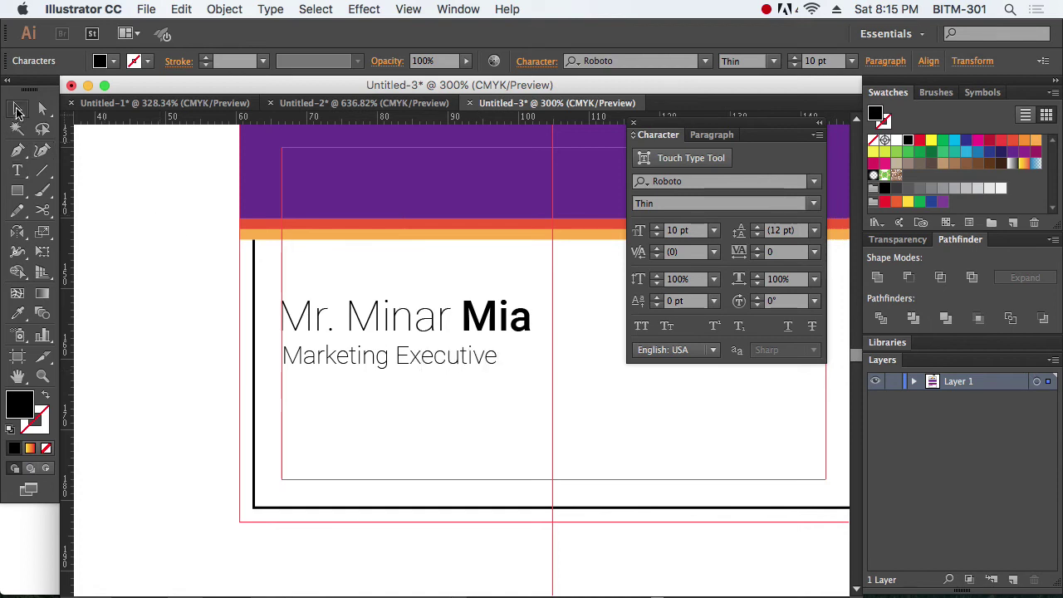
{"action": "left_click", "coordinate": [698, 235]}
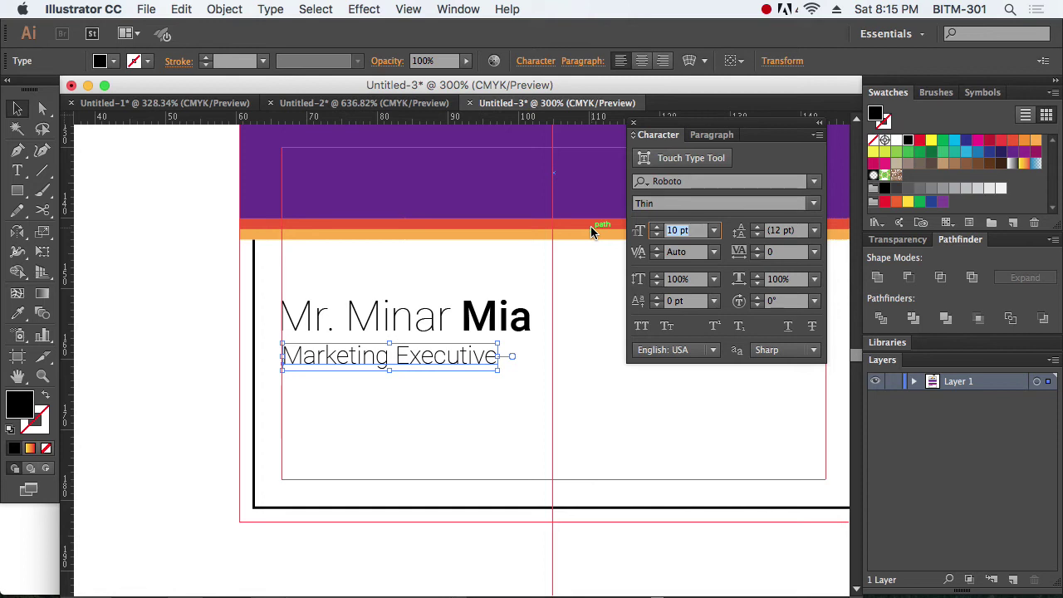
{"action": "type", "text": "9"}
{"action": "key", "text": "Return"}
Step: Select the name and title together and move them slightly lower
{"action": "left_click", "coordinate": [431, 395]}
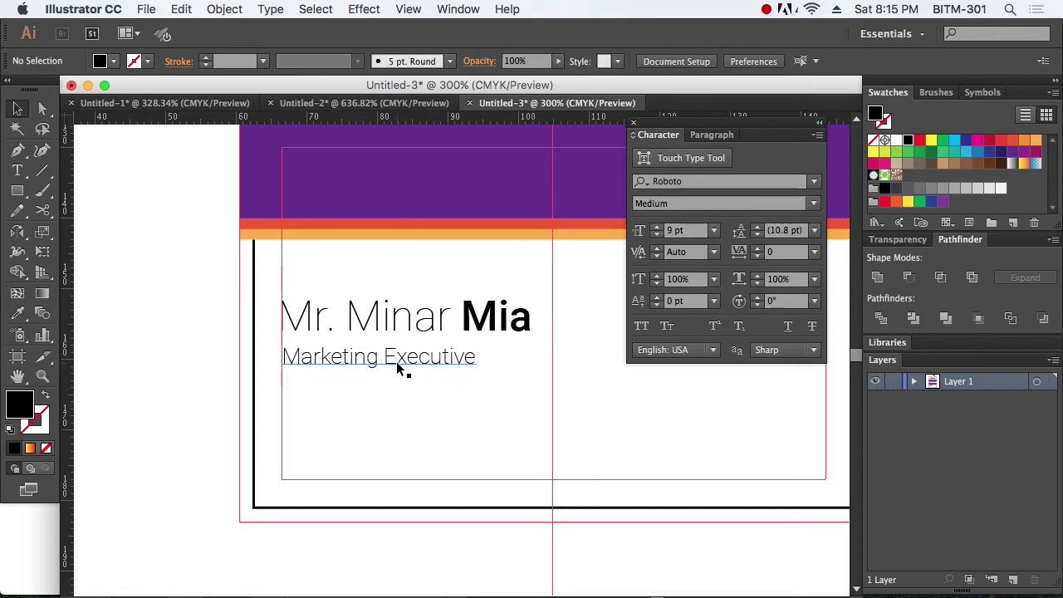
{"action": "left_click_drag", "start_coordinate": [399, 360], "coordinate": [402, 360]}
{"action": "left_click", "coordinate": [594, 360]}
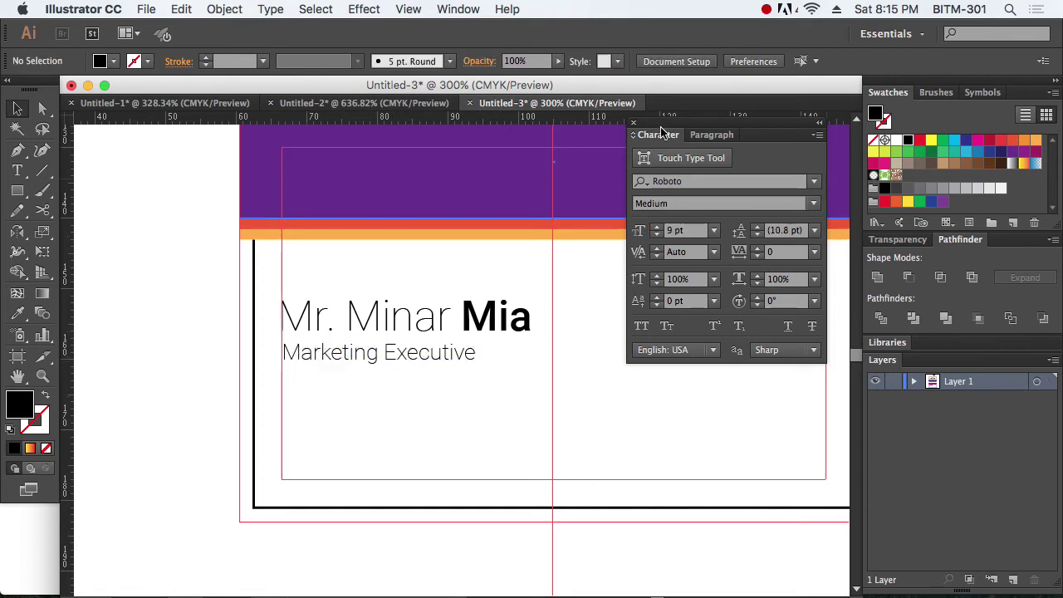
{"action": "left_click", "coordinate": [633, 123]}
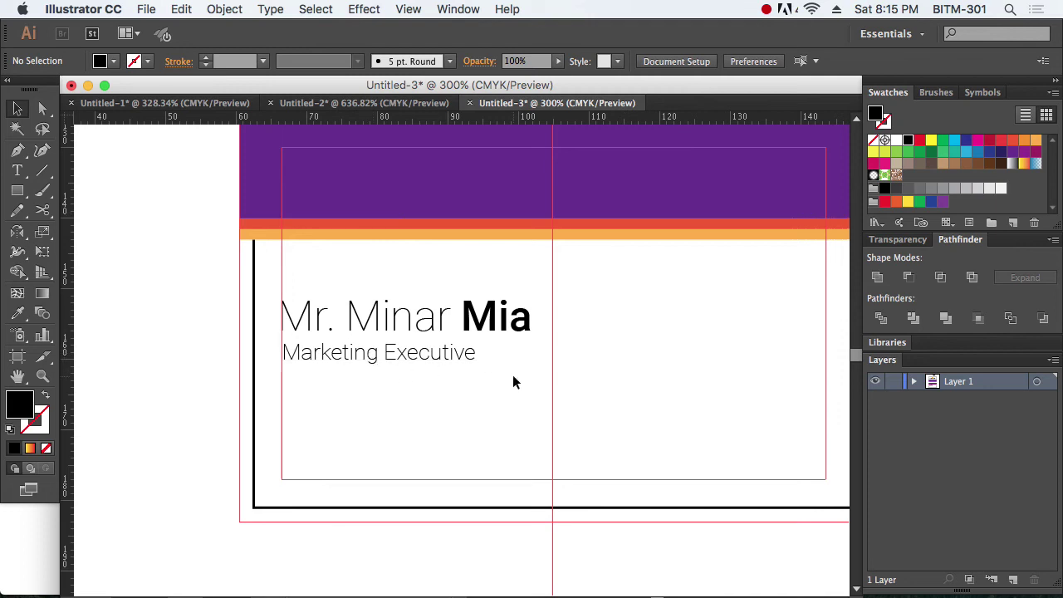
{"action": "left_click_drag", "start_coordinate": [423, 391], "coordinate": [388, 334]}
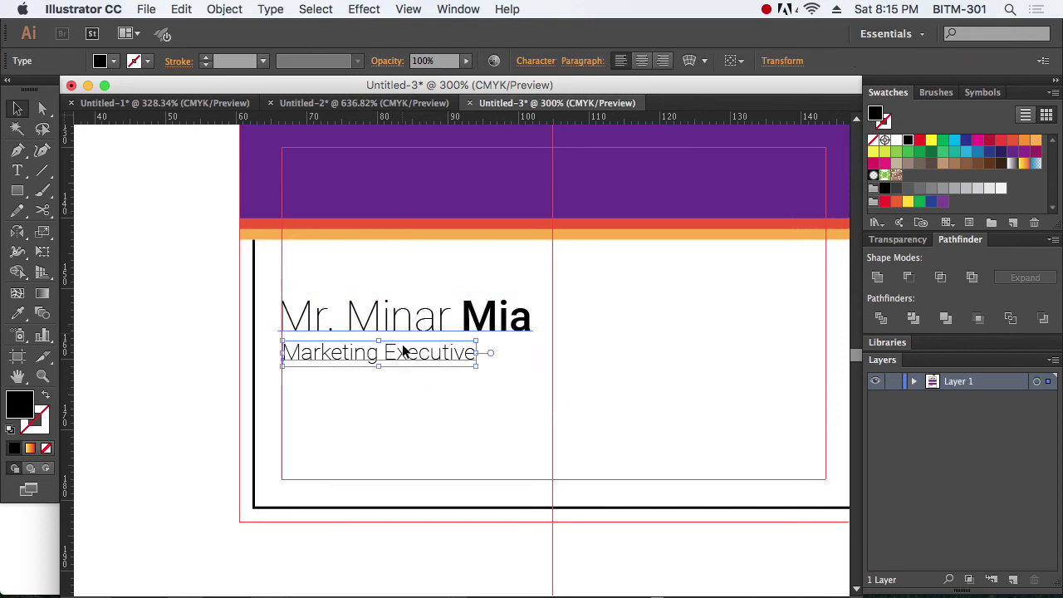
{"action": "left_click_drag", "start_coordinate": [422, 380], "coordinate": [420, 362]}
{"action": "left_click", "coordinate": [609, 378]}
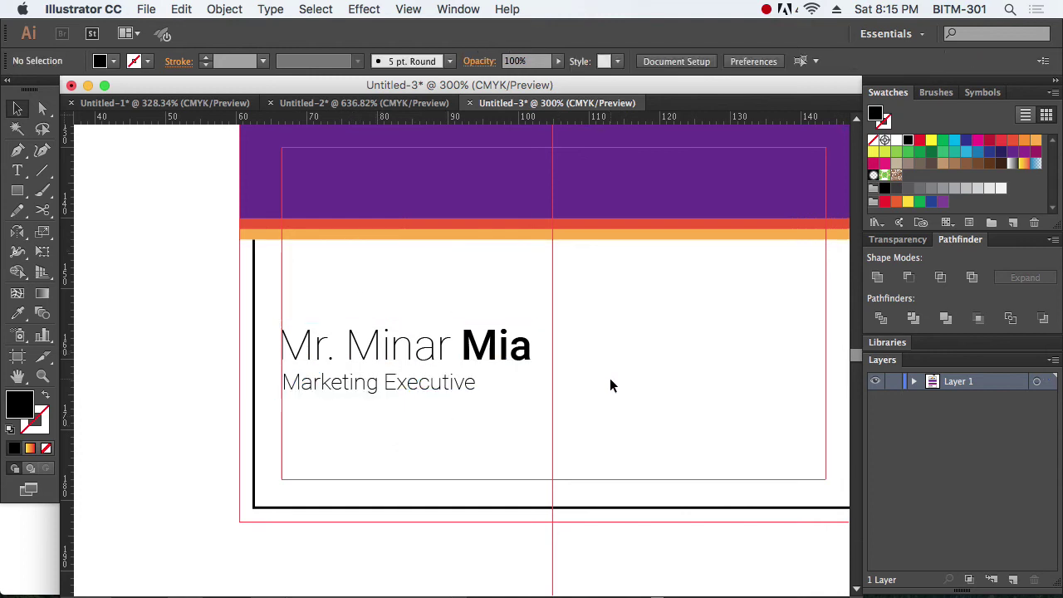
{"action": "scroll", "coordinate": [565, 375], "scroll_direction": "right", "scroll_amount": 5}
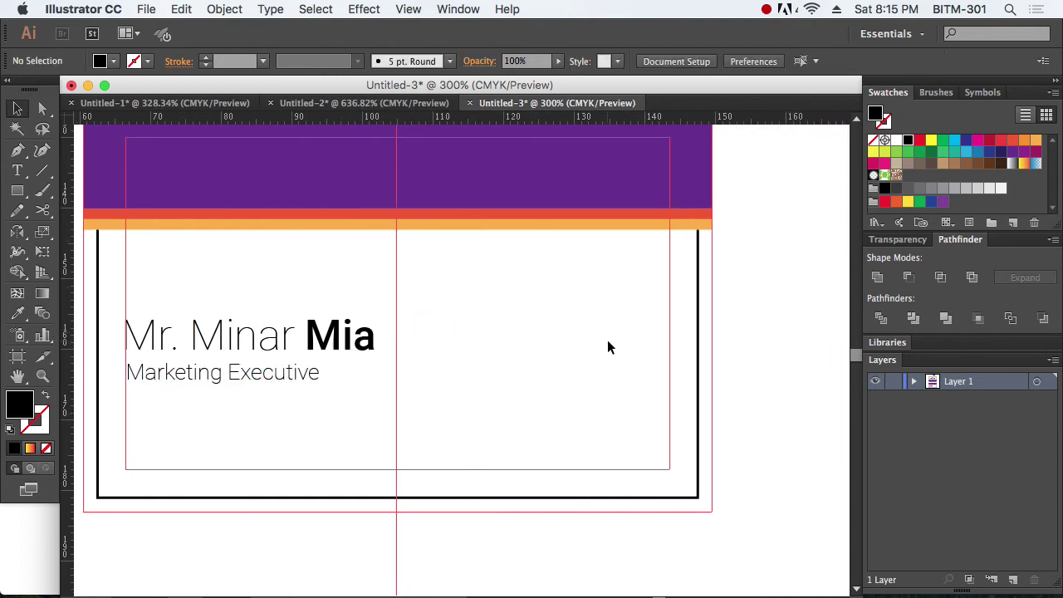
Step: Draw a small black square on the guide at the card's right side
{"action": "key", "text": "super+space"}
{"action": "left_click_drag", "start_coordinate": [260, 178], "coordinate": [766, 527]}
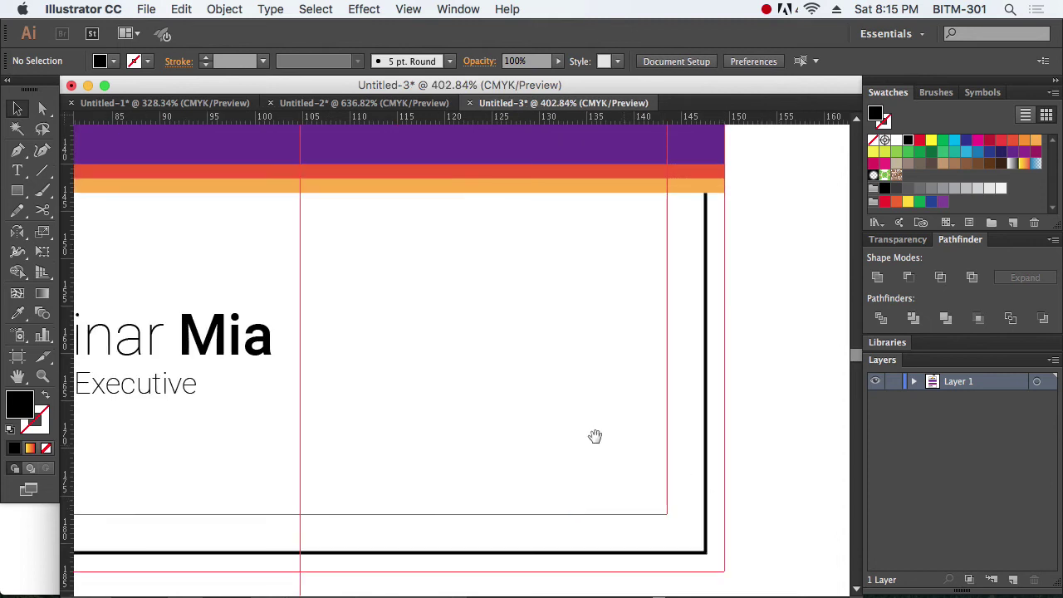
{"action": "left_click_drag", "start_coordinate": [541, 423], "coordinate": [573, 428]}
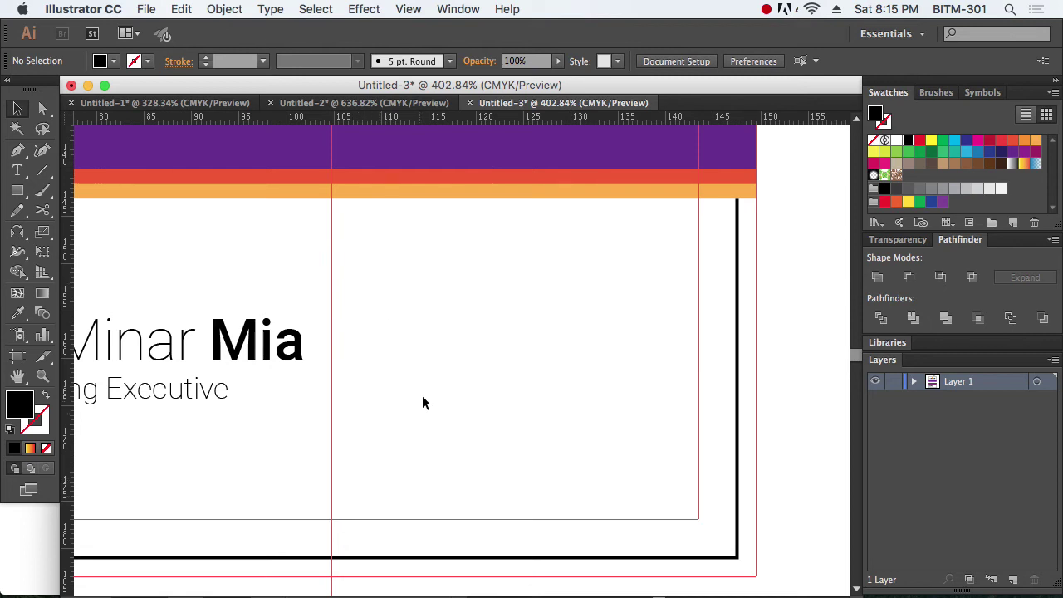
{"action": "left_click", "coordinate": [17, 191]}
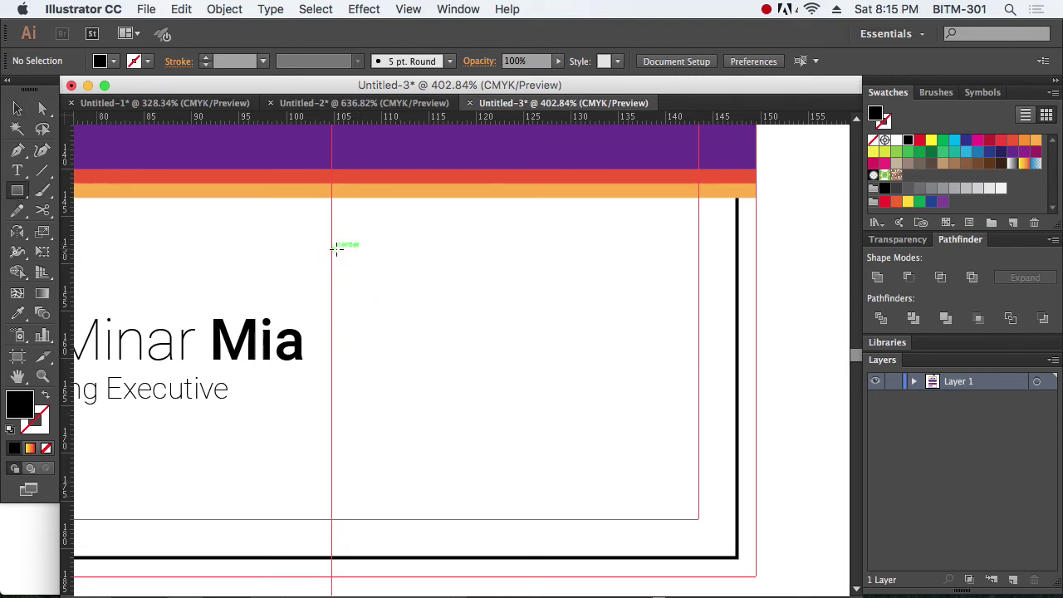
{"action": "left_click_drag", "start_coordinate": [332, 249], "coordinate": [374, 291]}
Step: Round the square's corners with the live corner widget
{"action": "left_click", "coordinate": [16, 108]}
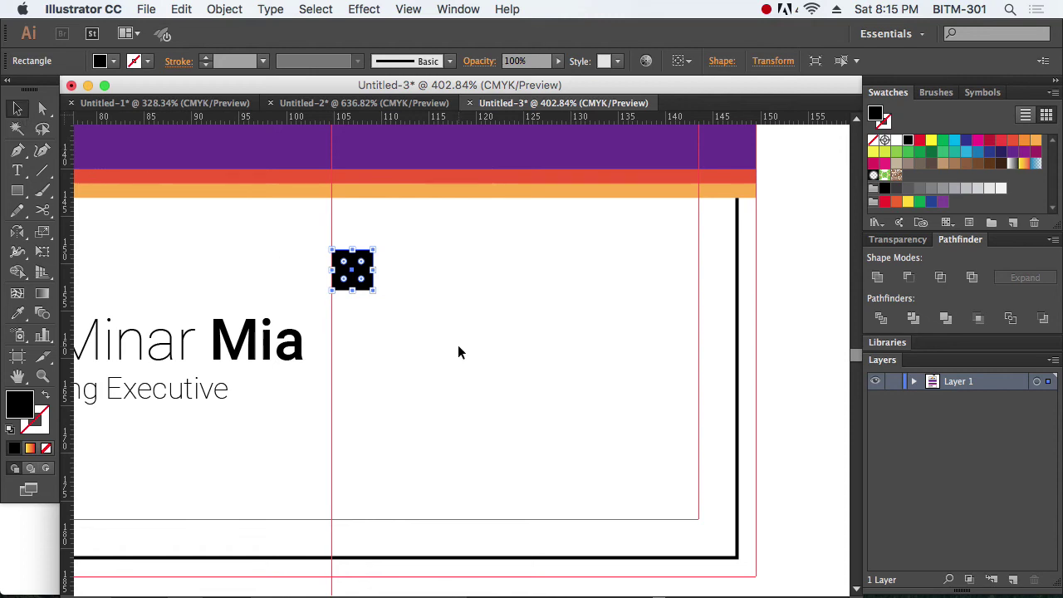
{"action": "left_click_drag", "start_coordinate": [290, 225], "coordinate": [390, 288]}
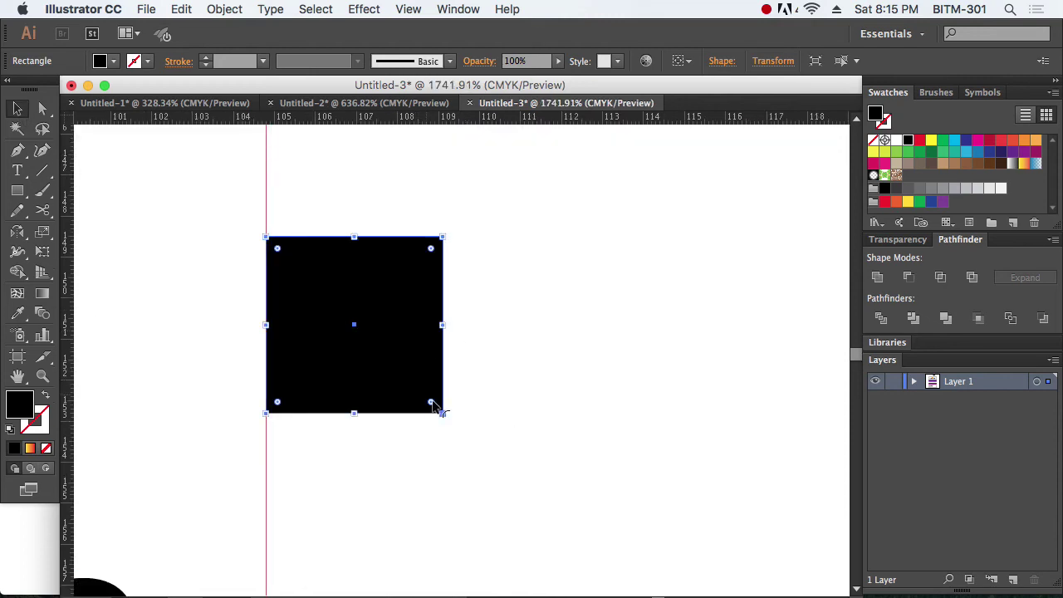
{"action": "left_click_drag", "start_coordinate": [430, 402], "coordinate": [420, 392]}
{"action": "left_click", "coordinate": [633, 459]}
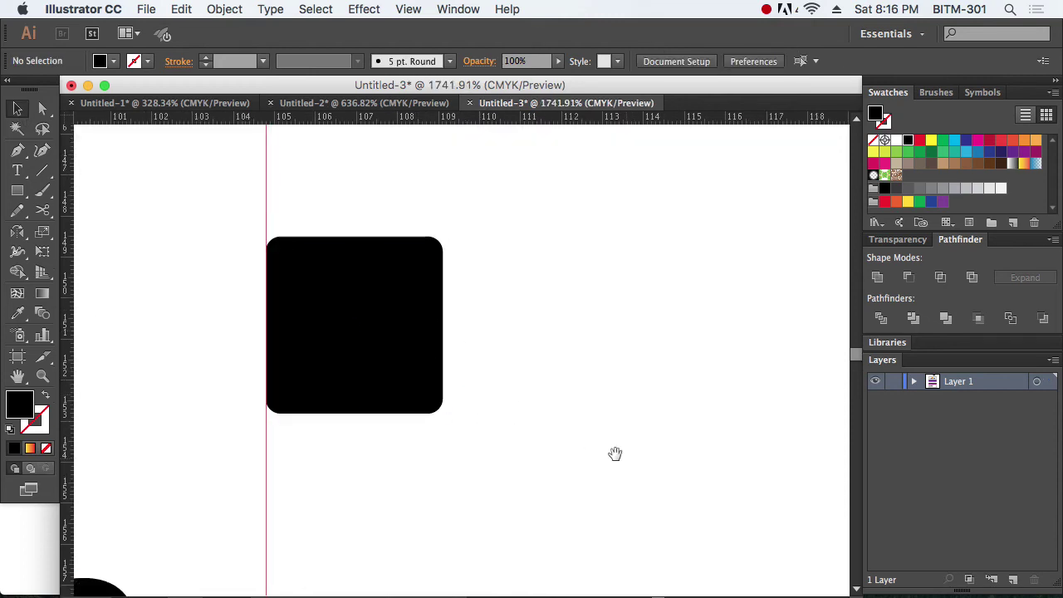
{"action": "key", "text": "super+minus"}
{"action": "key", "text": "super+minus"}
{"action": "key", "text": "super+minus"}
{"action": "key", "text": "super+minus"}
{"action": "scroll", "coordinate": [506, 368], "scroll_direction": "right", "scroll_amount": 2}
{"action": "scroll", "coordinate": [506, 368], "scroll_direction": "up", "scroll_amount": 1}
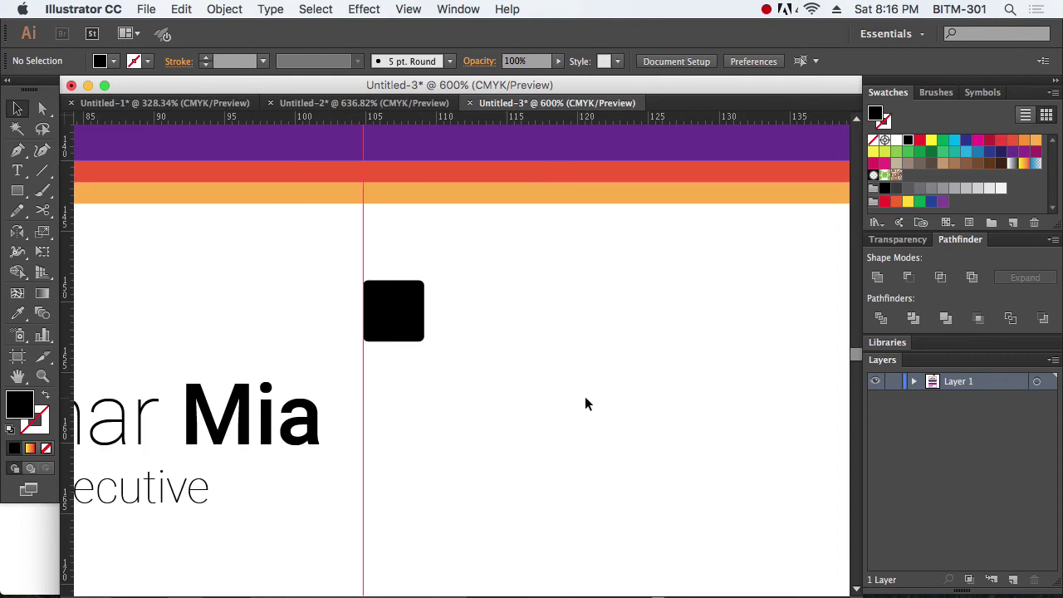
Step: Switch from Illustrator to Safari via the application switcher
{"action": "key", "text": "super+Tab"}
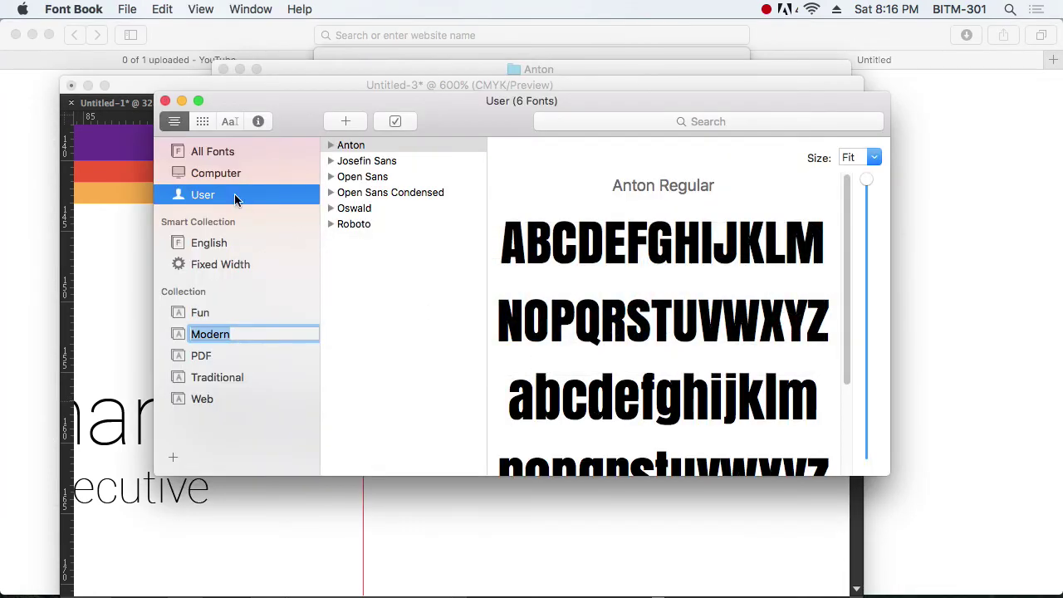
{"action": "key", "text": "super+Tab"}
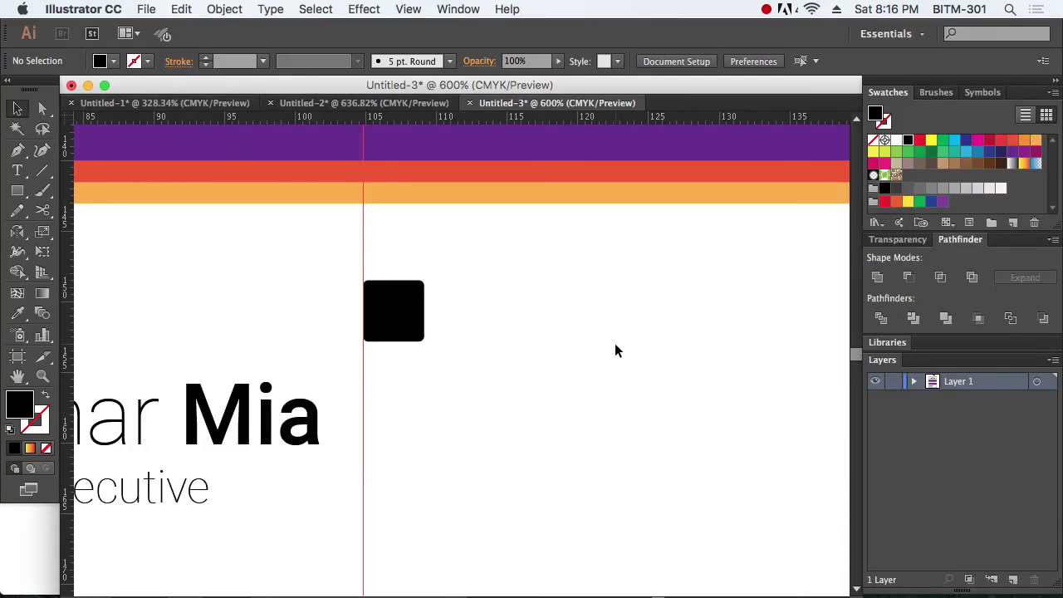
{"action": "key", "text": "super+Tab"}
{"action": "left_click", "coordinate": [617, 351]}
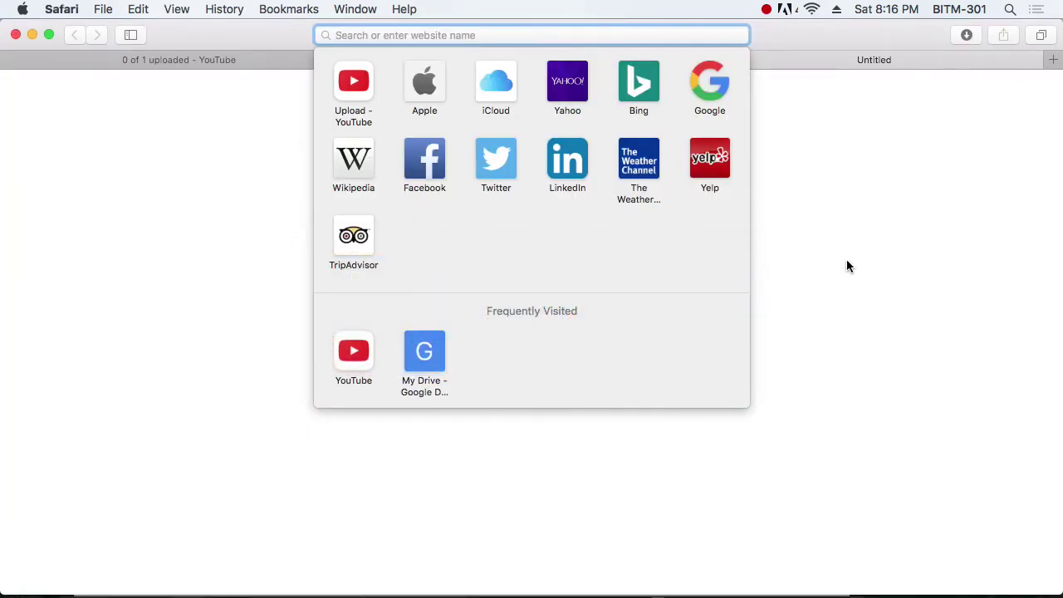
Step: Search for 'fontawesome', open fontawesome.io, and dismiss the Font Awesome 5 promo
{"action": "type", "text": "fontaw"}
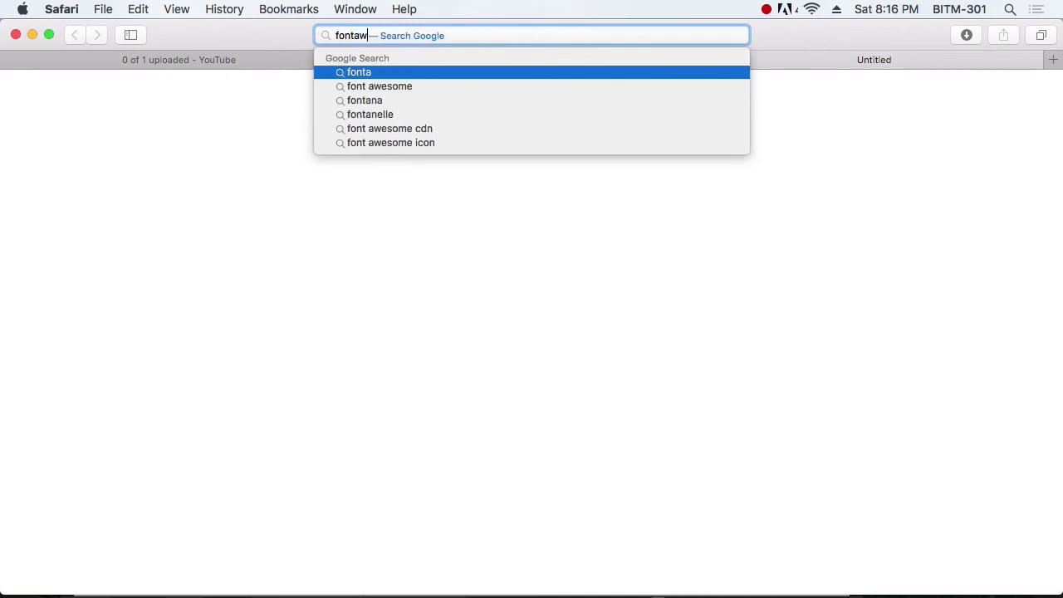
{"action": "type", "text": "esome"}
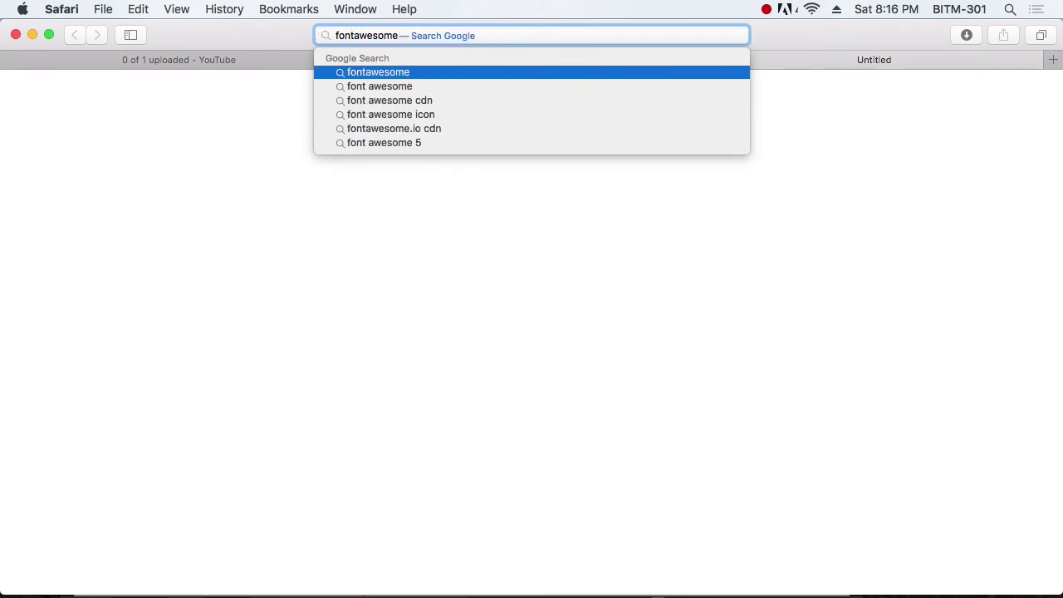
{"action": "key", "text": "Return"}
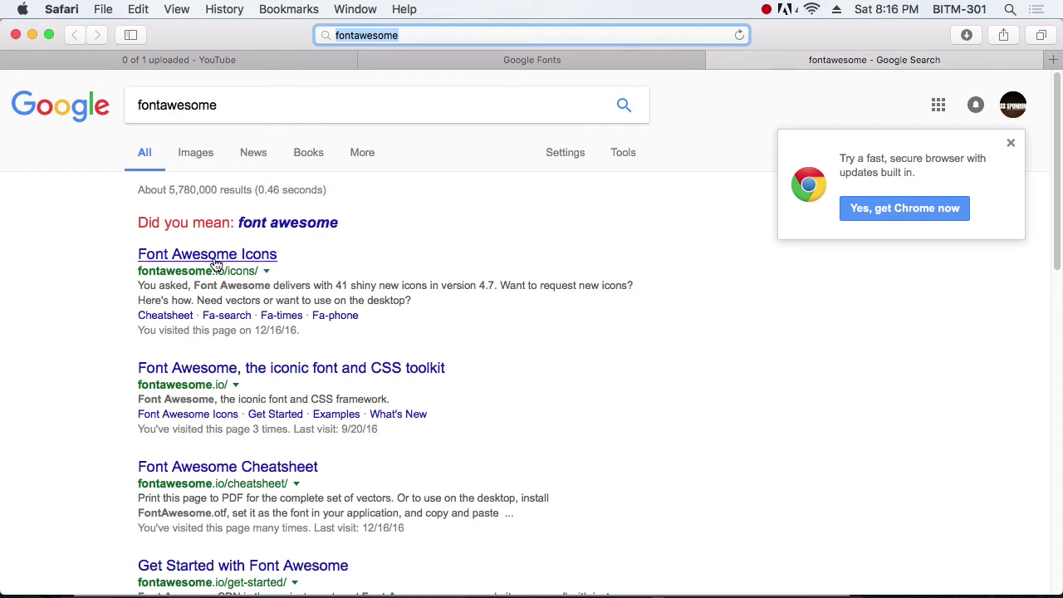
{"action": "left_click", "coordinate": [217, 379]}
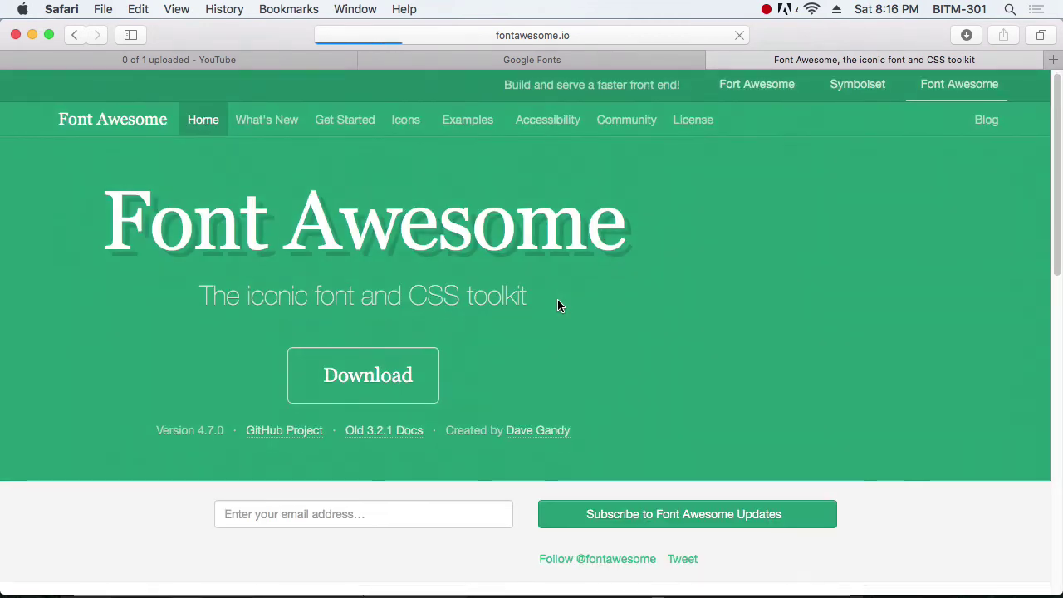
{"action": "scroll", "coordinate": [822, 340], "scroll_direction": "down", "scroll_amount": 5}
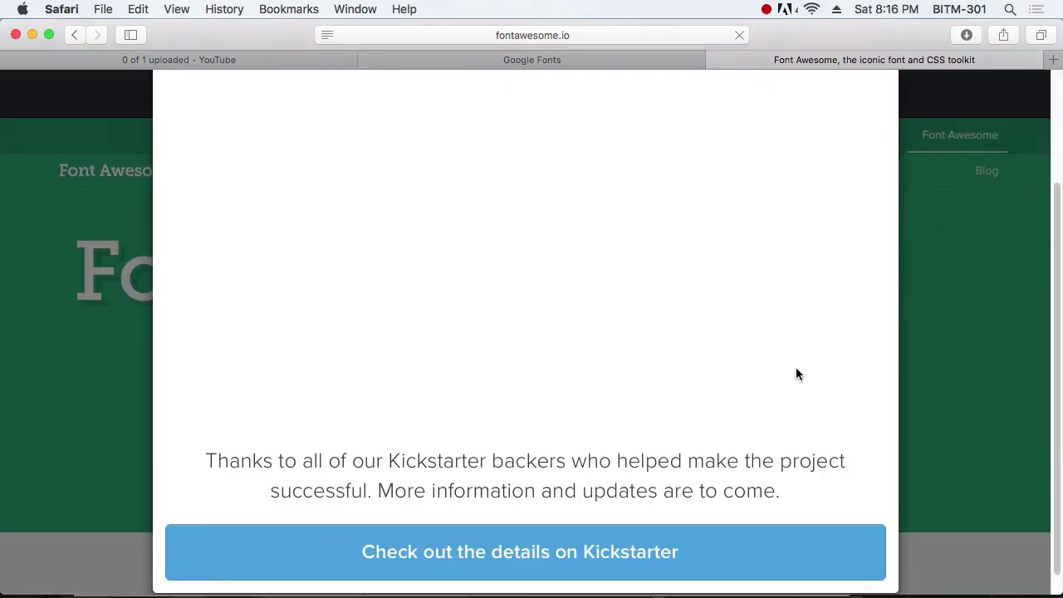
{"action": "scroll", "coordinate": [645, 533], "scroll_direction": "up", "scroll_amount": 5}
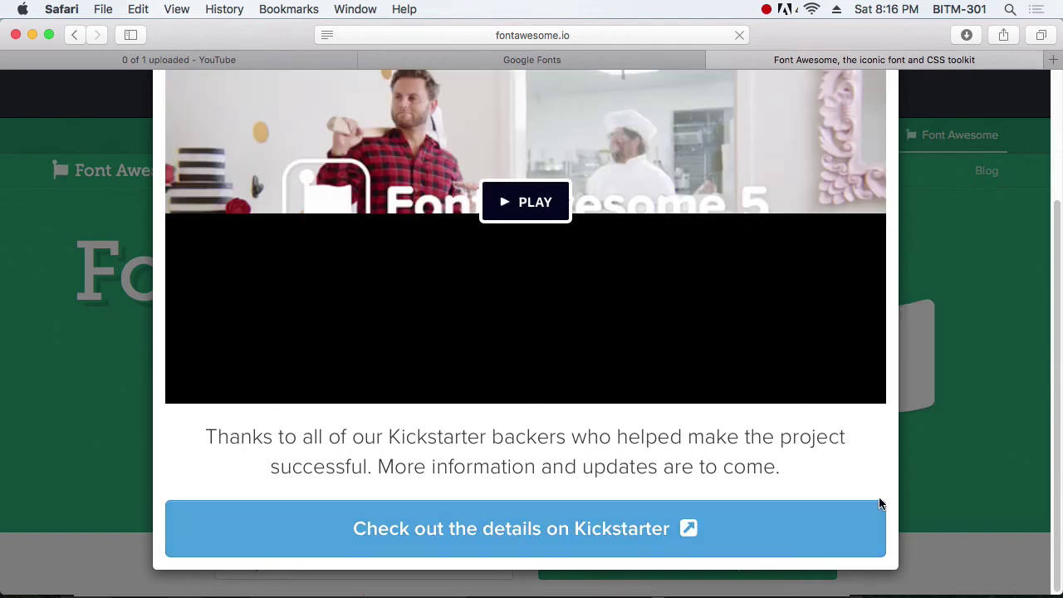
{"action": "left_click", "coordinate": [883, 120]}
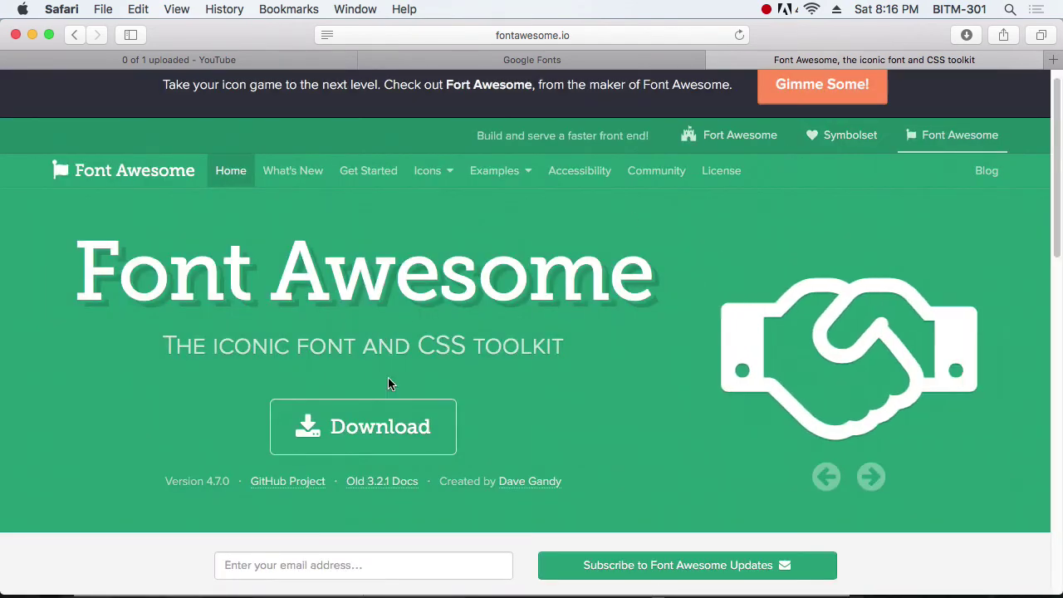
Step: Download Font Awesome 4.7.0 without the offer and show the downloads list
{"action": "left_click", "coordinate": [382, 434]}
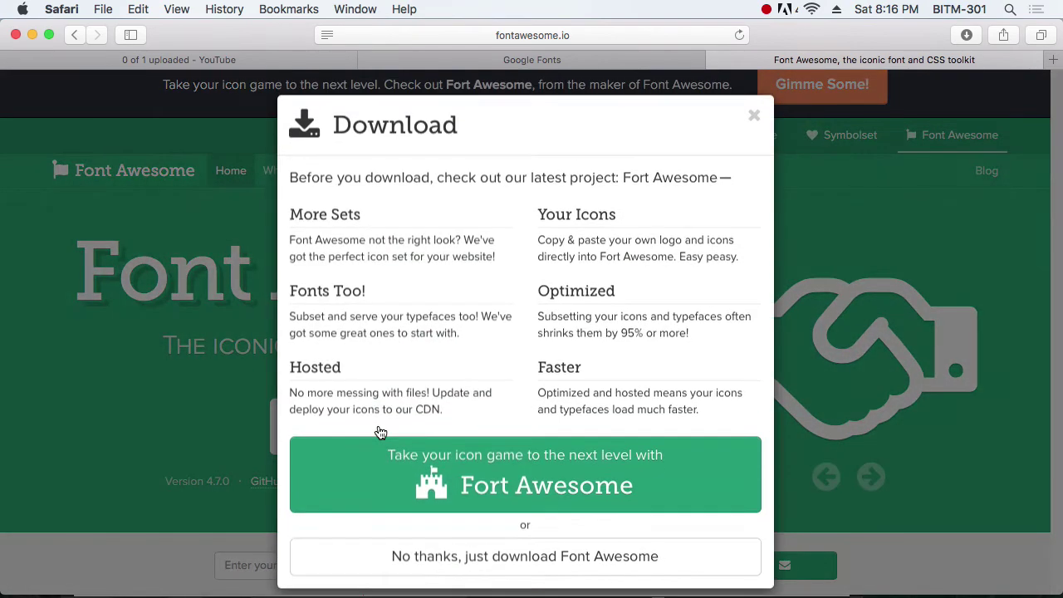
{"action": "left_click", "coordinate": [420, 565]}
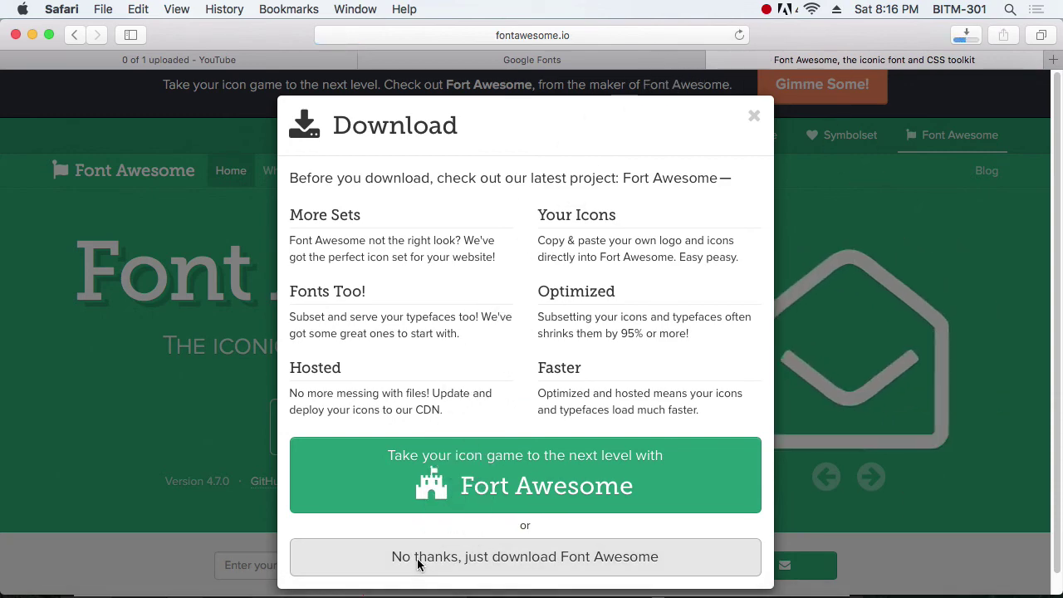
{"action": "left_click", "coordinate": [753, 116]}
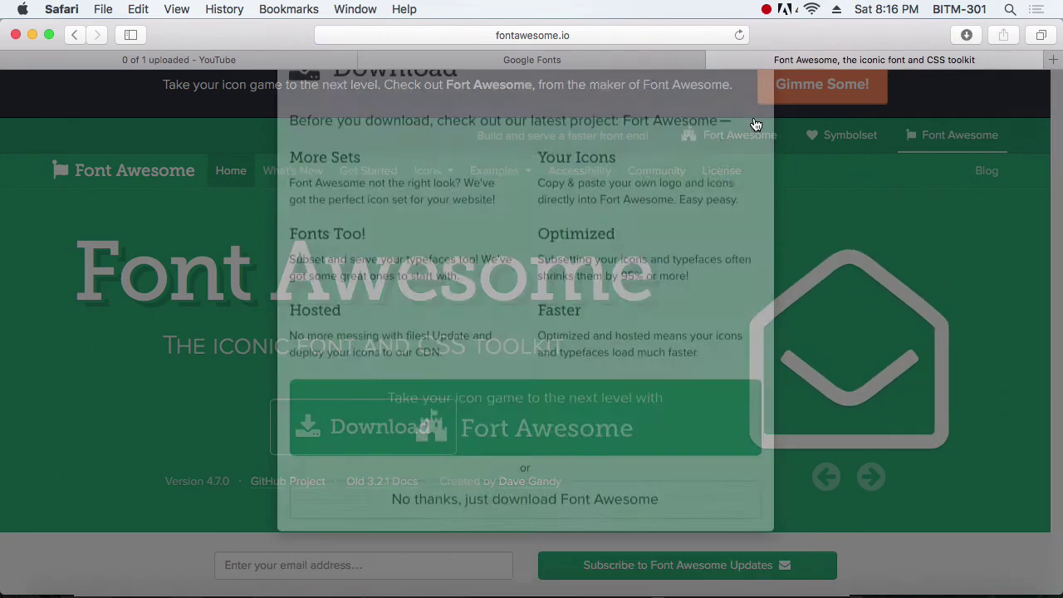
{"action": "left_click", "coordinate": [967, 35]}
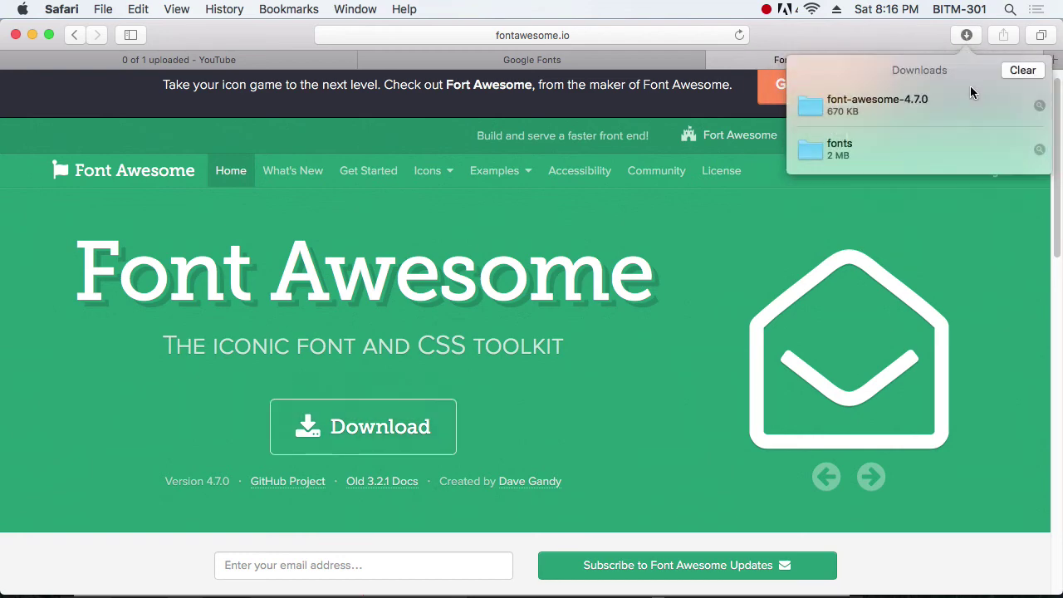
Step: Install FontAwesome.otf from font-awesome-4.7.0/fonts in Font Book, then return to Safari
{"action": "left_click", "coordinate": [1039, 106]}
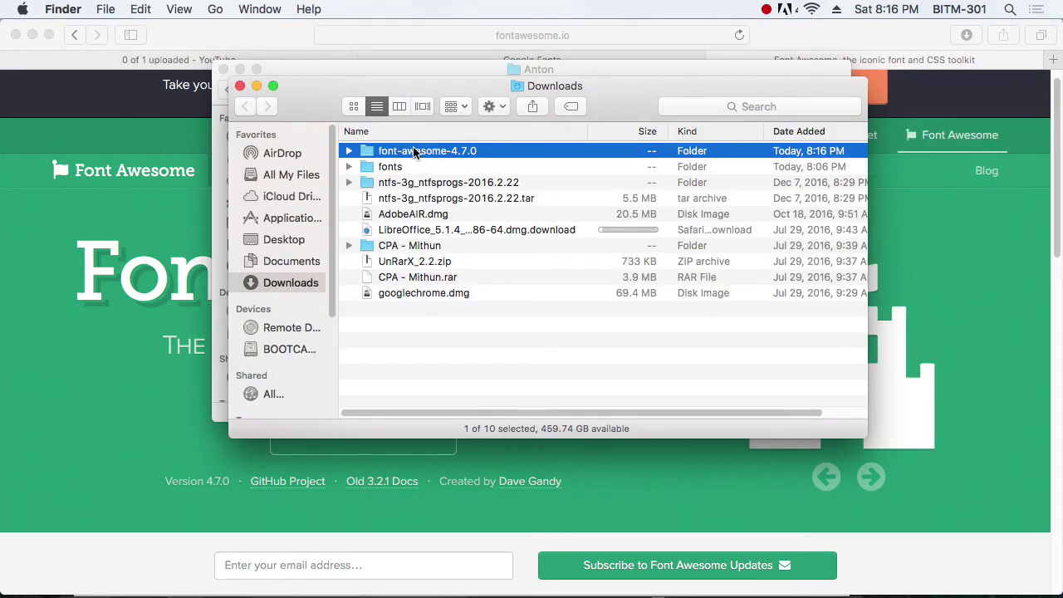
{"action": "double_click", "coordinate": [426, 151]}
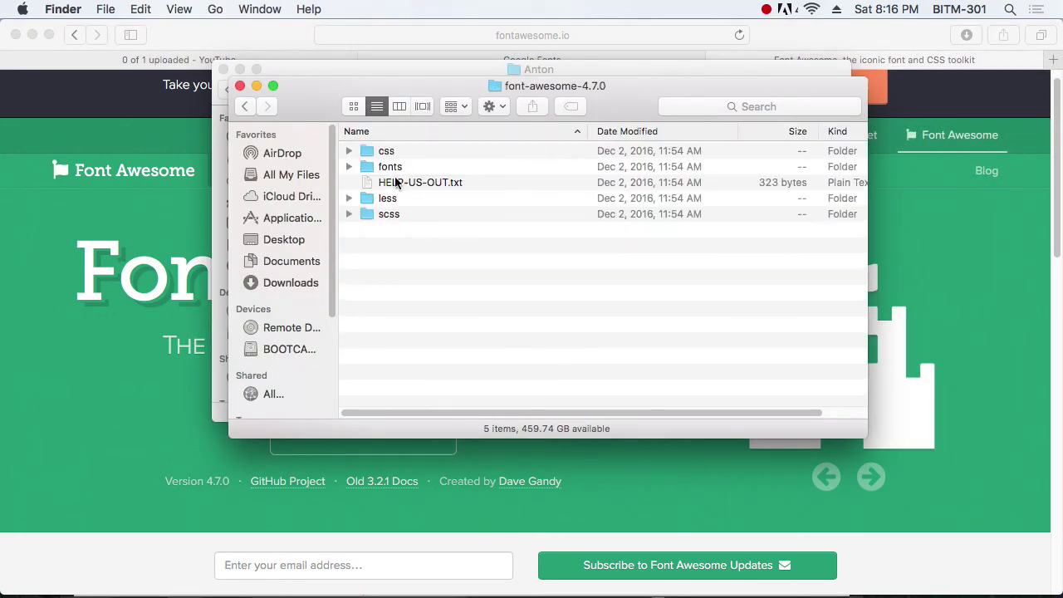
{"action": "double_click", "coordinate": [387, 167]}
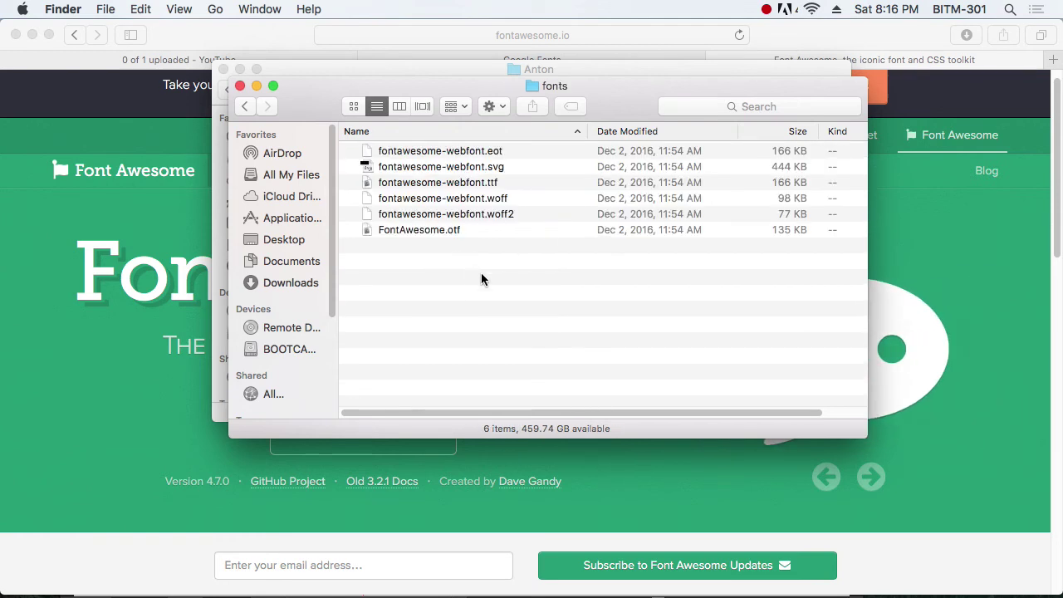
{"action": "double_click", "coordinate": [426, 230]}
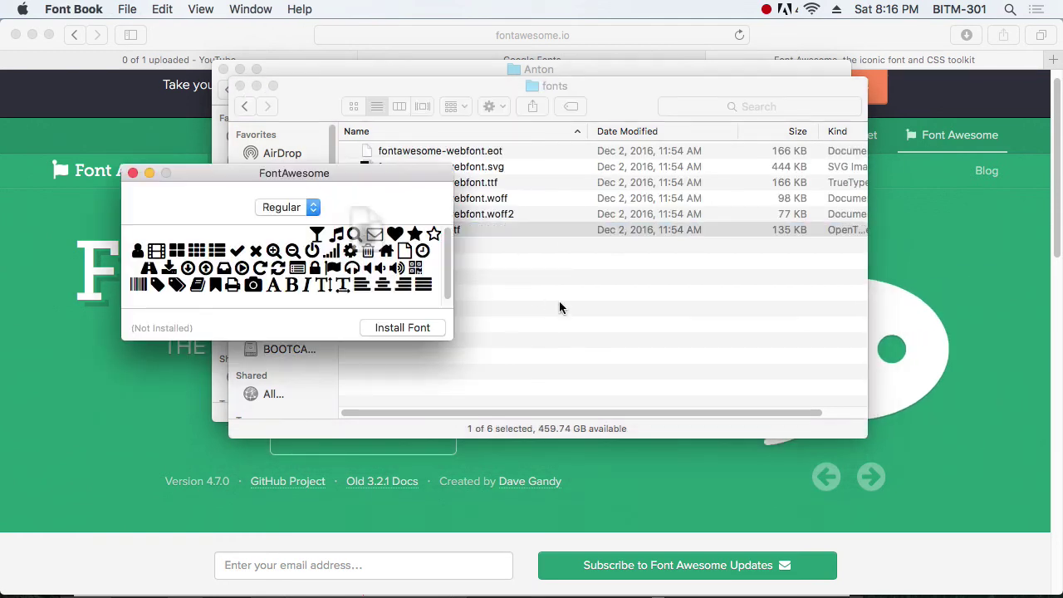
{"action": "left_click", "coordinate": [402, 328]}
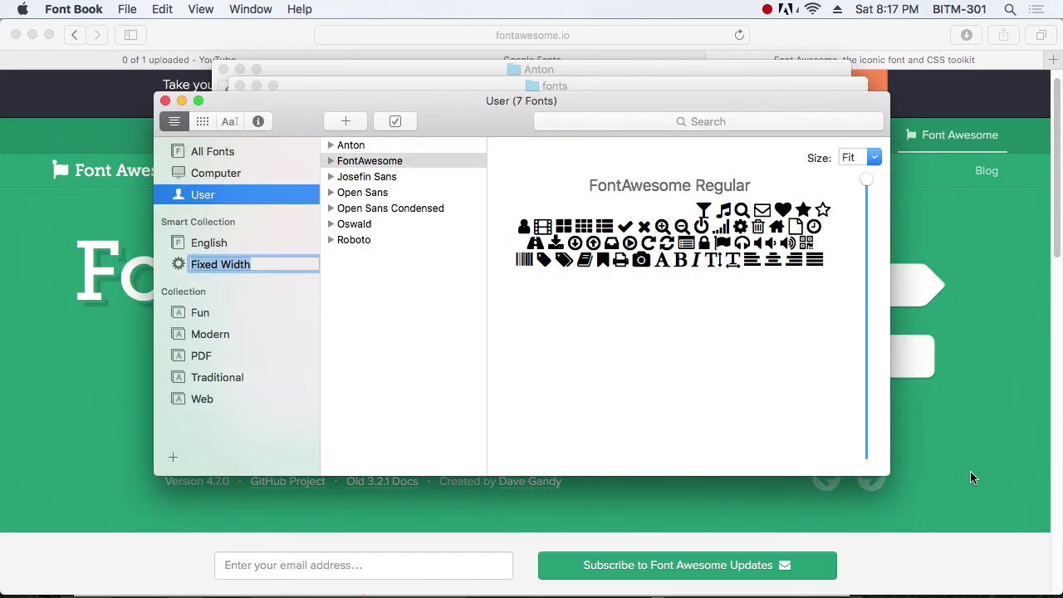
{"action": "left_click", "coordinate": [942, 470]}
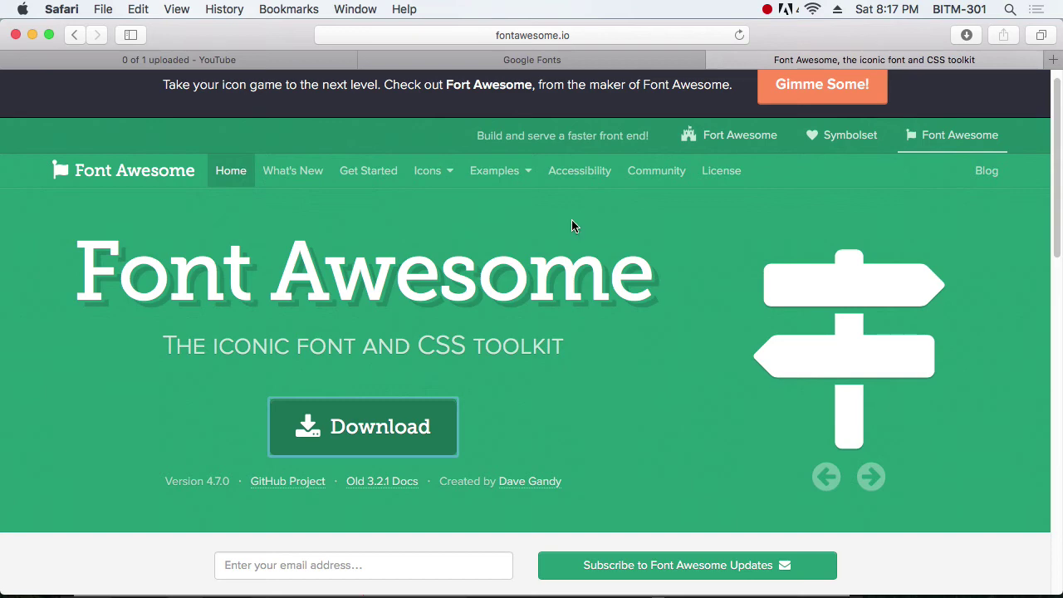
Step: Google 'font awesome cheatsheet' and open the Font Awesome Cheatsheet page
{"action": "left_click", "coordinate": [661, 36]}
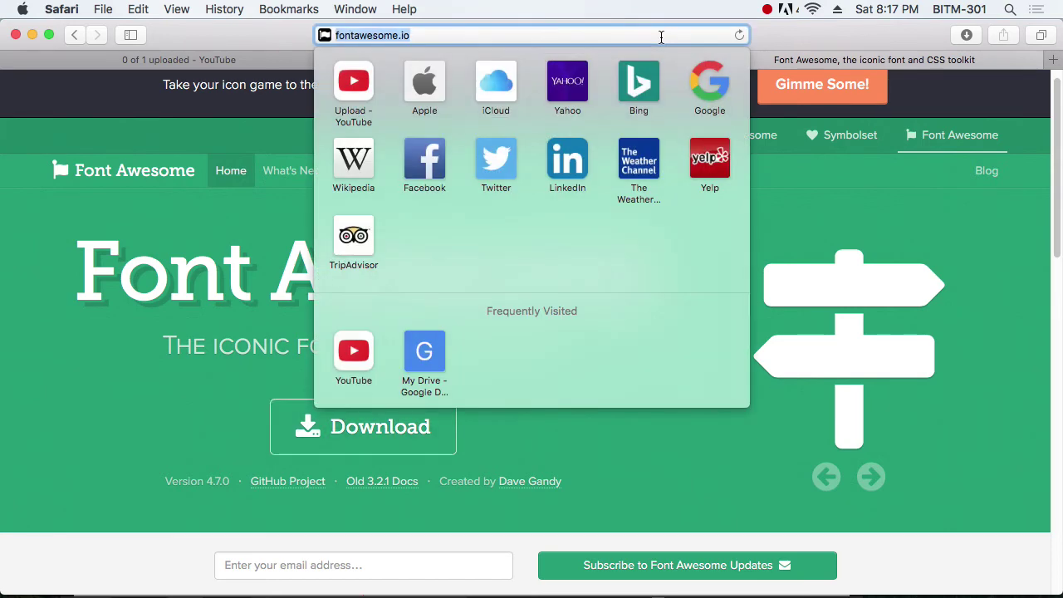
{"action": "type", "text": "google.com.bd"}
{"action": "key", "text": "Return"}
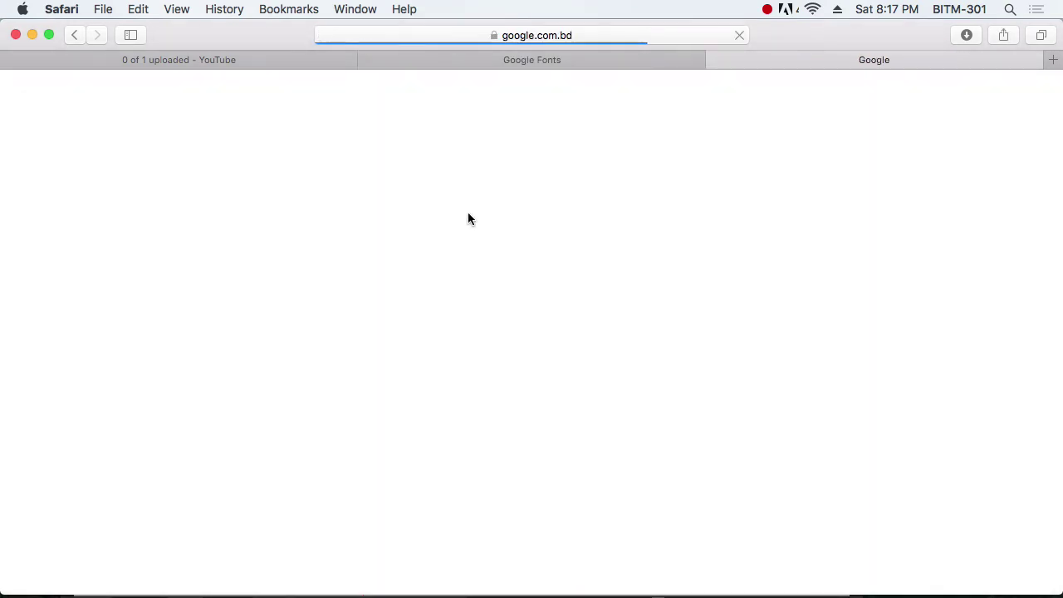
{"action": "type", "text": "fon"}
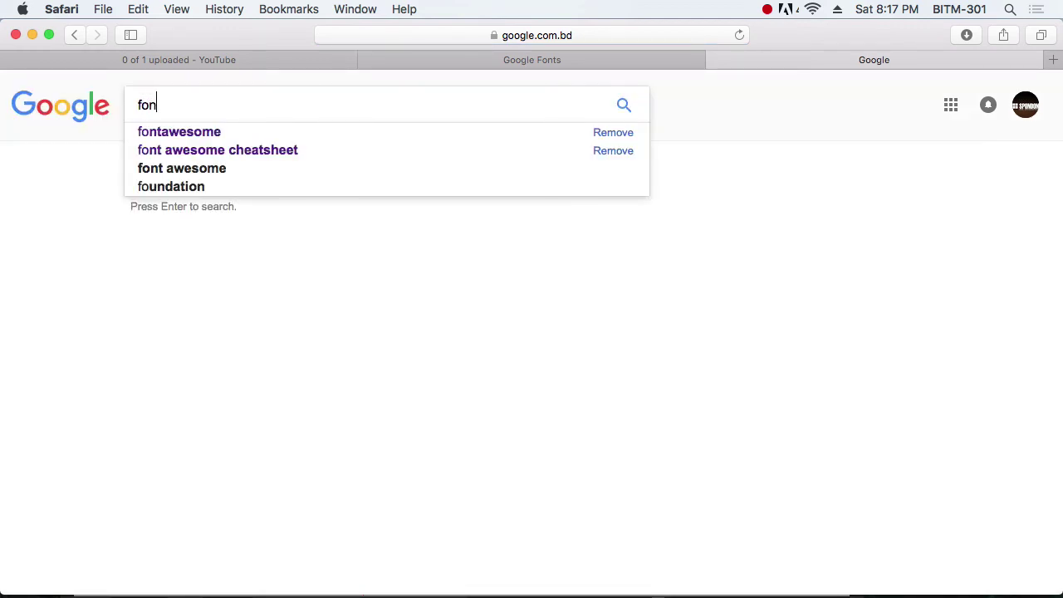
{"action": "type", "text": "t awesome"}
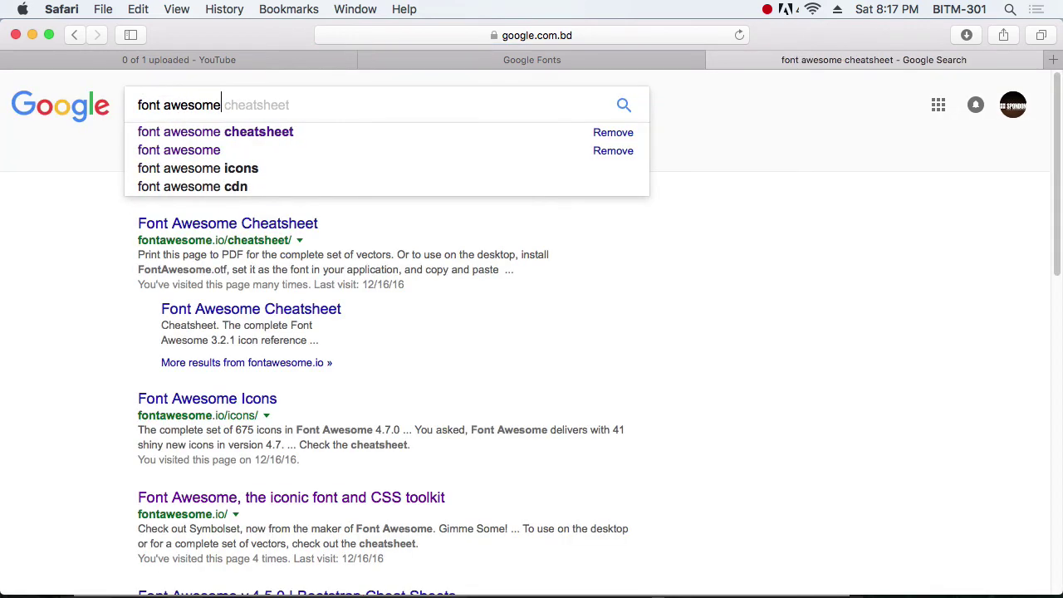
{"action": "key", "text": "Down"}
{"action": "key", "text": "Return"}
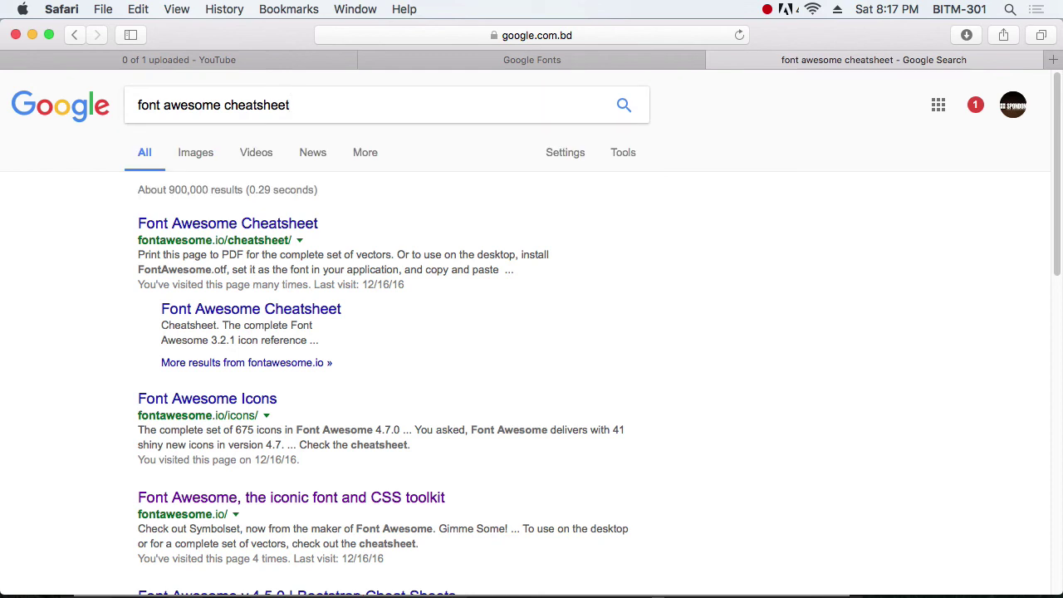
{"action": "left_click", "coordinate": [285, 227]}
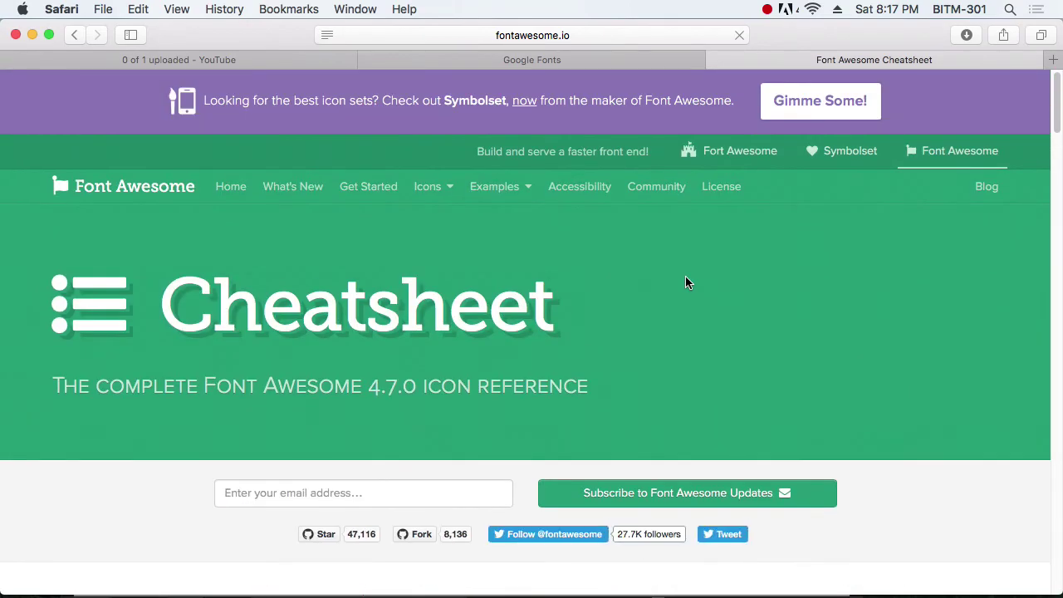
Step: Find fa-phone on the cheatsheet, copy its glyph, and switch applications
{"action": "scroll", "coordinate": [686, 282], "scroll_direction": "down", "scroll_amount": 15}
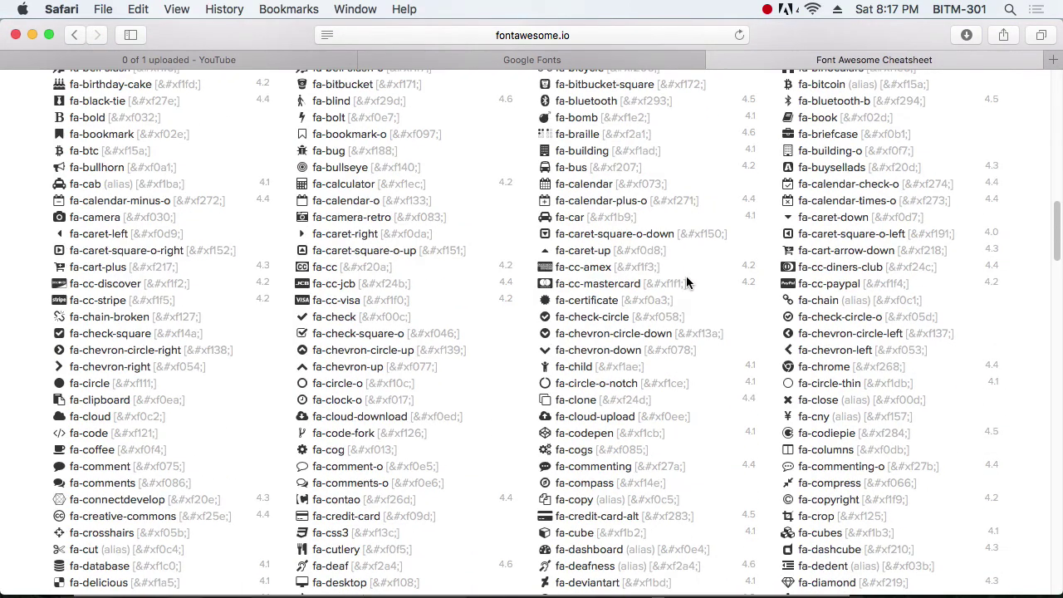
{"action": "scroll", "coordinate": [686, 276], "scroll_direction": "up", "scroll_amount": 10}
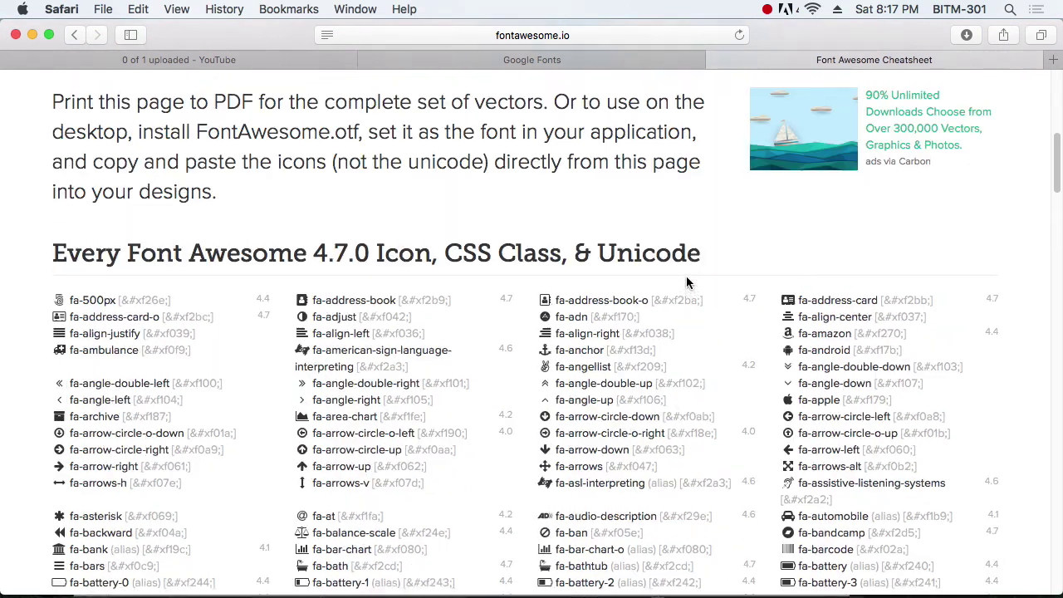
{"action": "scroll", "coordinate": [686, 277], "scroll_direction": "up", "scroll_amount": 1}
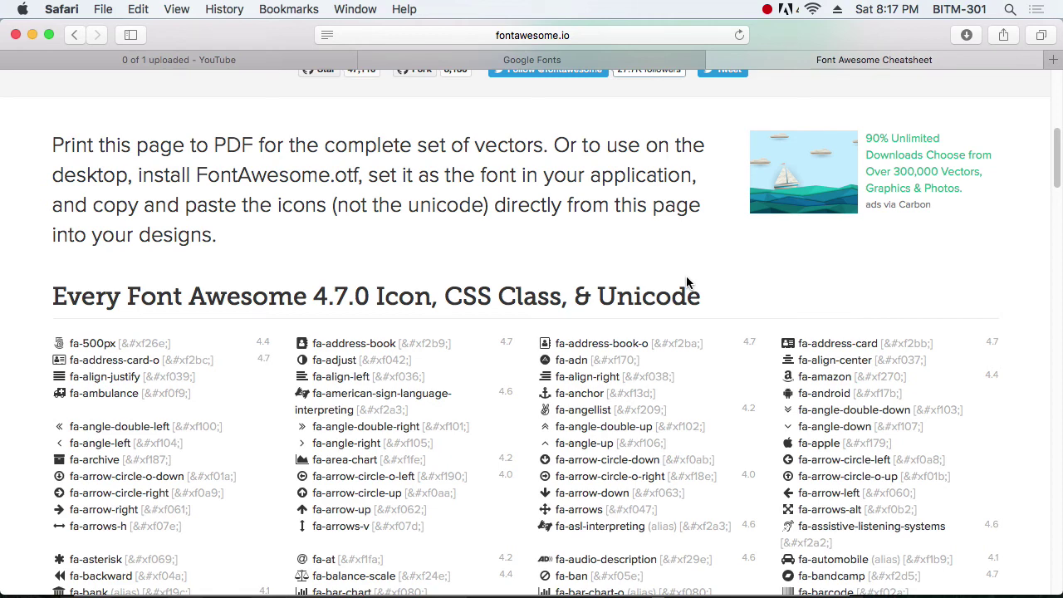
{"action": "key", "text": "super+f"}
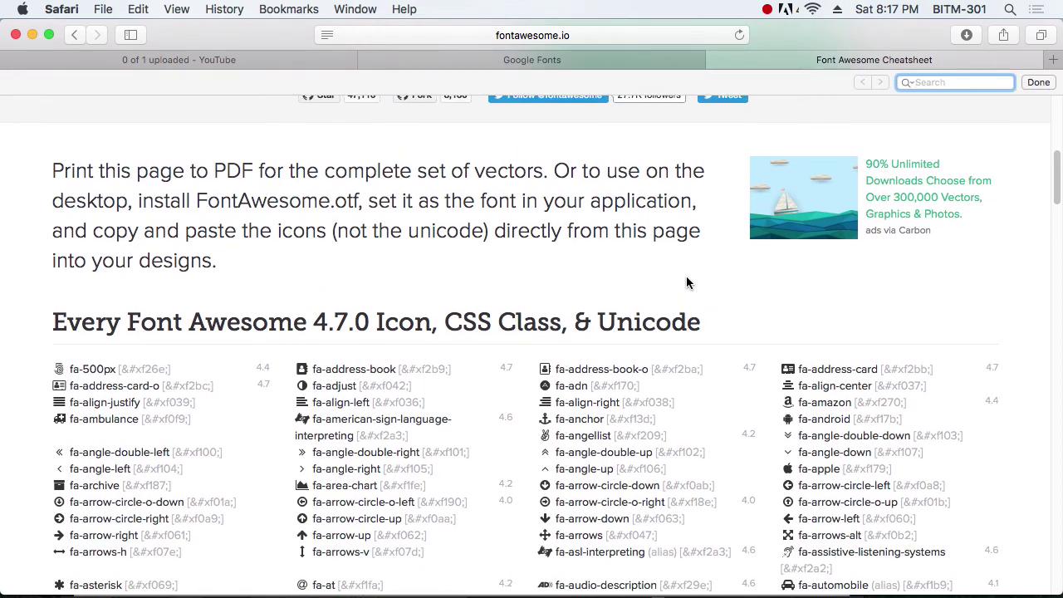
{"action": "type", "text": "phone"}
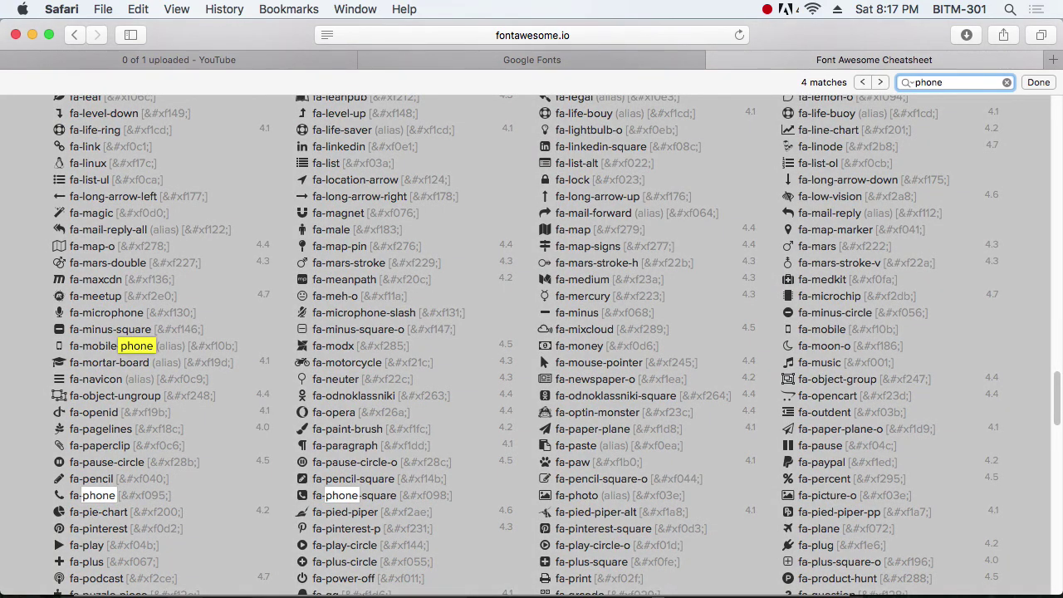
{"action": "key", "text": "Return"}
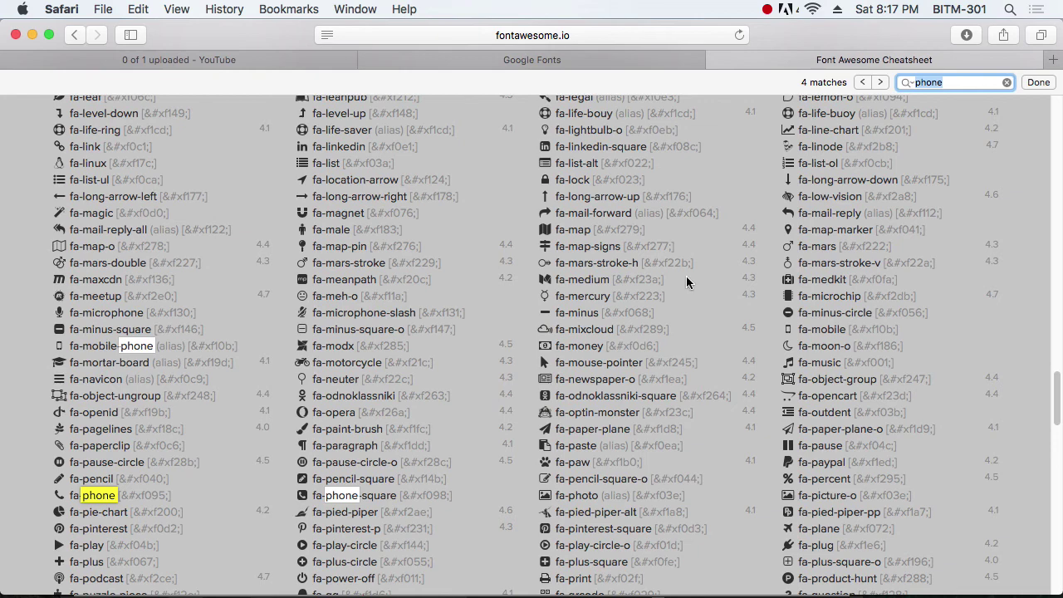
{"action": "left_click", "coordinate": [58, 496]}
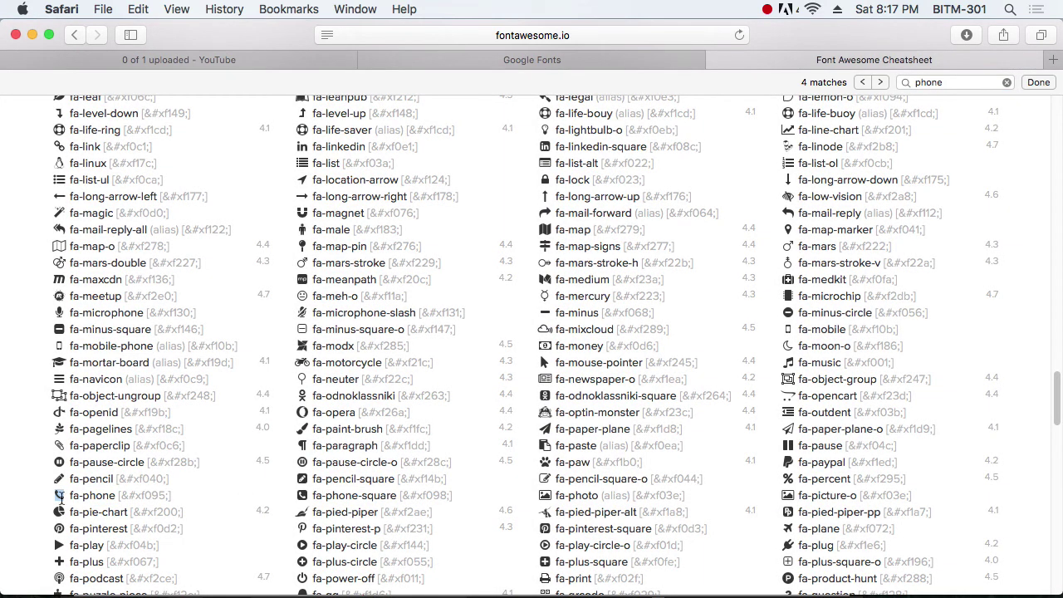
{"action": "left_click_drag", "start_coordinate": [59, 494], "coordinate": [55, 496]}
{"action": "key", "text": "super+c"}
{"action": "key", "text": "super+Tab"}
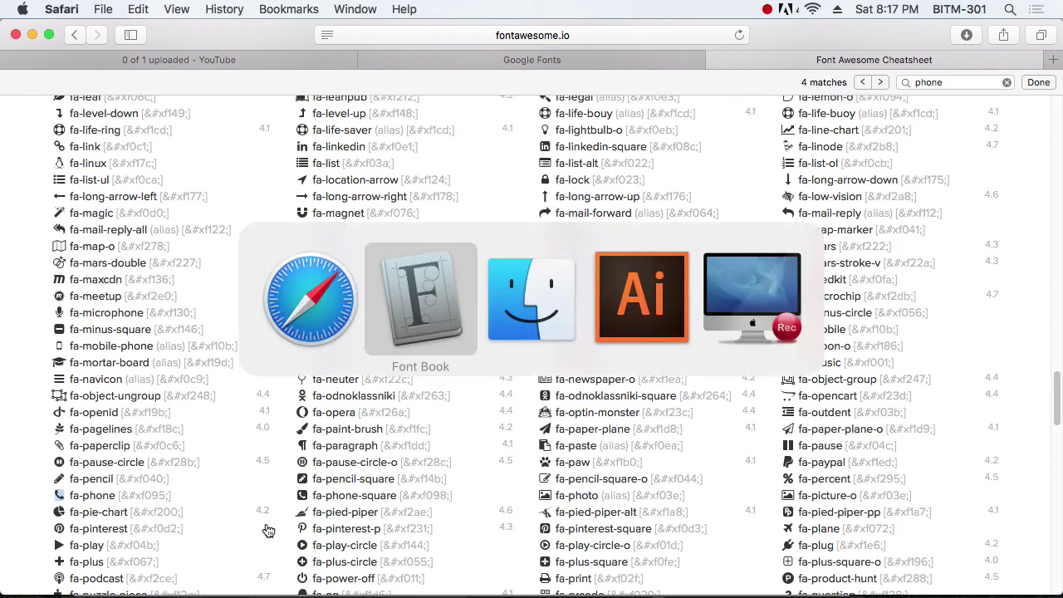
{"action": "key", "text": "super+Tab"}
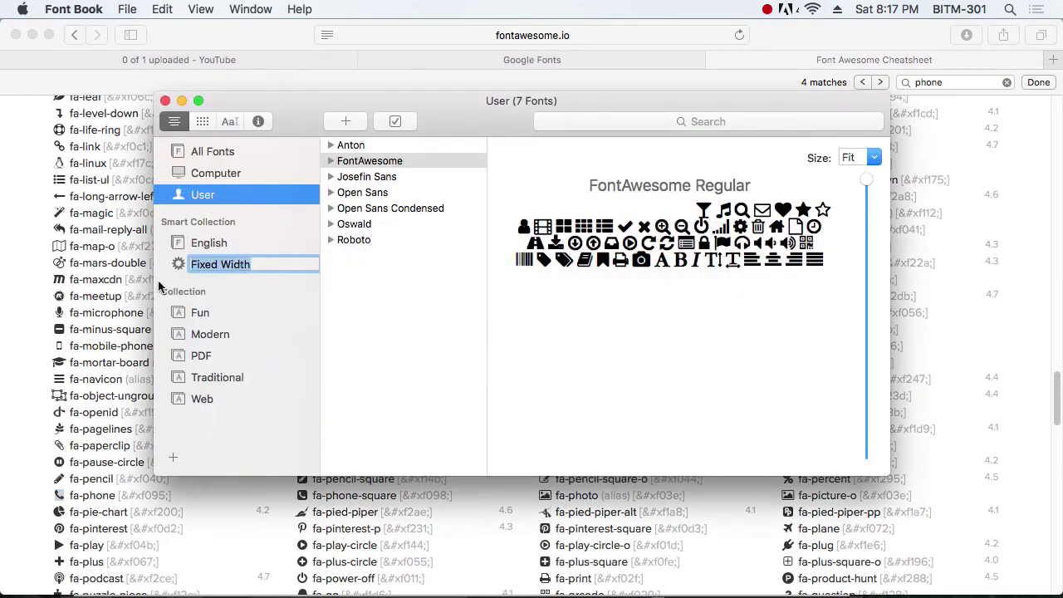
Step: Quit Font Book and paste the copied glyph as new point text beside the black square
{"action": "key", "text": "super+q"}
{"action": "key", "text": "super+Tab"}
{"action": "key", "text": "Tab"}
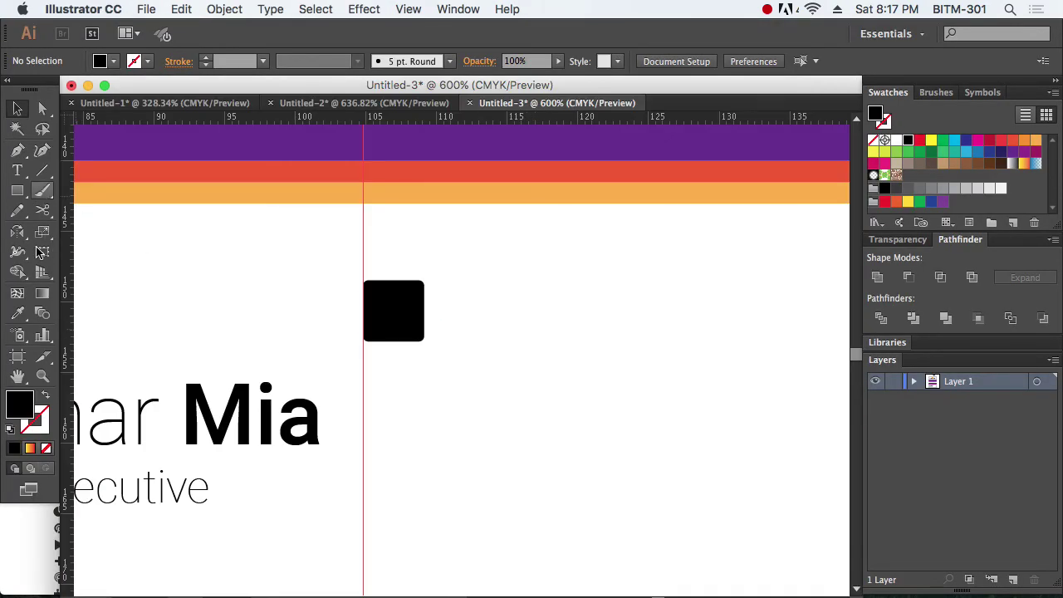
{"action": "key", "text": "t"}
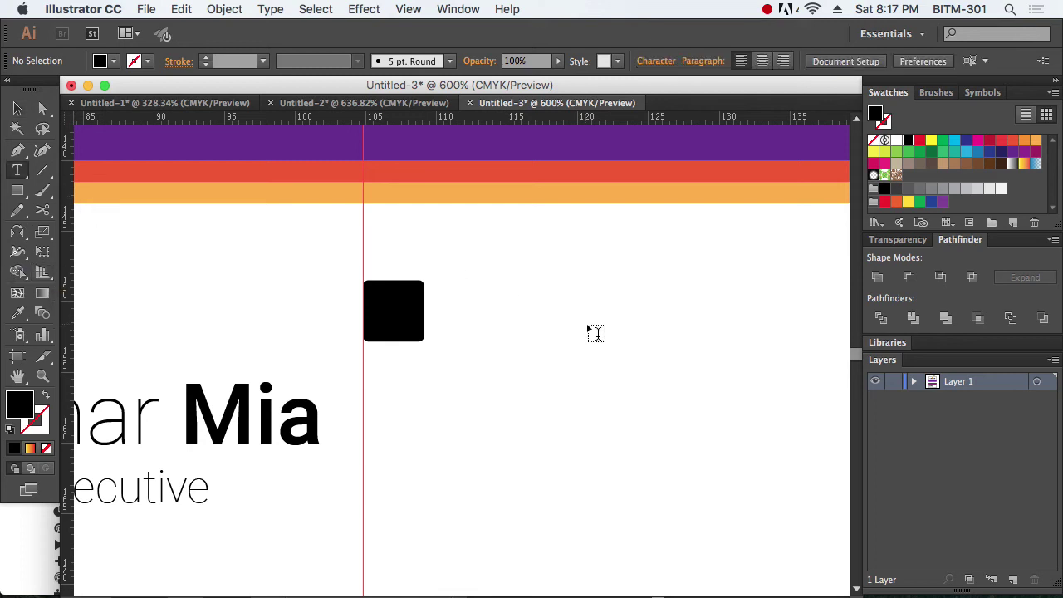
{"action": "left_click", "coordinate": [531, 322]}
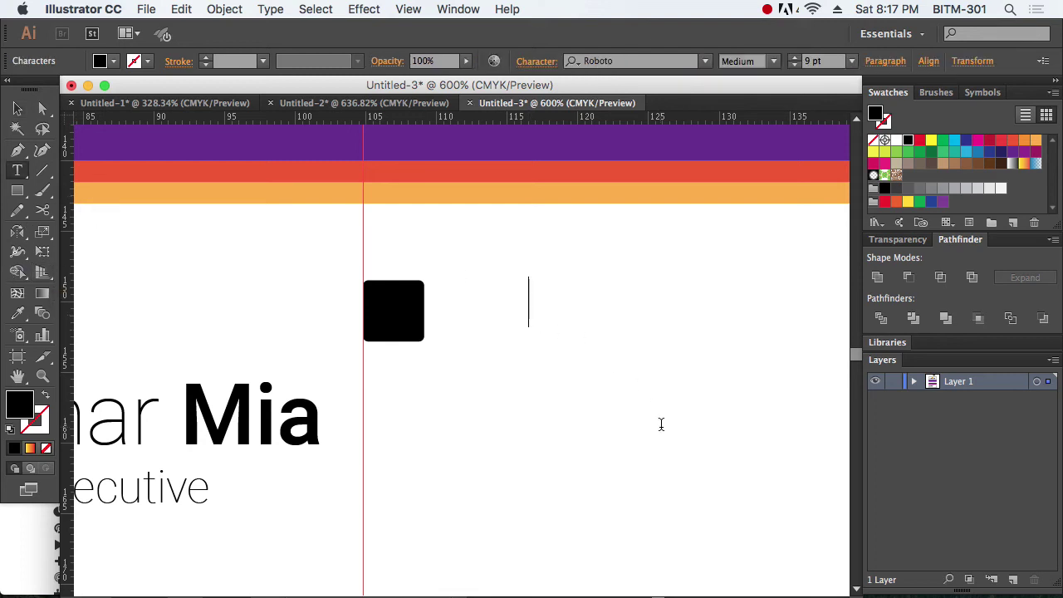
{"action": "key", "text": "super+v"}
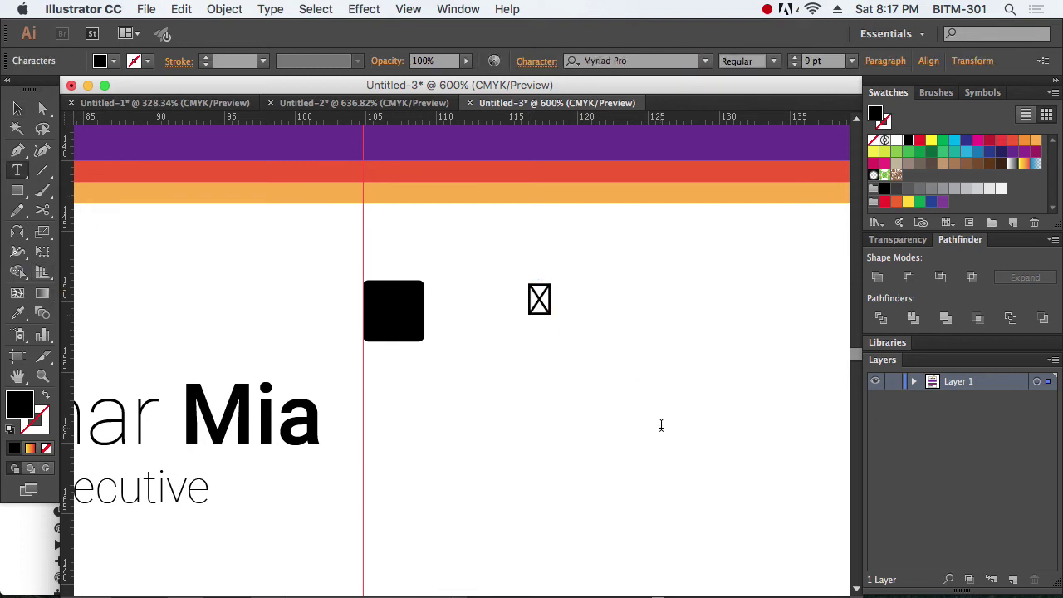
{"action": "key", "text": "Escape"}
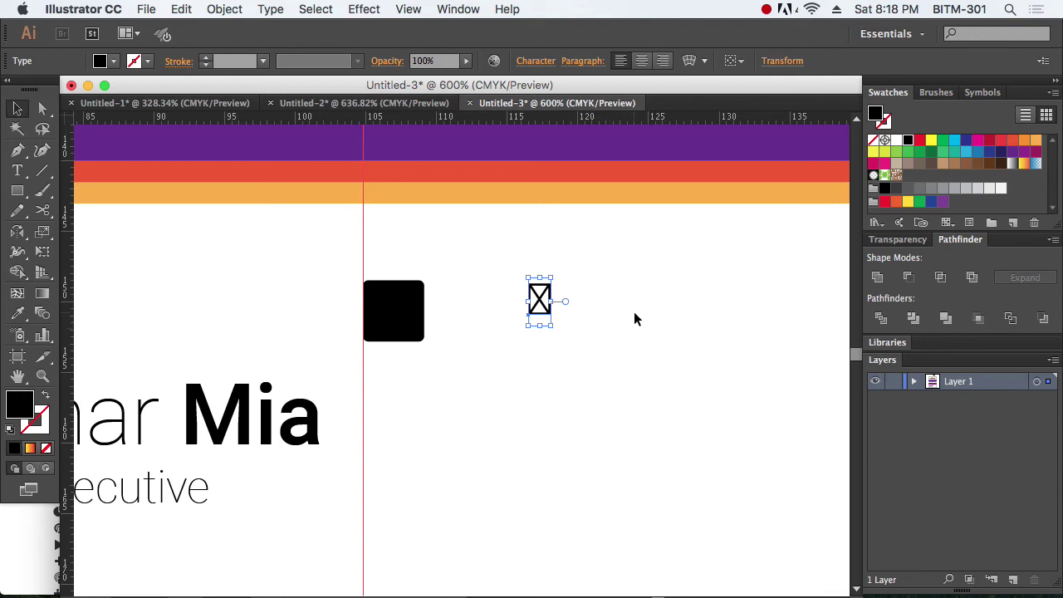
Step: Set the glyph's font to FontAwesome, move it onto the black square, and fill it white
{"action": "key", "text": "super+t"}
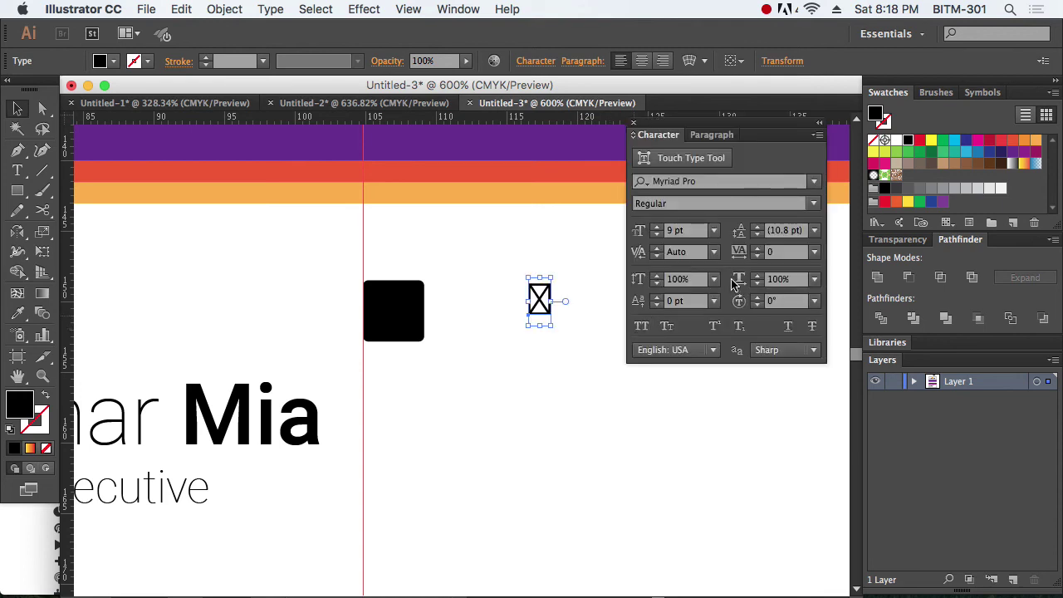
{"action": "left_click", "coordinate": [715, 181]}
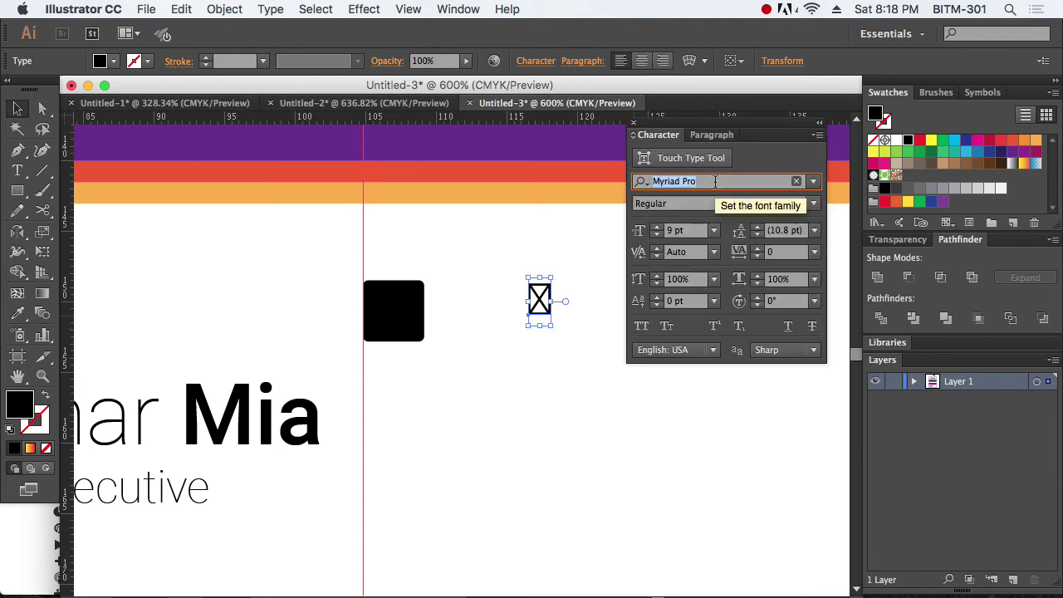
{"action": "type", "text": "fon"}
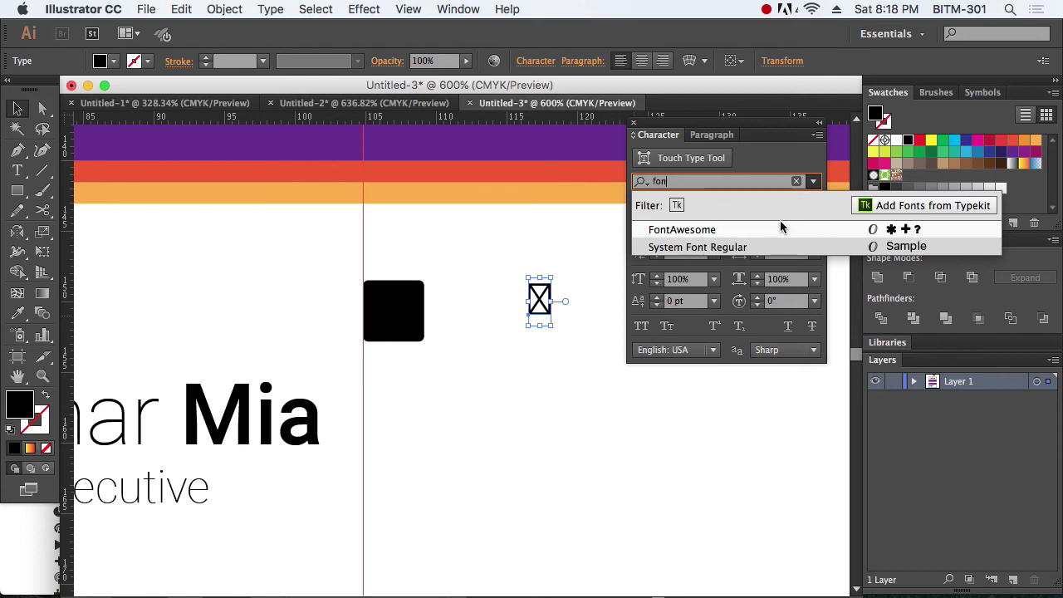
{"action": "left_click", "coordinate": [693, 230]}
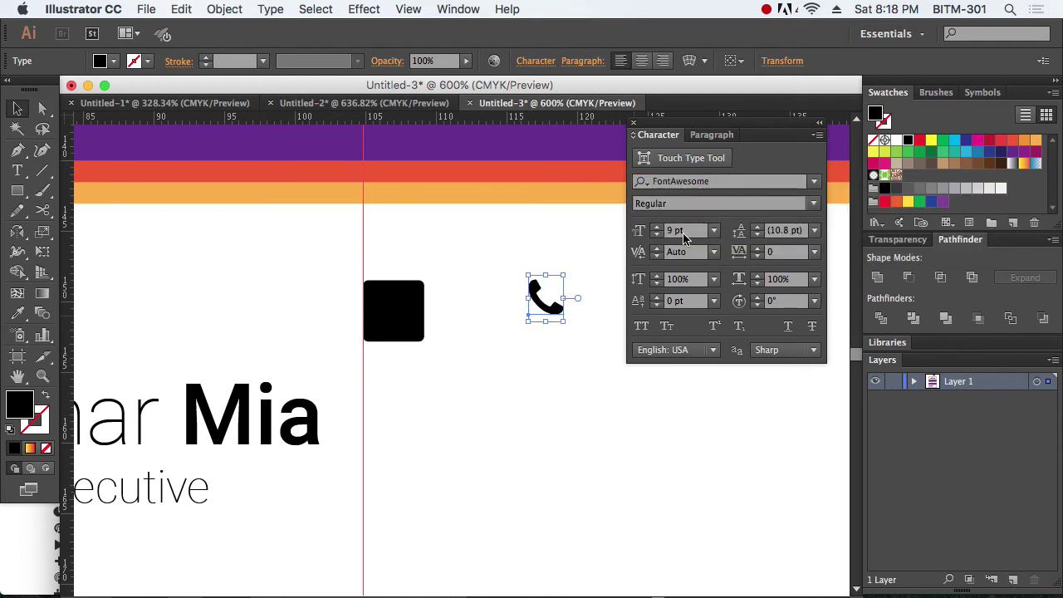
{"action": "left_click", "coordinate": [587, 394]}
{"action": "left_click_drag", "start_coordinate": [557, 315], "coordinate": [394, 324]}
{"action": "left_click", "coordinate": [896, 140]}
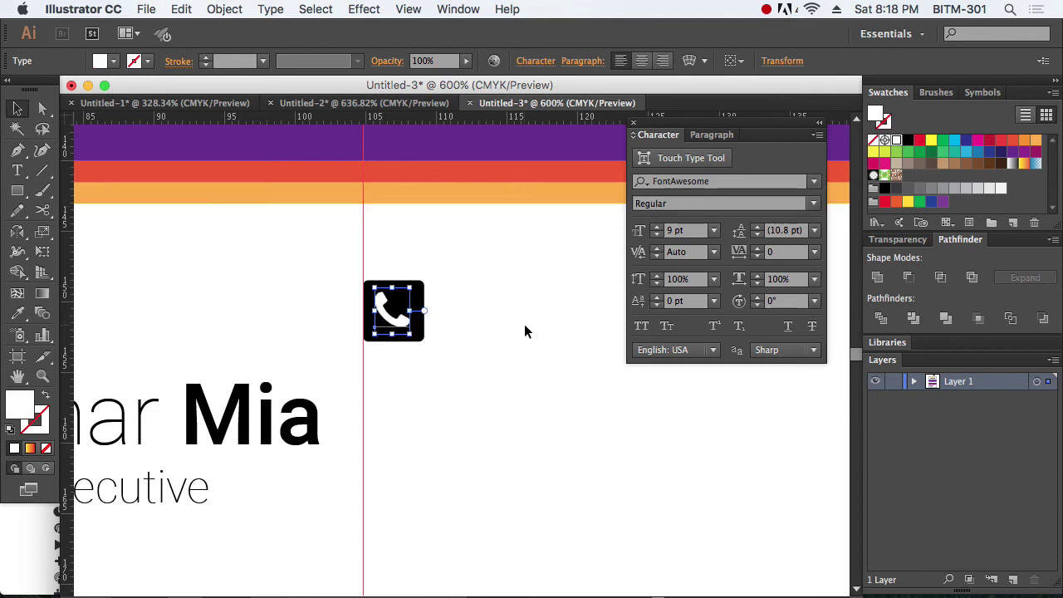
{"action": "left_click", "coordinate": [523, 324]}
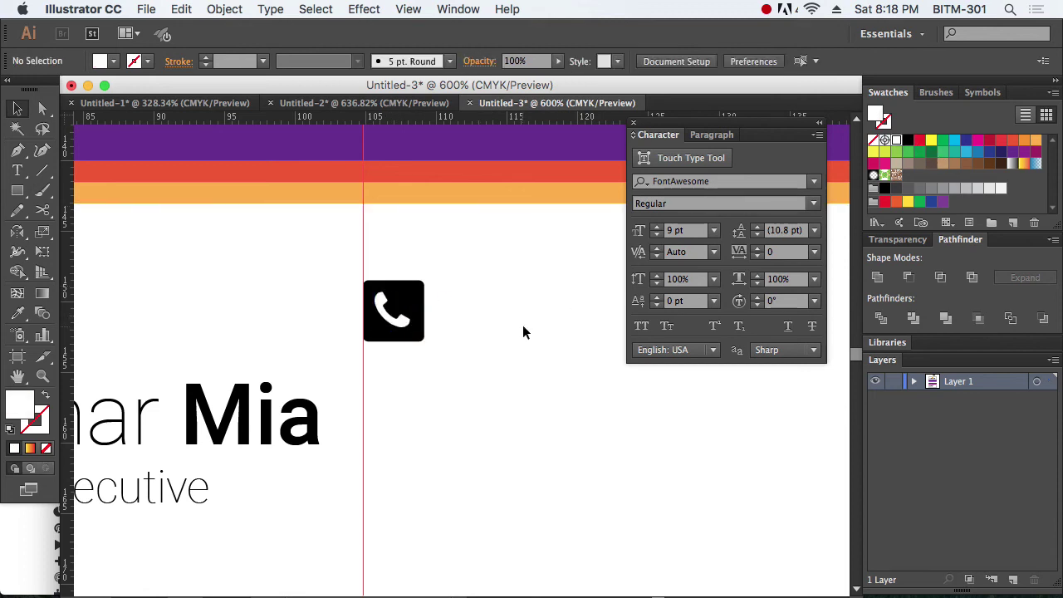
{"action": "left_click", "coordinate": [633, 124]}
Step: Group the square with the phone icon and place a copy of the 'Marketing Executive' title beside it
{"action": "left_click_drag", "start_coordinate": [466, 370], "coordinate": [375, 270]}
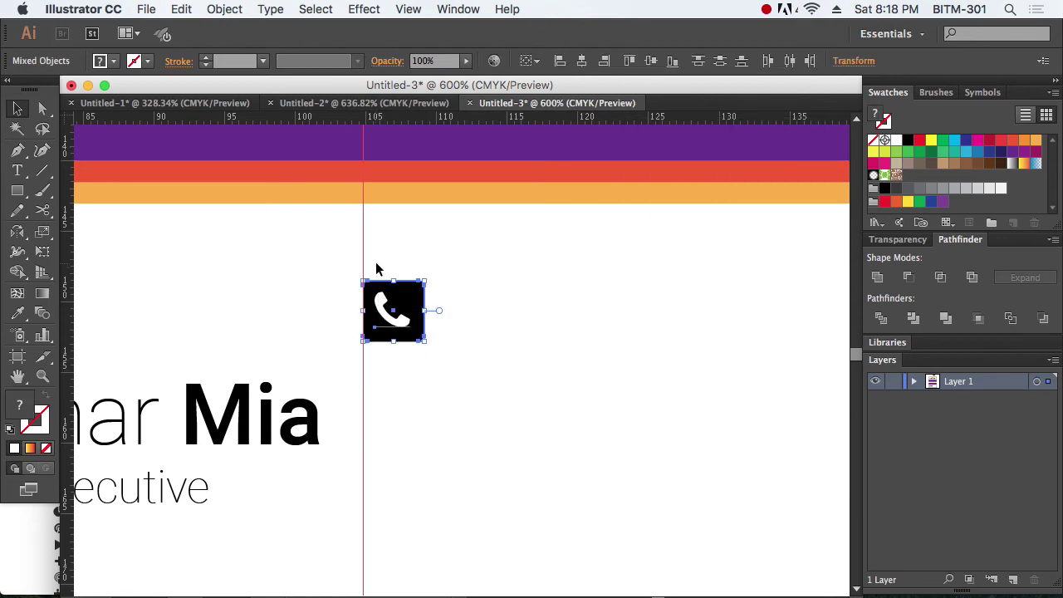
{"action": "key", "text": "super+g"}
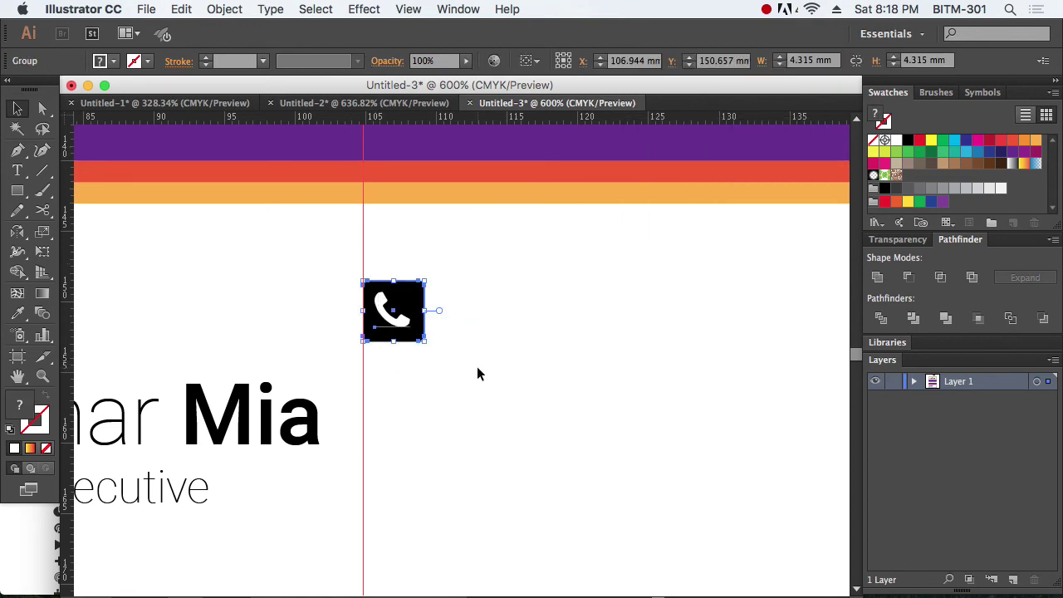
{"action": "left_click", "coordinate": [539, 368]}
{"action": "key", "text": "super+minus"}
{"action": "key", "text": "super+minus"}
{"action": "key", "text": "super+minus"}
{"action": "scroll", "coordinate": [489, 347], "scroll_direction": "right", "scroll_amount": 2}
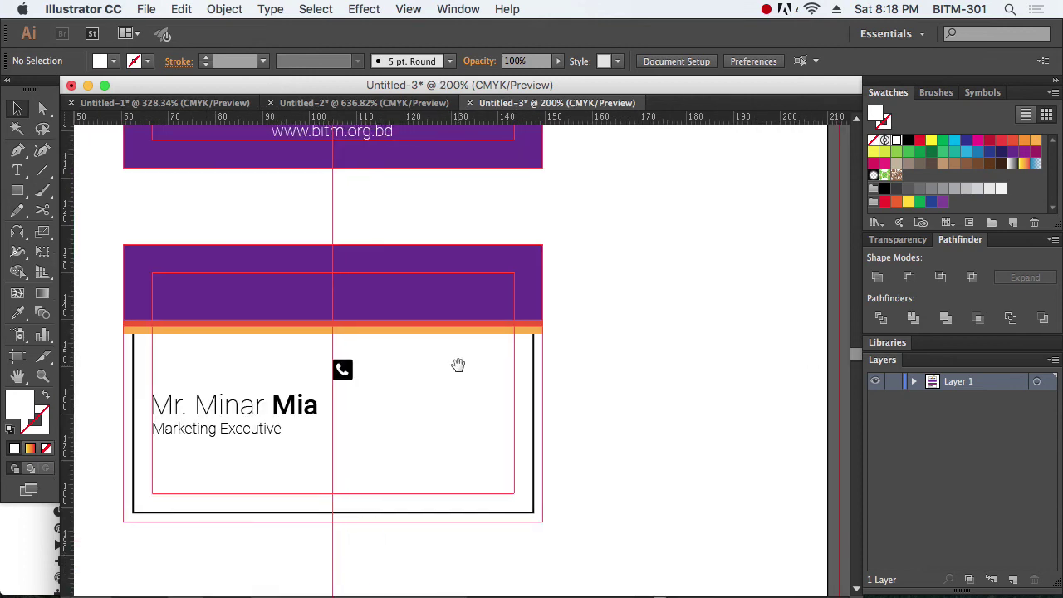
{"action": "mouse_move", "coordinate": [226, 432]}
{"action": "left_mouse_down"}
{"action": "mouse_move", "coordinate": [466, 387]}
{"action": "mouse_move", "coordinate": [426, 365]}
{"action": "left_mouse_up"}
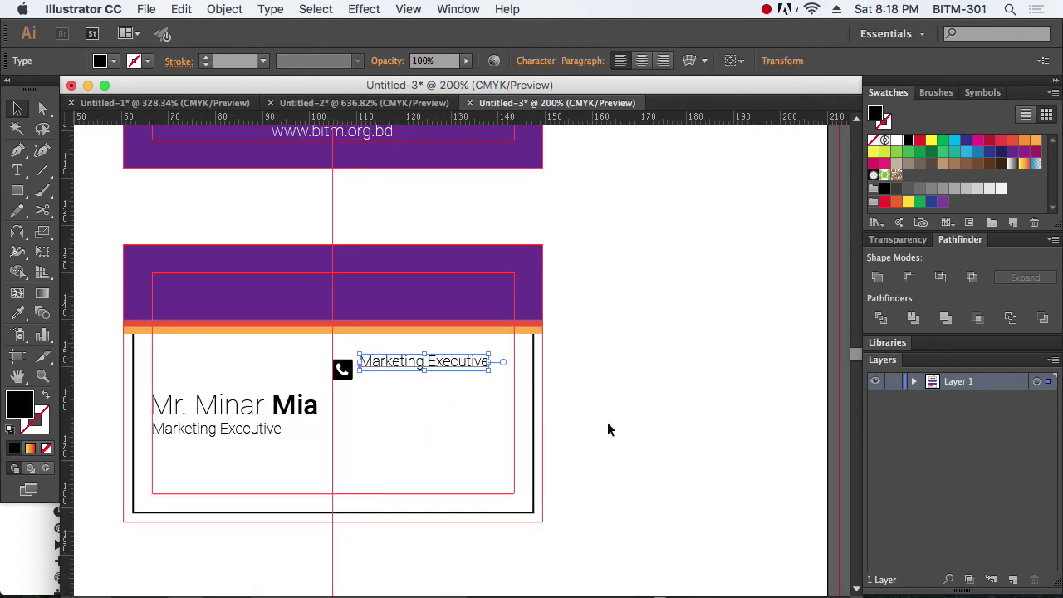
Step: Replace the copied title text beside the icon with the phone number
{"action": "left_click", "coordinate": [607, 425]}
{"action": "left_click_drag", "start_coordinate": [274, 302], "coordinate": [593, 424]}
{"action": "left_click_drag", "start_coordinate": [450, 380], "coordinate": [407, 396]}
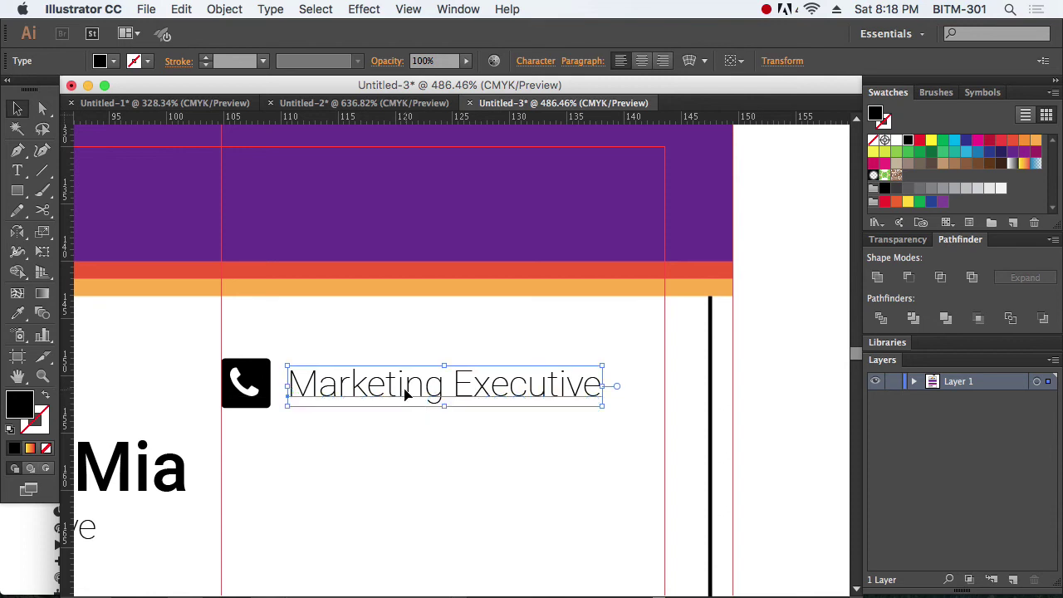
{"action": "double_click", "coordinate": [403, 394]}
{"action": "key", "text": "super+a"}
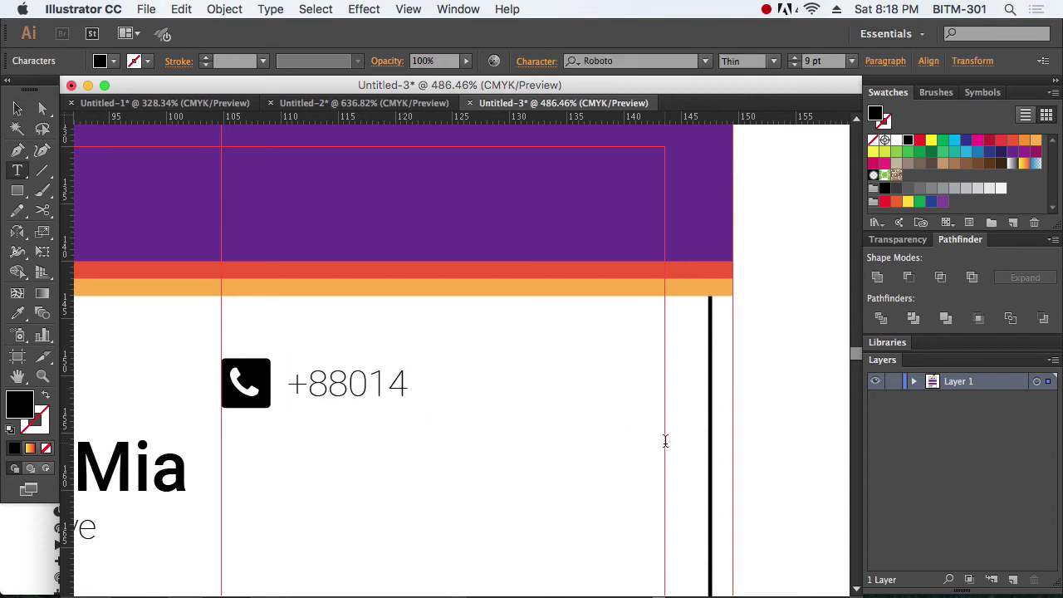
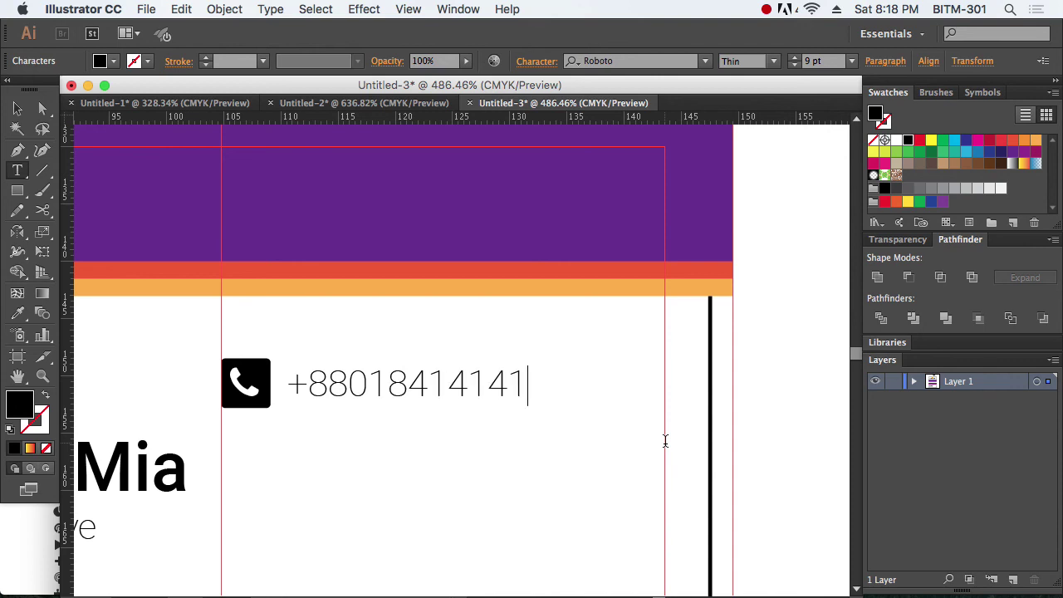
{"action": "left_click", "coordinate": [17, 108]}
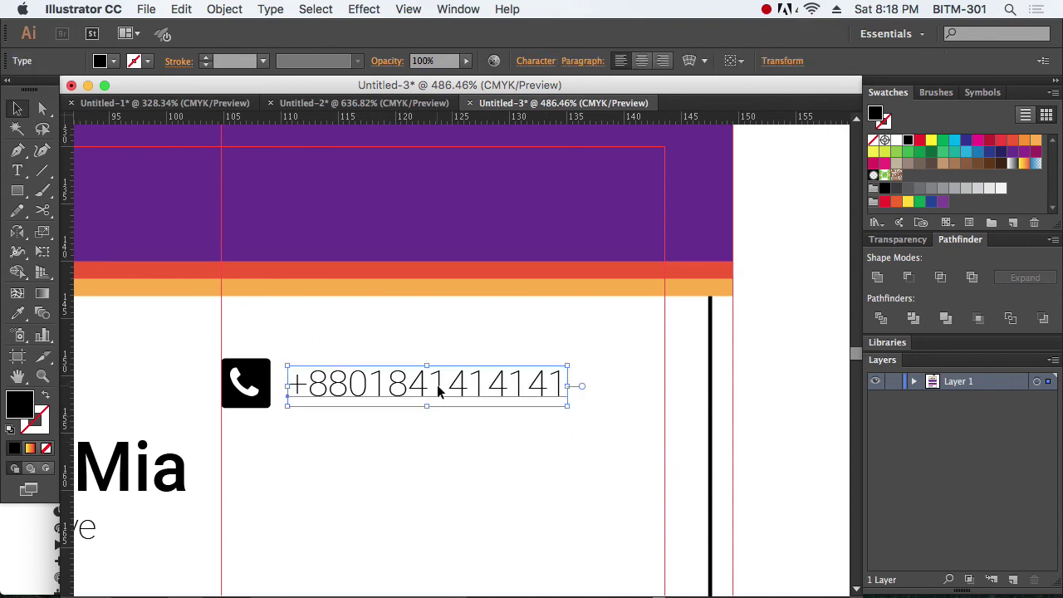
Step: Duplicate the phone row downward twice for three evenly spaced rows, then go to Safari
{"action": "left_click", "coordinate": [563, 464]}
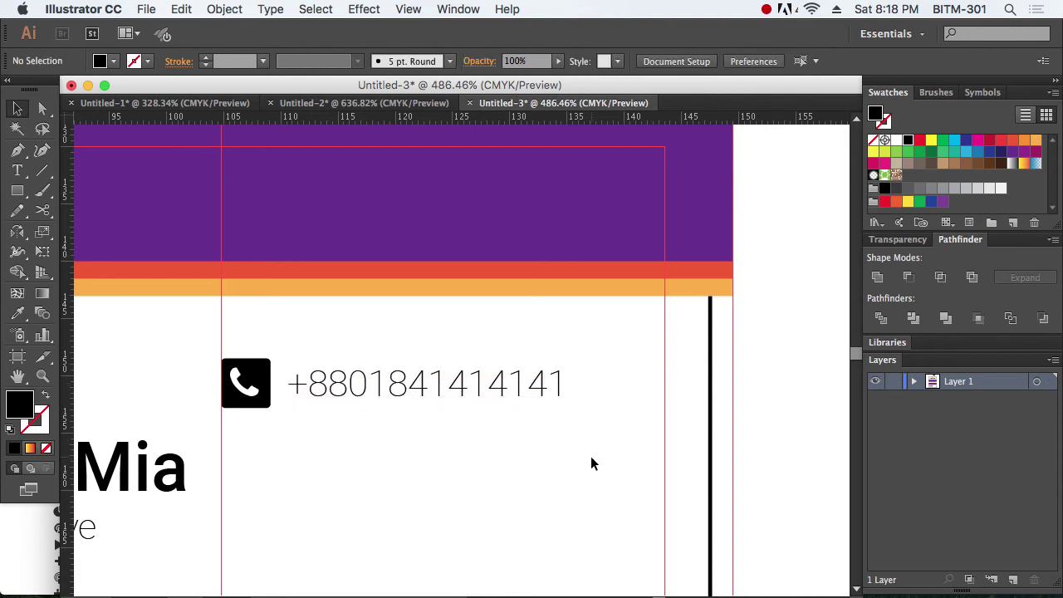
{"action": "left_click_drag", "start_coordinate": [591, 463], "coordinate": [230, 340]}
{"action": "scroll", "coordinate": [510, 346], "scroll_direction": "down", "scroll_amount": 5}
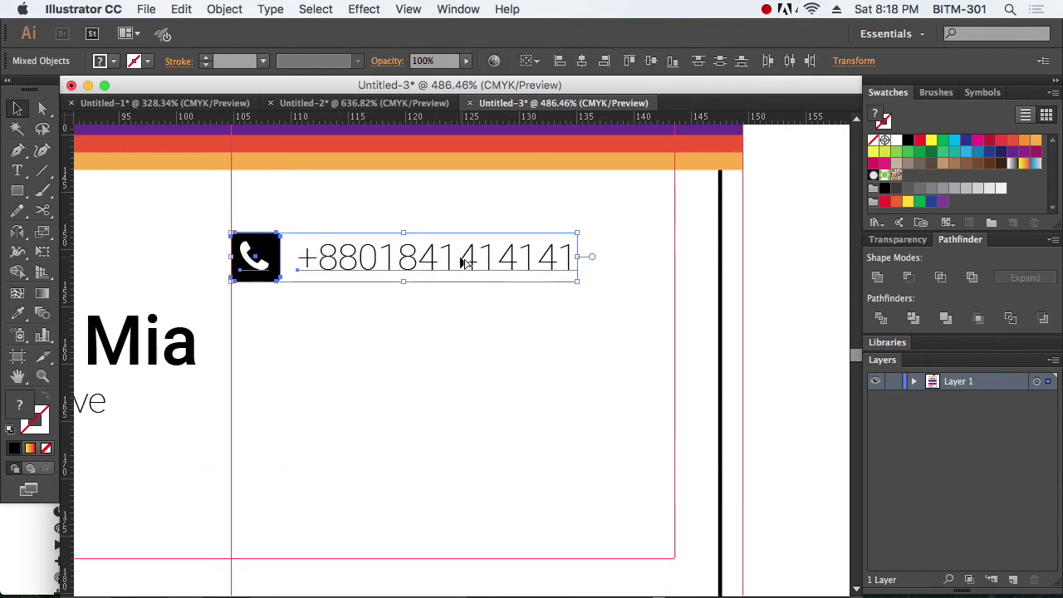
{"action": "left_click_drag", "start_coordinate": [465, 263], "coordinate": [480, 412]}
{"action": "key", "text": "ctrl+z"}
{"action": "key", "text": "ctrl+d"}
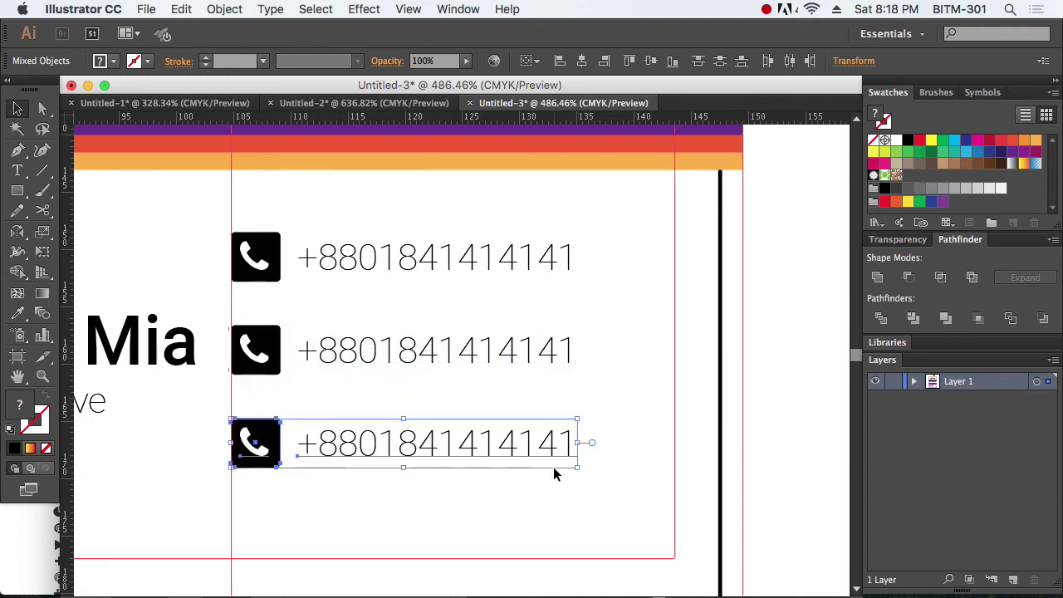
{"action": "left_click", "coordinate": [602, 490]}
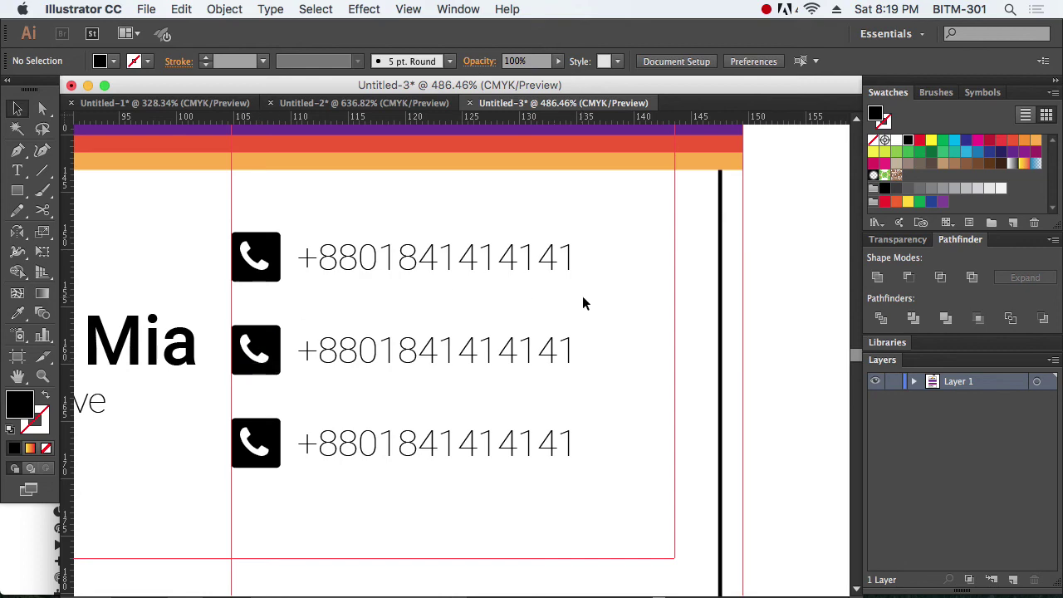
{"action": "key", "text": "super+Tab"}
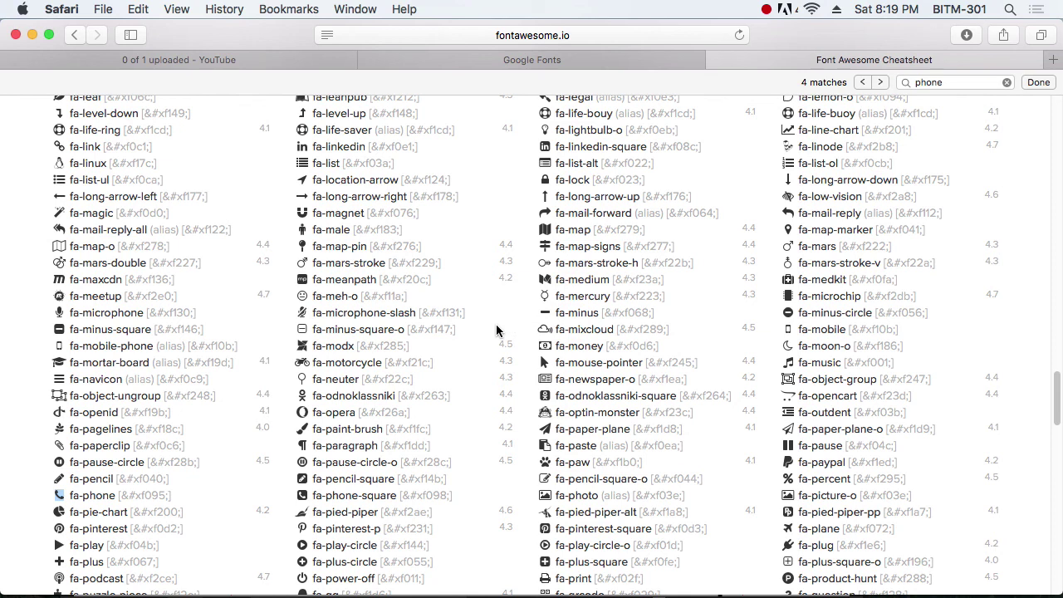
Step: Search the cheatsheet for 'mark' to locate fa-map-marker, then return to Illustrator
{"action": "key", "text": "super+f"}
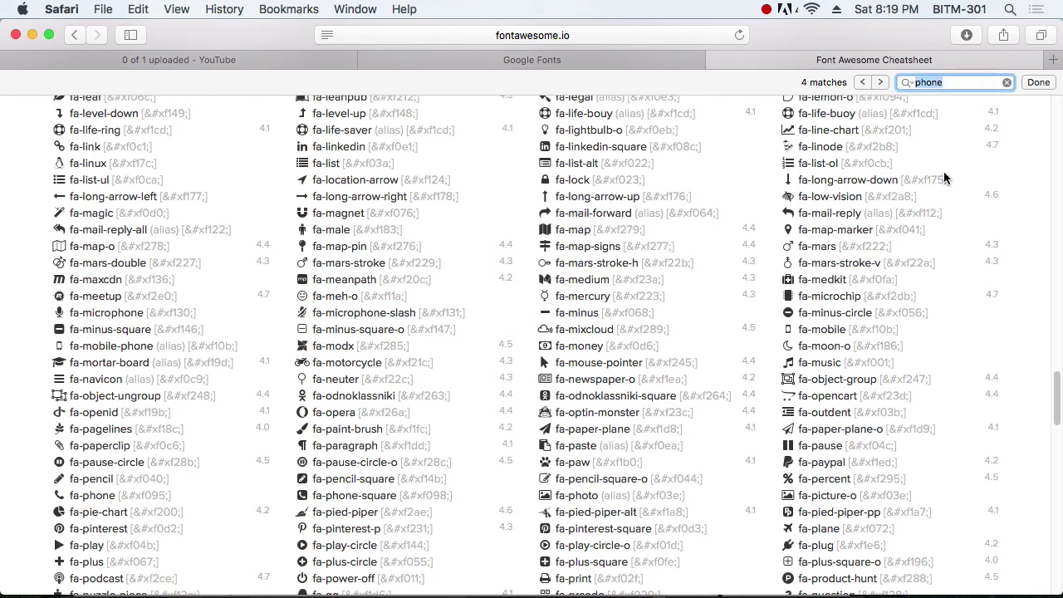
{"action": "type", "text": "addree"}
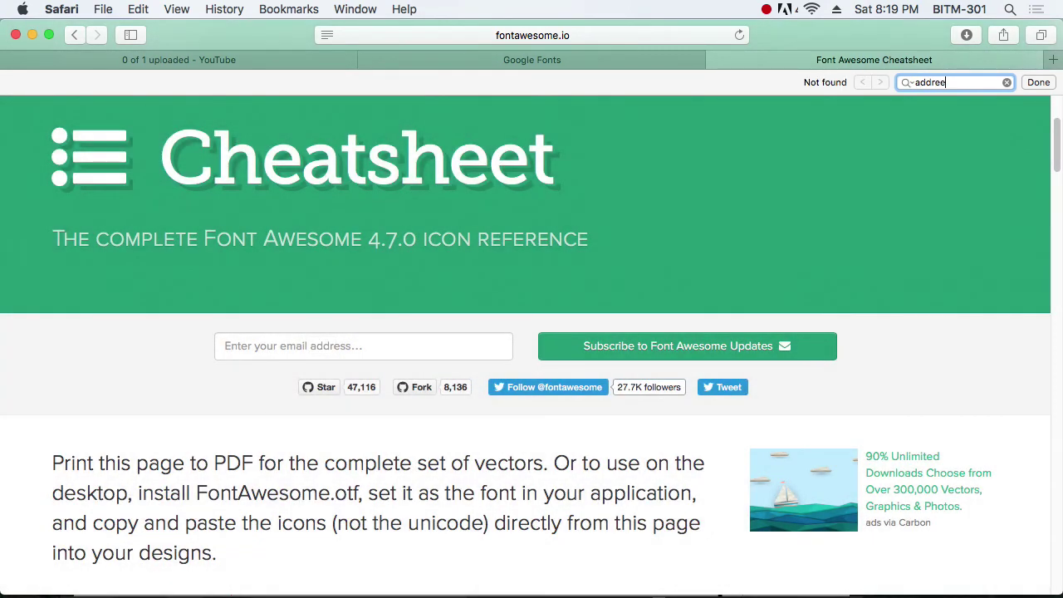
{"action": "key", "text": "BackSpace"}
{"action": "key", "text": "BackSpace"}
{"action": "key", "text": "BackSpace"}
{"action": "key", "text": "BackSpace"}
{"action": "key", "text": "BackSpace"}
{"action": "key", "text": "BackSpace"}
{"action": "type", "text": "place"}
{"action": "key", "text": "BackSpace"}
{"action": "type", "text": "mark"}
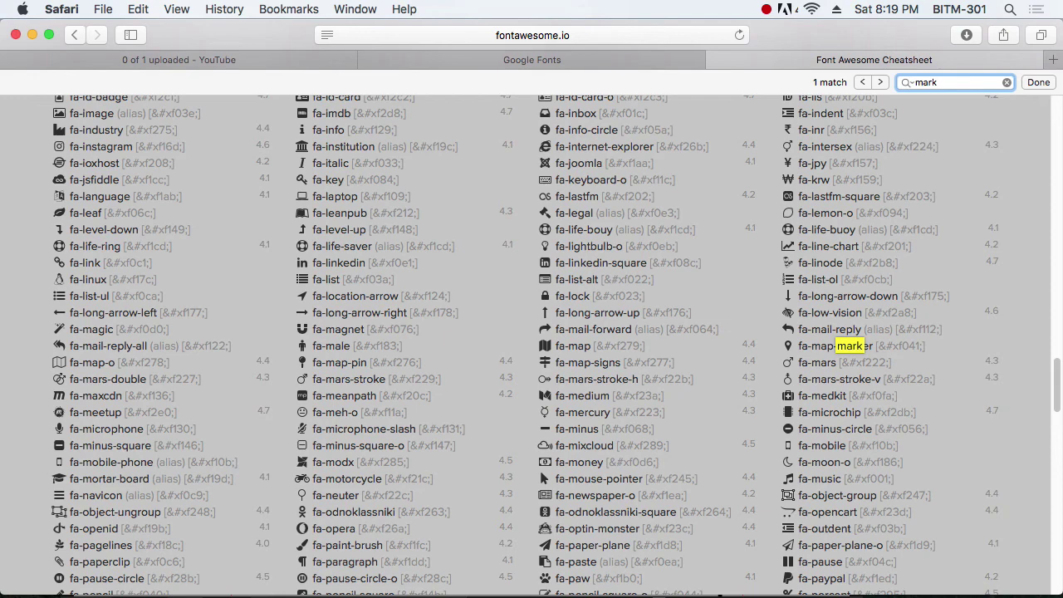
{"action": "left_click", "coordinate": [811, 344]}
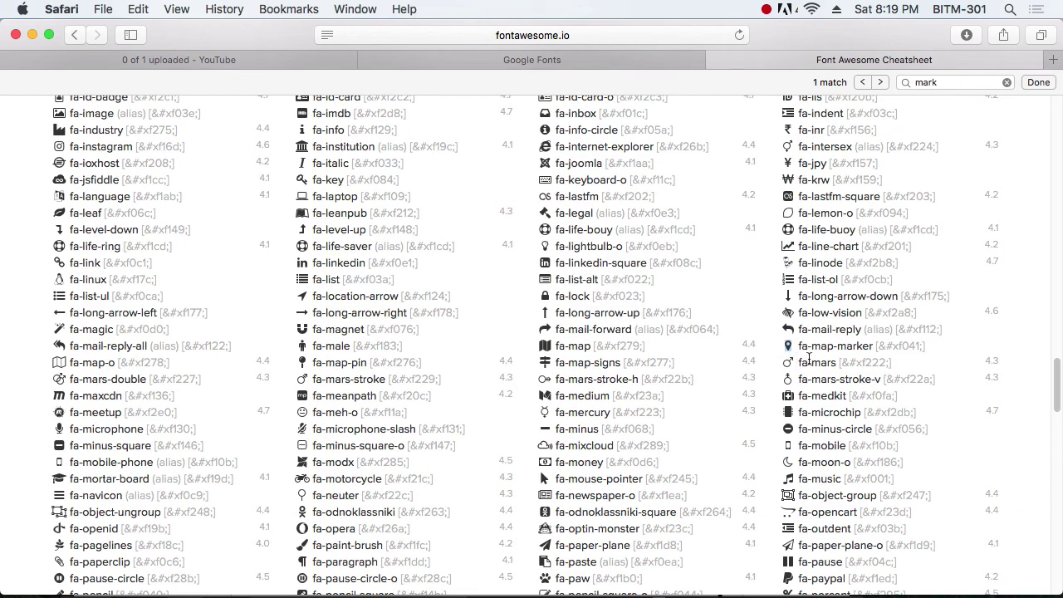
{"action": "key", "text": "super+Tab"}
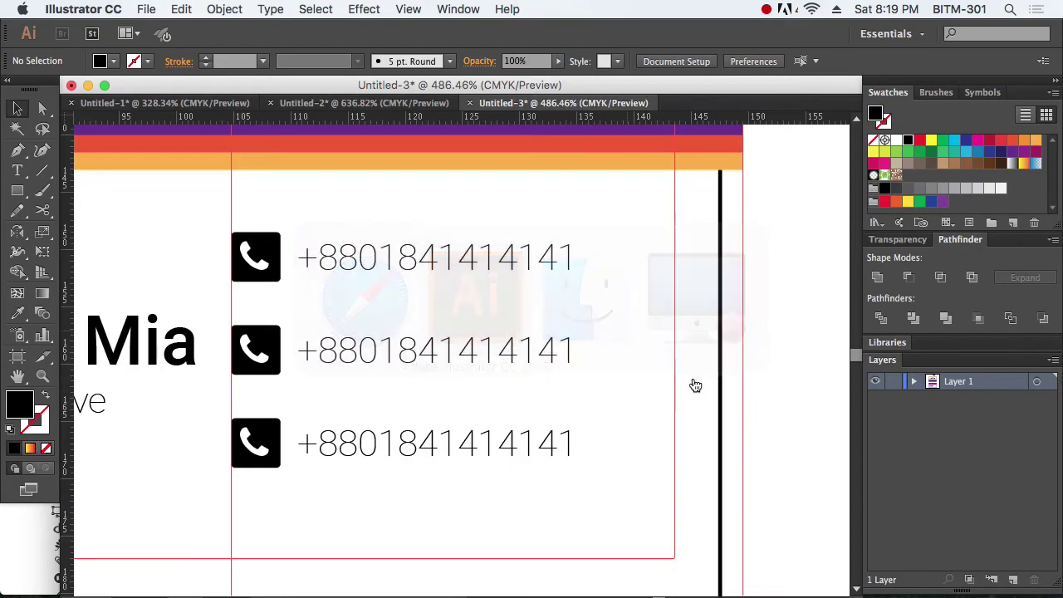
Step: Paste the map-marker glyph over the top row's phone icon and hide the guides
{"action": "key", "text": "t"}
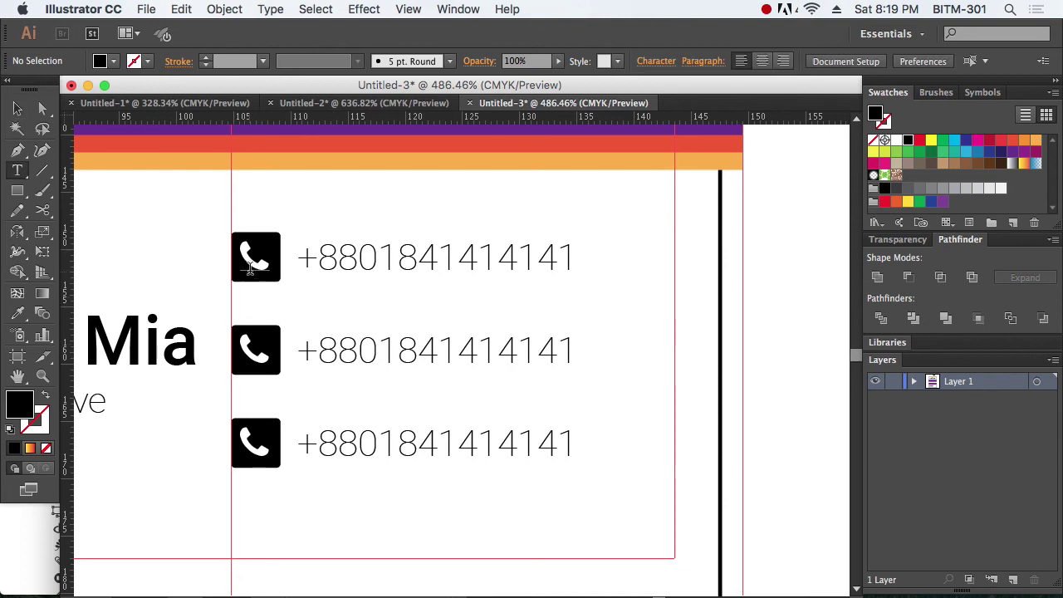
{"action": "left_click_drag", "start_coordinate": [252, 262], "coordinate": [261, 306]}
{"action": "key", "text": "super+v"}
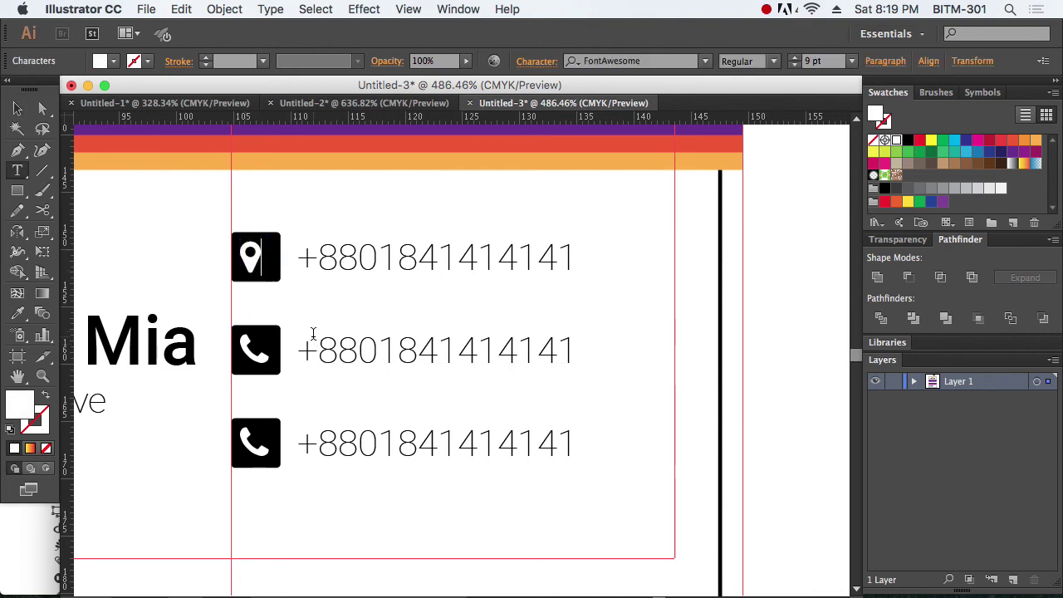
{"action": "left_click", "coordinate": [16, 110]}
{"action": "key", "text": "super+semicolon"}
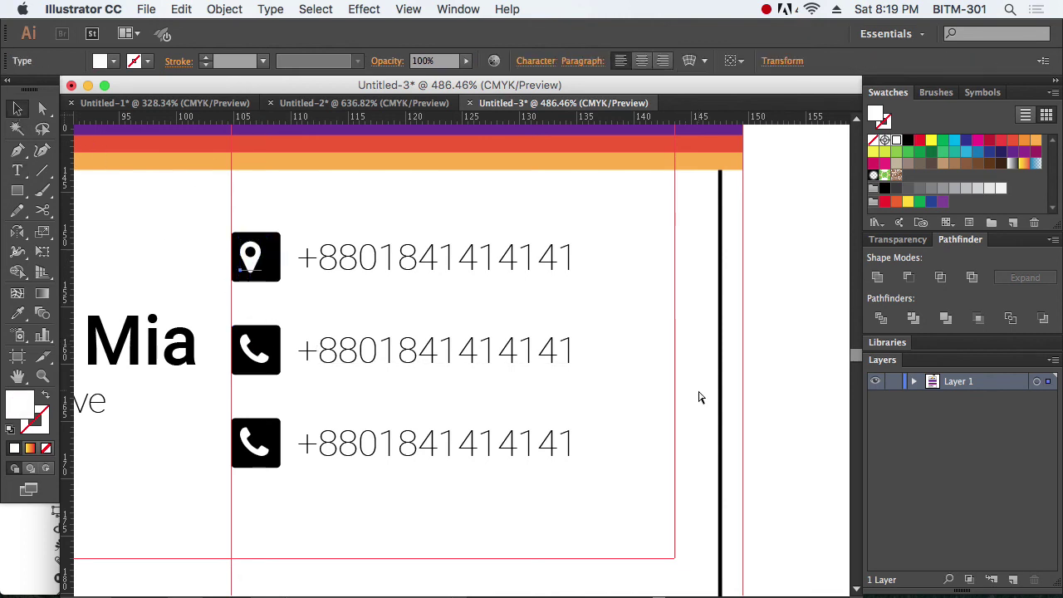
{"action": "left_click", "coordinate": [698, 378]}
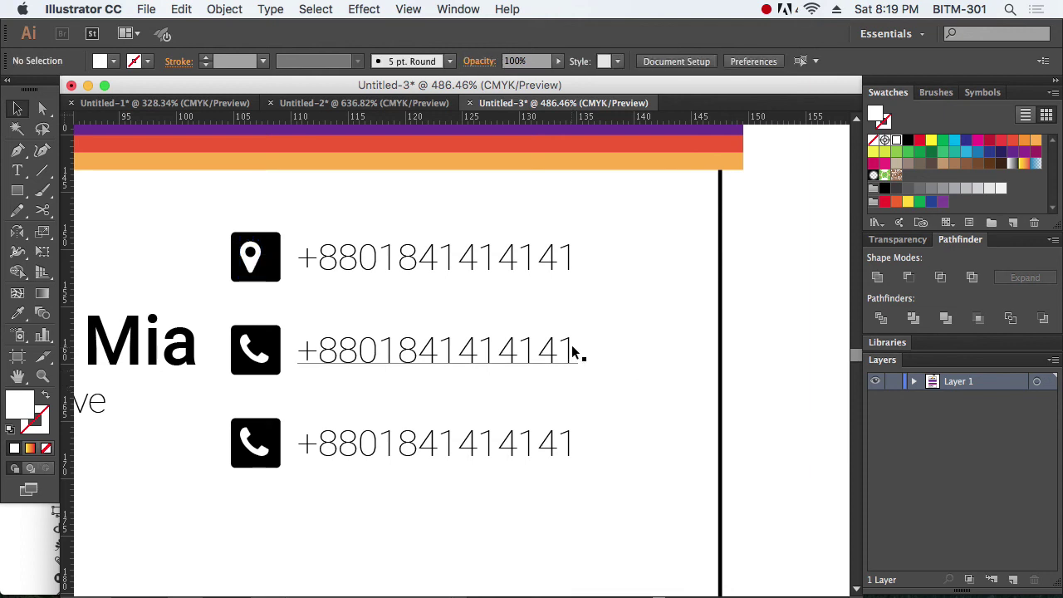
{"action": "key", "text": "super+space"}
{"action": "mouse_move", "coordinate": [195, 208]}
{"action": "left_mouse_down"}
{"action": "mouse_move", "coordinate": [360, 327]}
{"action": "mouse_move", "coordinate": [379, 324]}
{"action": "left_mouse_up"}
{"action": "left_click", "coordinate": [619, 447]}
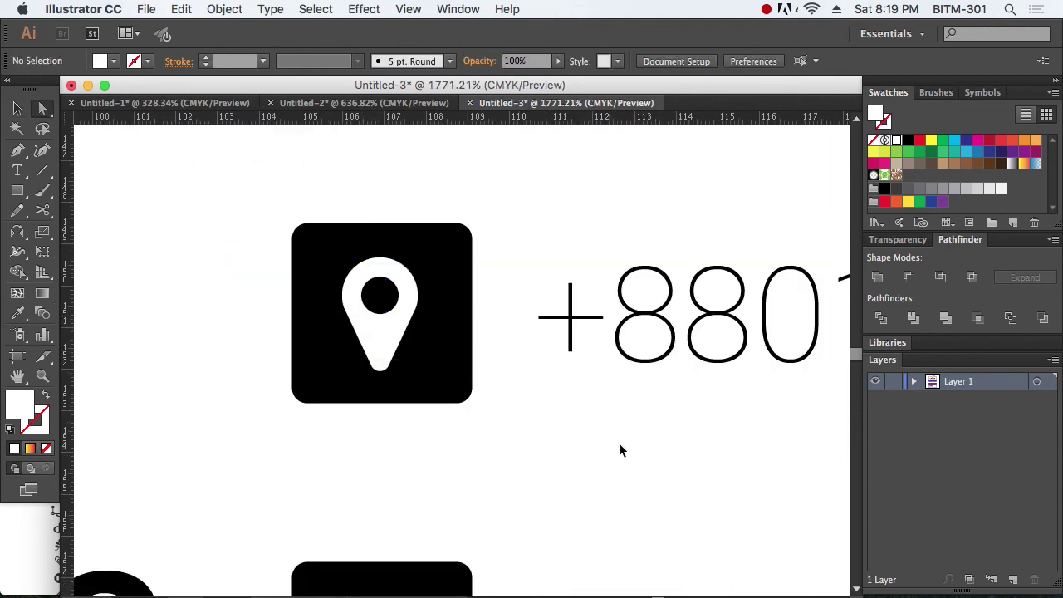
{"action": "left_click", "coordinate": [595, 370], "text": "alt+super"}
{"action": "left_click", "coordinate": [590, 371], "text": "alt+super"}
{"action": "left_click", "coordinate": [588, 370], "text": "alt+super"}
{"action": "left_click_drag", "start_coordinate": [430, 377], "coordinate": [473, 347]}
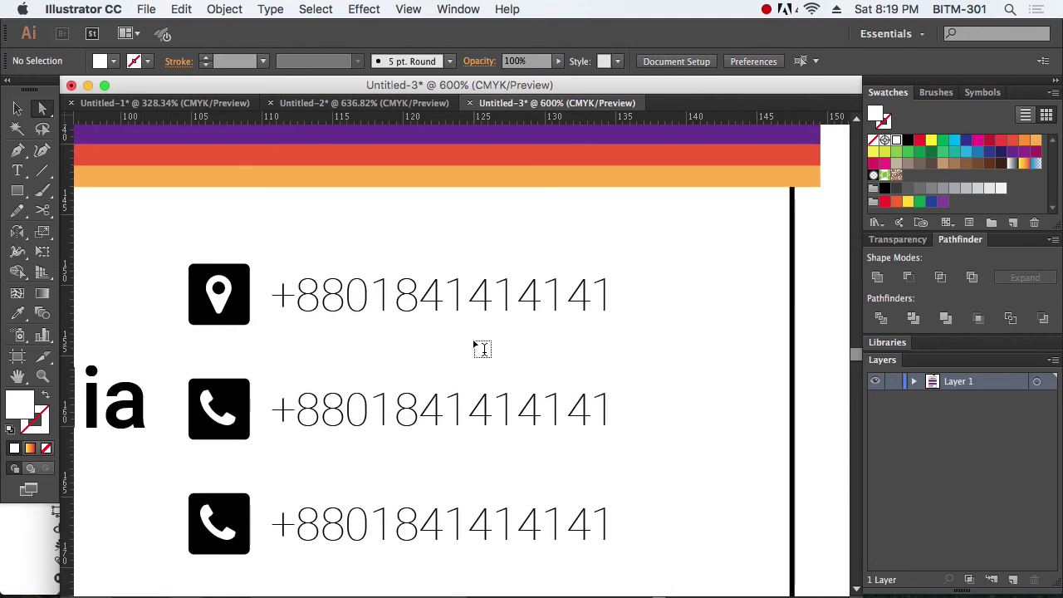
Step: Replace the top phone number with the two-line postal address and nudge it up slightly
{"action": "key", "text": "t"}
{"action": "triple_click", "coordinate": [417, 295]}
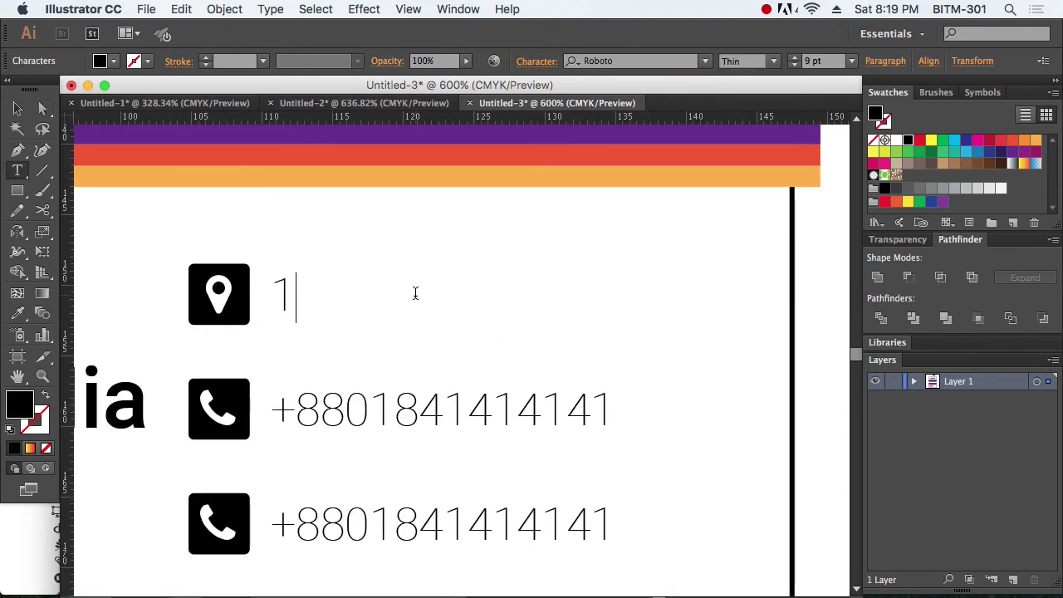
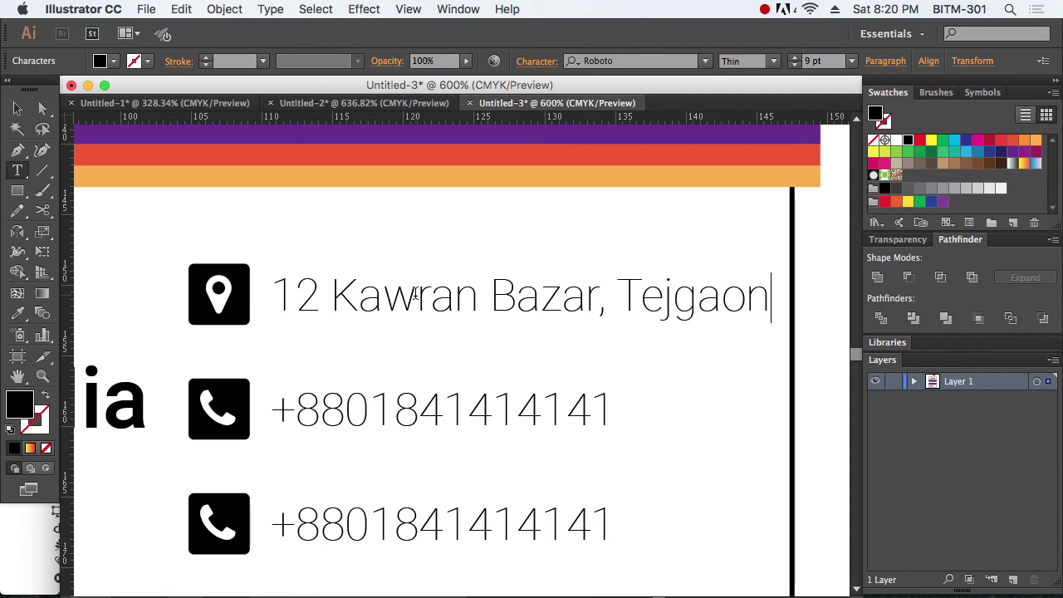
{"action": "key", "text": "Return"}
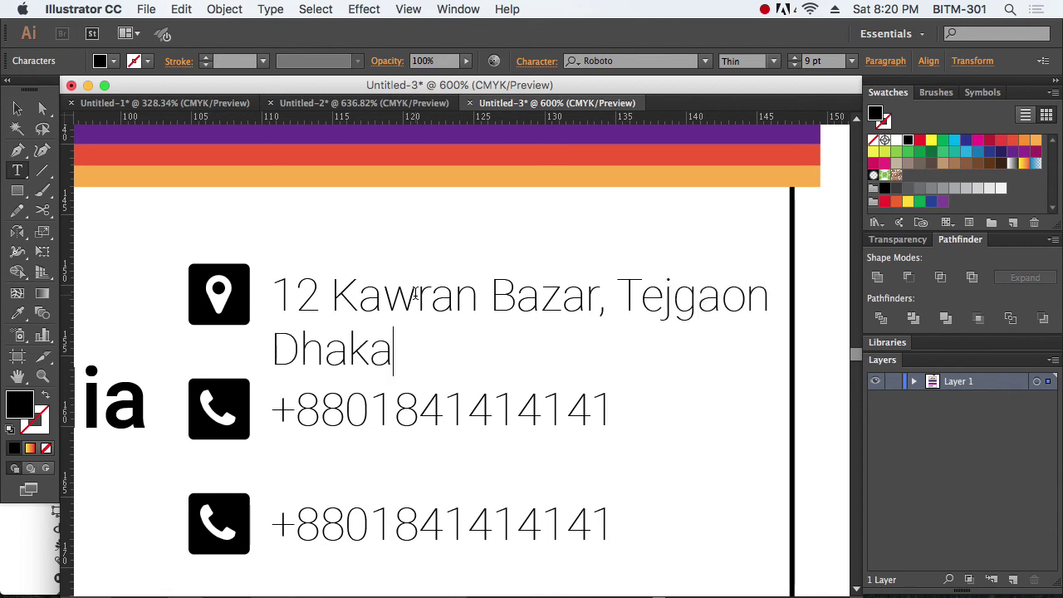
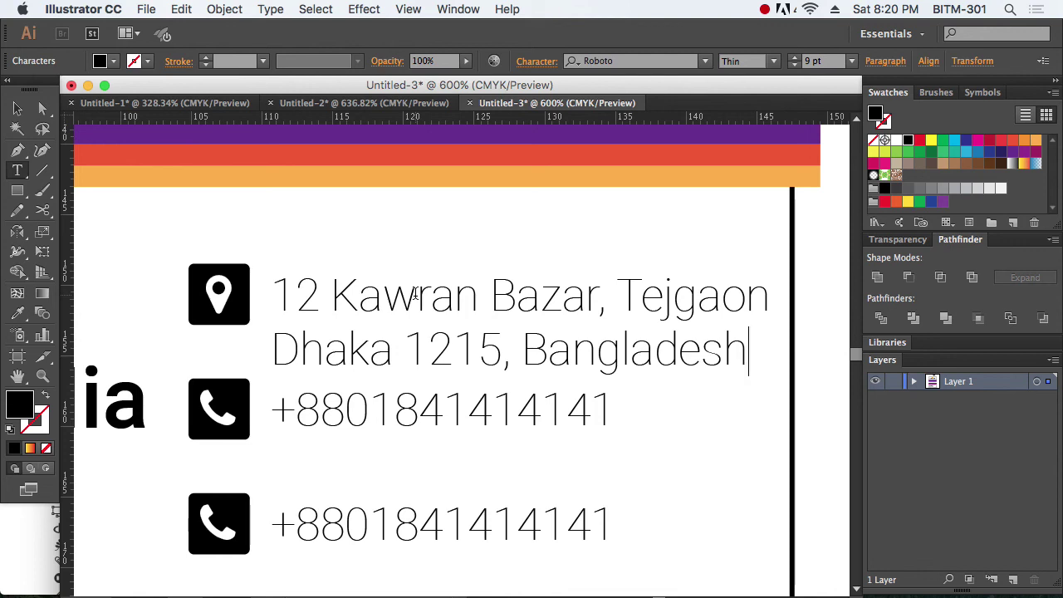
{"action": "left_click", "coordinate": [16, 108]}
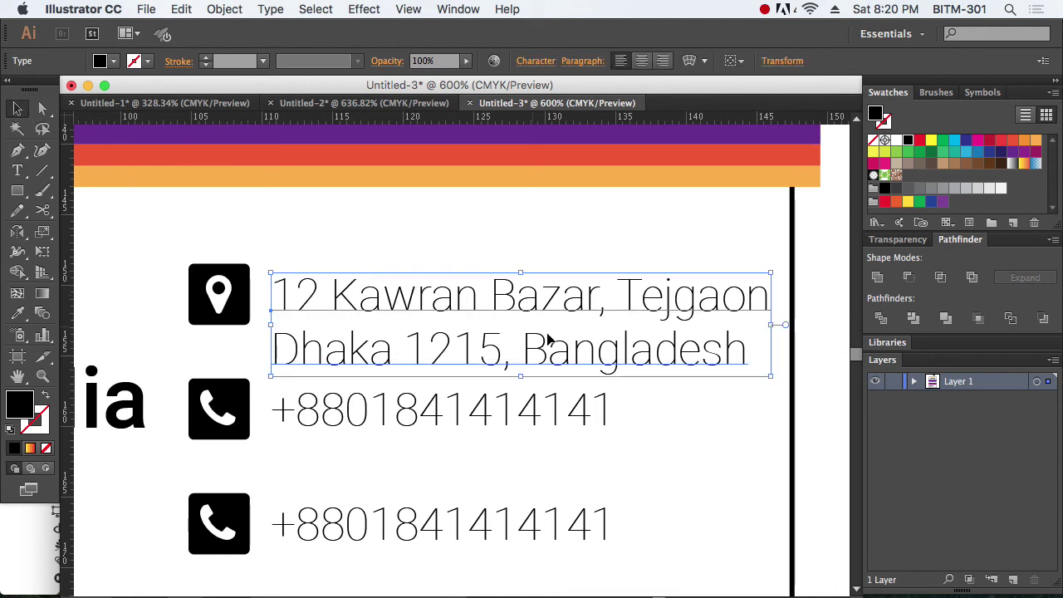
{"action": "left_click", "coordinate": [637, 432]}
{"action": "scroll", "coordinate": [535, 434], "scroll_direction": "down", "scroll_amount": 3}
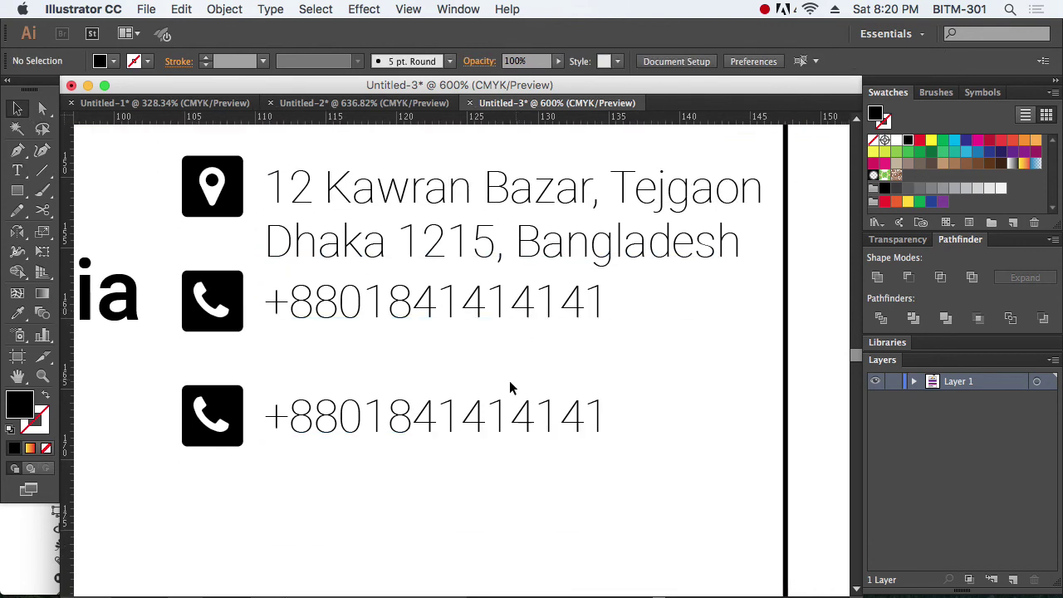
{"action": "left_click_drag", "start_coordinate": [442, 244], "coordinate": [473, 218]}
{"action": "left_click", "coordinate": [679, 365]}
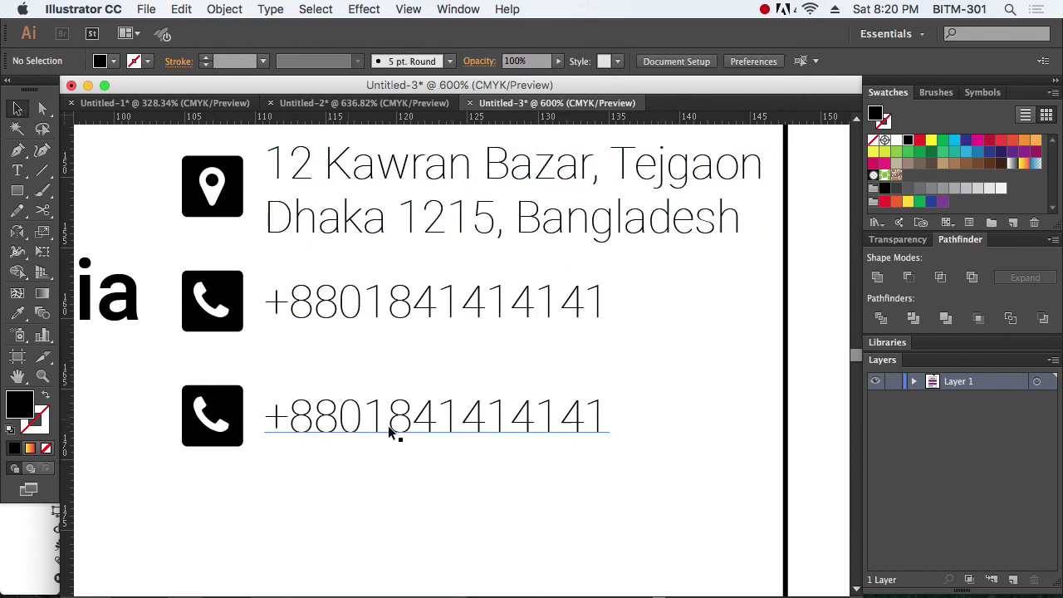
Step: Search the cheatsheet for 'glob' and pick the fa-globe glyph to copy
{"action": "key", "text": "super+Tab"}
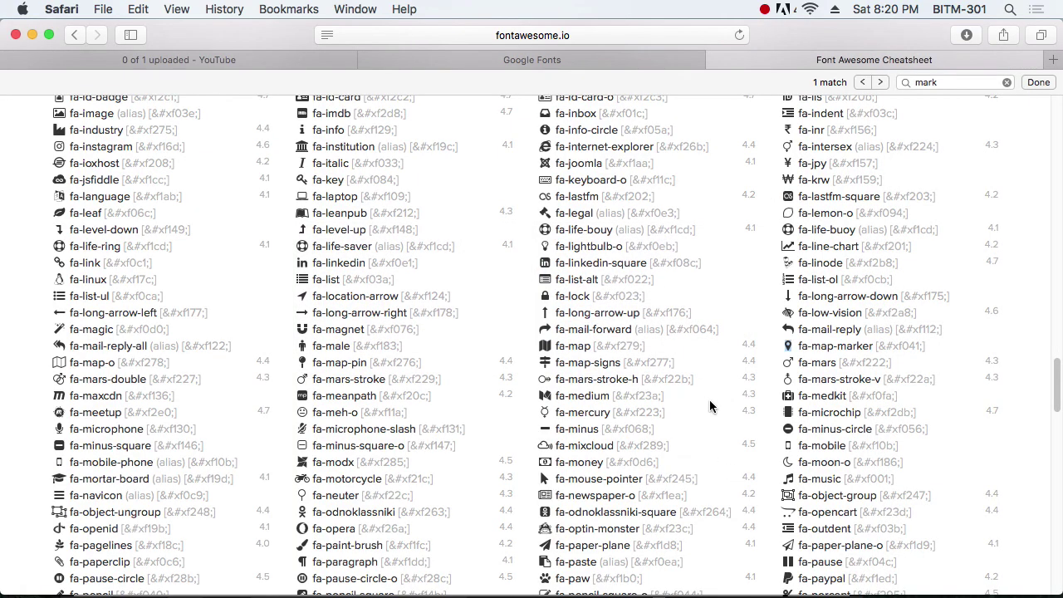
{"action": "left_click", "coordinate": [947, 81]}
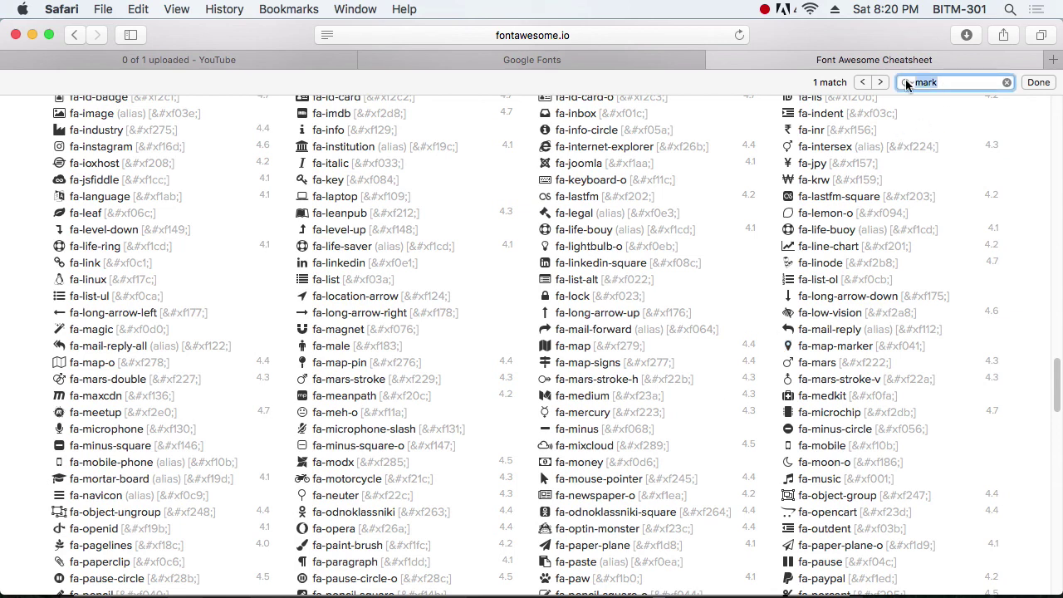
{"action": "type", "text": "webs"}
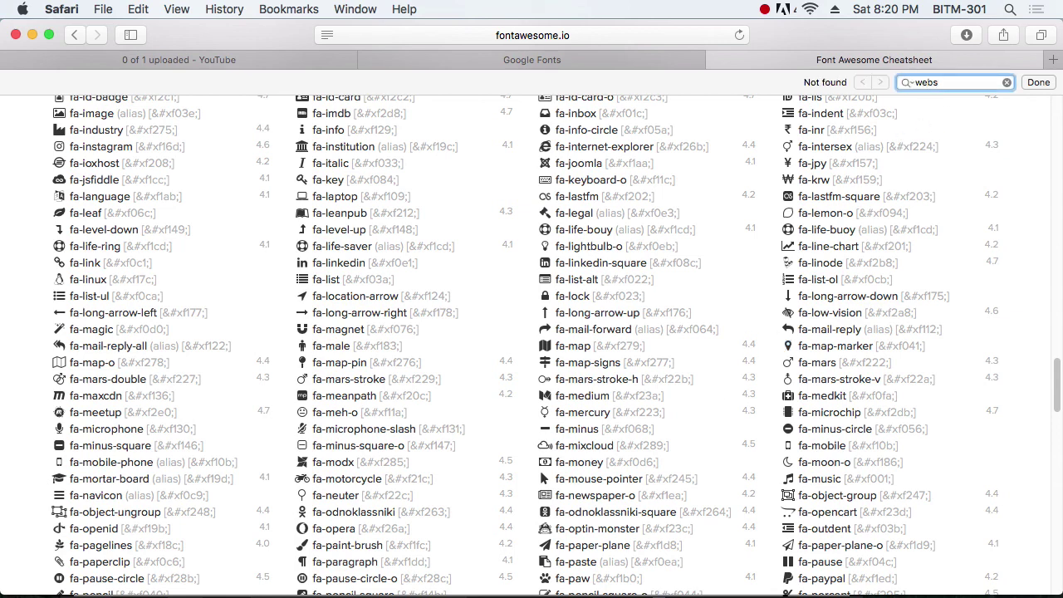
{"action": "key", "text": "BackSpace"}
{"action": "type", "text": "web"}
{"action": "key", "text": "BackSpace"}
{"action": "key", "text": "BackSpace"}
{"action": "type", "text": "globe"}
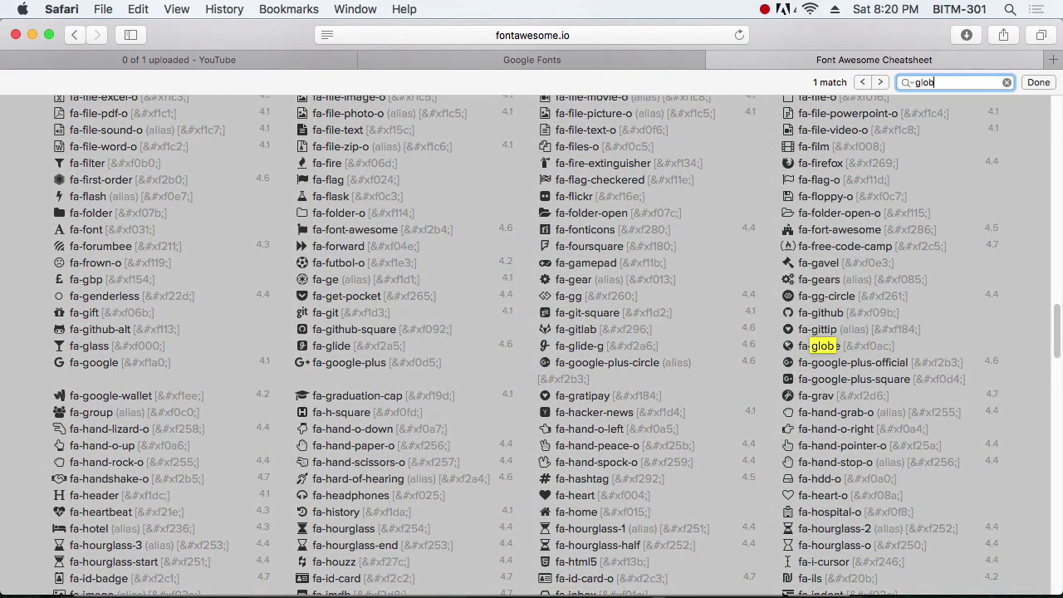
{"action": "left_click", "coordinate": [793, 351]}
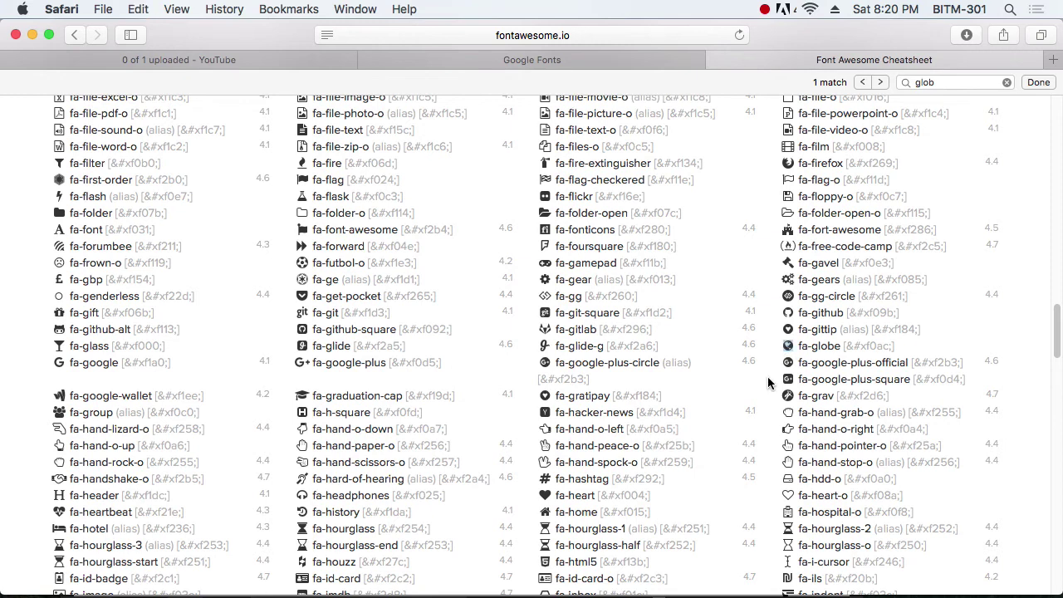
{"action": "key", "text": "super+Tab"}
Step: Replace the bottom row's phone glyph with the pasted white globe icon
{"action": "key", "text": "t"}
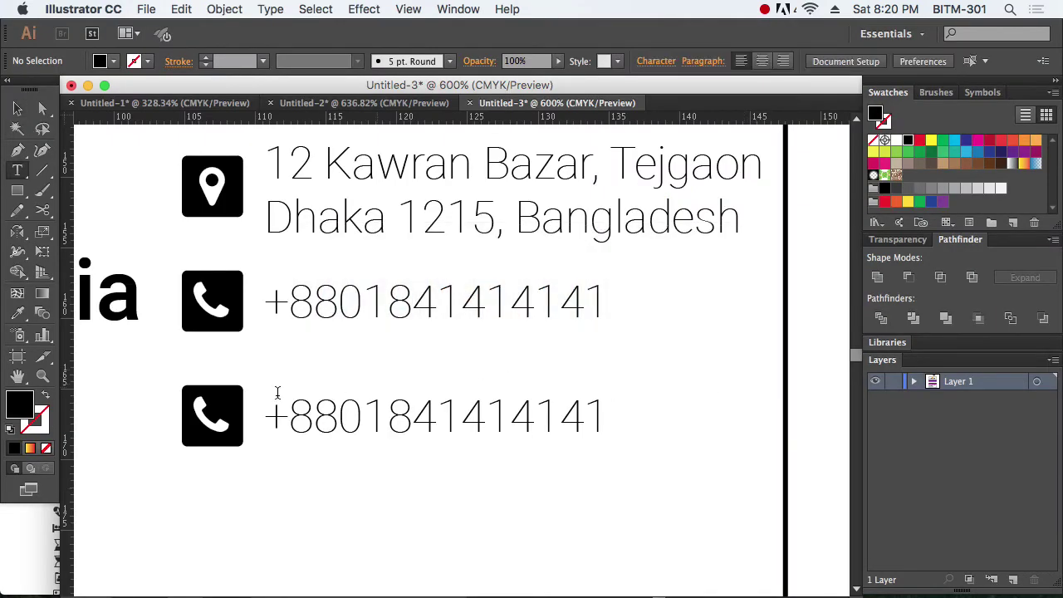
{"action": "left_click_drag", "start_coordinate": [199, 412], "coordinate": [241, 428]}
{"action": "key", "text": "super+v"}
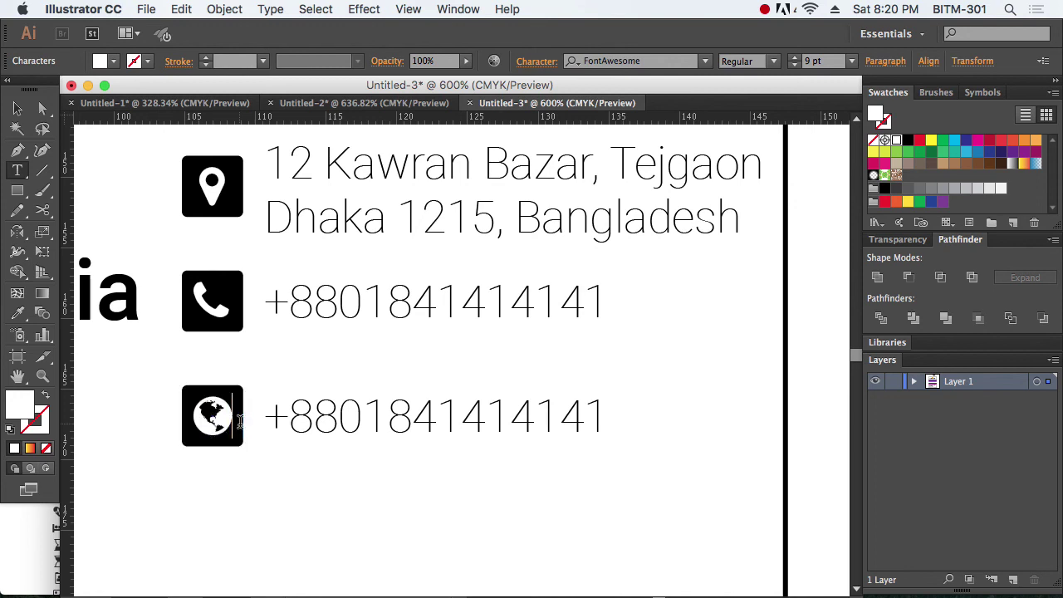
{"action": "left_click", "coordinate": [18, 109]}
{"action": "left_click", "coordinate": [365, 544]}
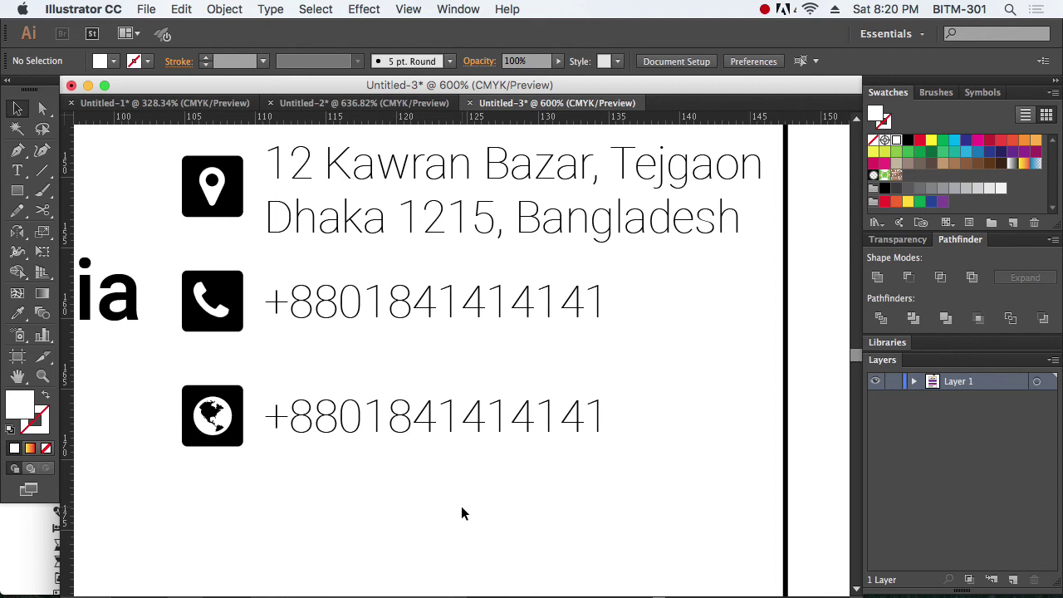
{"action": "key", "text": "t"}
{"action": "triple_click", "coordinate": [413, 417]}
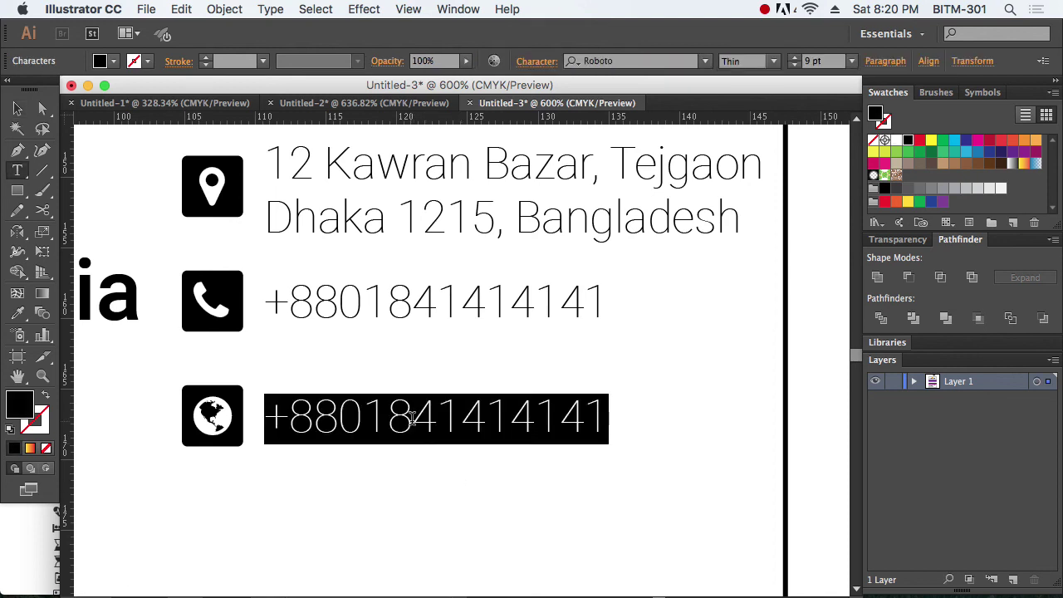
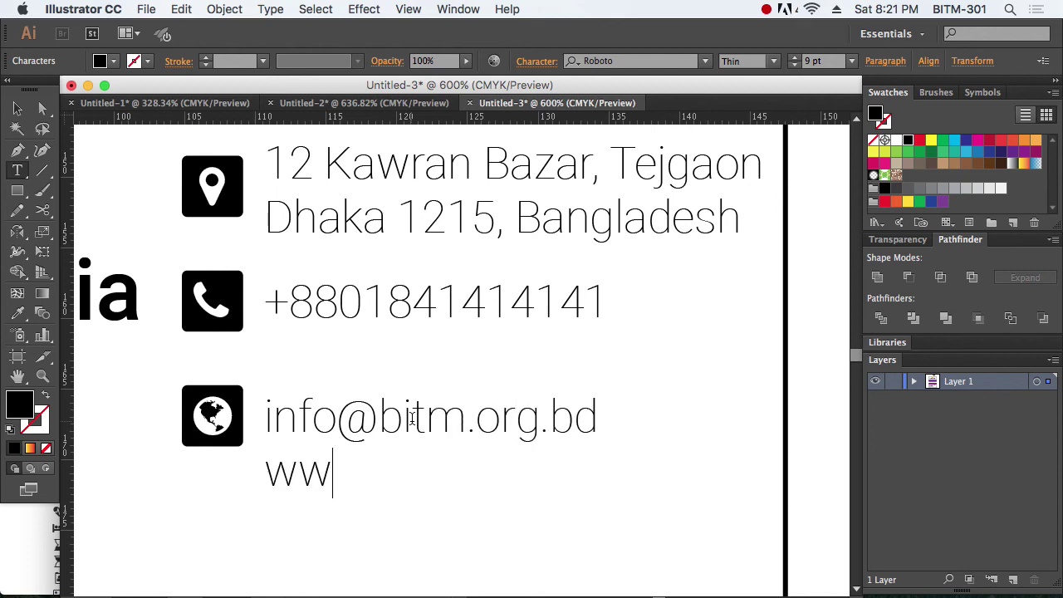
{"action": "type", "text": "w.bitm.org"}
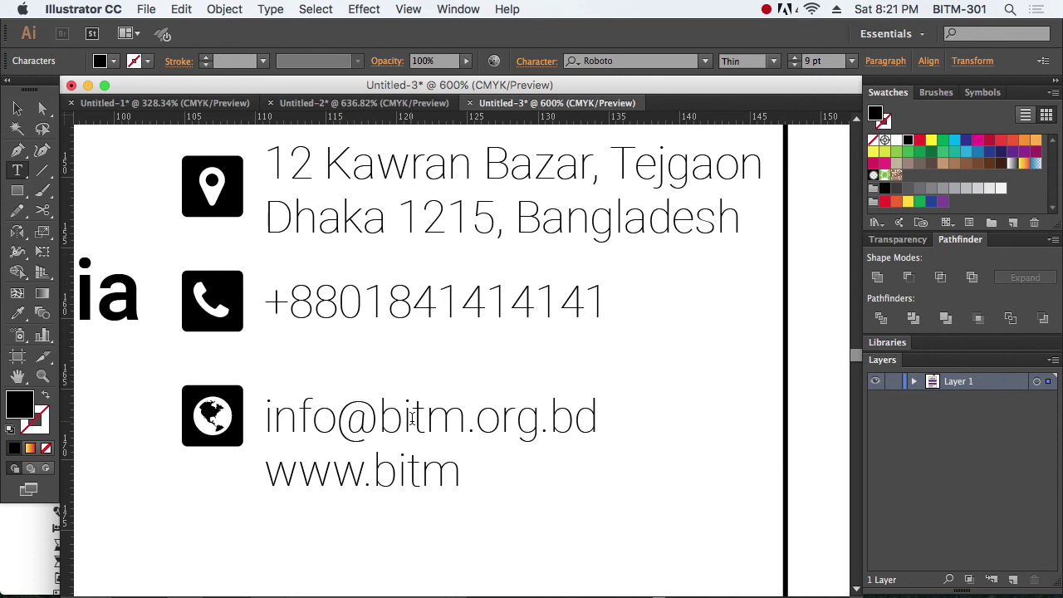
{"action": "type", "text": "bd"}
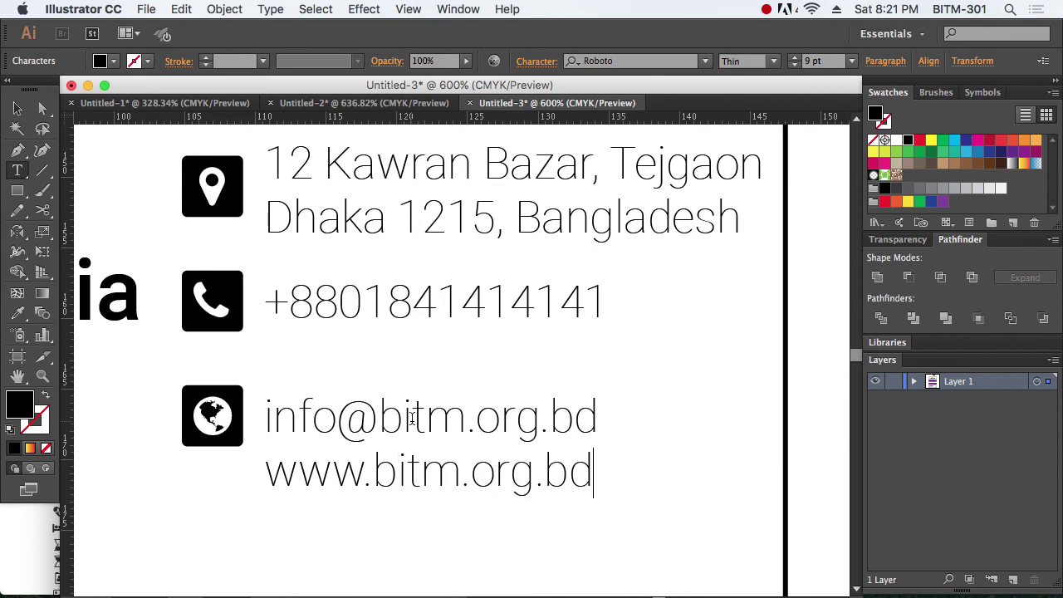
Step: Move the e-mail and web text block slightly up, then zoom in on the contact details
{"action": "left_click", "coordinate": [18, 108]}
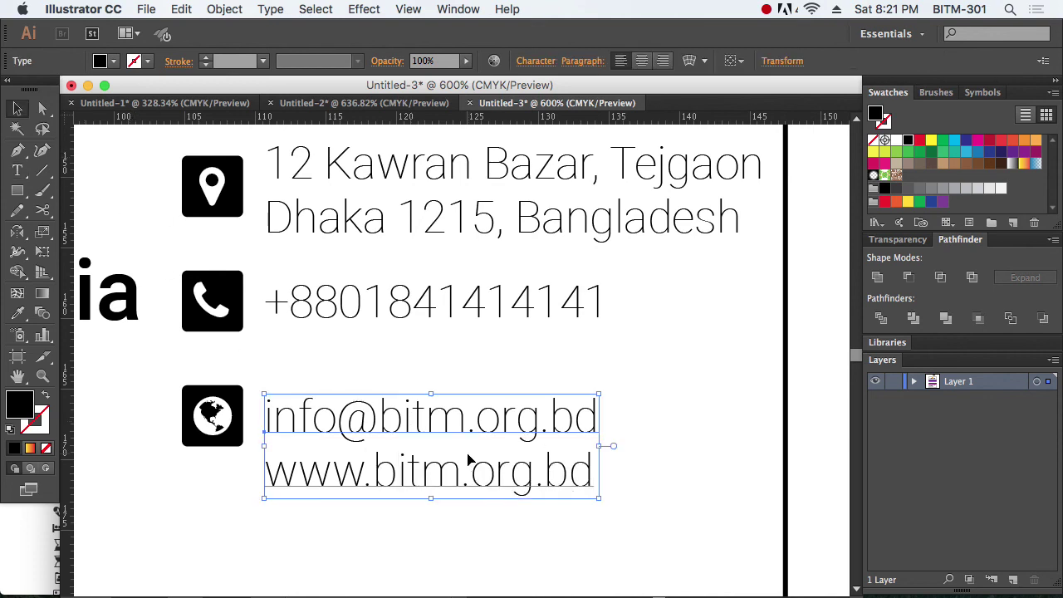
{"action": "left_click_drag", "start_coordinate": [439, 437], "coordinate": [436, 403]}
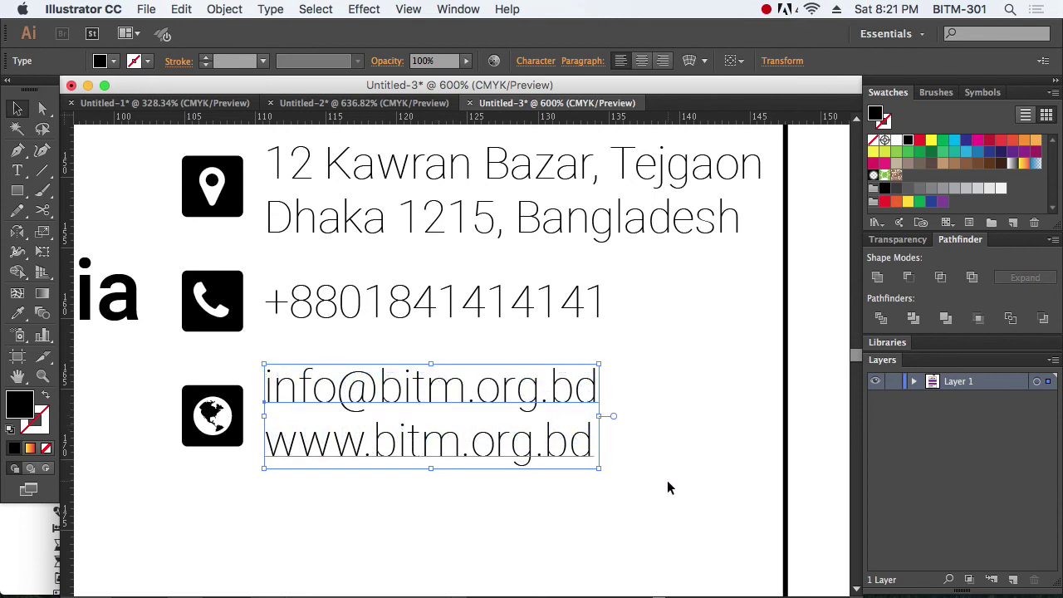
{"action": "left_click", "coordinate": [665, 481]}
{"action": "left_click", "coordinate": [441, 443]}
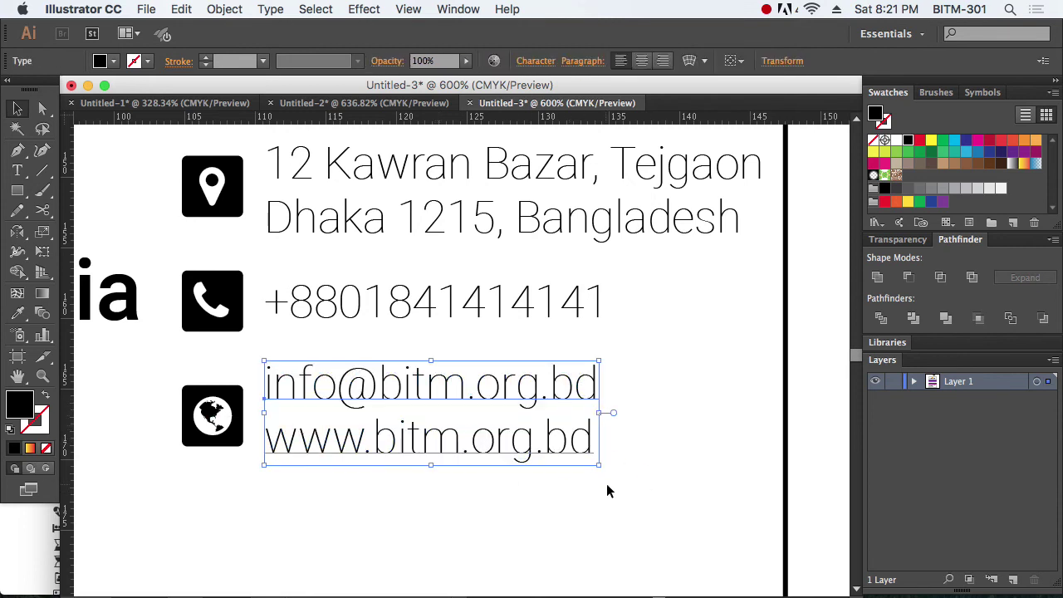
{"action": "left_click", "coordinate": [624, 500]}
{"action": "left_click_drag", "start_coordinate": [625, 500], "coordinate": [387, 309]}
{"action": "left_click_drag", "start_coordinate": [249, 203], "coordinate": [665, 472]}
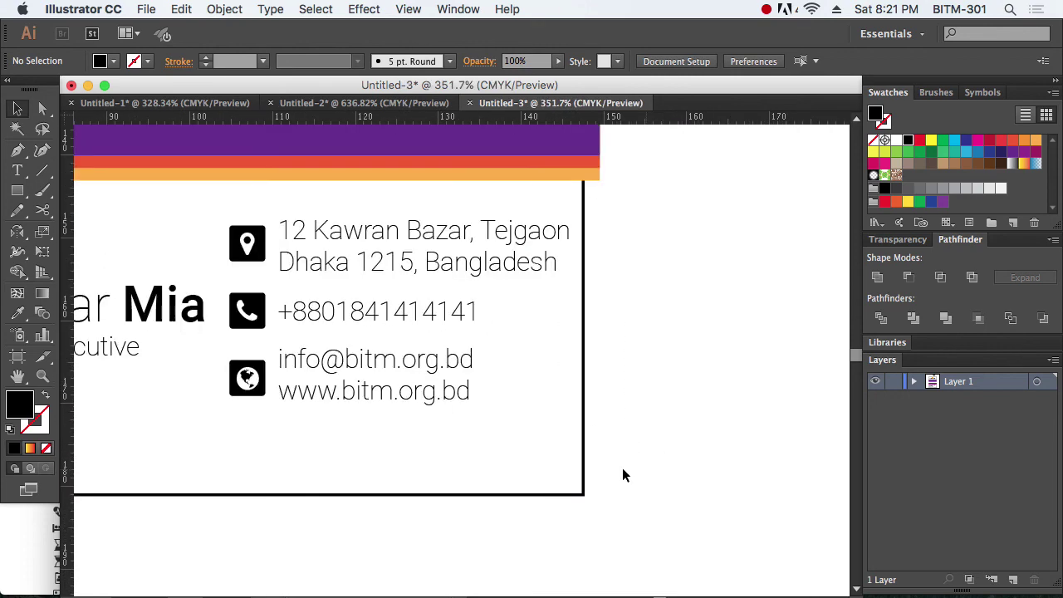
Step: Set all the contact text to 8 pt font size with 8 pt leading
{"action": "left_click_drag", "start_coordinate": [518, 438], "coordinate": [384, 212]}
{"action": "key", "text": "shift+super+b"}
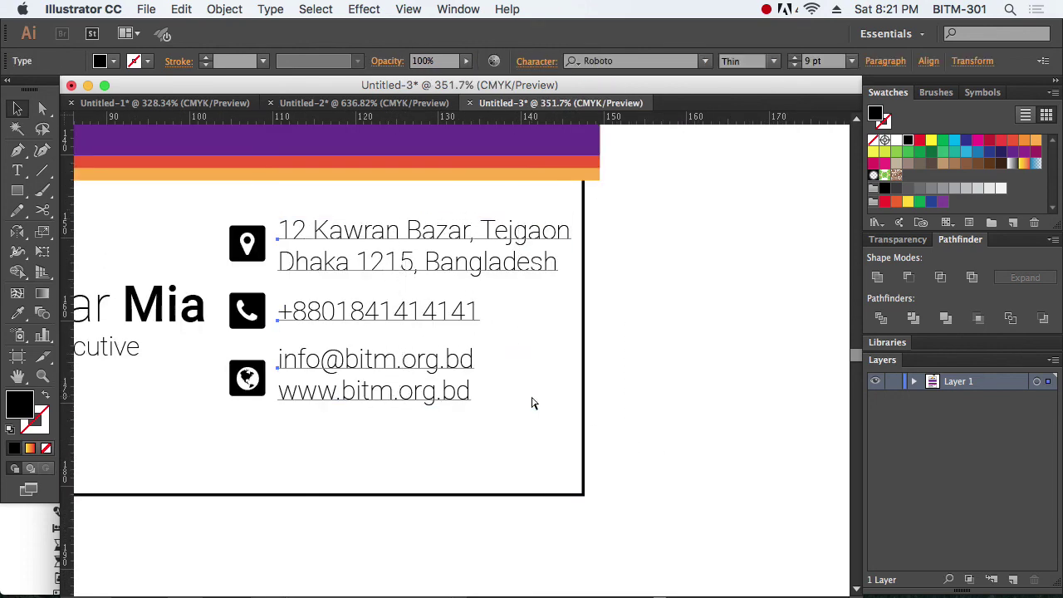
{"action": "key", "text": "super+t"}
{"action": "key", "text": "shift+super+b"}
{"action": "left_click", "coordinate": [677, 230]}
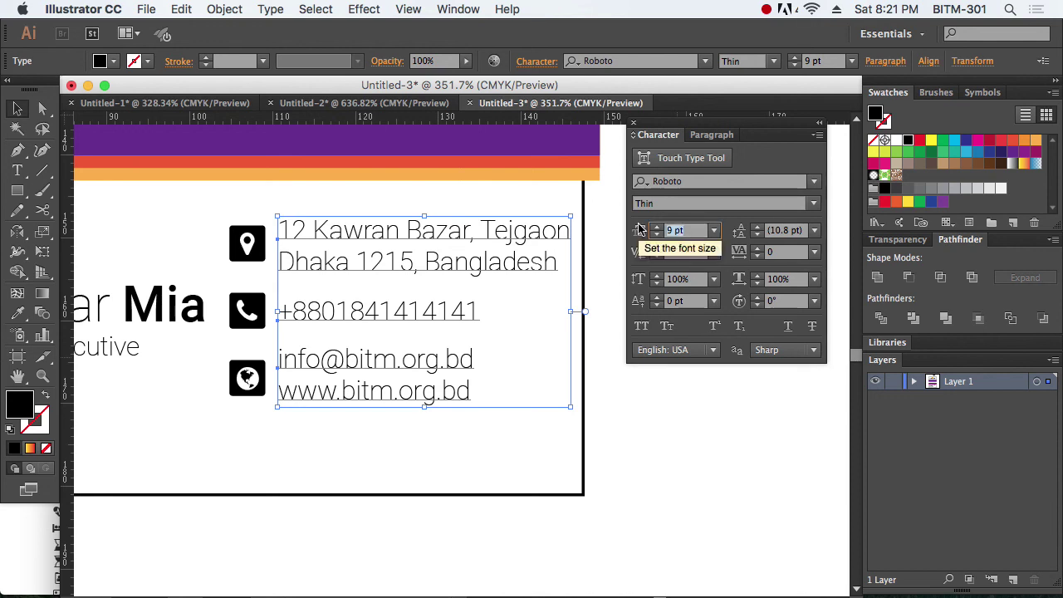
{"action": "type", "text": "8"}
{"action": "key", "text": "Return"}
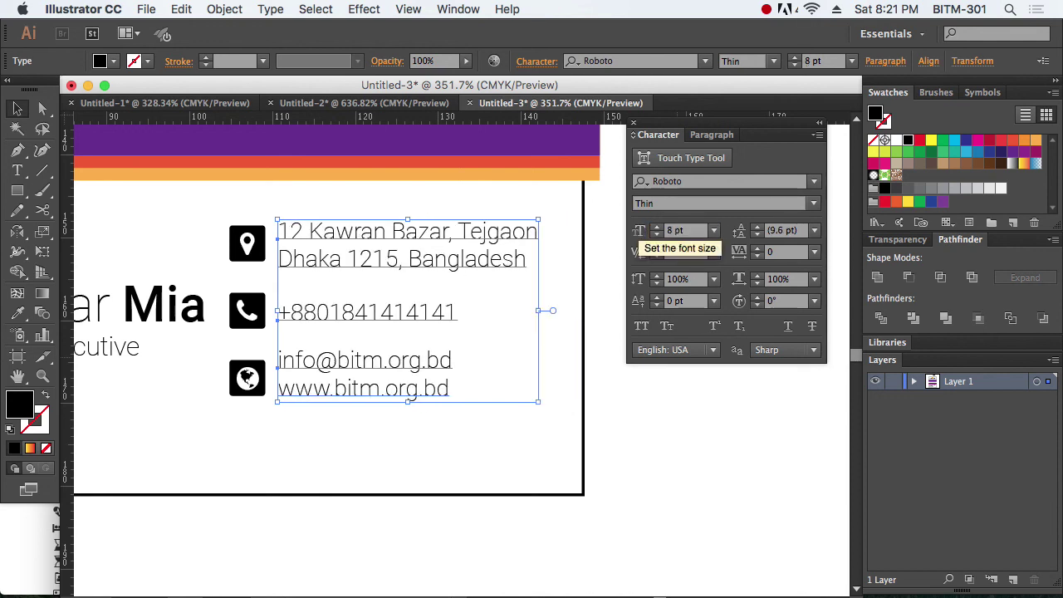
{"action": "left_click", "coordinate": [776, 235]}
{"action": "type", "text": "9"}
{"action": "key", "text": "Return"}
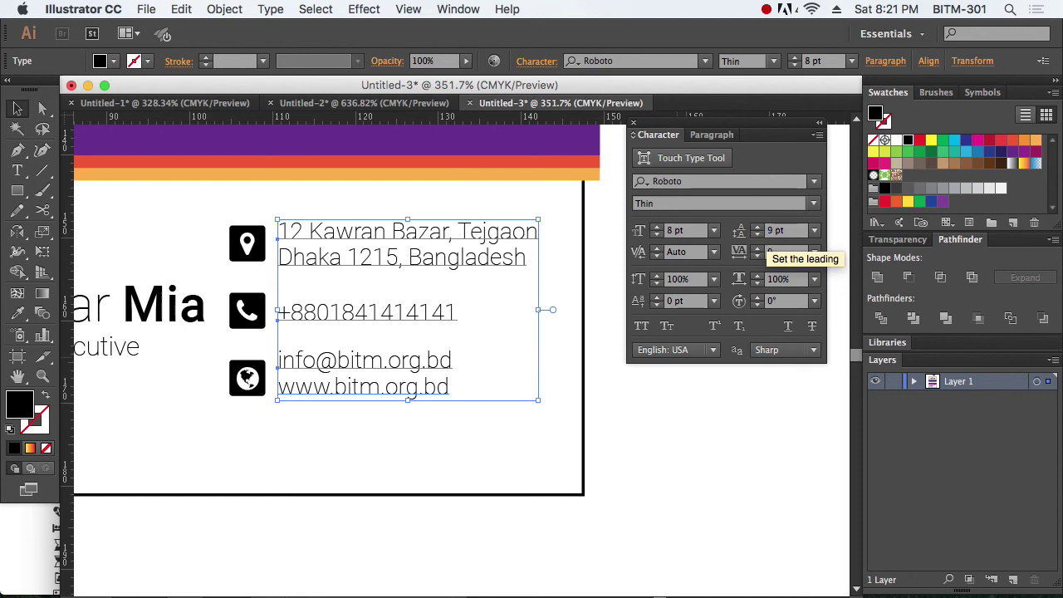
{"action": "left_click", "coordinate": [796, 235]}
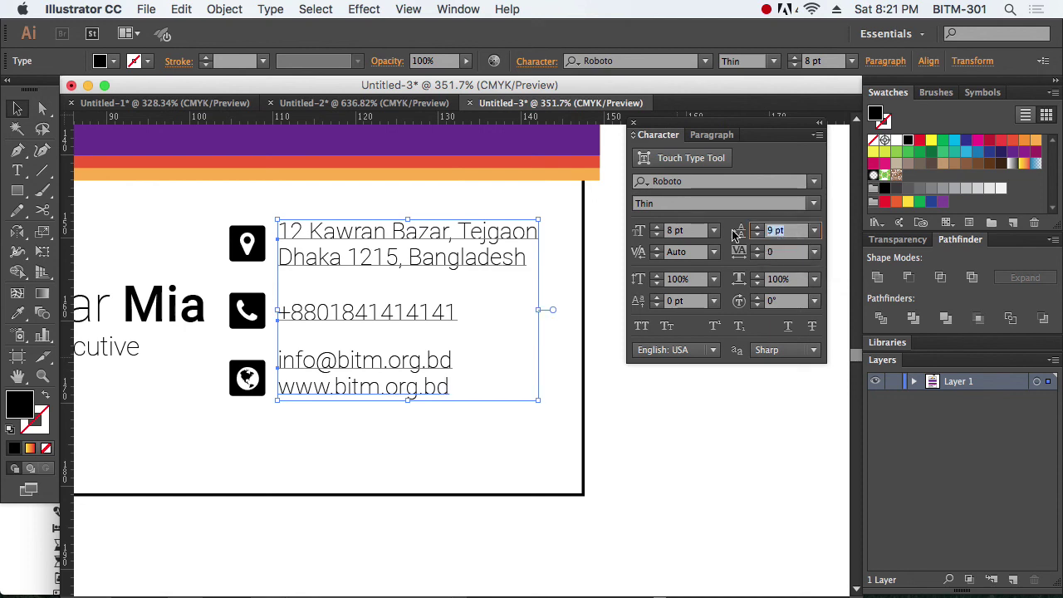
{"action": "type", "text": "8"}
{"action": "key", "text": "Return"}
Step: Shift the contact icons and text together slightly lower on the card
{"action": "left_click", "coordinate": [709, 428]}
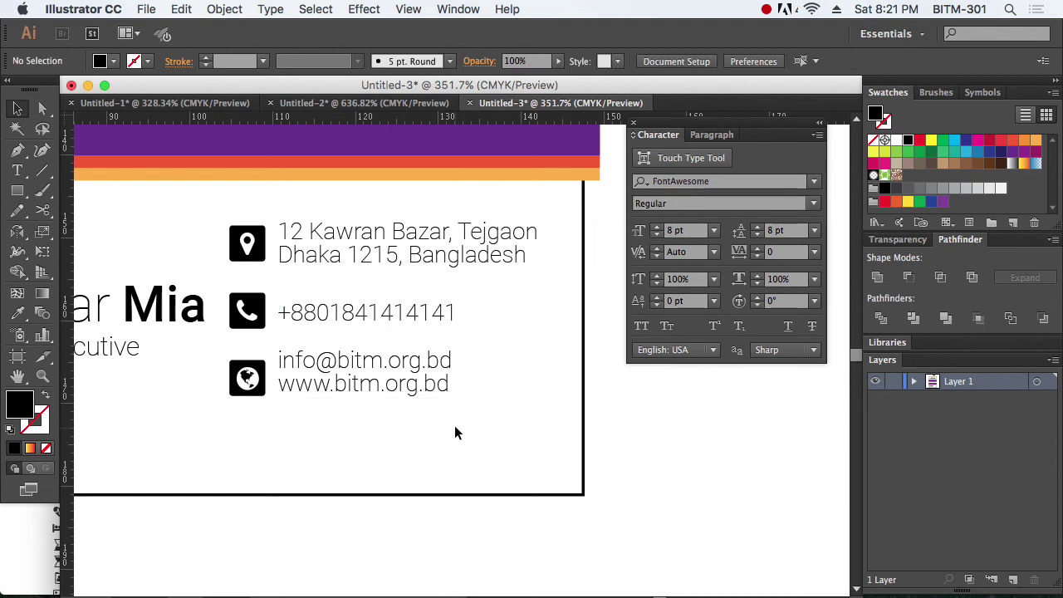
{"action": "left_click", "coordinate": [396, 390]}
{"action": "key", "text": "Down"}
{"action": "key", "text": "Down"}
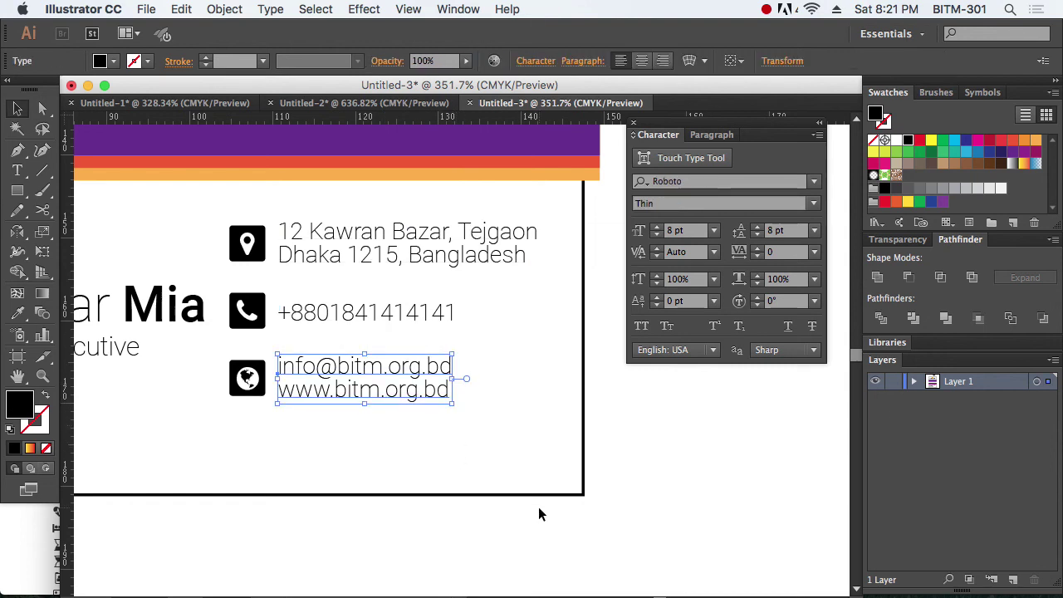
{"action": "left_click", "coordinate": [361, 253]}
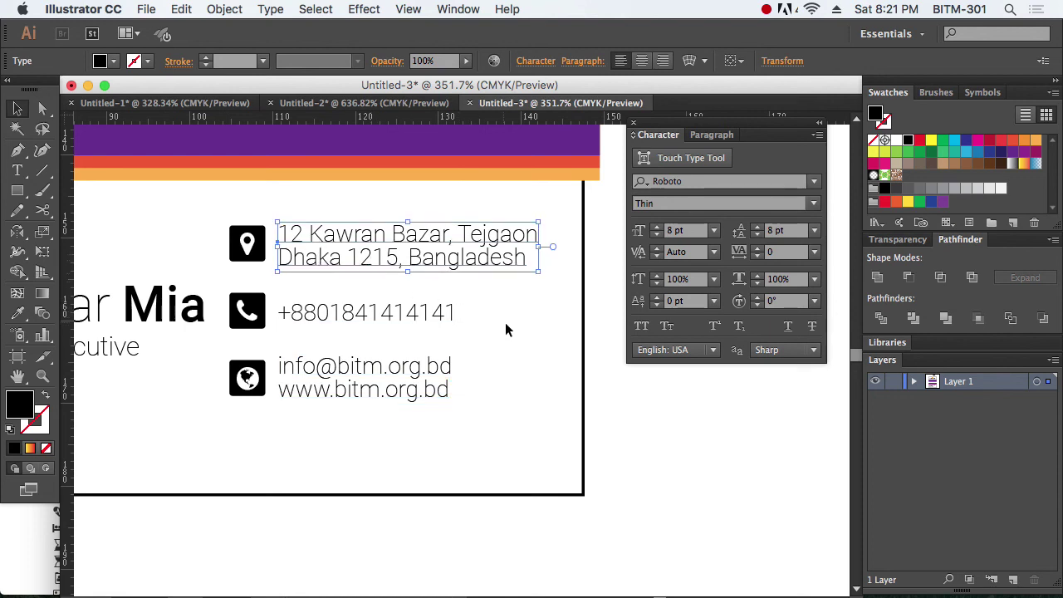
{"action": "left_click", "coordinate": [640, 433]}
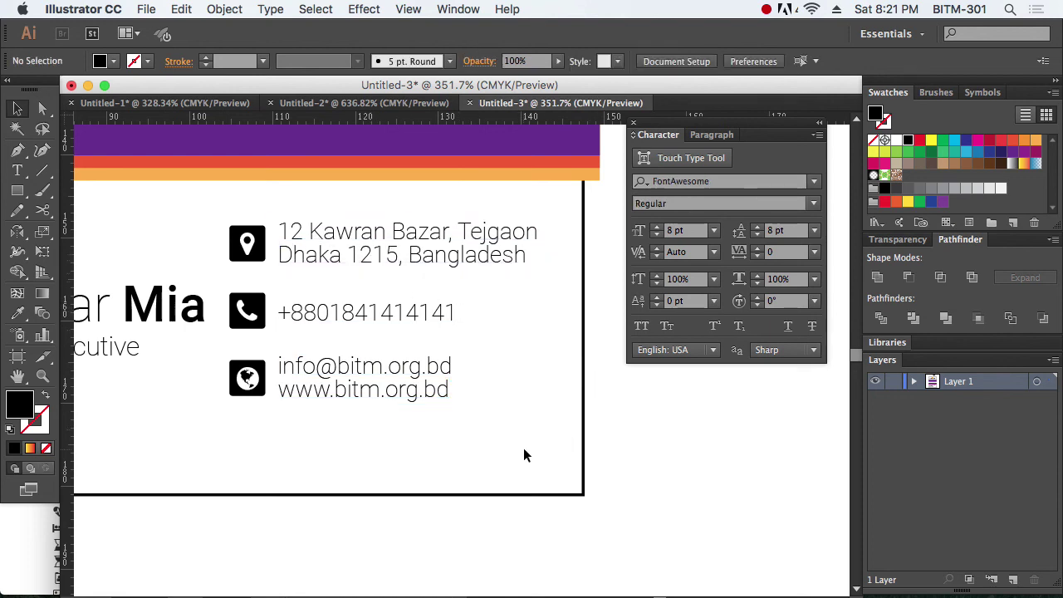
{"action": "left_click_drag", "start_coordinate": [475, 445], "coordinate": [245, 217]}
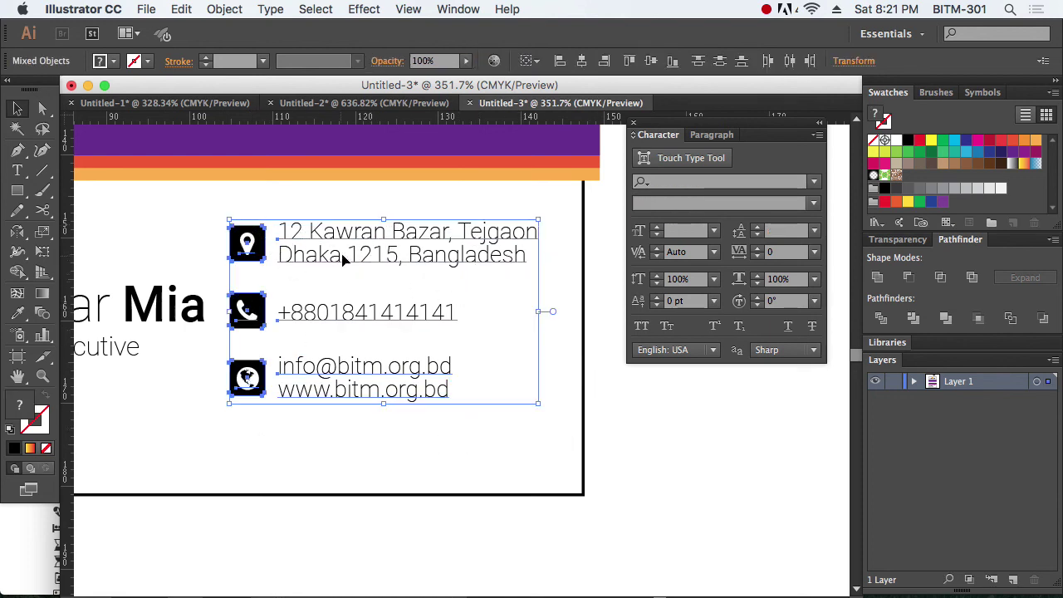
{"action": "left_click_drag", "start_coordinate": [345, 254], "coordinate": [345, 271]}
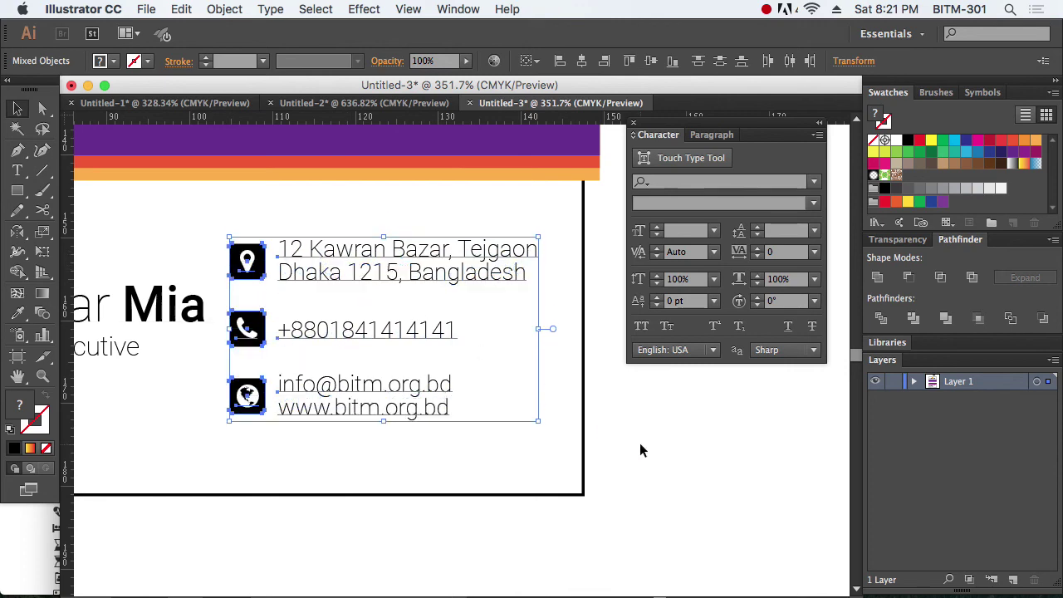
{"action": "key", "text": "Down"}
{"action": "key", "text": "Down"}
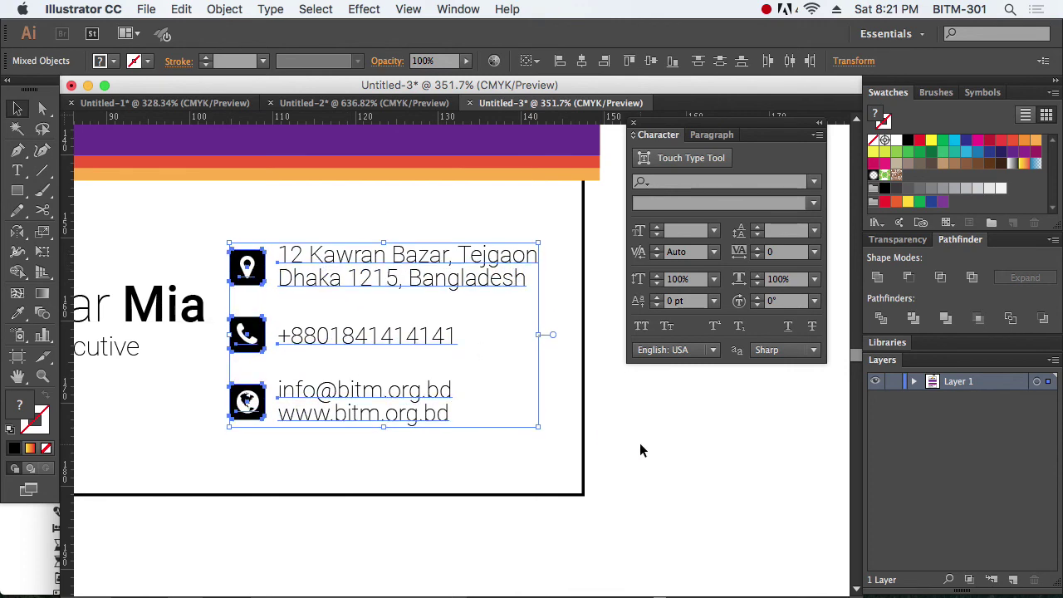
{"action": "left_click", "coordinate": [640, 451]}
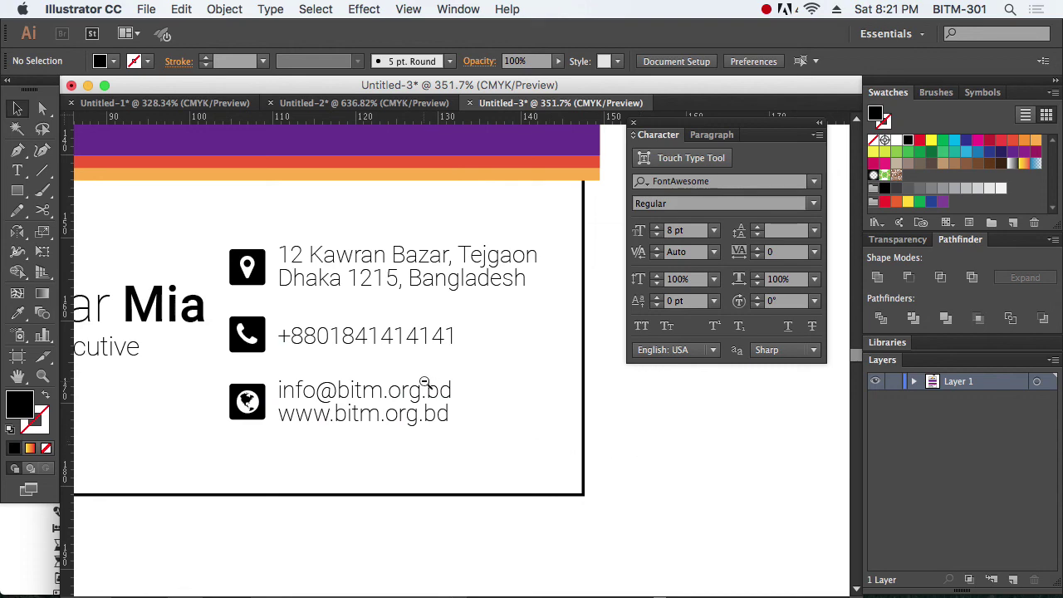
Step: Zoom in on the business card and show the bleed and safe-margin guides
{"action": "key", "text": "super+minus"}
{"action": "key", "text": "super+minus"}
{"action": "key", "text": "super+minus"}
{"action": "scroll", "coordinate": [498, 415], "scroll_direction": "up", "scroll_amount": 2}
{"action": "left_click_drag", "start_coordinate": [197, 225], "coordinate": [704, 501]}
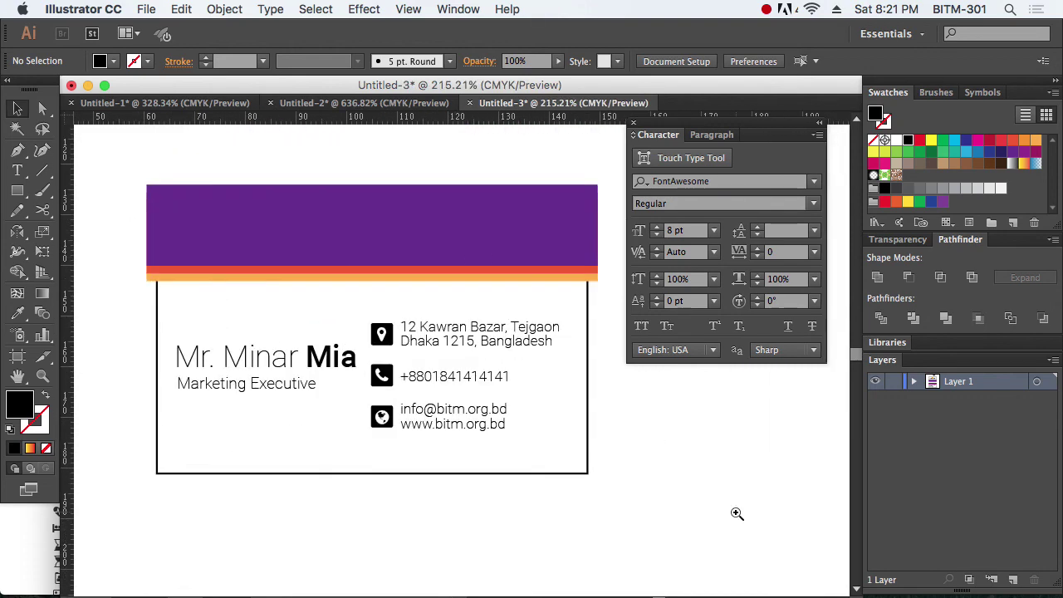
{"action": "scroll", "coordinate": [723, 463], "scroll_direction": "right", "scroll_amount": 2}
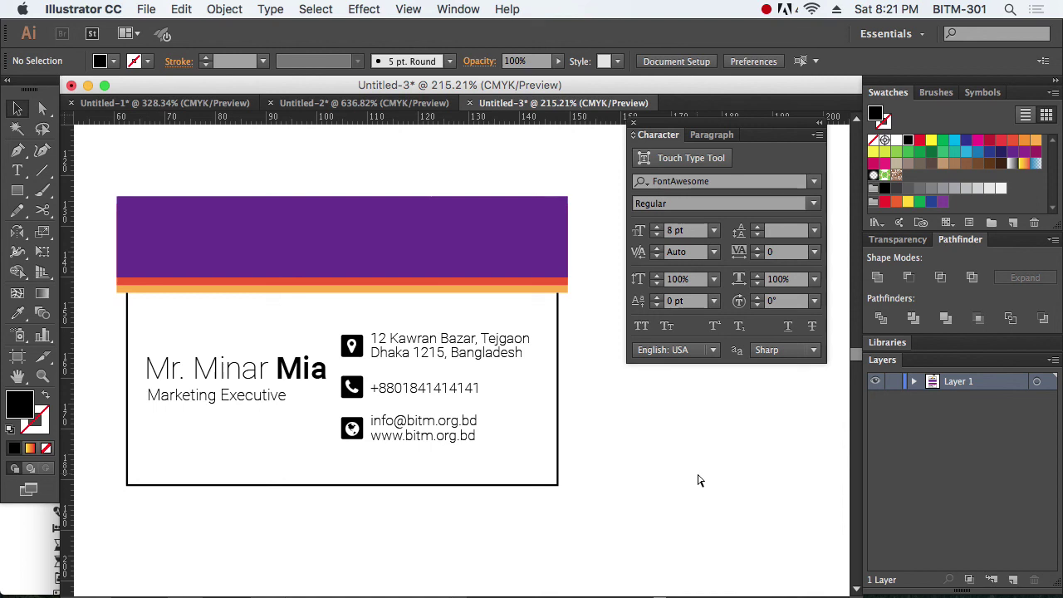
{"action": "key", "text": "super+semicolon"}
Step: View both card sides, then bring up Save As for the document
{"action": "key", "text": "super+space"}
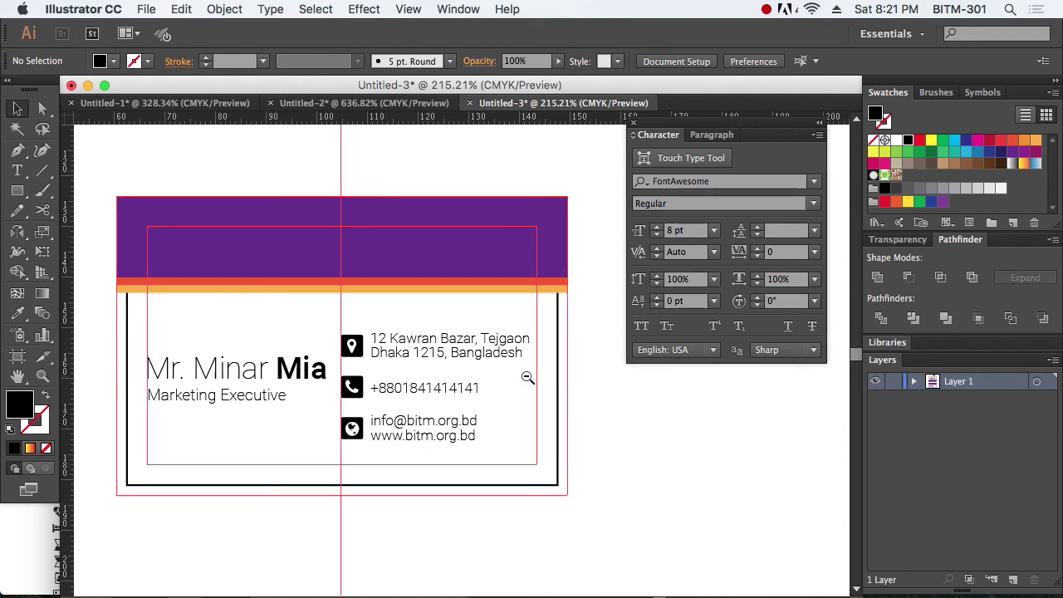
{"action": "left_click_drag", "start_coordinate": [527, 375], "coordinate": [400, 370]}
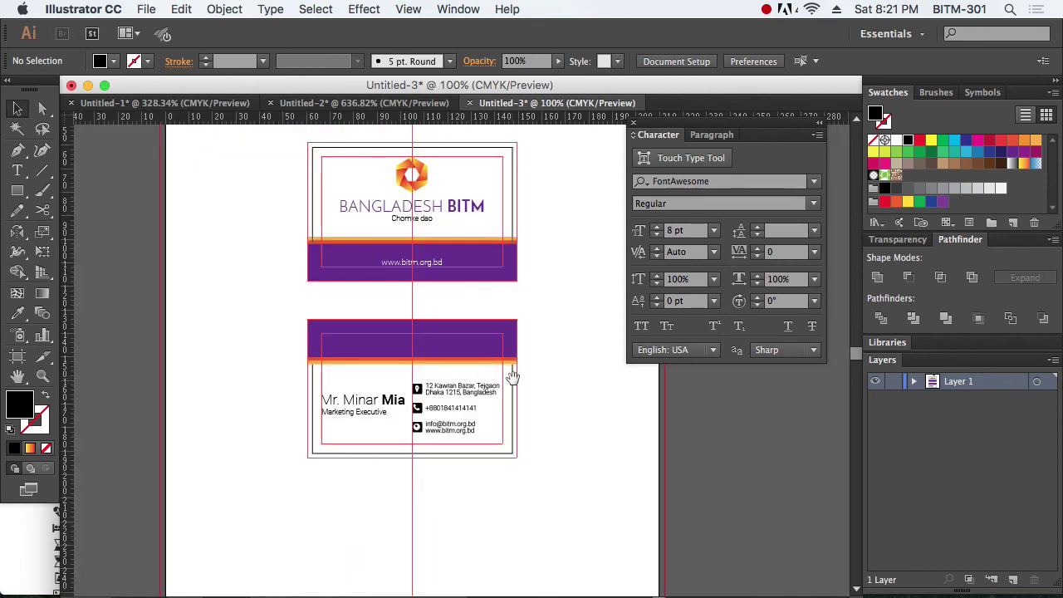
{"action": "scroll", "coordinate": [510, 380], "scroll_direction": "up", "scroll_amount": 2}
{"action": "left_click_drag", "start_coordinate": [263, 166], "coordinate": [626, 456]}
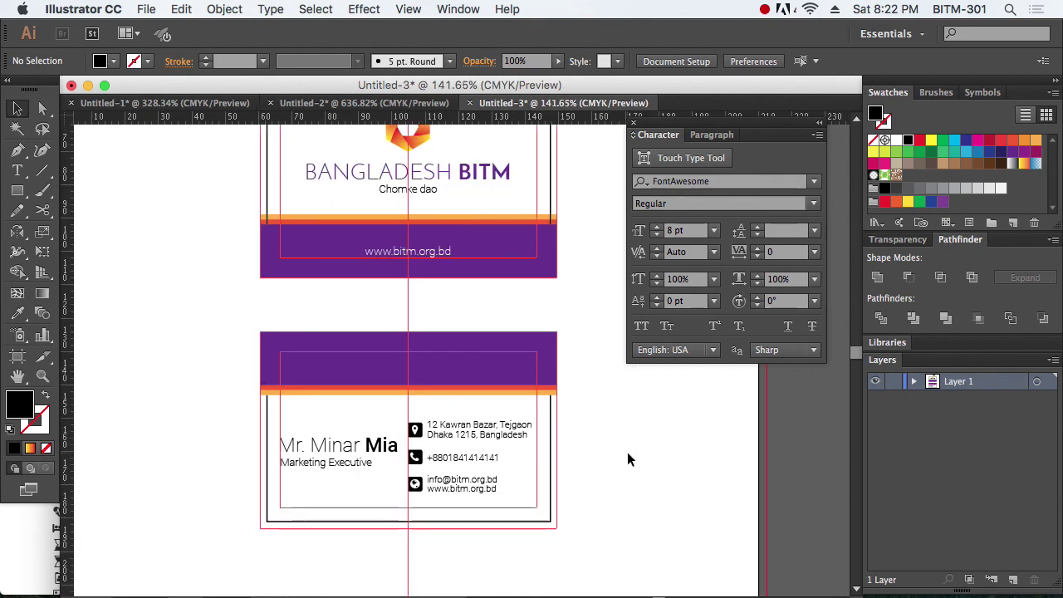
{"action": "key", "text": "super+s"}
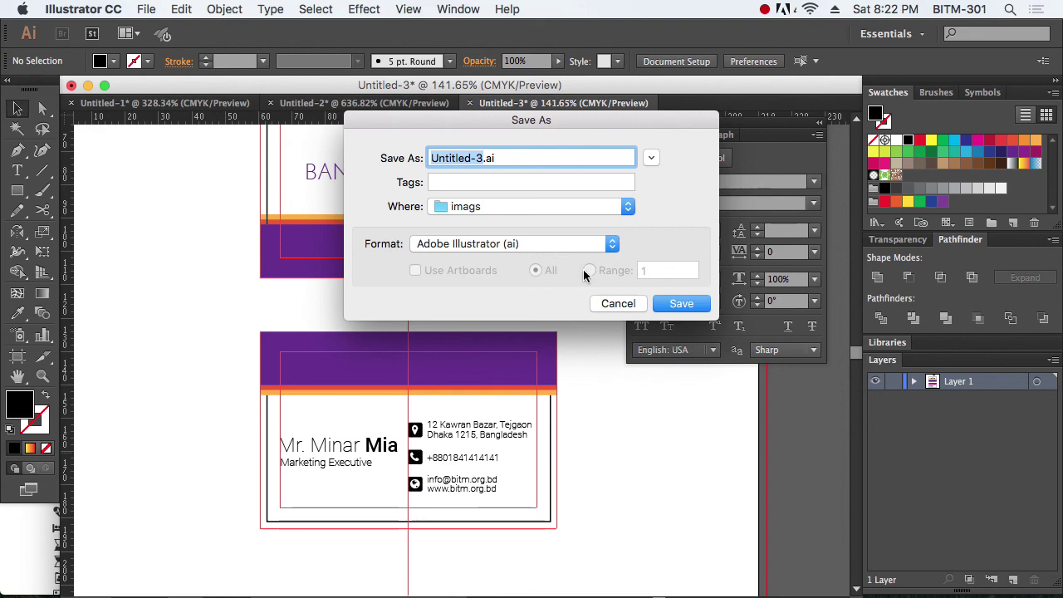
Step: Save the document as business card.ai in a new Desktop folder named batch 25
{"action": "left_click", "coordinate": [652, 158]}
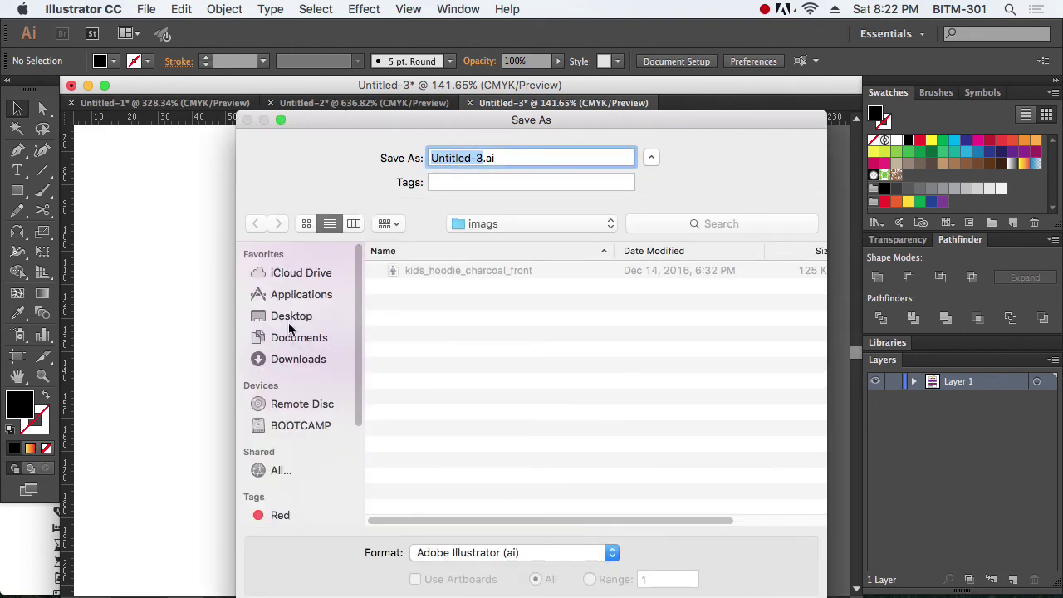
{"action": "left_click", "coordinate": [292, 318]}
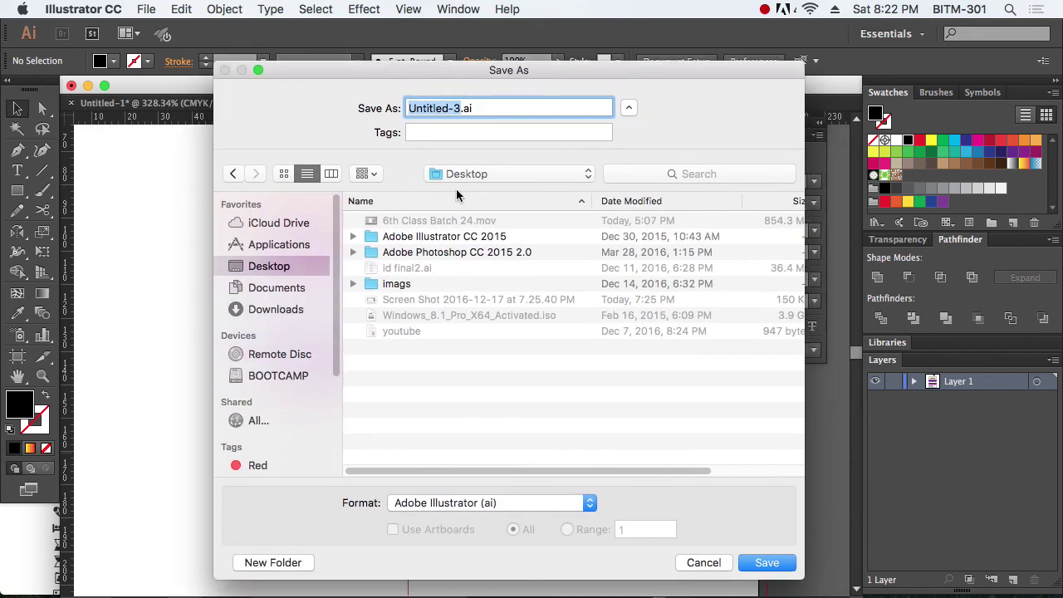
{"action": "left_click", "coordinate": [287, 562]}
{"action": "type", "text": "batch 25"}
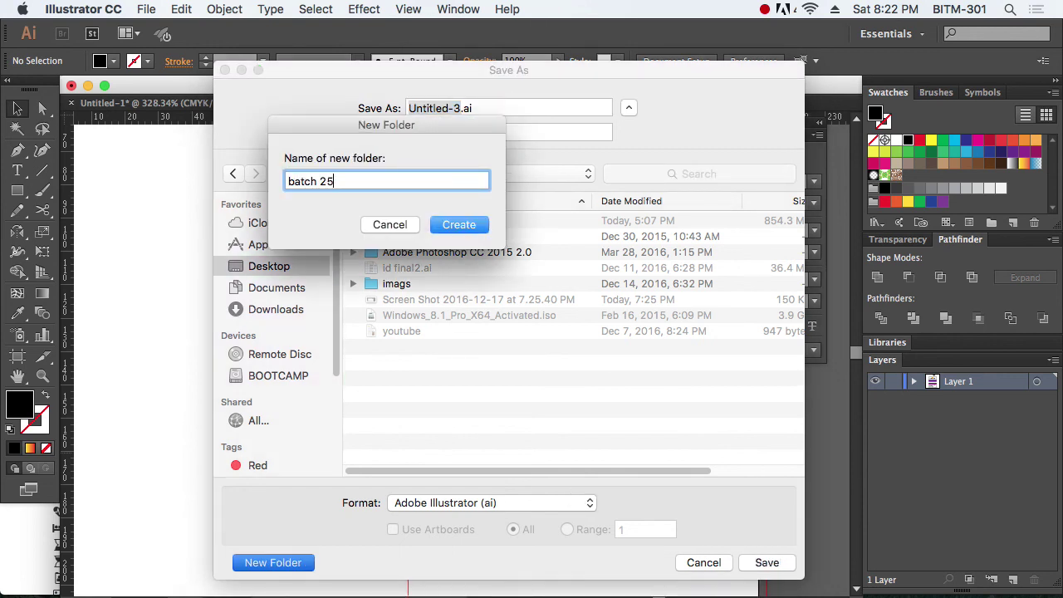
{"action": "key", "text": "Return"}
{"action": "type", "text": "business card"}
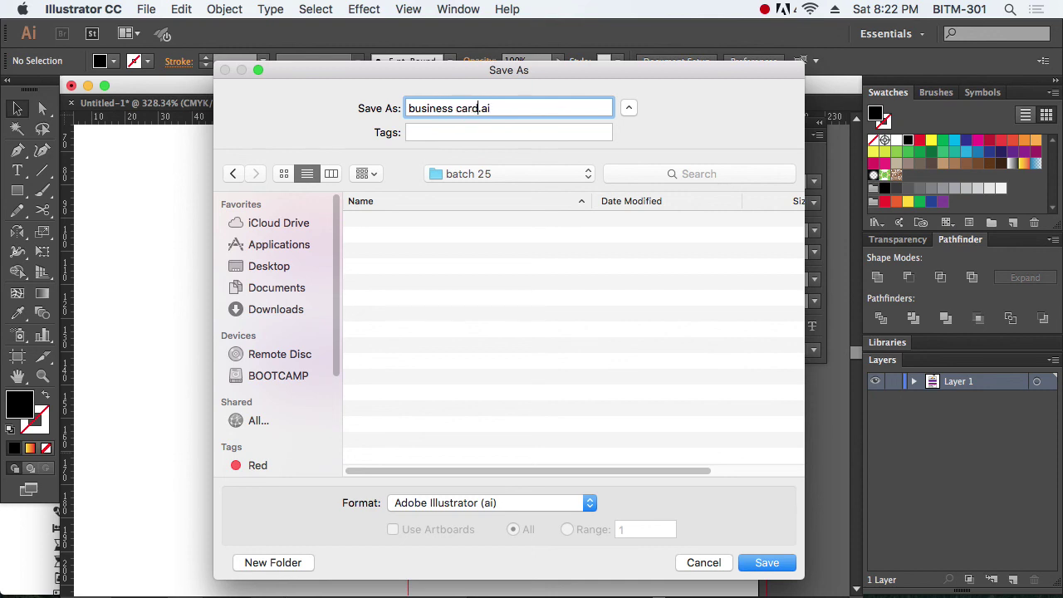
{"action": "key", "text": "Return"}
{"action": "key", "text": "Return"}
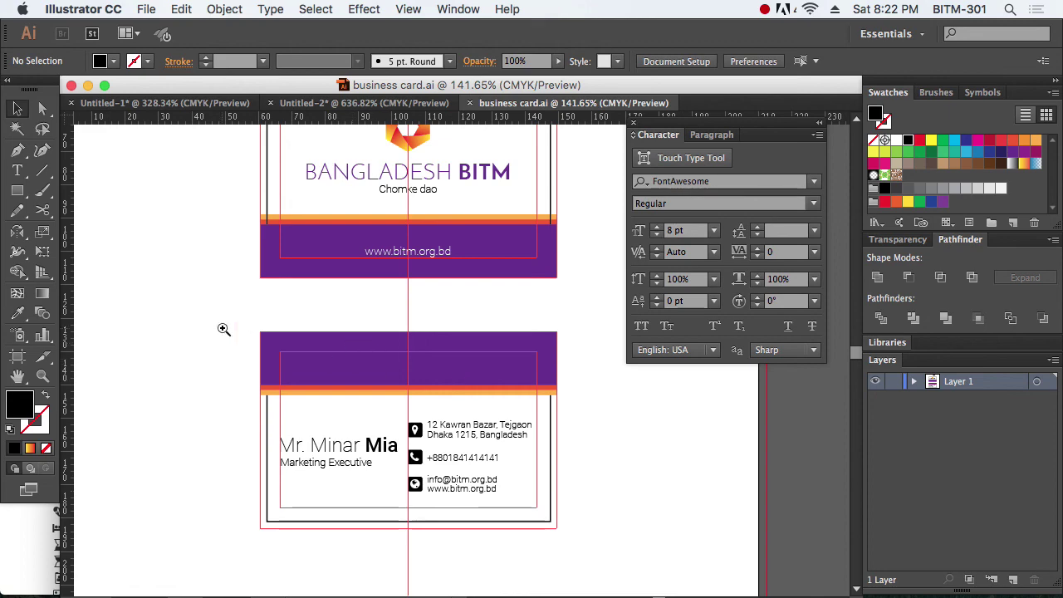
Step: Copy the hexagon logo onto the lower card's purple band, enlarge it, and move it up
{"action": "left_click_drag", "start_coordinate": [225, 329], "coordinate": [641, 551]}
{"action": "scroll", "coordinate": [588, 417], "scroll_direction": "up", "scroll_amount": 3}
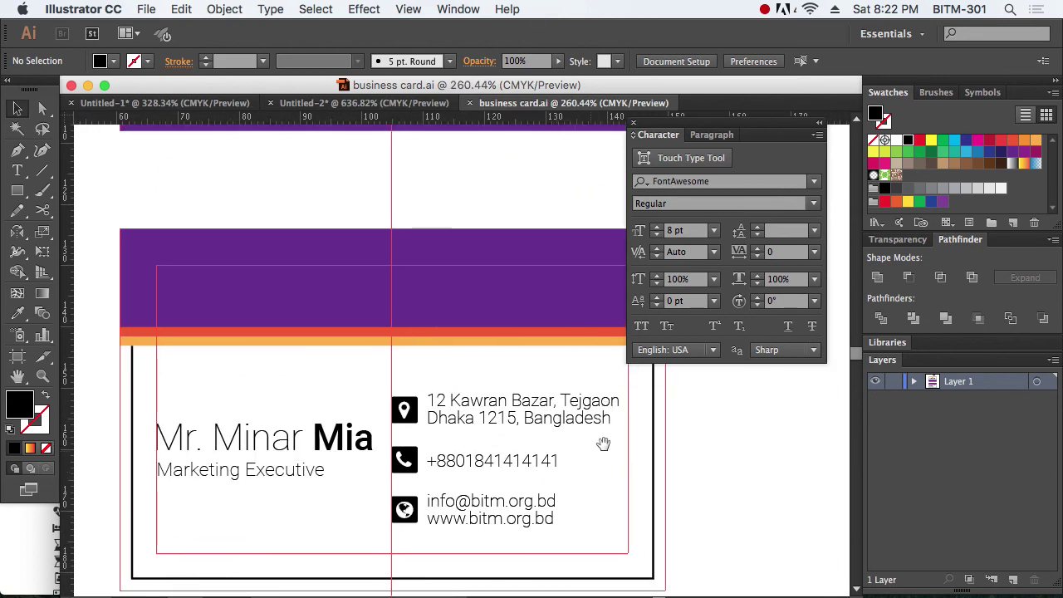
{"action": "key", "text": "super+1"}
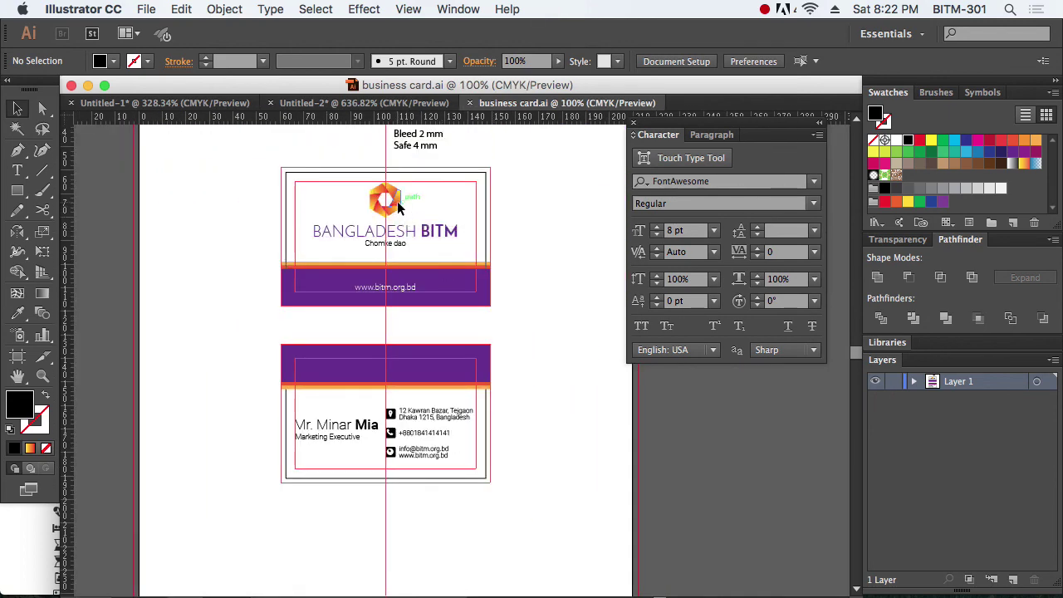
{"action": "left_click_drag", "start_coordinate": [399, 207], "coordinate": [408, 377]}
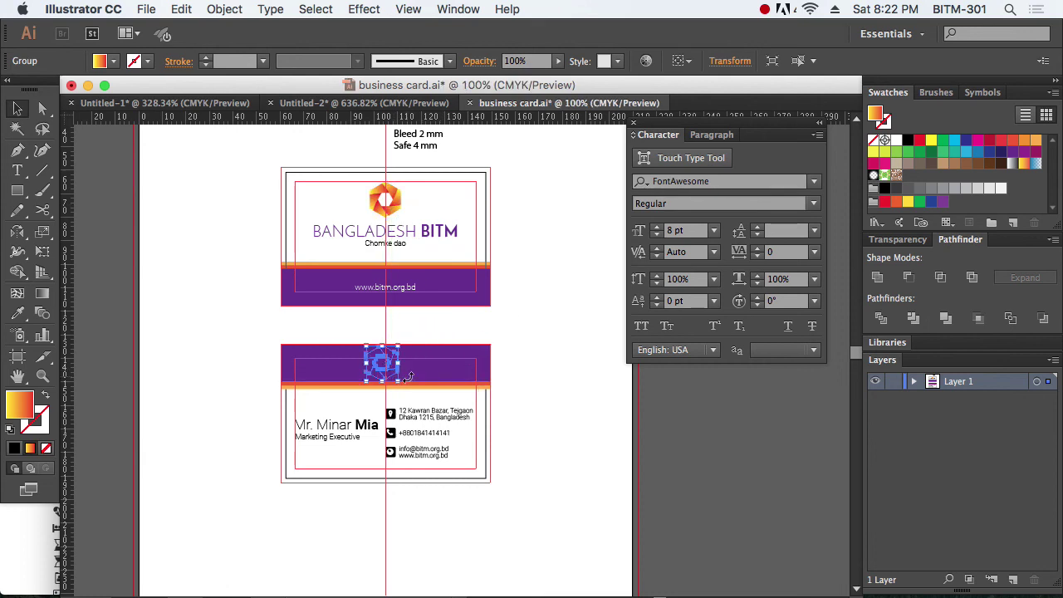
{"action": "left_click_drag", "start_coordinate": [261, 309], "coordinate": [574, 463]}
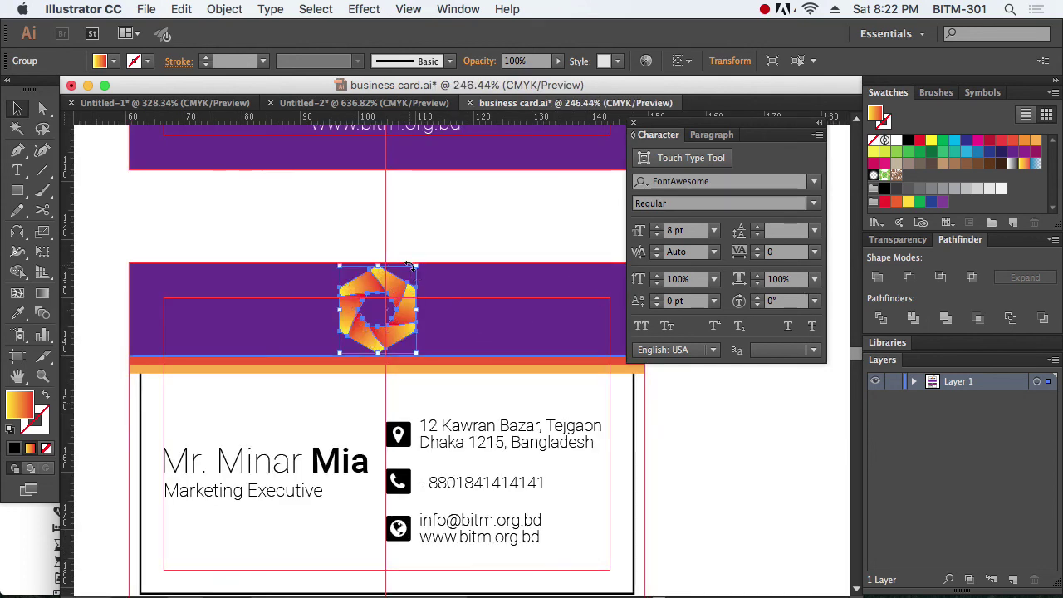
{"action": "left_click_drag", "start_coordinate": [416, 267], "coordinate": [515, 152]}
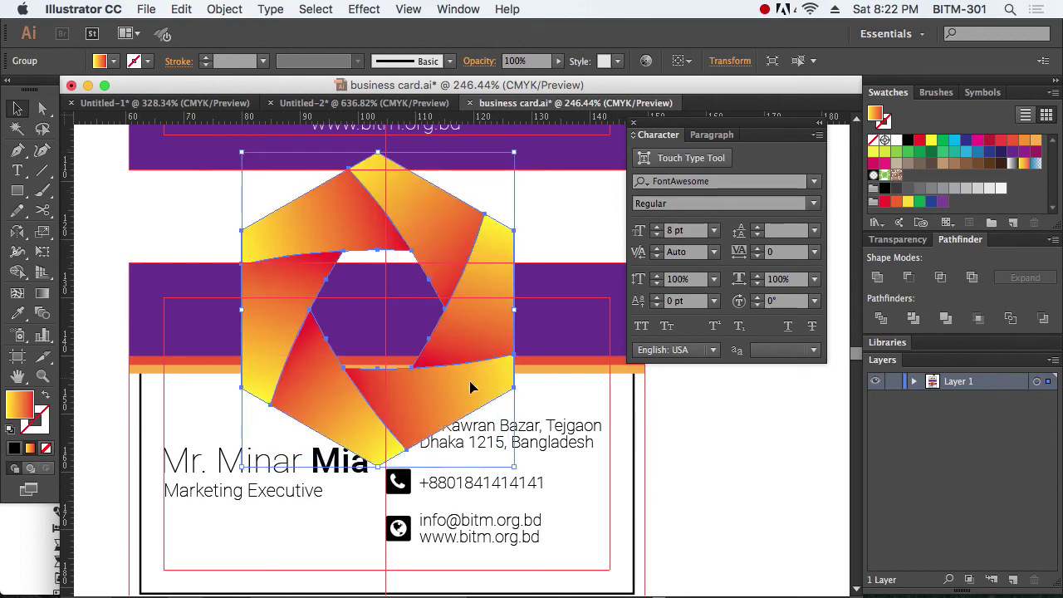
{"action": "left_click_drag", "start_coordinate": [438, 399], "coordinate": [441, 332]}
{"action": "left_click", "coordinate": [718, 470]}
Step: Rotate the copied logo and raise it until its lower point meets the orange stripe
{"action": "key", "text": "super+minus"}
{"action": "key", "text": "super+minus"}
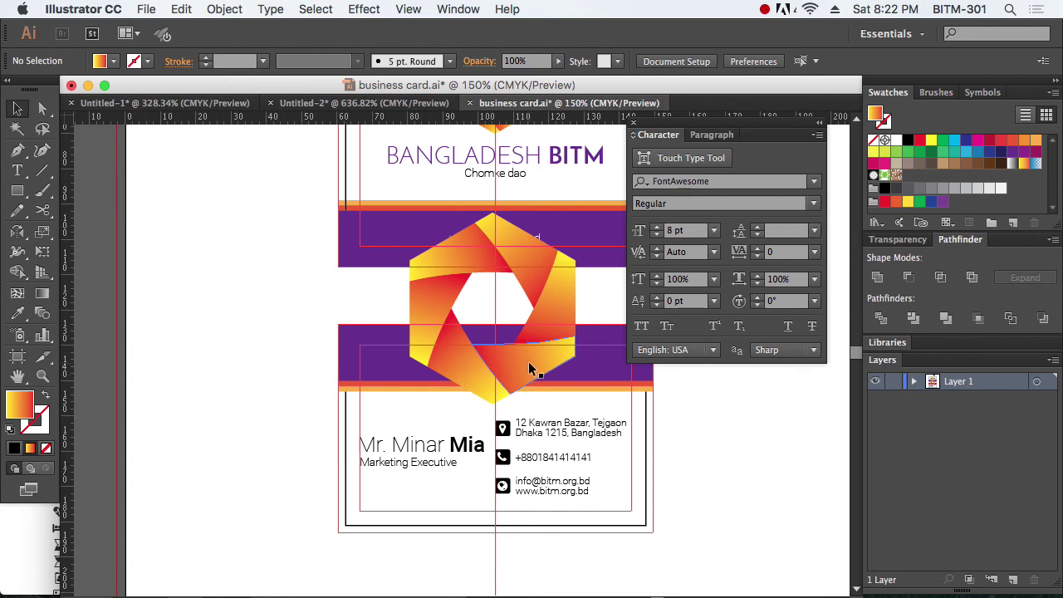
{"action": "left_click", "coordinate": [538, 371]}
{"action": "left_click_drag", "start_coordinate": [571, 393], "coordinate": [739, 461]}
{"action": "left_click", "coordinate": [723, 474]}
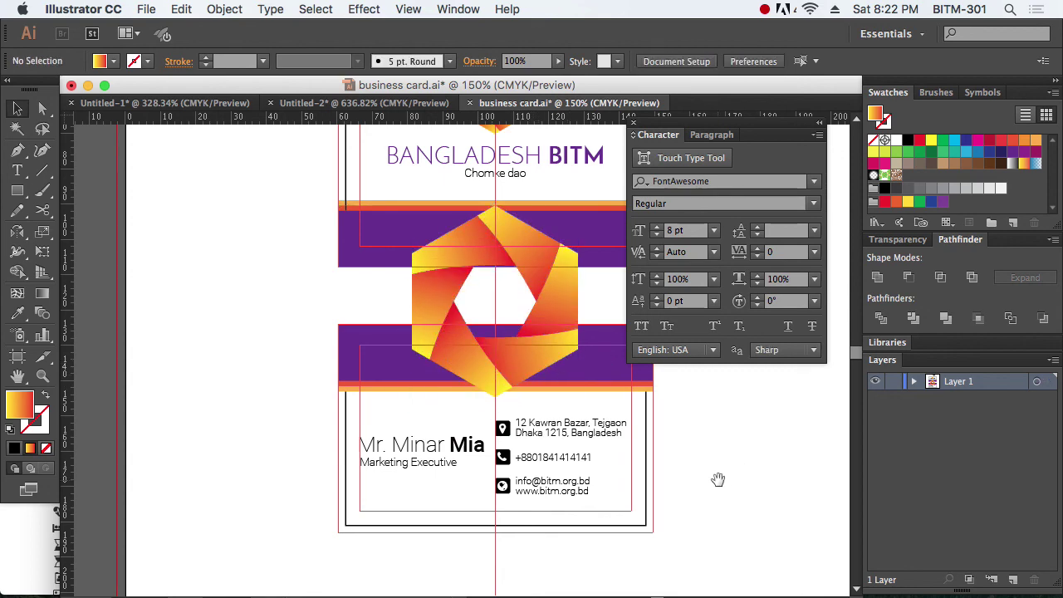
{"action": "scroll", "coordinate": [498, 374], "scroll_direction": "right", "scroll_amount": 5}
{"action": "scroll", "coordinate": [498, 374], "scroll_direction": "down", "scroll_amount": 1}
{"action": "left_click_drag", "start_coordinate": [147, 251], "coordinate": [593, 528]}
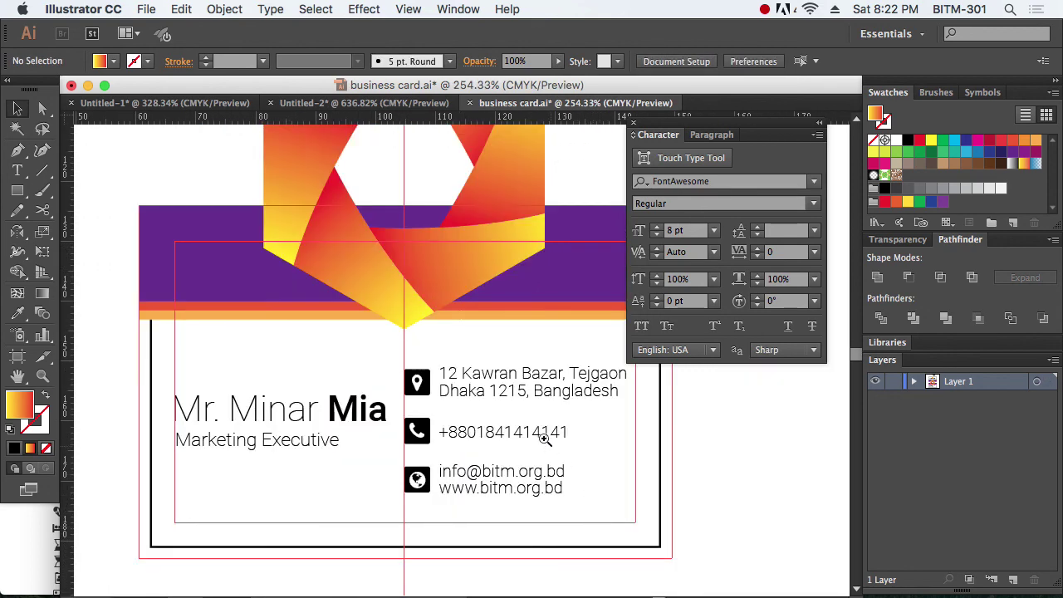
{"action": "left_click", "coordinate": [462, 377], "text": "alt+super"}
{"action": "scroll", "coordinate": [465, 382], "scroll_direction": "up", "scroll_amount": 3}
{"action": "scroll", "coordinate": [358, 359], "scroll_direction": "left", "scroll_amount": 1}
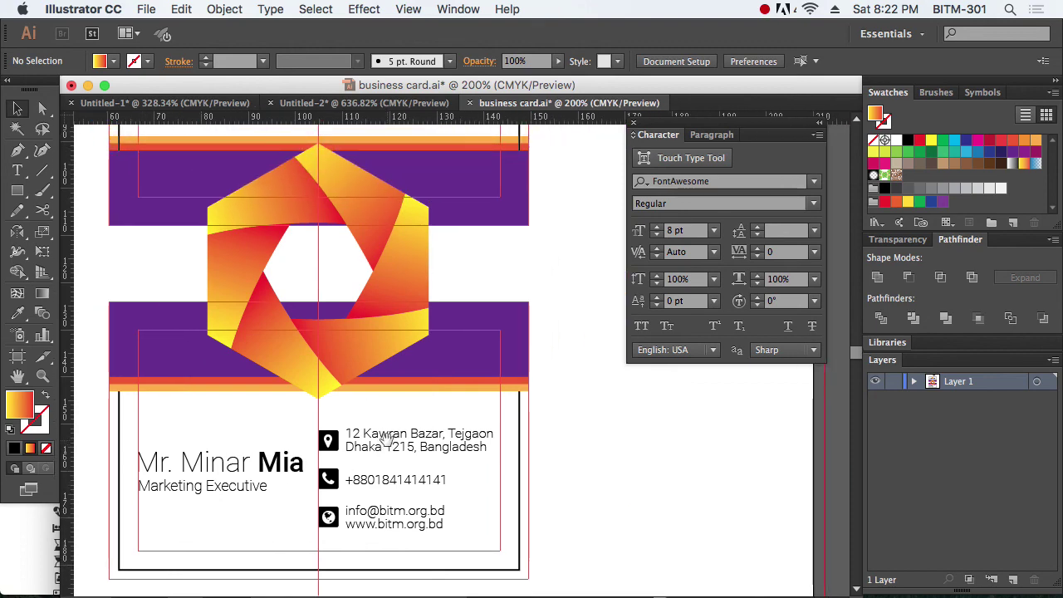
{"action": "left_click_drag", "start_coordinate": [355, 358], "coordinate": [357, 338]}
Step: Paste a copy of the lower purple rectangle in front and bring it to the very front
{"action": "left_click", "coordinate": [614, 408]}
{"action": "left_click", "coordinate": [523, 340]}
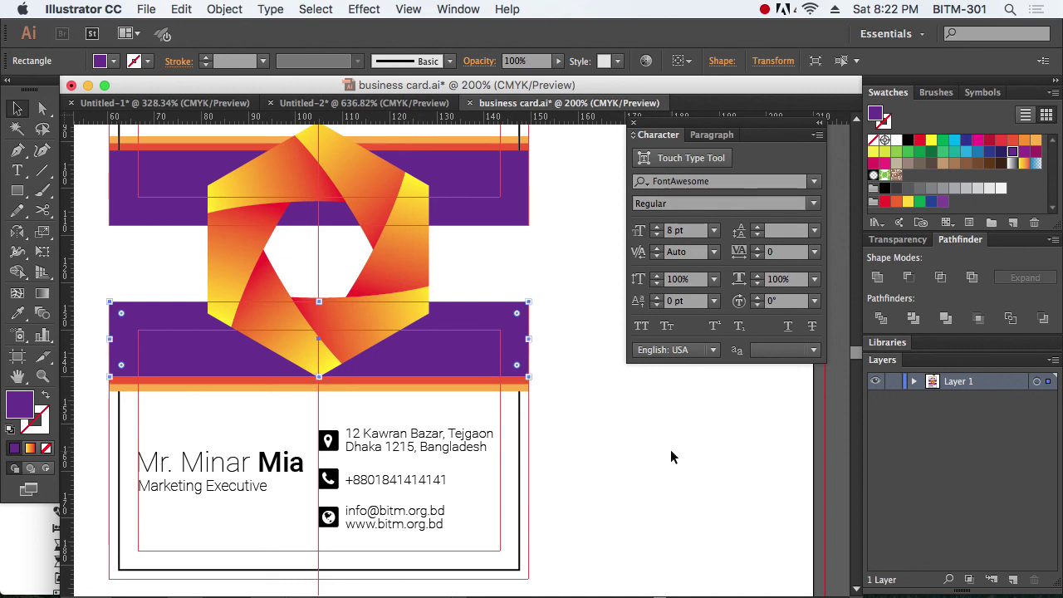
{"action": "left_click", "coordinate": [181, 9]}
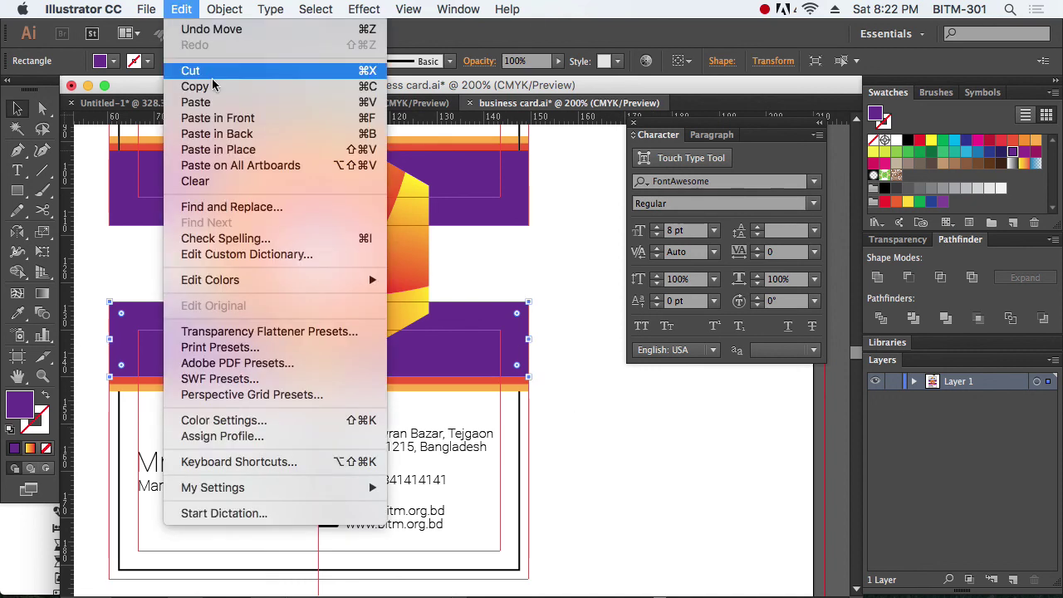
{"action": "left_click", "coordinate": [233, 125]}
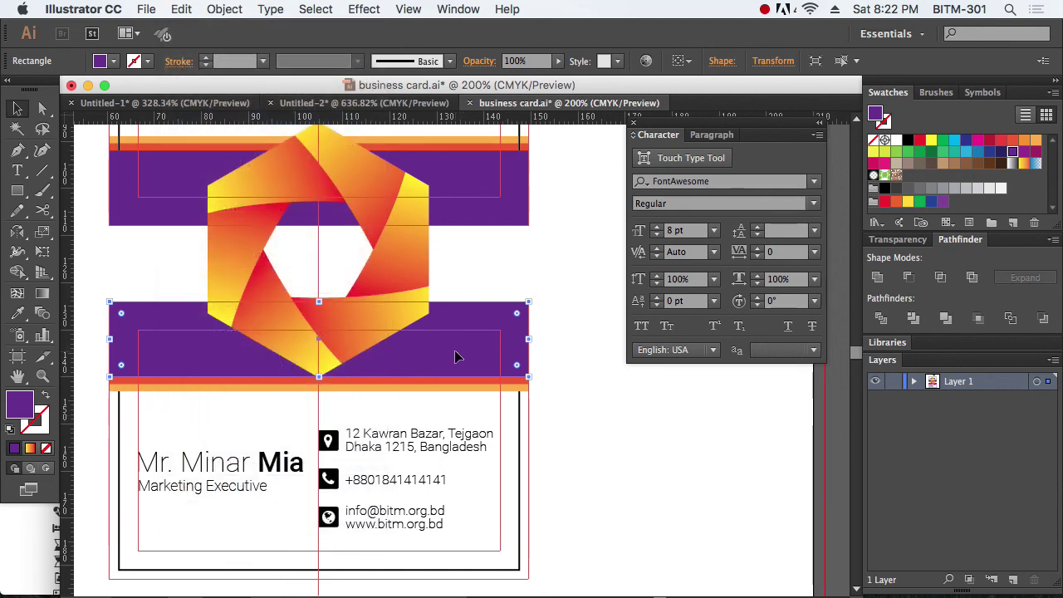
{"action": "key", "text": "super+shift+b"}
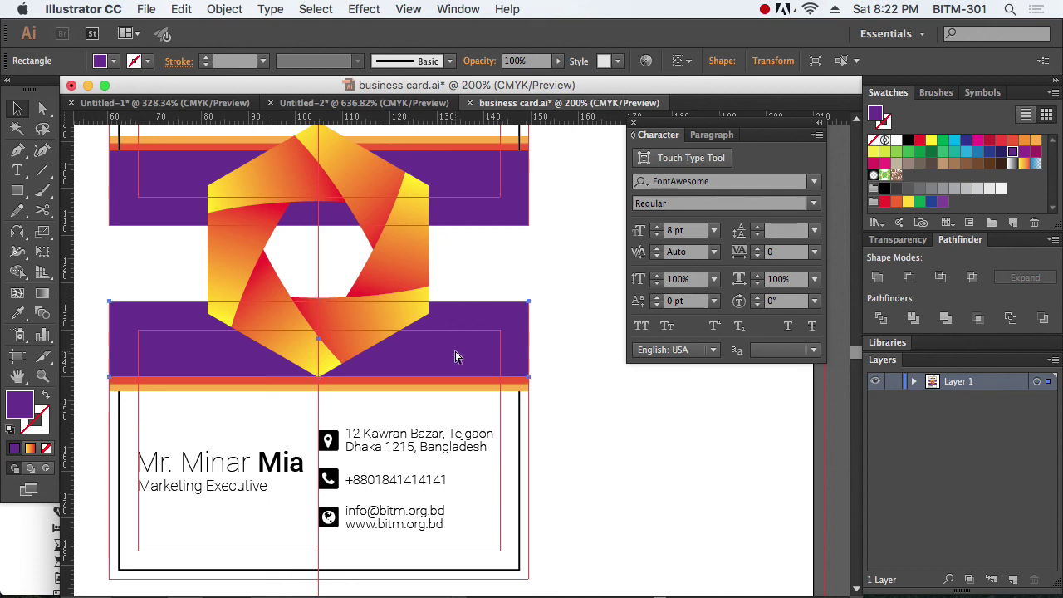
{"action": "key", "text": "super+shift+bracketright"}
{"action": "key", "text": "super+shift+b"}
{"action": "left_click", "coordinate": [224, 10]}
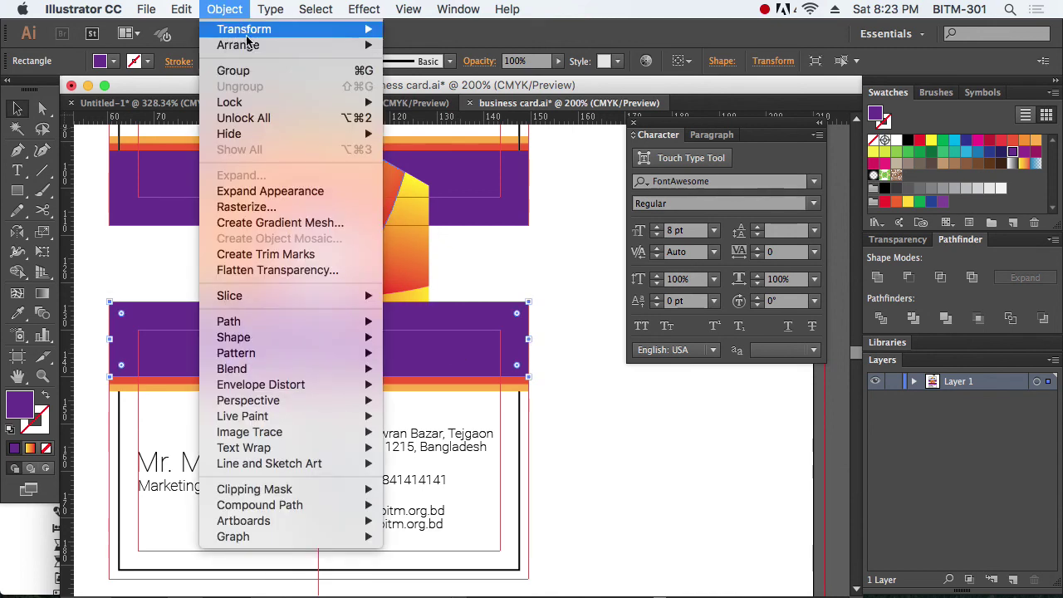
{"action": "mouse_move", "coordinate": [246, 44]}
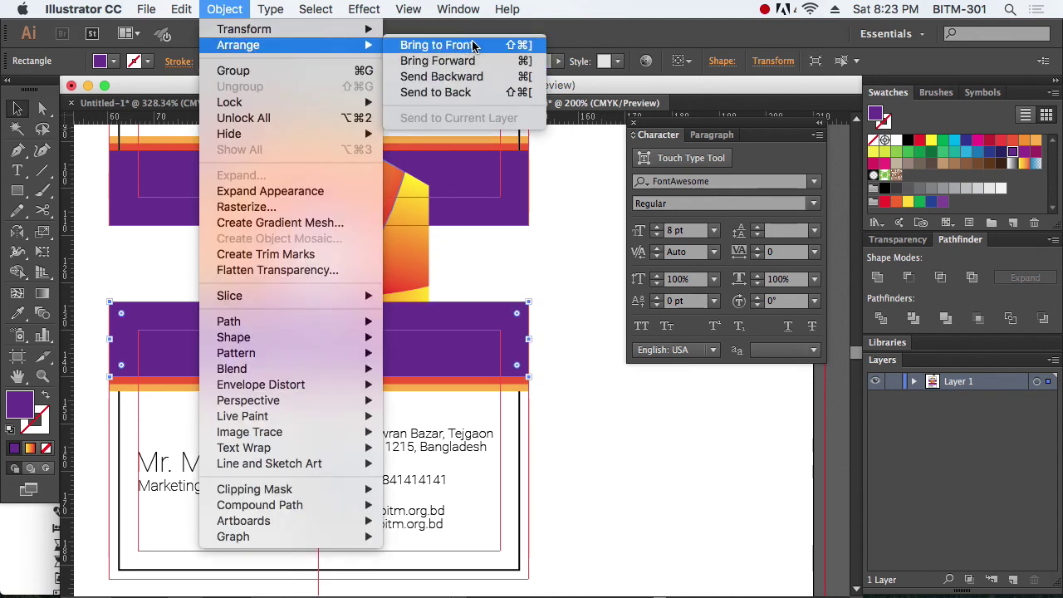
{"action": "left_click", "coordinate": [474, 46]}
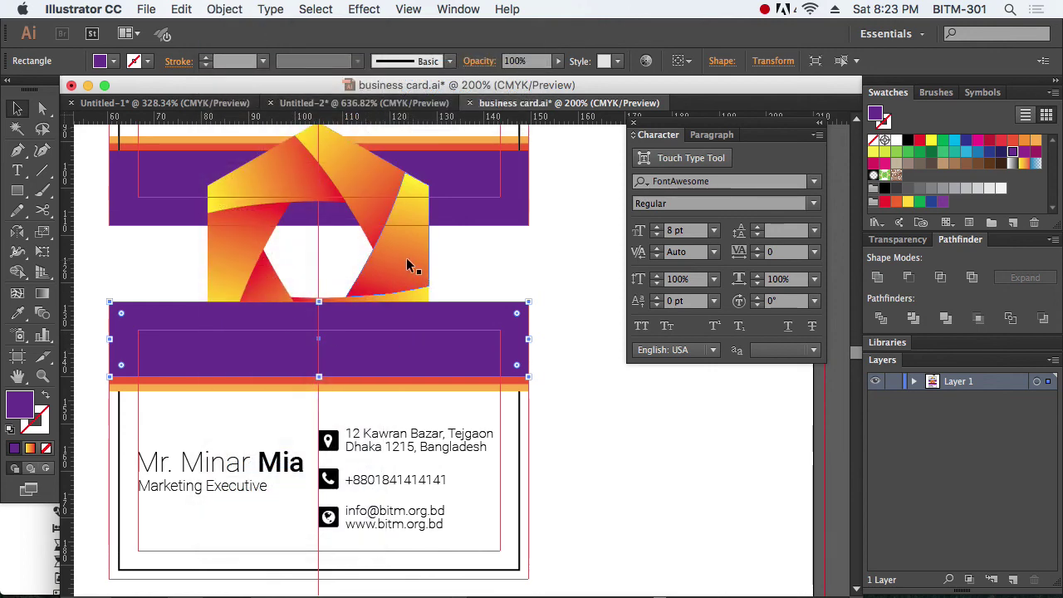
Step: Clip the hexagon logo inside the purple band with a clipping mask
{"action": "left_click", "coordinate": [407, 265], "text": "shift"}
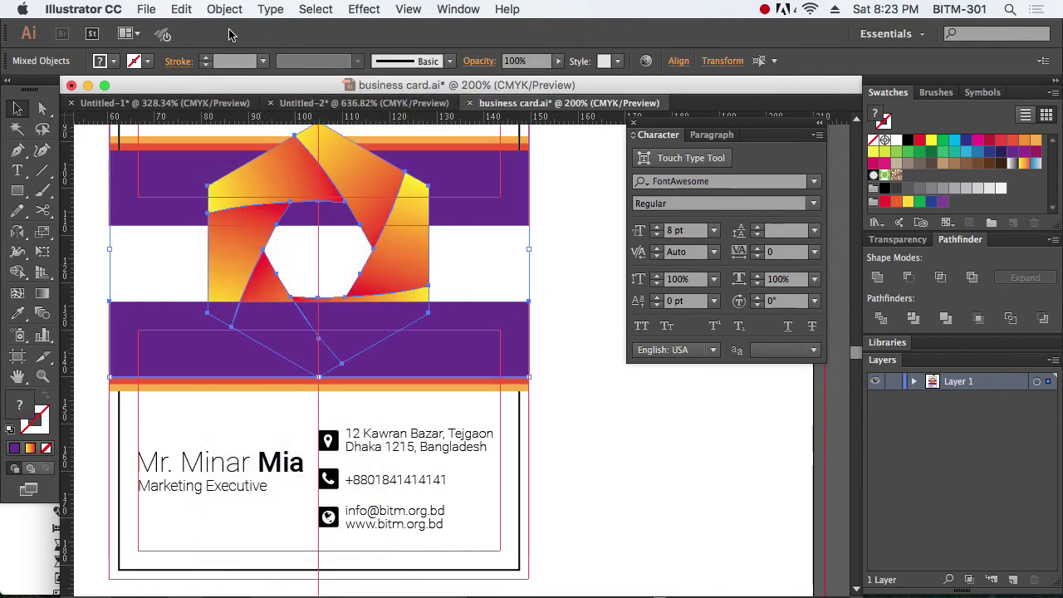
{"action": "left_click", "coordinate": [224, 9]}
{"action": "mouse_move", "coordinate": [278, 490]}
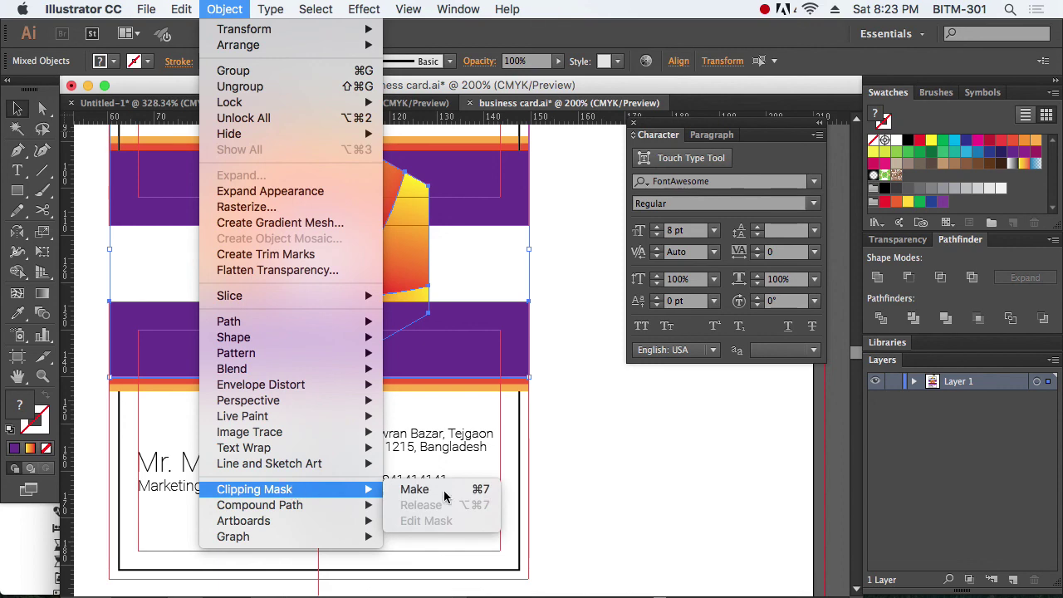
{"action": "left_click", "coordinate": [446, 492]}
{"action": "left_click", "coordinate": [613, 464]}
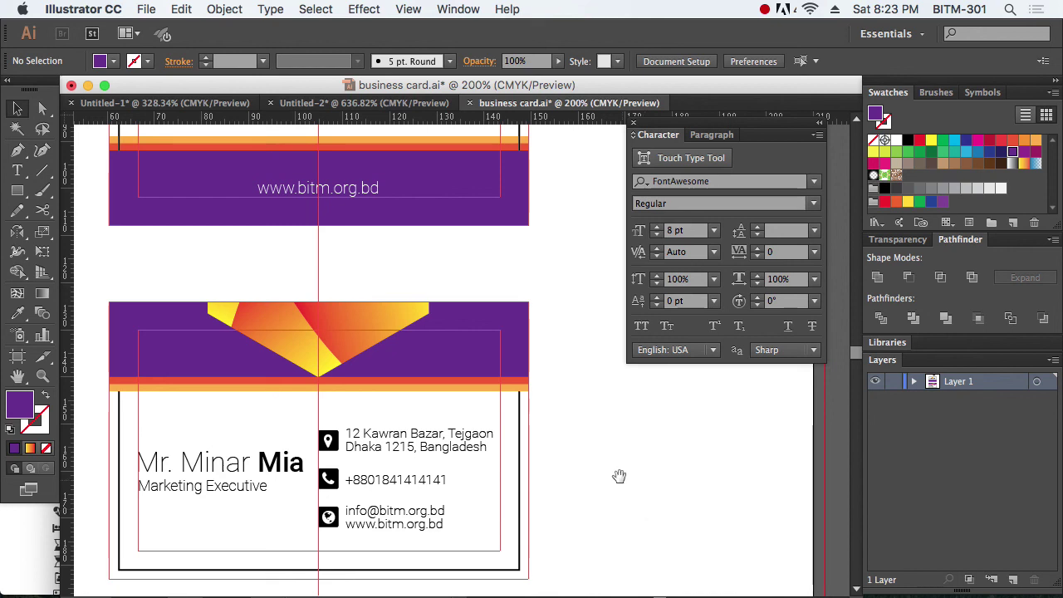
Step: Hide the guides and close the Character panel
{"action": "left_click_drag", "start_coordinate": [586, 467], "coordinate": [619, 419]}
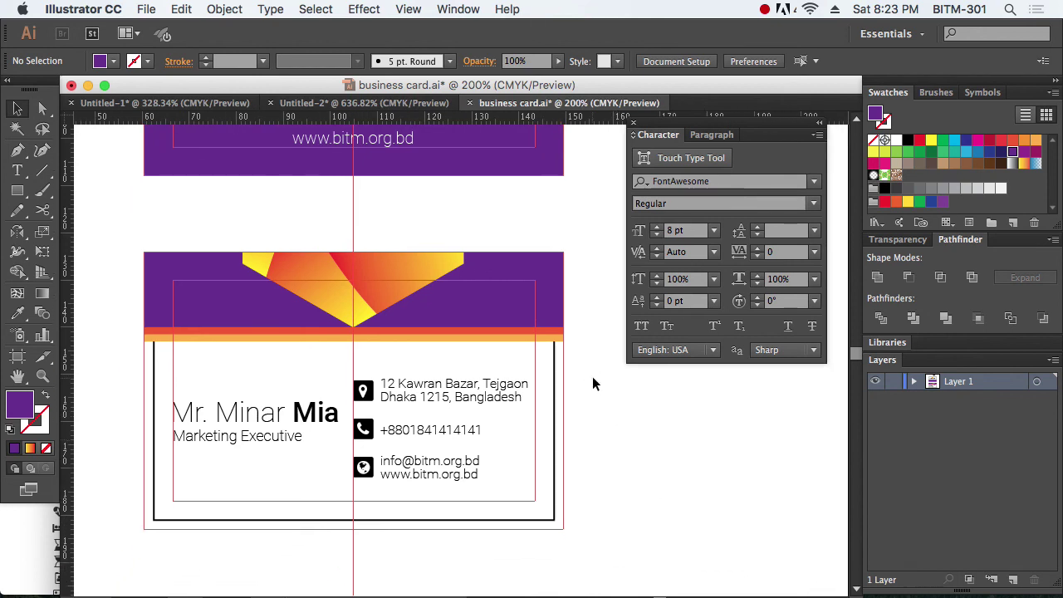
{"action": "key", "text": "super+semicolon"}
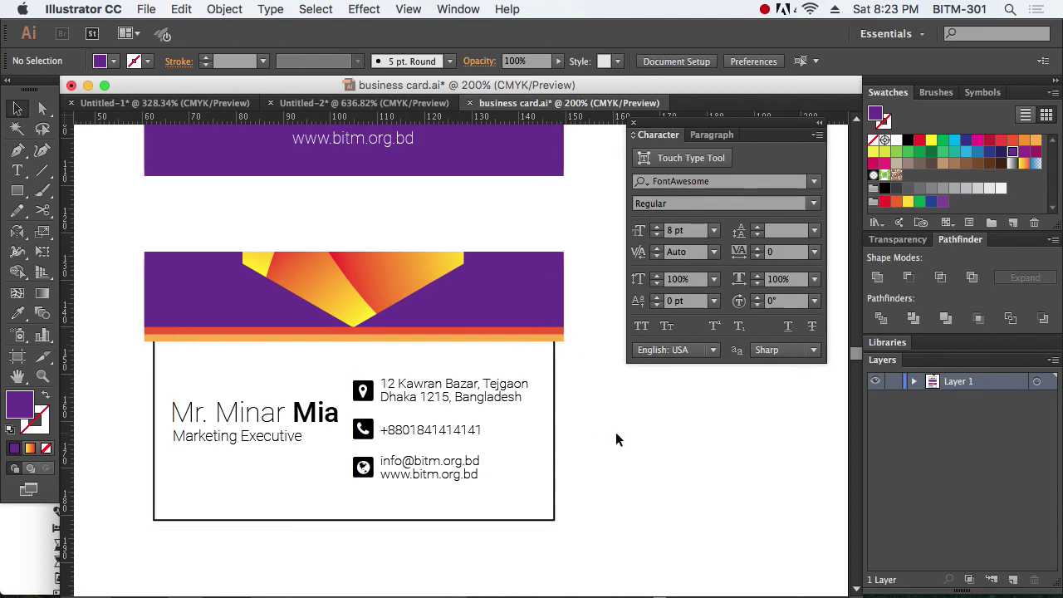
{"action": "left_click", "coordinate": [633, 123]}
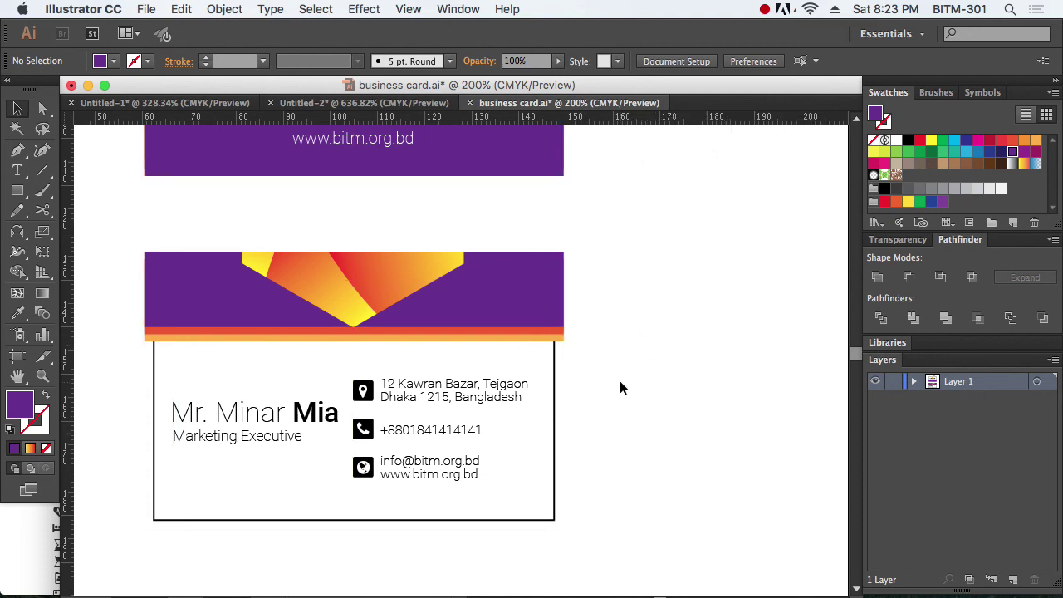
{"action": "scroll", "coordinate": [603, 256], "scroll_direction": "up", "scroll_amount": 5}
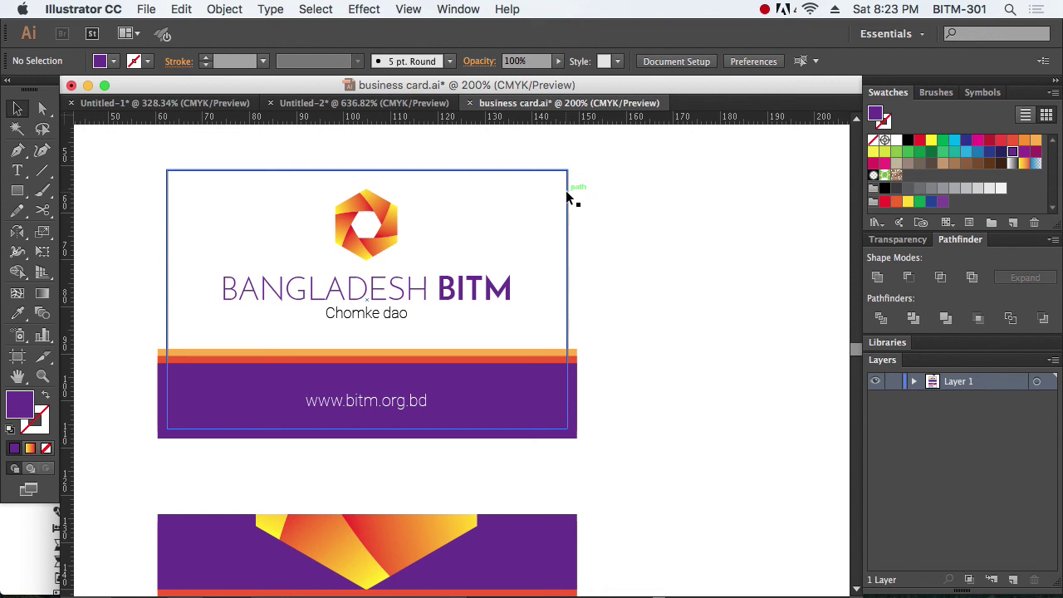
{"action": "key", "text": "super+f"}
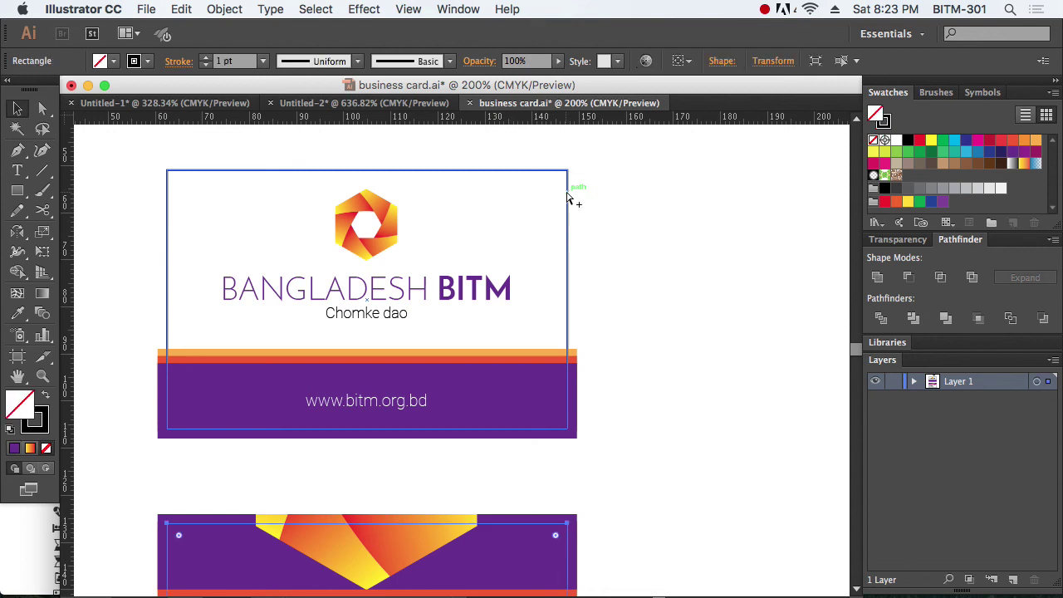
Step: Select all of the front card's objects and clip them to its card rectangle
{"action": "left_click", "coordinate": [569, 198]}
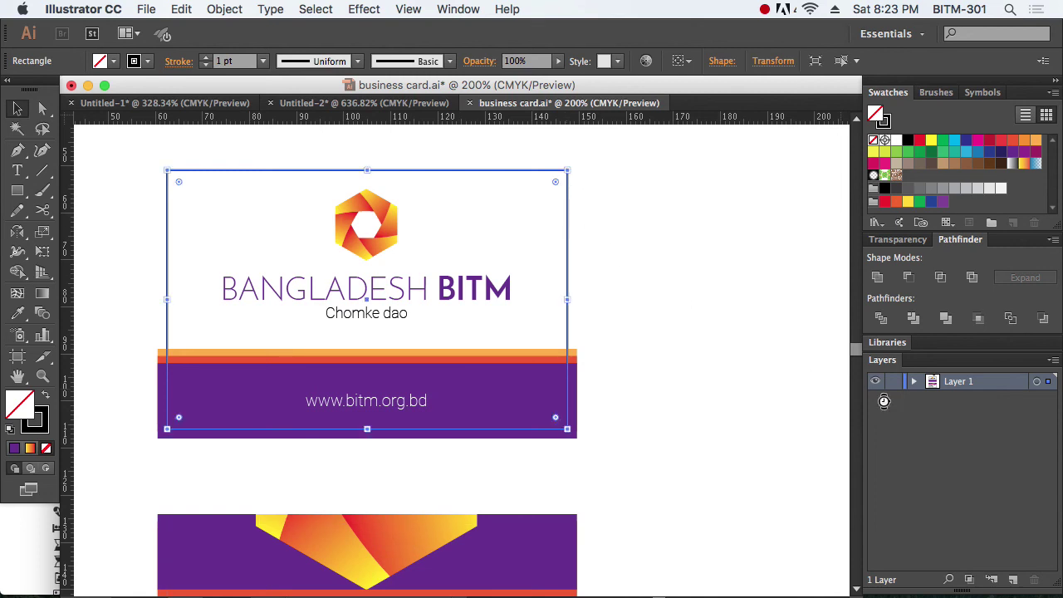
{"action": "left_click", "coordinate": [733, 264]}
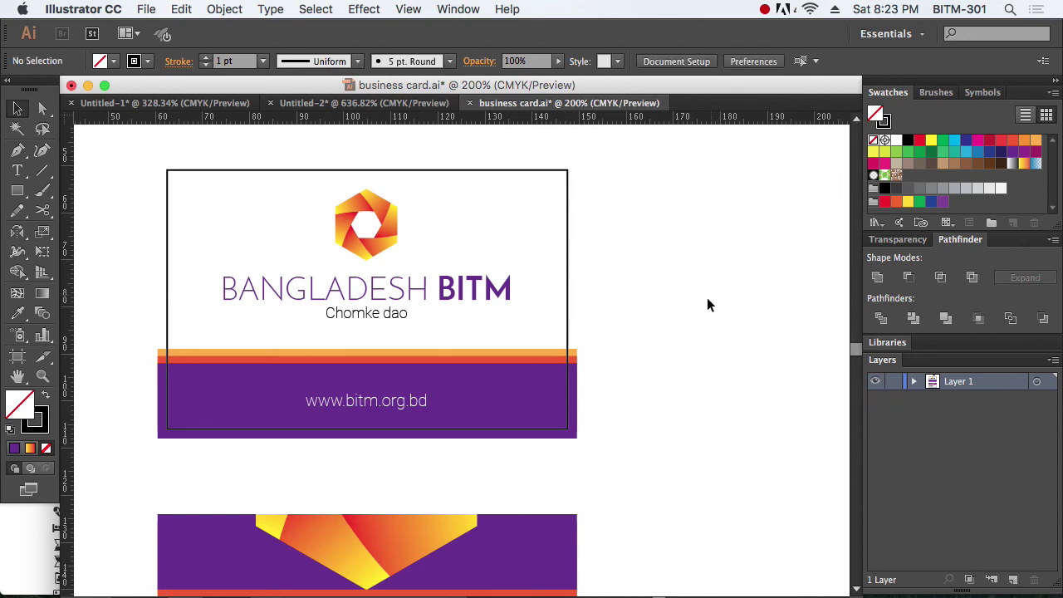
{"action": "left_click_drag", "start_coordinate": [683, 479], "coordinate": [137, 151]}
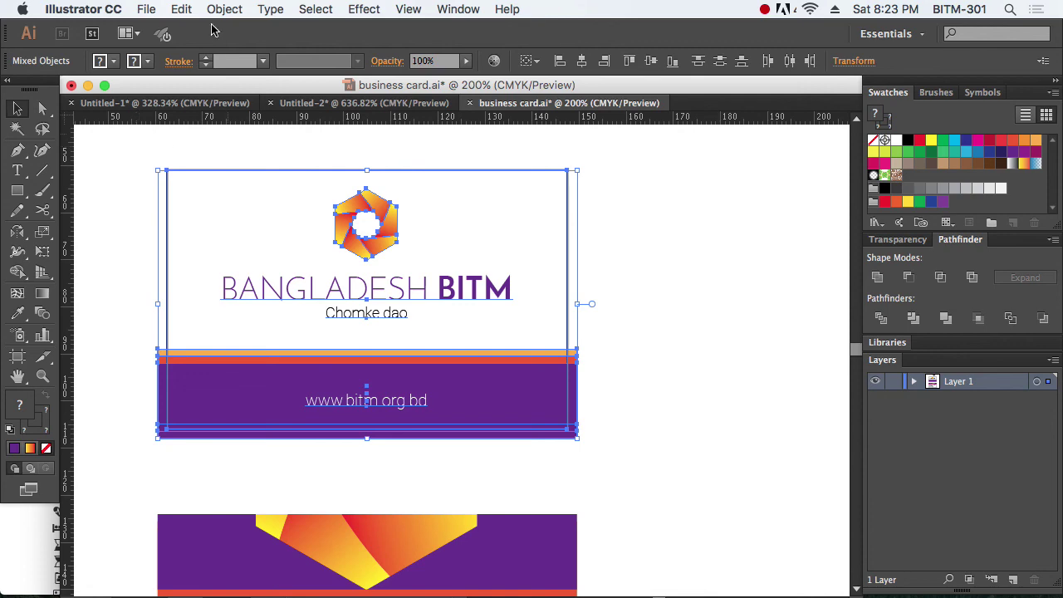
{"action": "left_click", "coordinate": [225, 10]}
{"action": "mouse_move", "coordinate": [312, 489]}
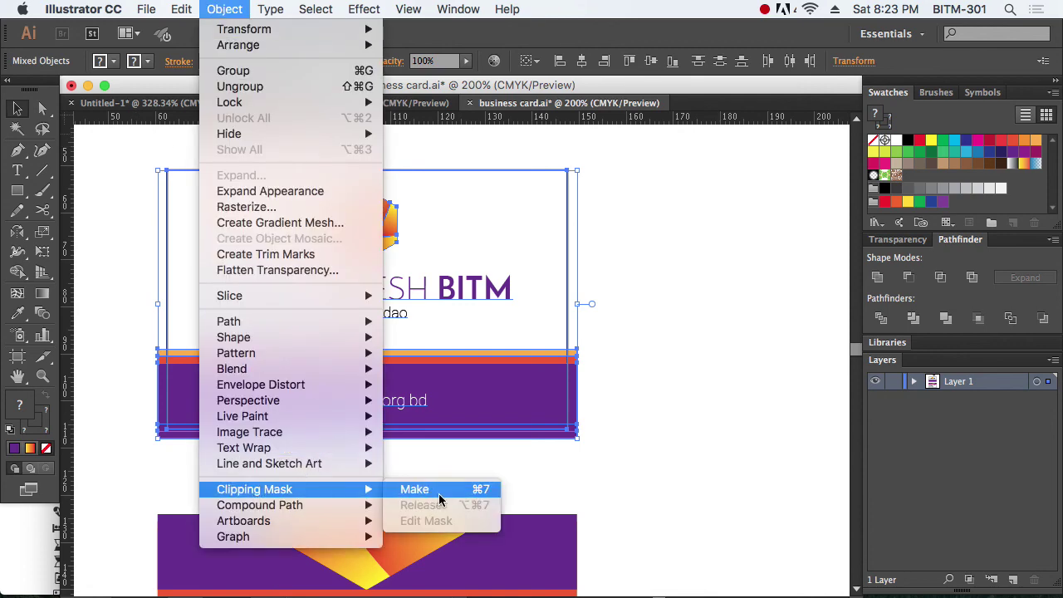
{"action": "left_click", "coordinate": [440, 494]}
{"action": "left_click", "coordinate": [757, 480]}
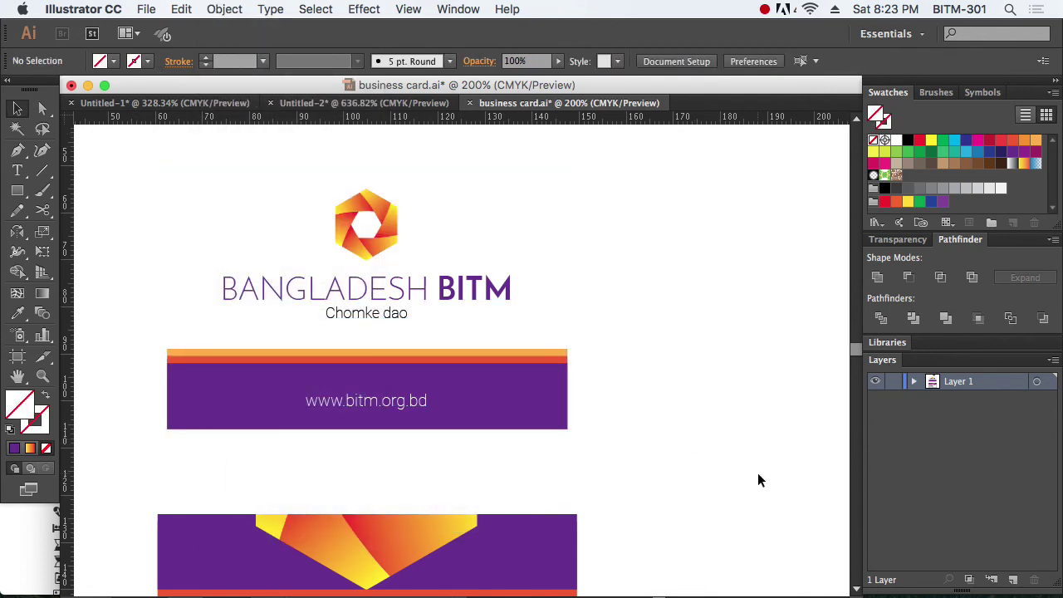
Step: Select every object on the address card and clip them to its card rectangle
{"action": "left_click_drag", "start_coordinate": [667, 468], "coordinate": [670, 172]}
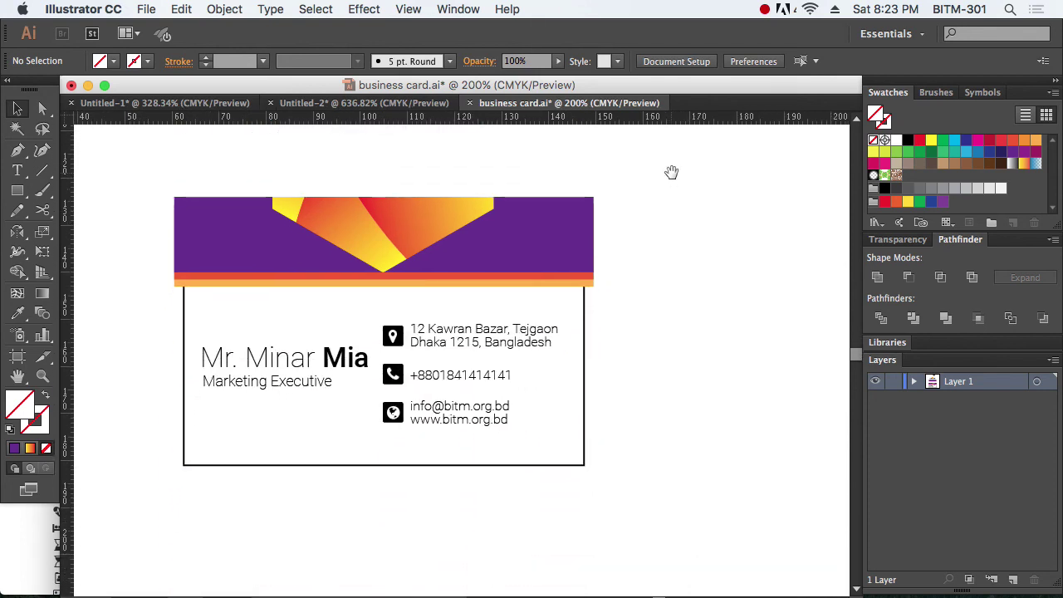
{"action": "left_click", "coordinate": [587, 408]}
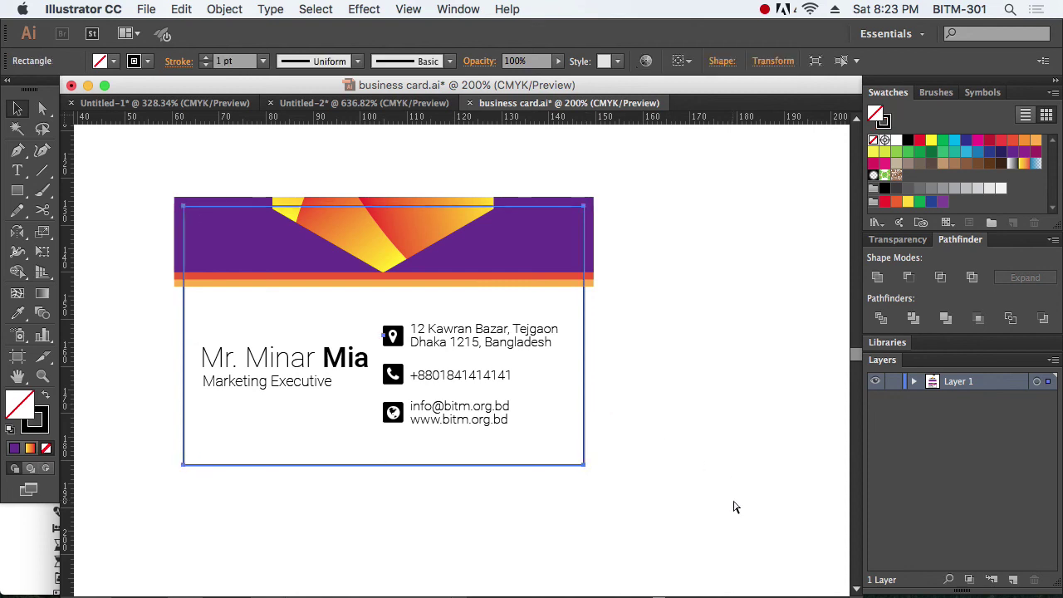
{"action": "left_click", "coordinate": [737, 499]}
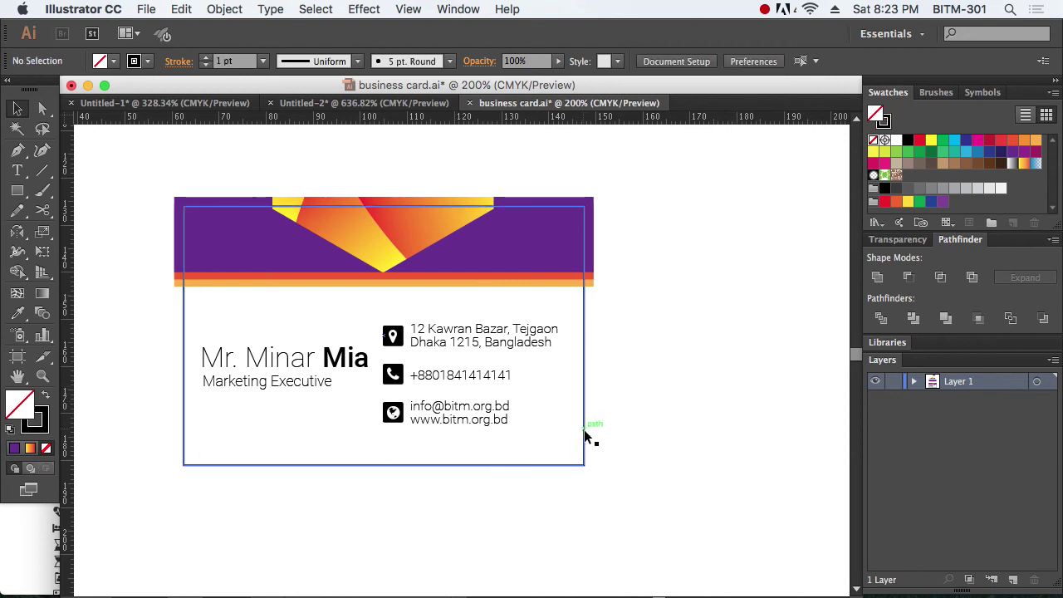
{"action": "left_click_drag", "start_coordinate": [702, 517], "coordinate": [115, 160]}
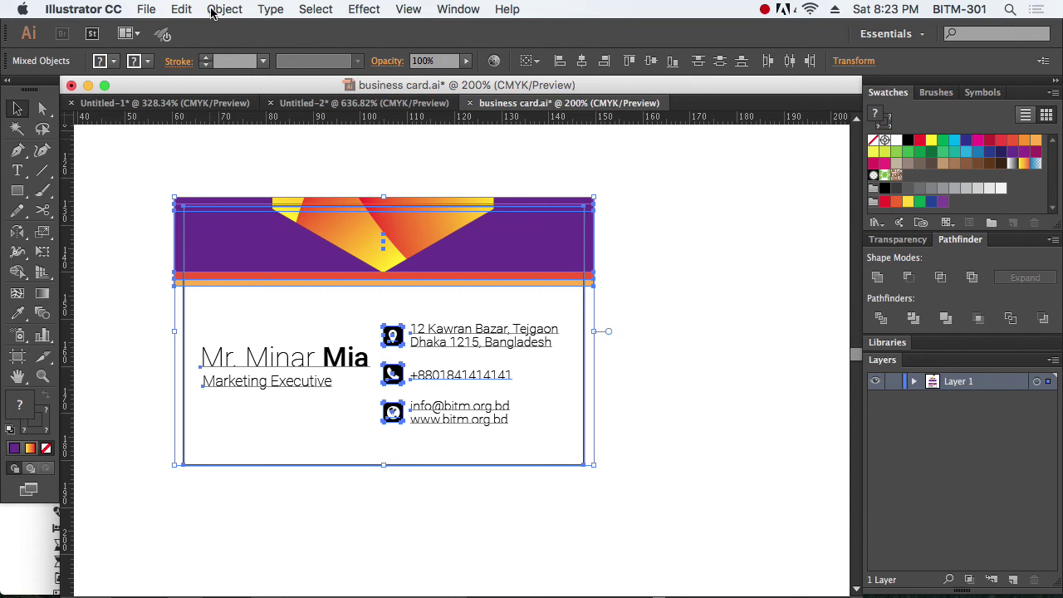
{"action": "left_click", "coordinate": [214, 9]}
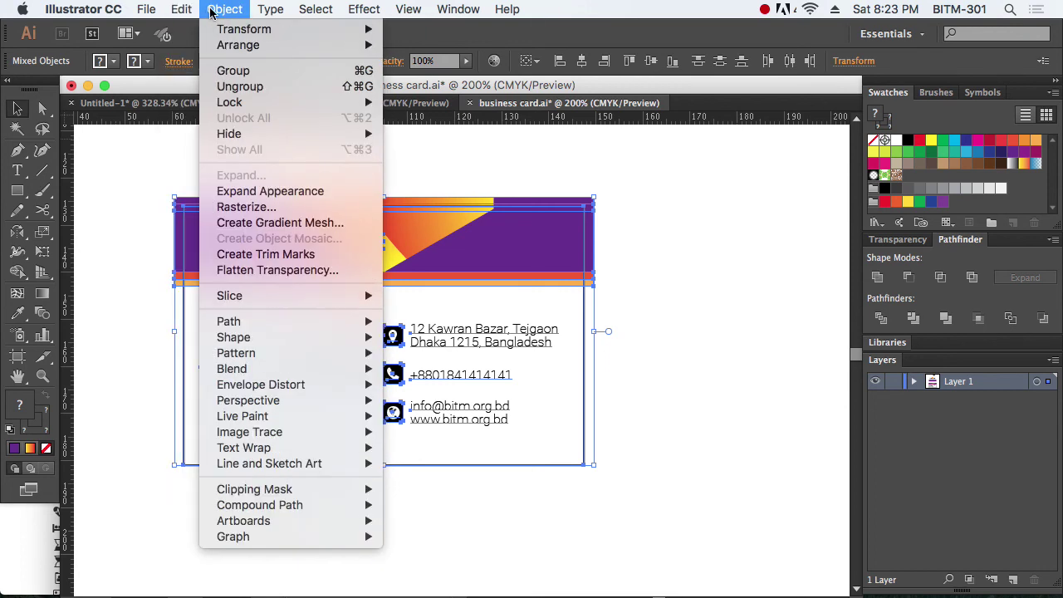
{"action": "mouse_move", "coordinate": [309, 494]}
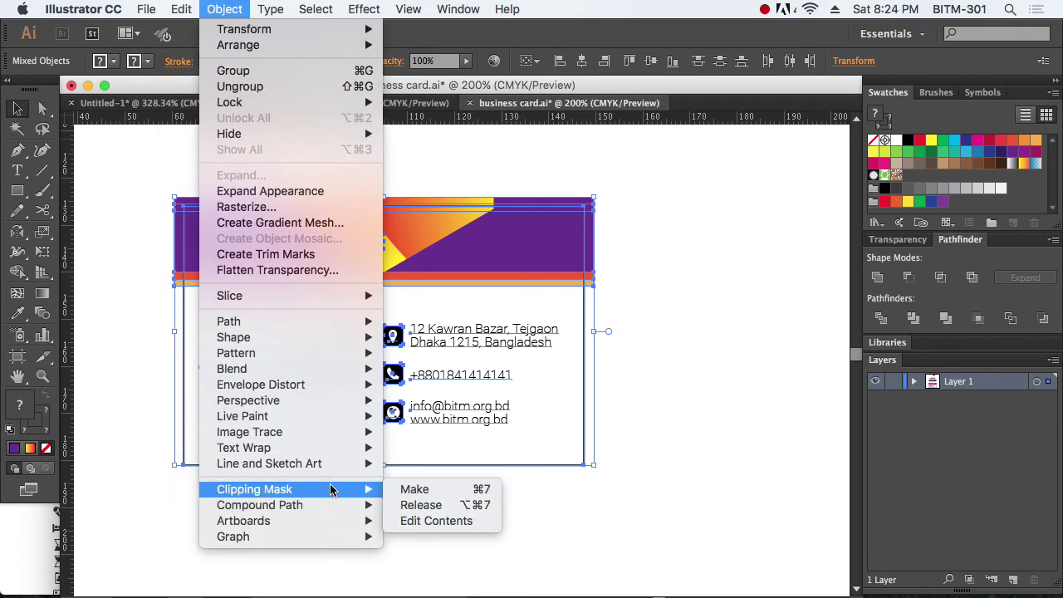
{"action": "left_click", "coordinate": [414, 490]}
{"action": "left_click", "coordinate": [676, 474]}
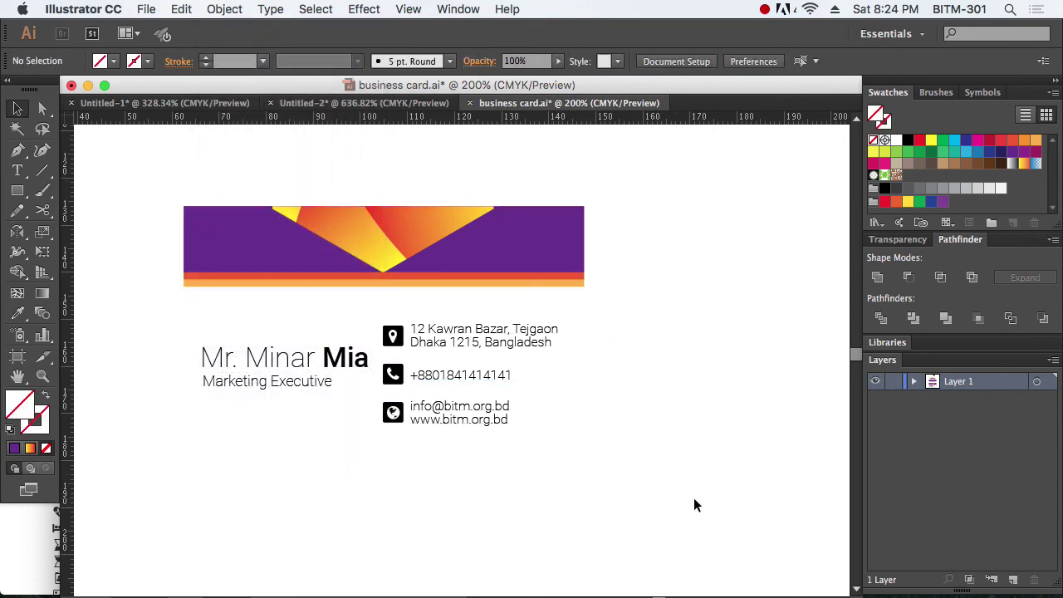
{"action": "left_click", "coordinate": [535, 388], "text": "alt+super"}
{"action": "left_click", "coordinate": [535, 389], "text": "alt+super"}
{"action": "scroll", "coordinate": [465, 403], "scroll_direction": "up", "scroll_amount": 2}
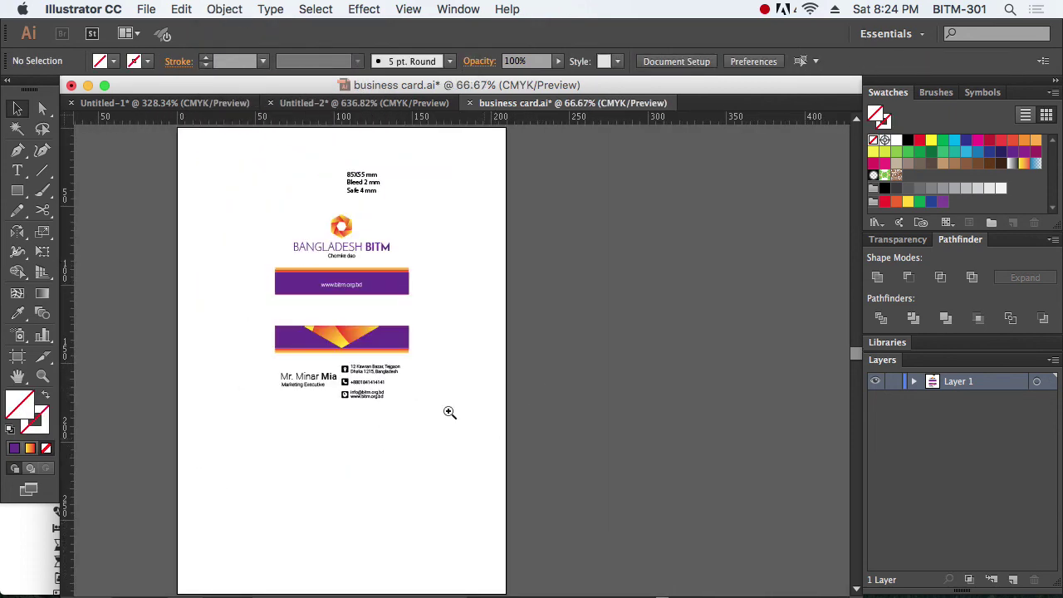
{"action": "left_click_drag", "start_coordinate": [209, 191], "coordinate": [515, 487]}
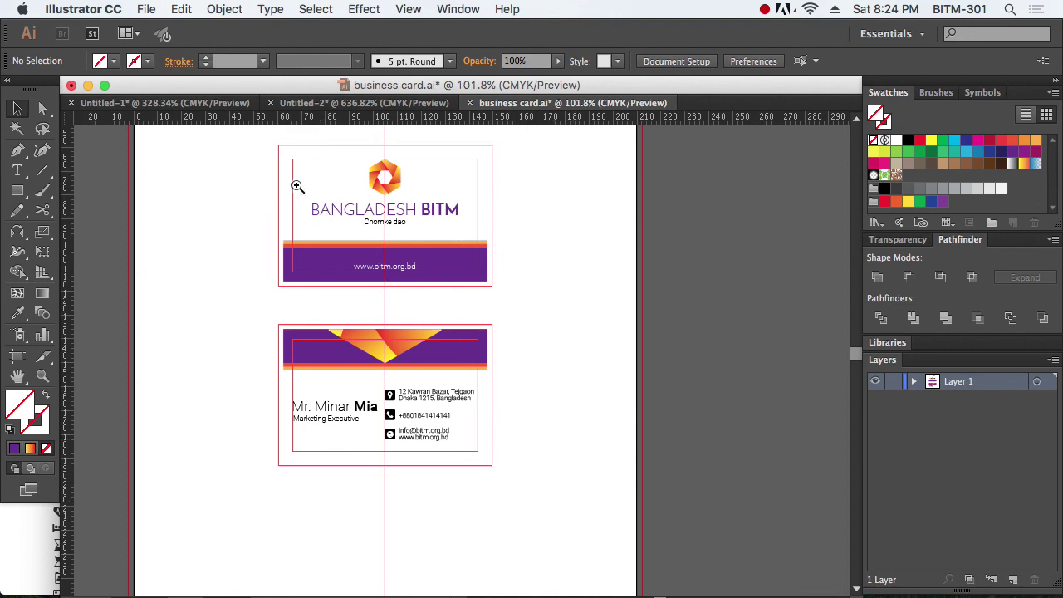
{"action": "left_click_drag", "start_coordinate": [239, 145], "coordinate": [604, 489]}
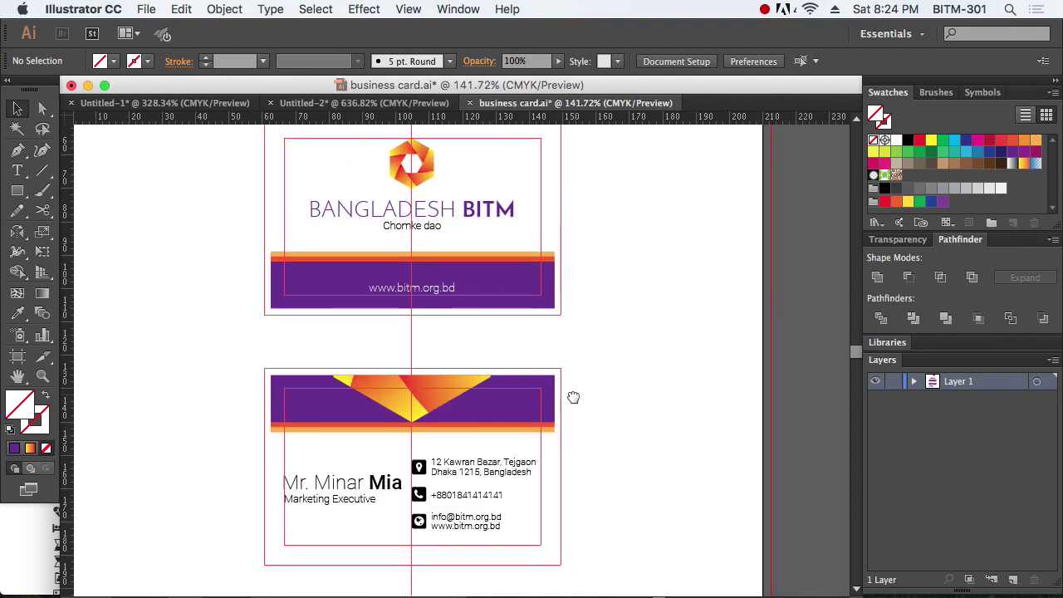
{"action": "left_click_drag", "start_coordinate": [574, 398], "coordinate": [548, 512]}
{"action": "left_click", "coordinate": [507, 213]}
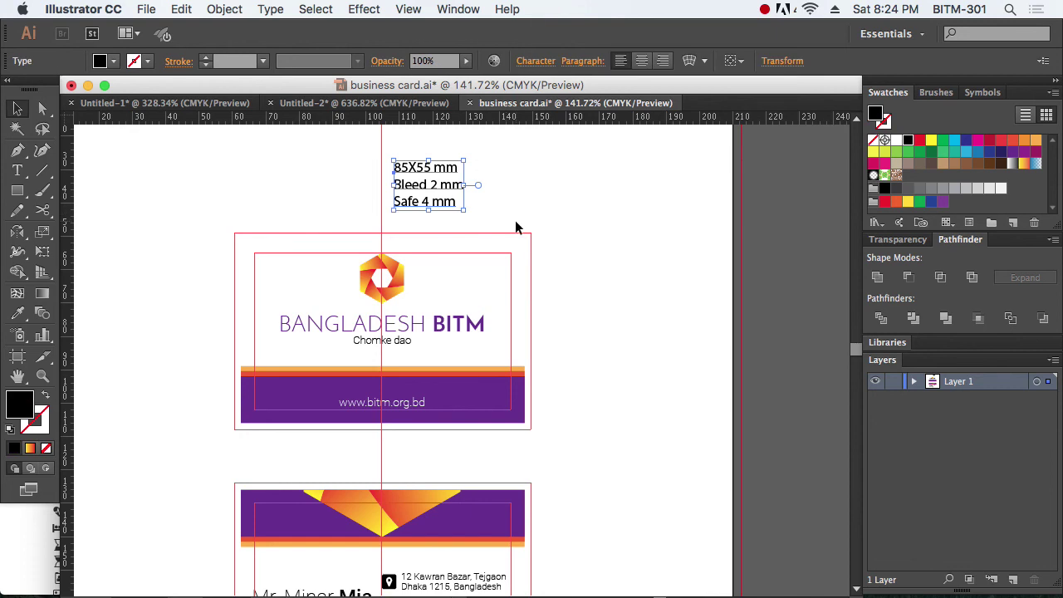
{"action": "key", "text": "Delete"}
{"action": "key", "text": "super+alt+shift+s"}
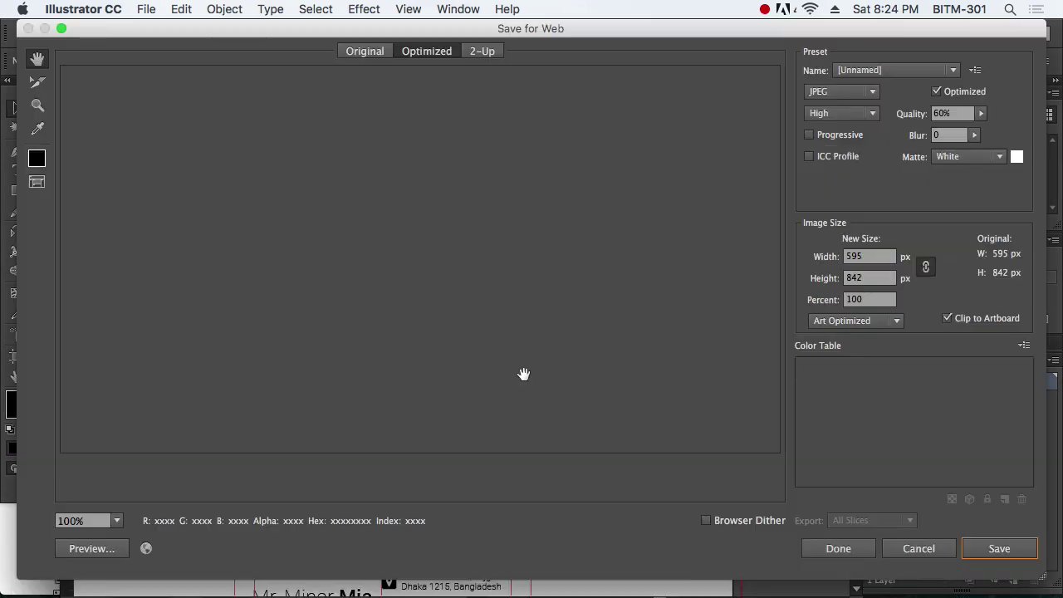
{"action": "left_click_drag", "start_coordinate": [606, 338], "coordinate": [551, 199]}
{"action": "left_click_drag", "start_coordinate": [581, 235], "coordinate": [579, 286]}
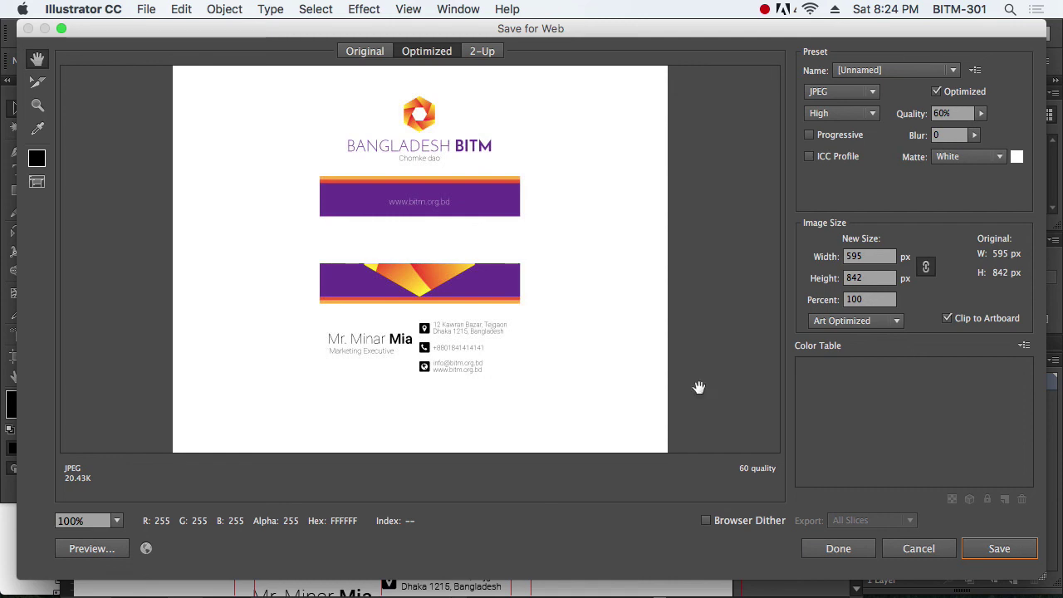
{"action": "left_click", "coordinate": [859, 555]}
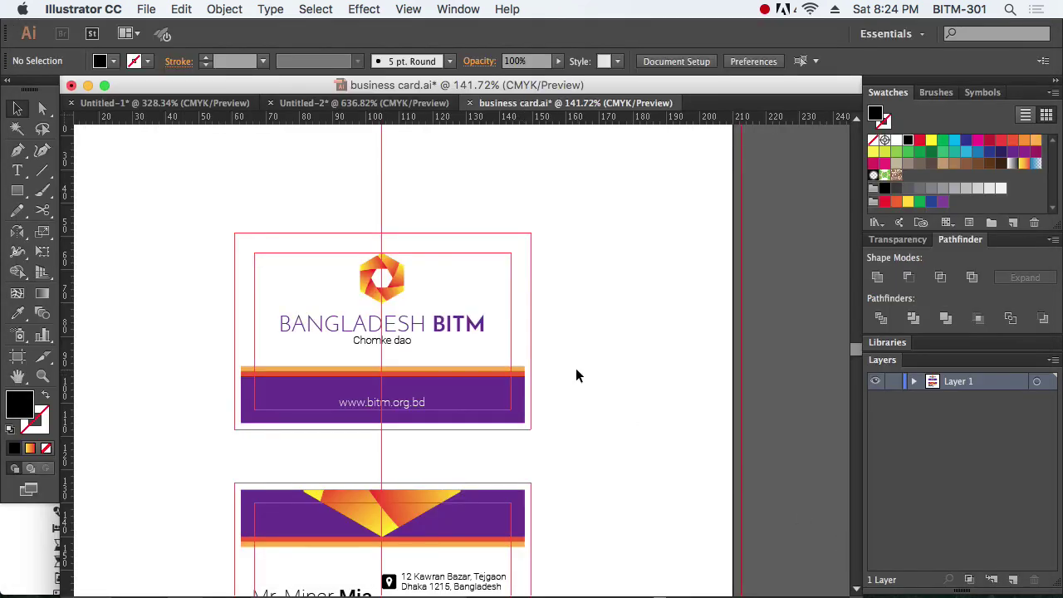
Step: Drag the artboard's bottom, top, right and left edges in to the cards (89 × 134.07 mm)
{"action": "left_click_drag", "start_coordinate": [374, 337], "coordinate": [320, 315]}
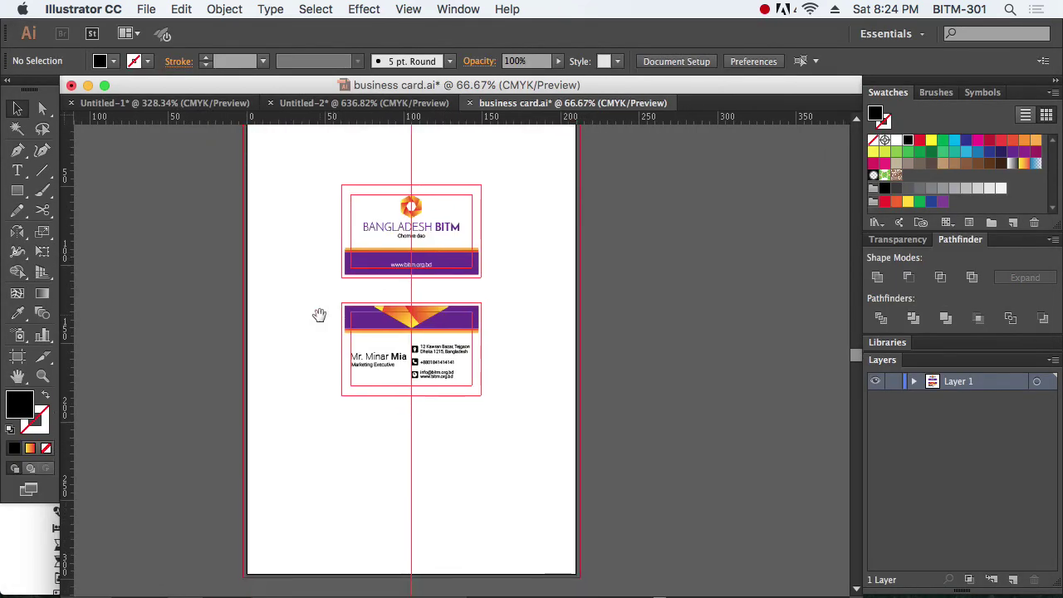
{"action": "left_click", "coordinate": [18, 357]}
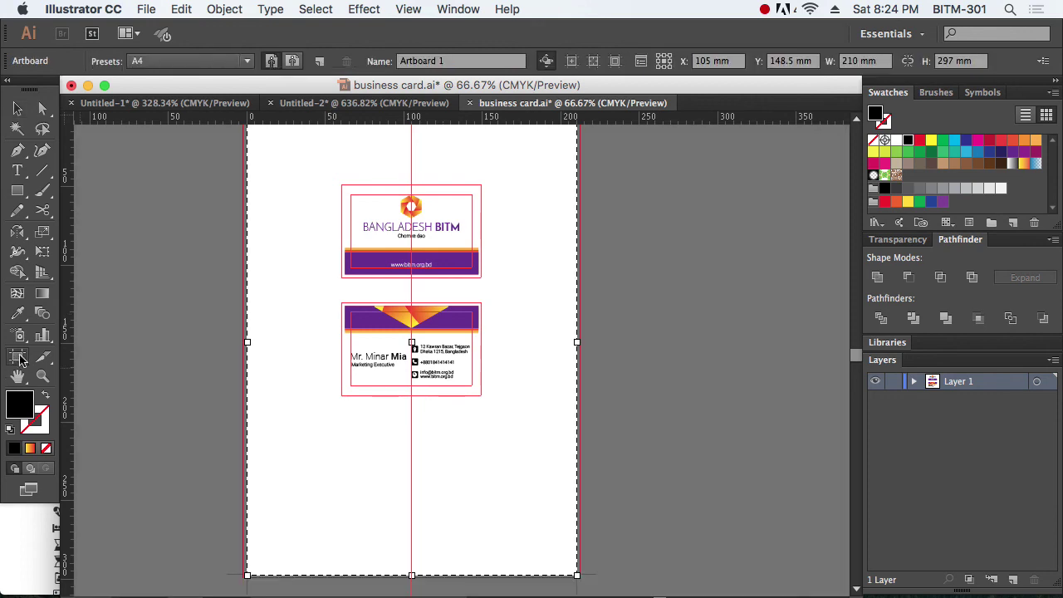
{"action": "left_click_drag", "start_coordinate": [412, 575], "coordinate": [415, 392]}
{"action": "scroll", "coordinate": [520, 271], "scroll_direction": "down", "scroll_amount": 6}
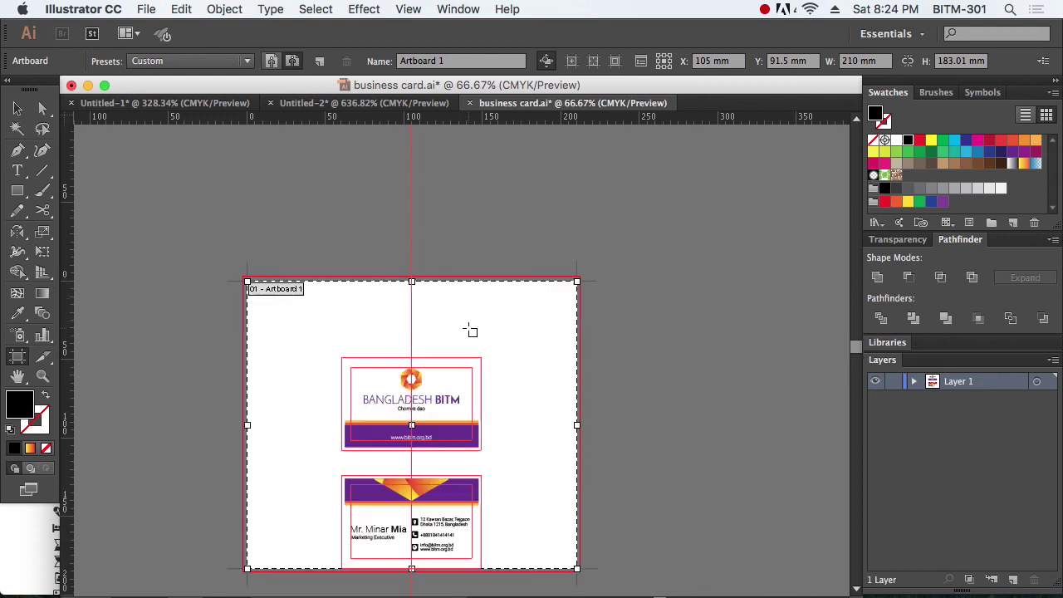
{"action": "left_click_drag", "start_coordinate": [413, 148], "coordinate": [418, 227]}
{"action": "left_click_drag", "start_coordinate": [577, 335], "coordinate": [482, 332]}
{"action": "left_click_drag", "start_coordinate": [247, 329], "coordinate": [341, 345]}
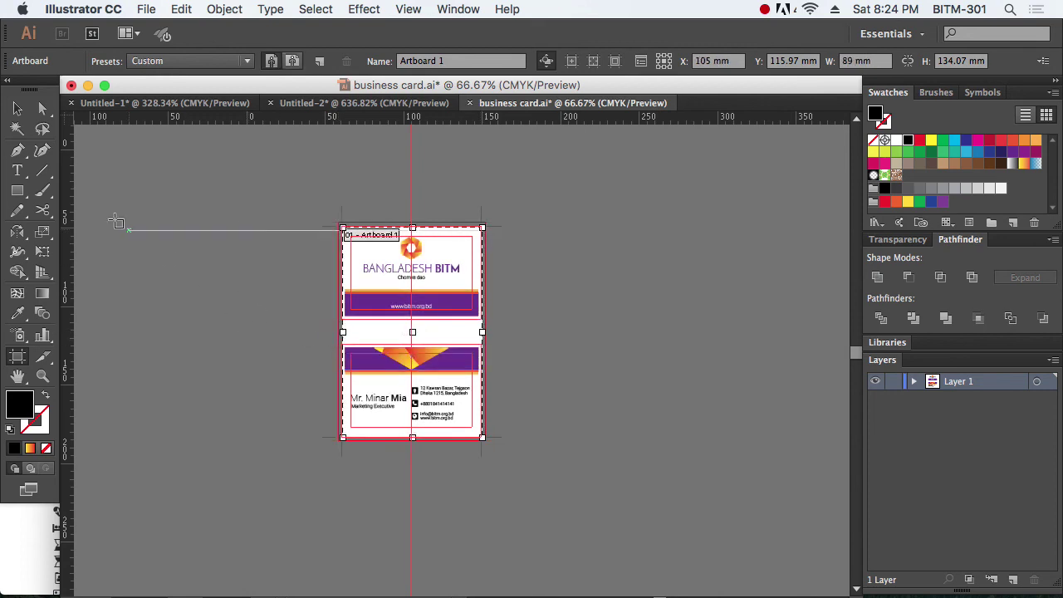
{"action": "key", "text": "Escape"}
Step: Undo an extra top-left corner resize of the artboard and exit artboard editing
{"action": "left_click_drag", "start_coordinate": [268, 203], "coordinate": [603, 414]}
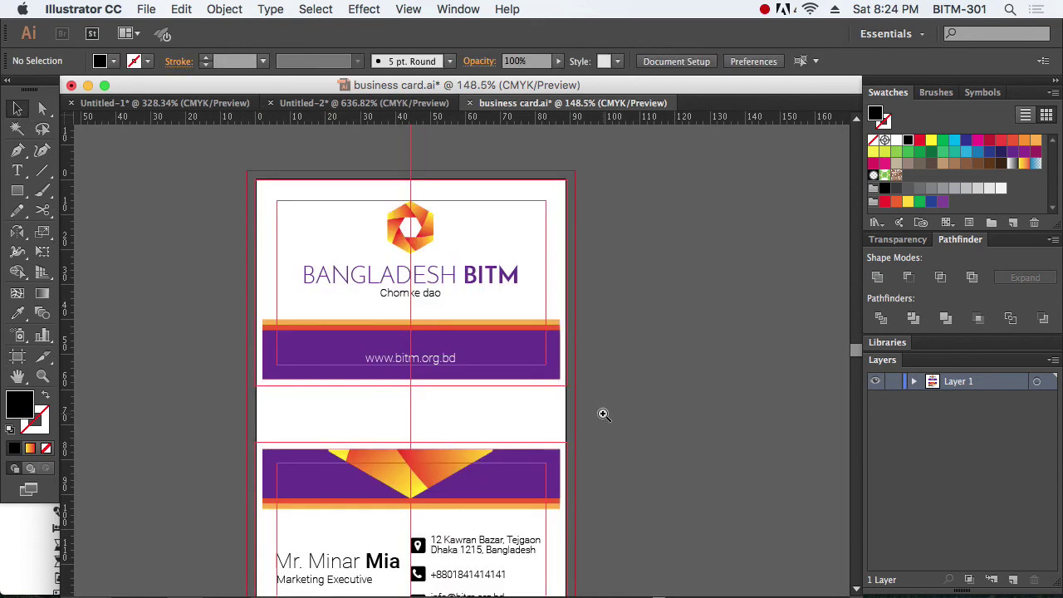
{"action": "left_click", "coordinate": [529, 420], "text": "alt"}
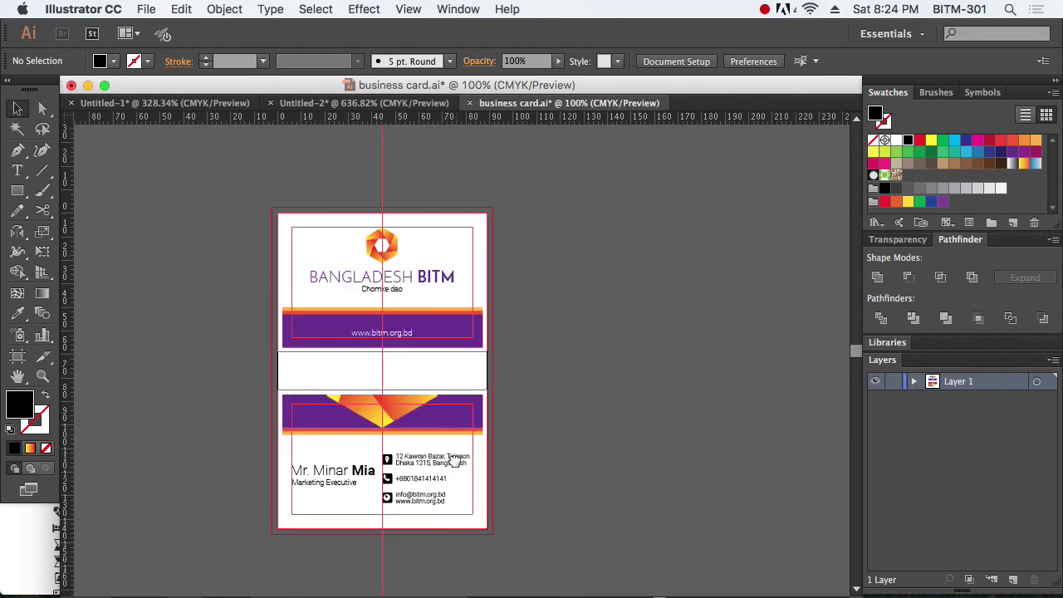
{"action": "left_click", "coordinate": [16, 358]}
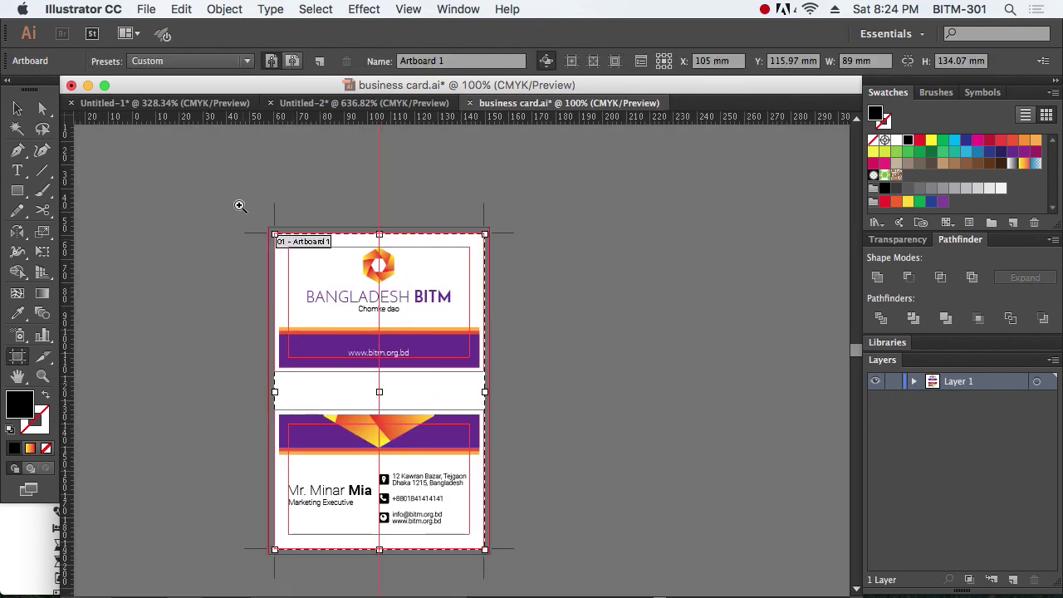
{"action": "left_click_drag", "start_coordinate": [238, 202], "coordinate": [353, 276]}
{"action": "left_click_drag", "start_coordinate": [316, 334], "coordinate": [276, 293]}
{"action": "left_click", "coordinate": [501, 433], "text": "alt"}
{"action": "left_click", "coordinate": [501, 433], "text": "alt"}
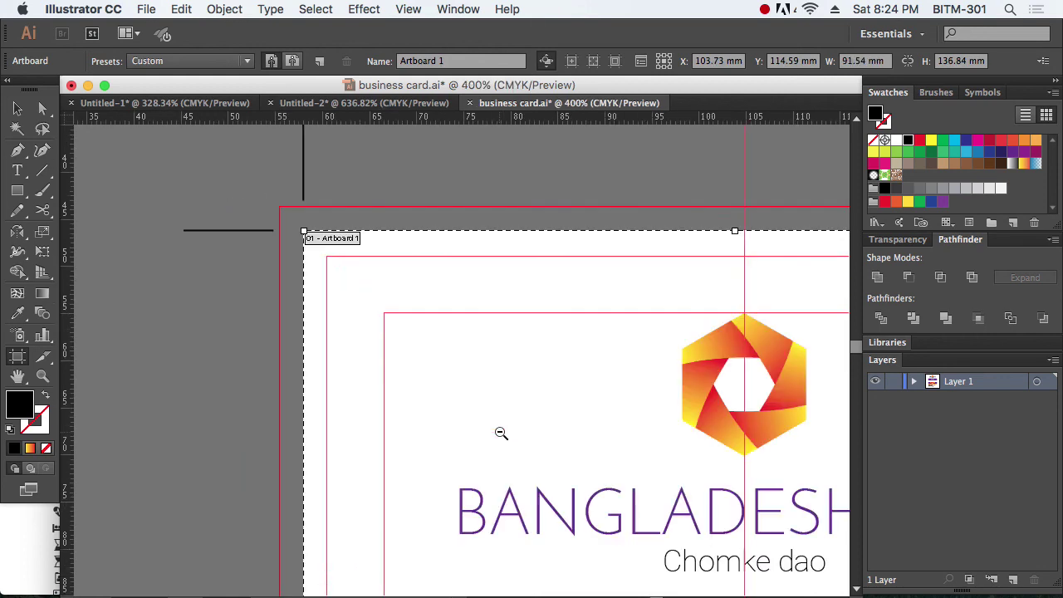
{"action": "left_click", "coordinate": [501, 433], "text": "alt"}
{"action": "left_click", "coordinate": [541, 441], "text": "alt"}
{"action": "key", "text": "ctrl+z"}
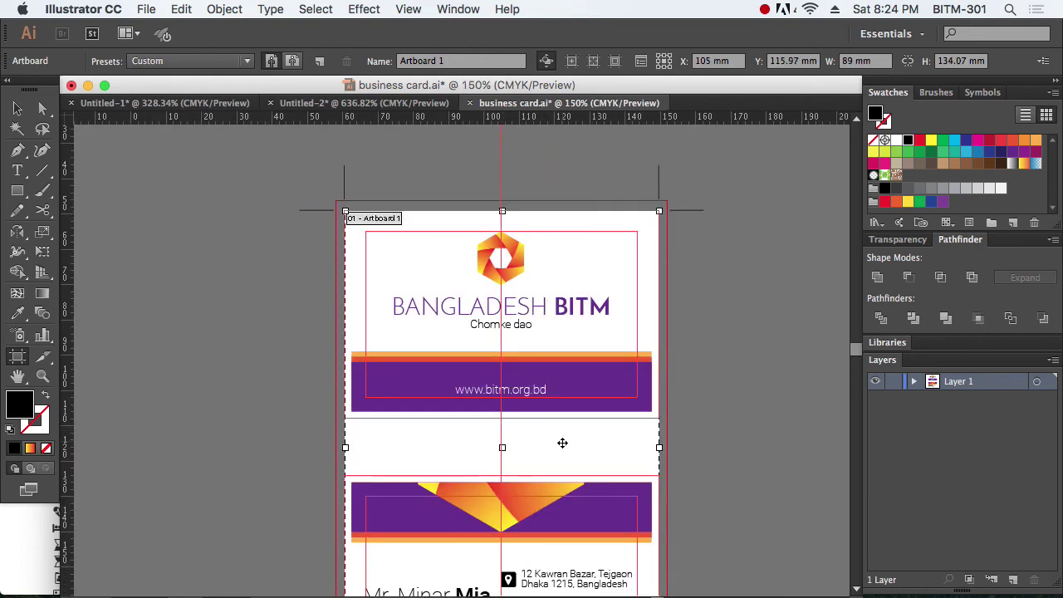
{"action": "left_click_drag", "start_coordinate": [636, 519], "coordinate": [549, 390]}
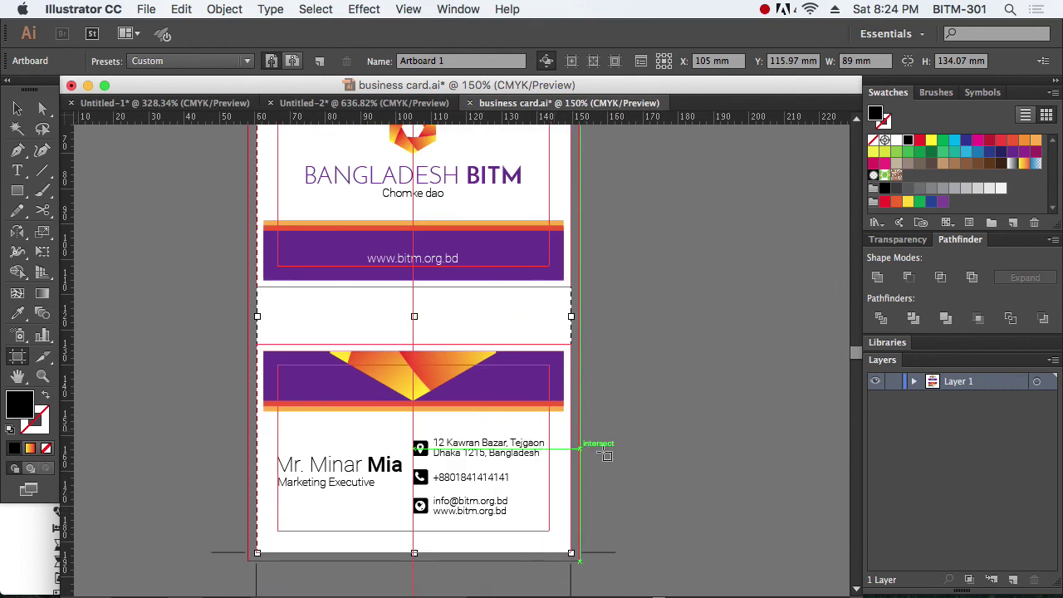
{"action": "left_click", "coordinate": [18, 112]}
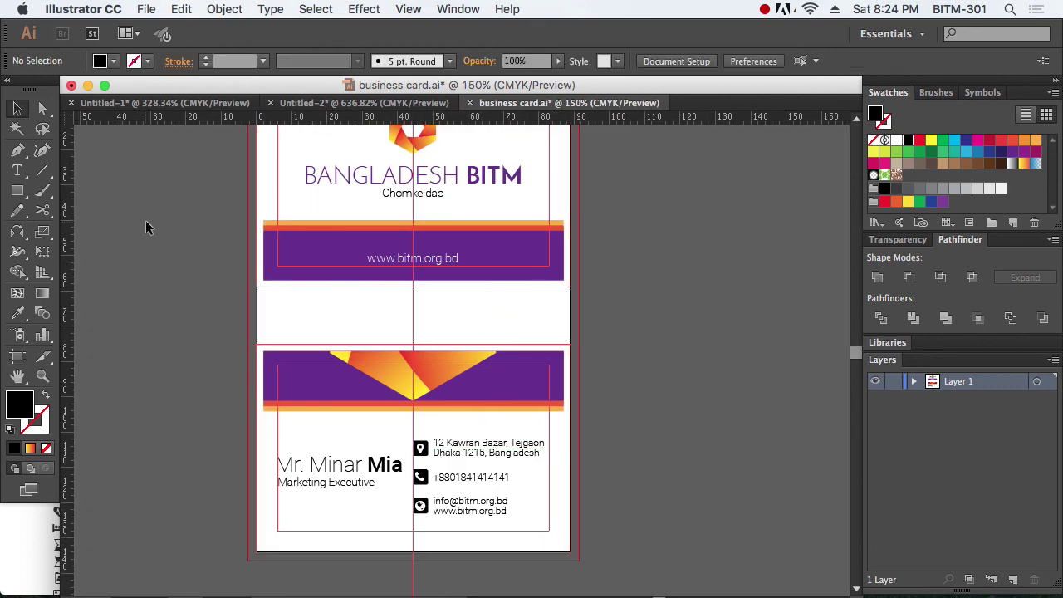
Step: In Save for Web, set the JPEG image size to 300 percent (756 × 1140 px)
{"action": "key", "text": "ctrl+alt+shift+s"}
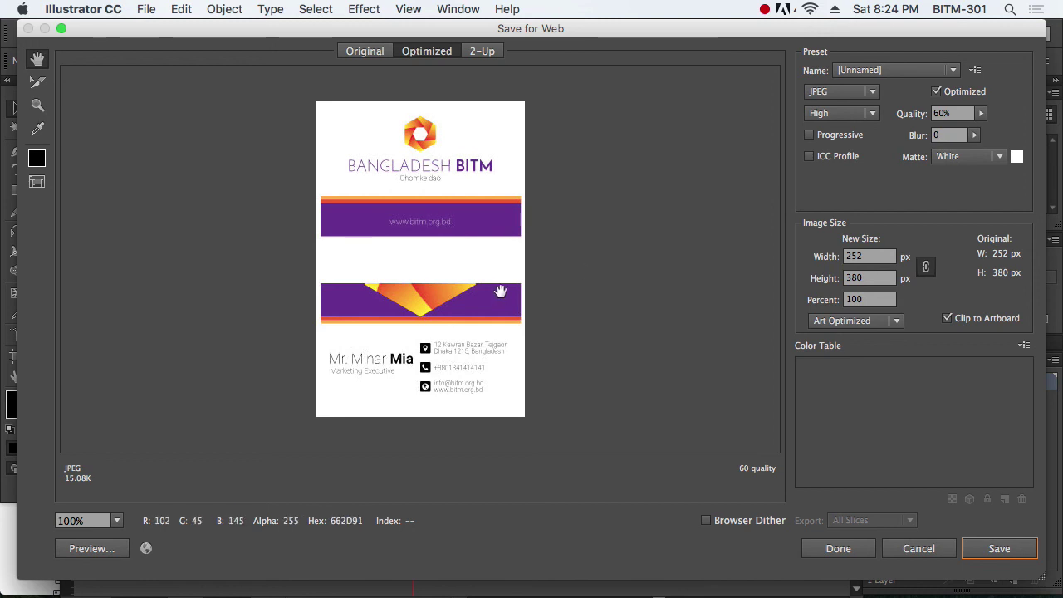
{"action": "left_click", "coordinate": [871, 301]}
{"action": "type", "text": "30"}
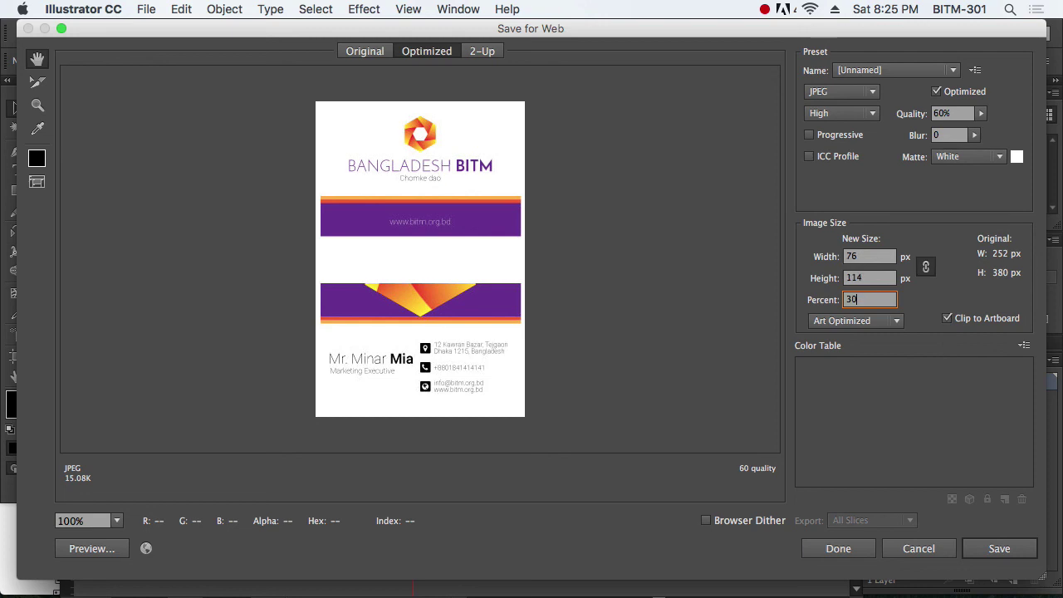
{"action": "key", "text": "Tab"}
{"action": "scroll", "coordinate": [493, 223], "scroll_direction": "down", "scroll_amount": 5}
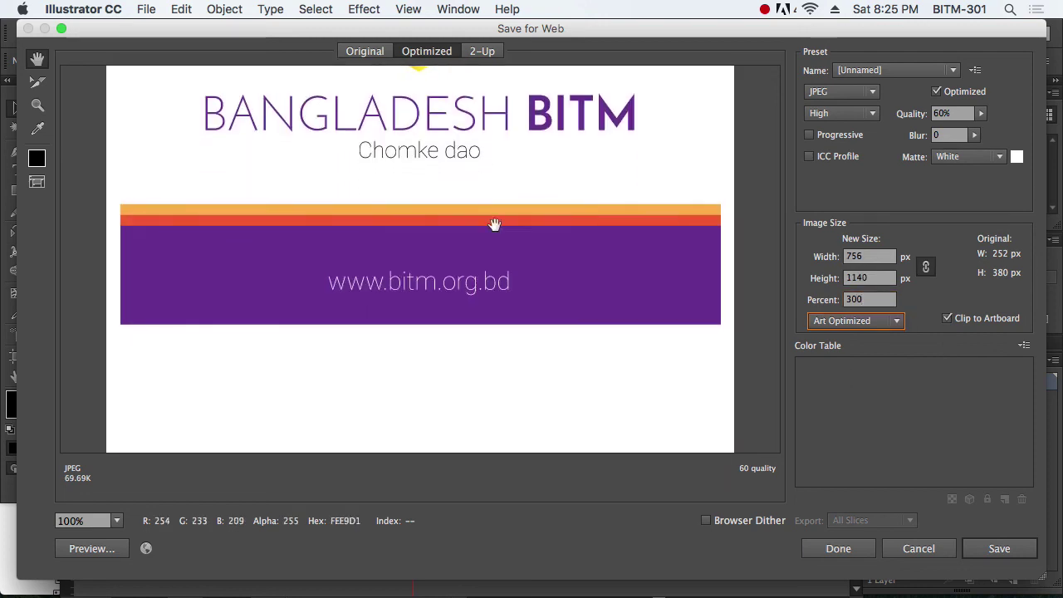
{"action": "scroll", "coordinate": [514, 241], "scroll_direction": "down", "scroll_amount": 6}
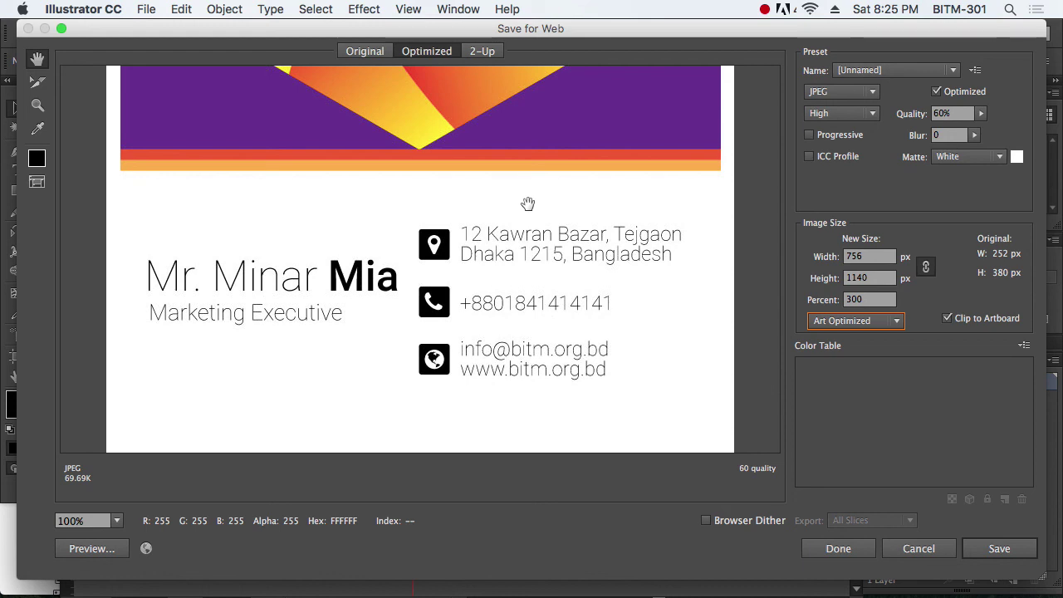
{"action": "scroll", "coordinate": [498, 218], "scroll_direction": "up", "scroll_amount": 8}
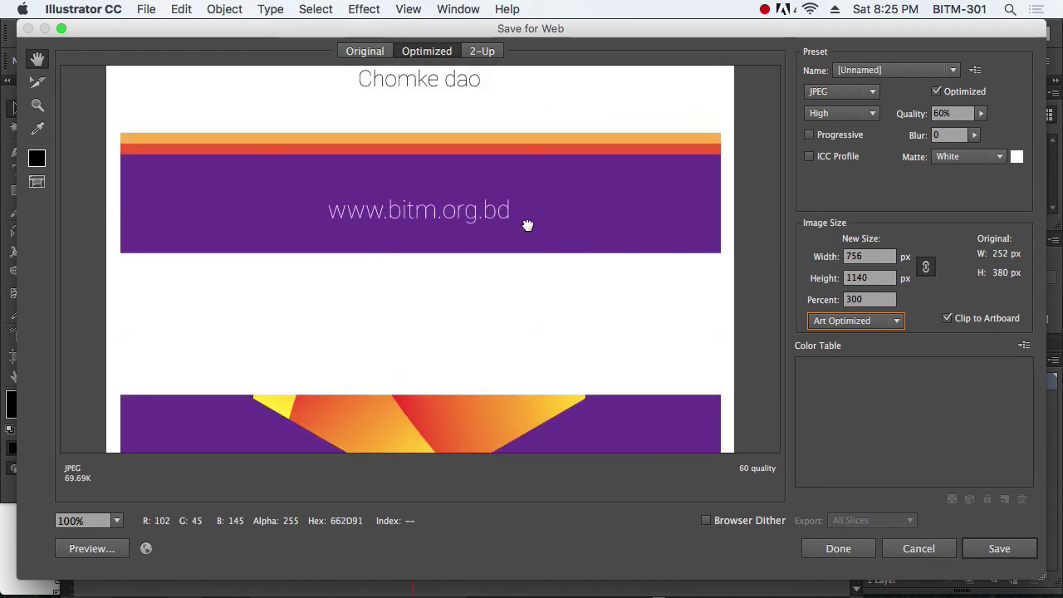
{"action": "scroll", "coordinate": [525, 233], "scroll_direction": "up", "scroll_amount": 5}
Step: Save the export as business-card.jpg on the Desktop
{"action": "left_click", "coordinate": [999, 548]}
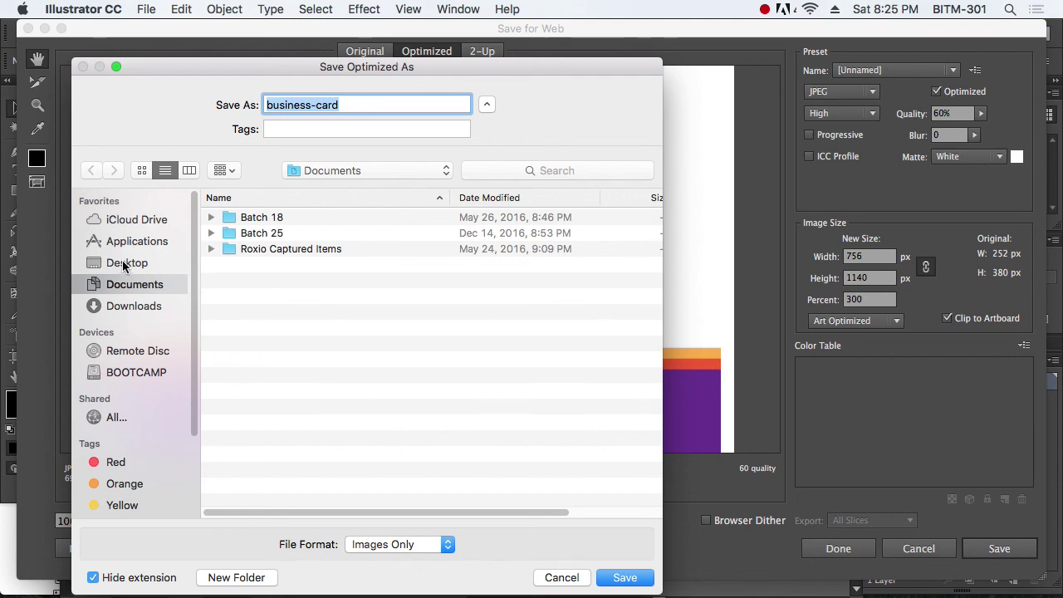
{"action": "left_click", "coordinate": [125, 263]}
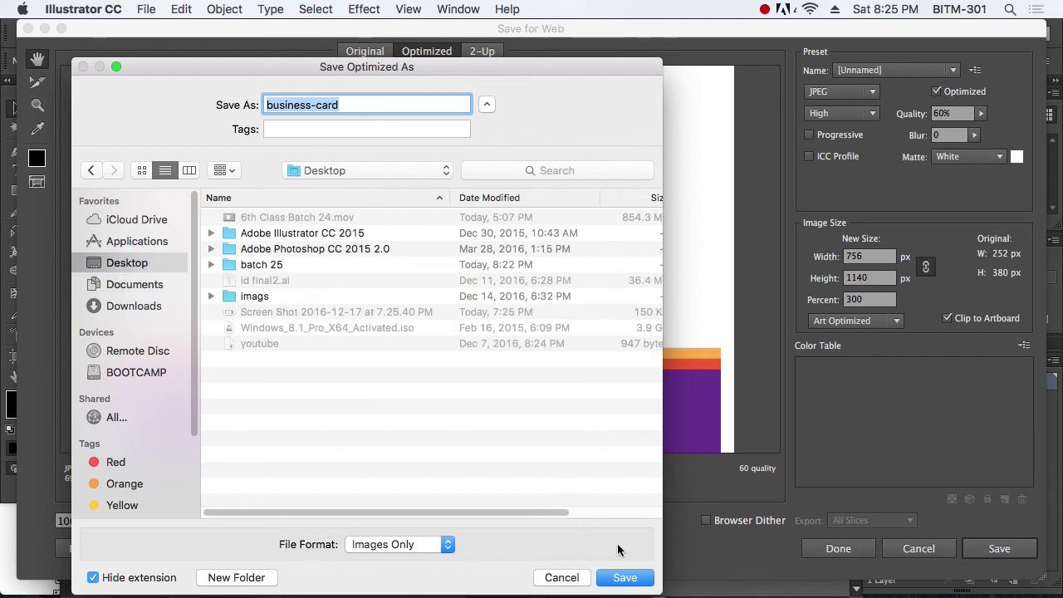
{"action": "left_click", "coordinate": [631, 578]}
{"action": "key", "text": "F11"}
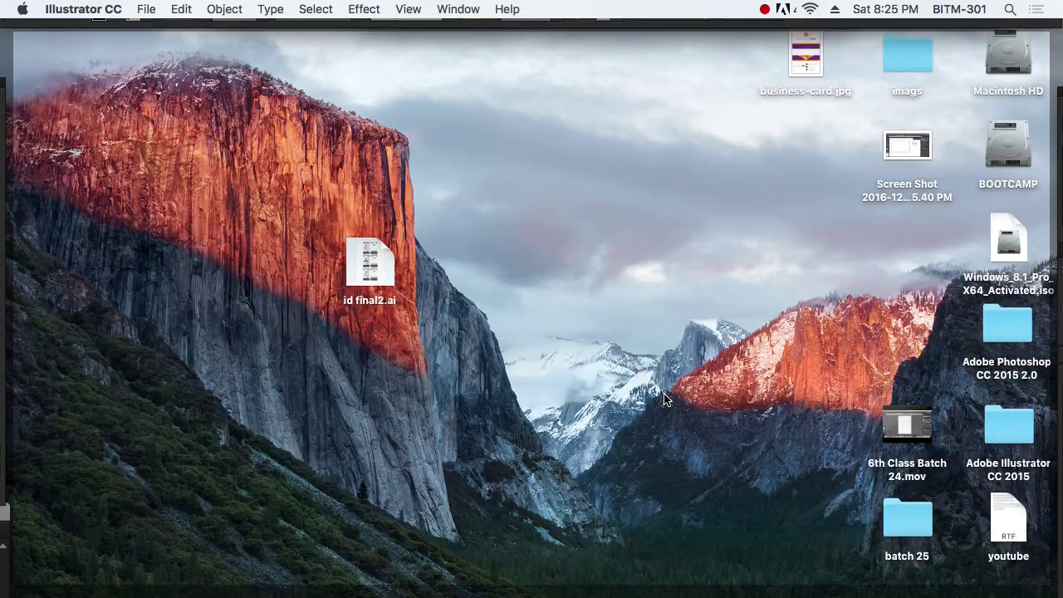
Step: Preview business-card.jpg on the Desktop to confirm both card sides exported, then return to Illustrator
{"action": "left_click", "coordinate": [718, 331]}
{"action": "left_click", "coordinate": [812, 73]}
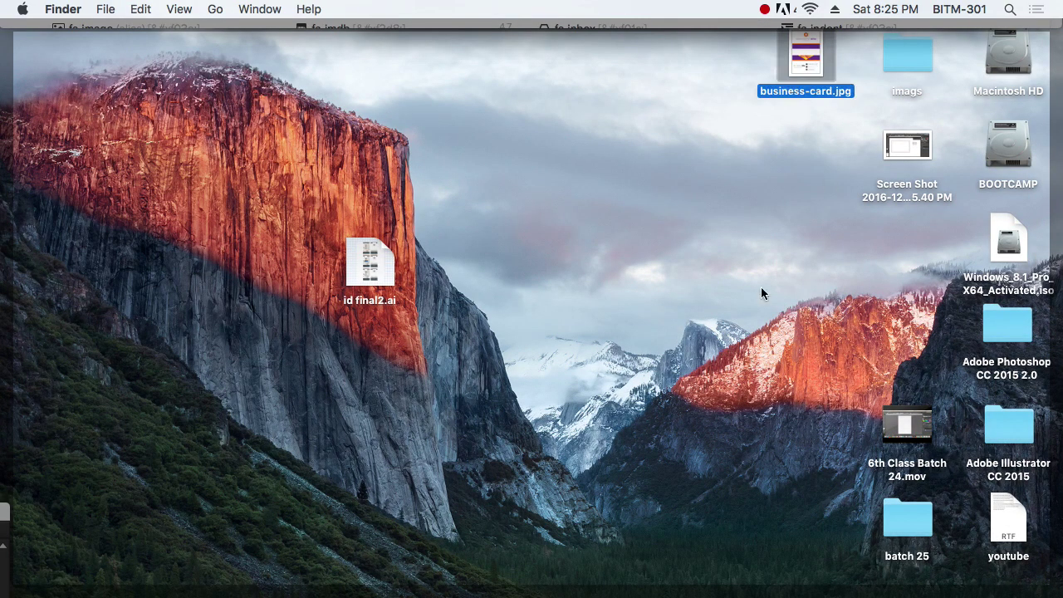
{"action": "key", "text": "space"}
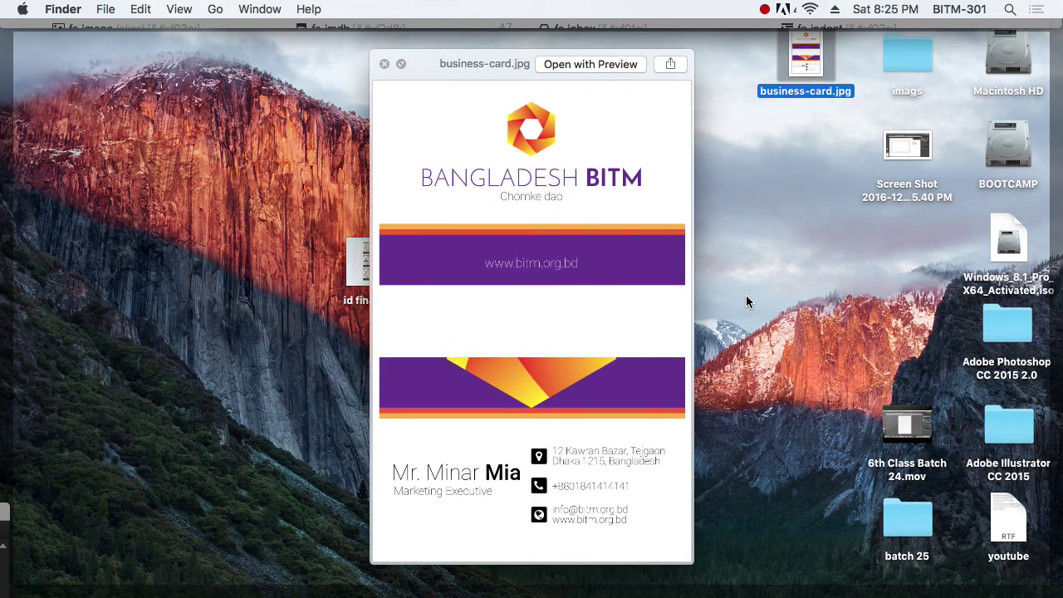
{"action": "key", "text": "space"}
{"action": "key", "text": "super+Tab"}
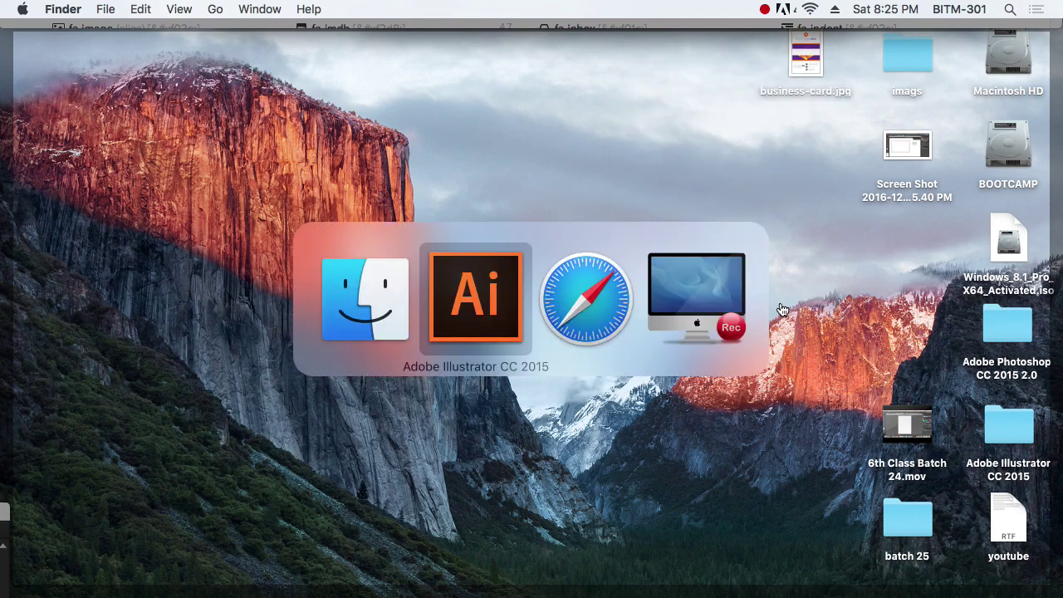